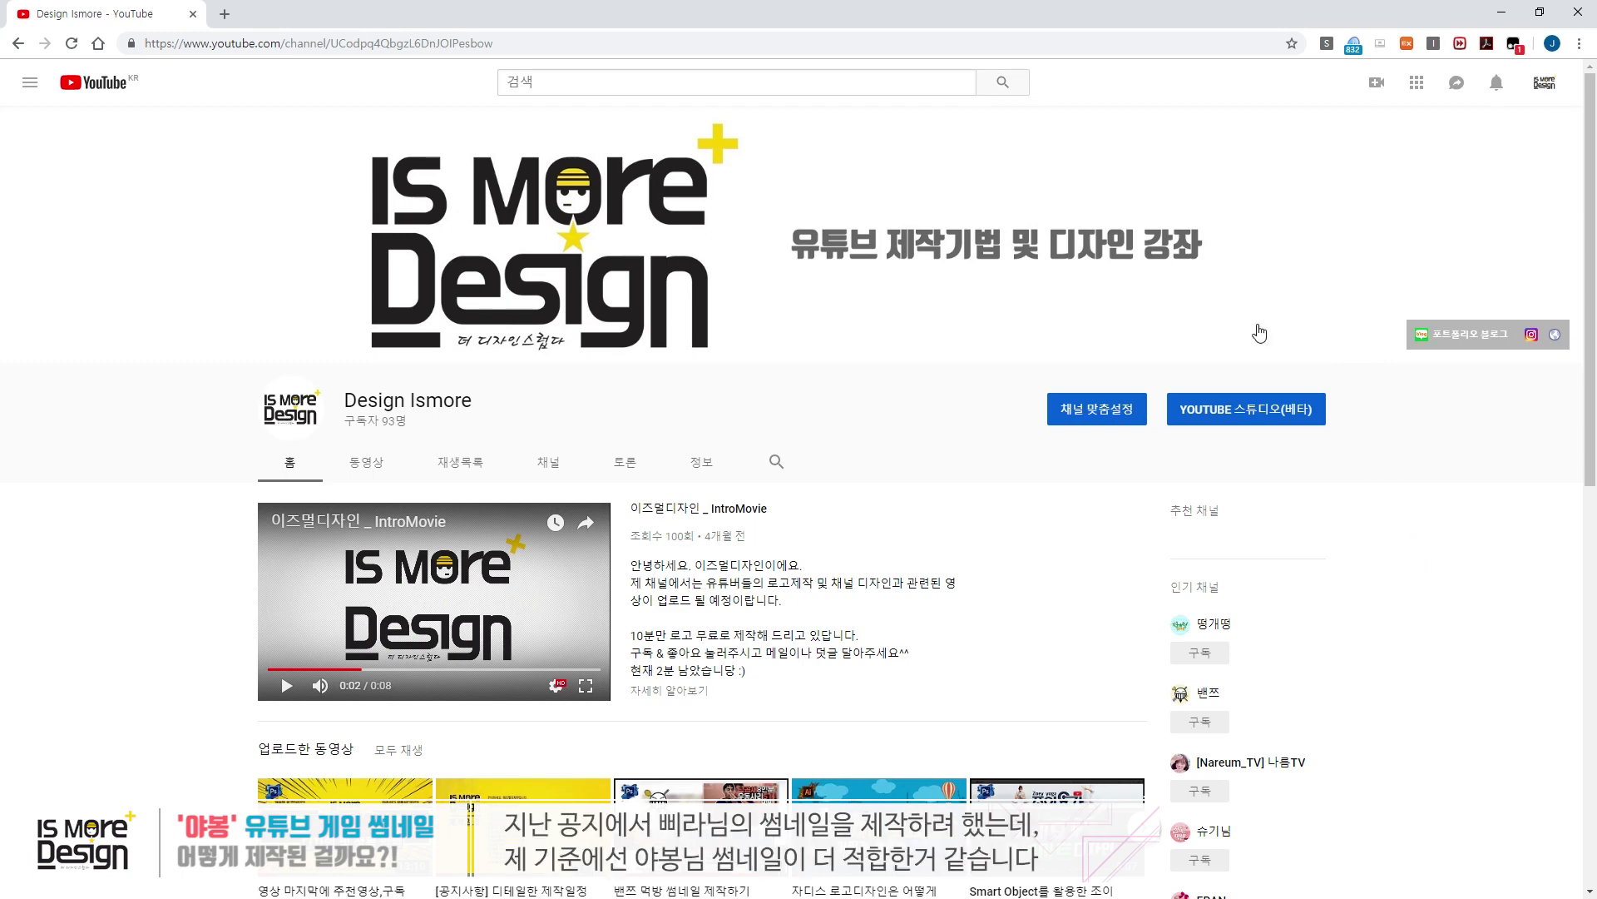
- Search YouTube for "삐라" and look through the results
click(900, 87)
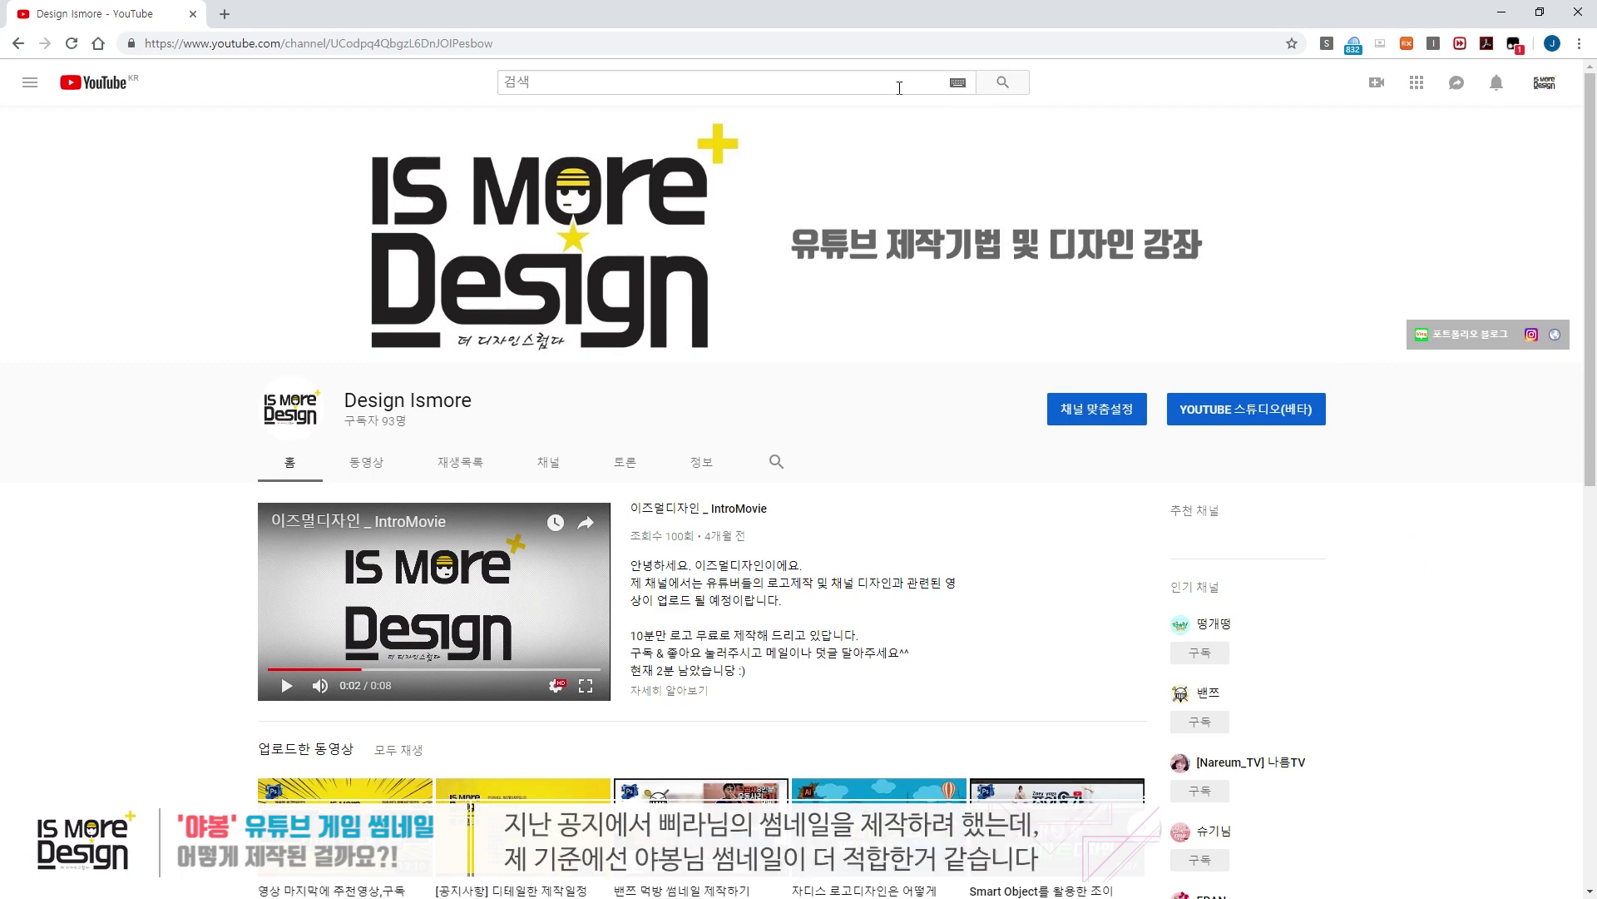
text(삐라)
key(Return)
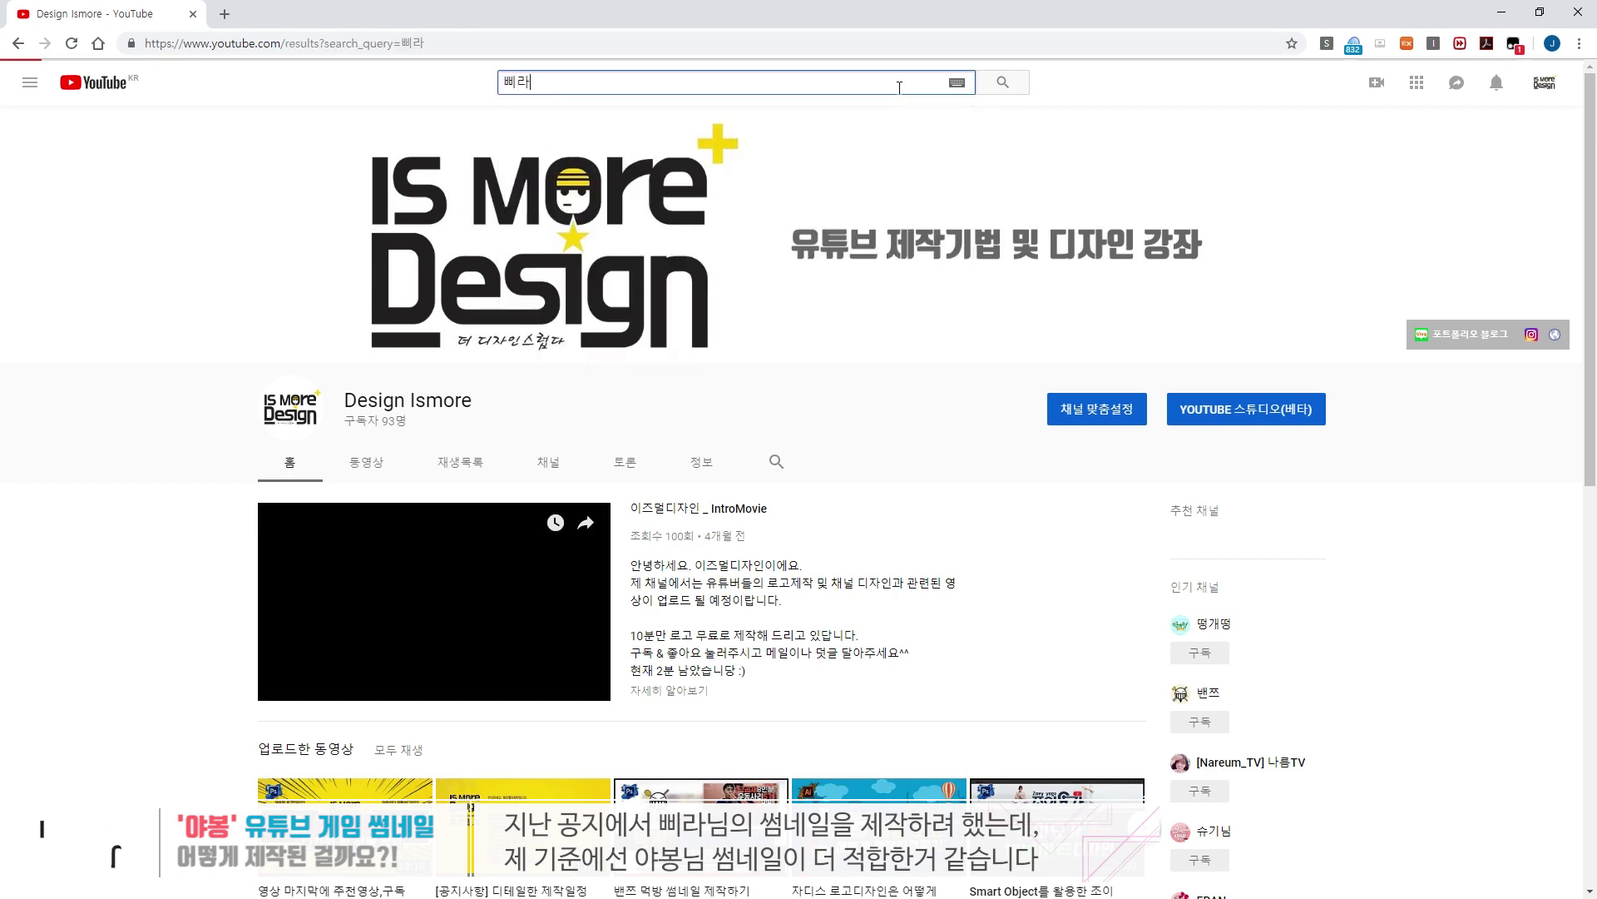
scroll(801, 599, down, 5)
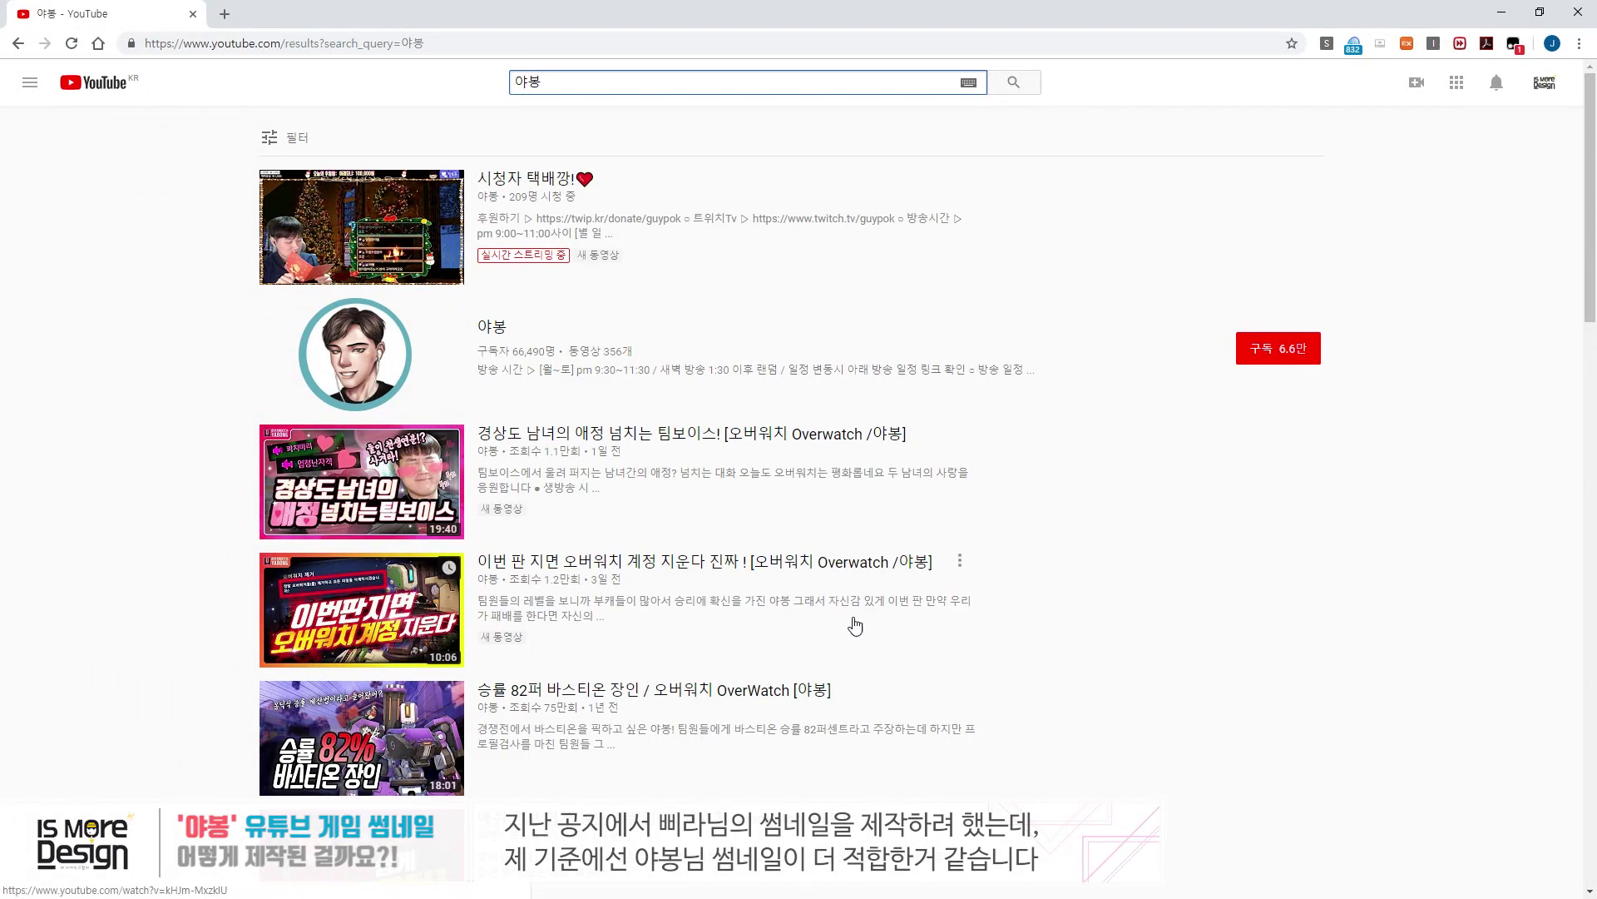
- Open the 야봉 channel's uploaded videos and browse them for a suitable thumbnail to recreate
scroll(1227, 654, down, 3)
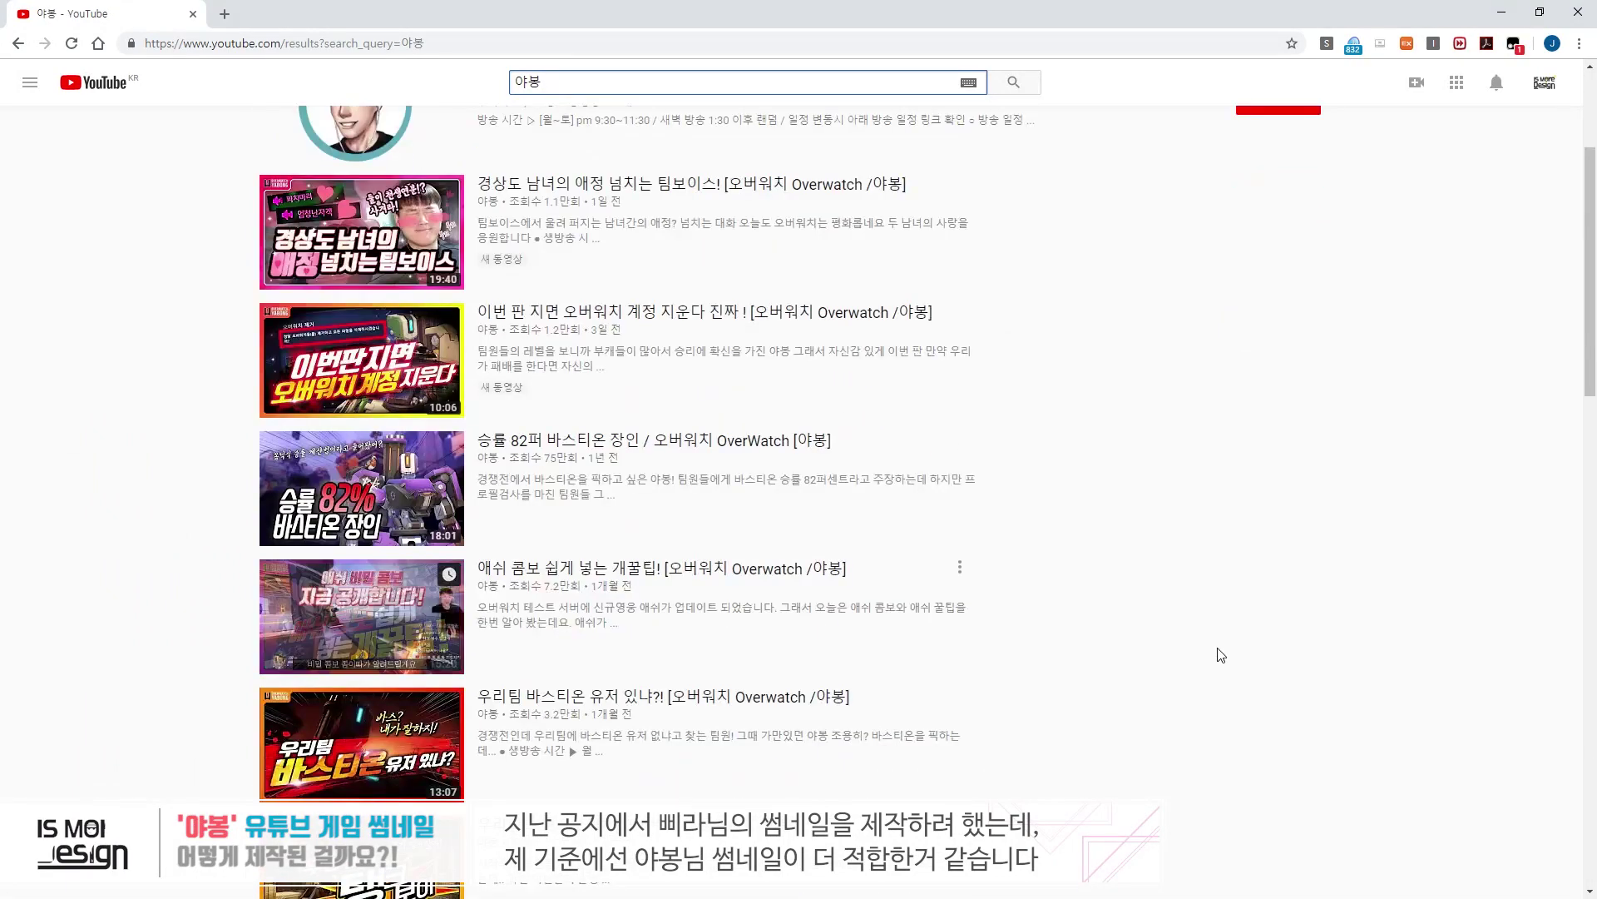
scroll(1220, 655, down, 1)
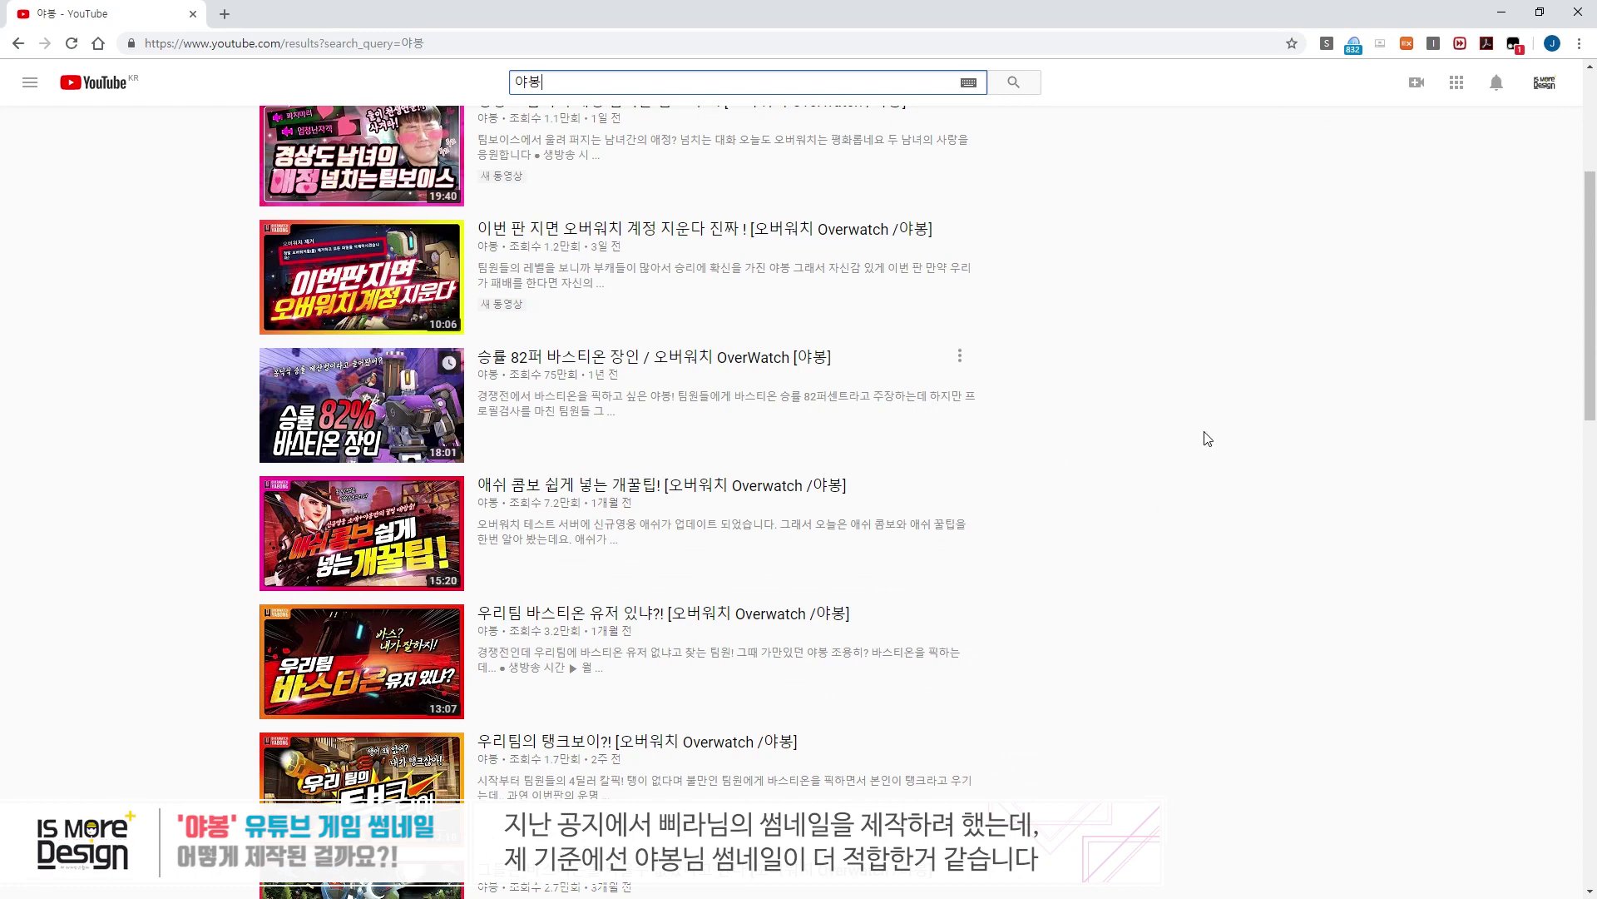
click(487, 502)
click(366, 471)
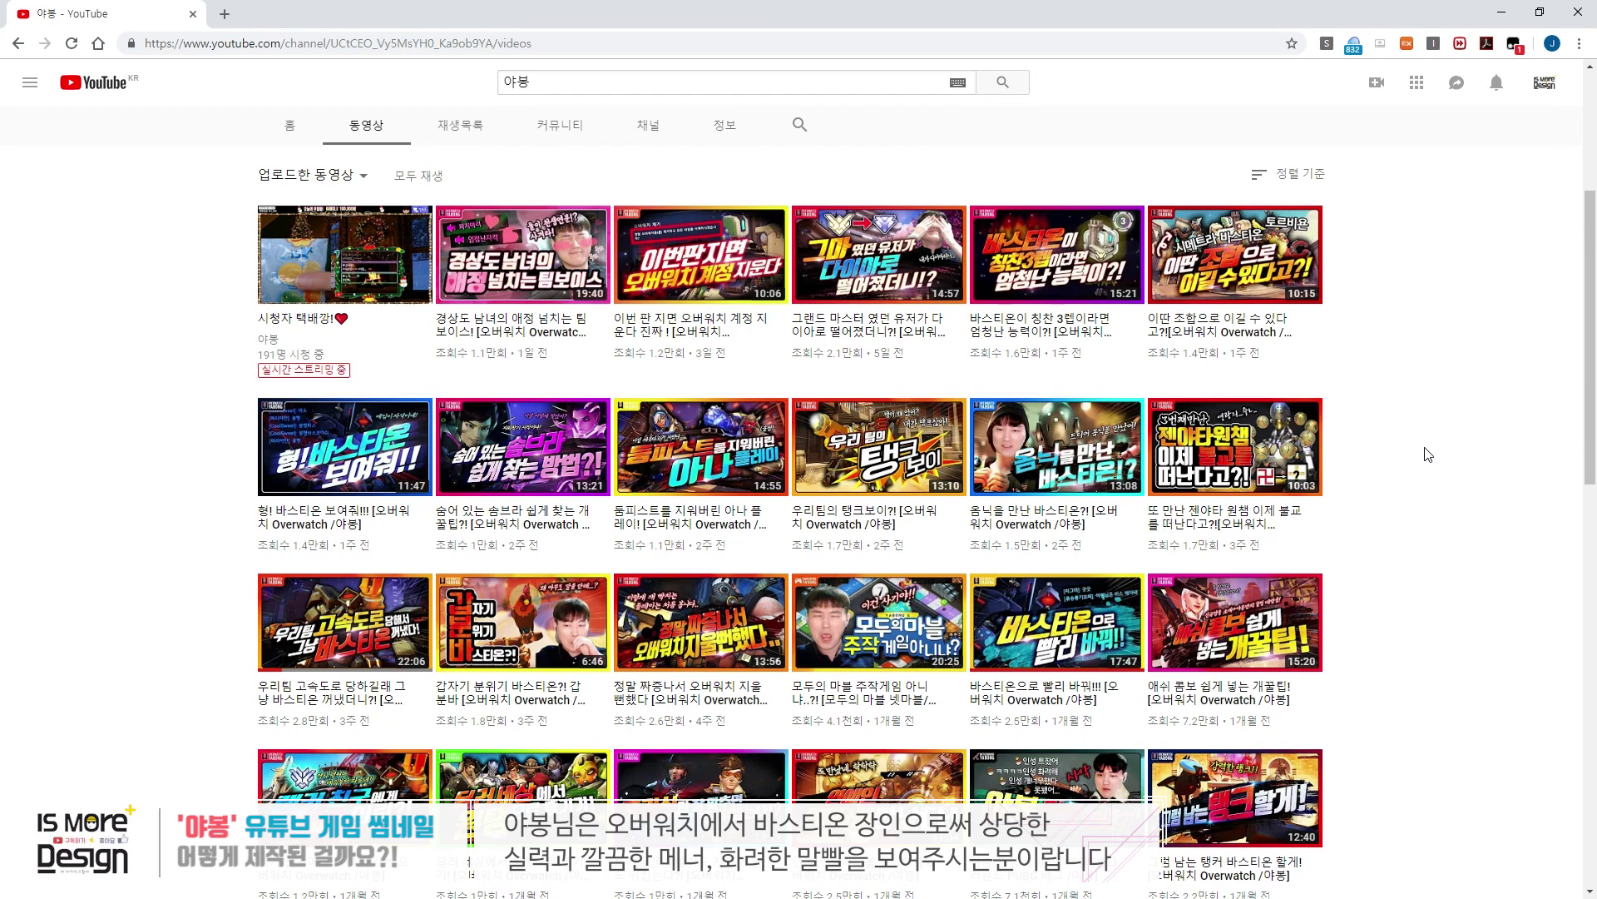
scroll(1428, 454, up, 4)
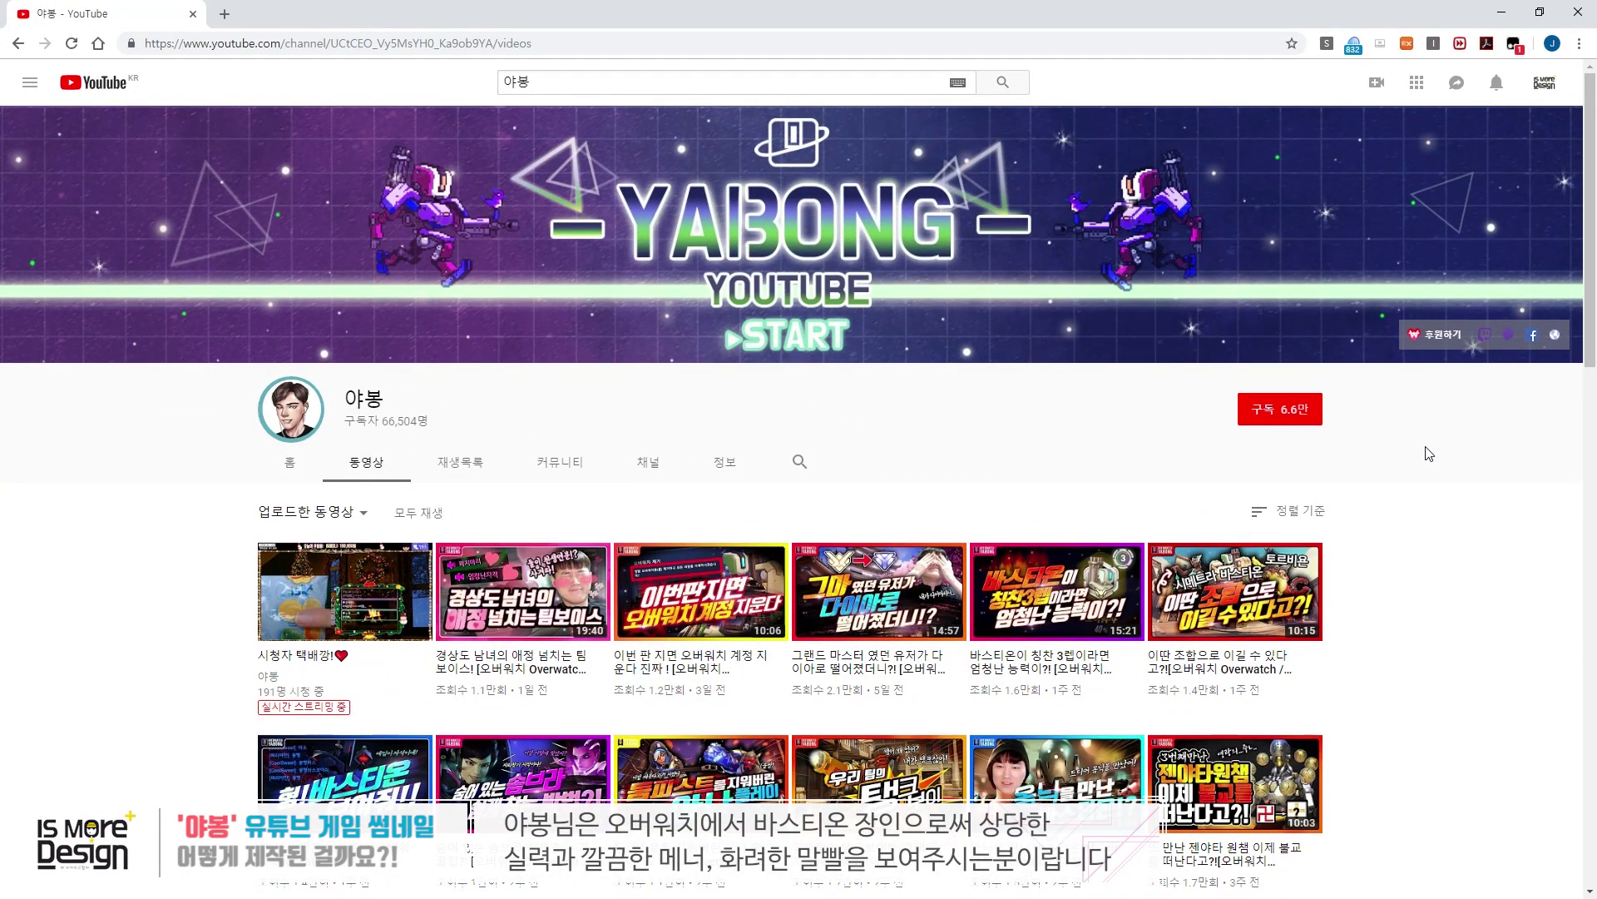
scroll(1428, 453, down, 1)
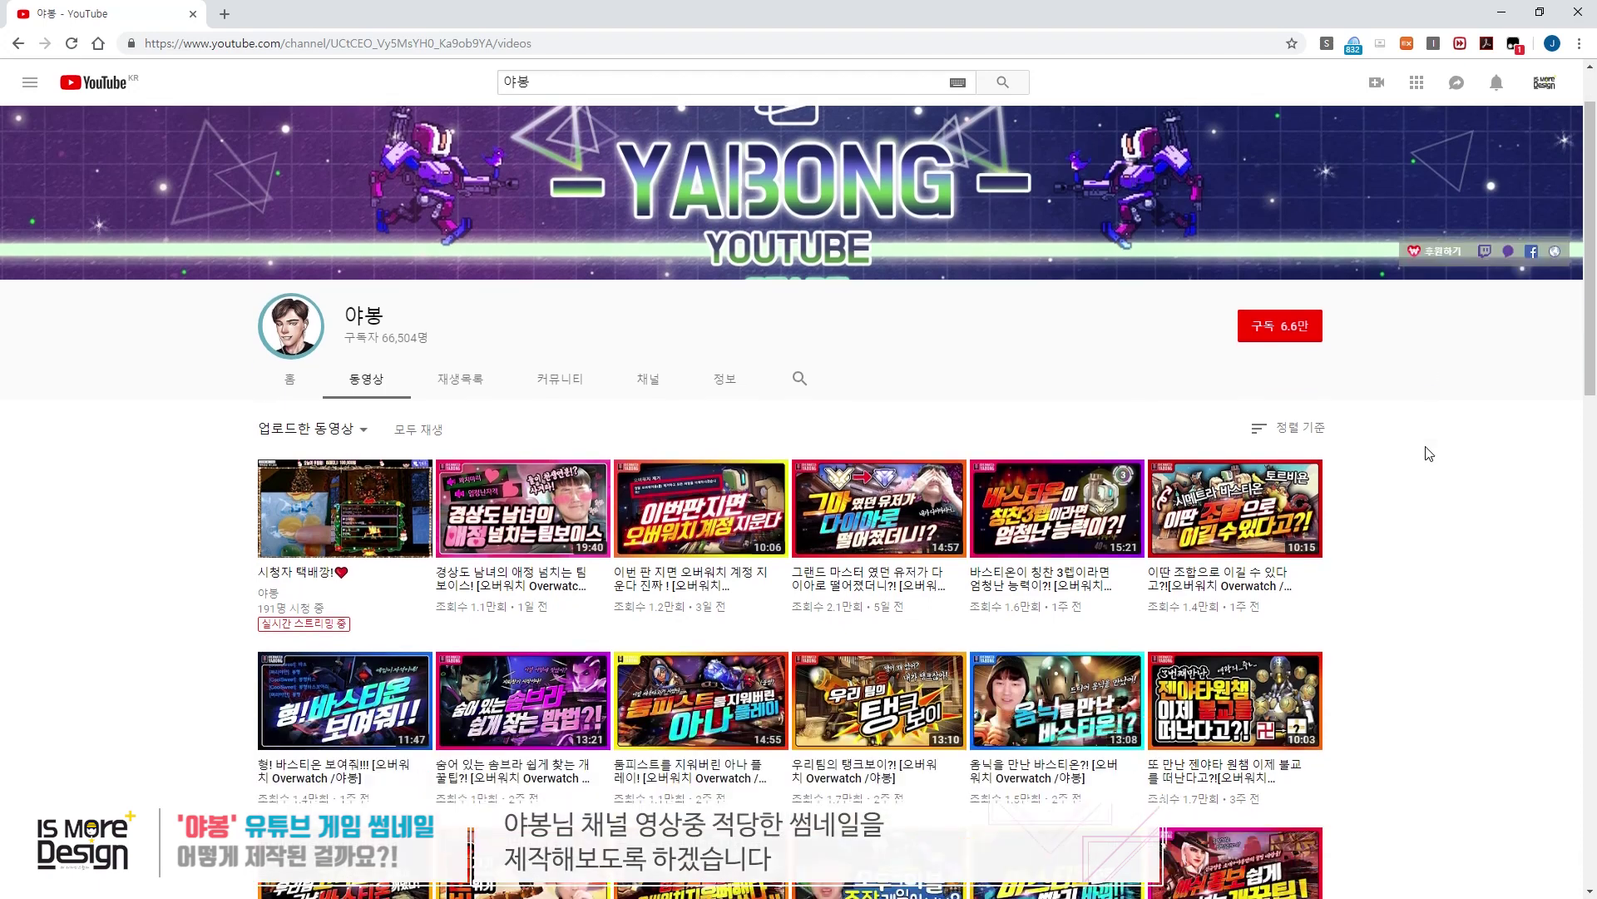
scroll(1428, 453, down, 4)
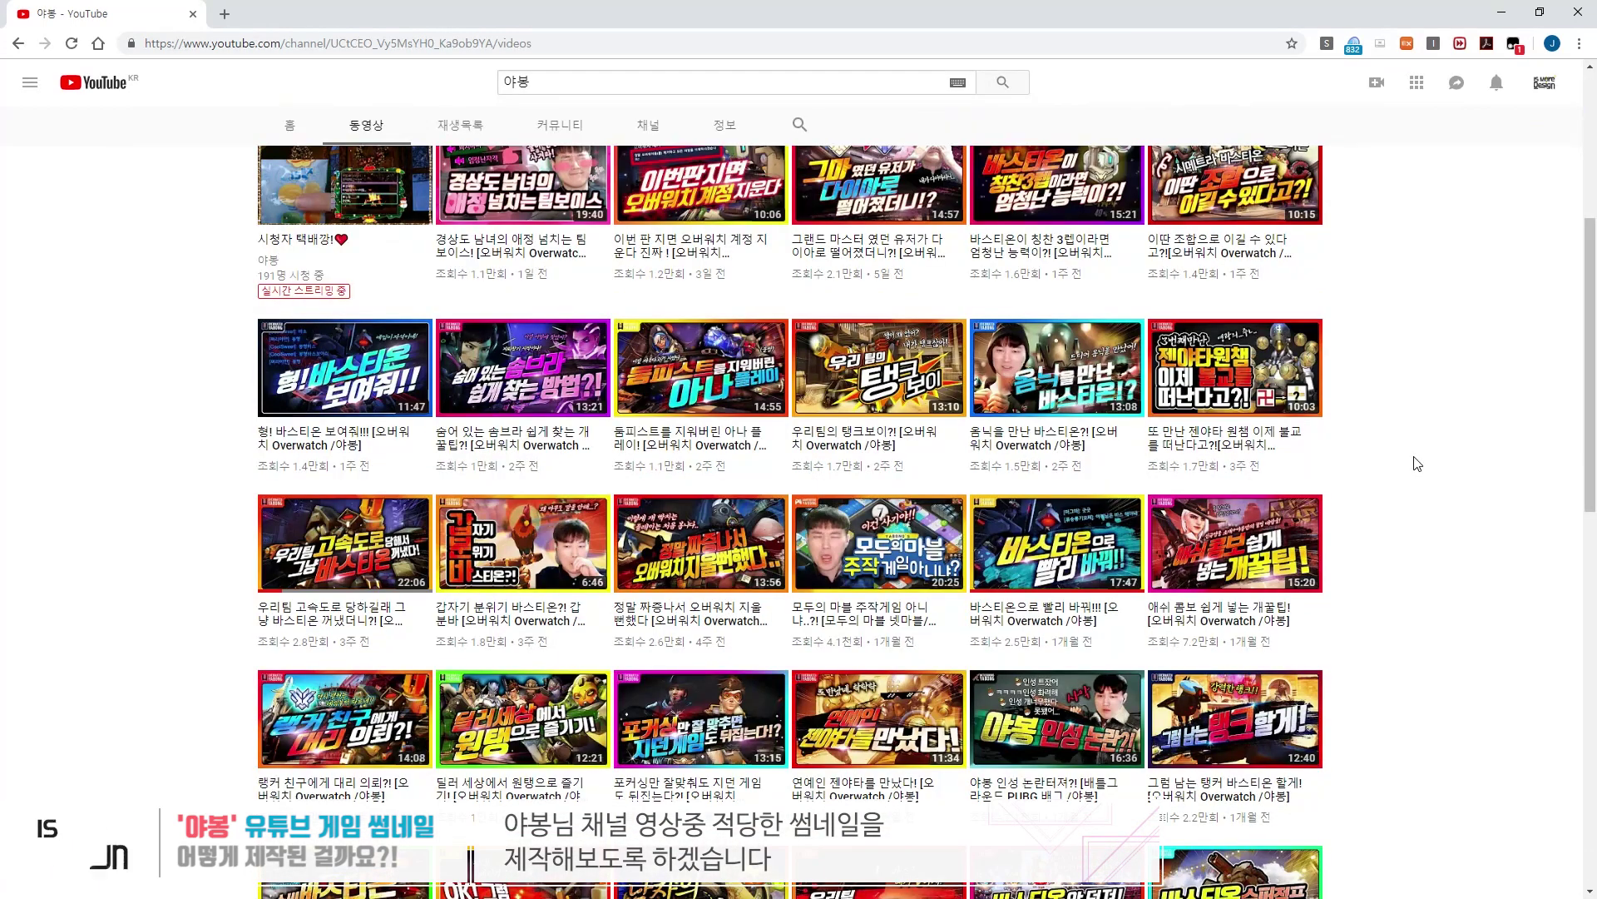
scroll(1418, 464, up, 1)
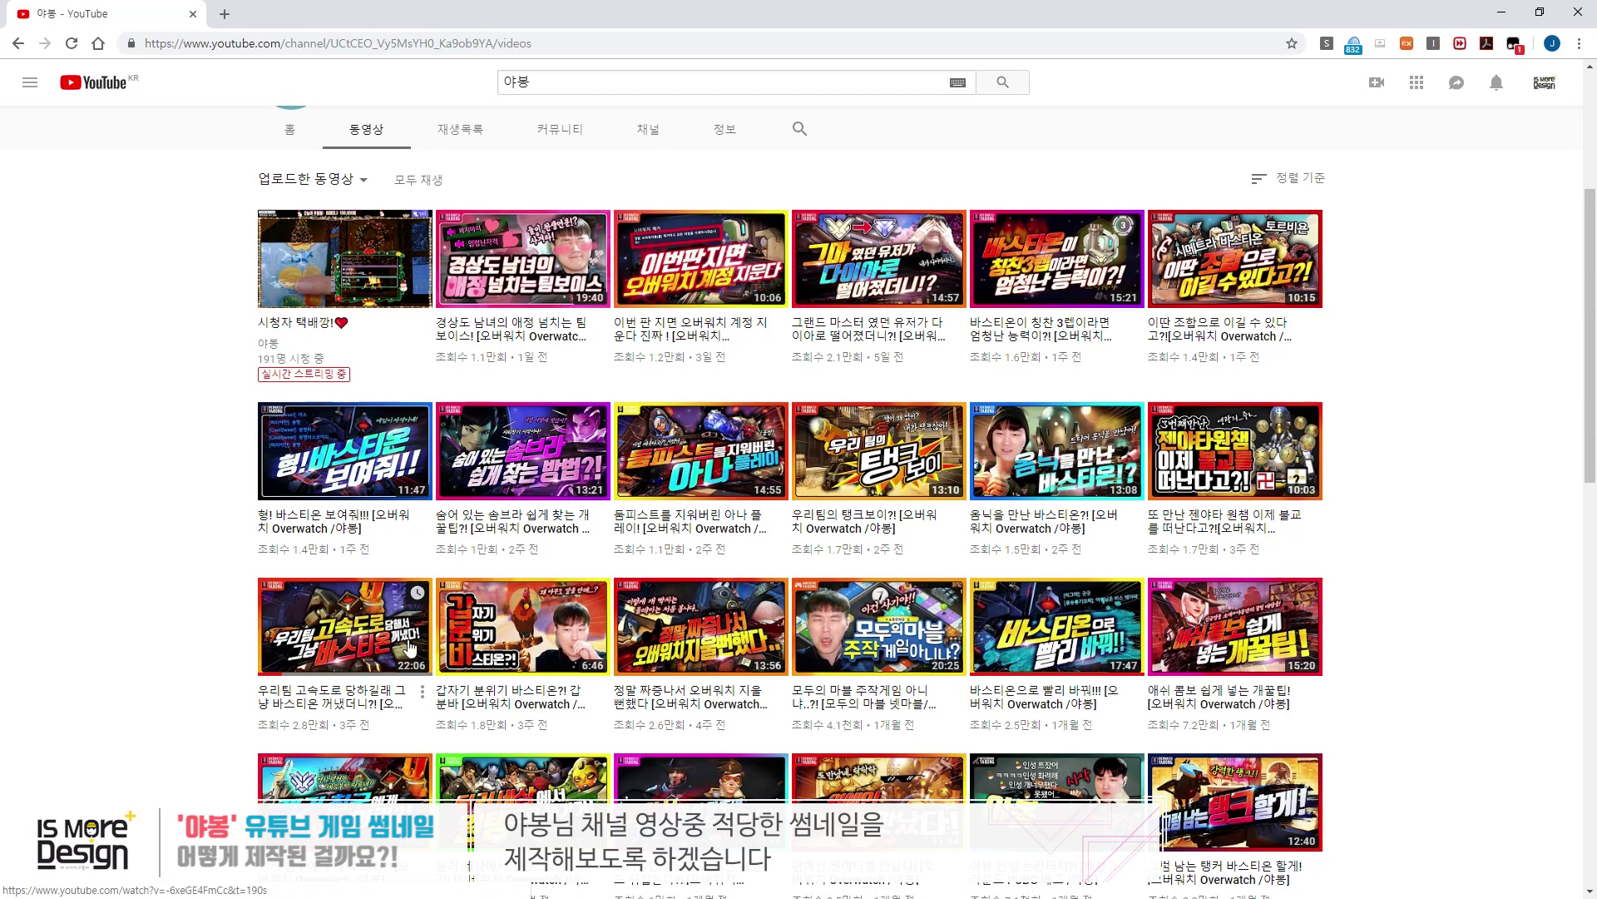
scroll(361, 673, down, 2)
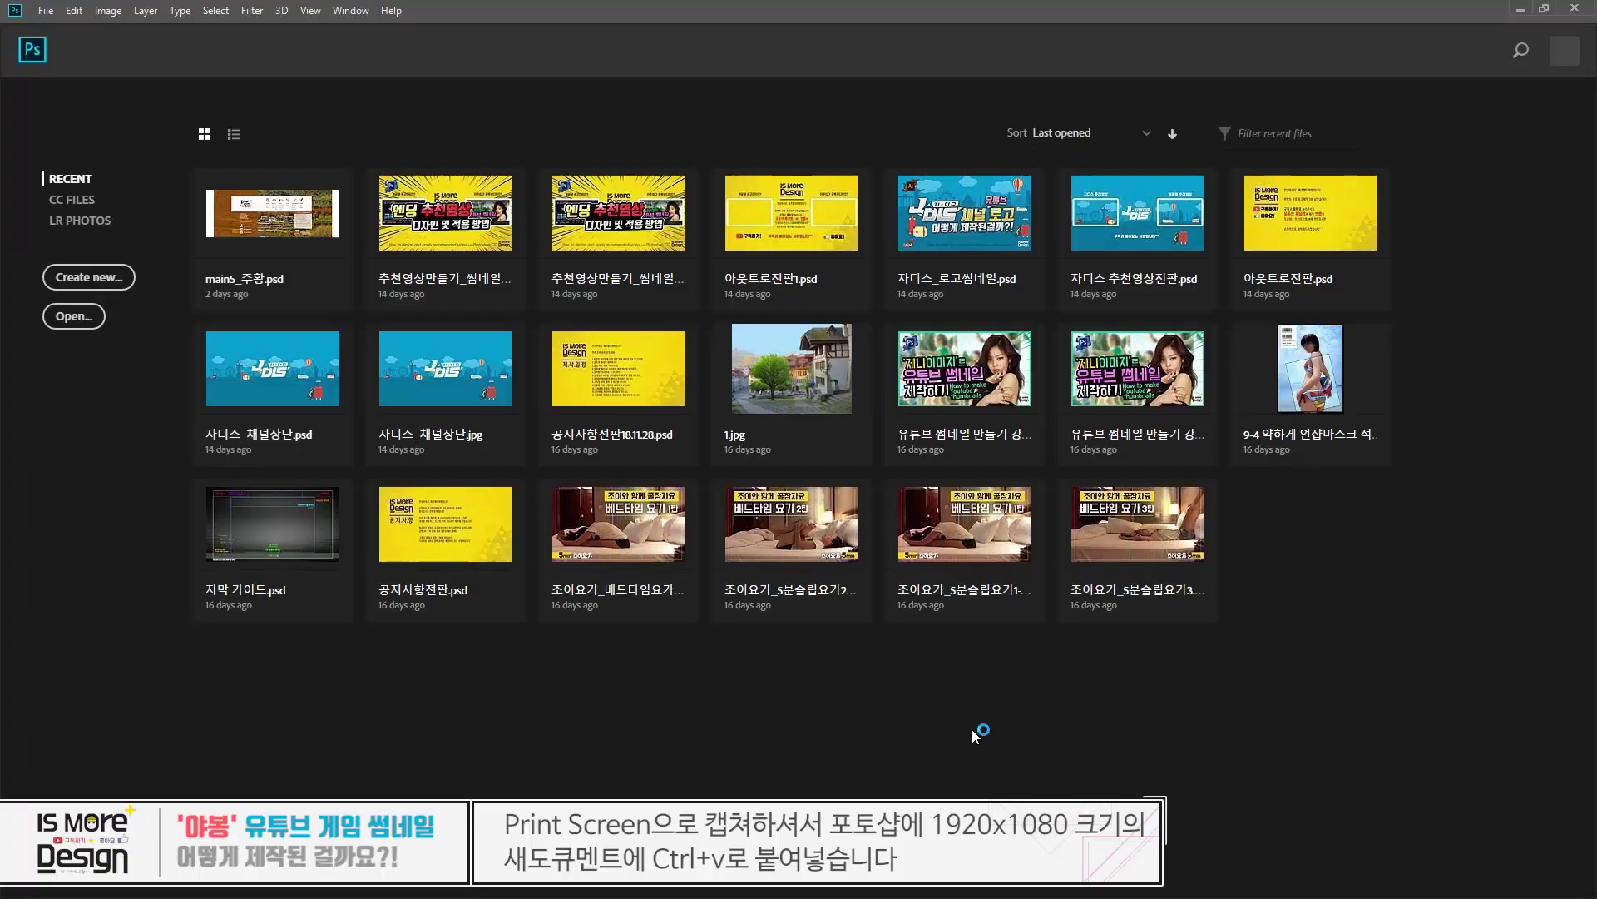
- Switch to Photoshop, create a 1920 x 1080 pixel document with a white background, and paste the captured channel page into it
key(ctrl+n)
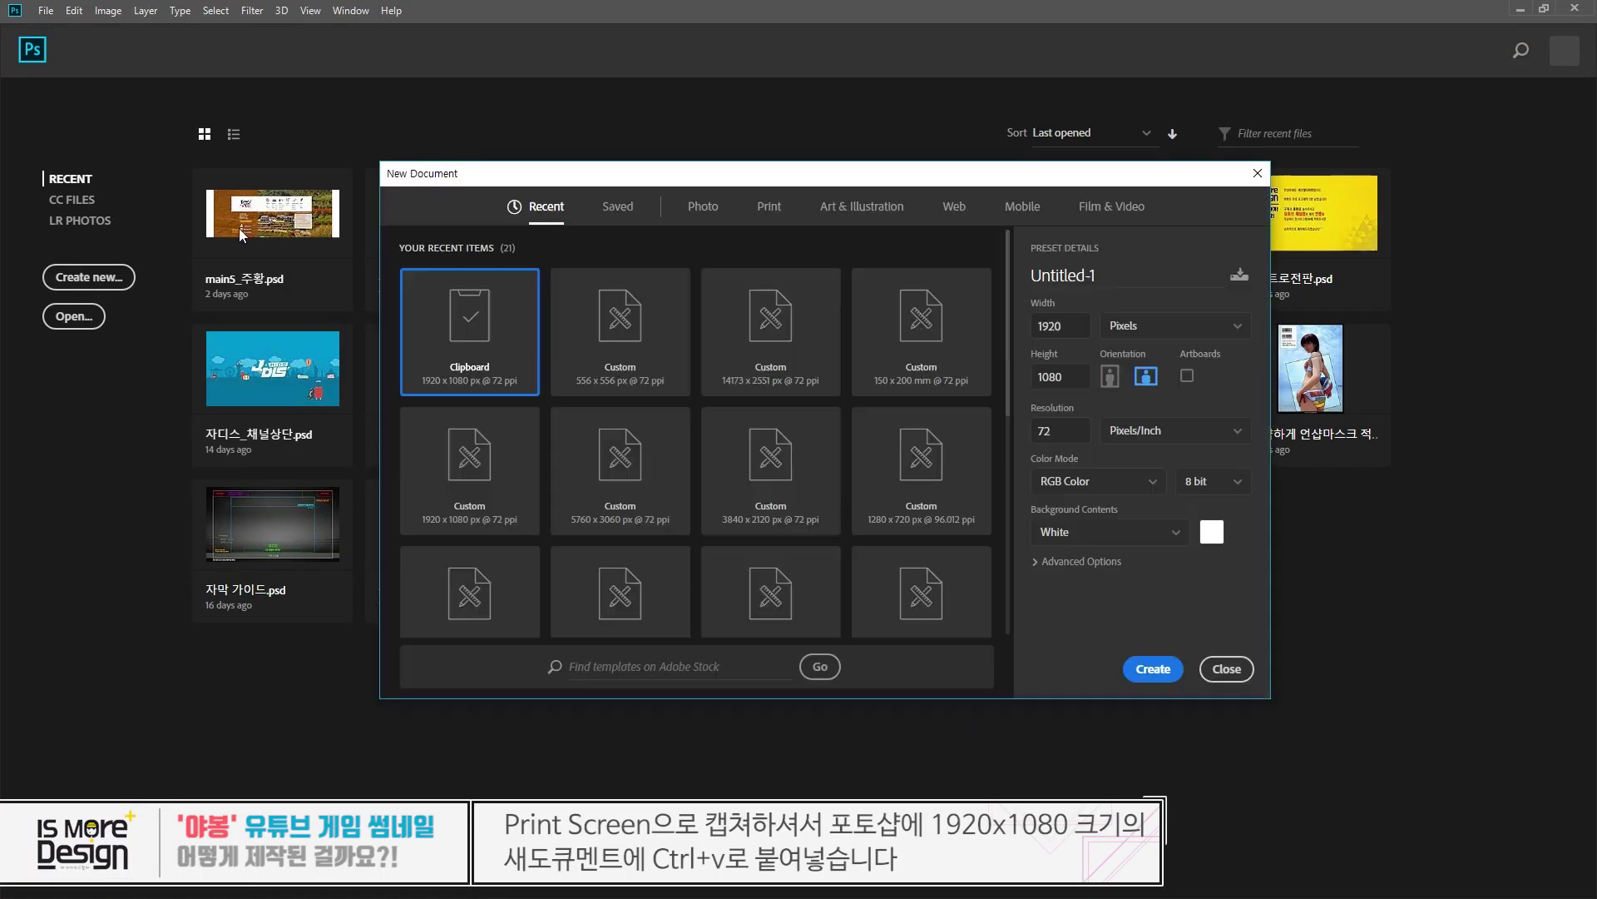
click(1080, 317)
key(Tab)
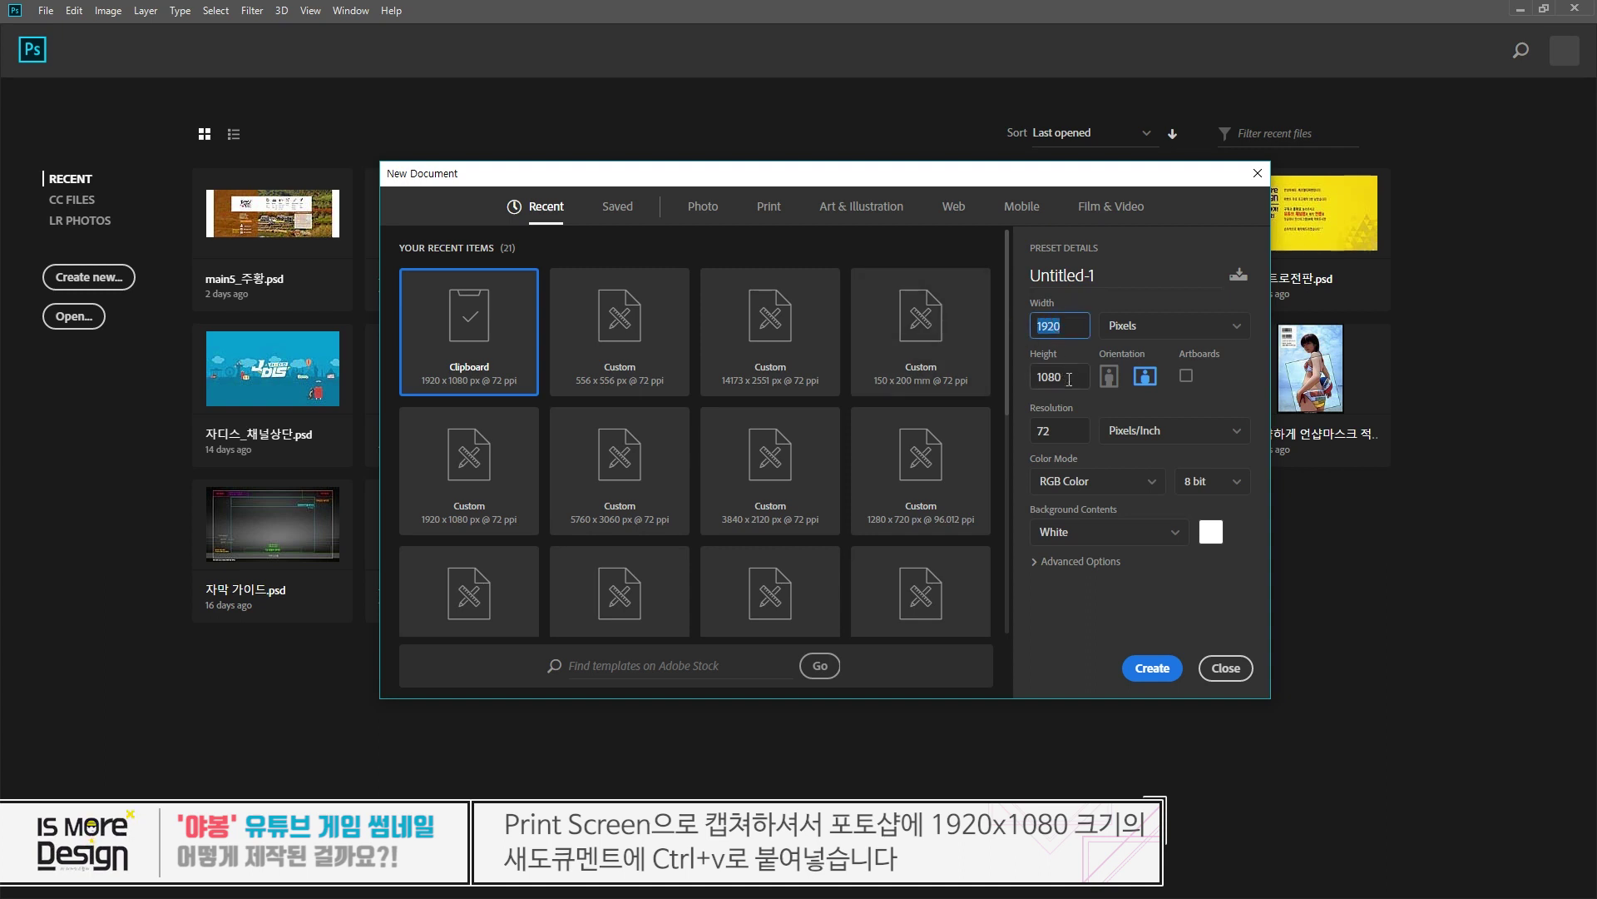
key(shift+Tab)
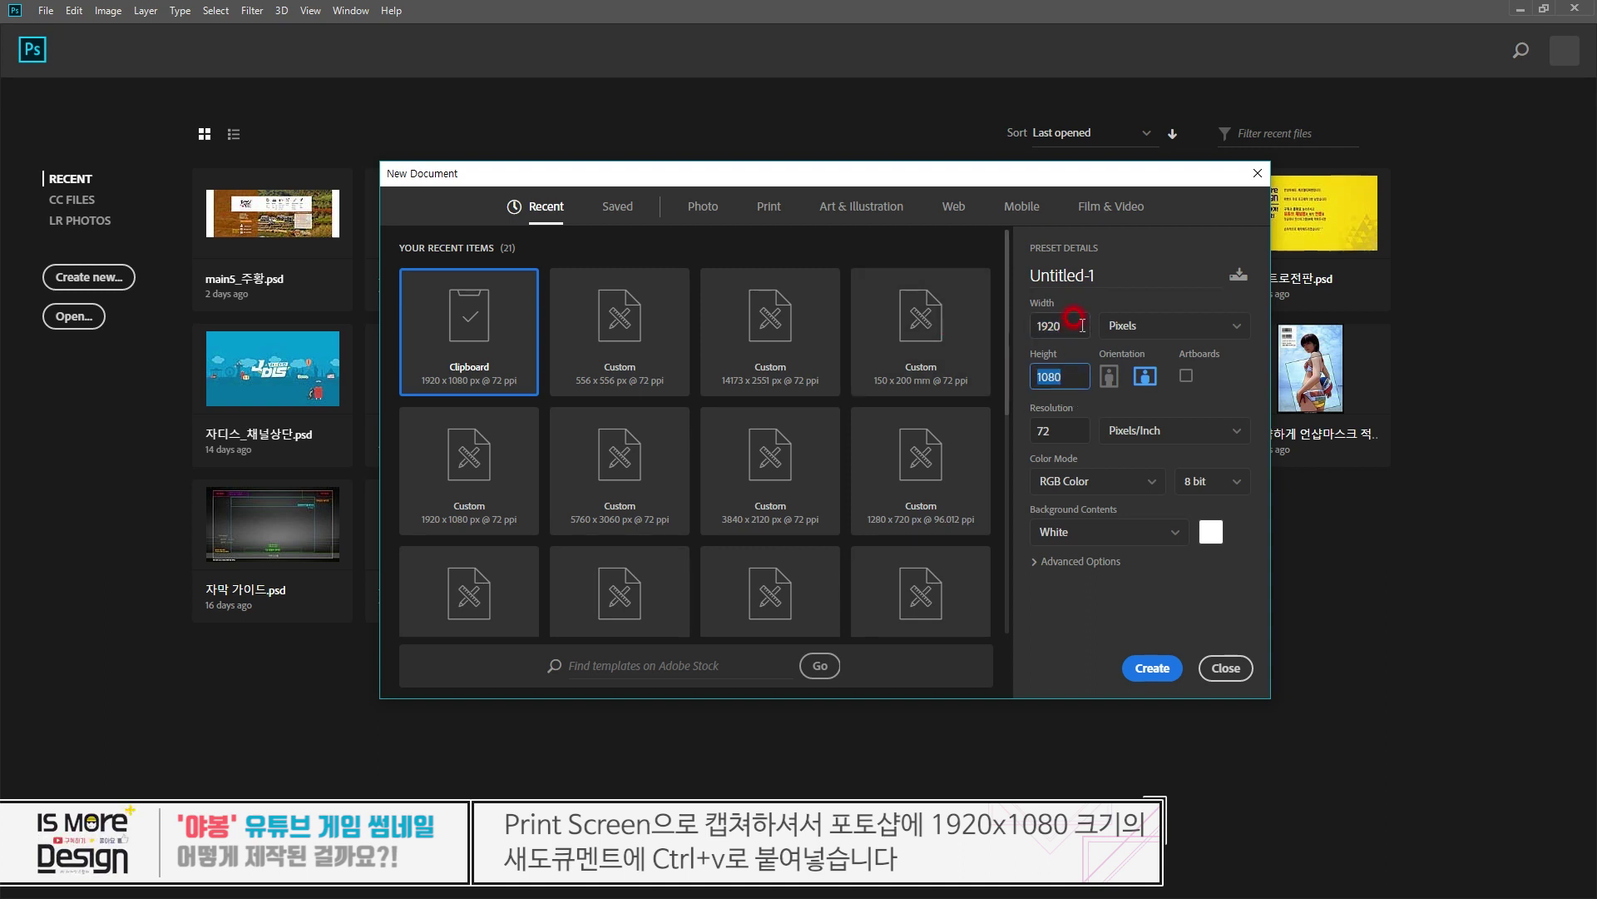
key(Tab)
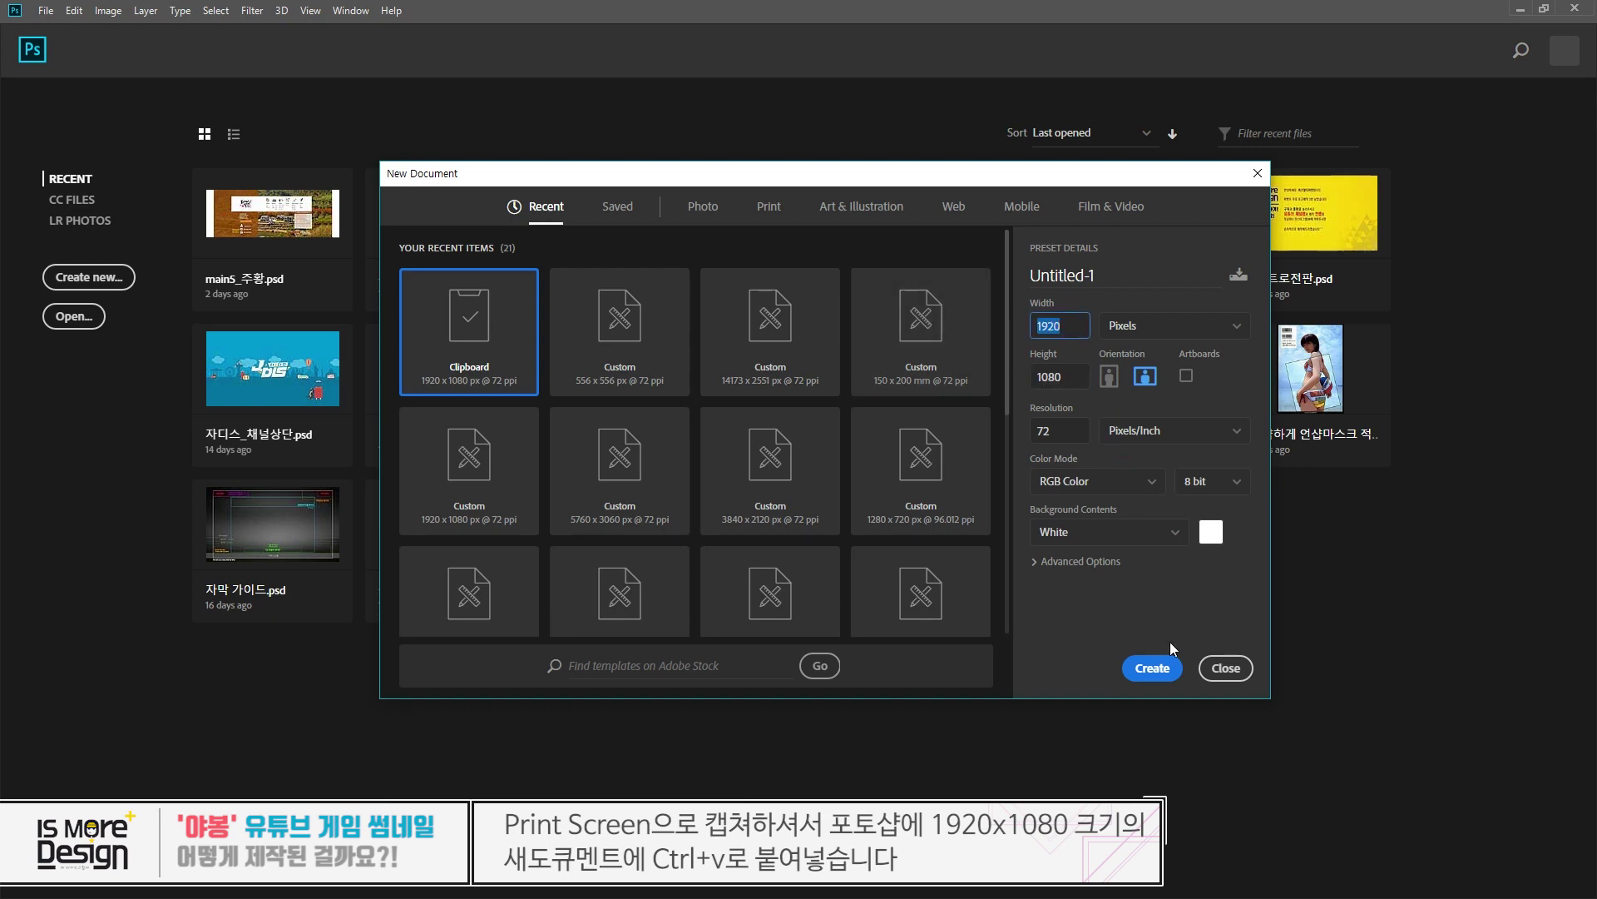
click(1165, 671)
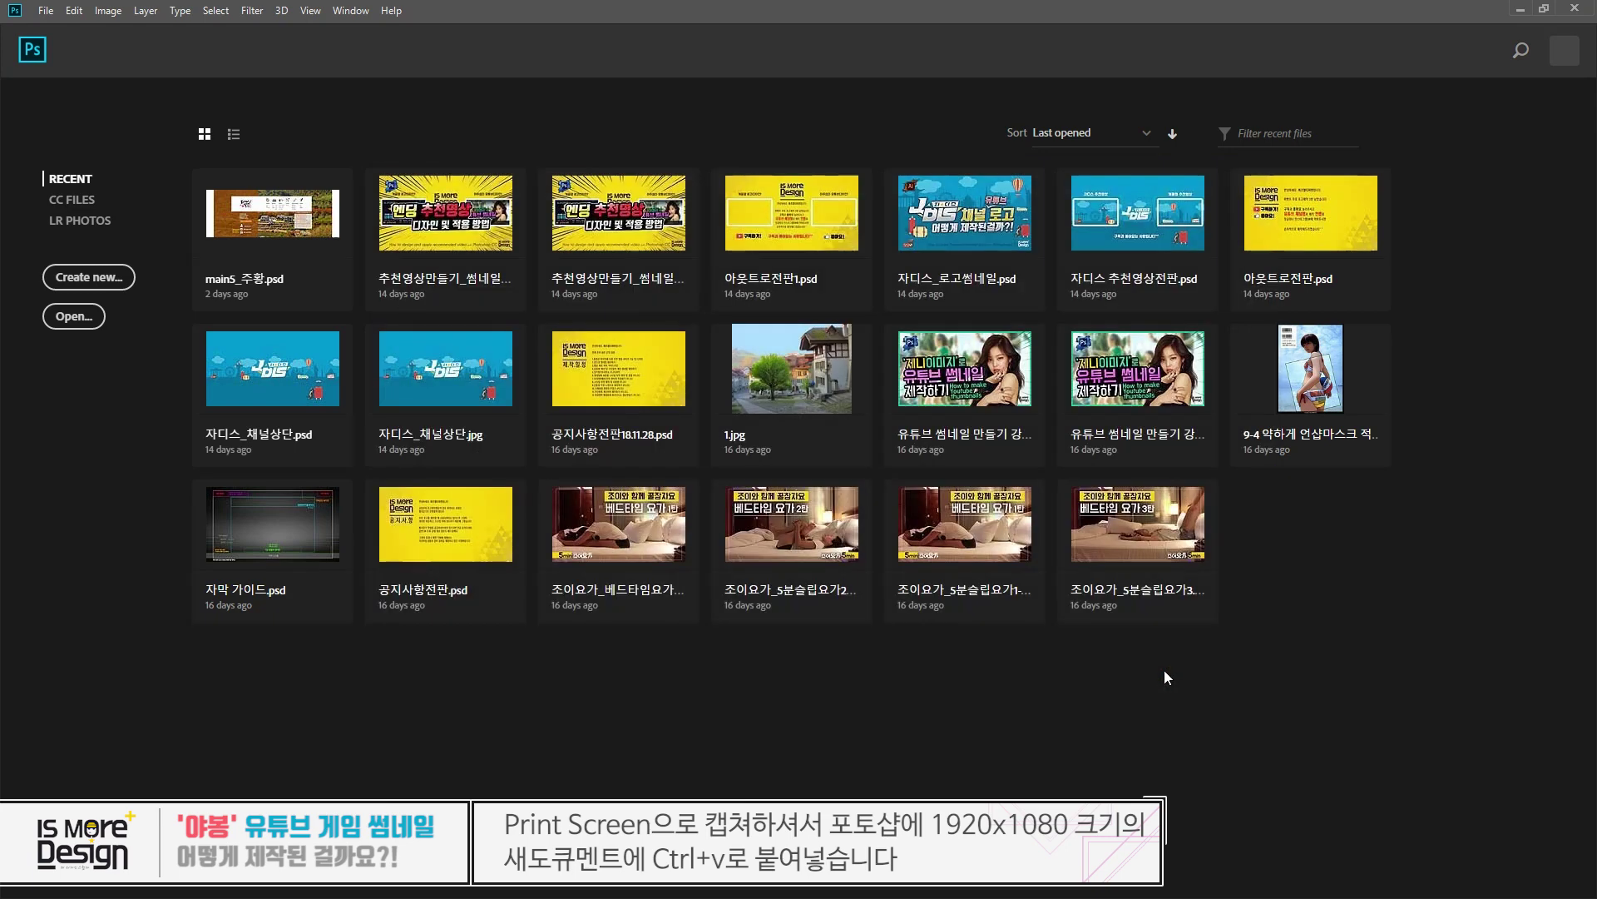
key(ctrl+v)
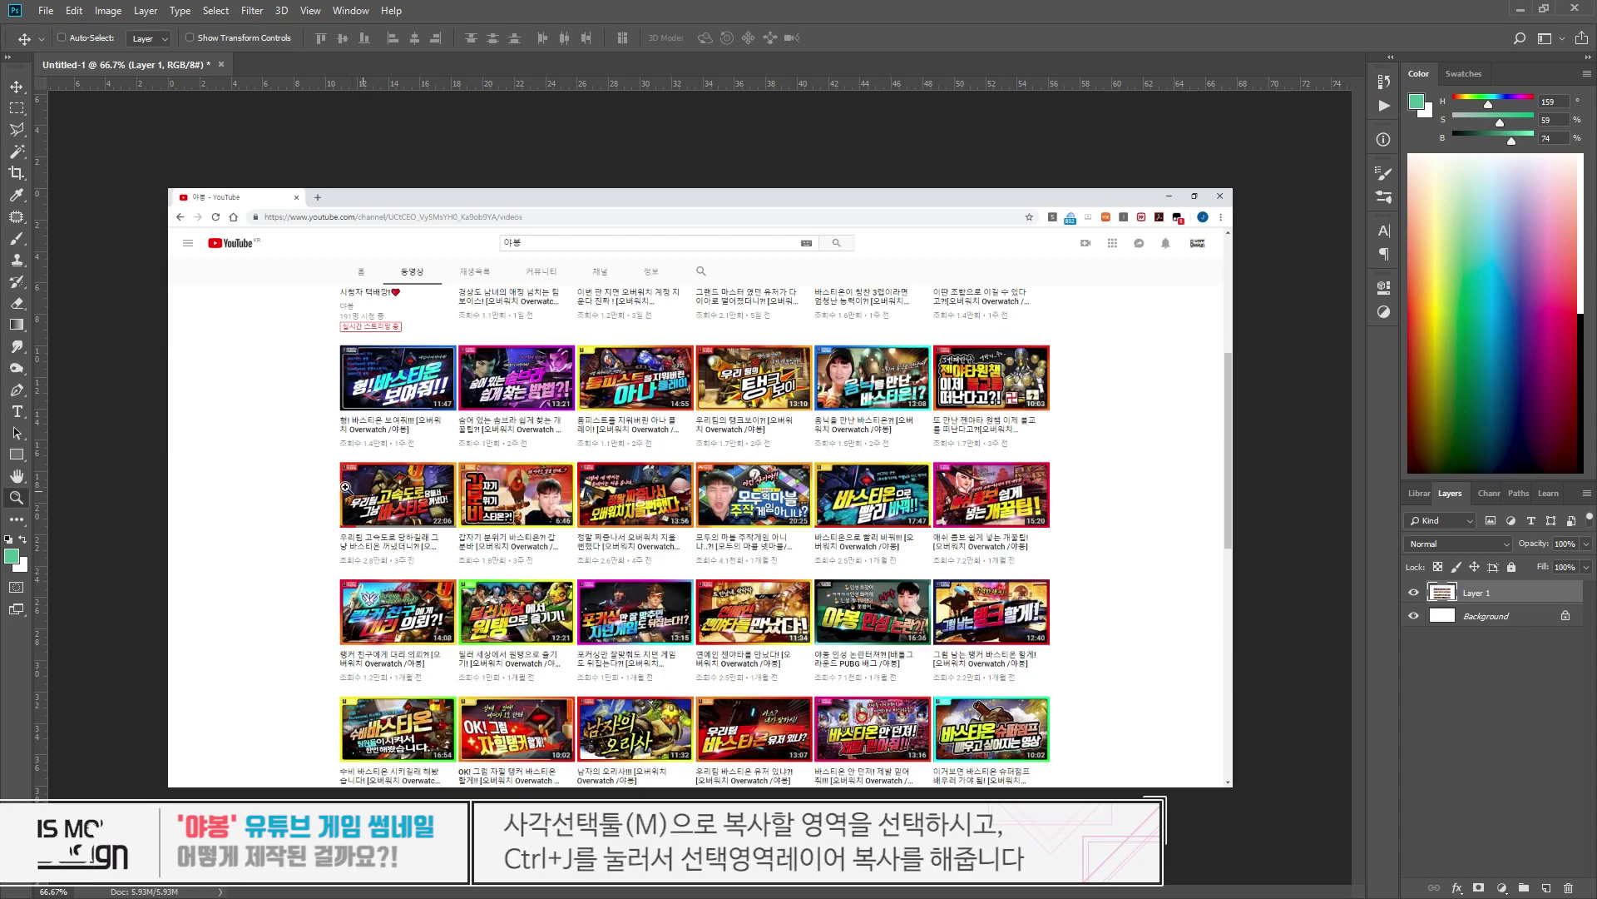
- Copy the 고속도로 / 바스티온 video thumbnail from the pasted page onto its own layer, and delete the page's layer
key(z)
click(307, 488)
click(306, 488)
key(m)
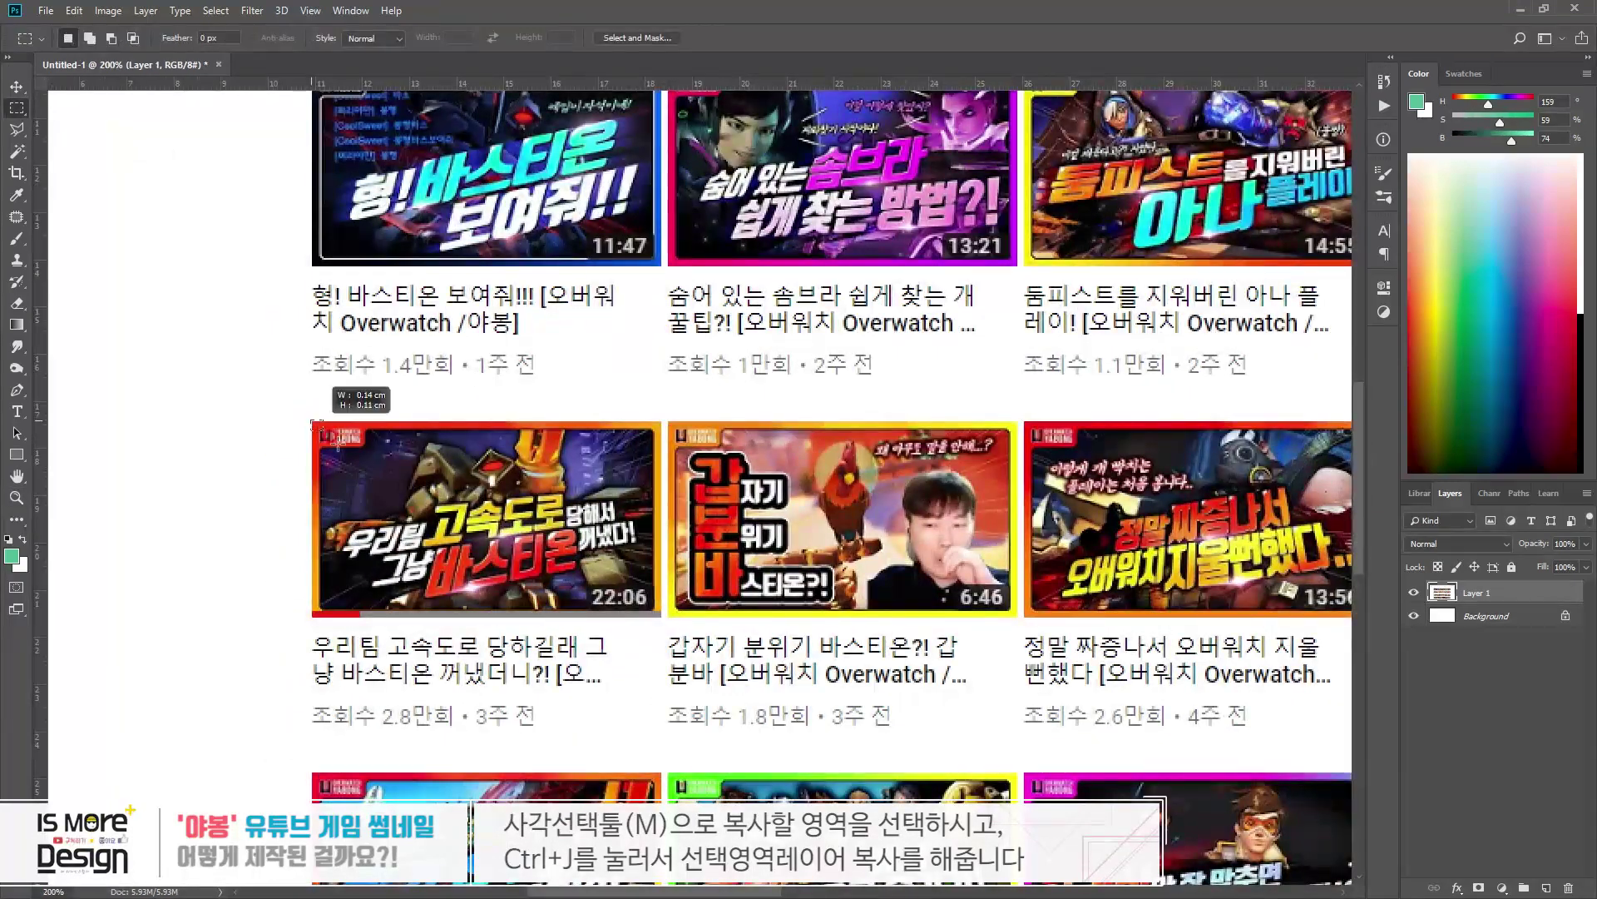
drag(312, 422, 660, 615)
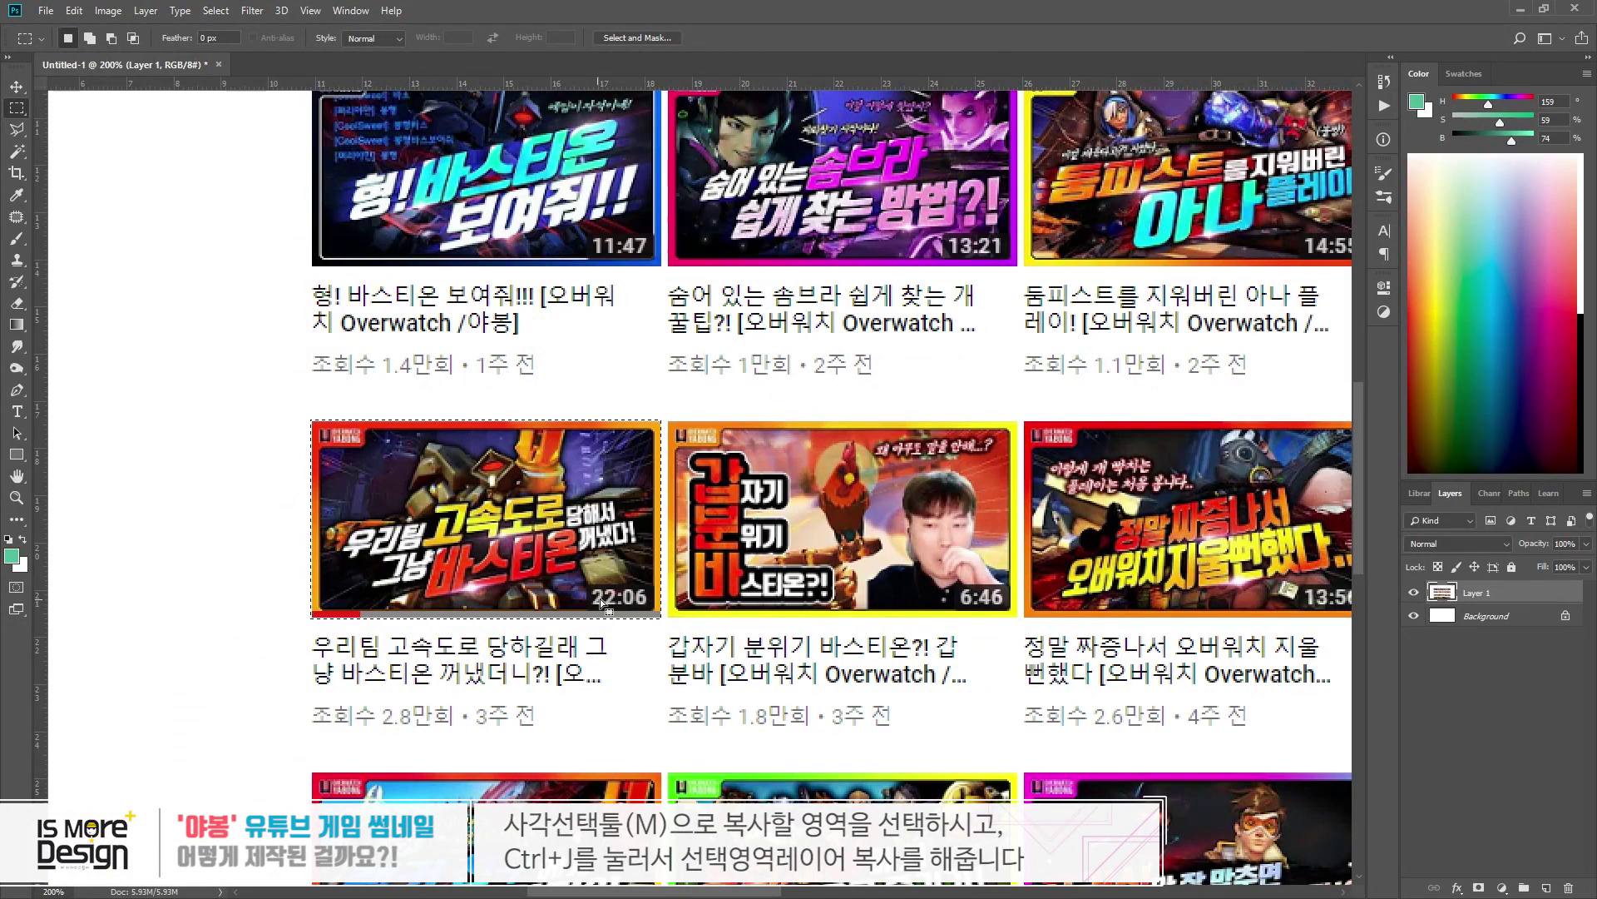
drag(729, 577, 943, 520)
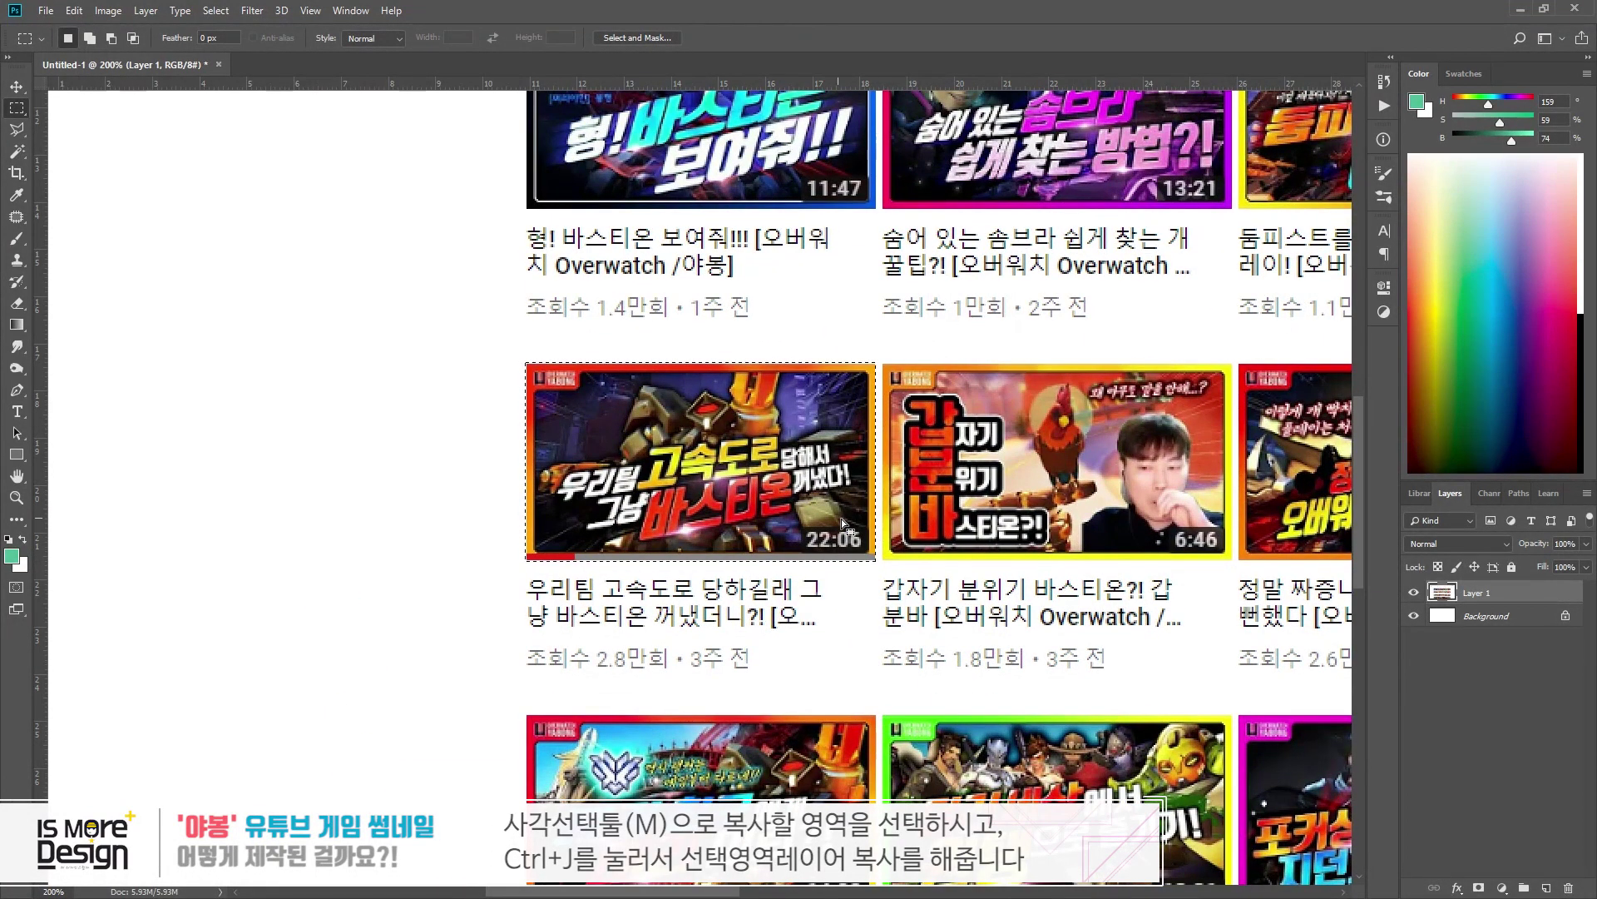
key(ctrl+j)
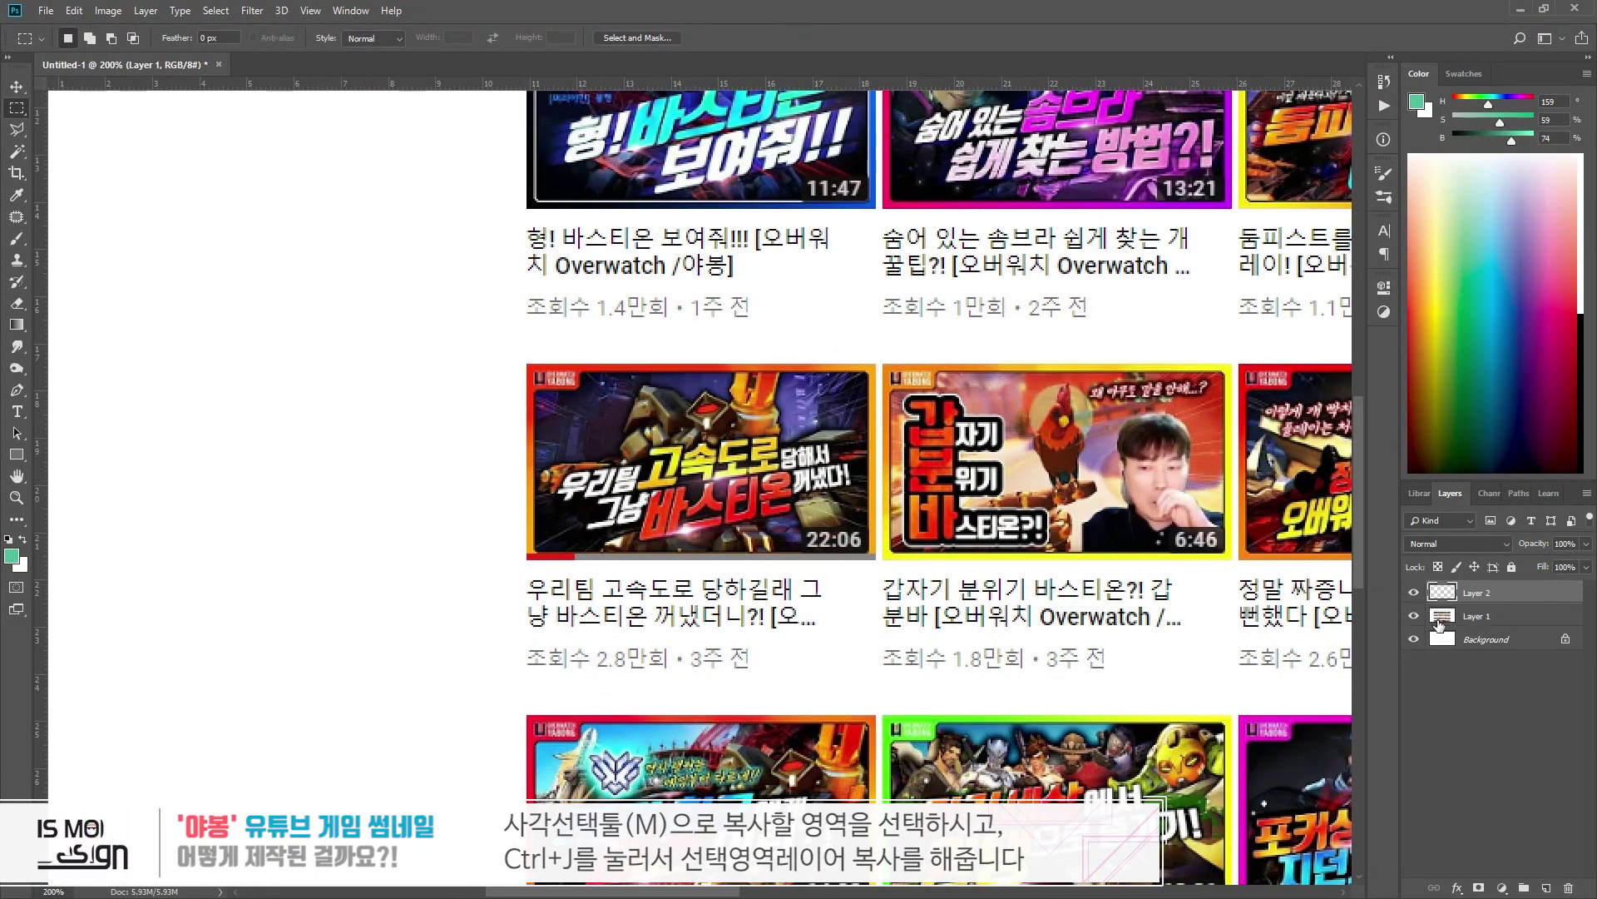
click(1450, 615)
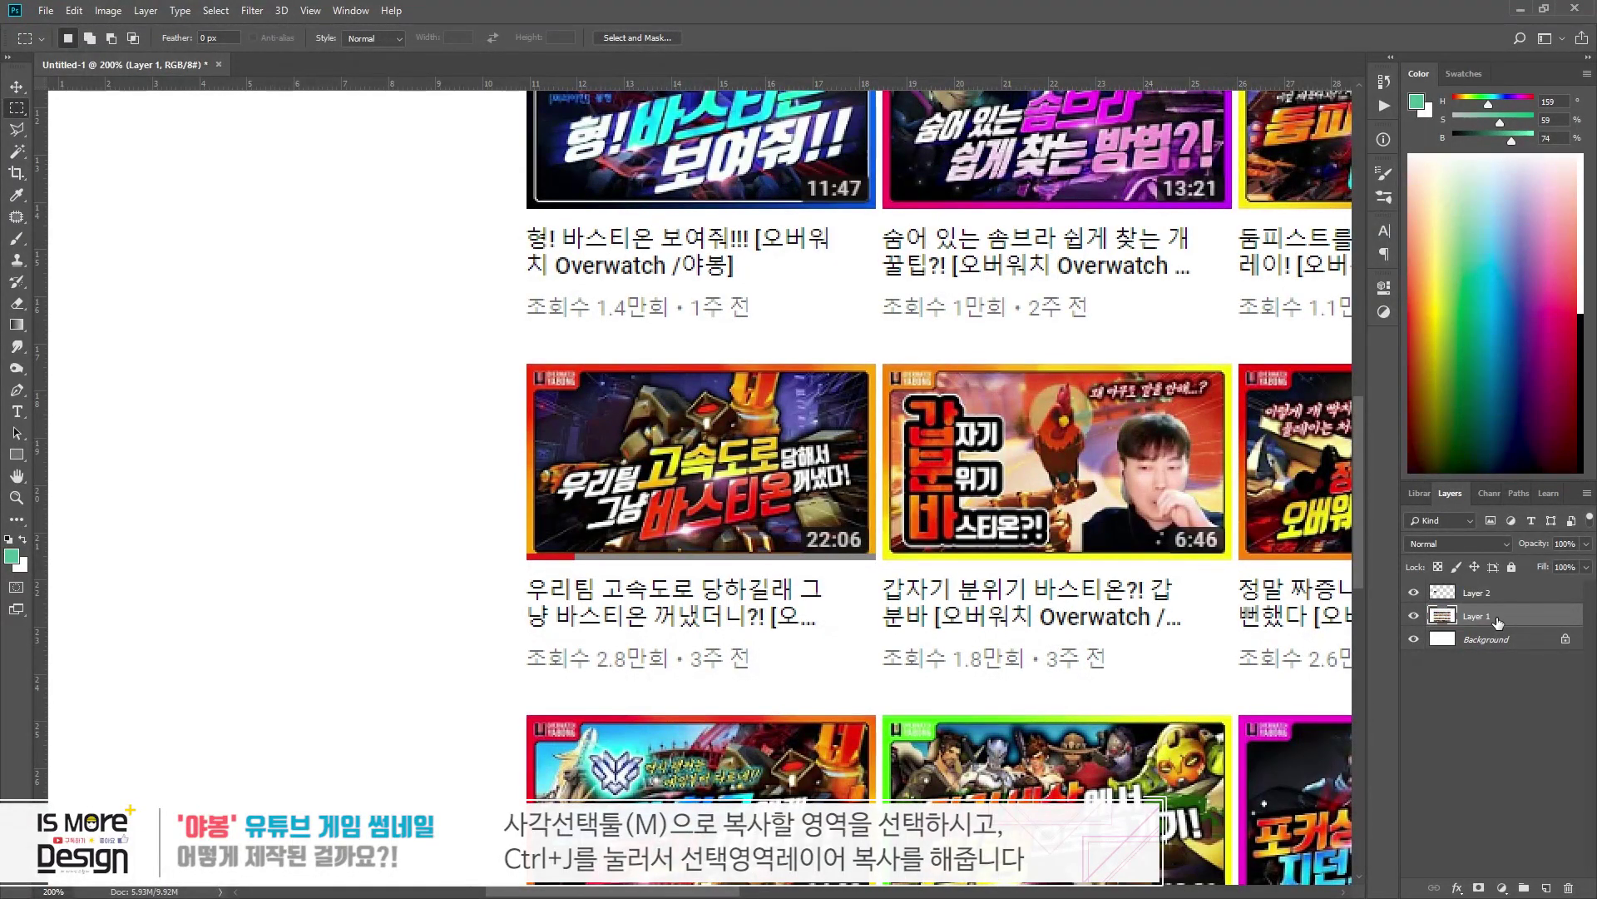
drag(1497, 623, 1568, 887)
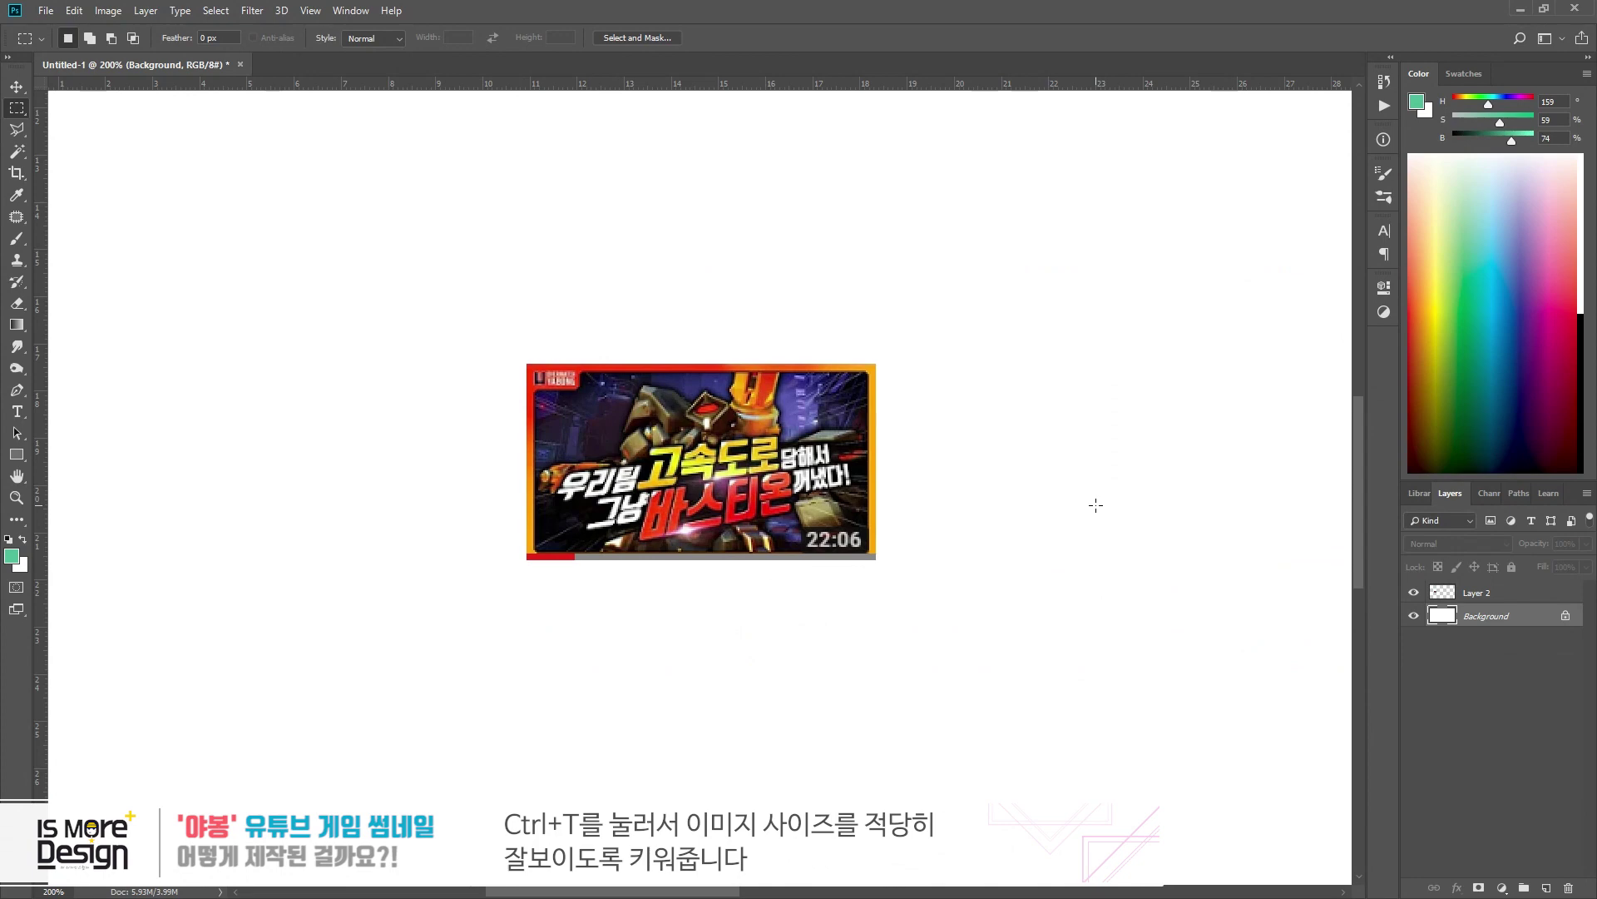
- Enlarge the copied thumbnail with Free Transform so its details are easy to see on the canvas
key(ctrl+0)
key(v)
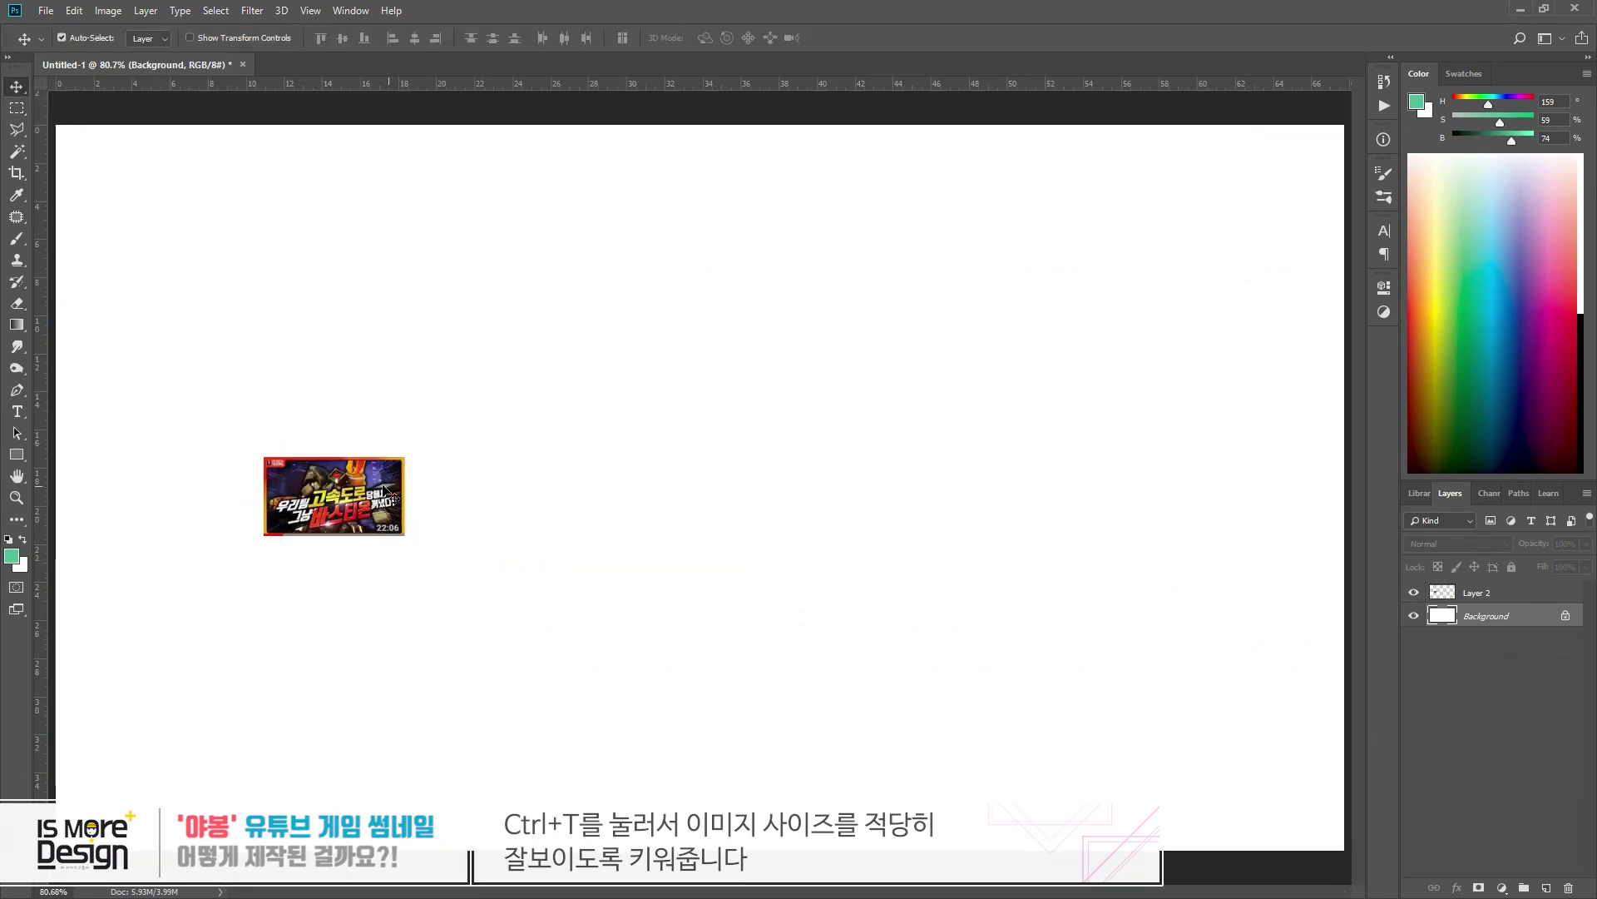
click(1490, 599)
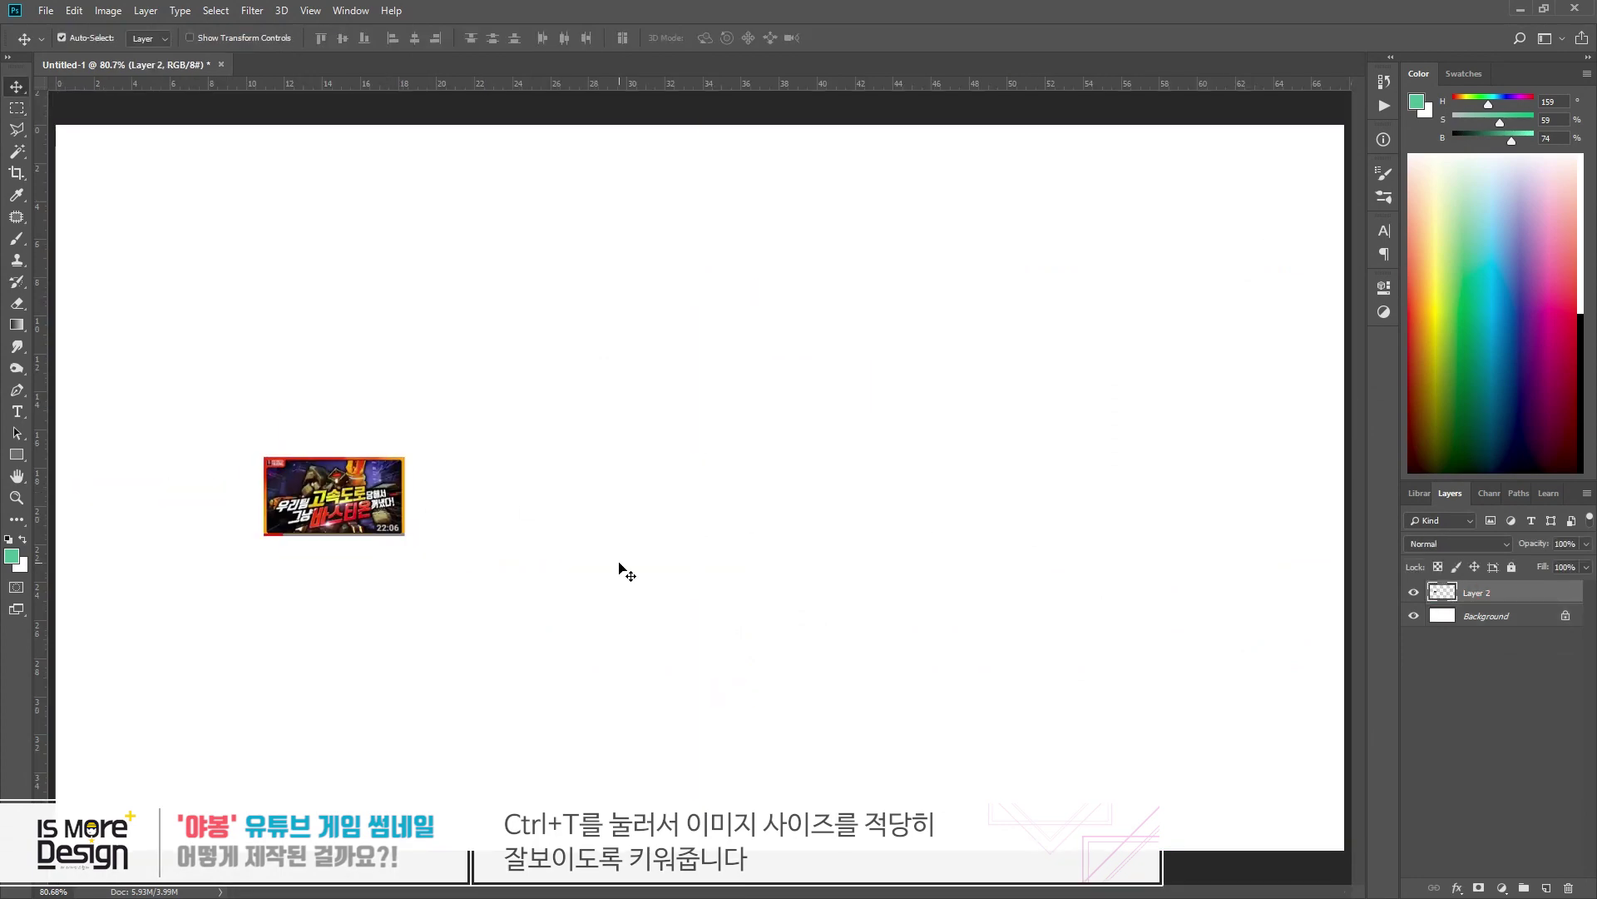
key(ctrl+t)
drag(406, 457, 677, 305)
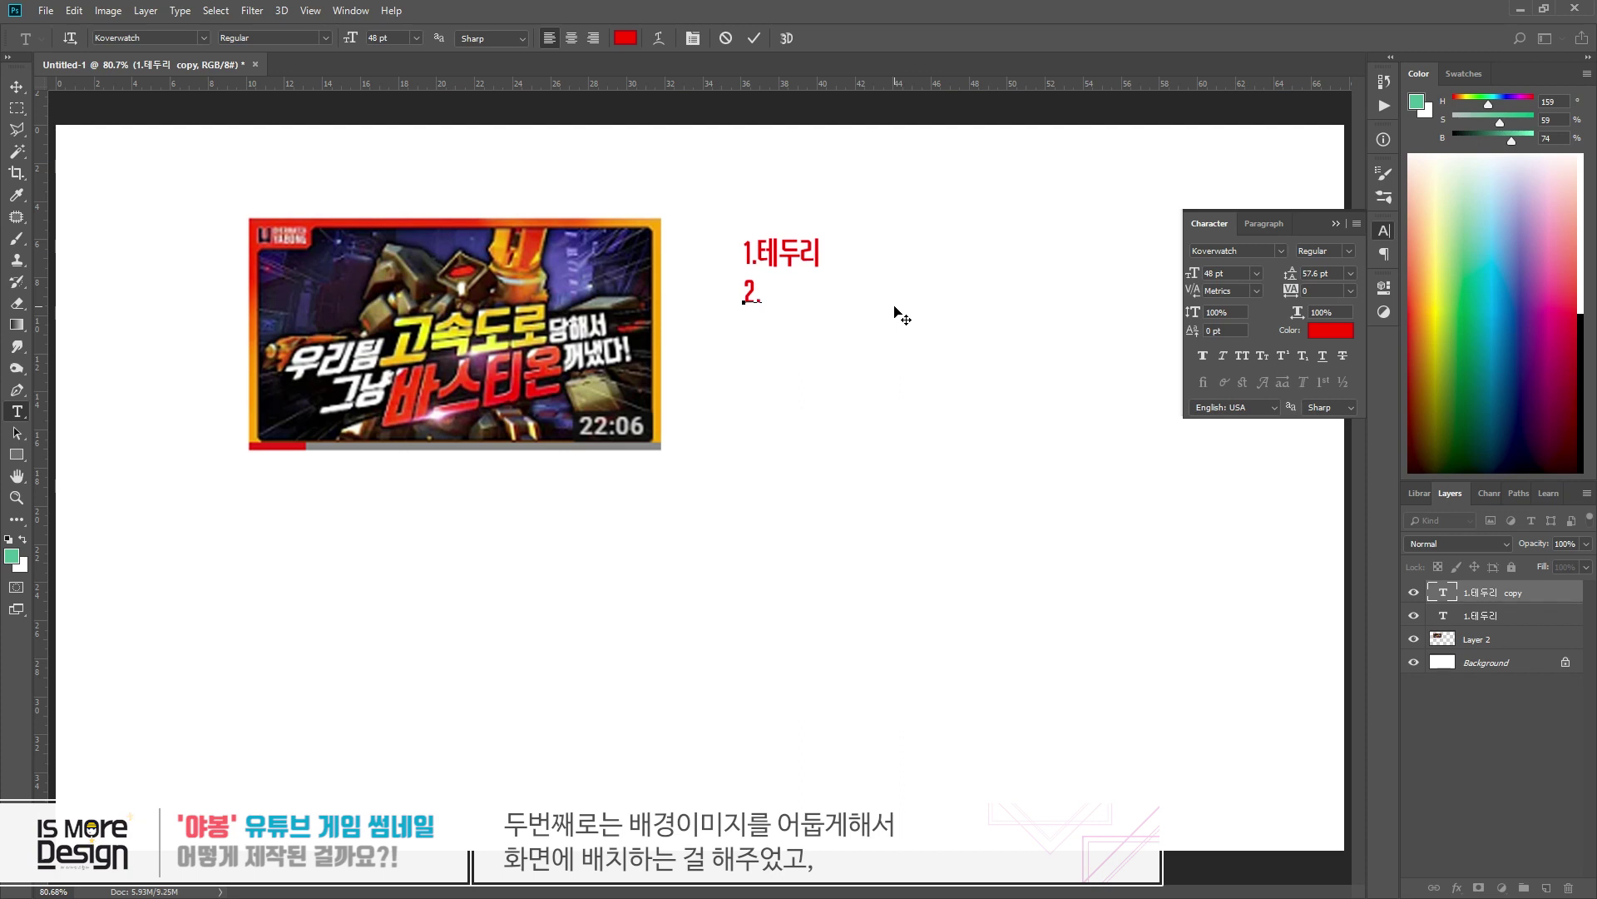
- Write the second and third red notes beside the thumbnail: "2.어두운 게임 배경" and "3.캐릭터 누끼따서 중앙배치"
text(어두운 게임)
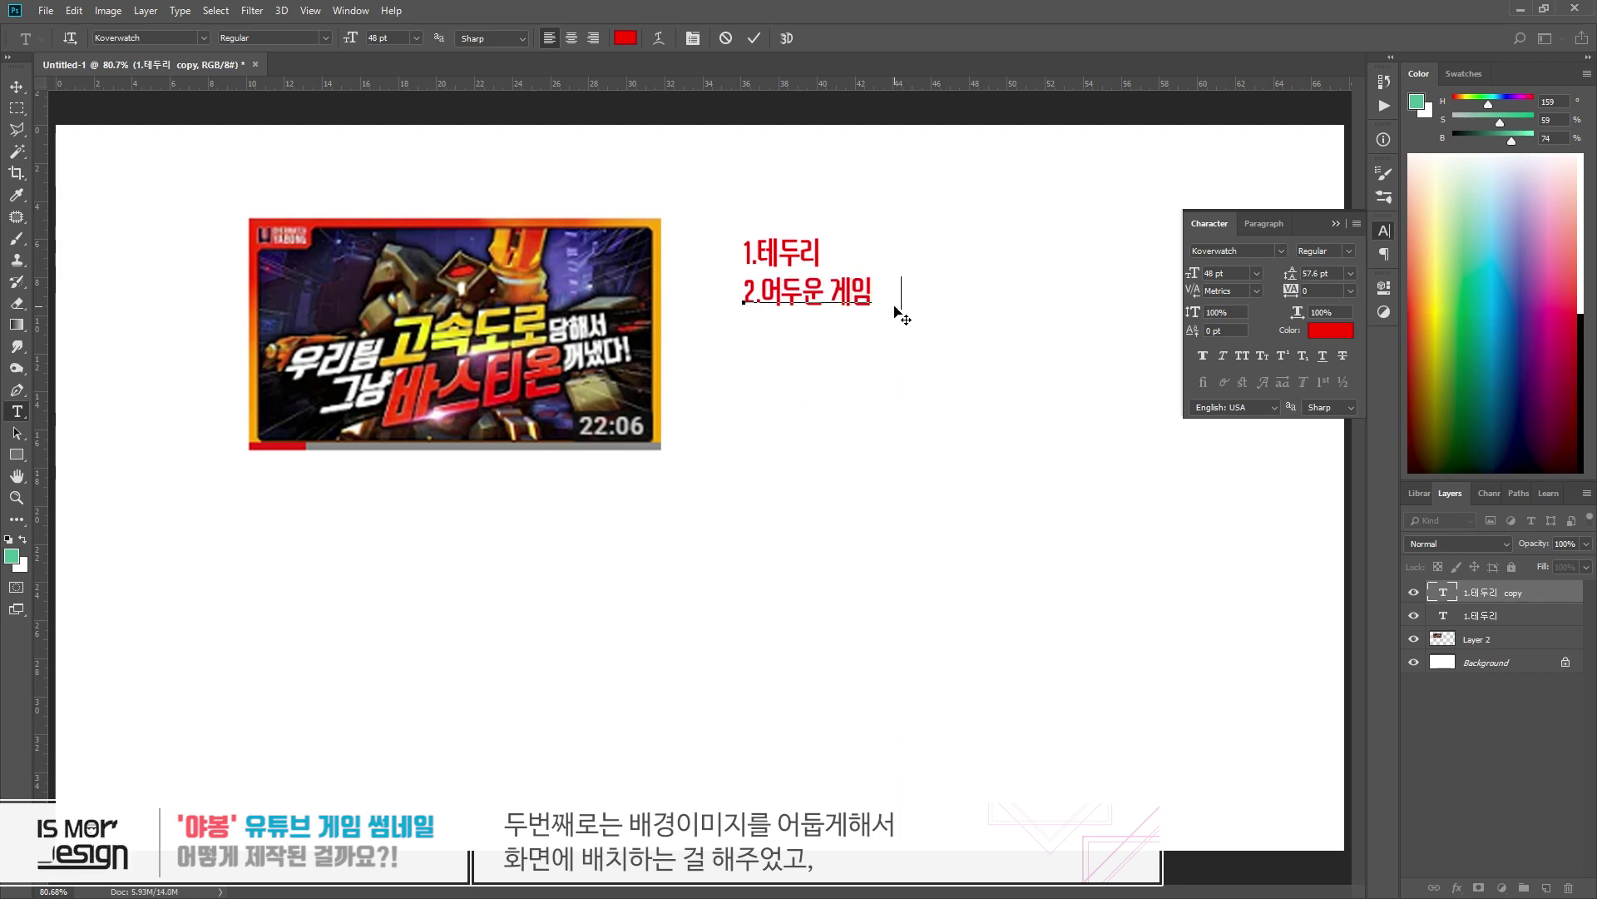
text( 배경)
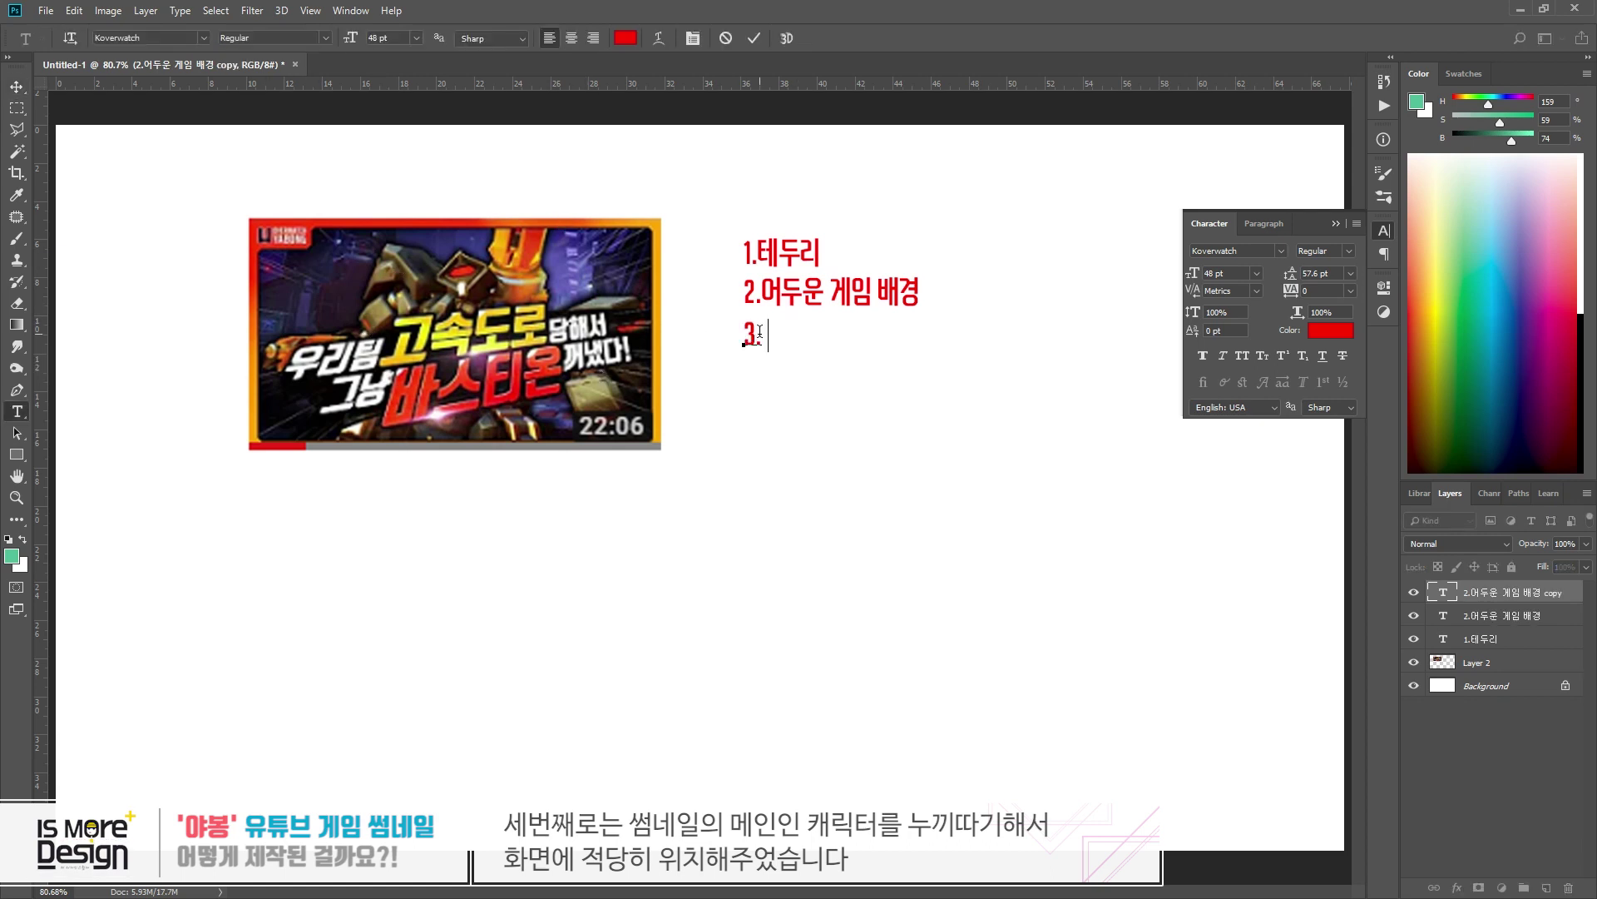
text(캐릭터)
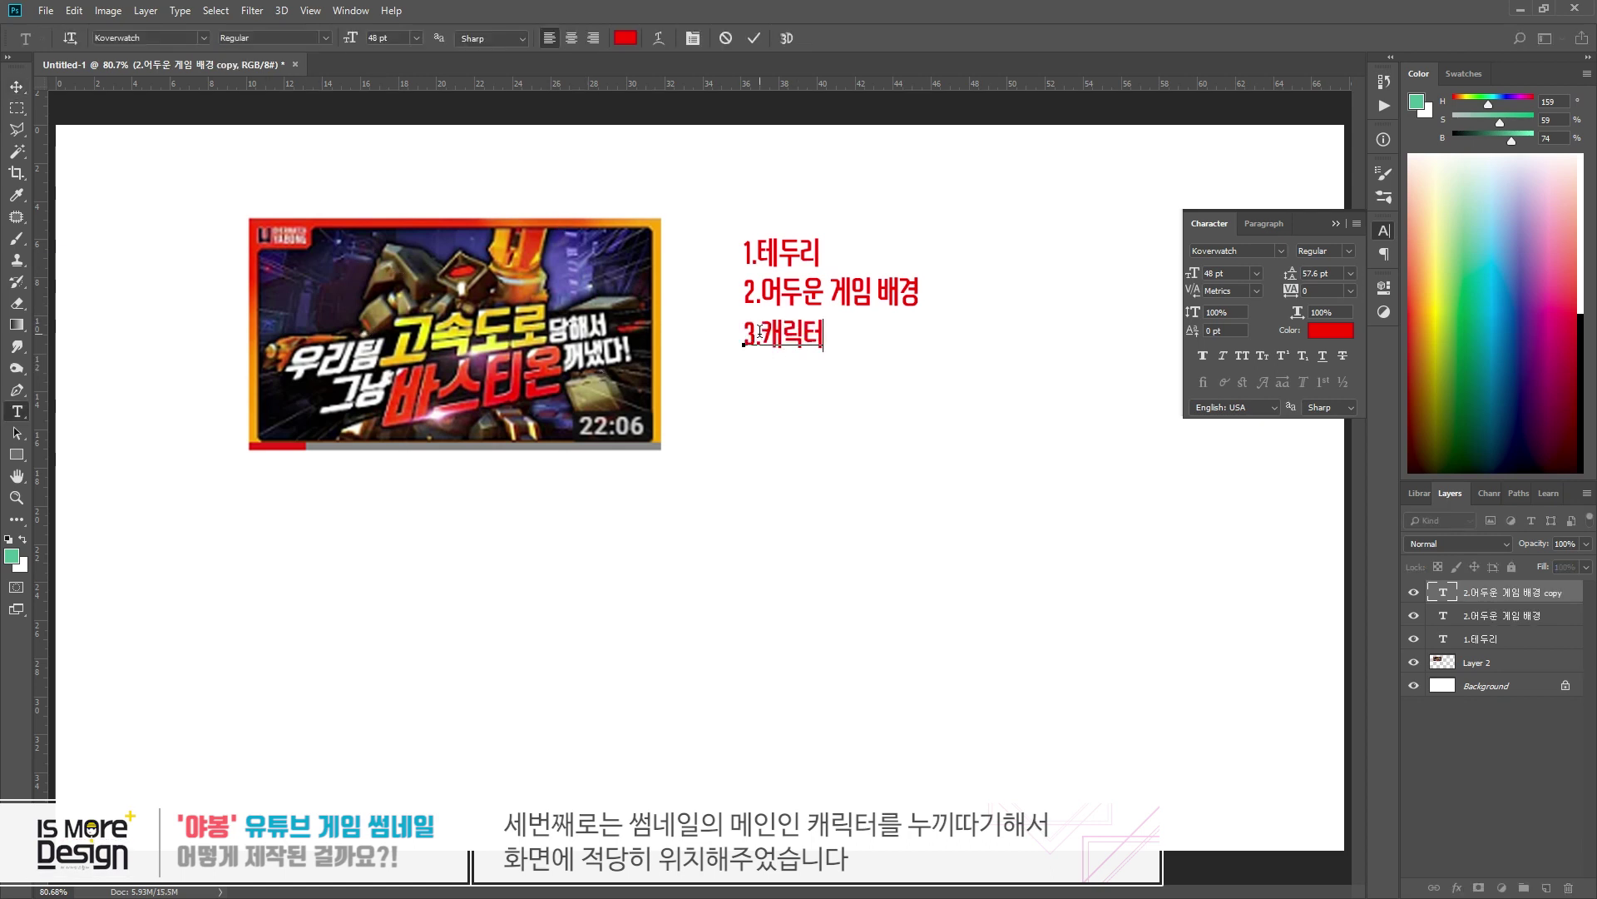
text( 누끼따서 중)
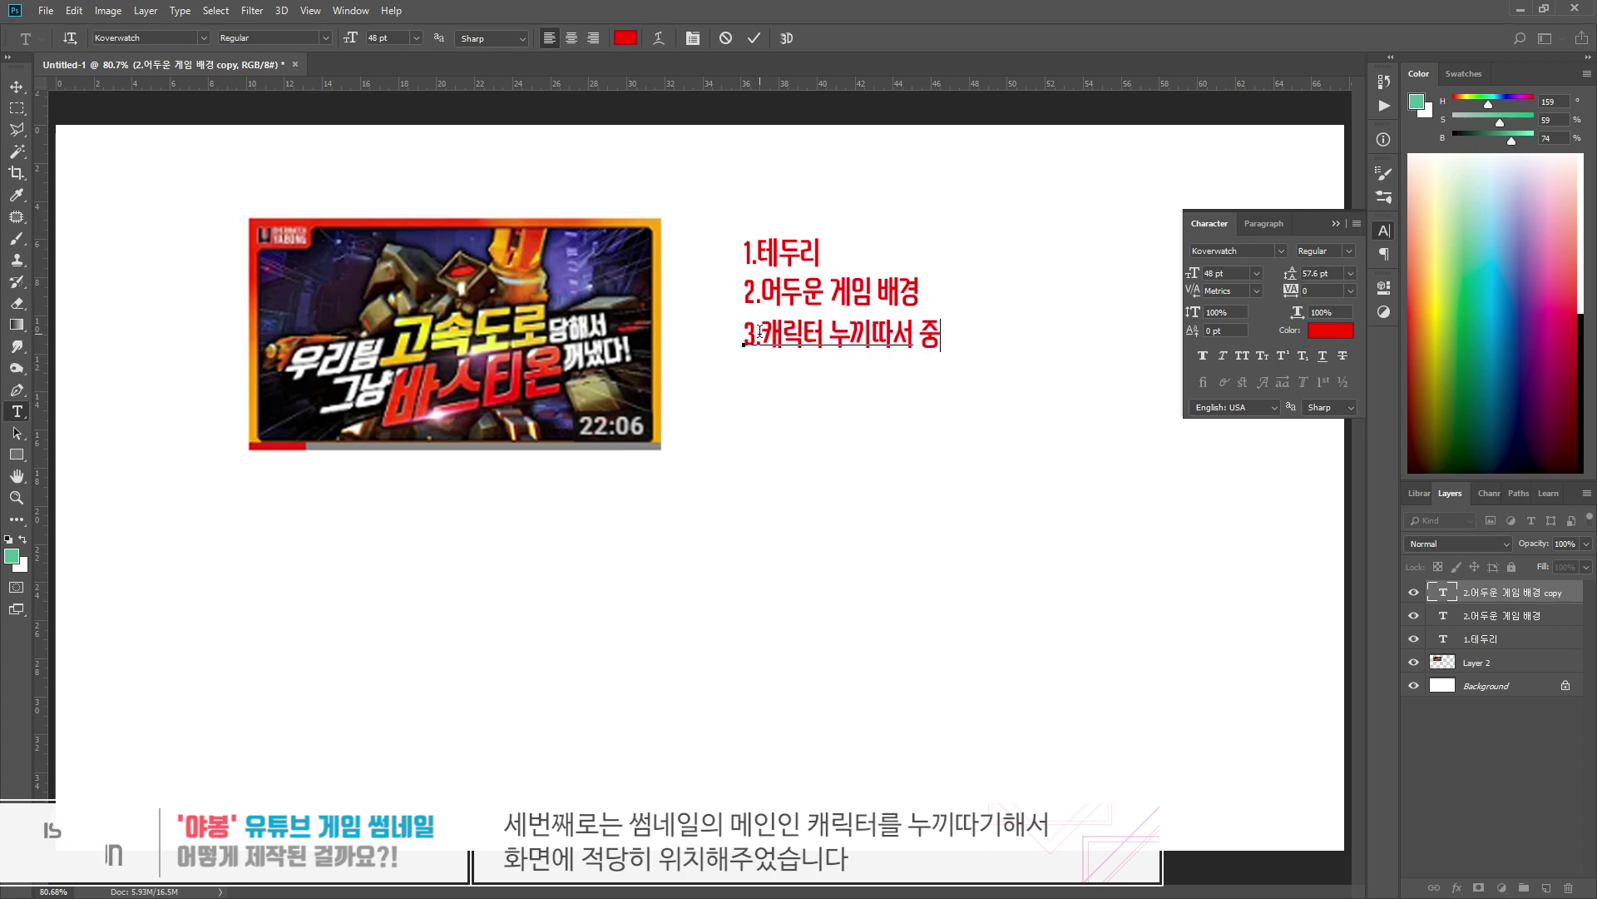
text(앙배치)
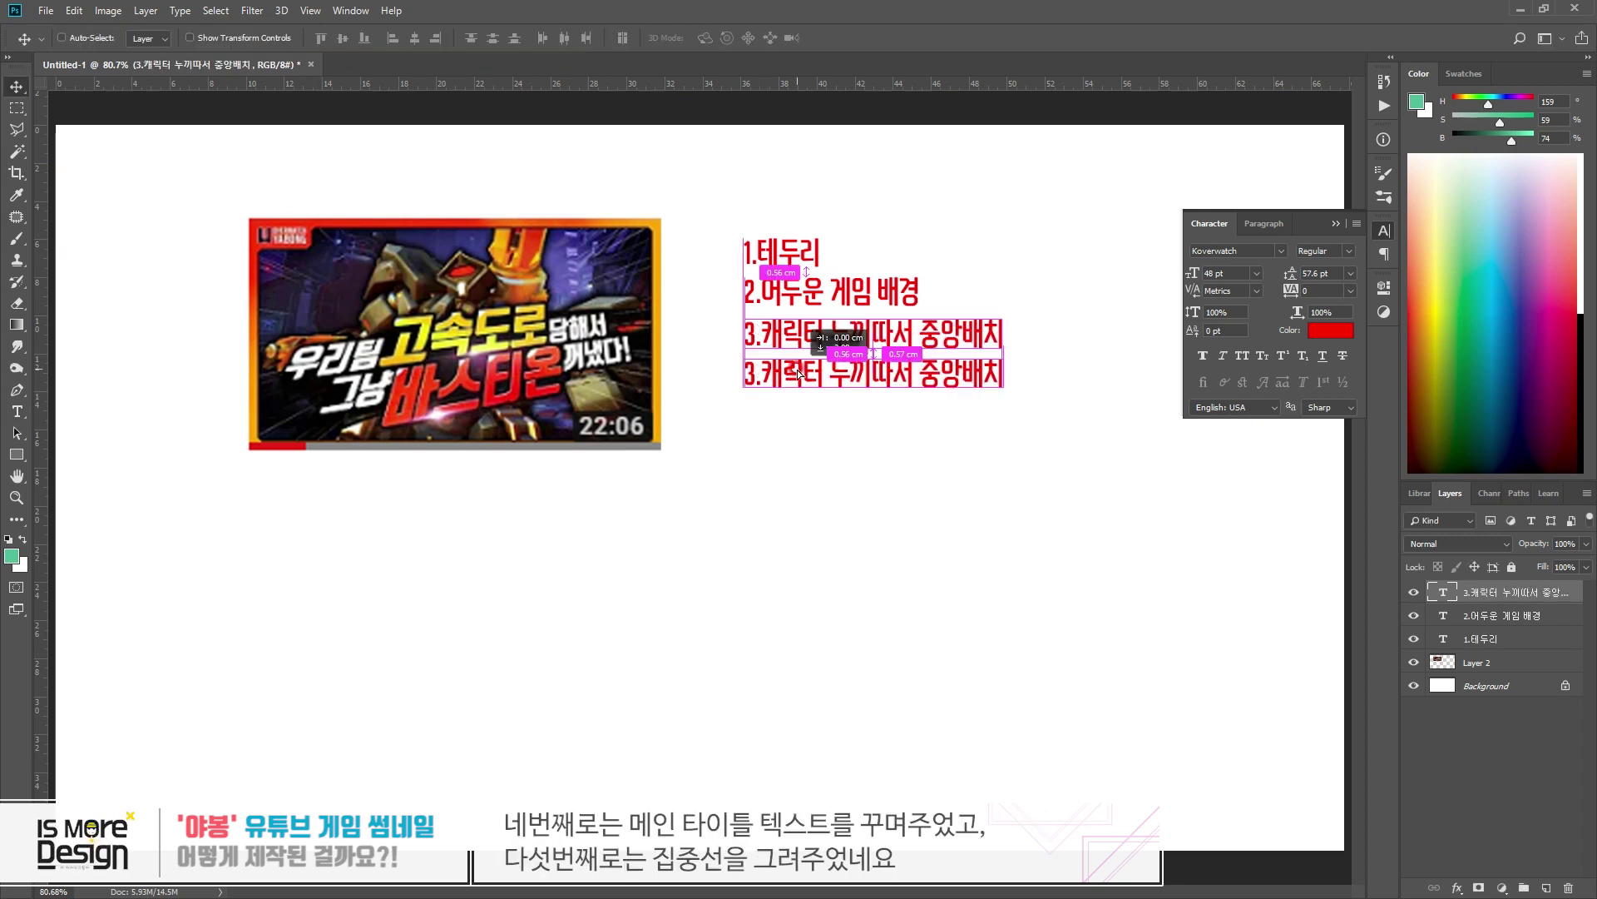
- Add the fourth and fifth notes below them, reading "4. 텍스트" and "5. 집중선"
click(766, 372)
key(ctrl+a)
text(4. 테ㄱ스)
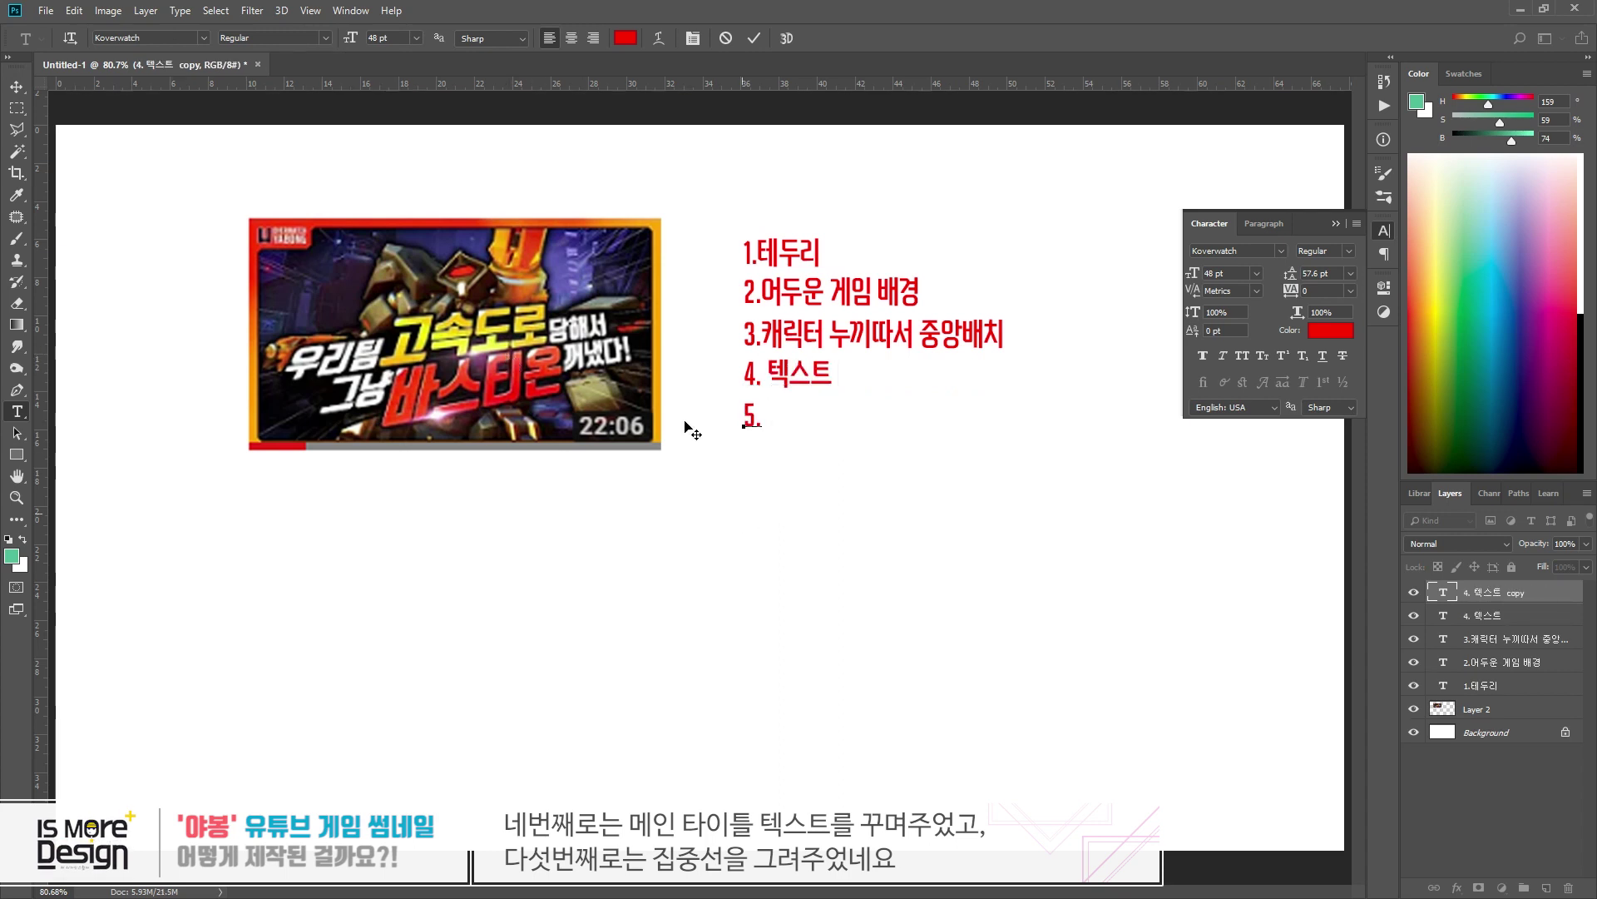
text(집중선)
key(ctrl+Return)
key(v)
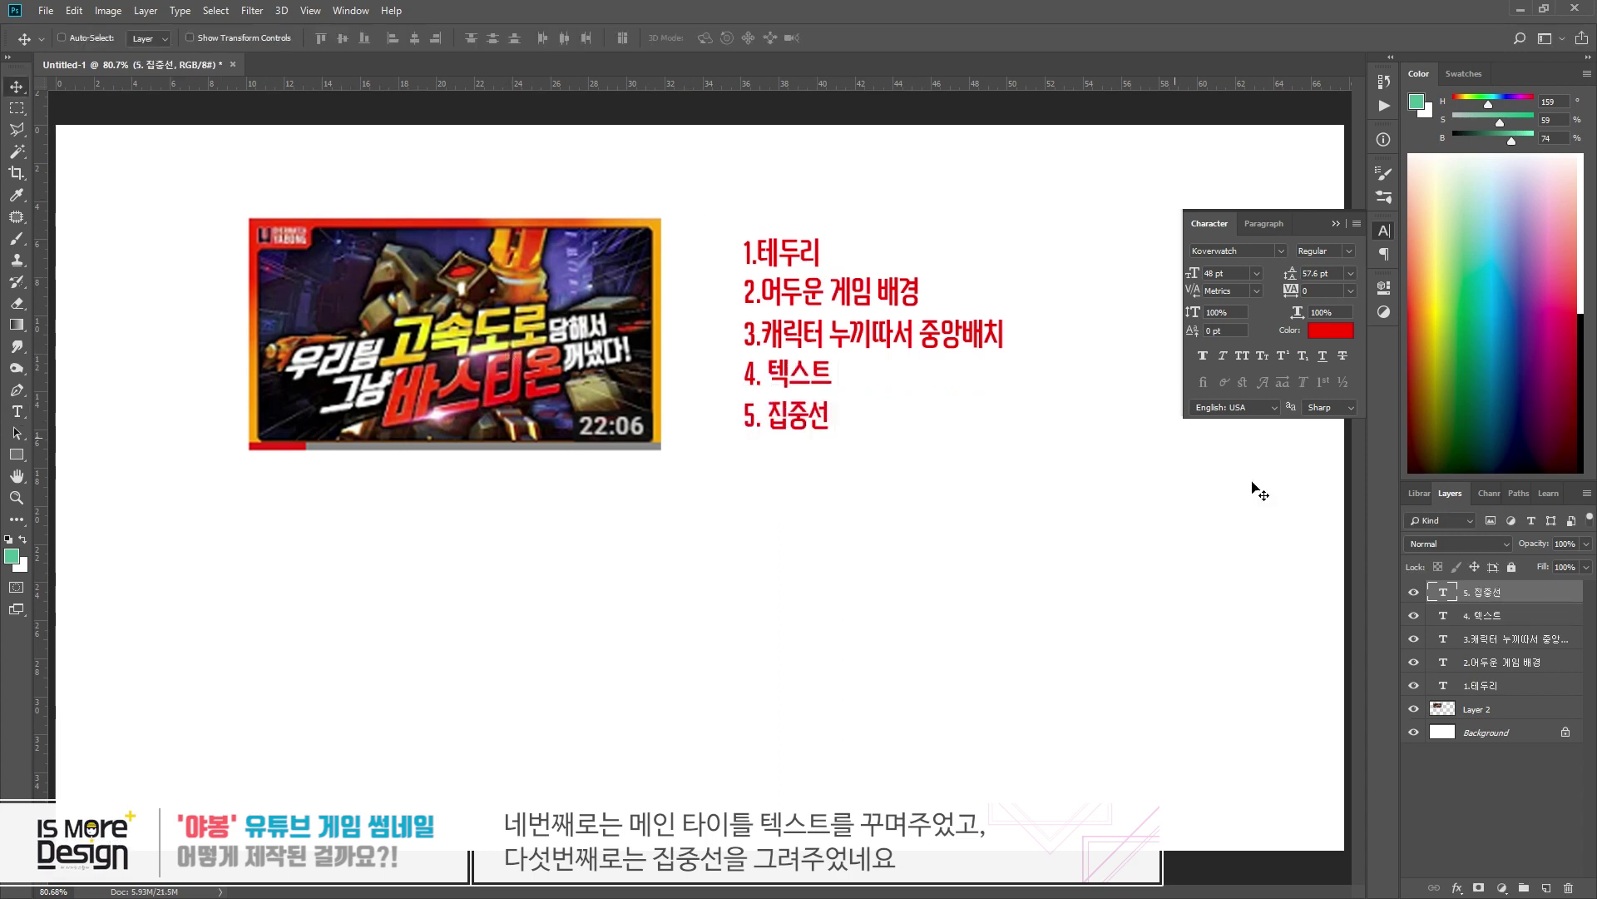
- Group and hide the five note layers, and move the reference thumbnail into the canvas's upper-left corner
shift+click(1486, 686)
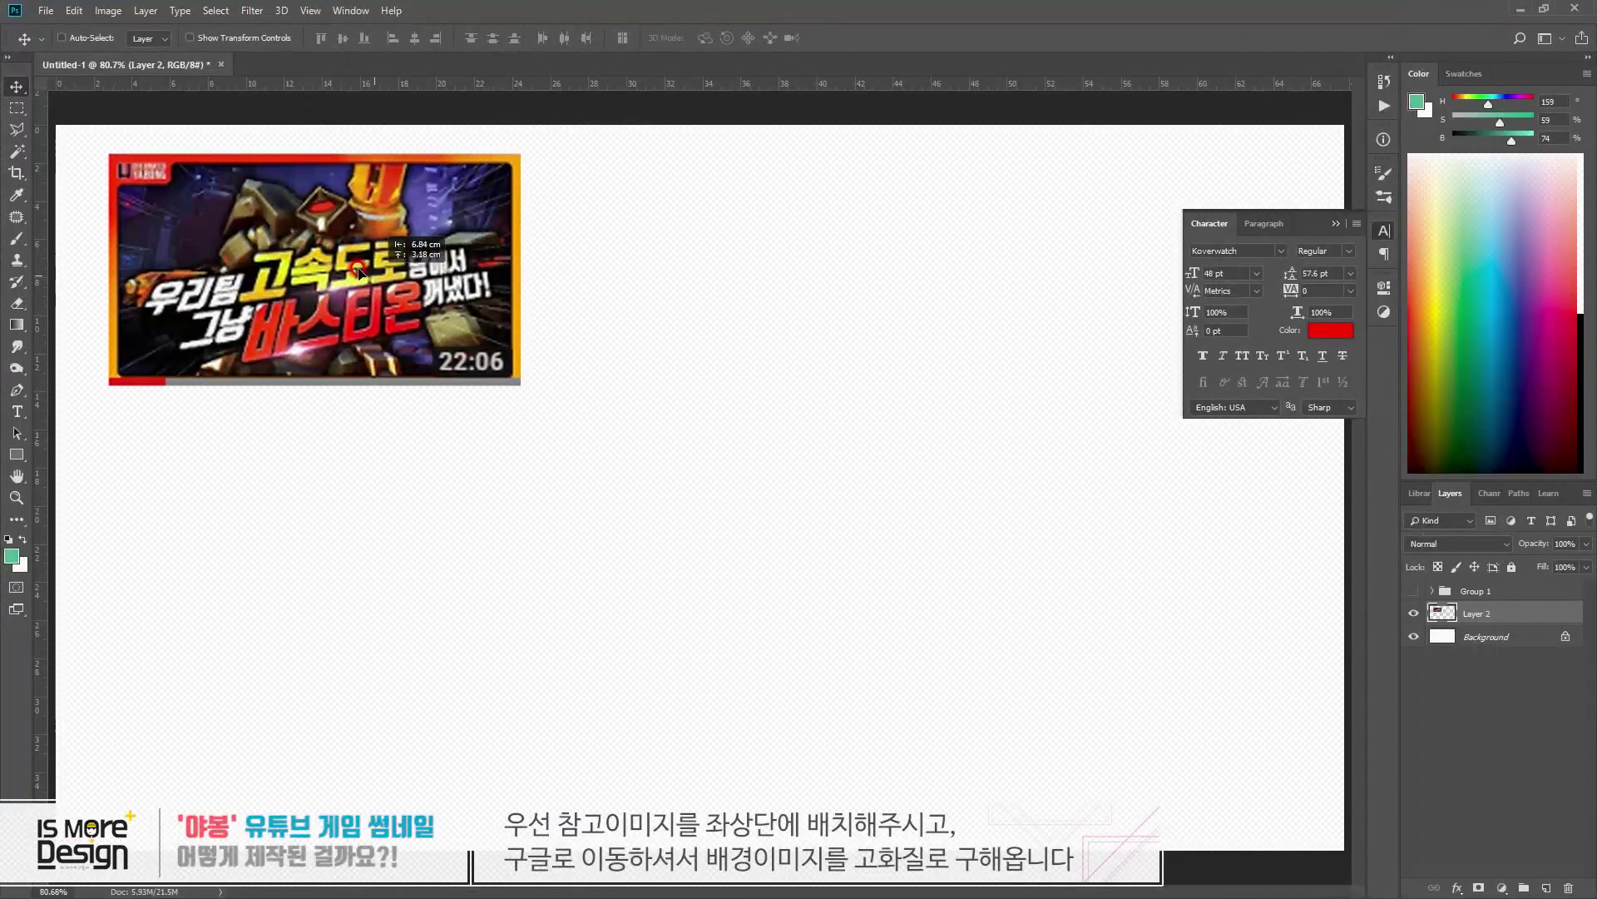
drag(346, 281, 324, 258)
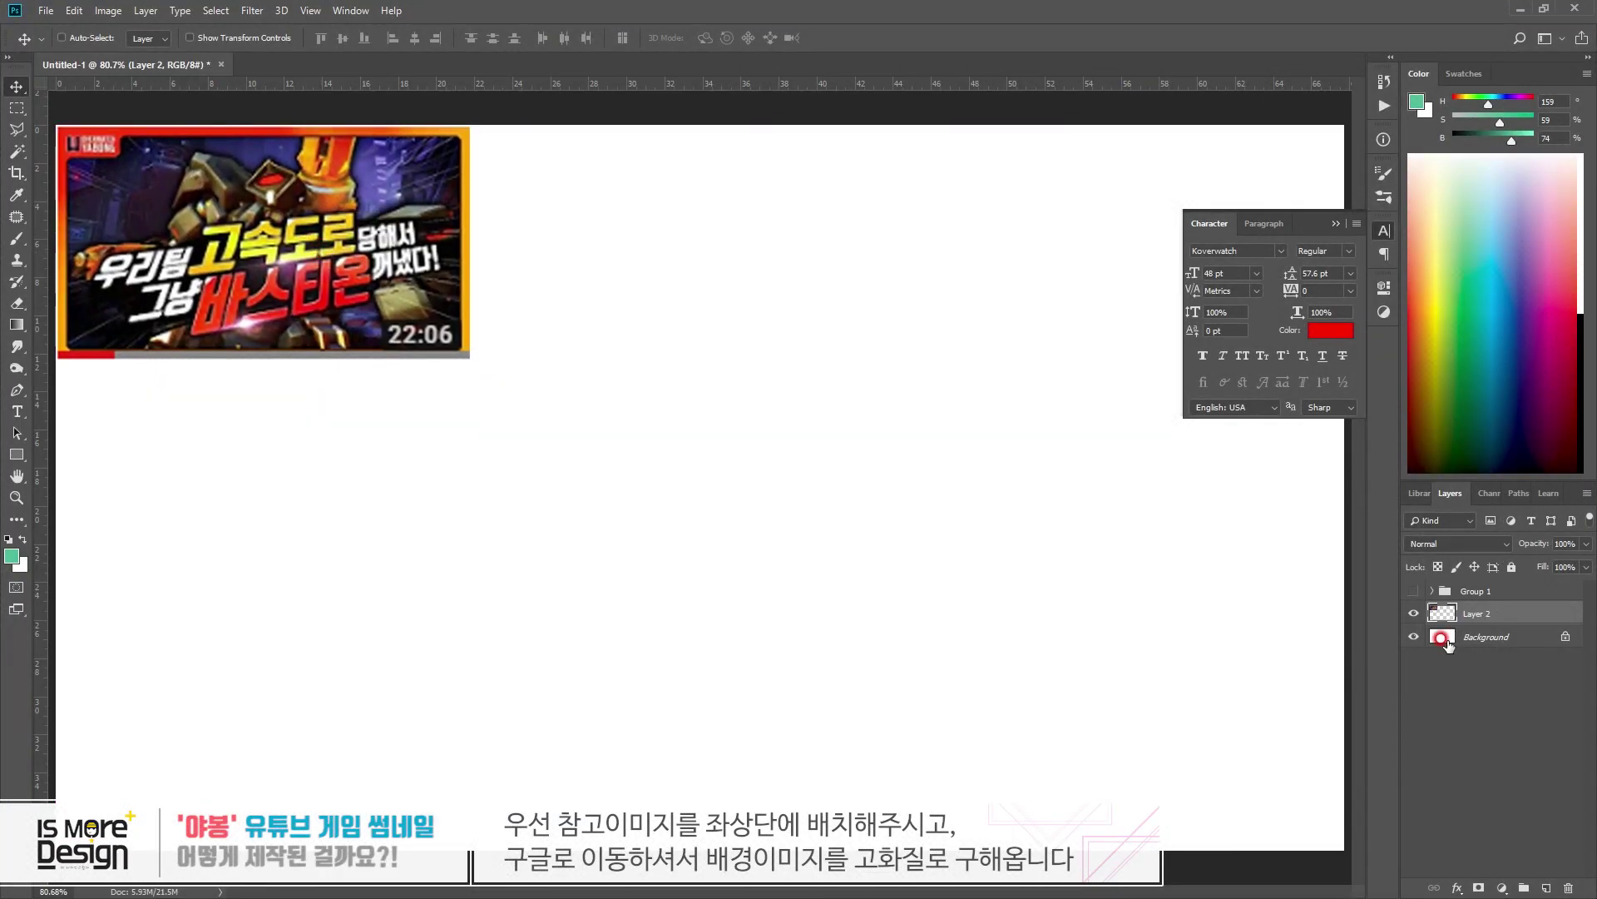
- Select the Background layer, then switch to Chrome and search Google Images in a new tab for "도라도 맵"
click(1446, 642)
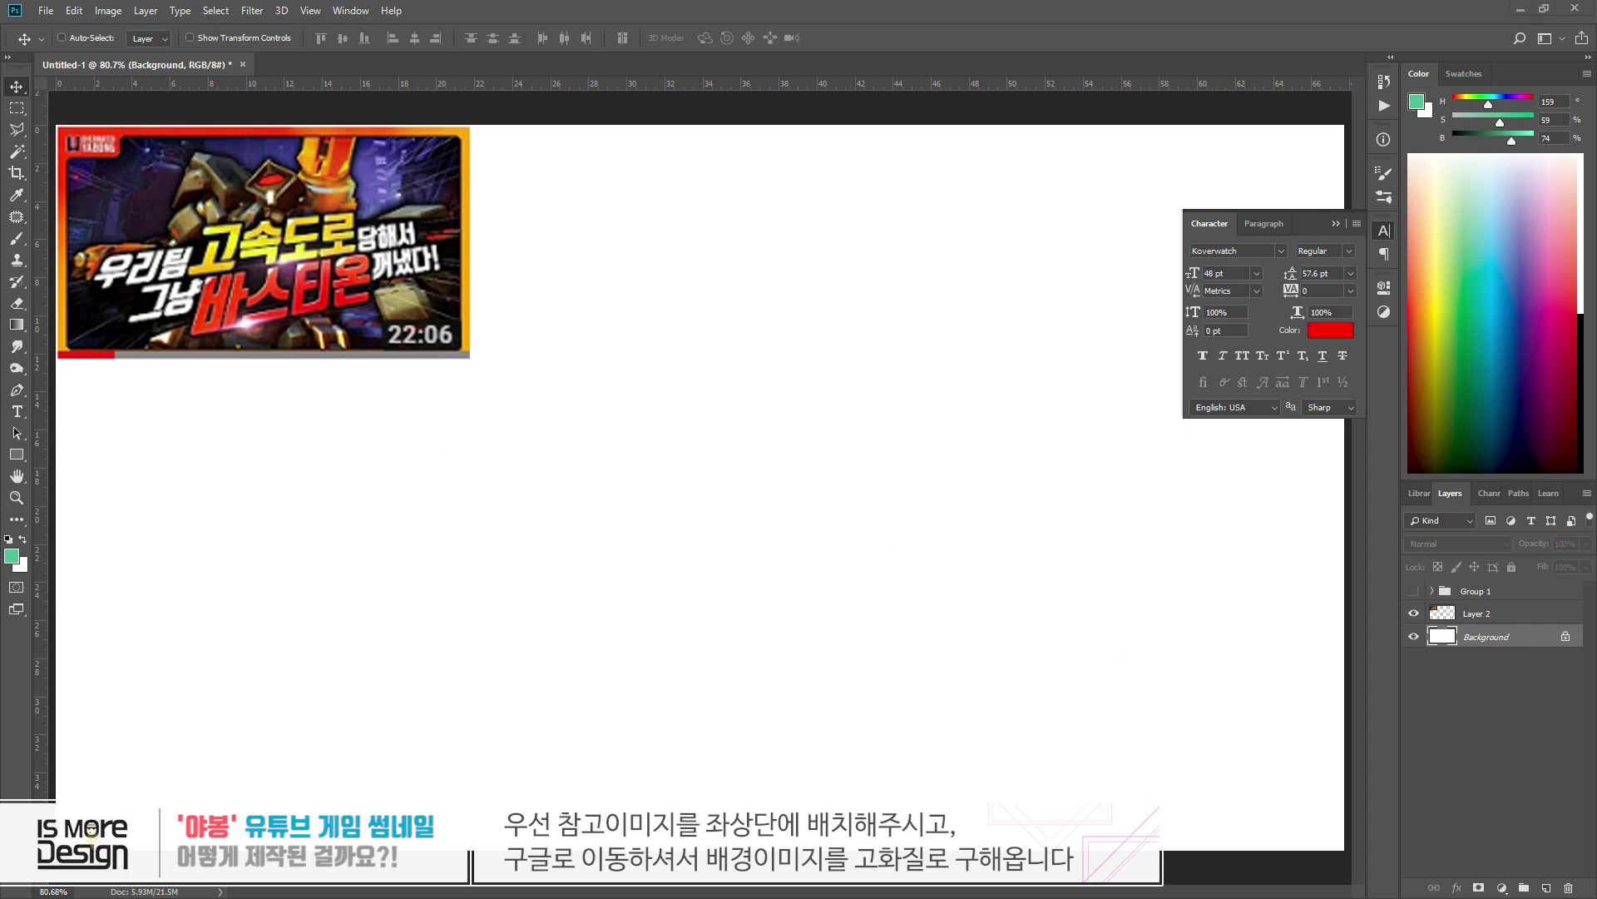
key(alt+Tab)
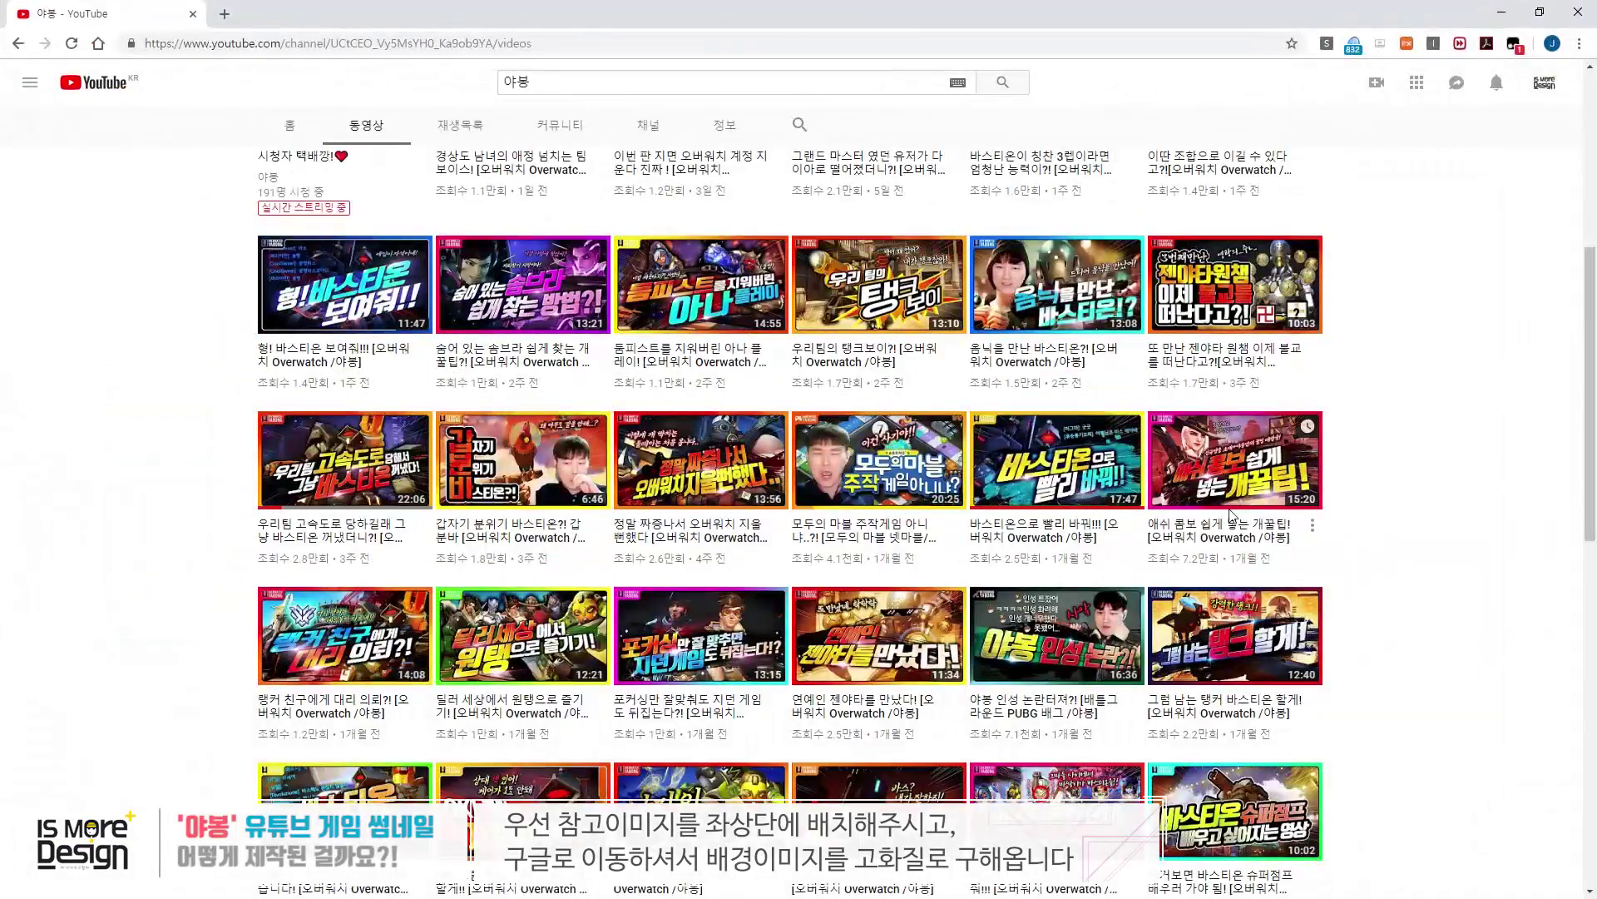
click(221, 13)
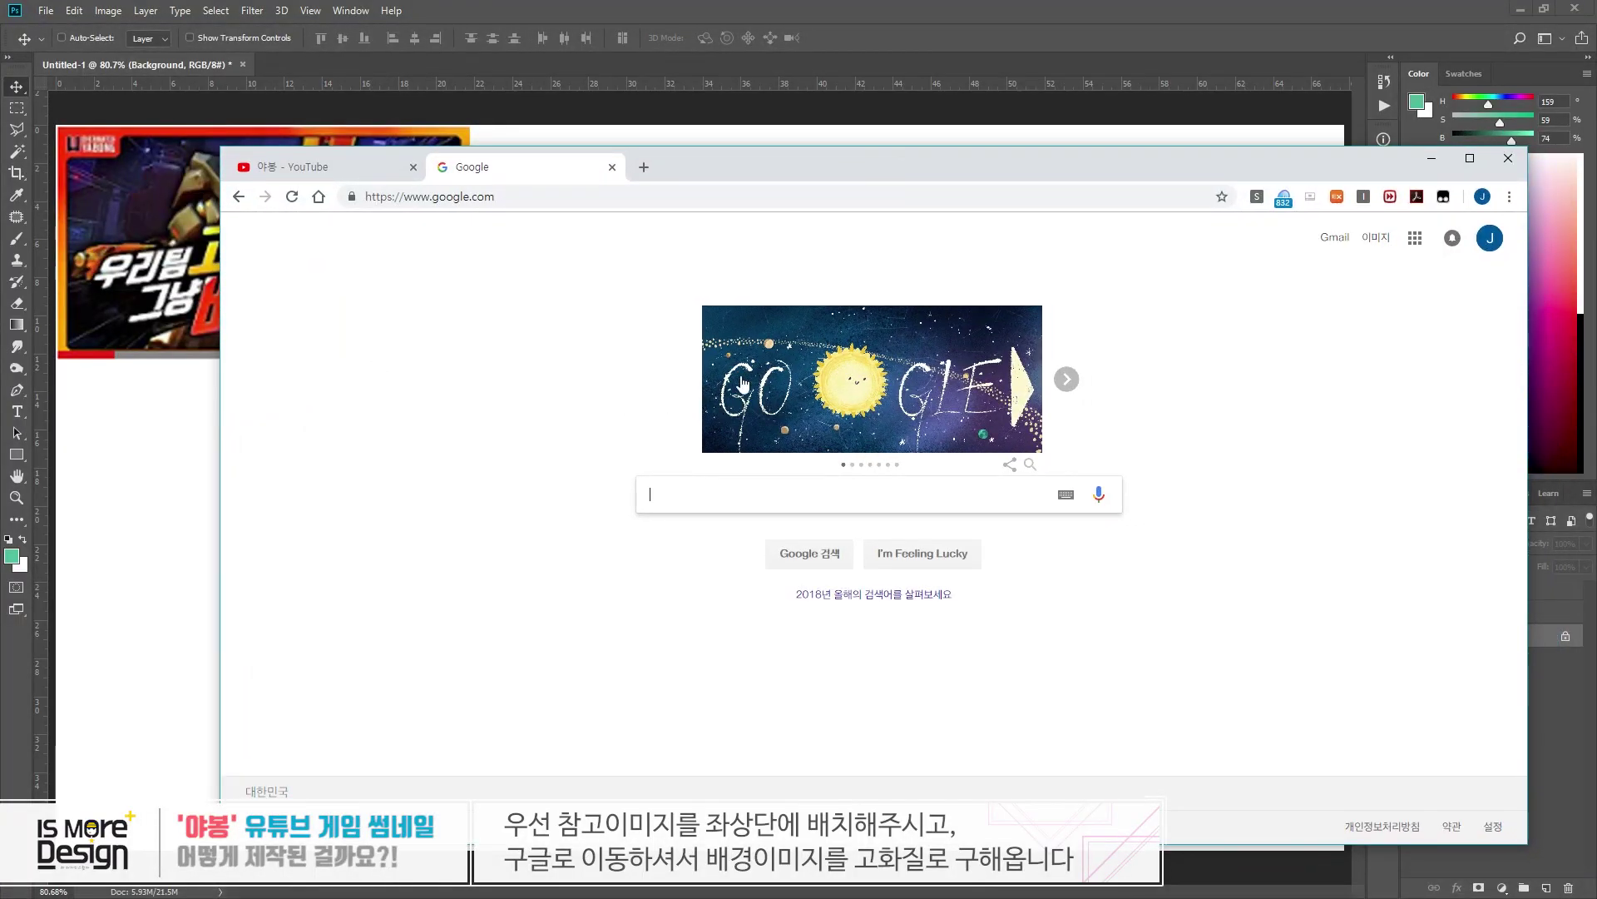
text(도라도 매)
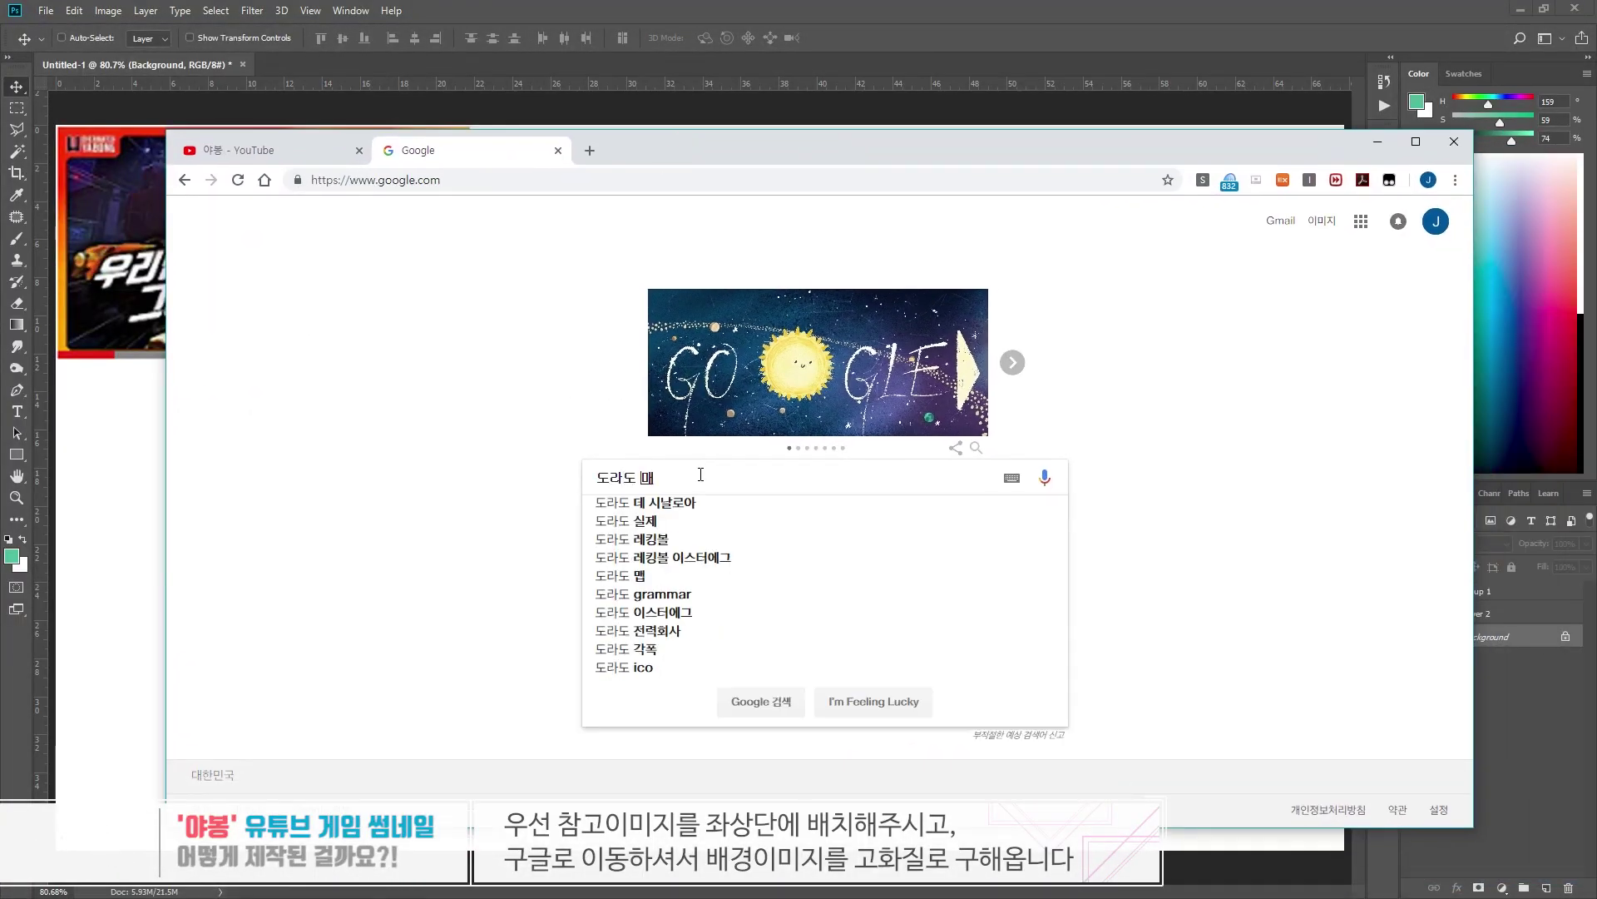
text(ㅂ)
key(Return)
click(364, 277)
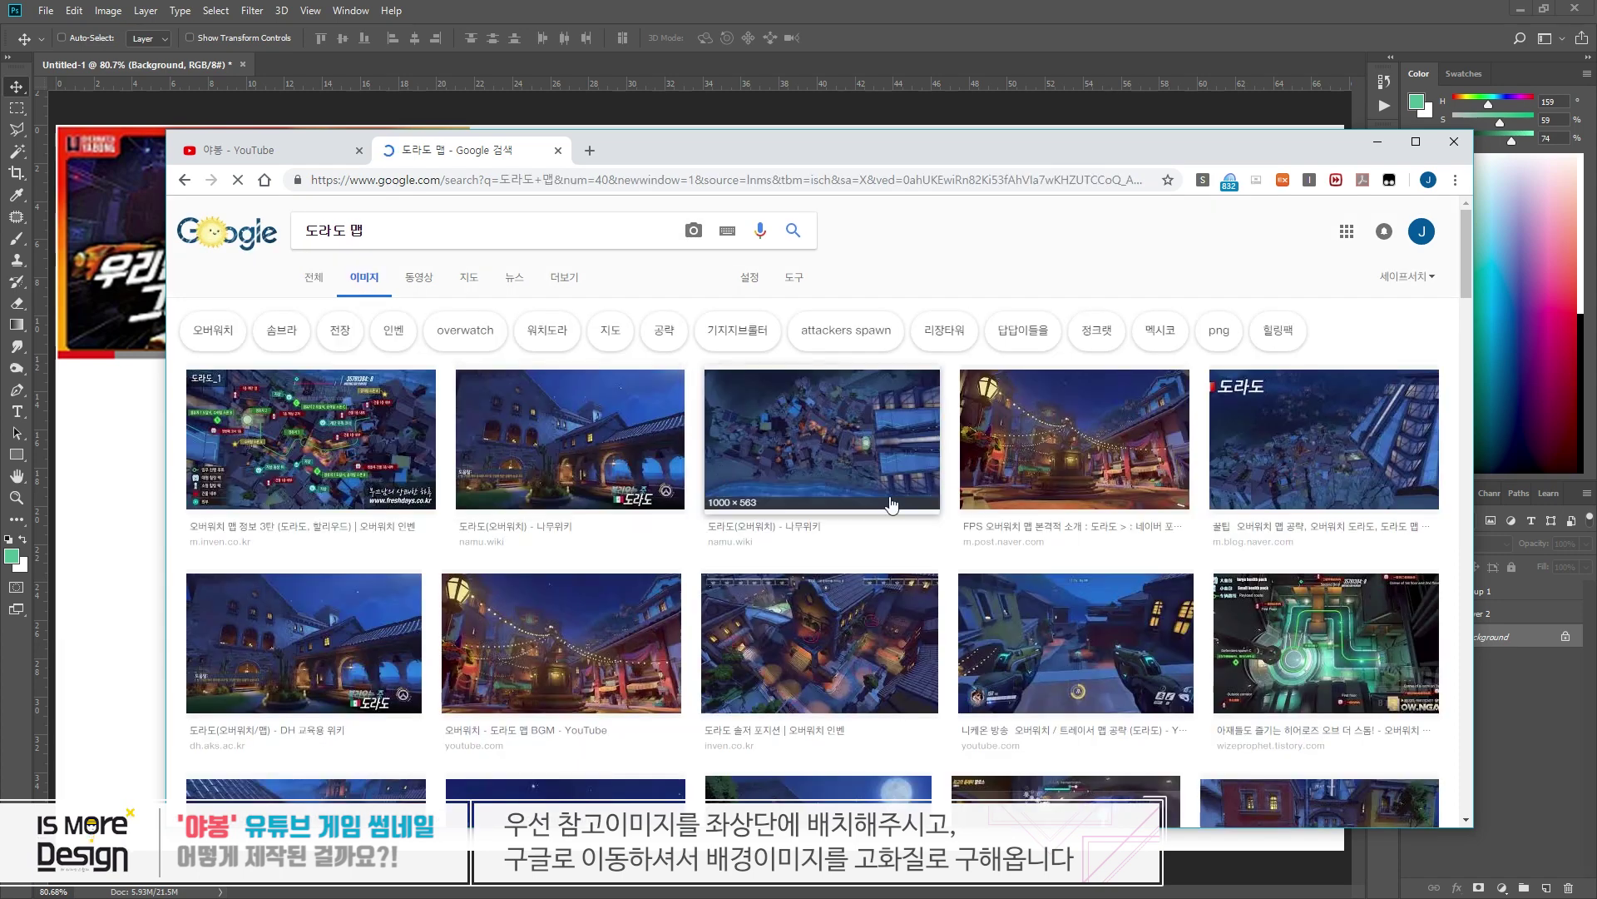
drag(840, 151, 711, 121)
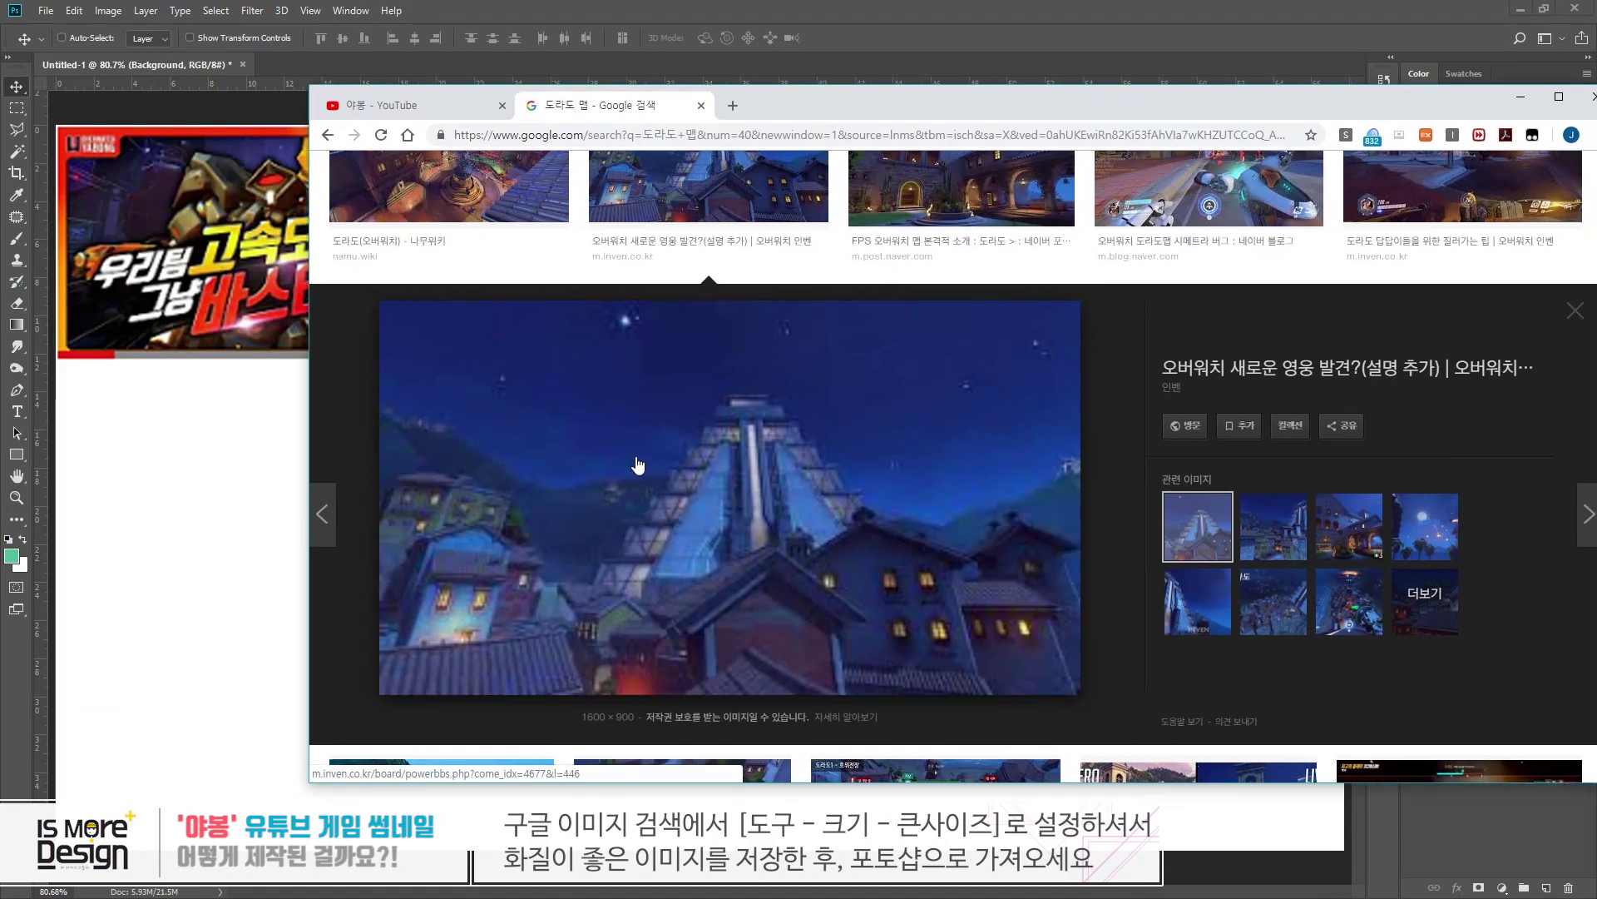
- Filter the "도라도 맵" image results by size to "큰 사이즈"
scroll(684, 476, up, 7)
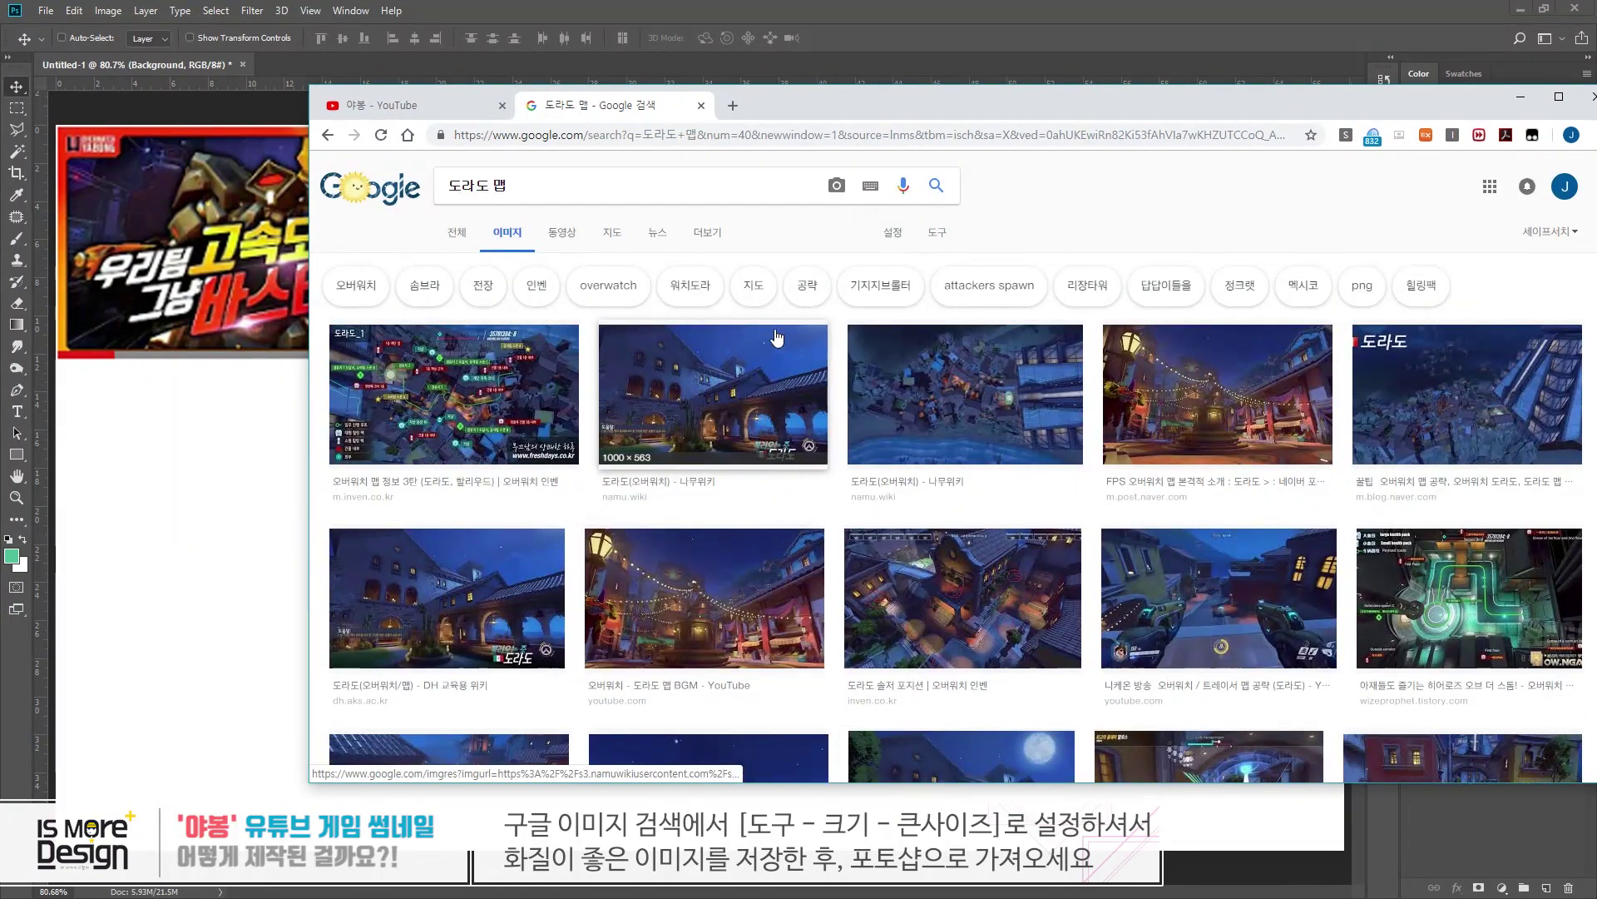
click(930, 237)
click(450, 260)
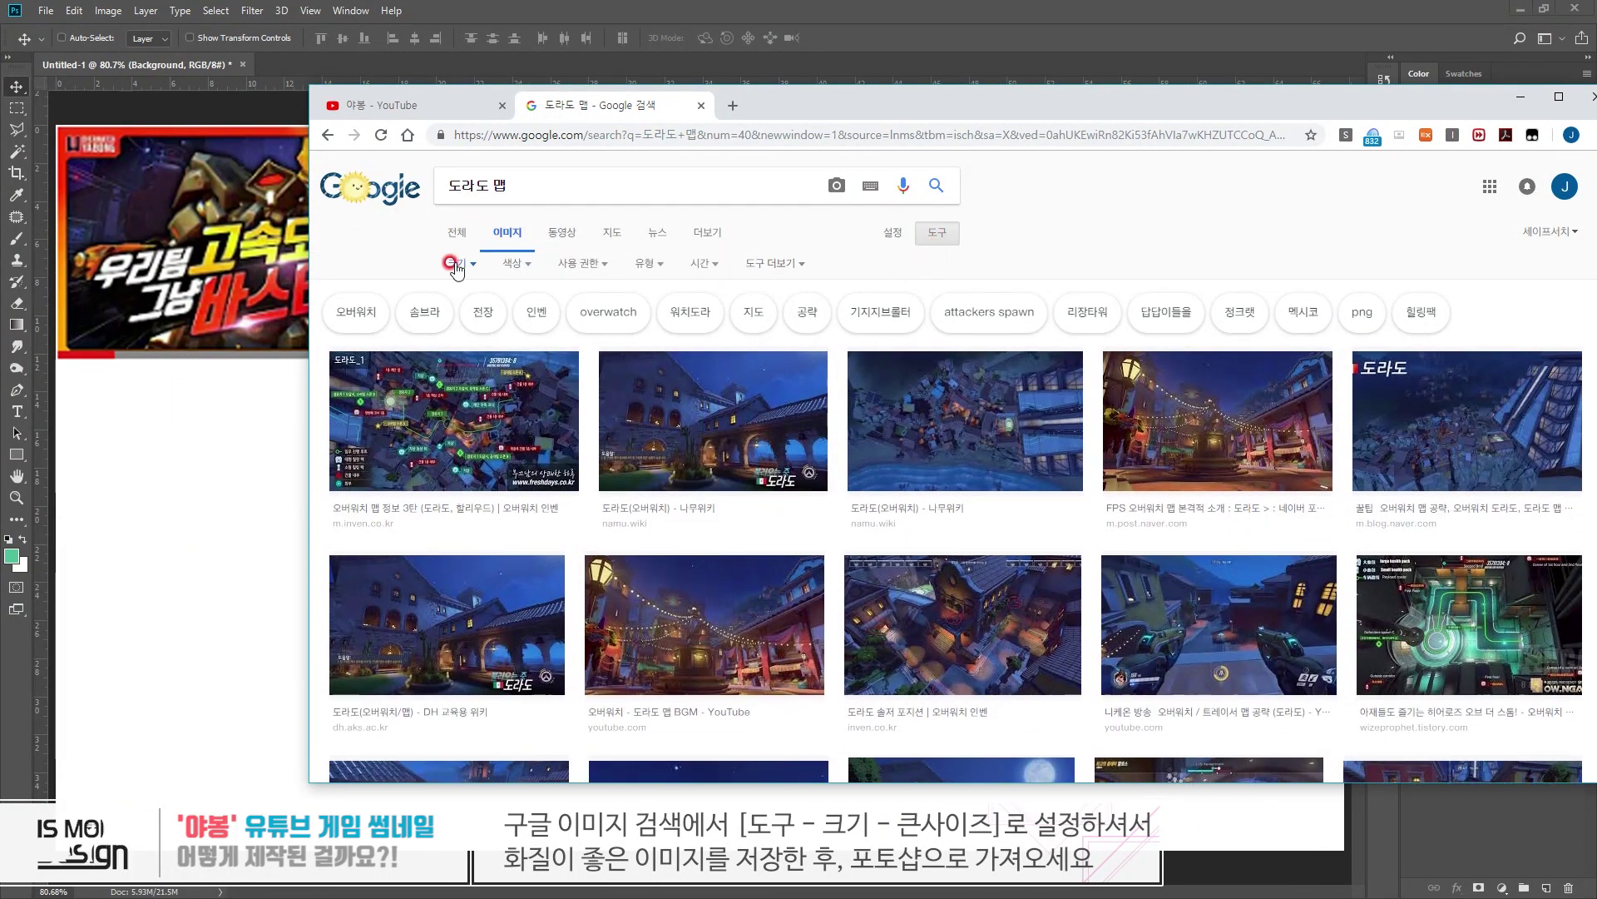
click(469, 314)
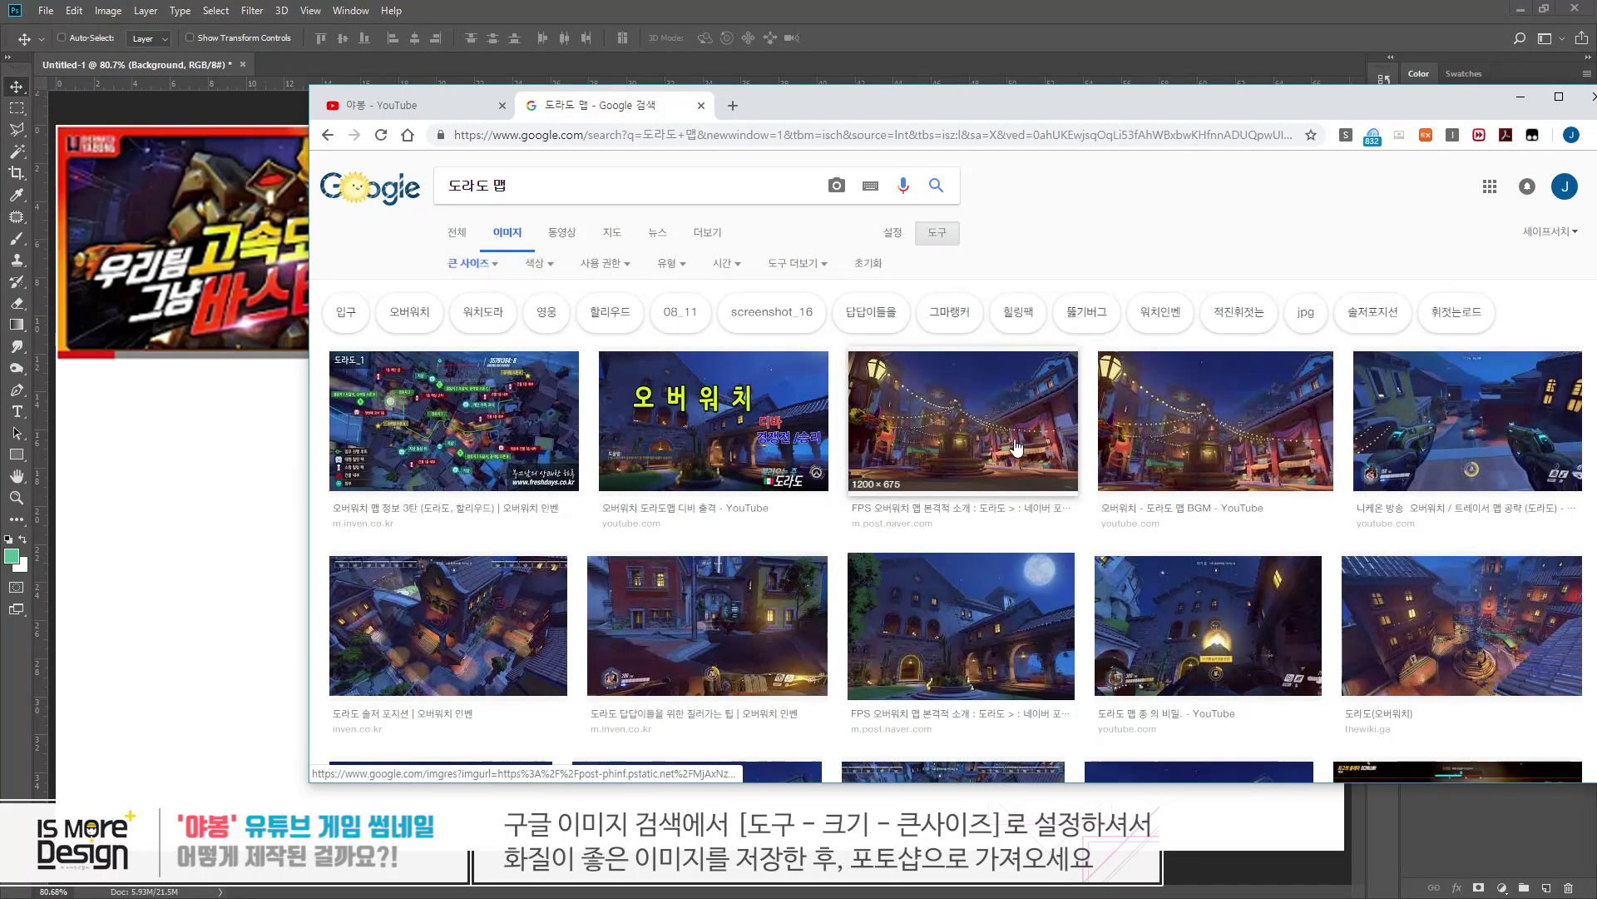
- Open the 1200 × 675 night village image with the tiled rooftops from the results to fetch it as the background
scroll(732, 595, down, 3)
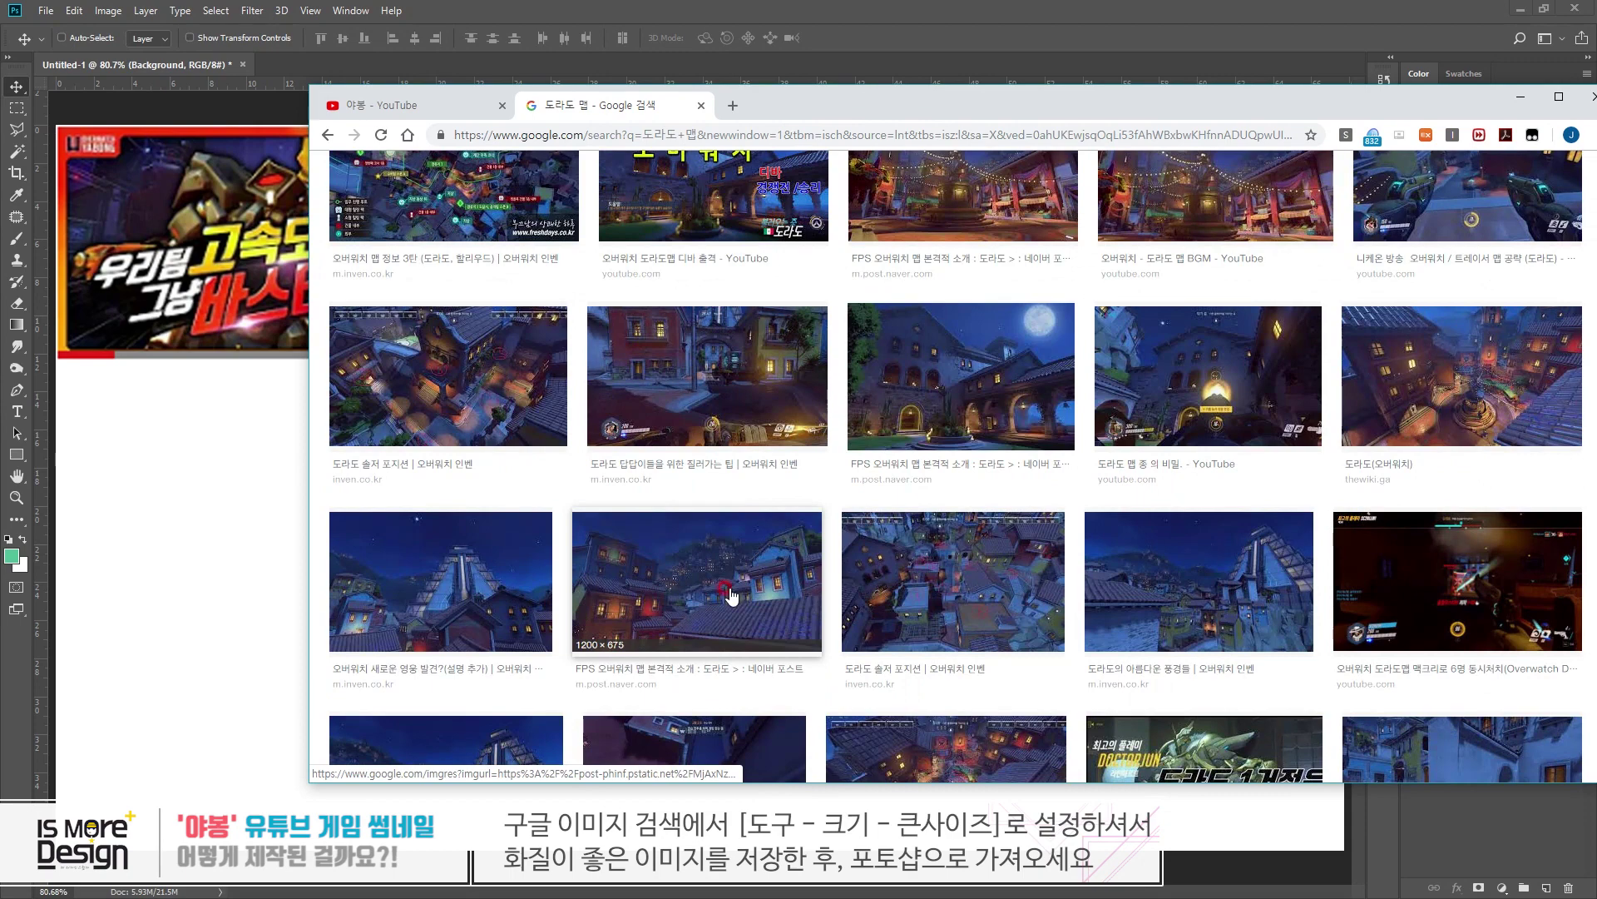
click(730, 594)
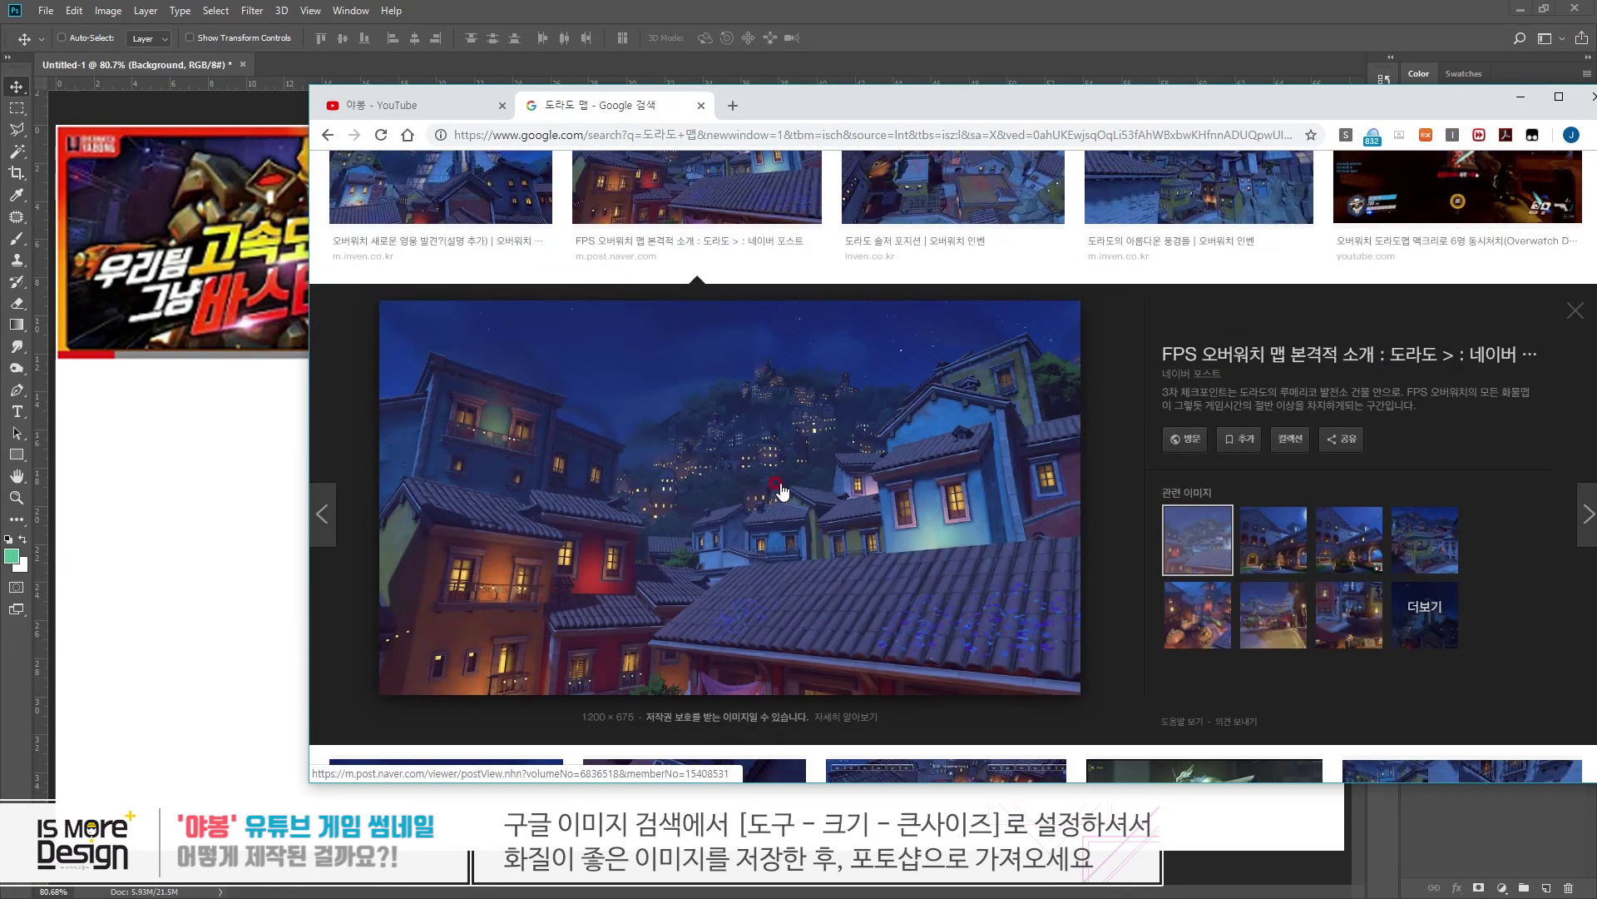
drag(782, 491, 782, 489)
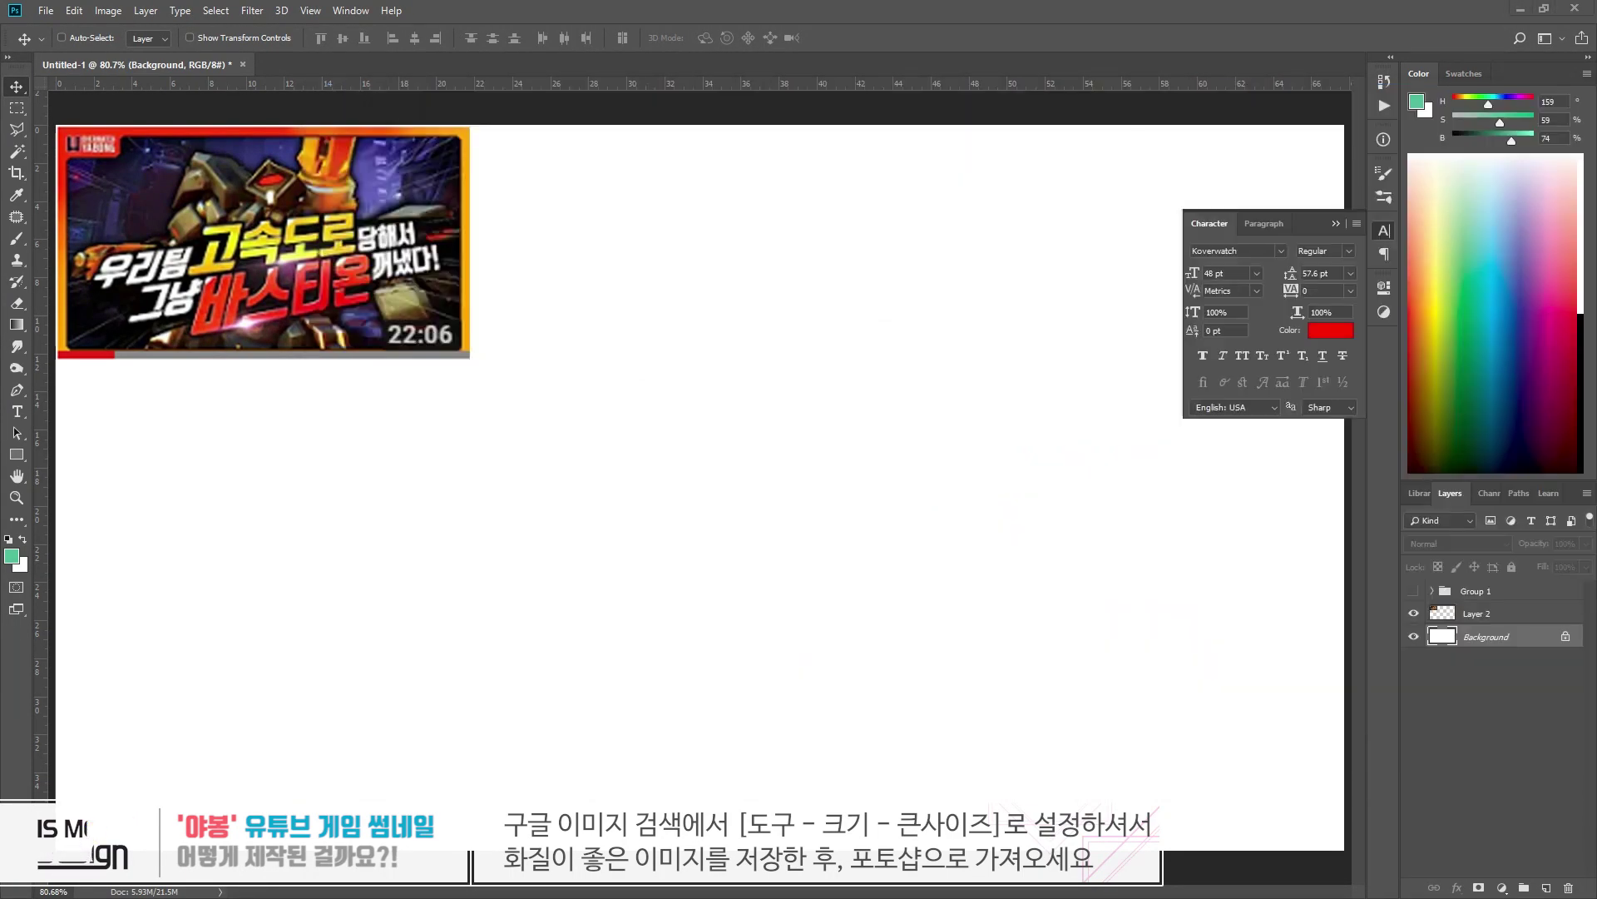
- Place the dorado4 image in the Photoshop document and scale it to about 160.6% so it fills the canvas
click(703, 516)
drag(1108, 255, 1342, 125)
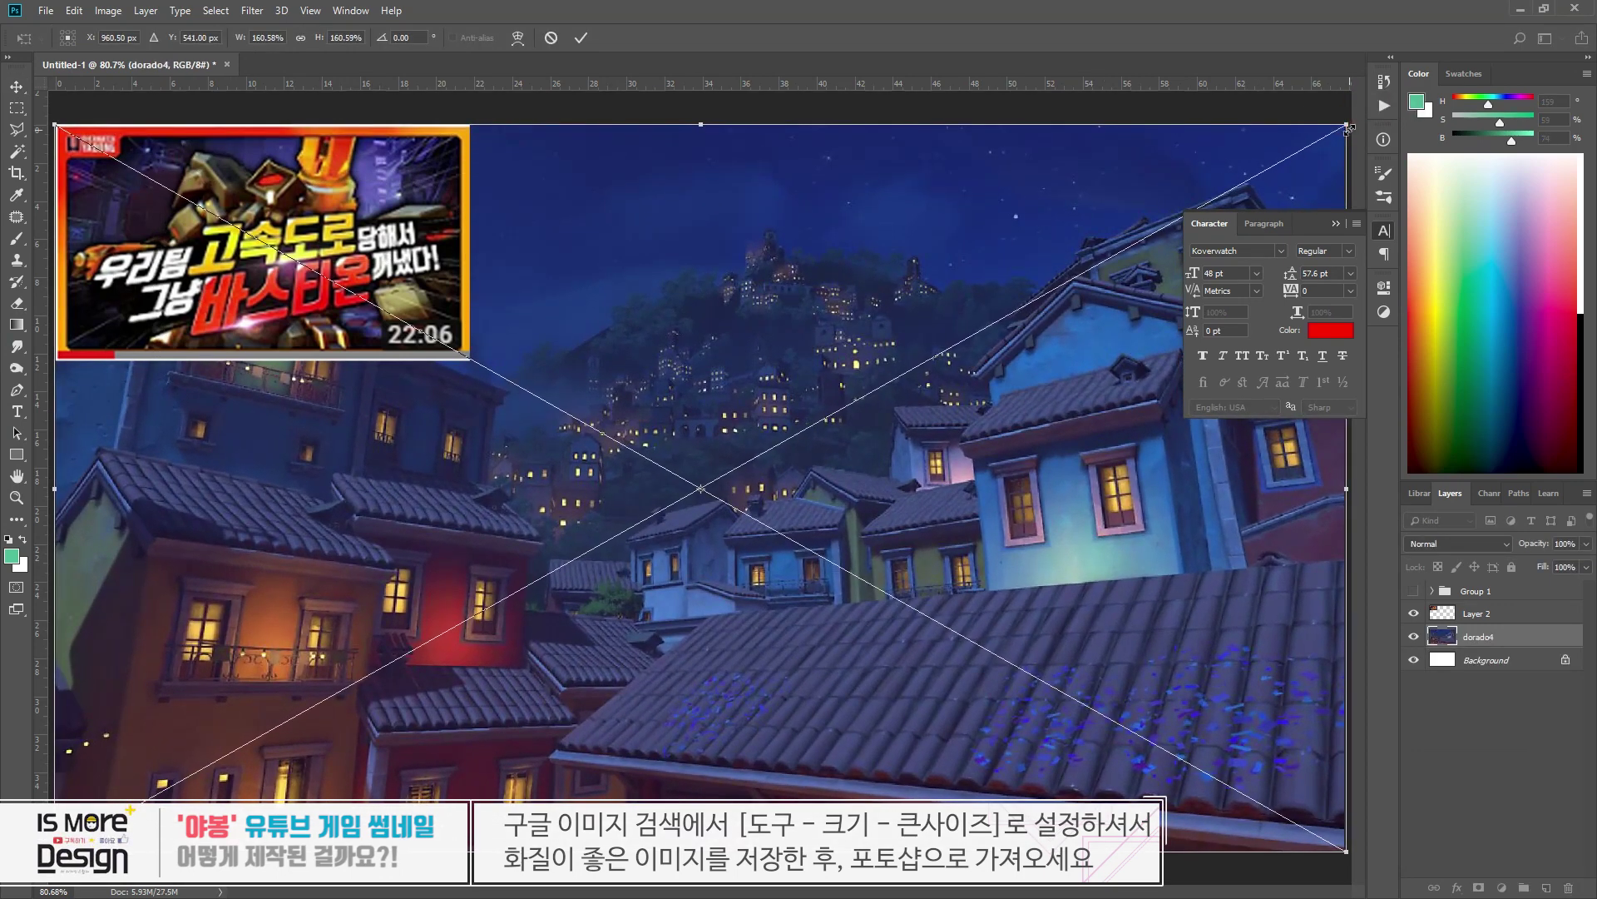
key(Return)
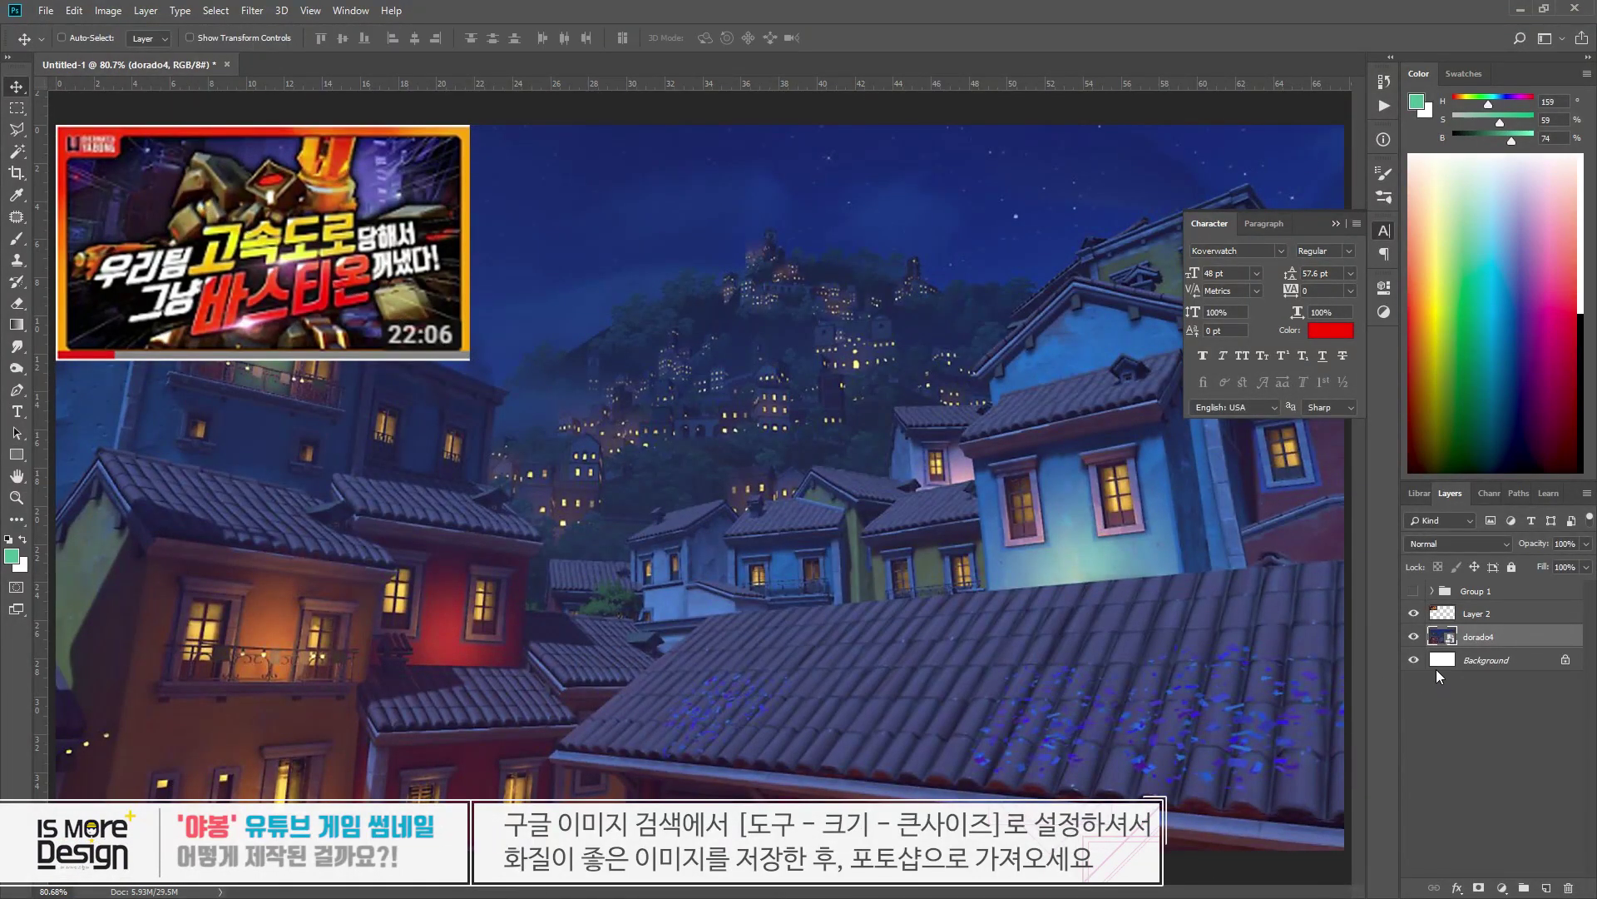
- Show the notes group and add a Levels adjustment layer above dorado4, with black input 34 and midtones 0.81
click(1413, 591)
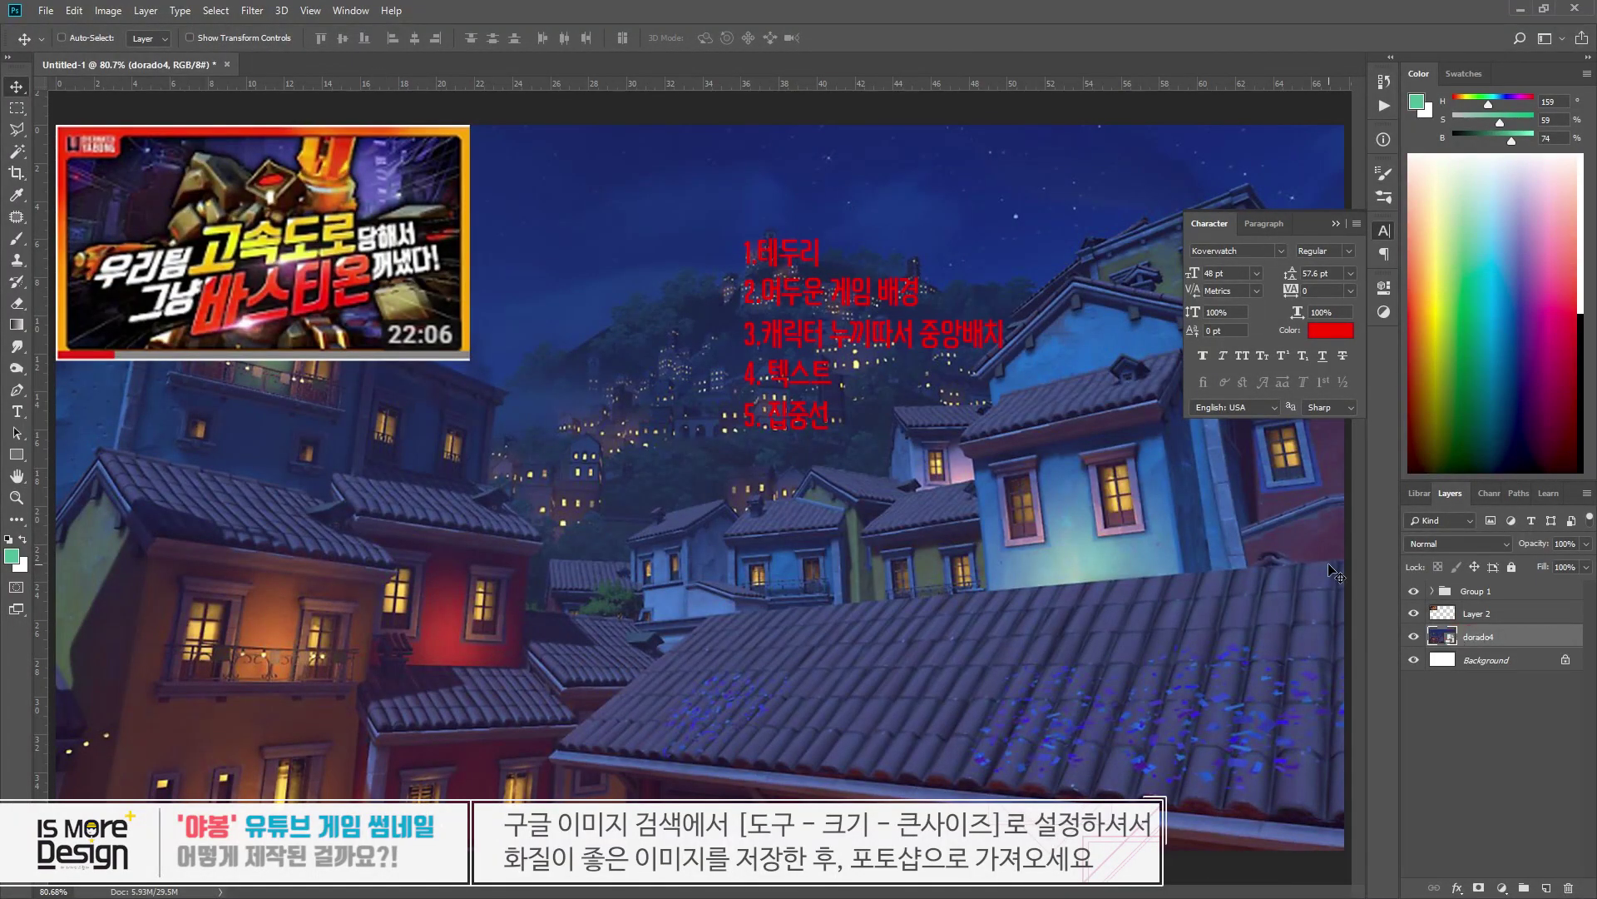
click(1502, 887)
click(1505, 664)
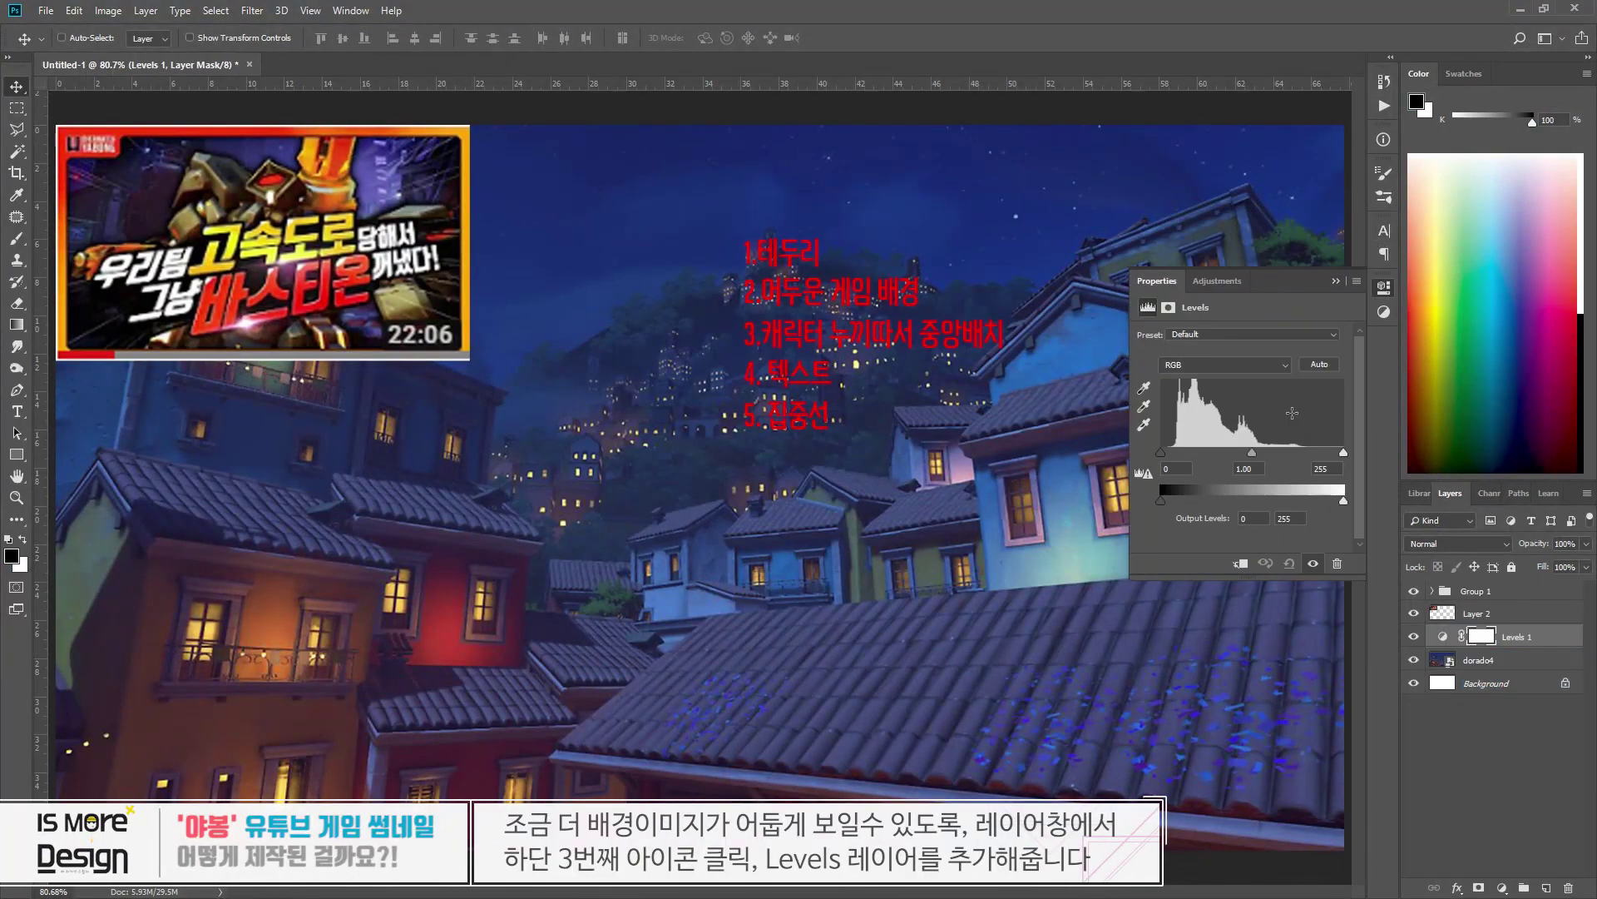
drag(1161, 452, 1183, 454)
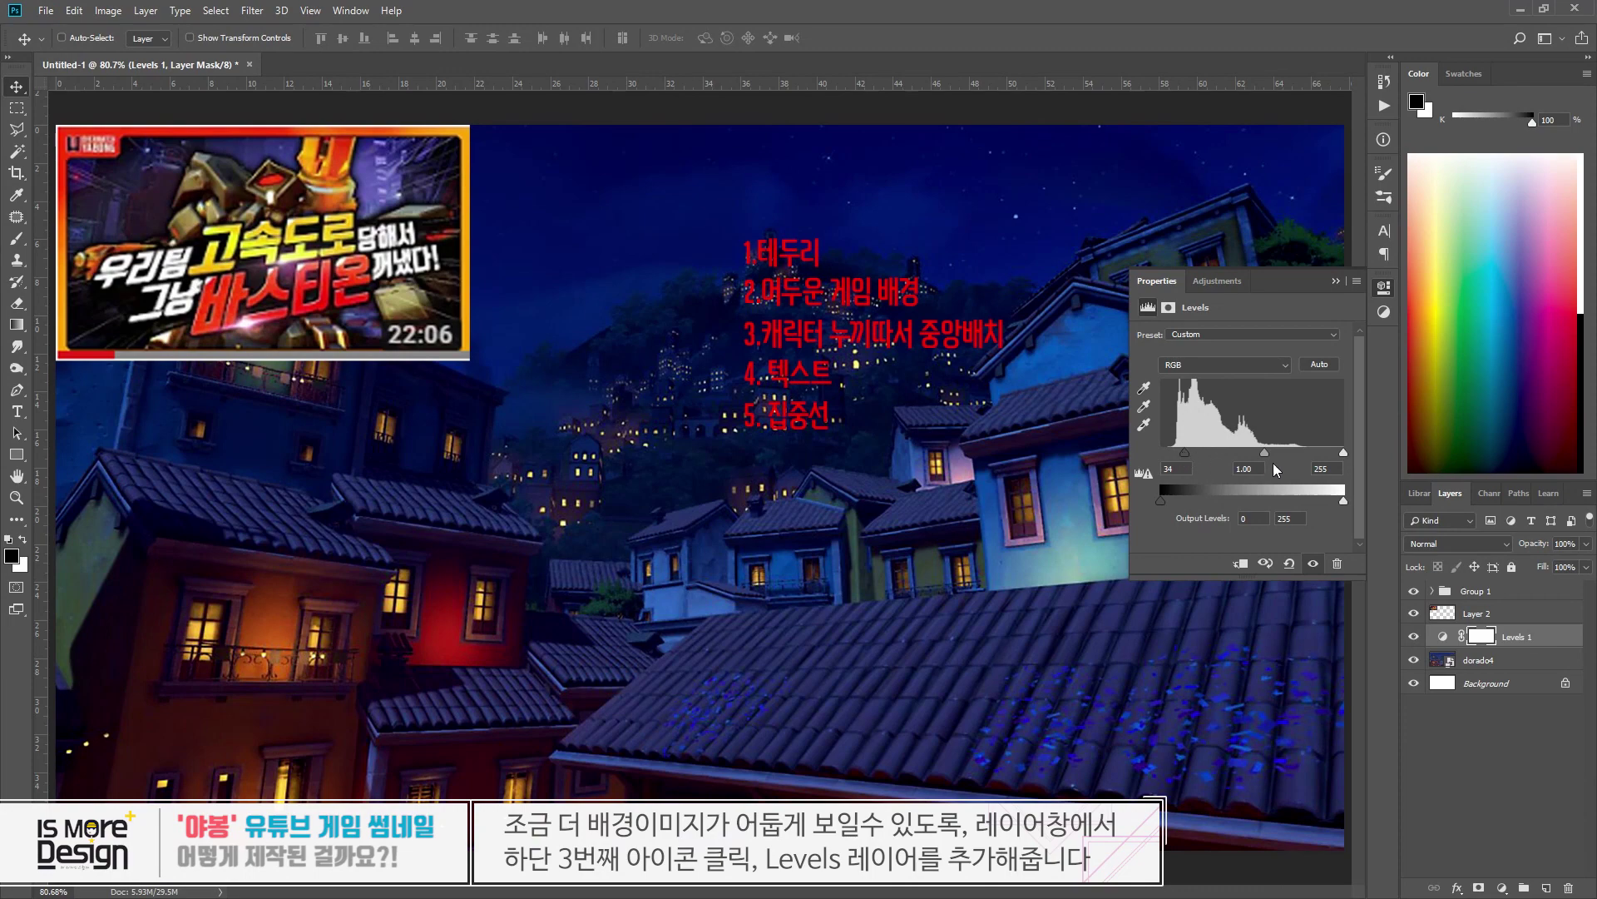
drag(1271, 454, 1273, 454)
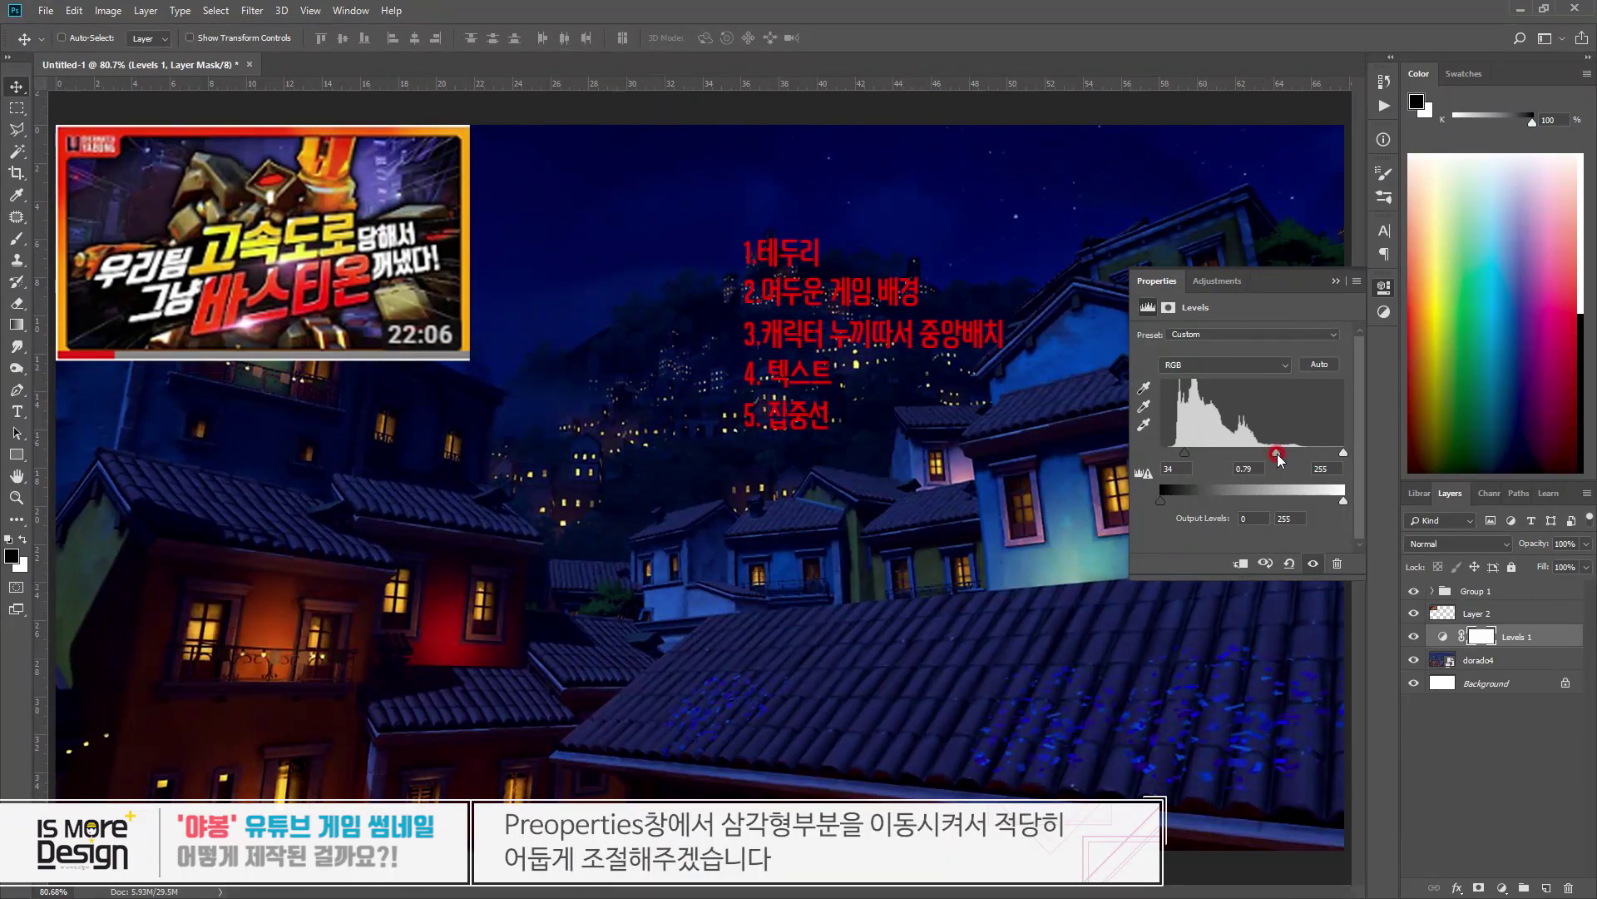
mouse_move(1279, 458)
mouse_down()
mouse_move(1295, 458)
mouse_move(1275, 458)
mouse_up()
- Clip the Levels adjustment layer to the dorado4 layer so it affects only the background image
click(1443, 636)
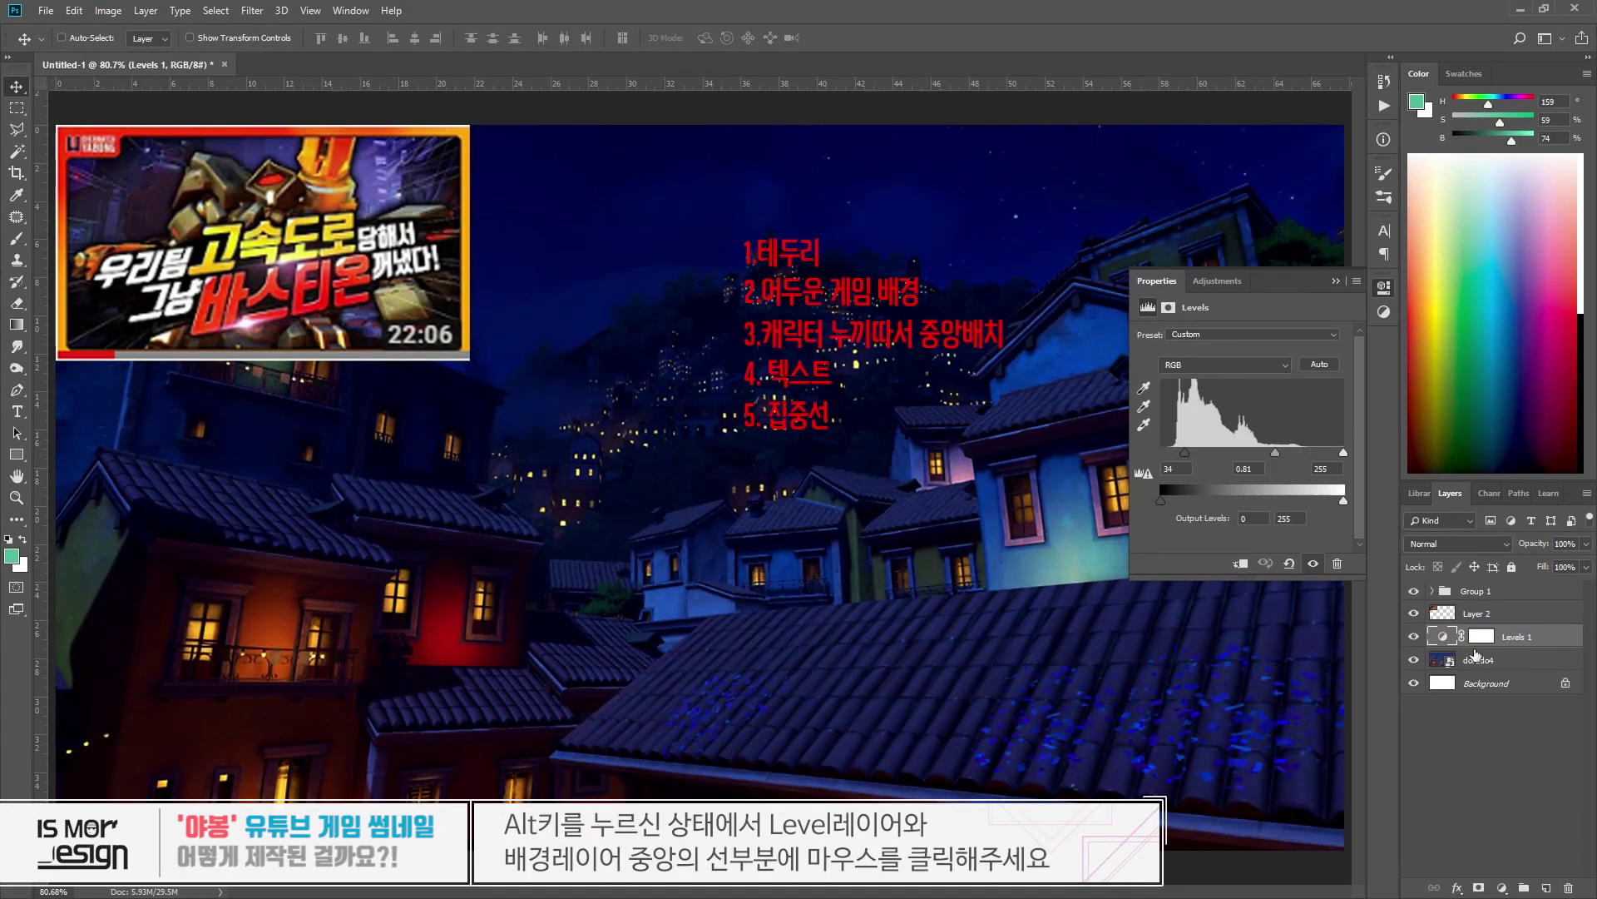
alt+click(1512, 649)
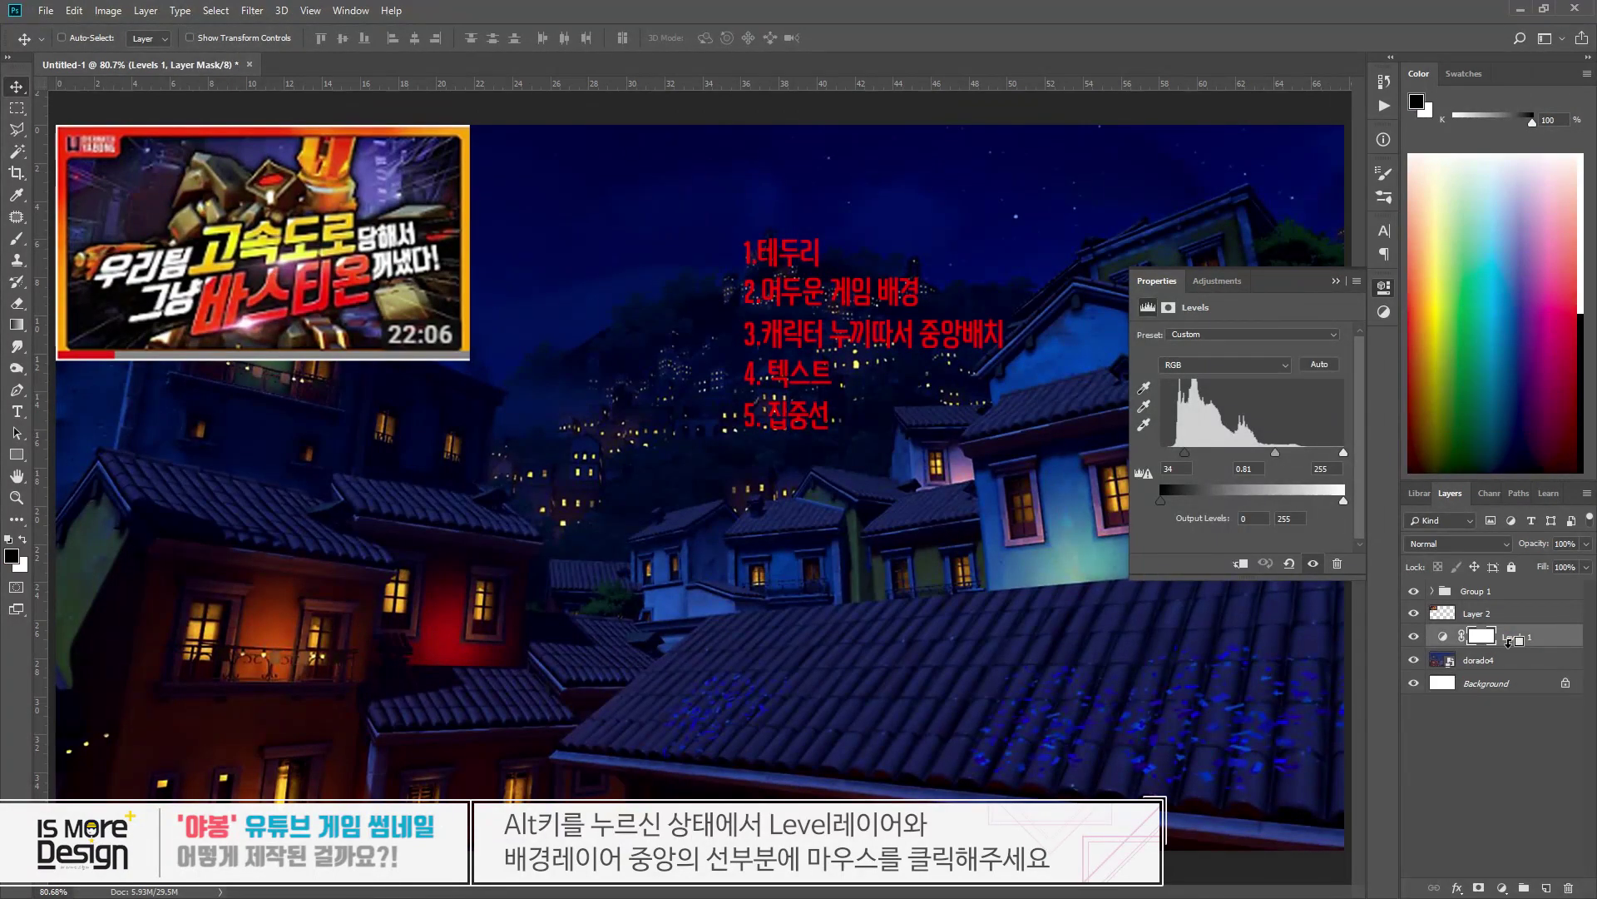
alt+click(1514, 642)
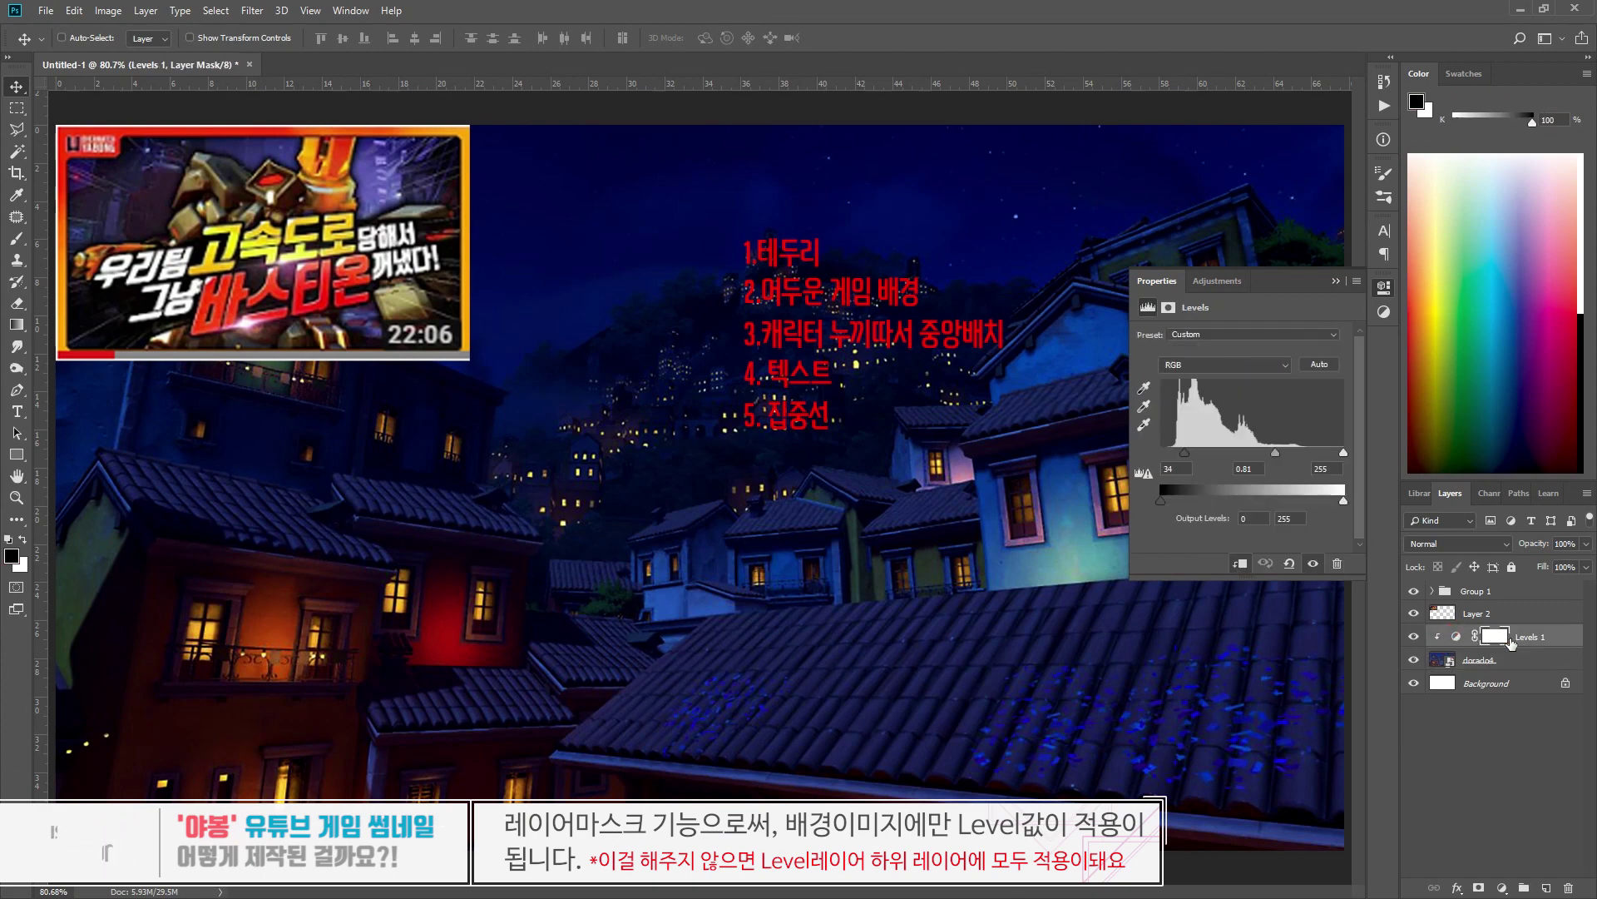
click(1384, 288)
- Create a rounded rectangle of 1920 × 1080 px with 20 px radii on all corners using the Rounded Rectangle Tool
key(a)
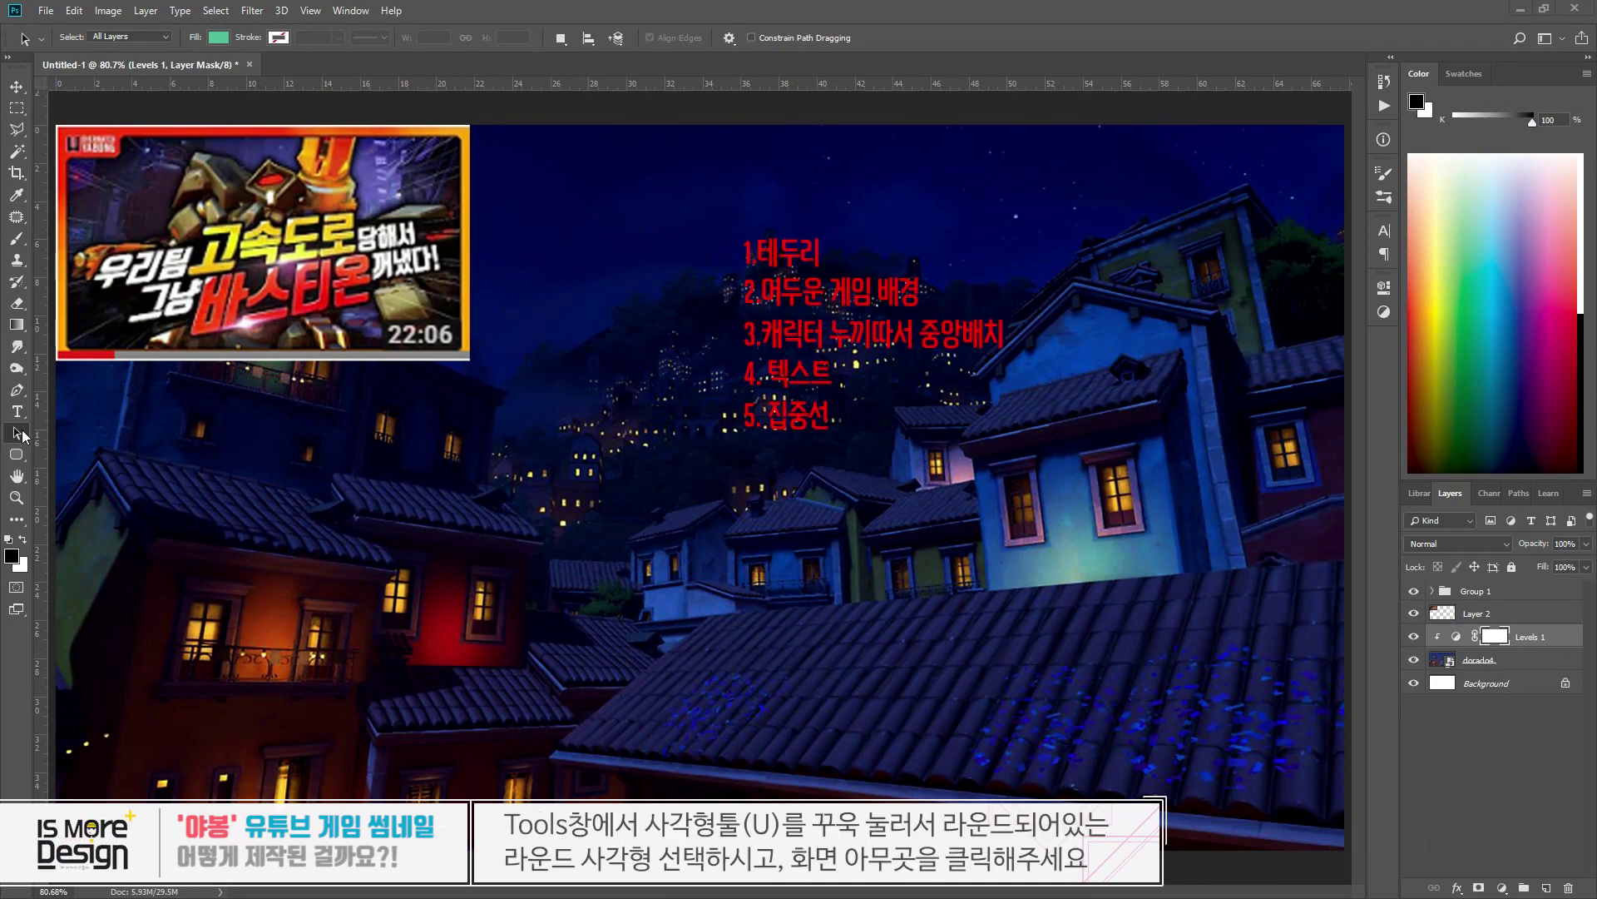
click(17, 456)
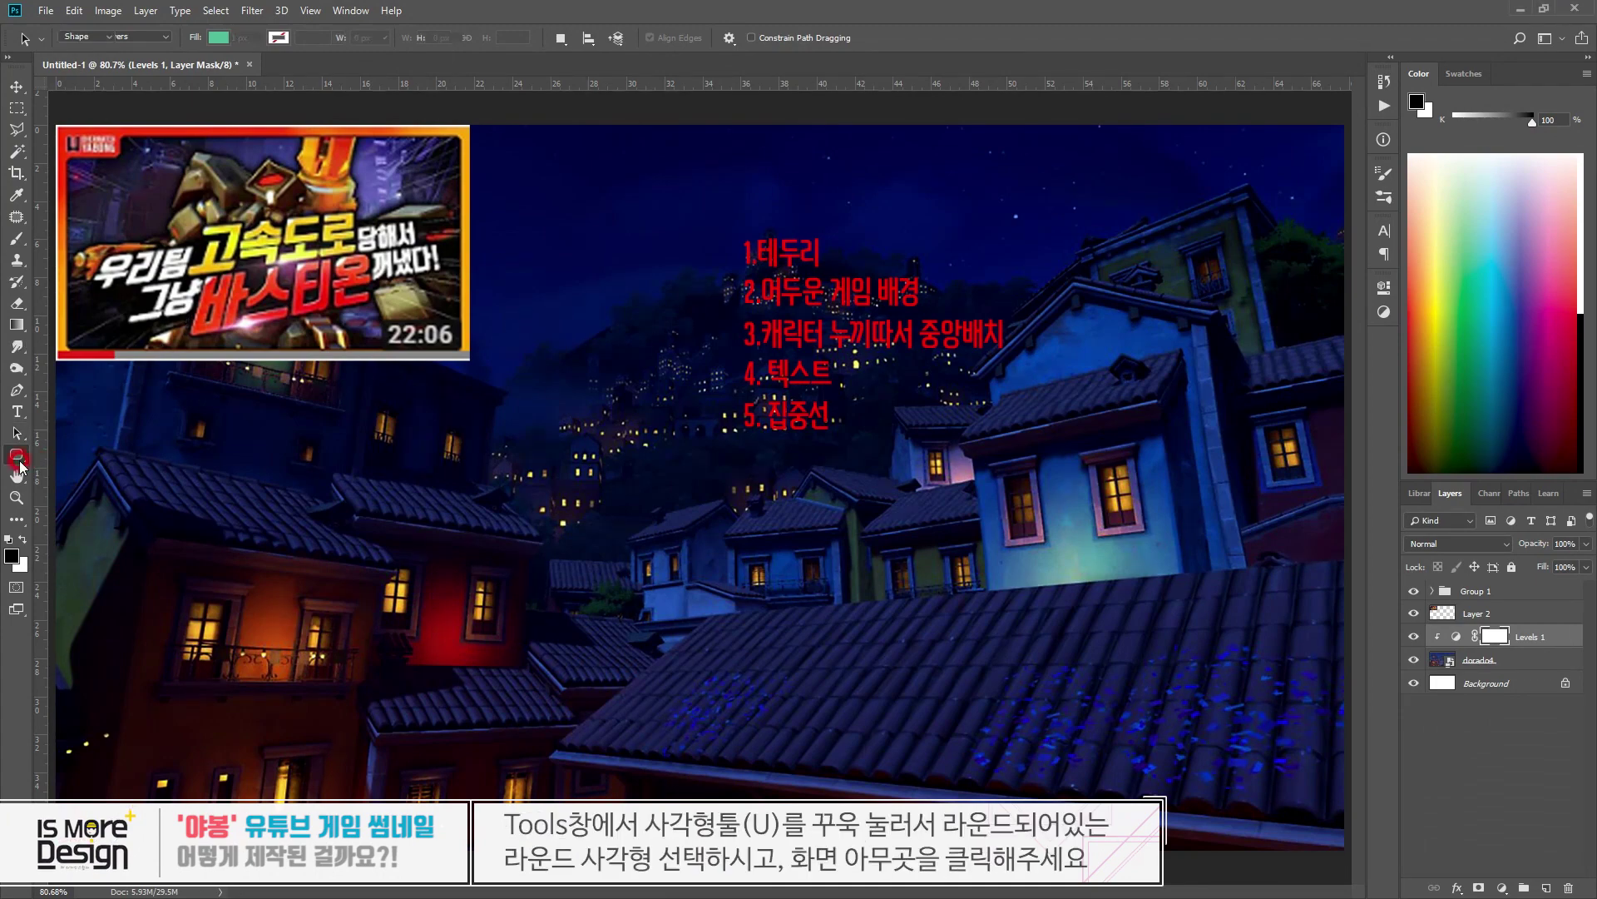
drag(17, 458, 19, 460)
click(50, 470)
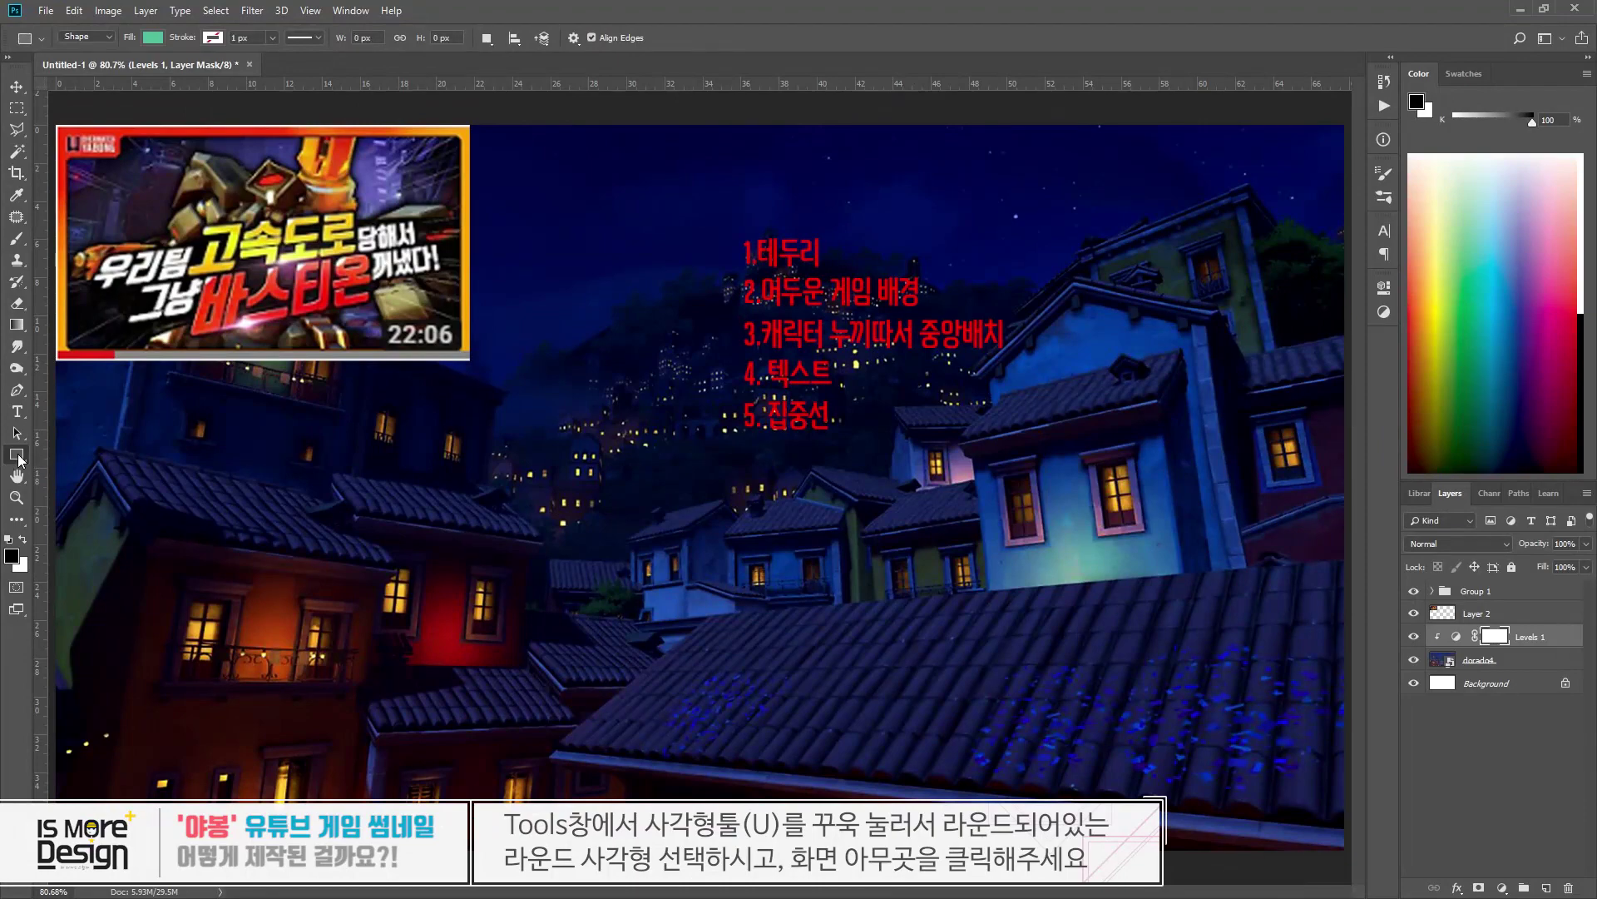
click(23, 460)
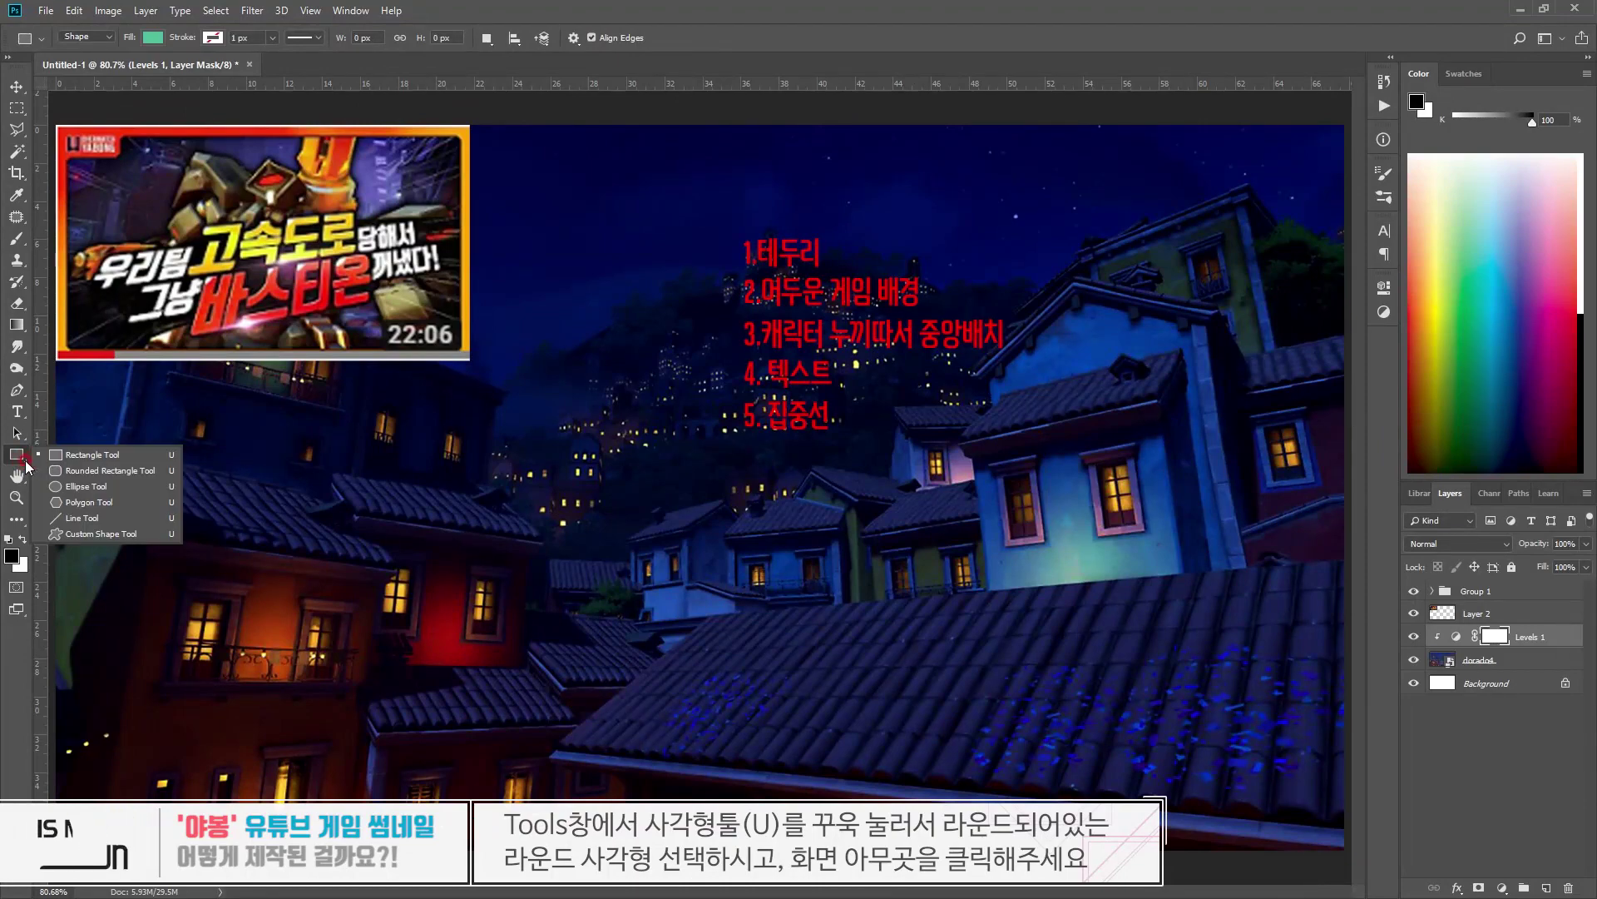
click(72, 471)
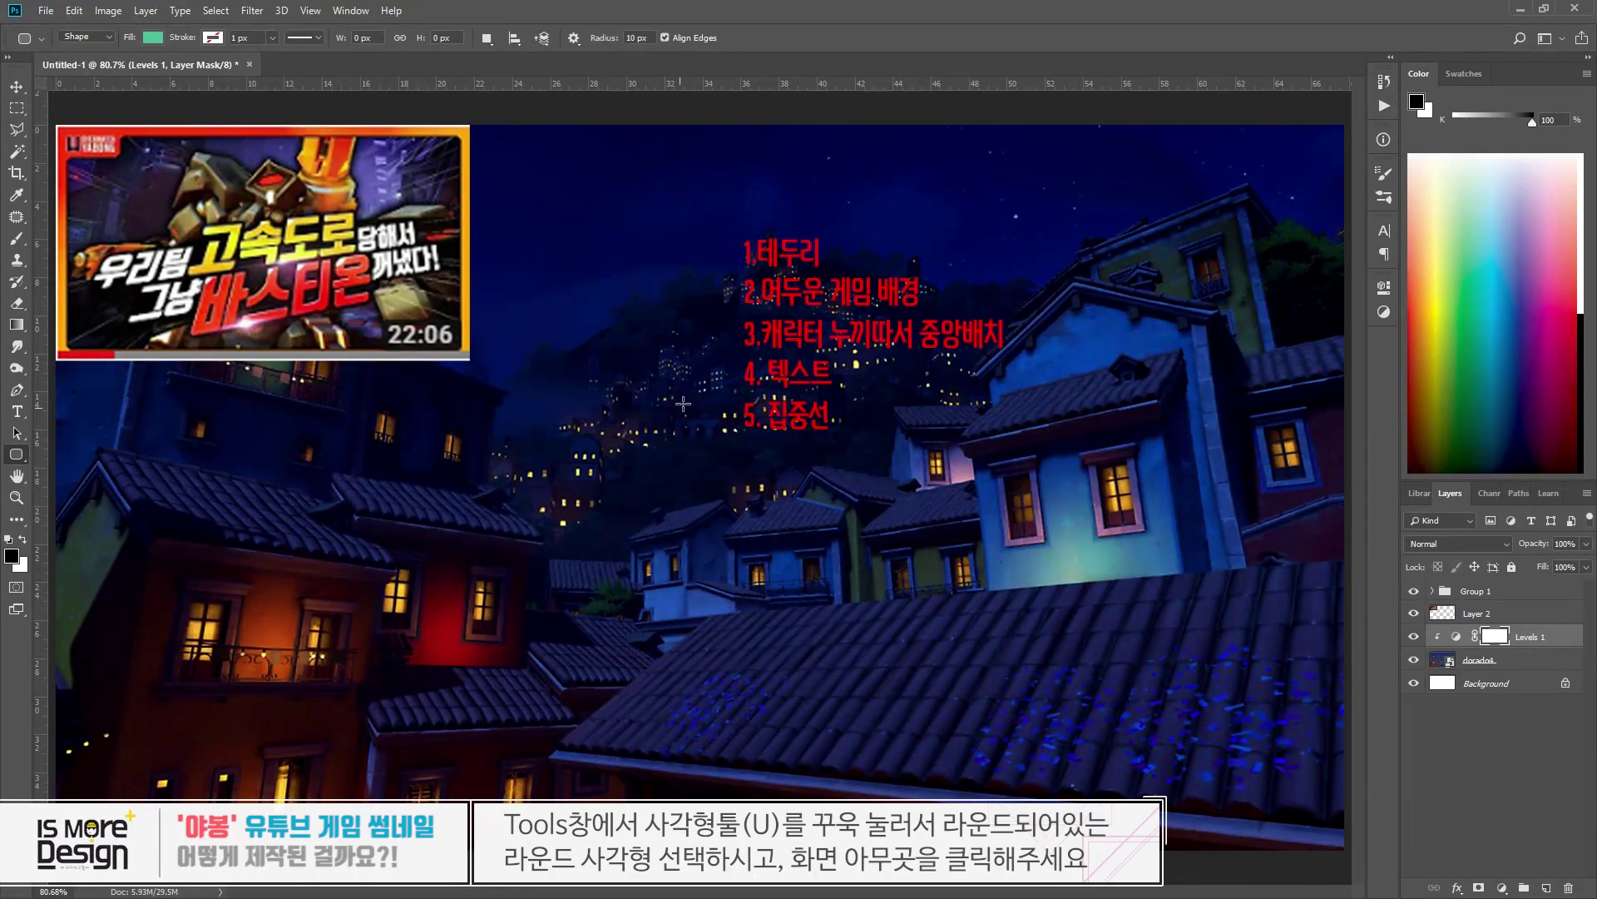
click(661, 353)
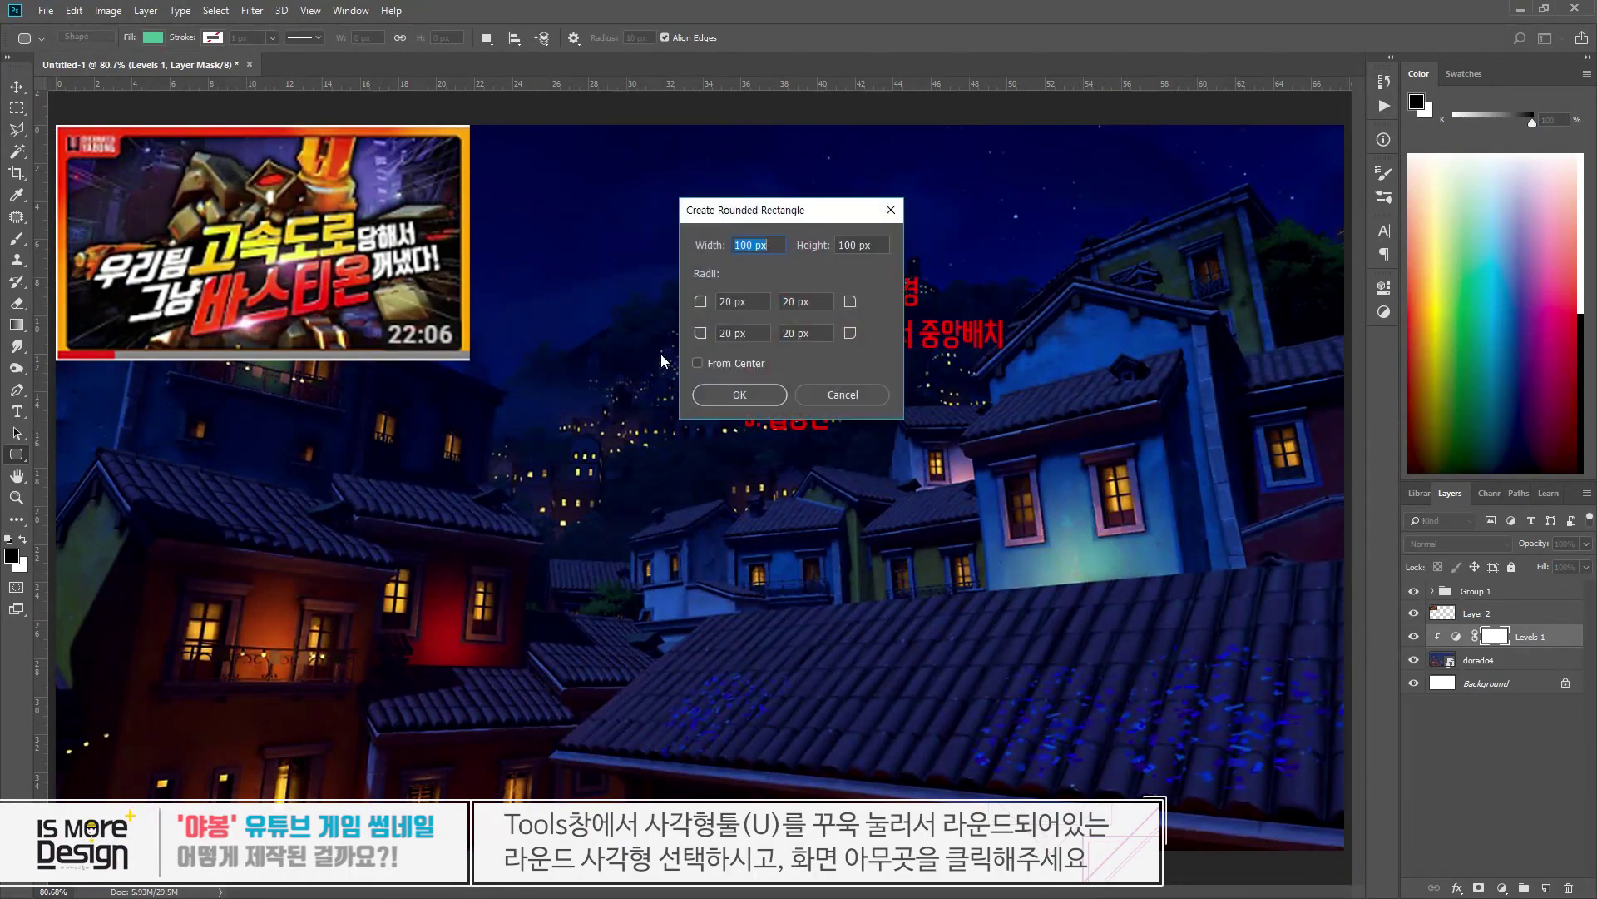
click(736, 243)
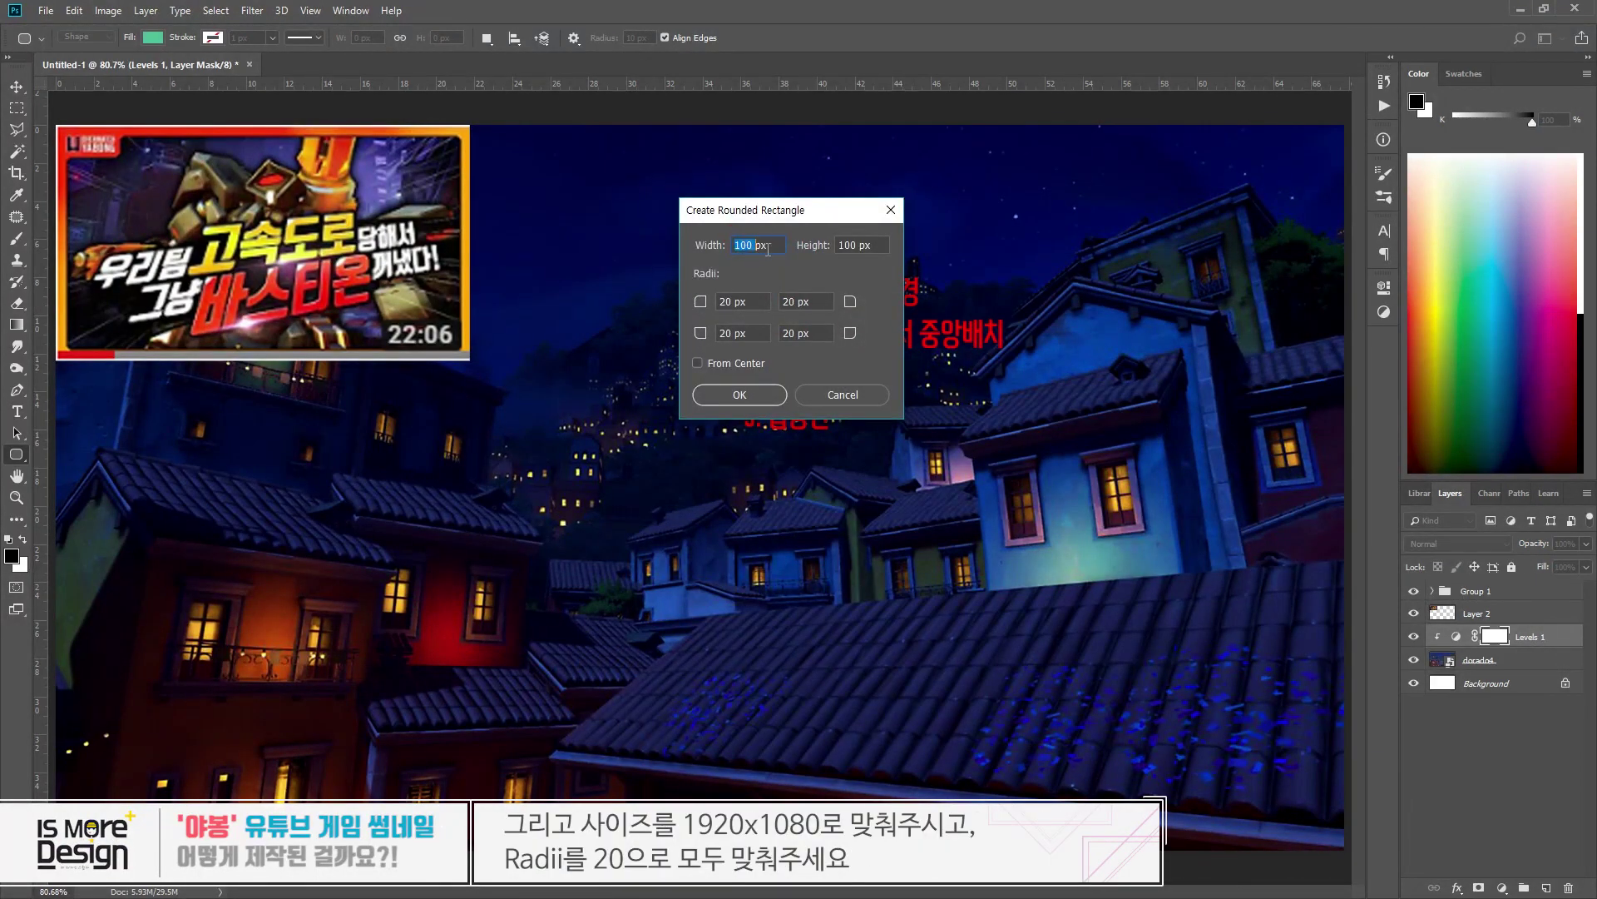
text(1920)
key(Tab)
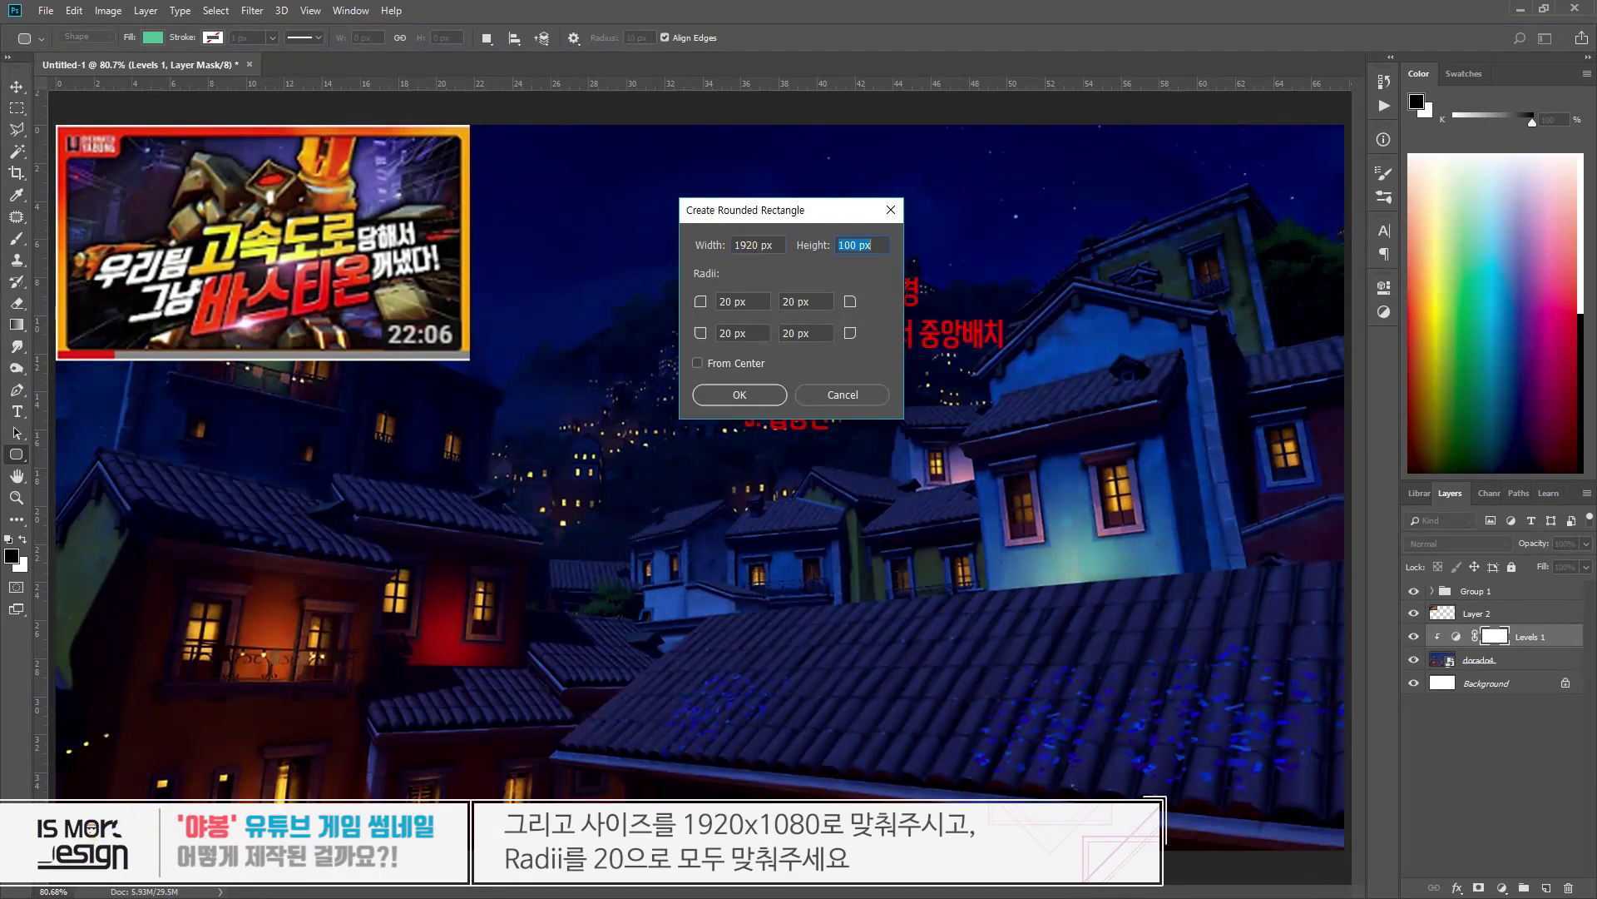
text(1080)
key(Tab)
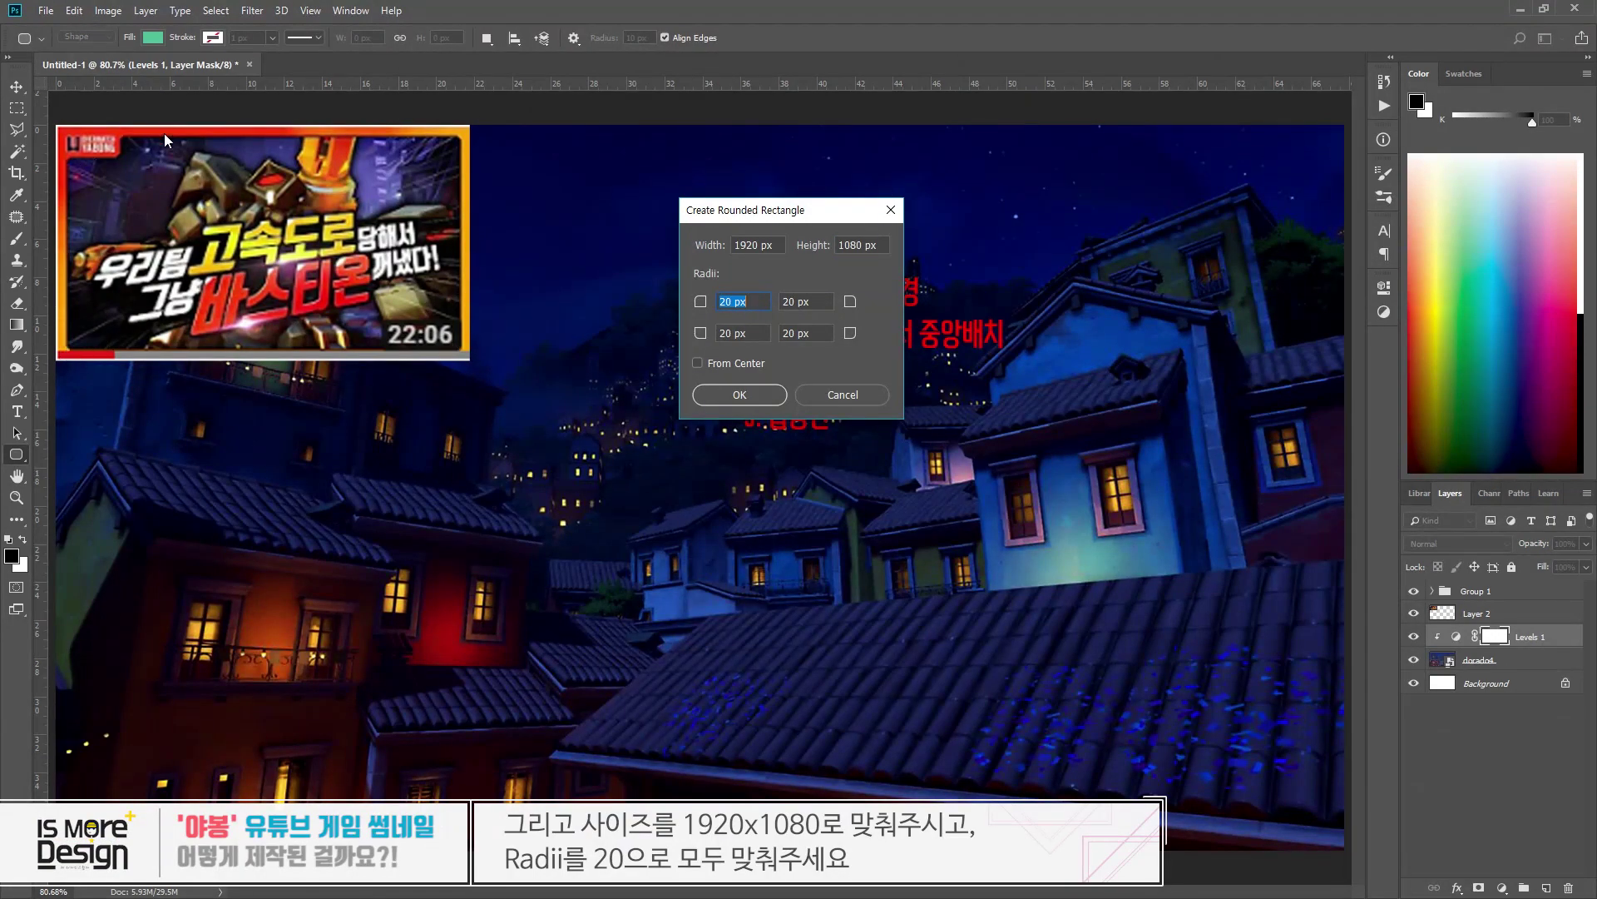
double_click(729, 302)
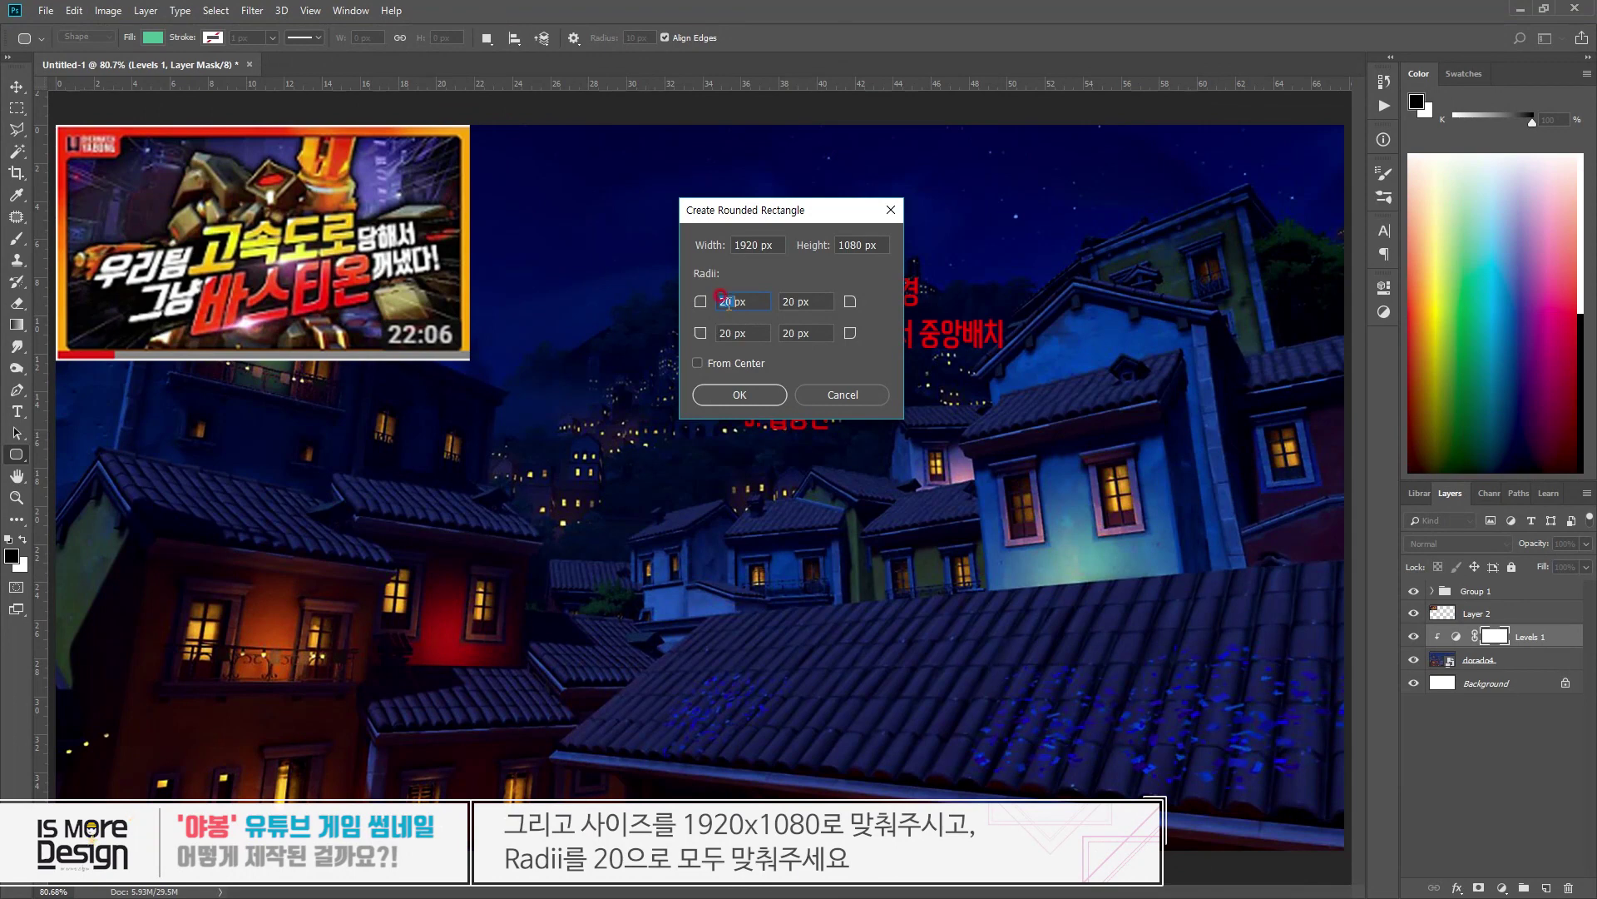
click(740, 394)
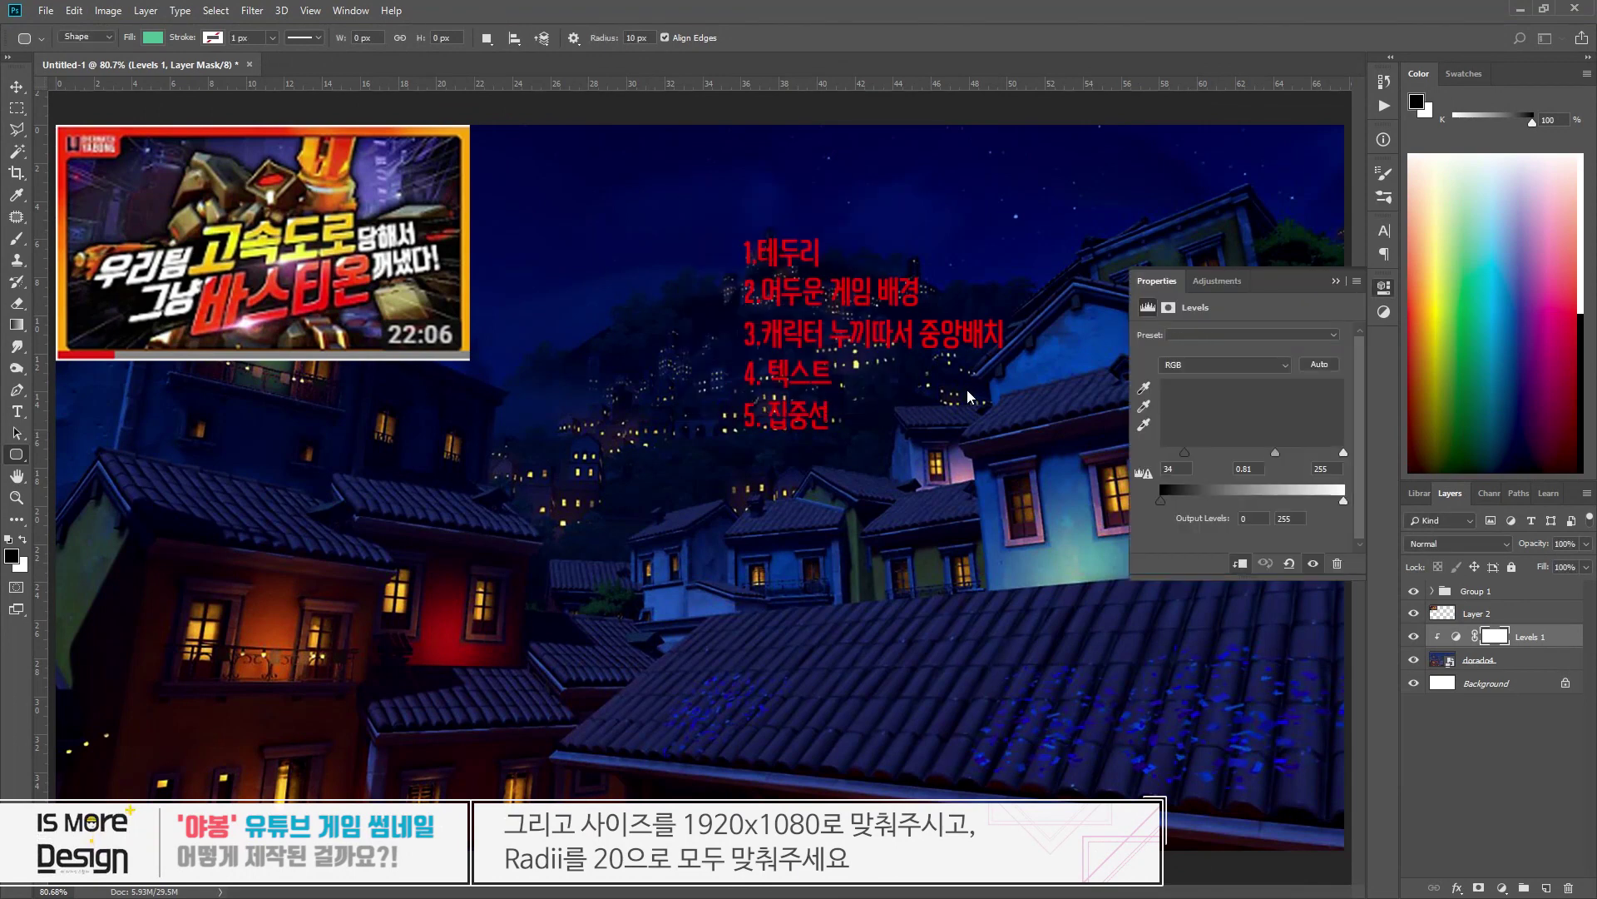
click(1383, 288)
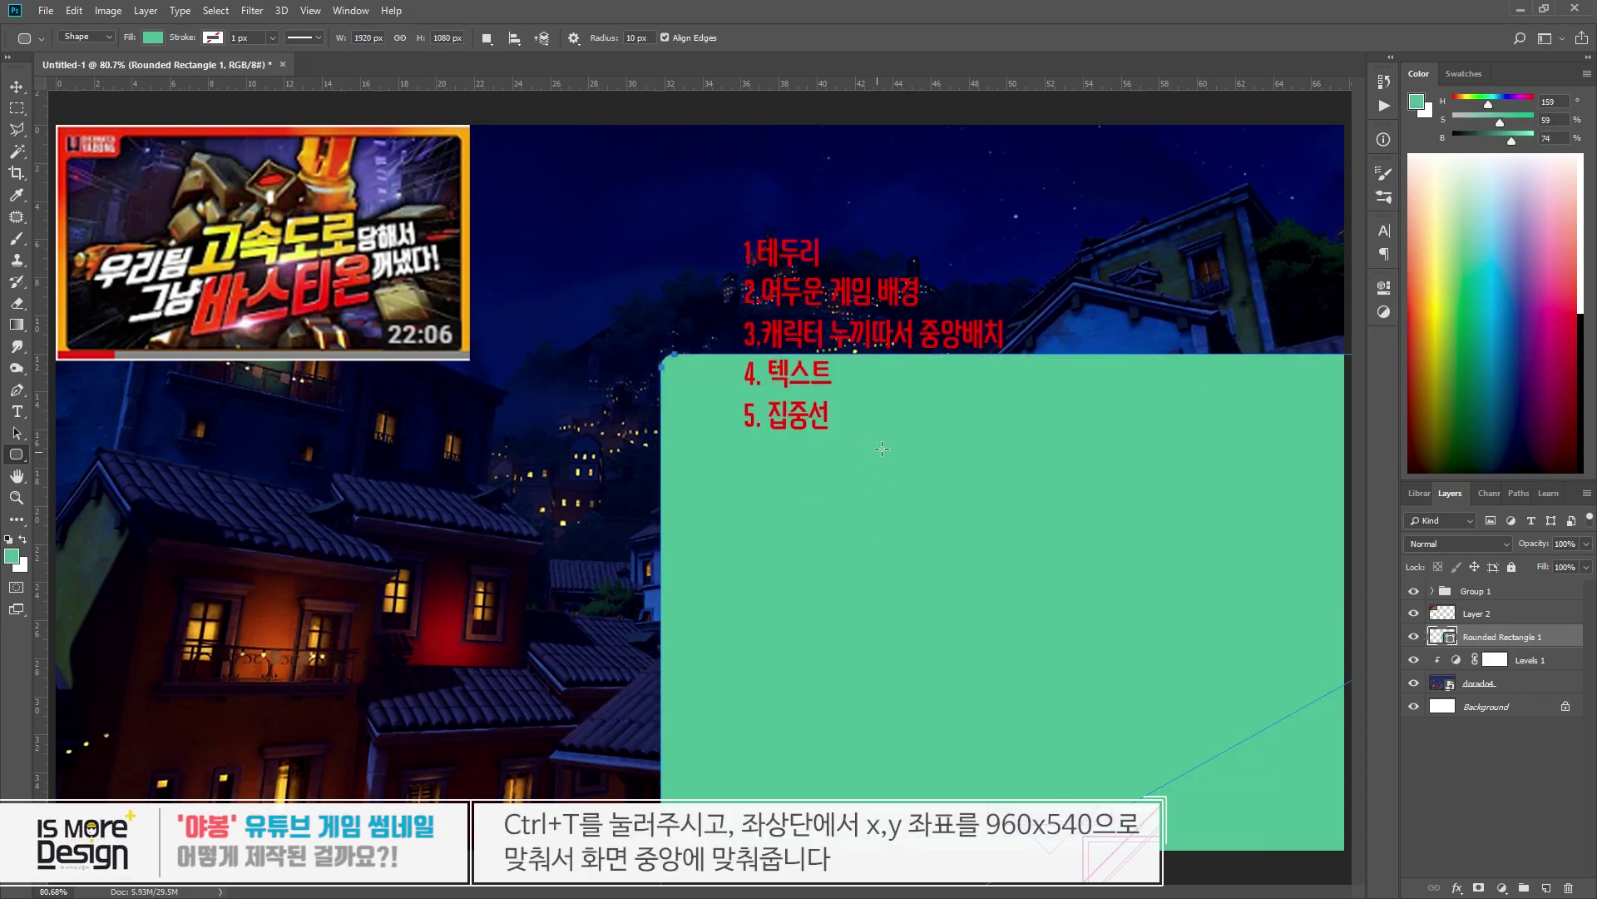
- Centre the green rounded rectangle on the canvas by transforming its position to X 960 px and Y 540 px
key(v)
key(ctrl+t)
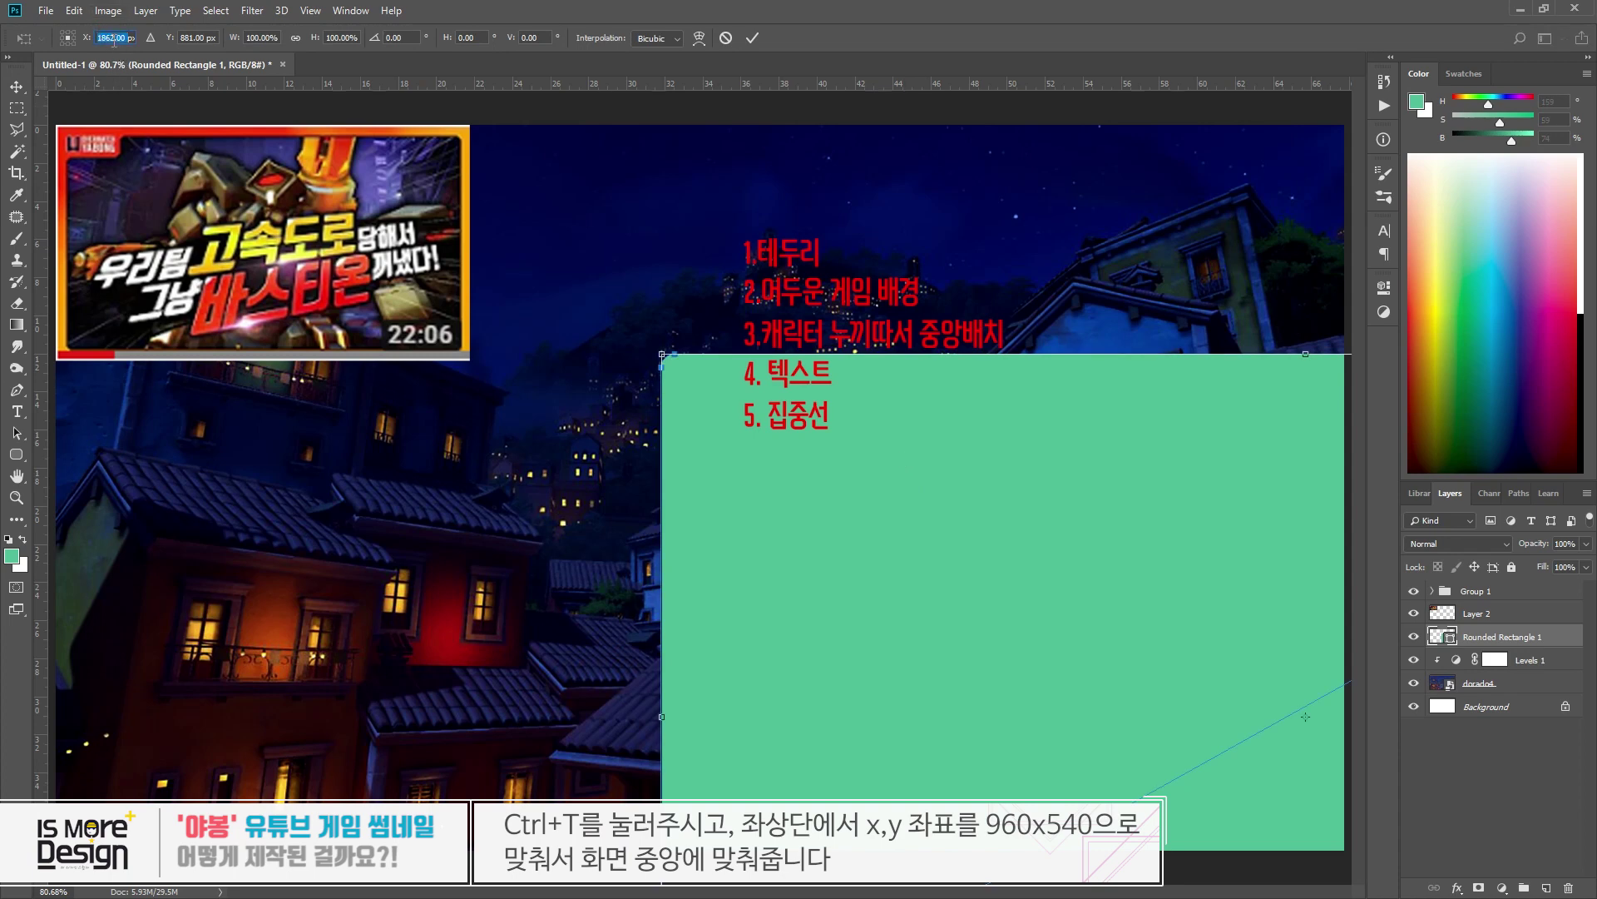
text(960)
key(Tab)
text(5)
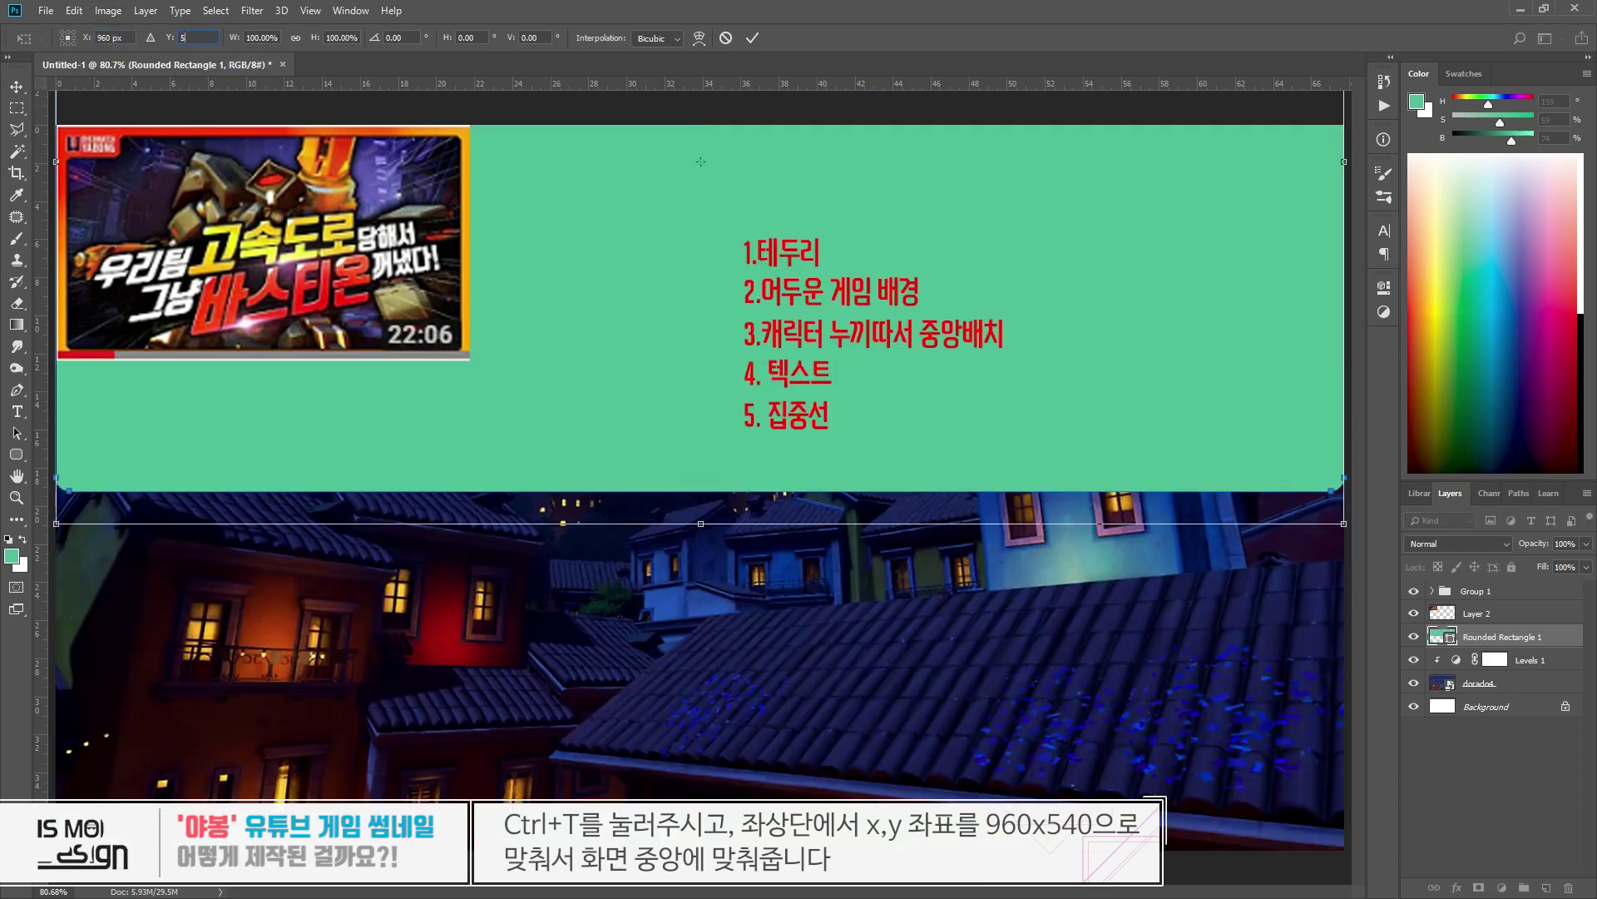
text(40)
key(Return)
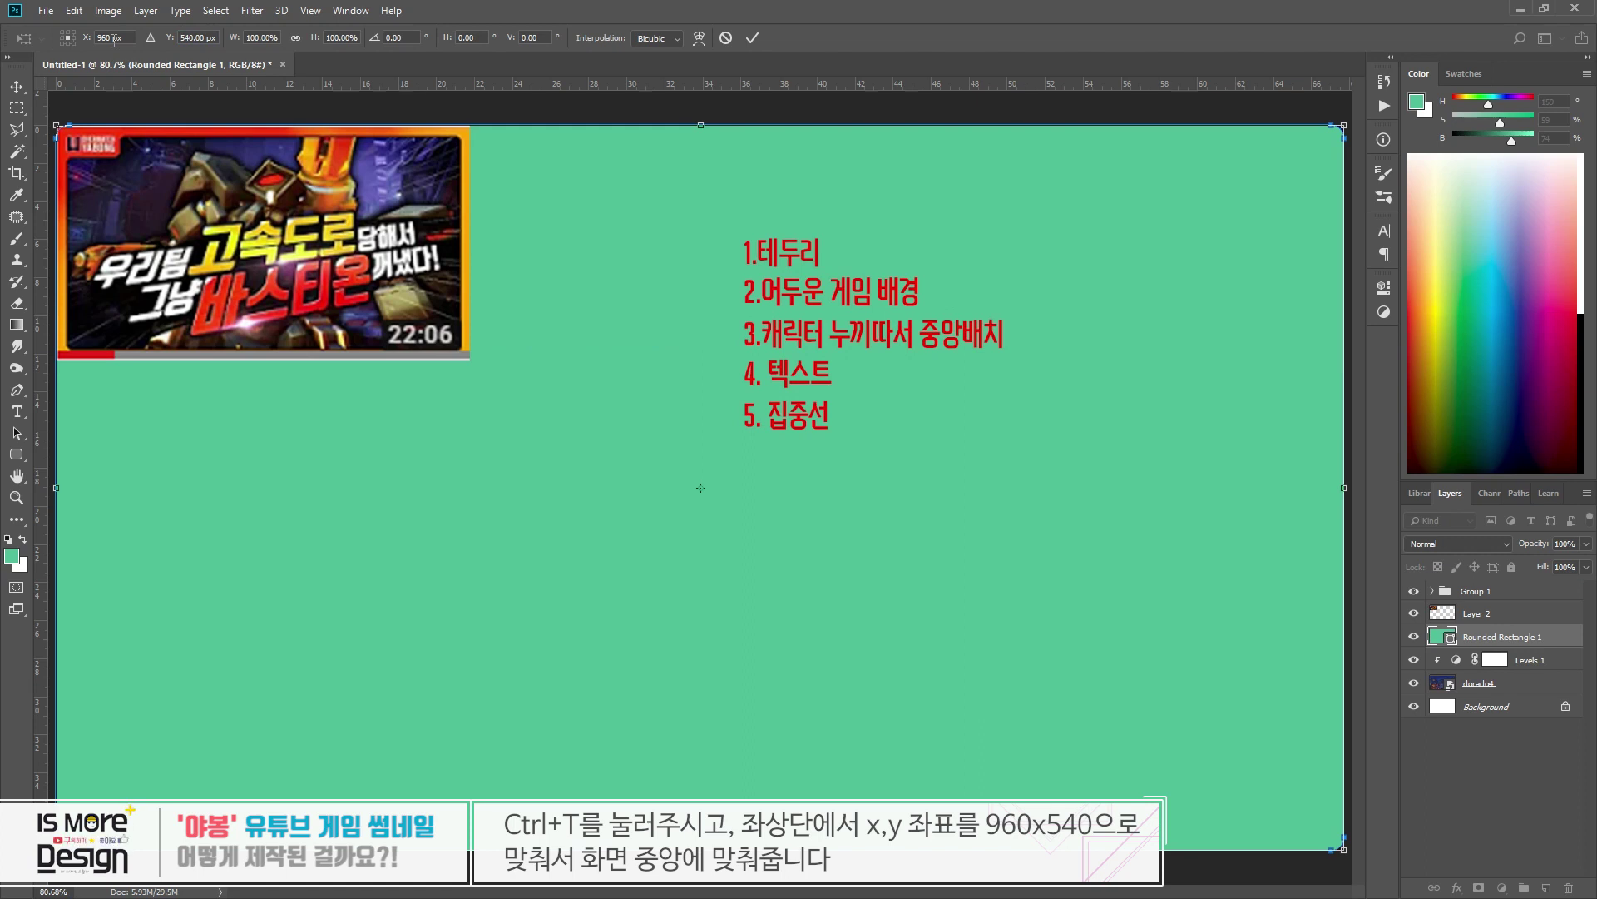
- Scale the rounded rectangle to 95% width and 90% height and apply the transform
click(258, 38)
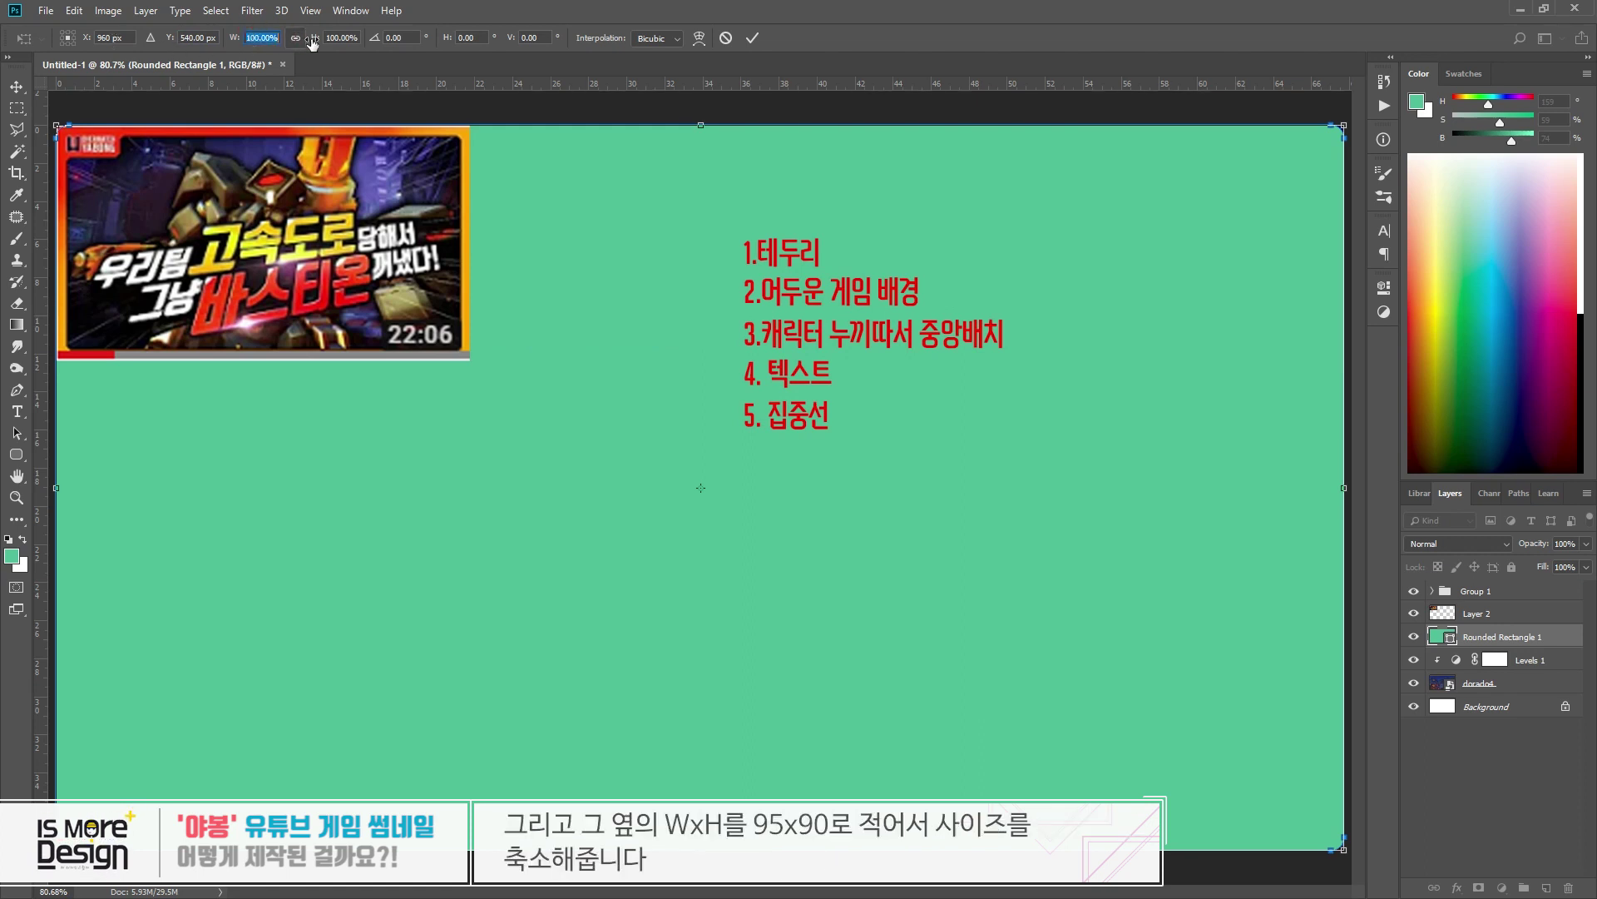
text(95)
key(Tab)
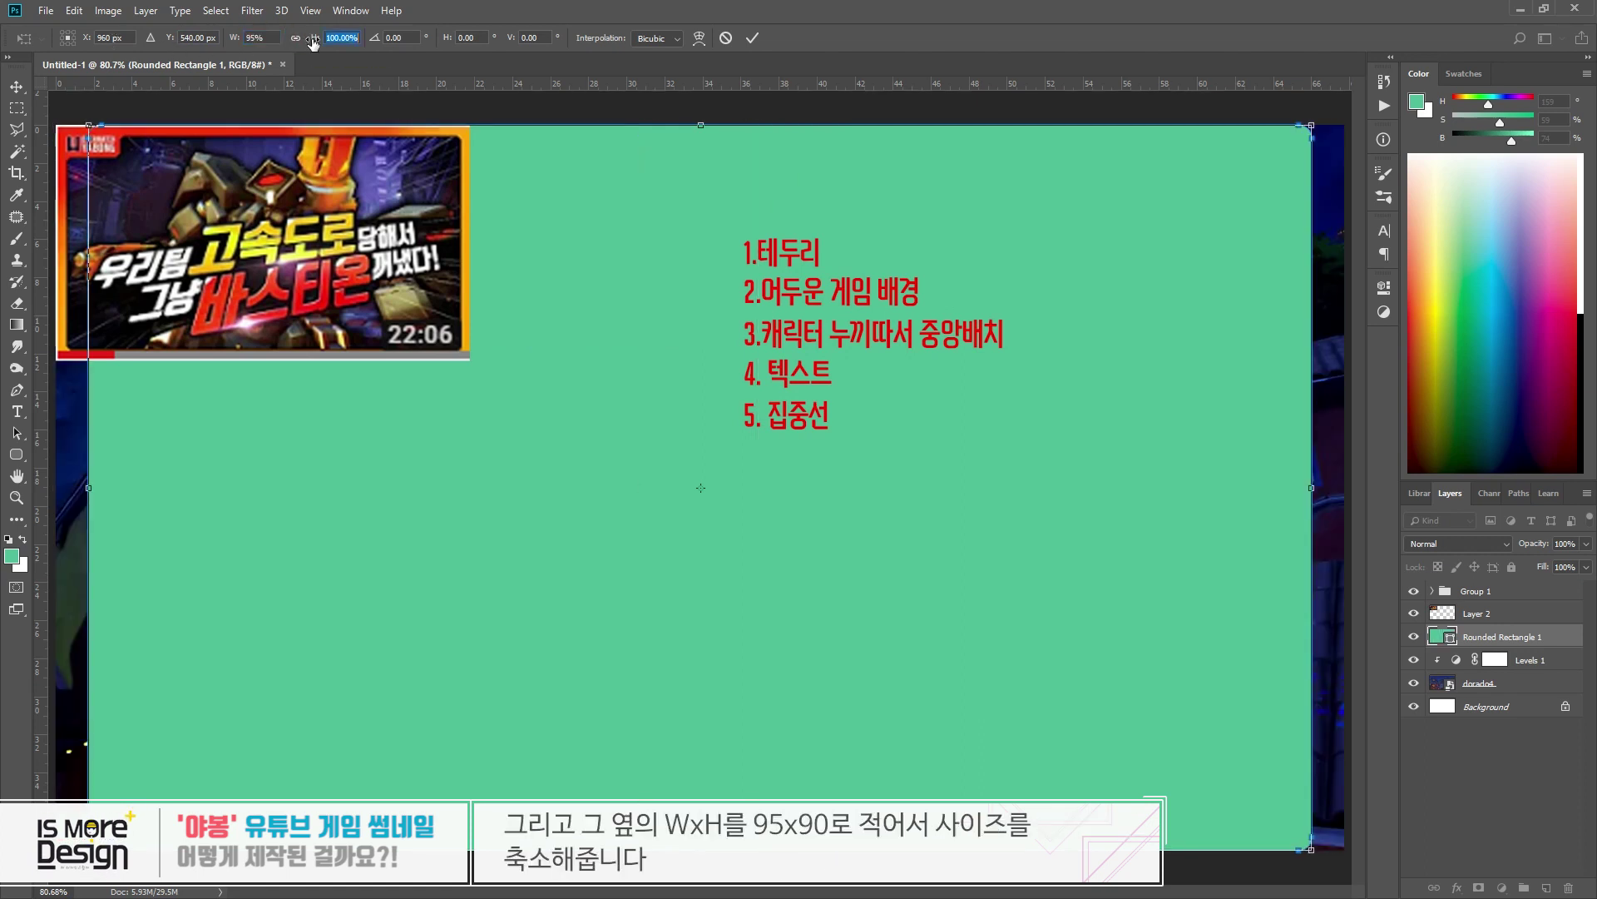
text(90)
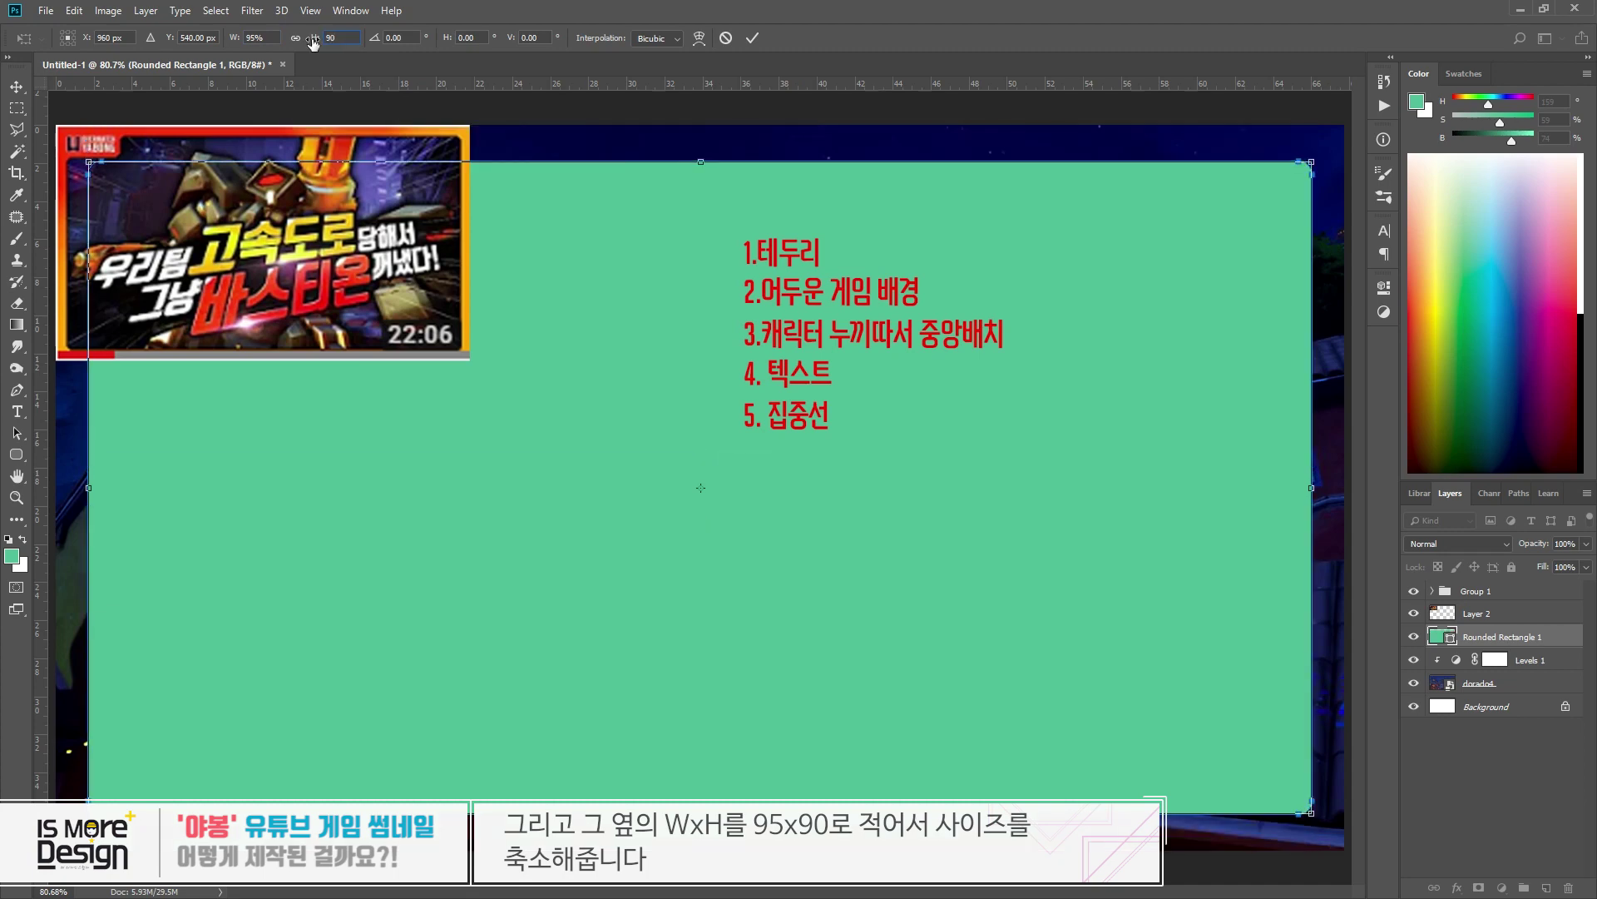
key(Return)
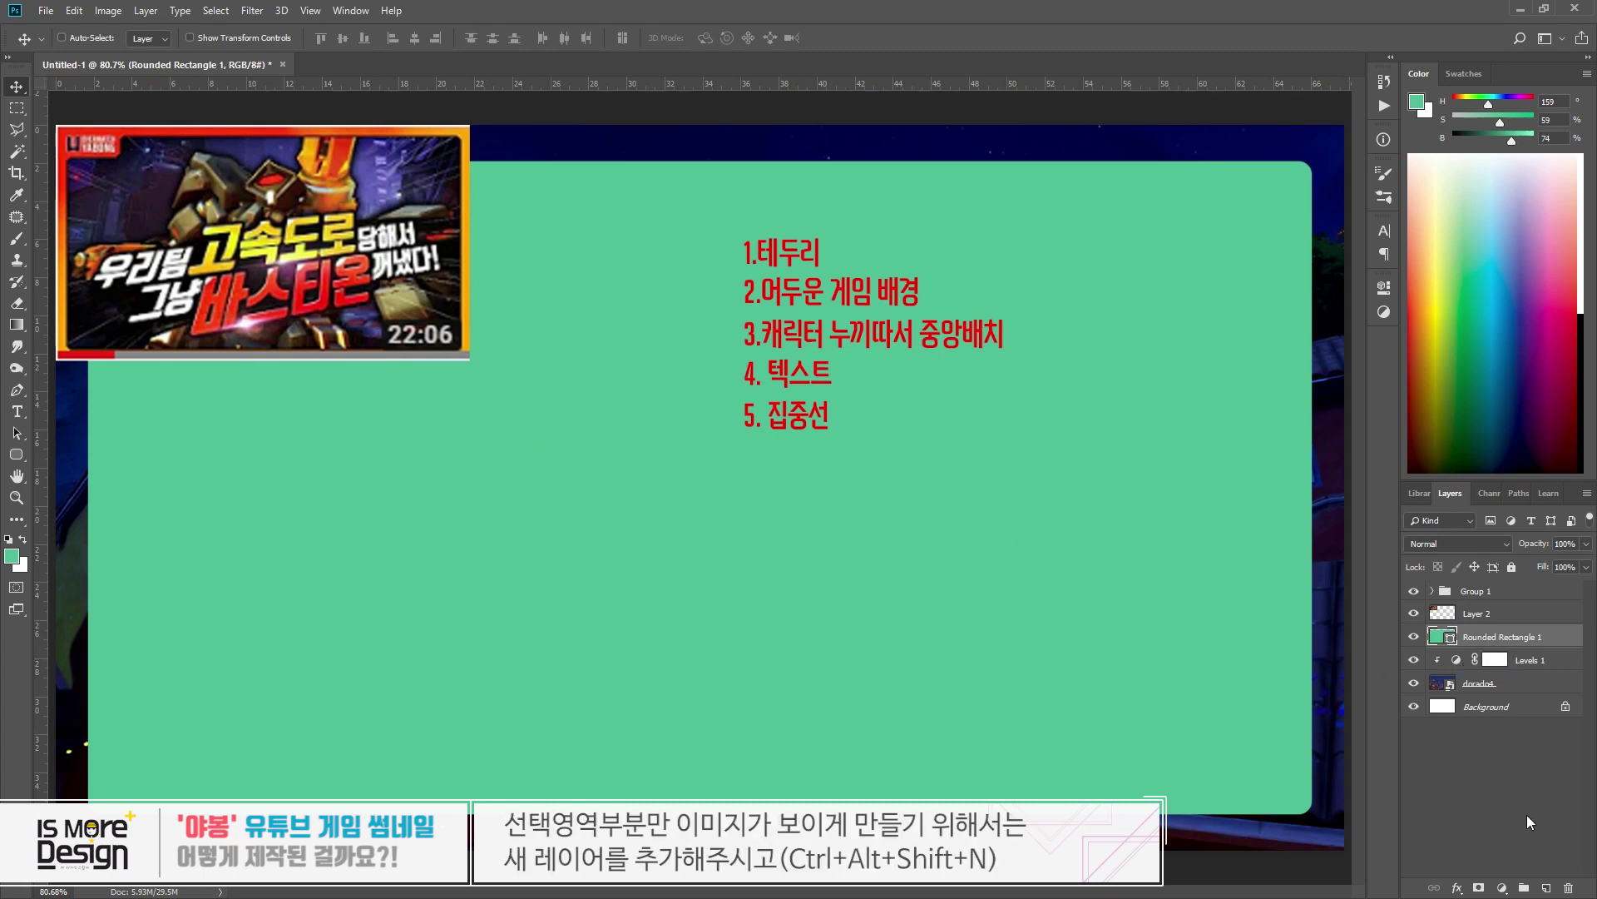
- Add a new layer between the rounded rectangle and the Levels adjustment, and fill it with the green foreground colour
click(1548, 888)
drag(1502, 637, 1503, 671)
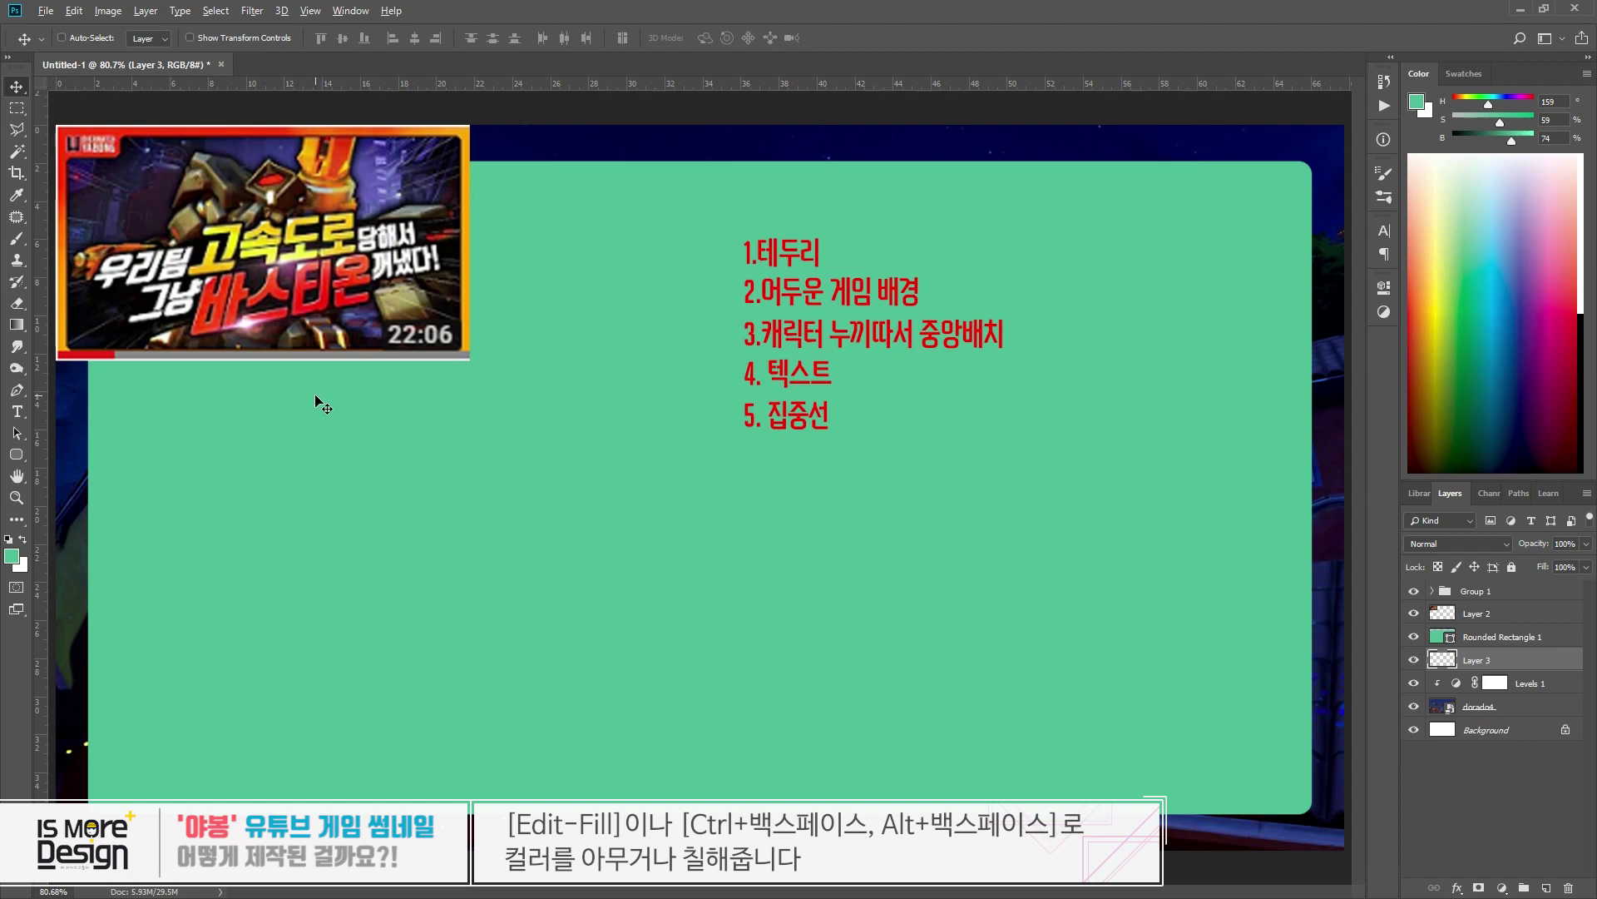
key(alt+BackSpace)
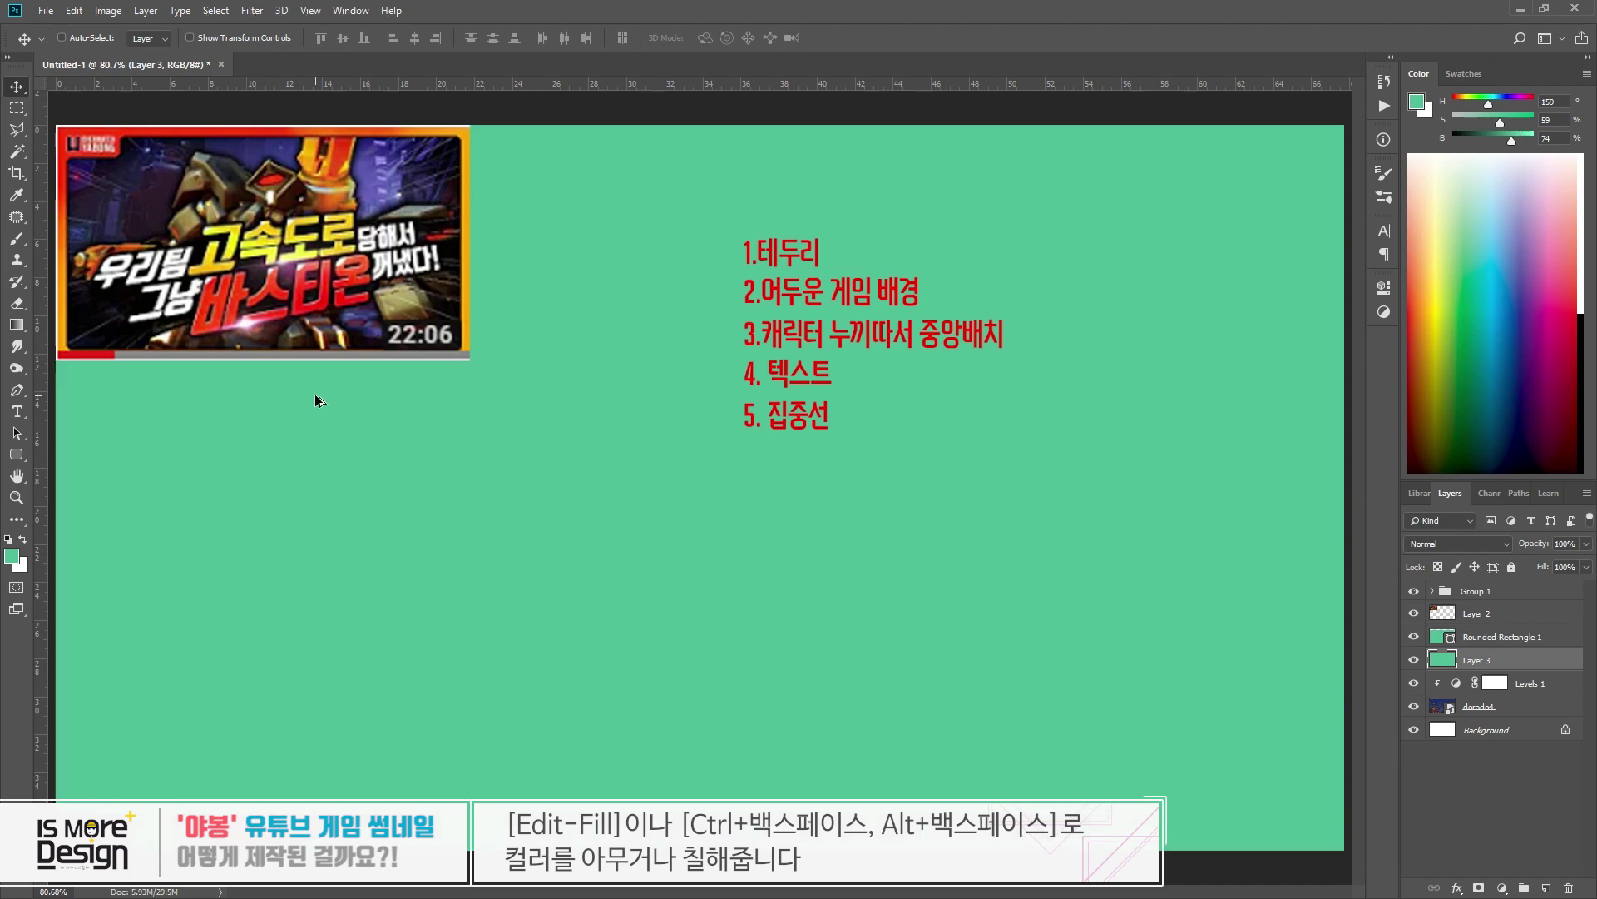
- Load the rounded rectangle's outline as a selection and add it as a layer mask on the filled Layer 3
click(1486, 645)
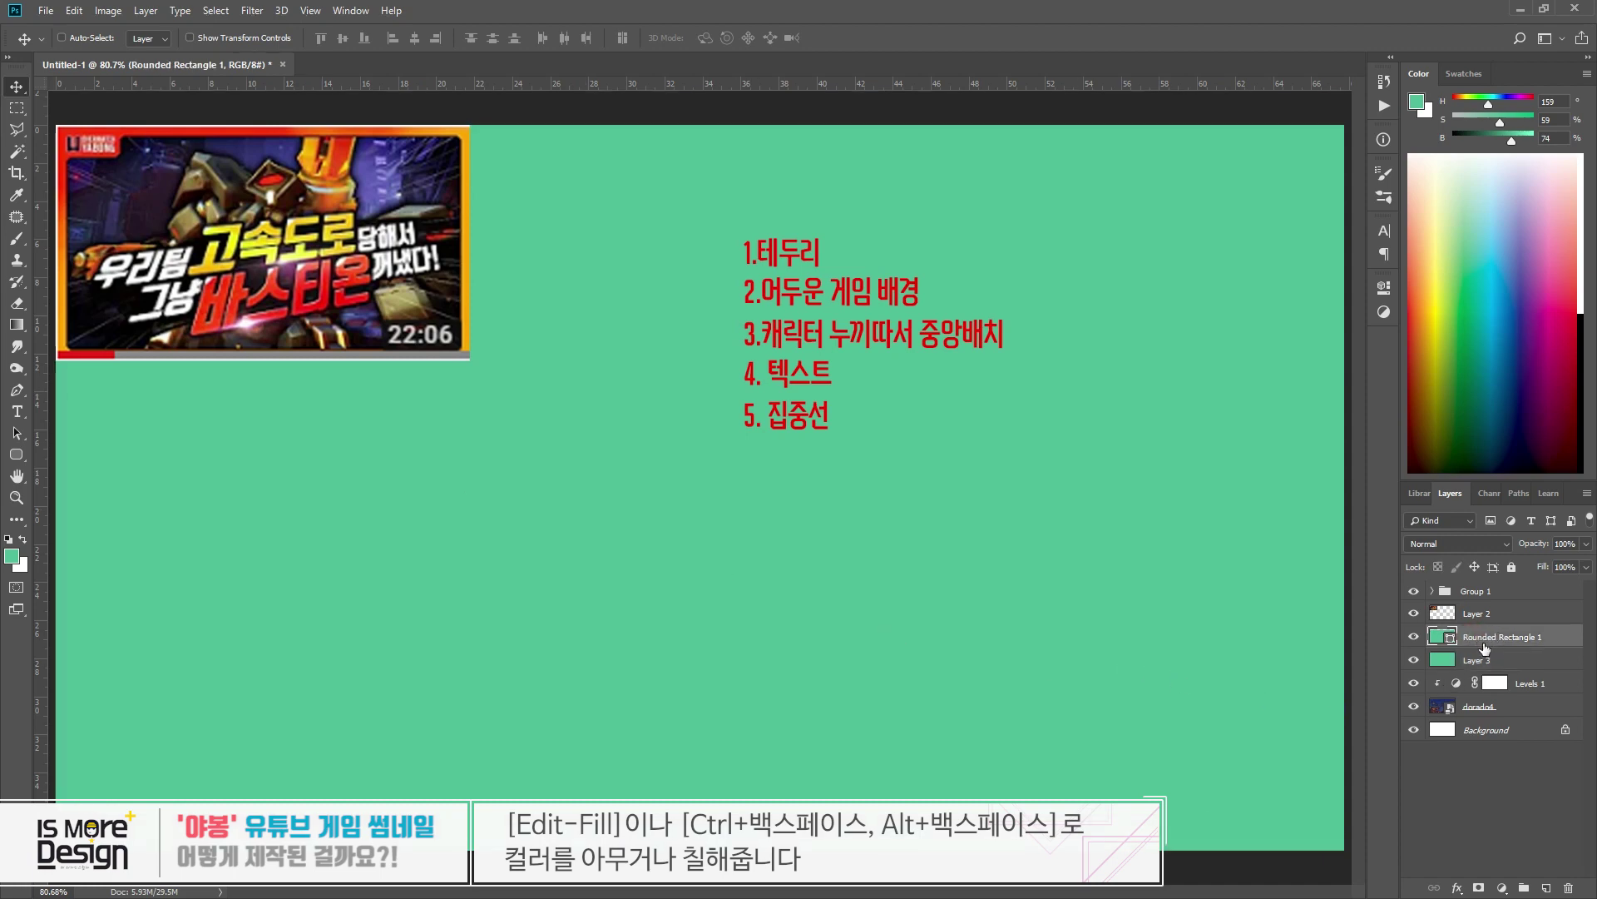
click(1447, 654)
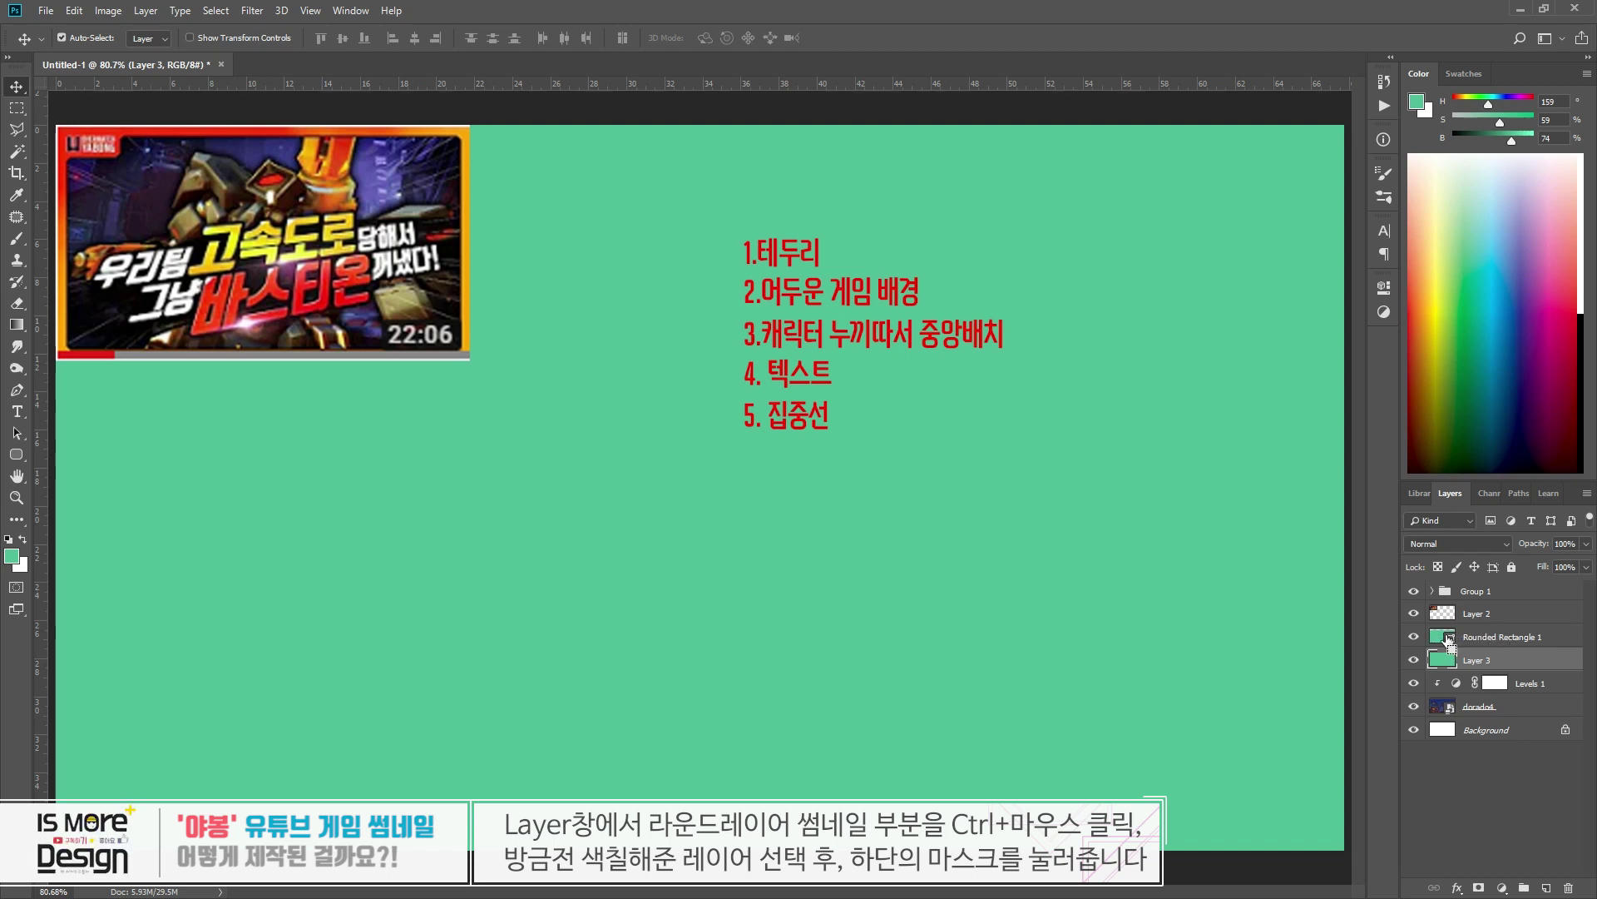
ctrl+click(1442, 637)
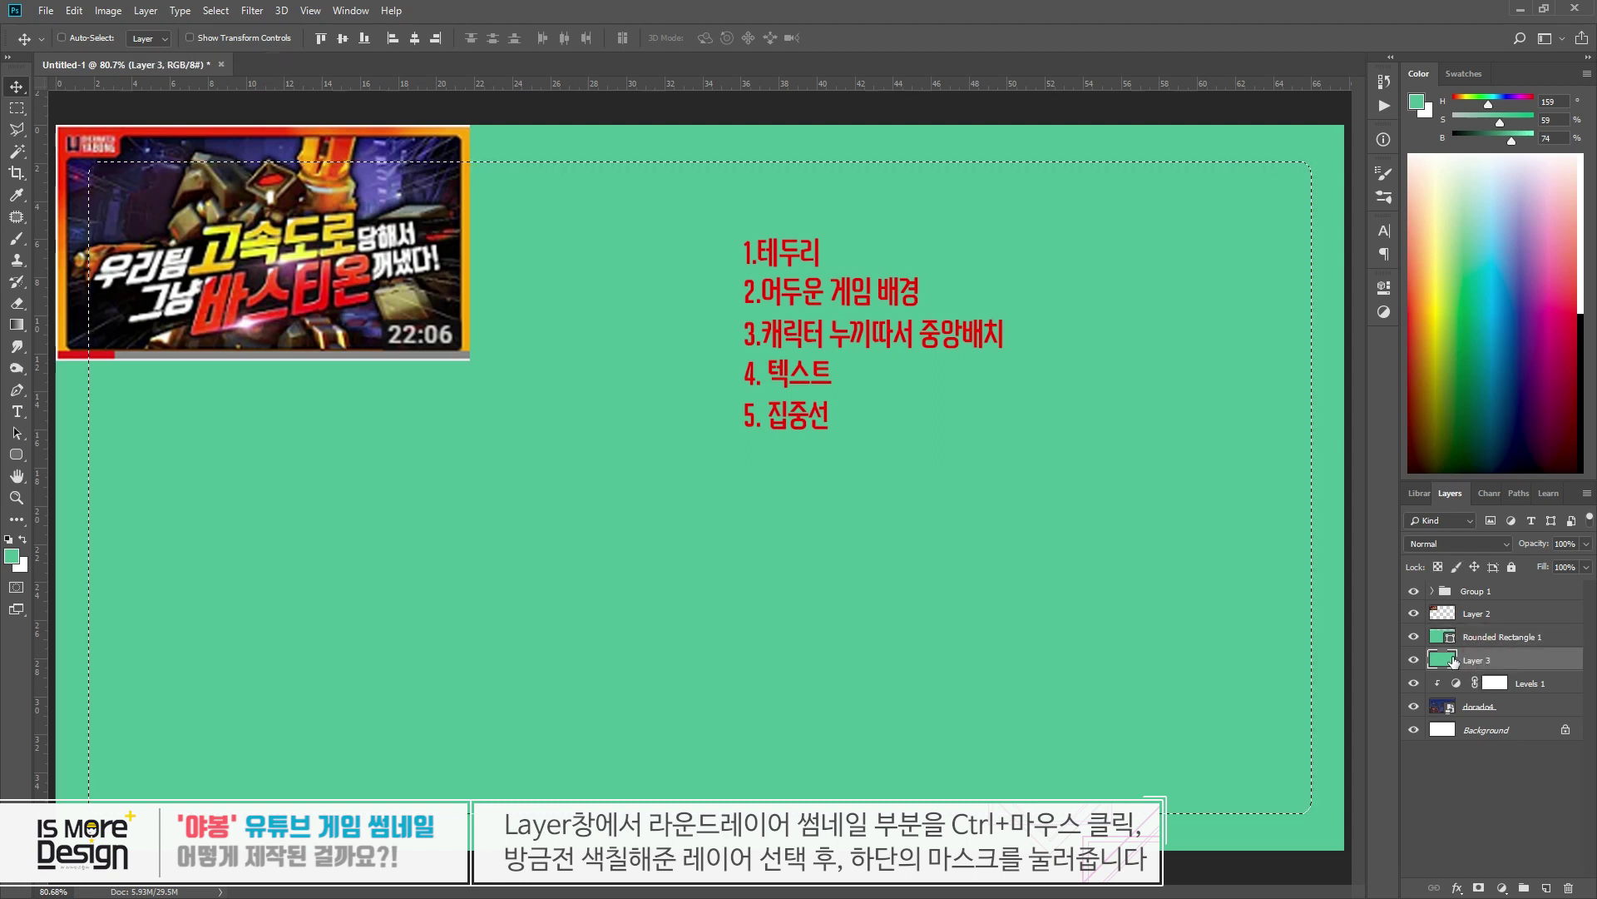
click(1477, 888)
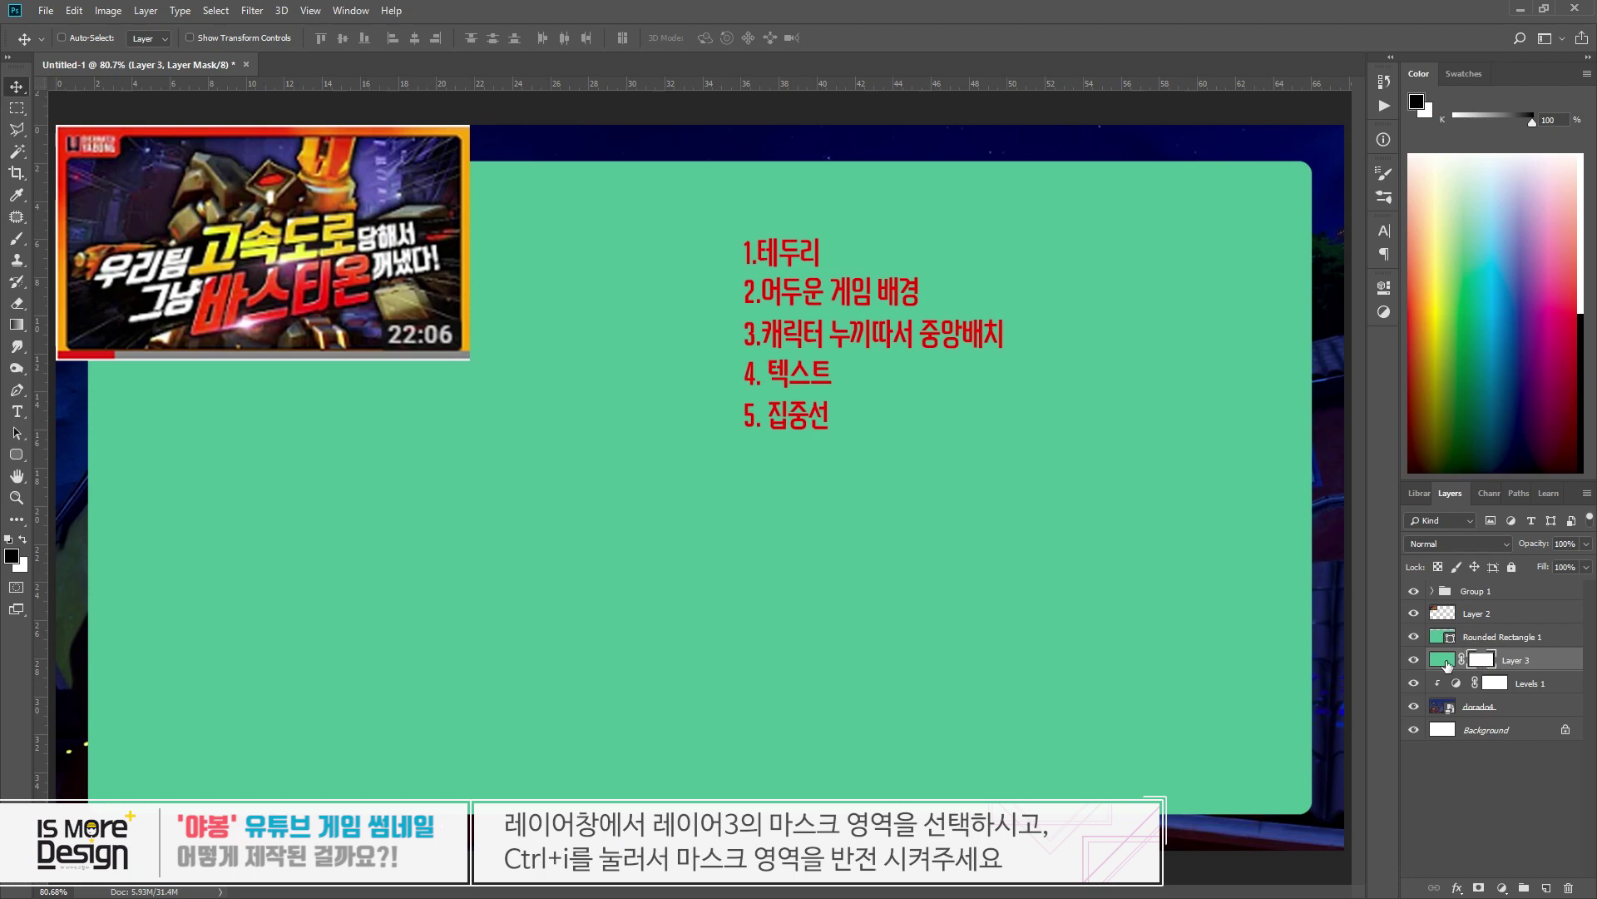
- Invert Layer 3's mask and hide Rounded Rectangle 1 so only a frame around the background is left
click(1437, 659)
click(1471, 662)
key(ctrl+i)
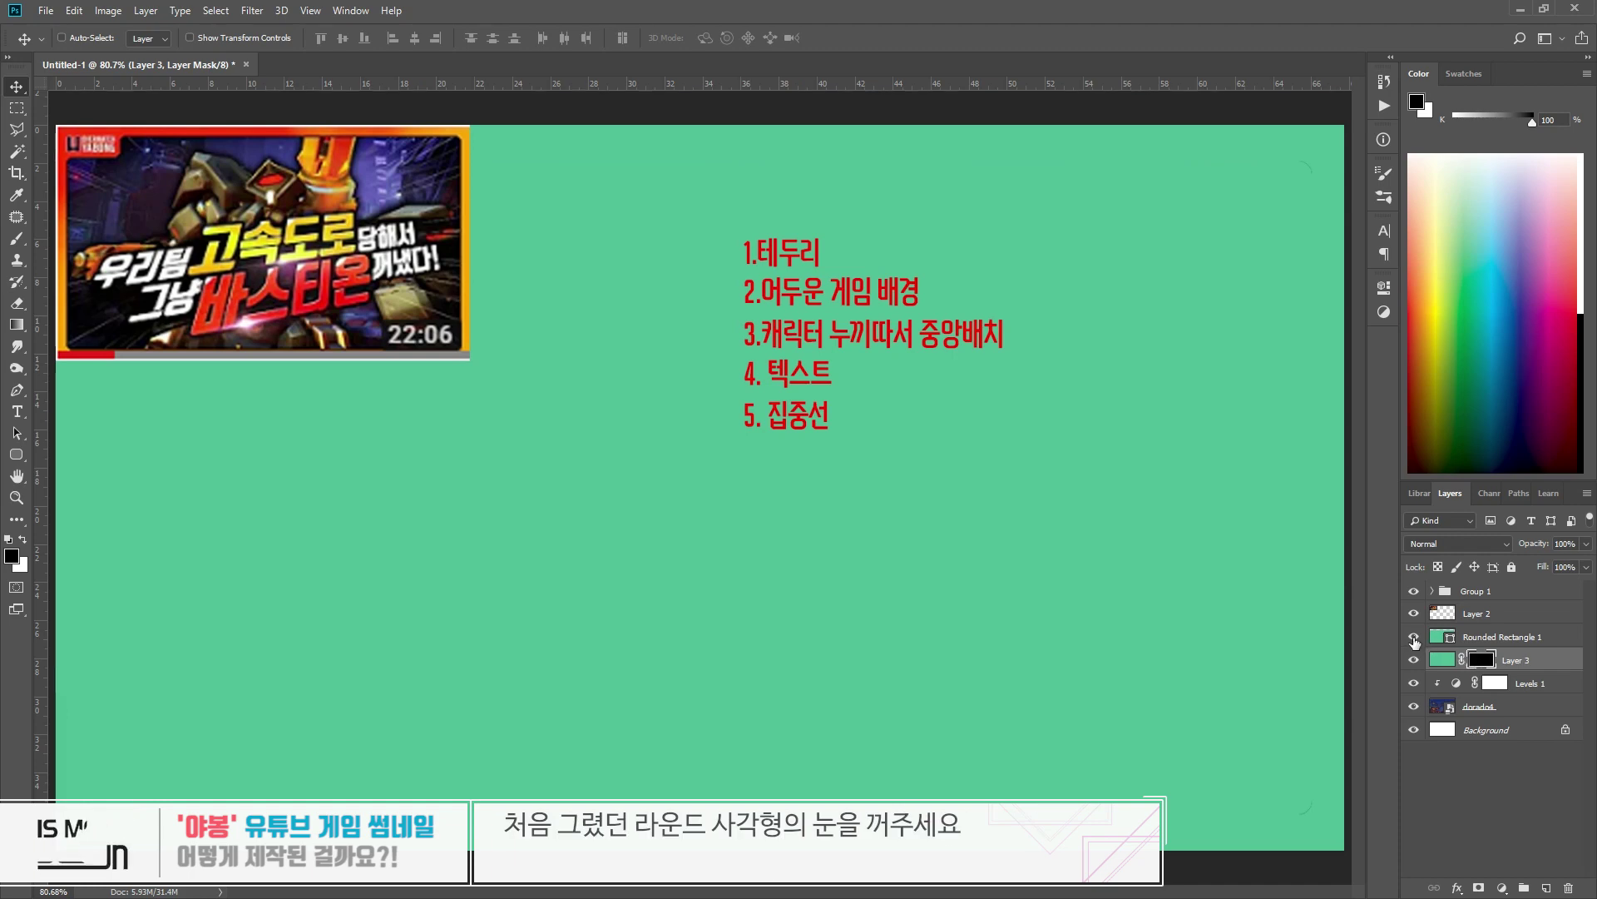
click(1414, 637)
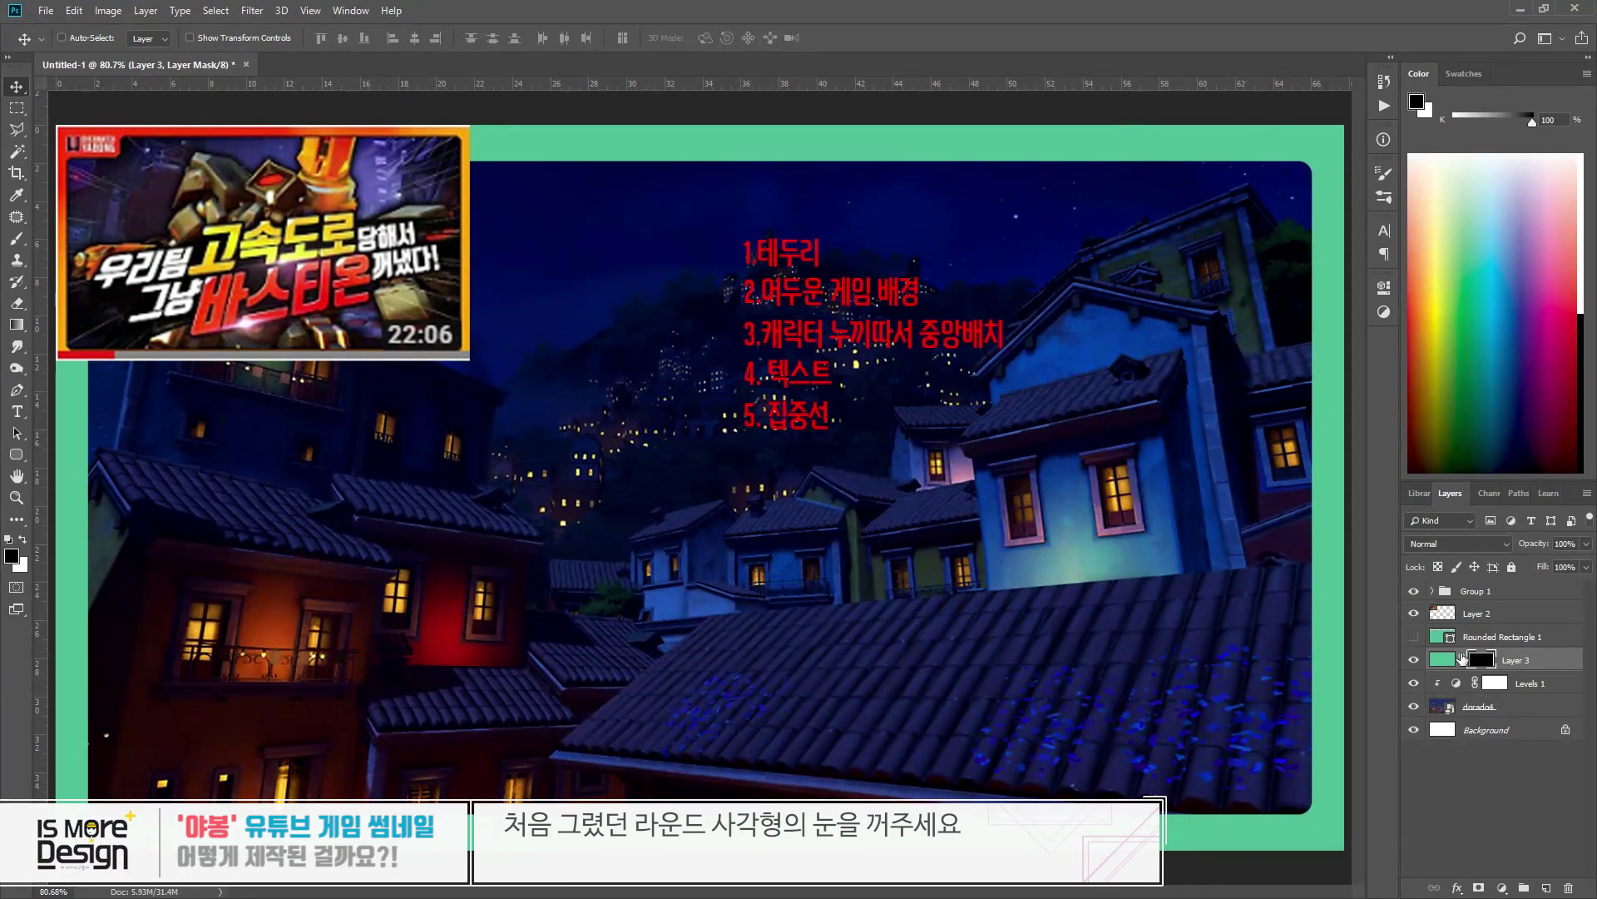
- Add a Gradient Overlay style to Layer 3 and start its gradient from the Foreground to Background preset
click(1549, 660)
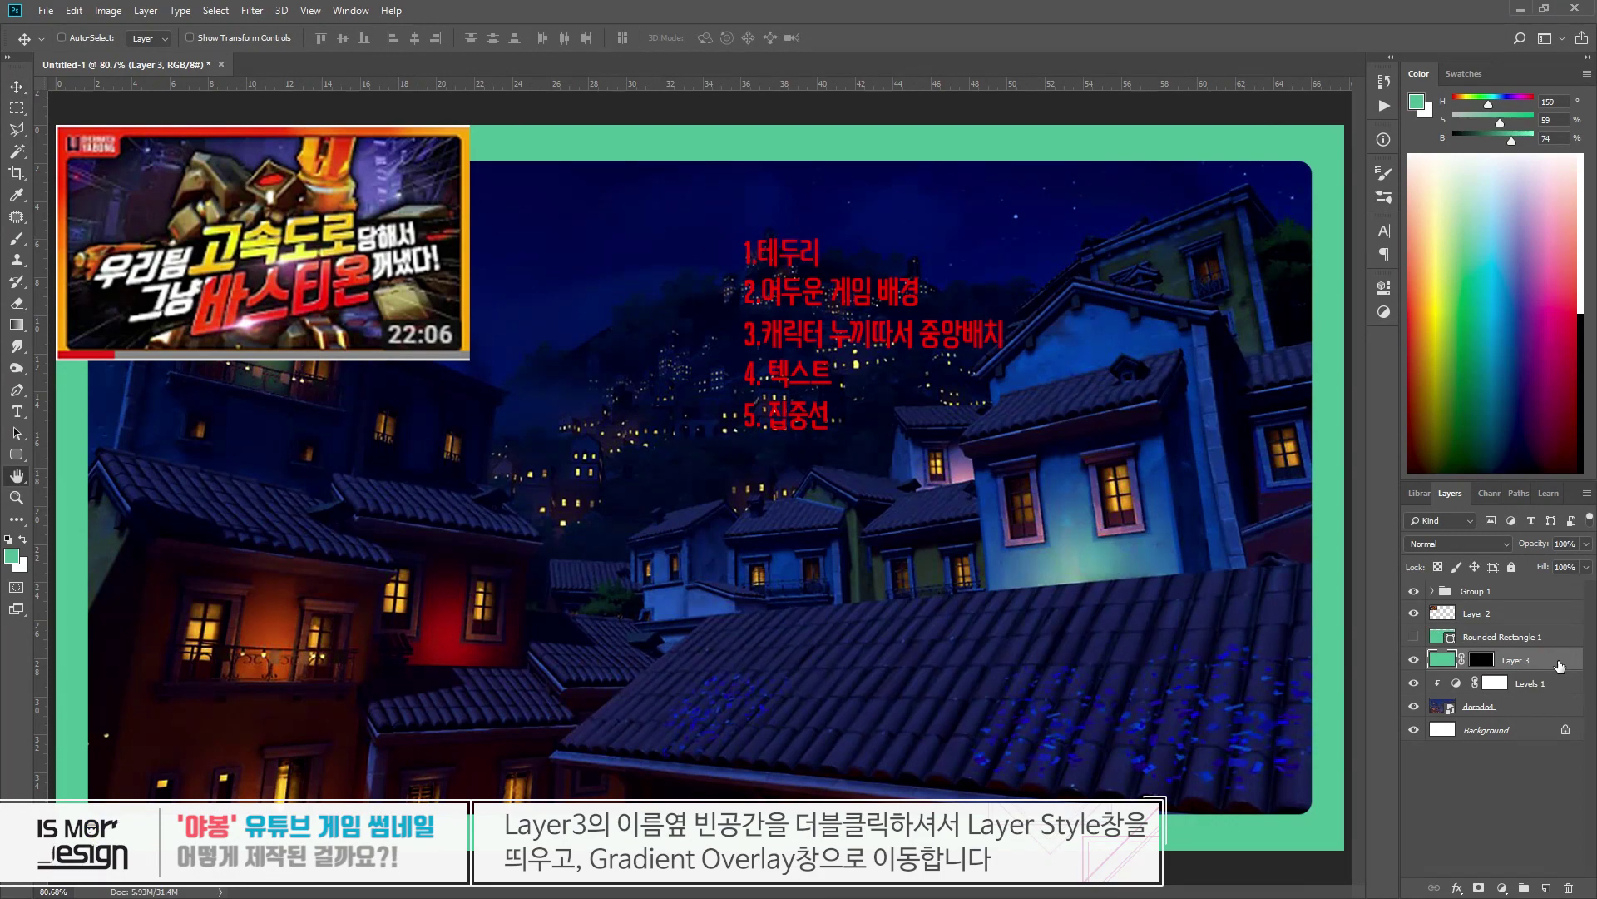
double_click(1558, 661)
click(540, 456)
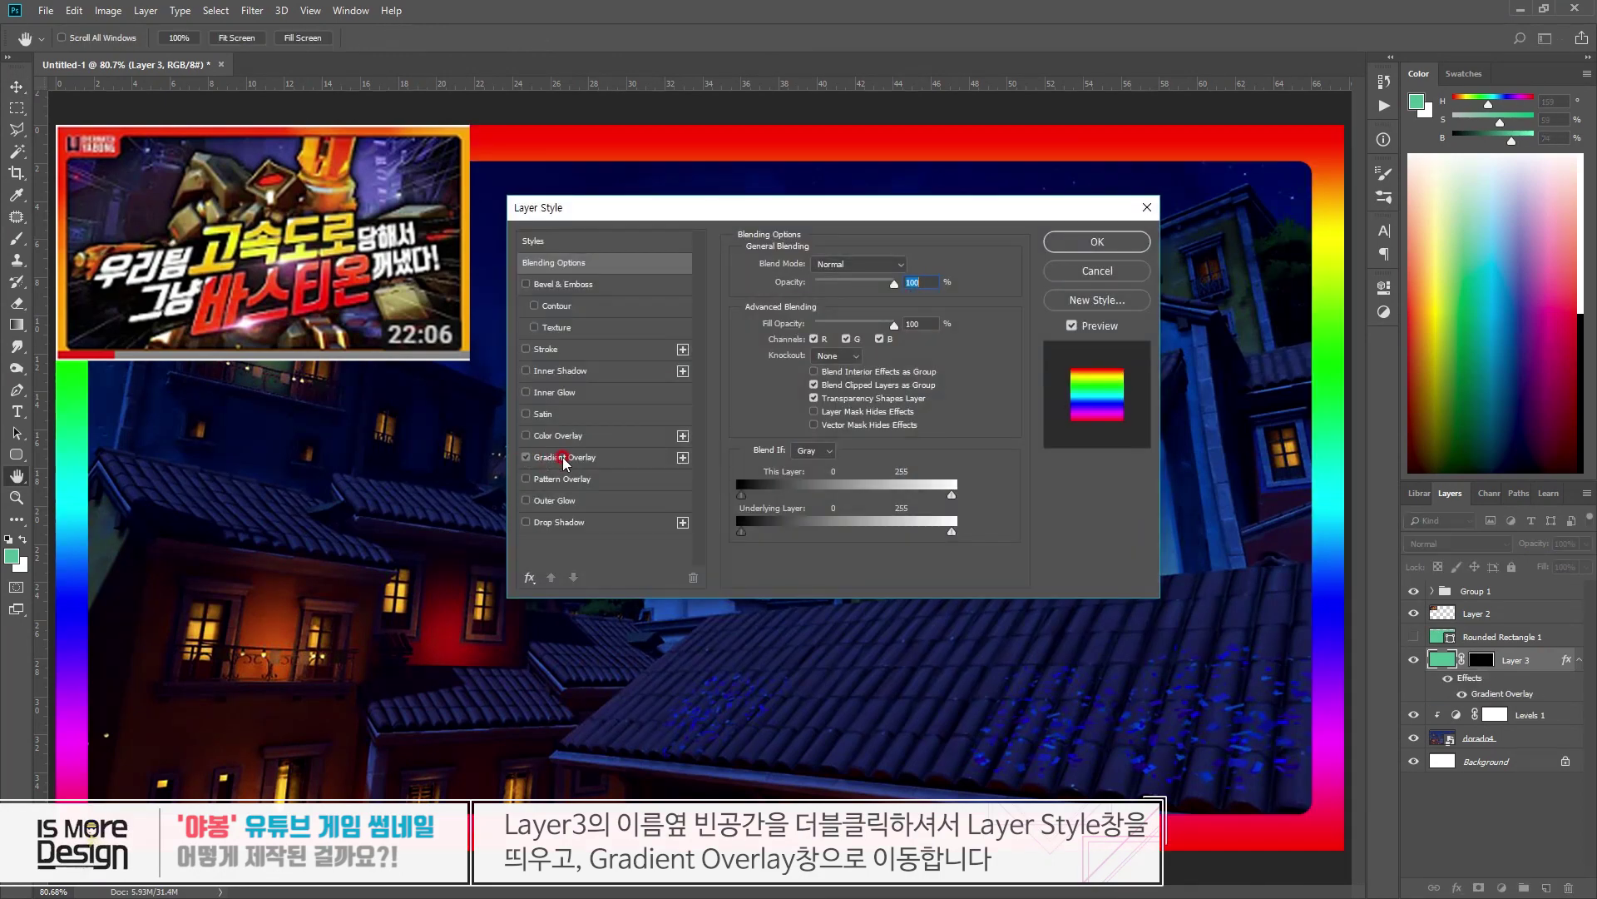
click(570, 457)
click(864, 304)
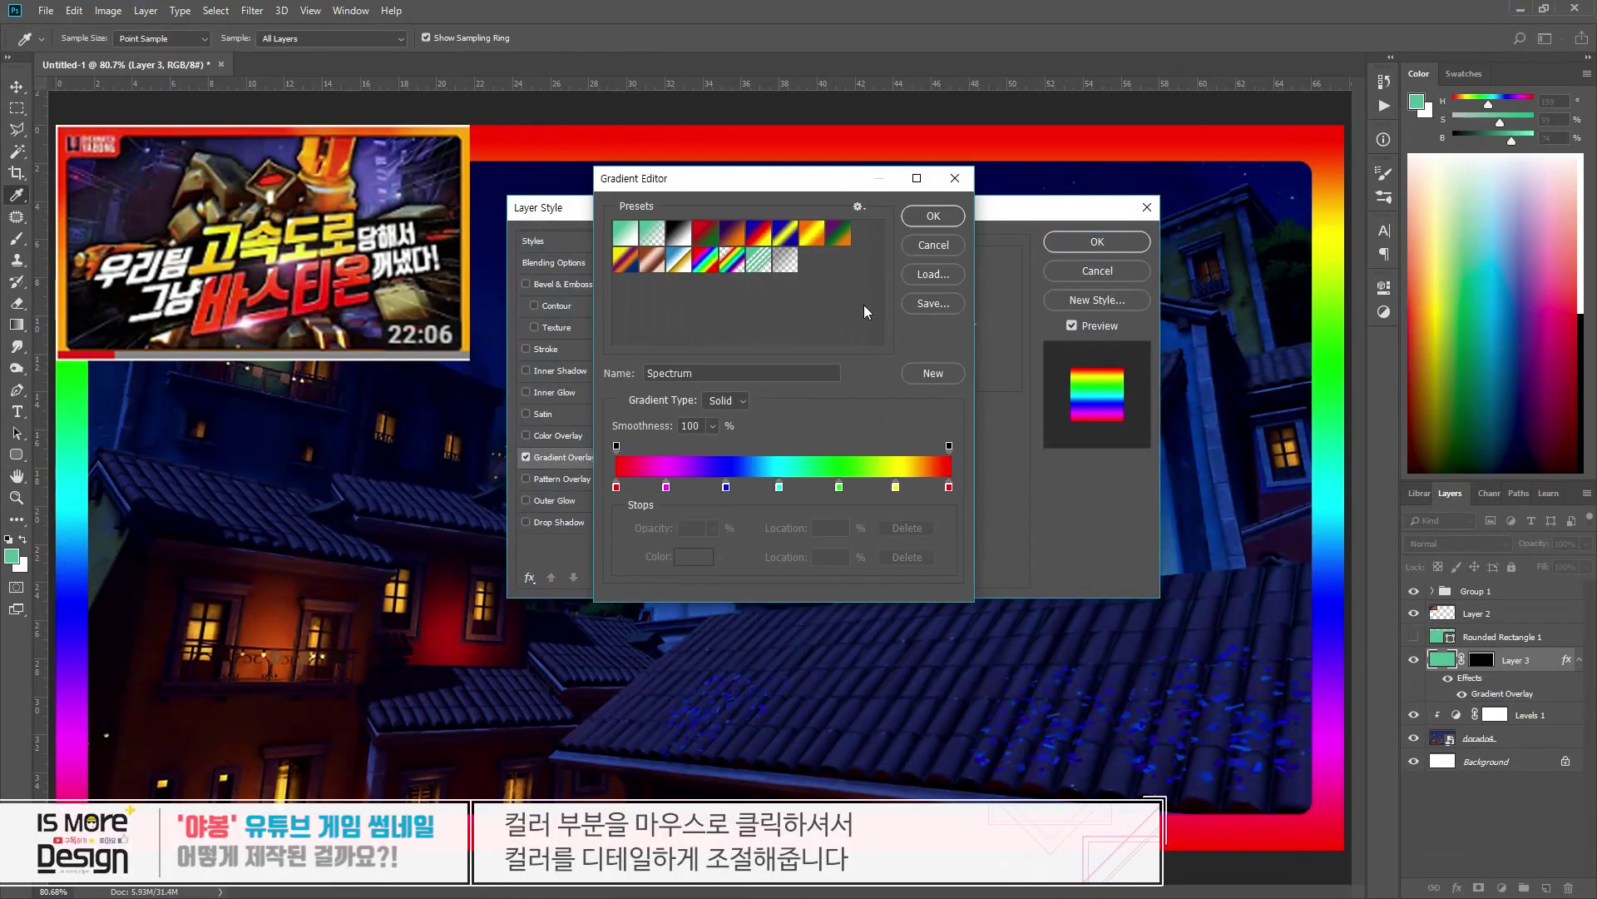
click(625, 233)
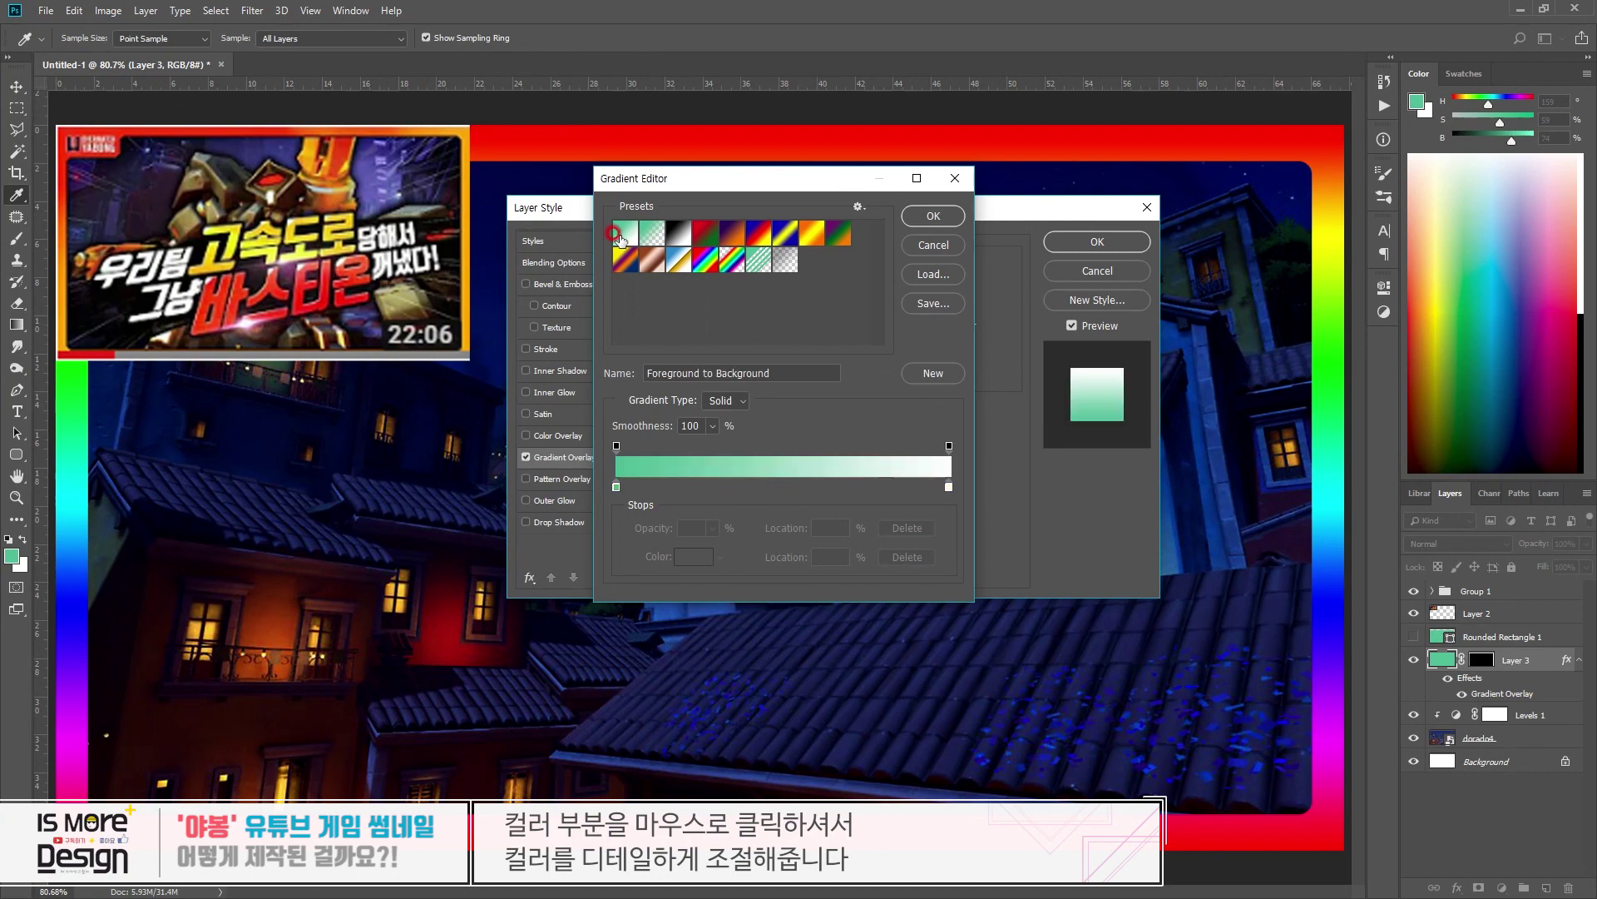
- Recolour the gradient's end stop orange and its start stop red, sampling both colours from the reference thumbnail's border
click(618, 447)
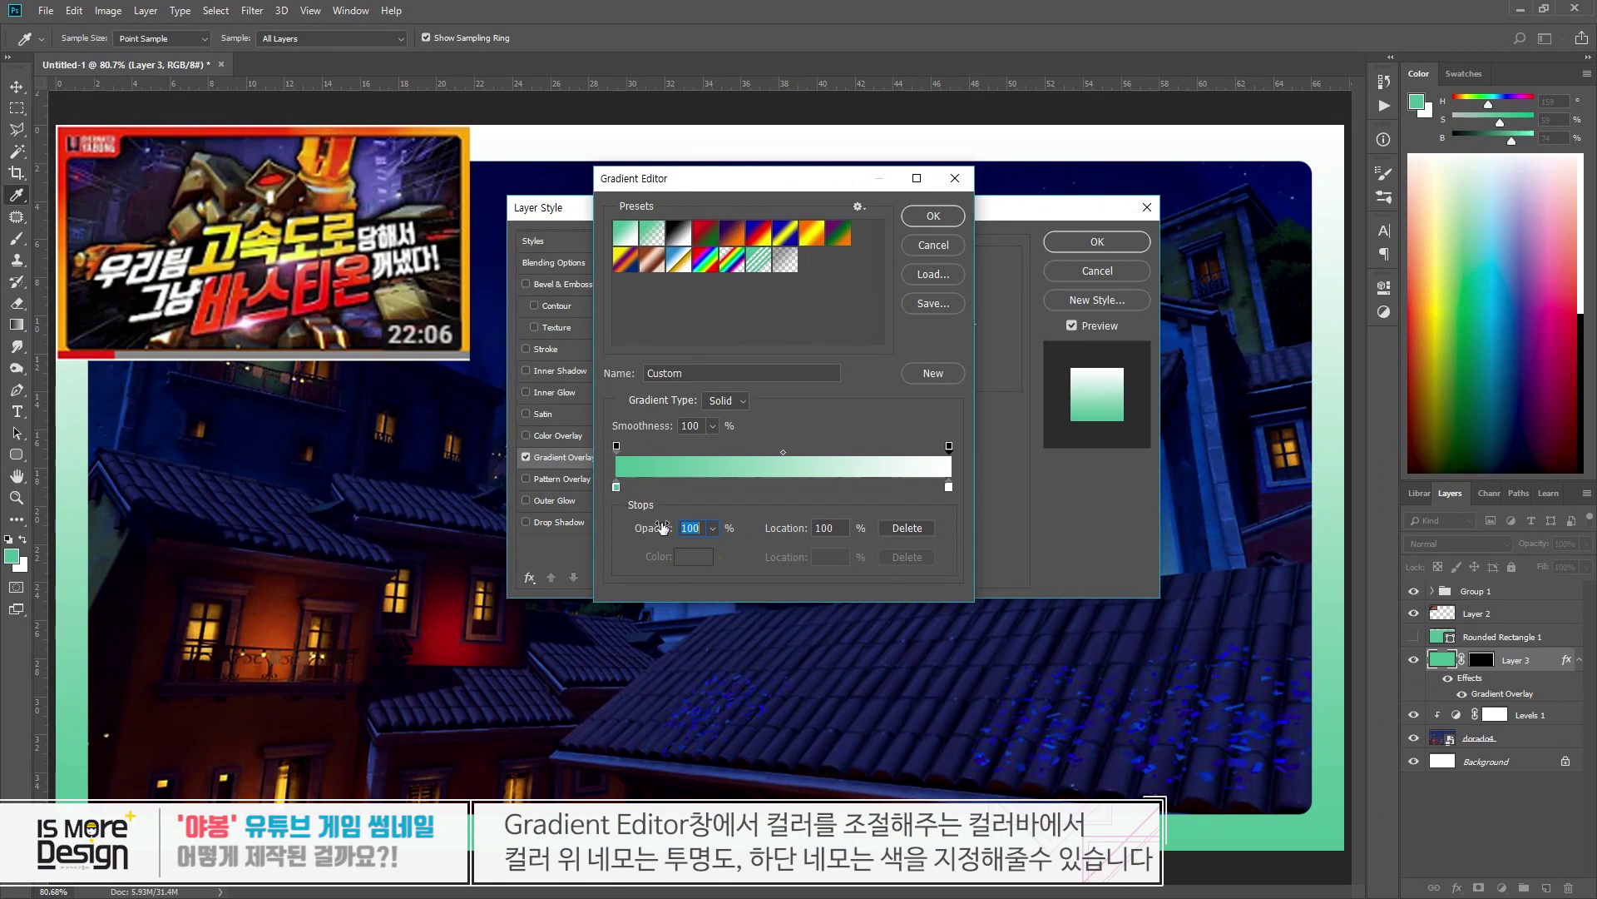
click(616, 486)
click(949, 487)
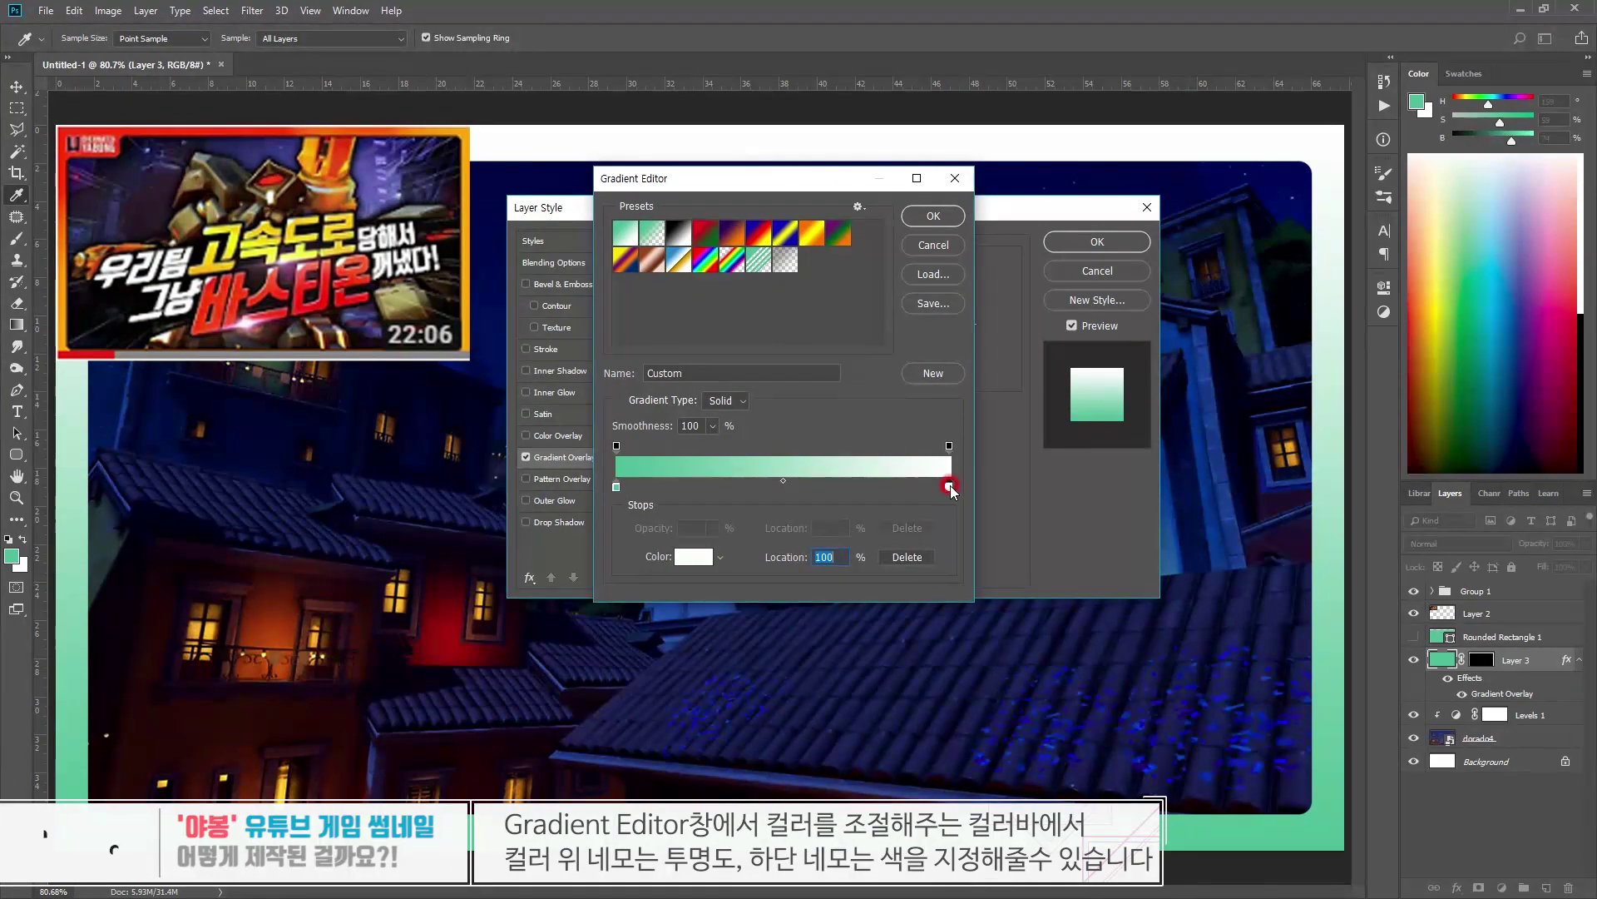
click(238, 250)
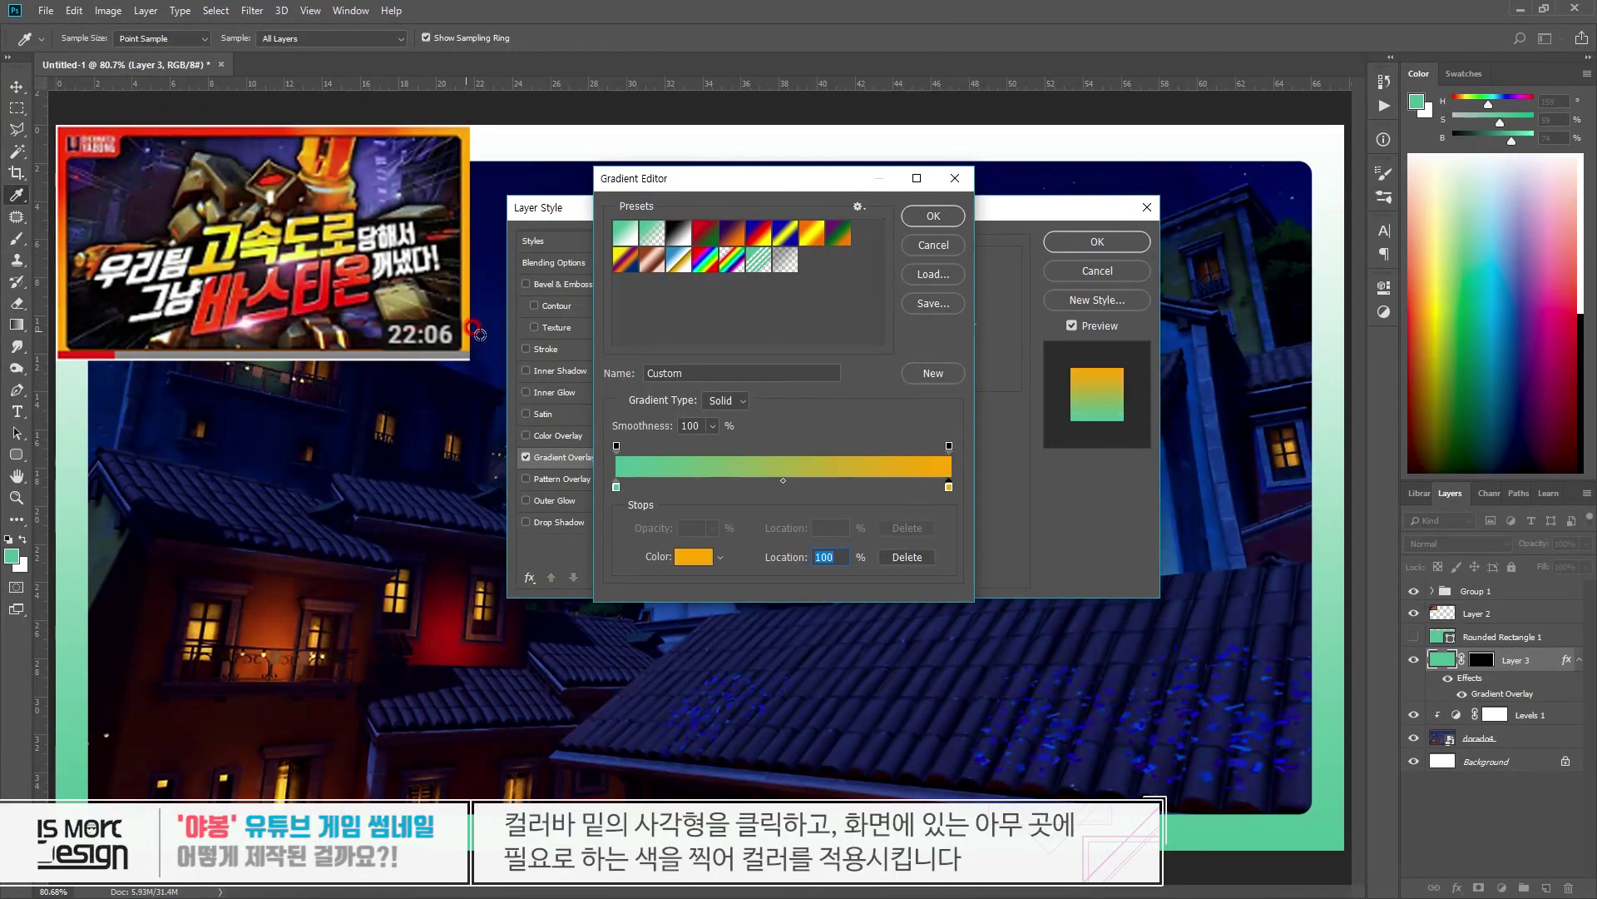
click(617, 489)
click(69, 129)
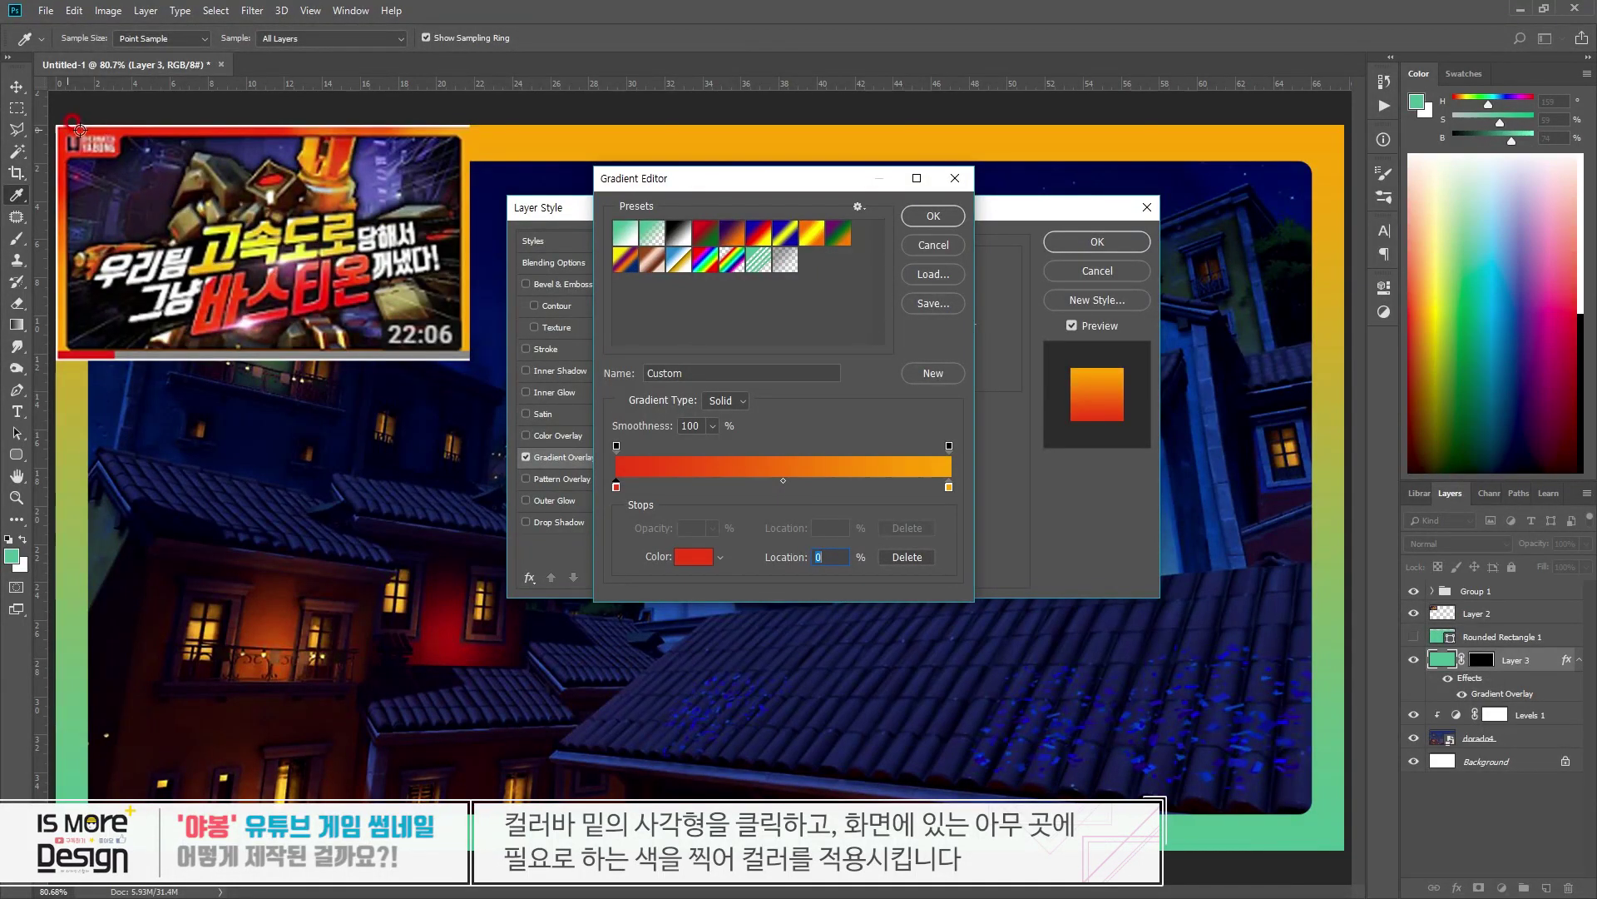
click(933, 217)
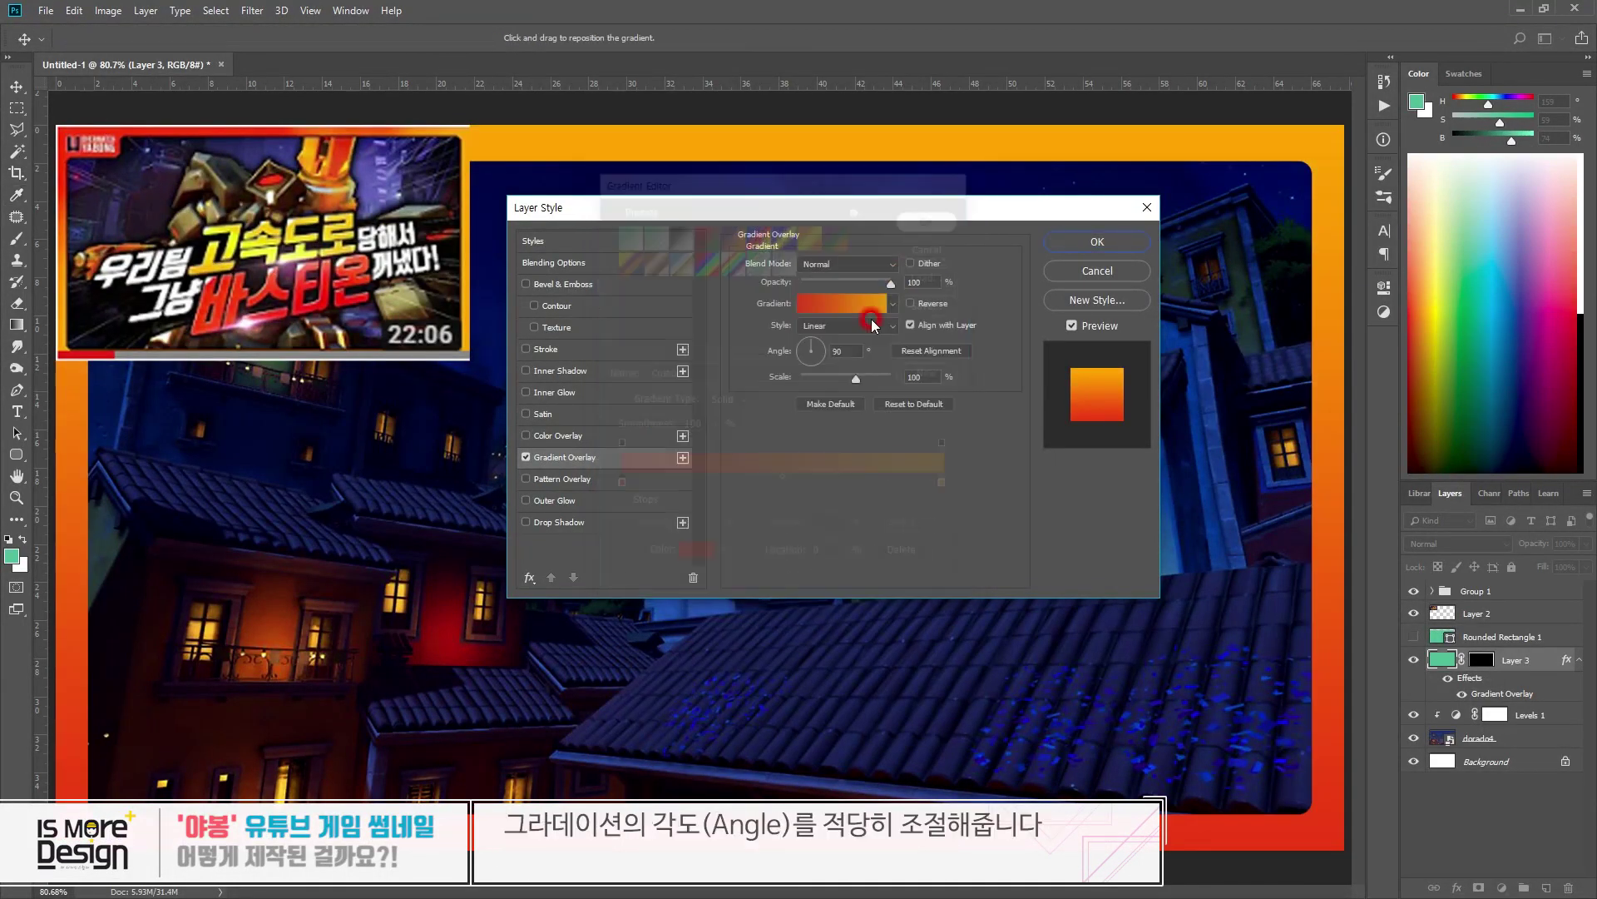
- Set the gradient overlay's angle to -45° and apply the layer style
click(805, 344)
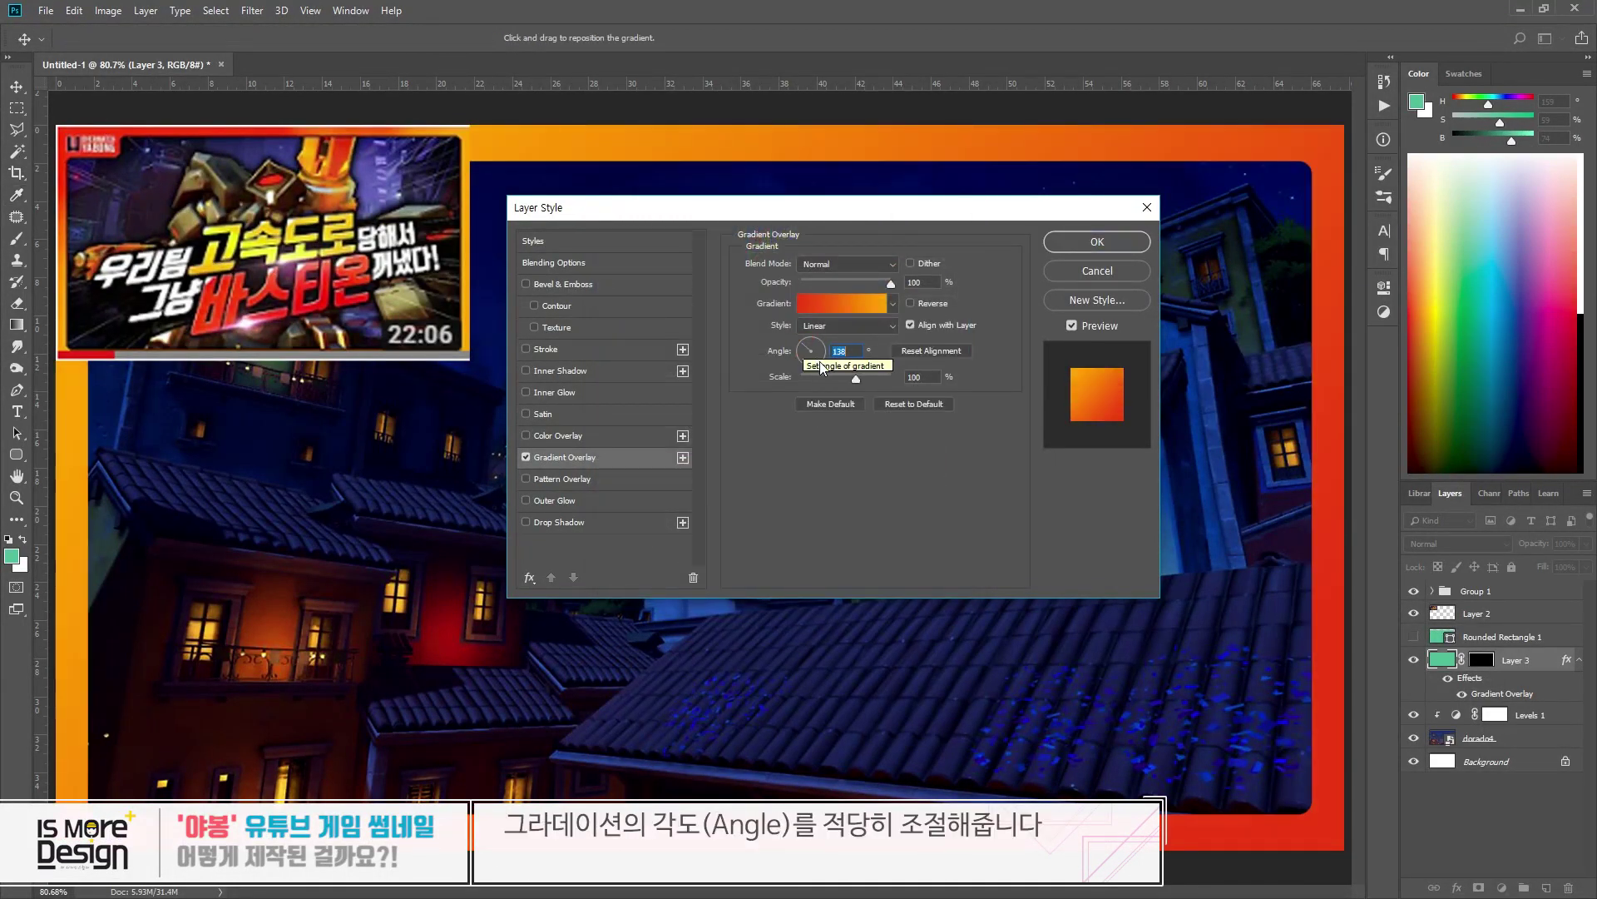
click(820, 363)
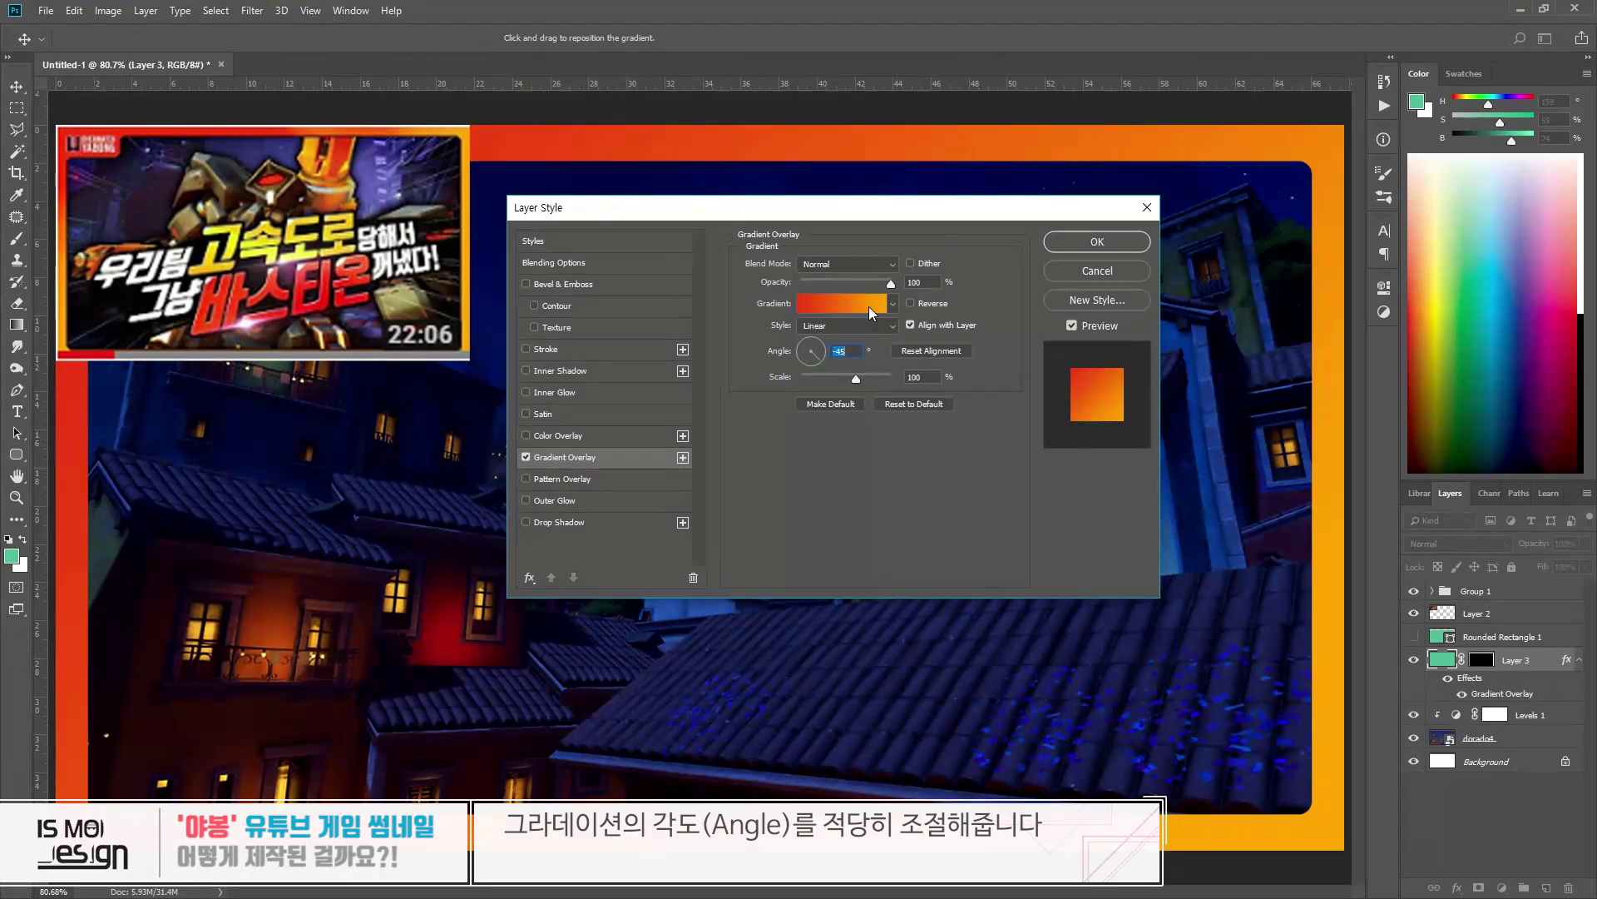
click(1097, 241)
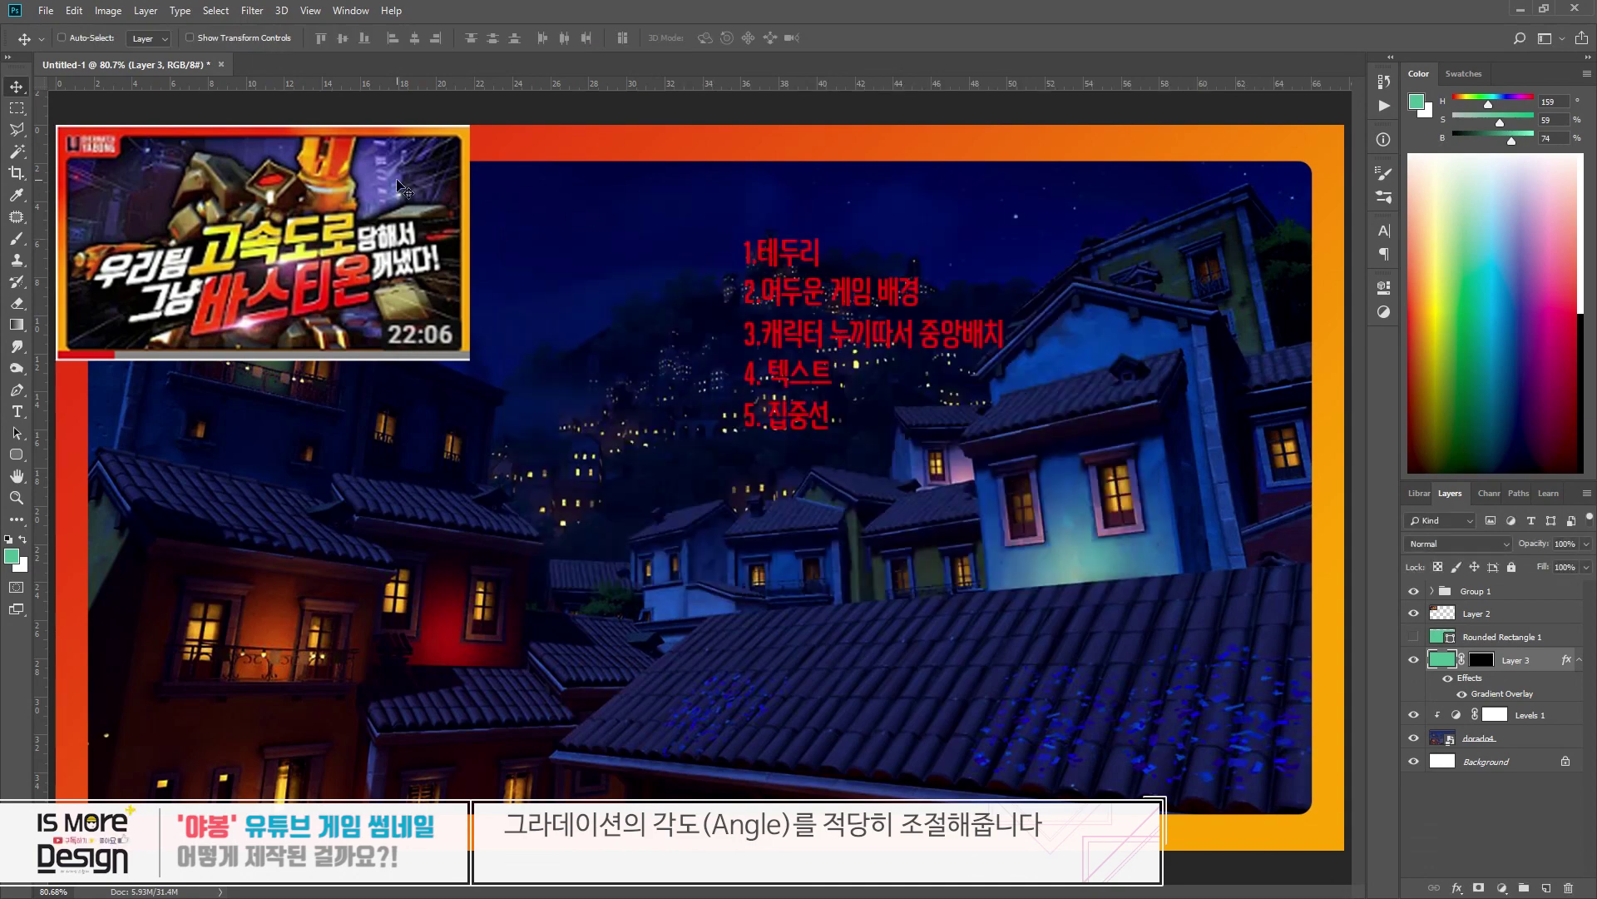
- Move the reference thumbnail off the canvas corner and draw a rounded rectangle tag there, about 317 × 103 px with 20 px radii
drag(77, 181, 285, 326)
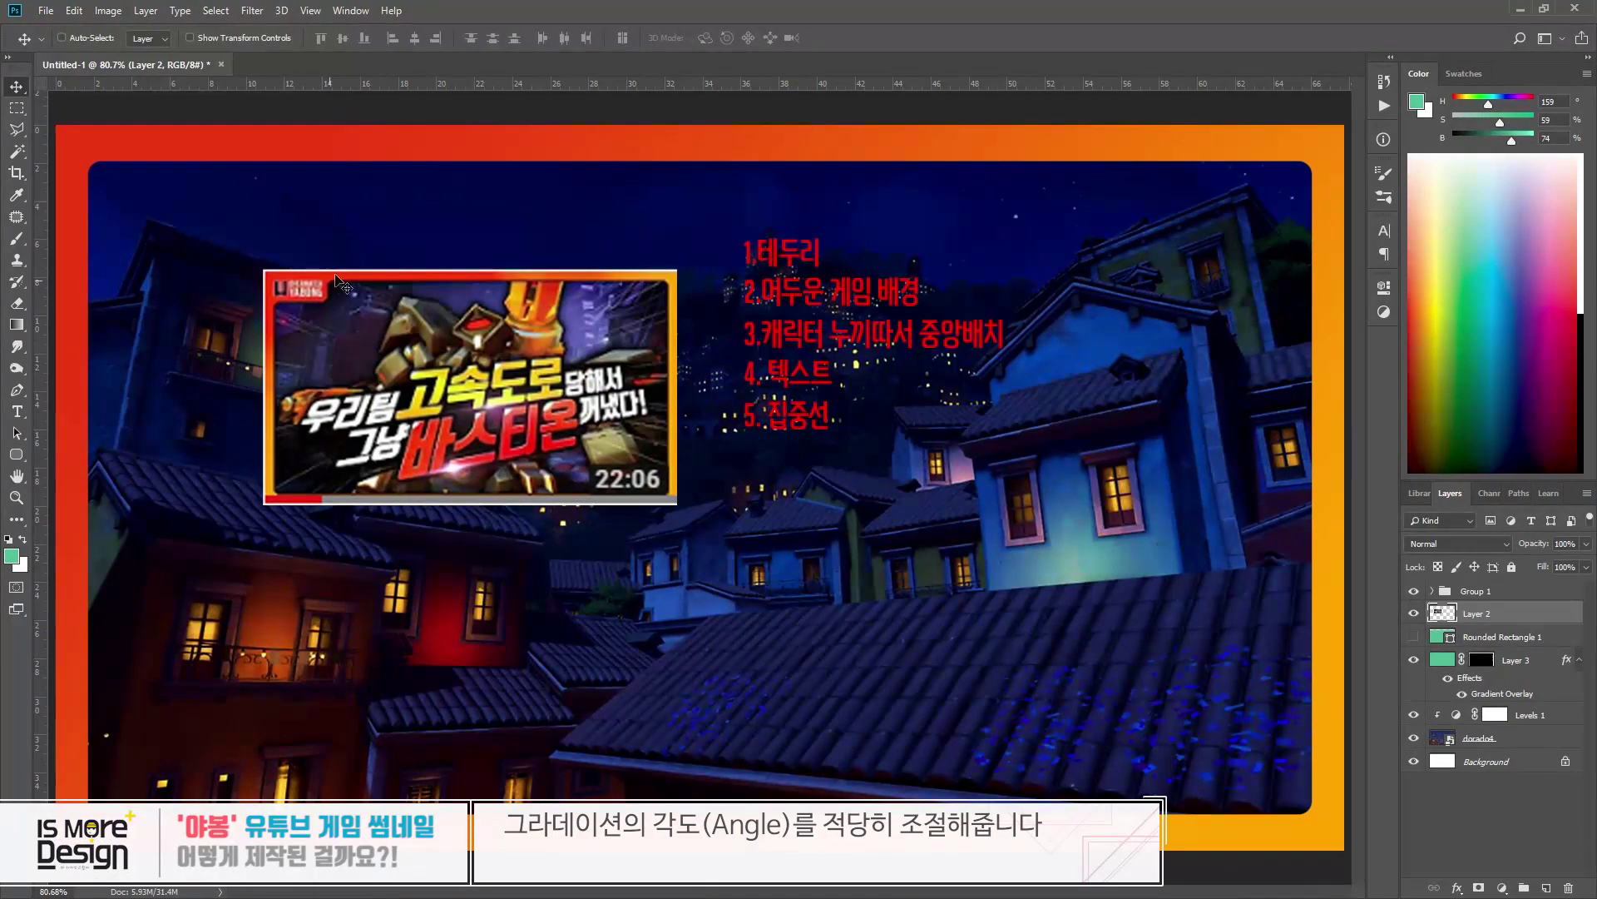
key(u)
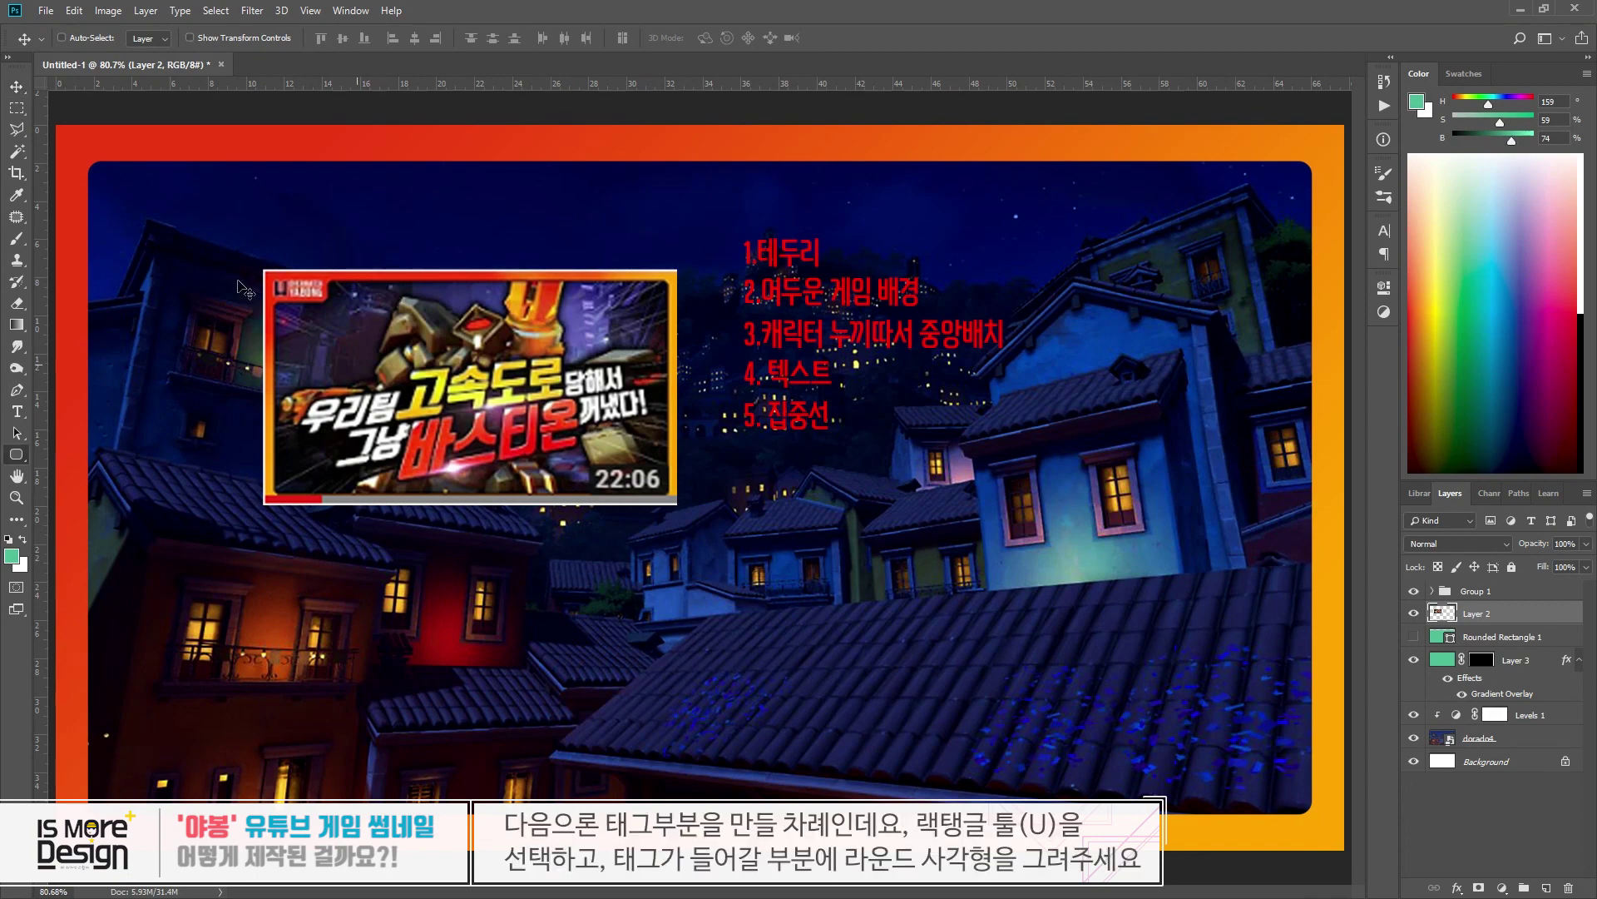
drag(16, 456, 75, 469)
drag(69, 149, 280, 216)
key(v)
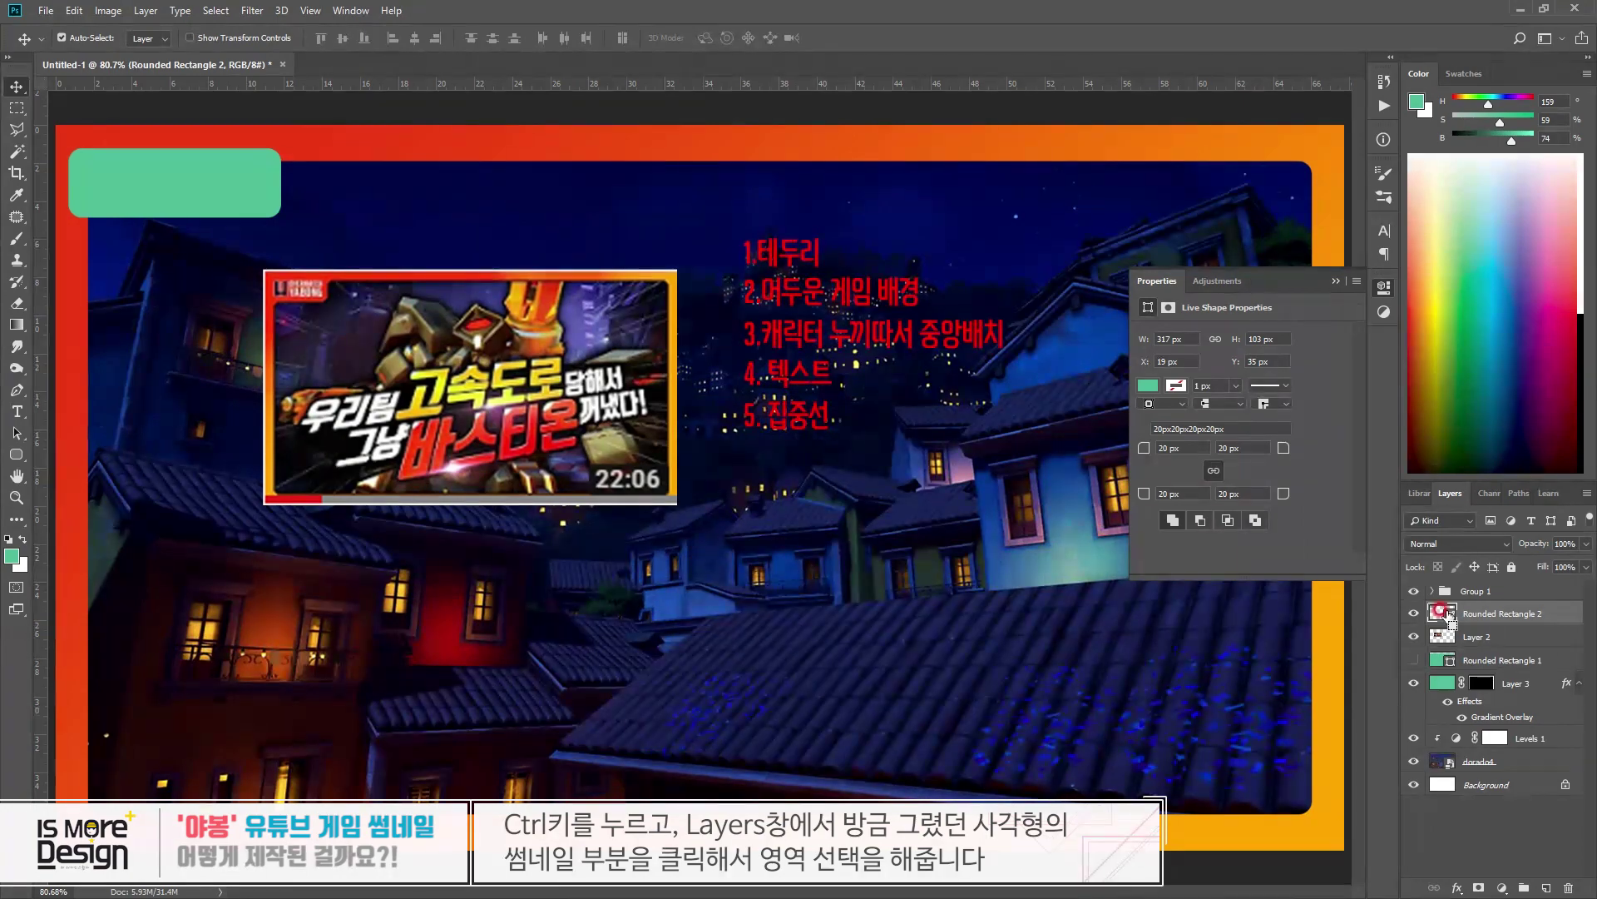
- Load the tag rectangle as a selection, fill it with white in Layer 3's mask, and return to the normal image view
ctrl+click(1444, 614)
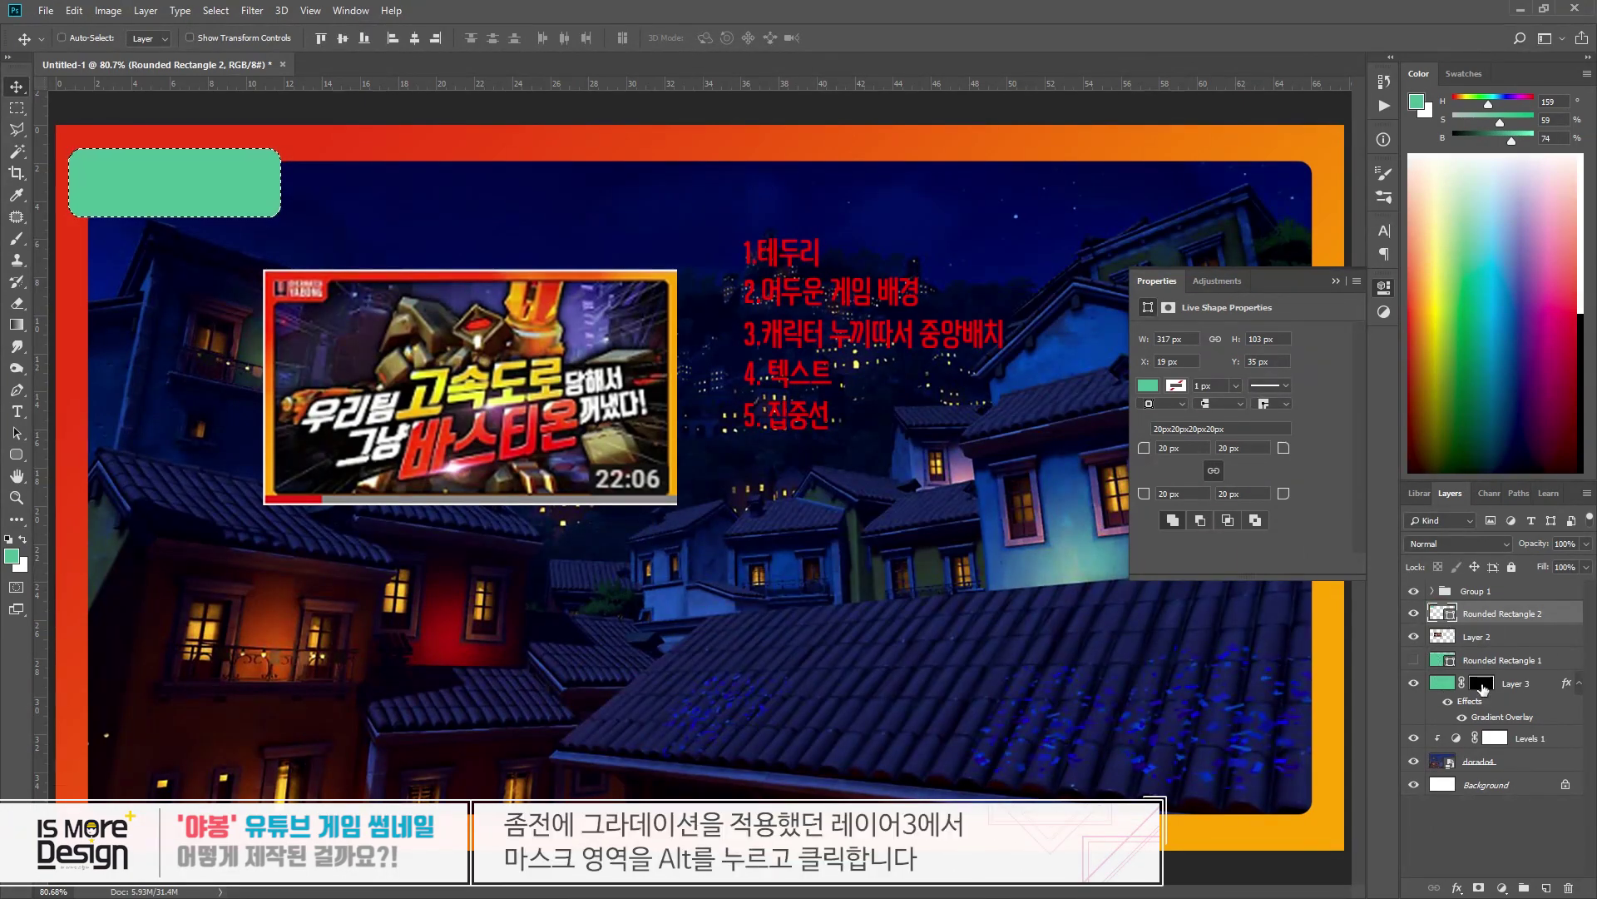
click(1482, 686)
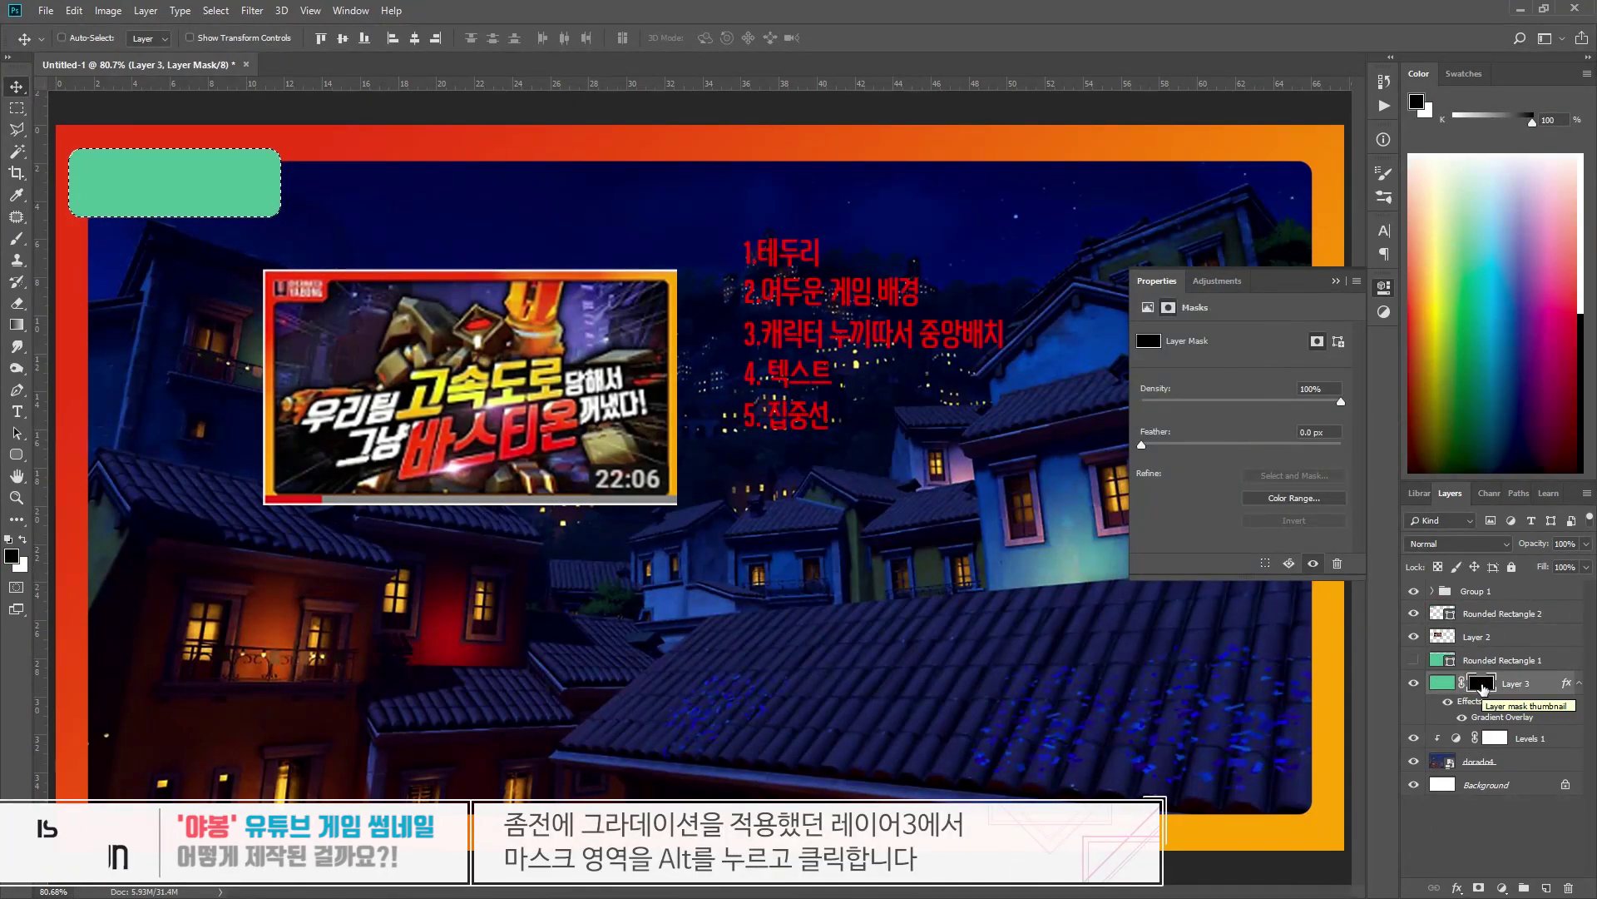
alt+click(1482, 686)
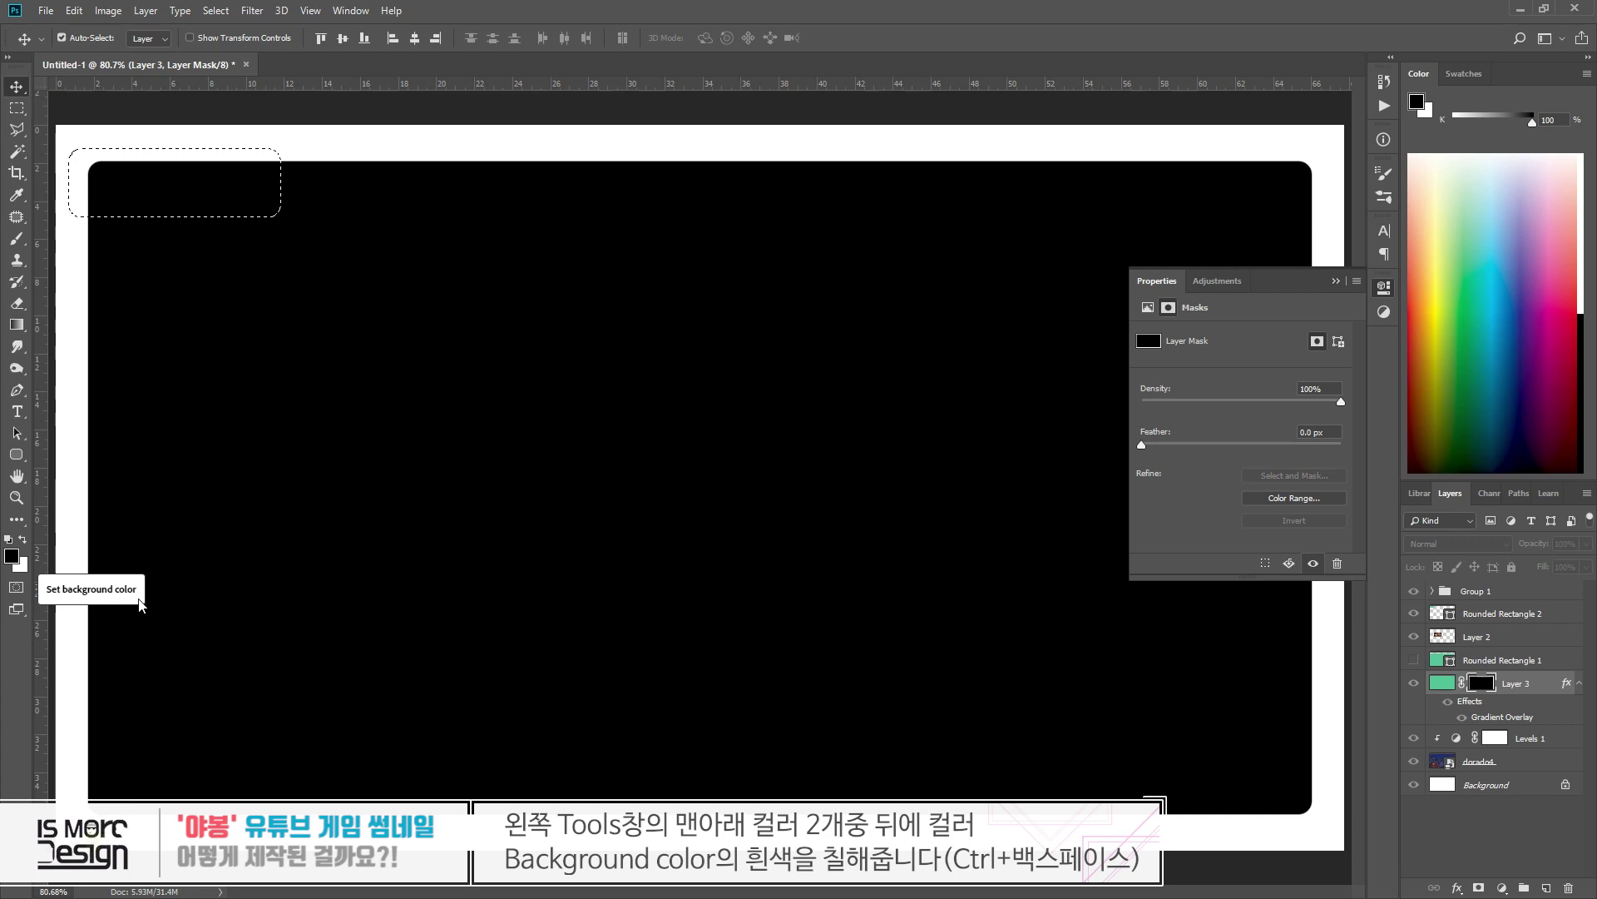
key(ctrl)
key(ctrl+BackSpace)
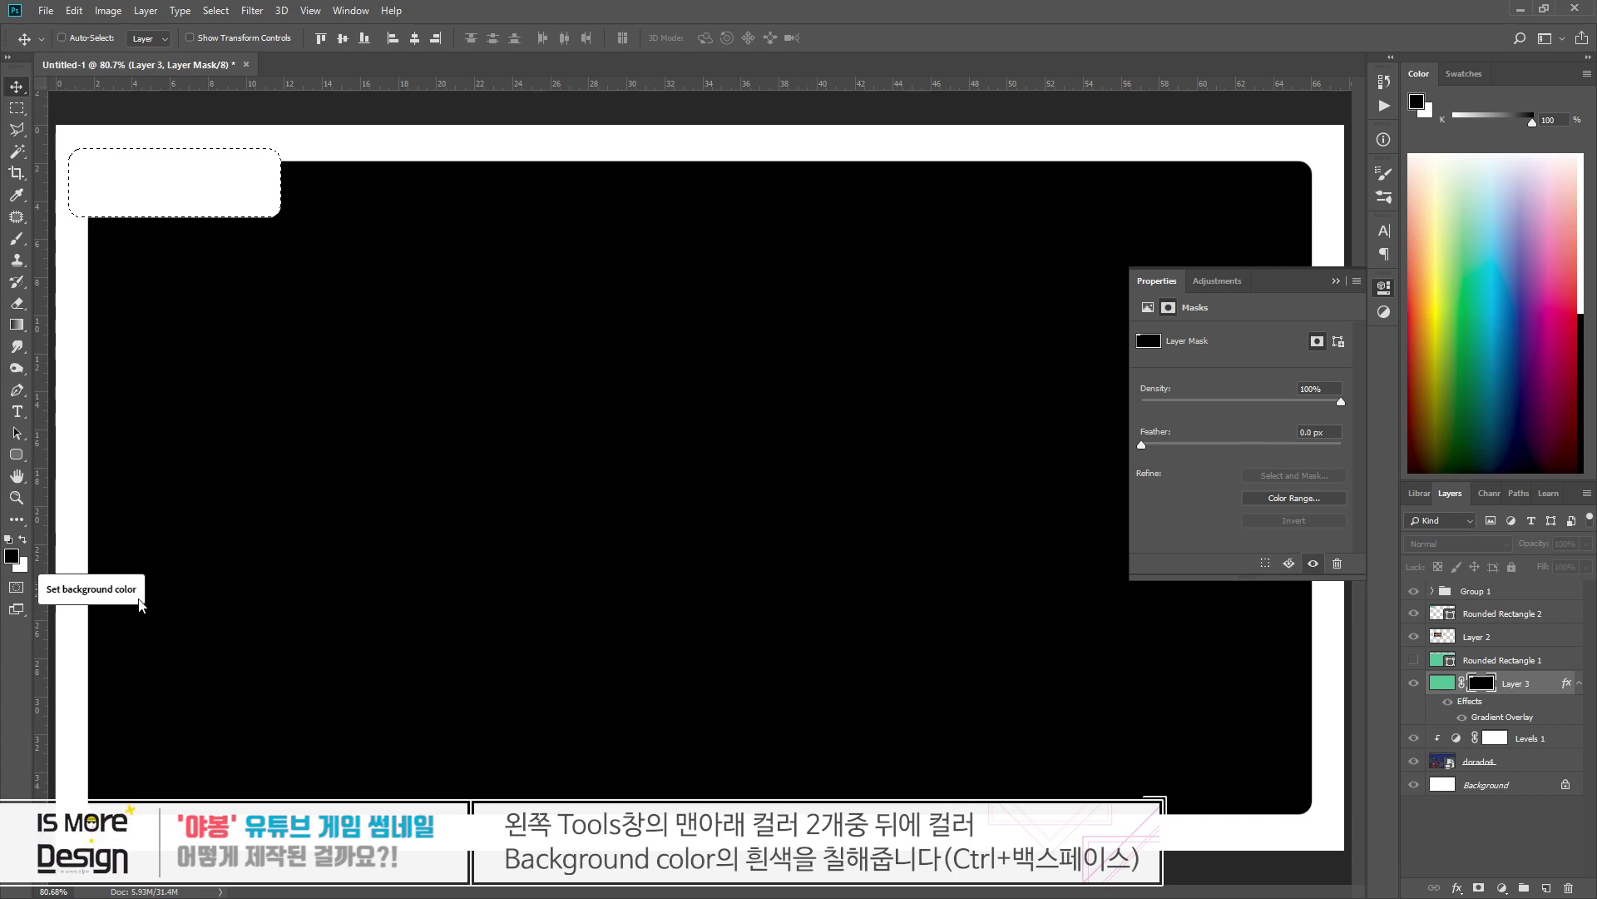
click(1442, 684)
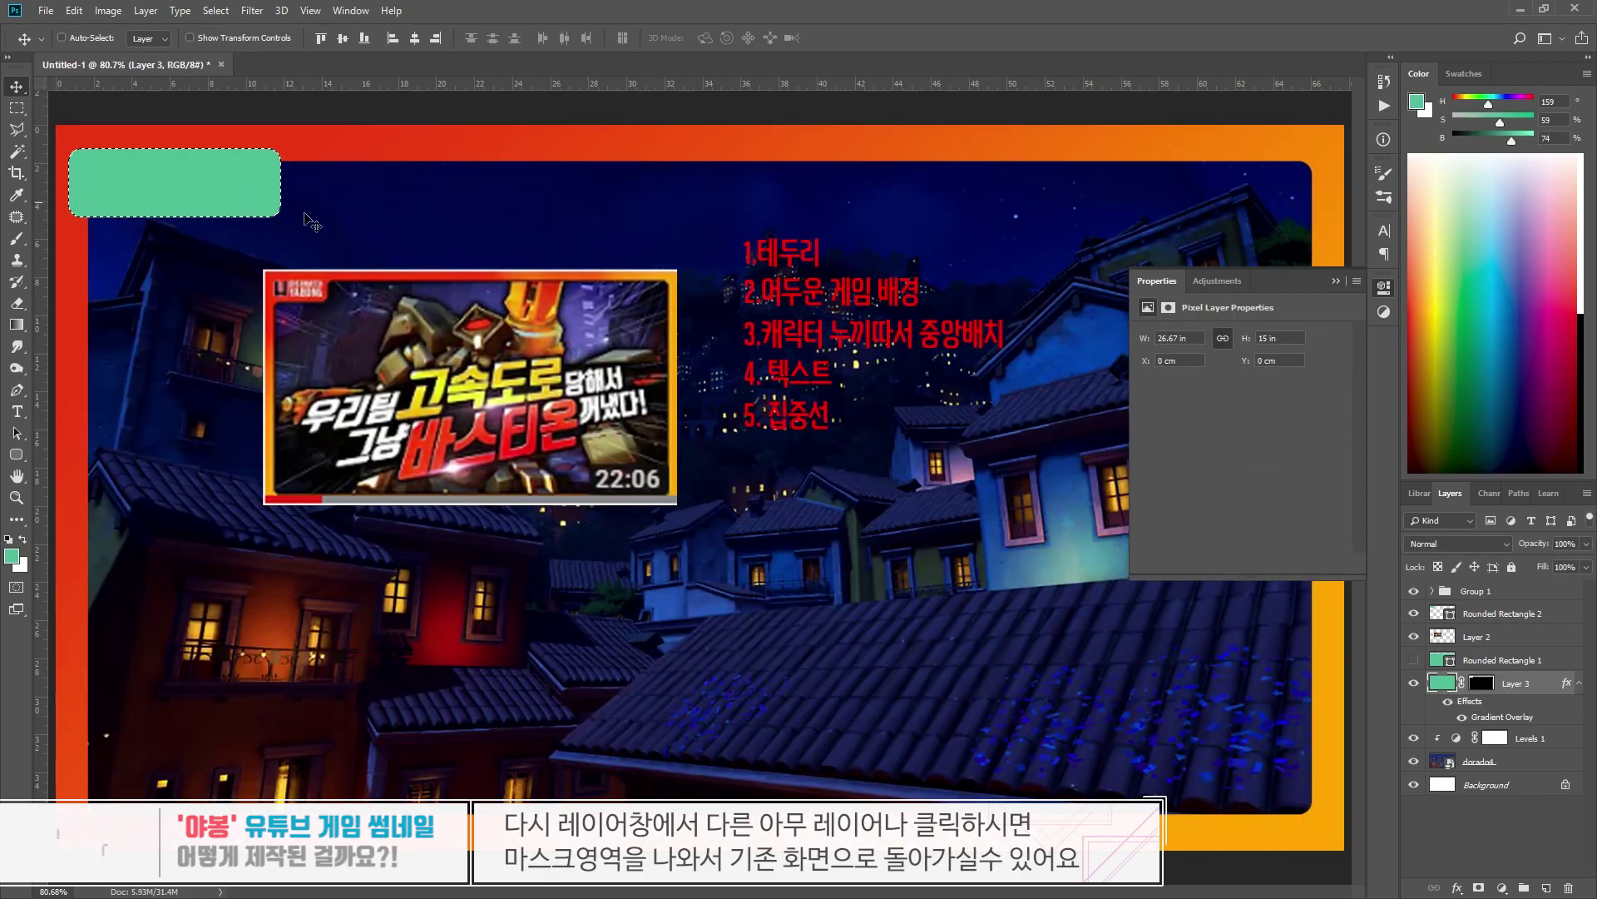
- Hide the green Rounded Rectangle 2 tag shape and clear the selection
click(1413, 659)
click(1414, 613)
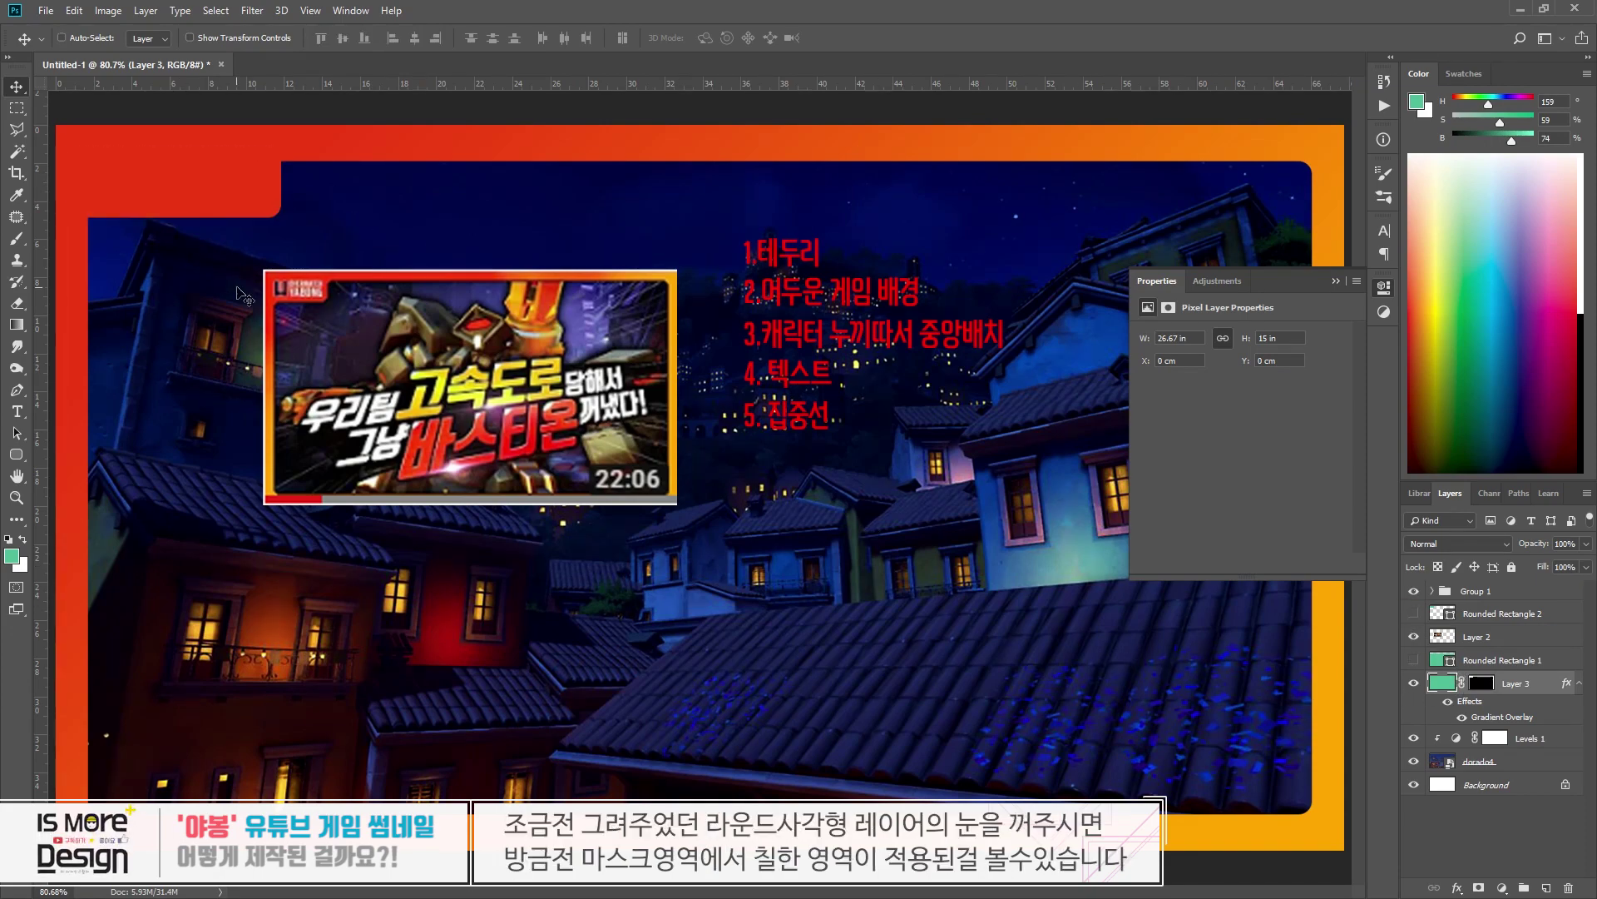
key(ctrl)
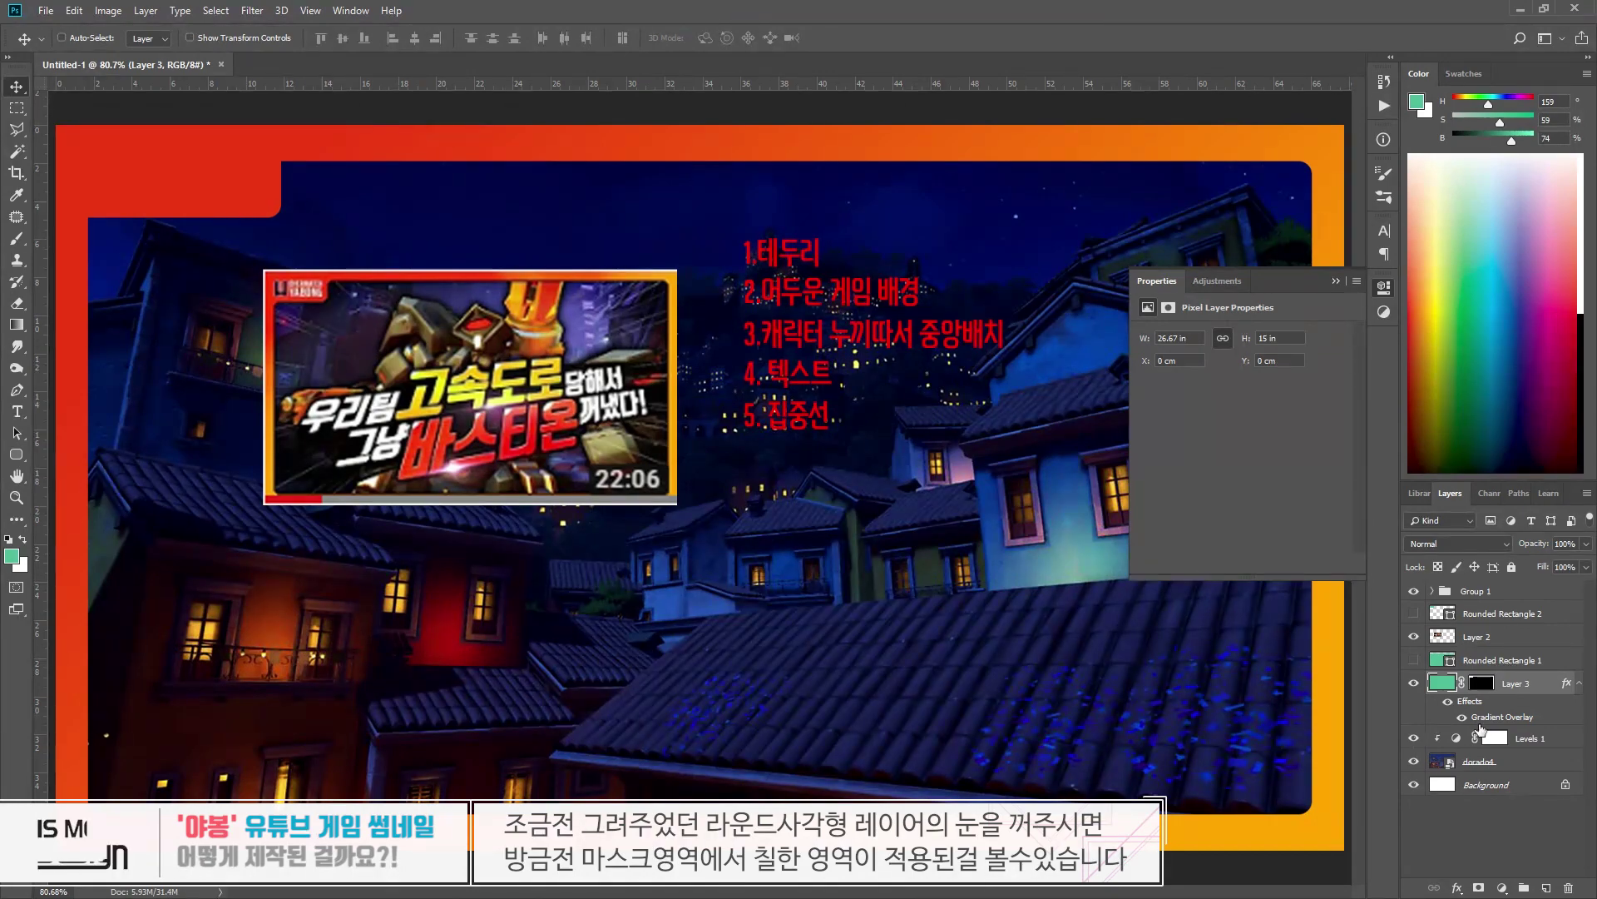
- Draw a 100 × 100 px rounded square with 20 px radii and move it against the tag's right end, below the border's top edge
key(u)
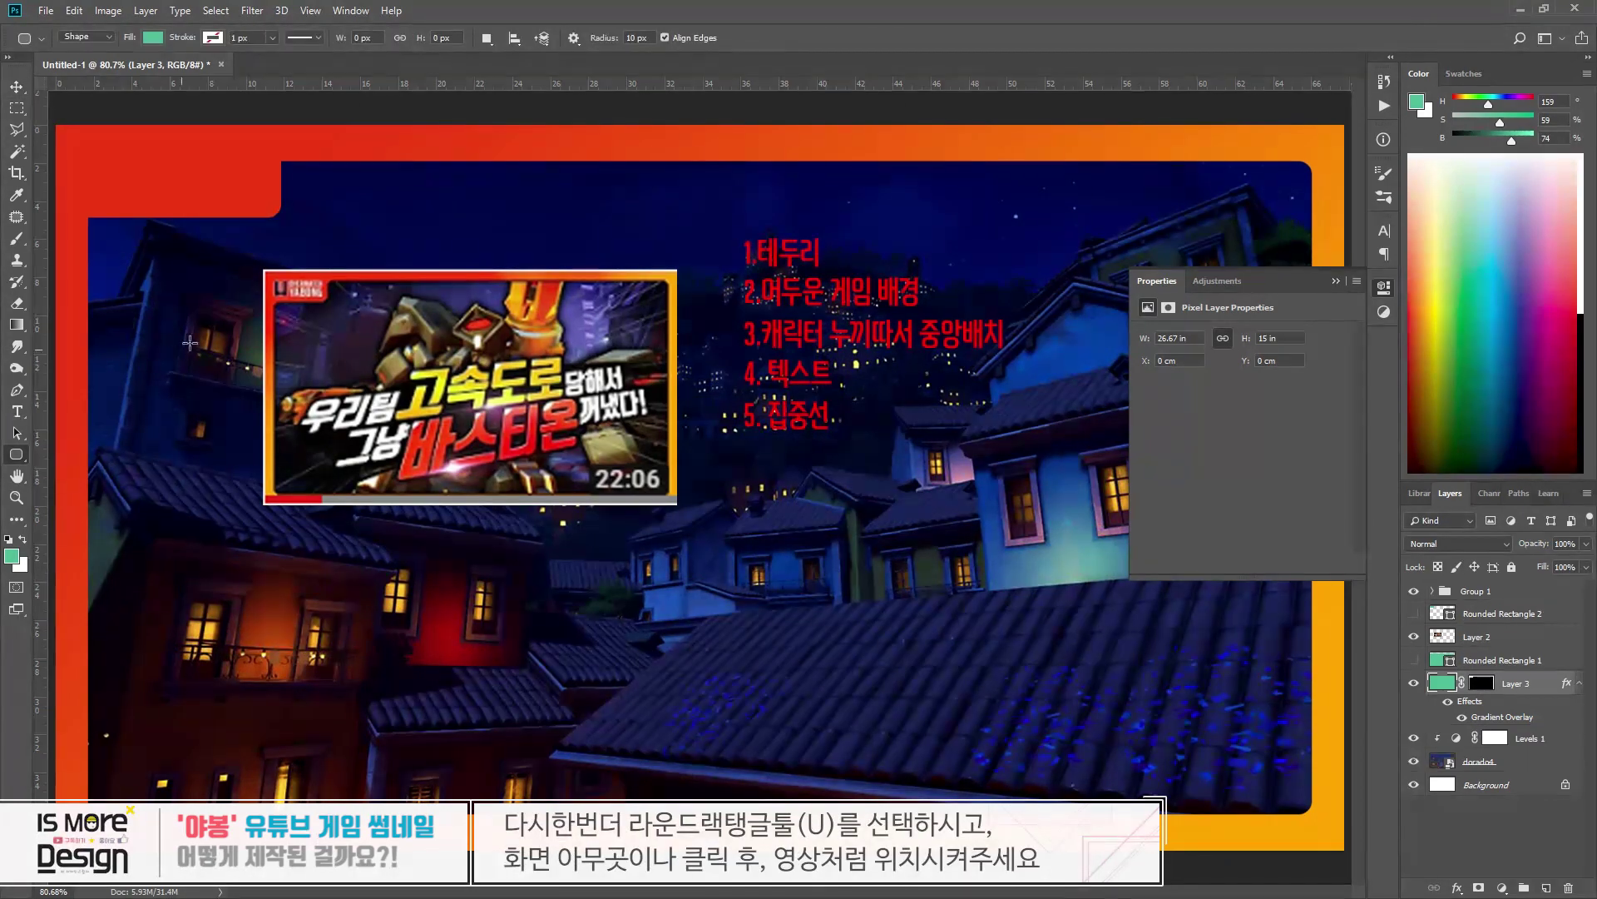
click(407, 244)
key(Return)
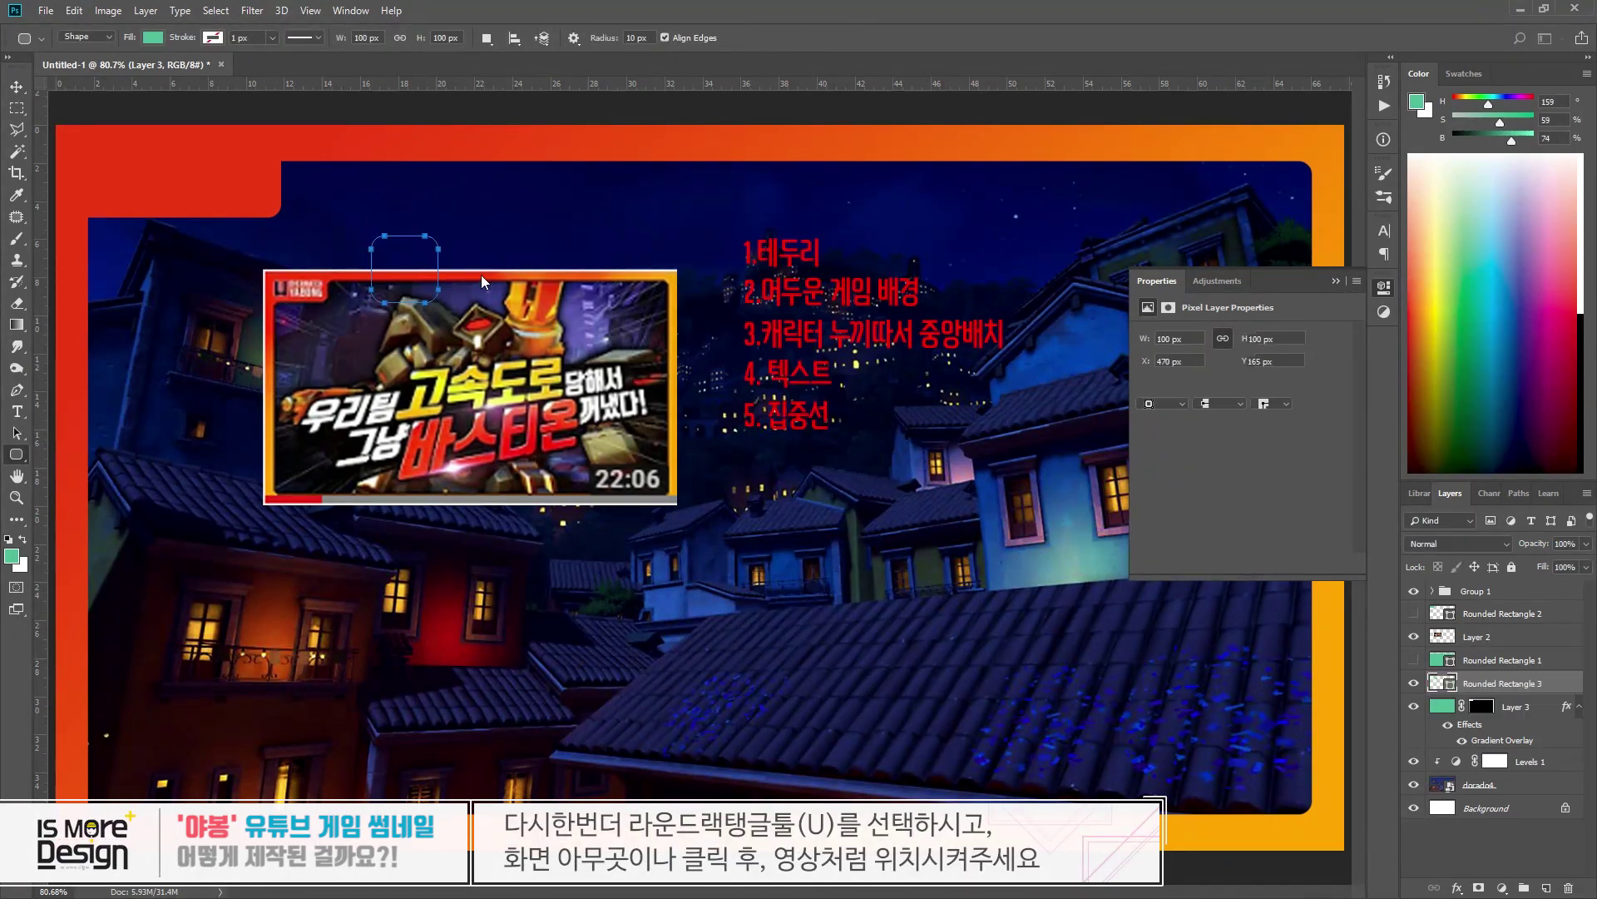
key(v)
drag(407, 259, 318, 192)
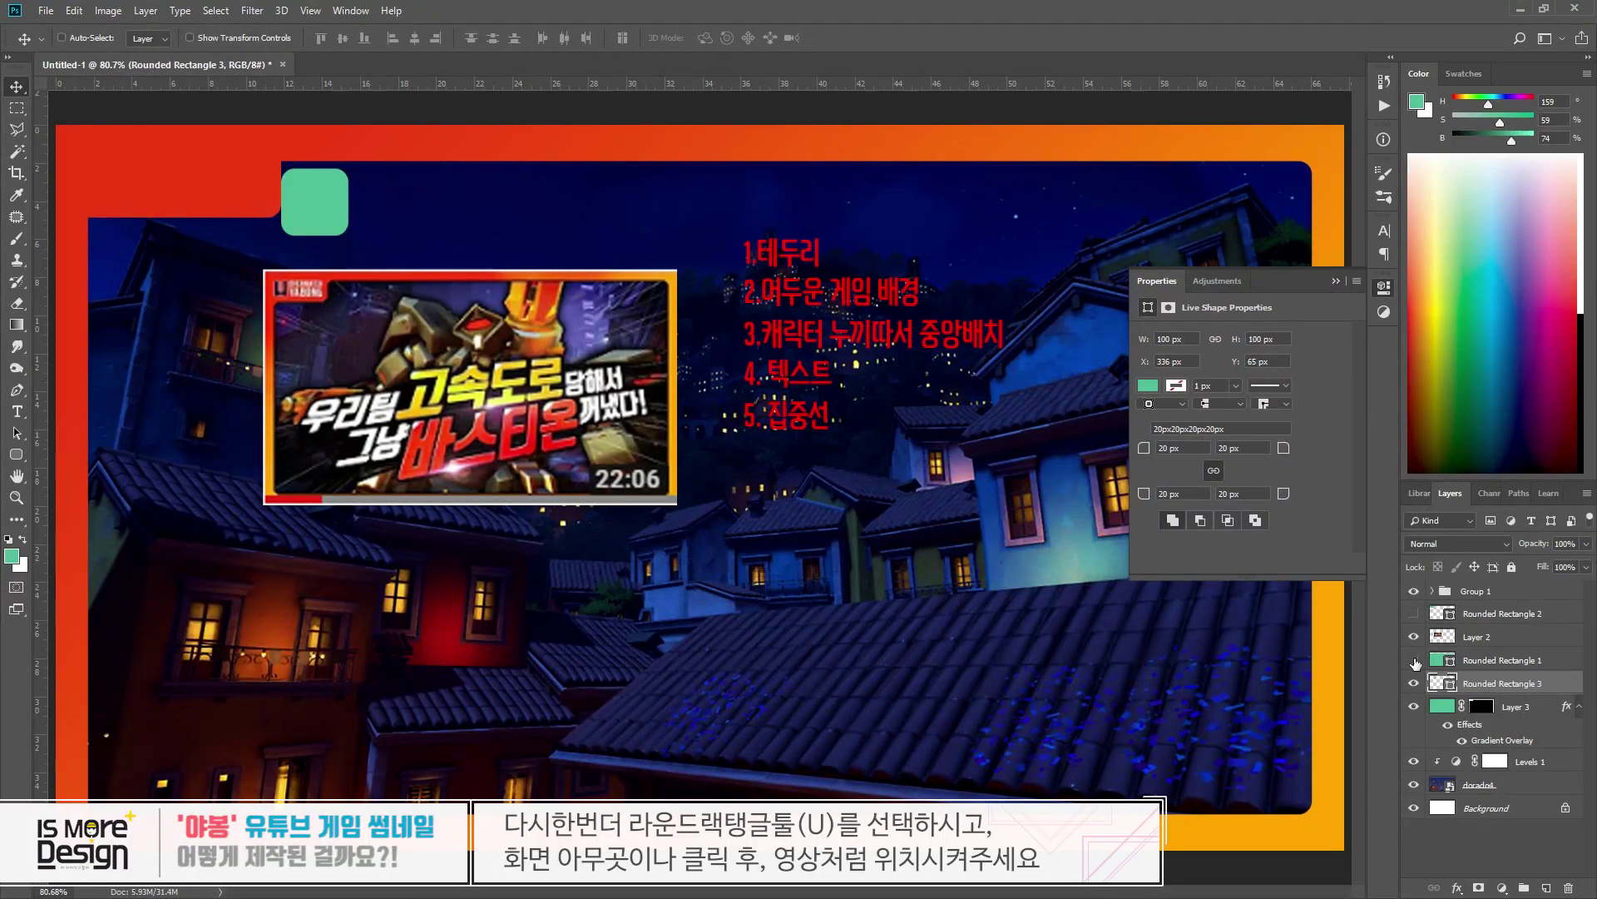
- Move Rounded Rectangle 3 above Rounded Rectangle 1 in the layer order and align its top edge to that shape, leaving Rounded Rectangle 1 hidden
click(1413, 660)
drag(1444, 689, 1446, 650)
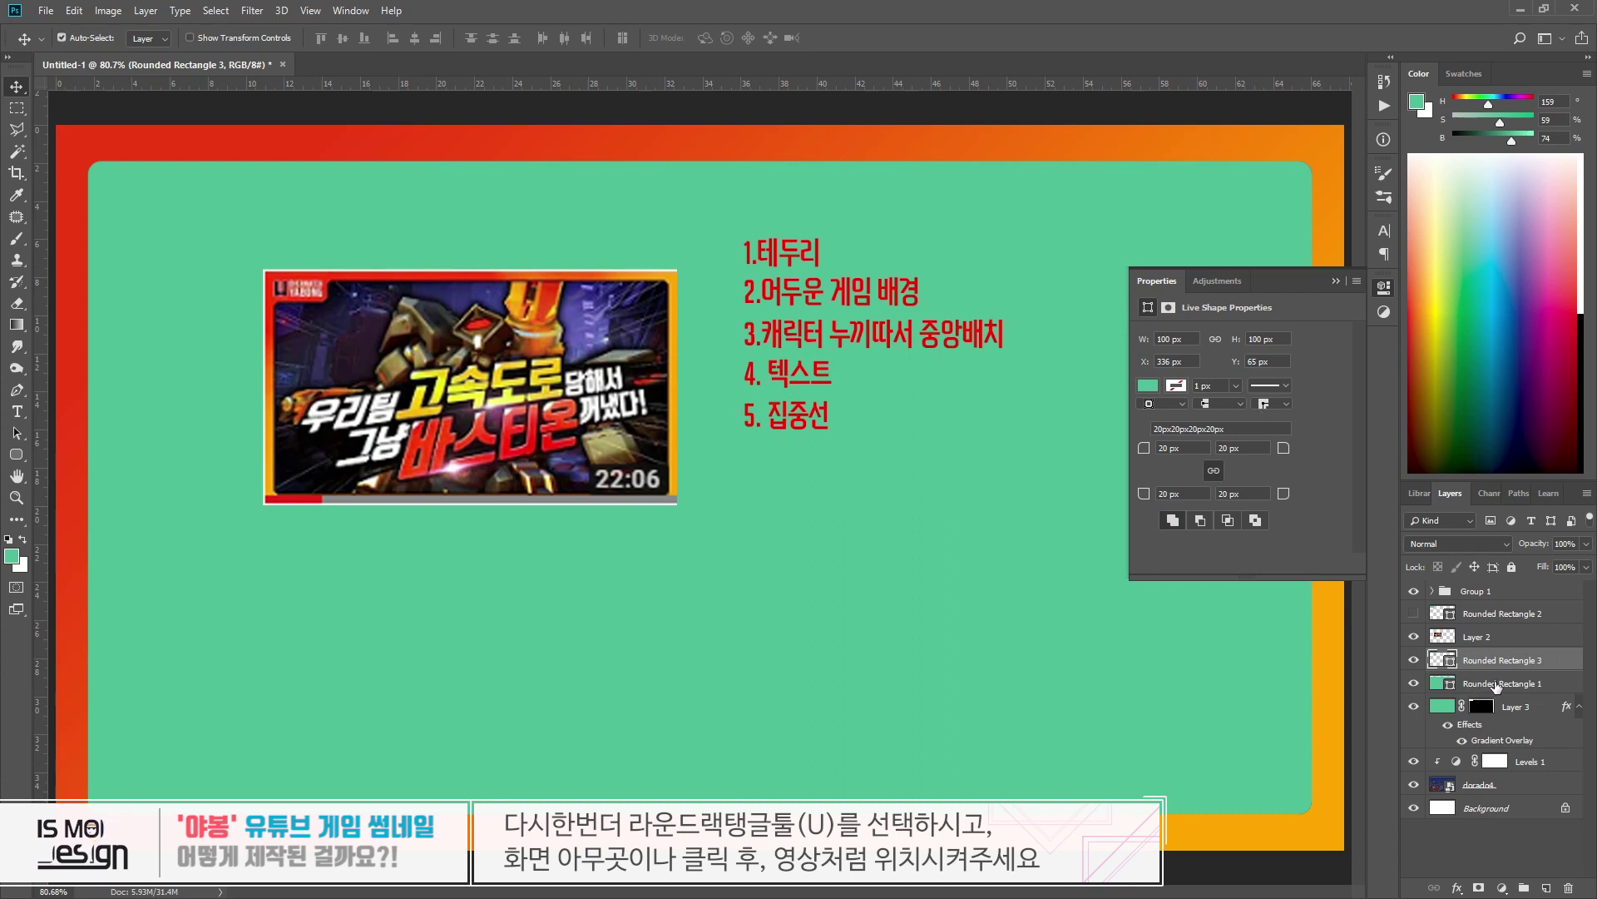
ctrl+shift+click(1070, 491)
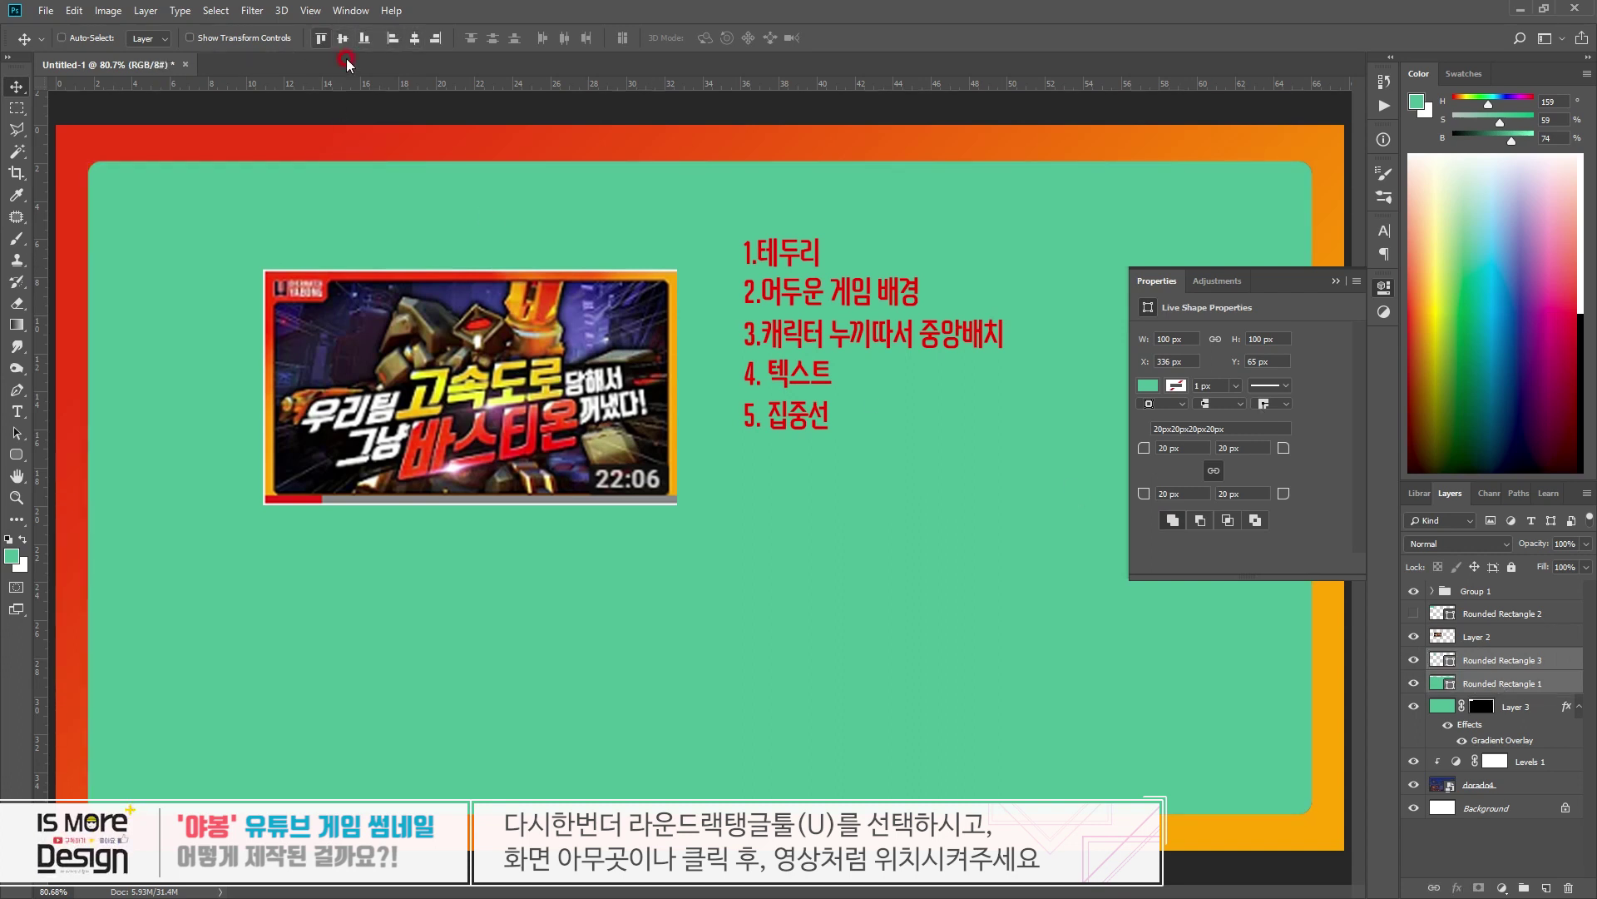
click(1418, 684)
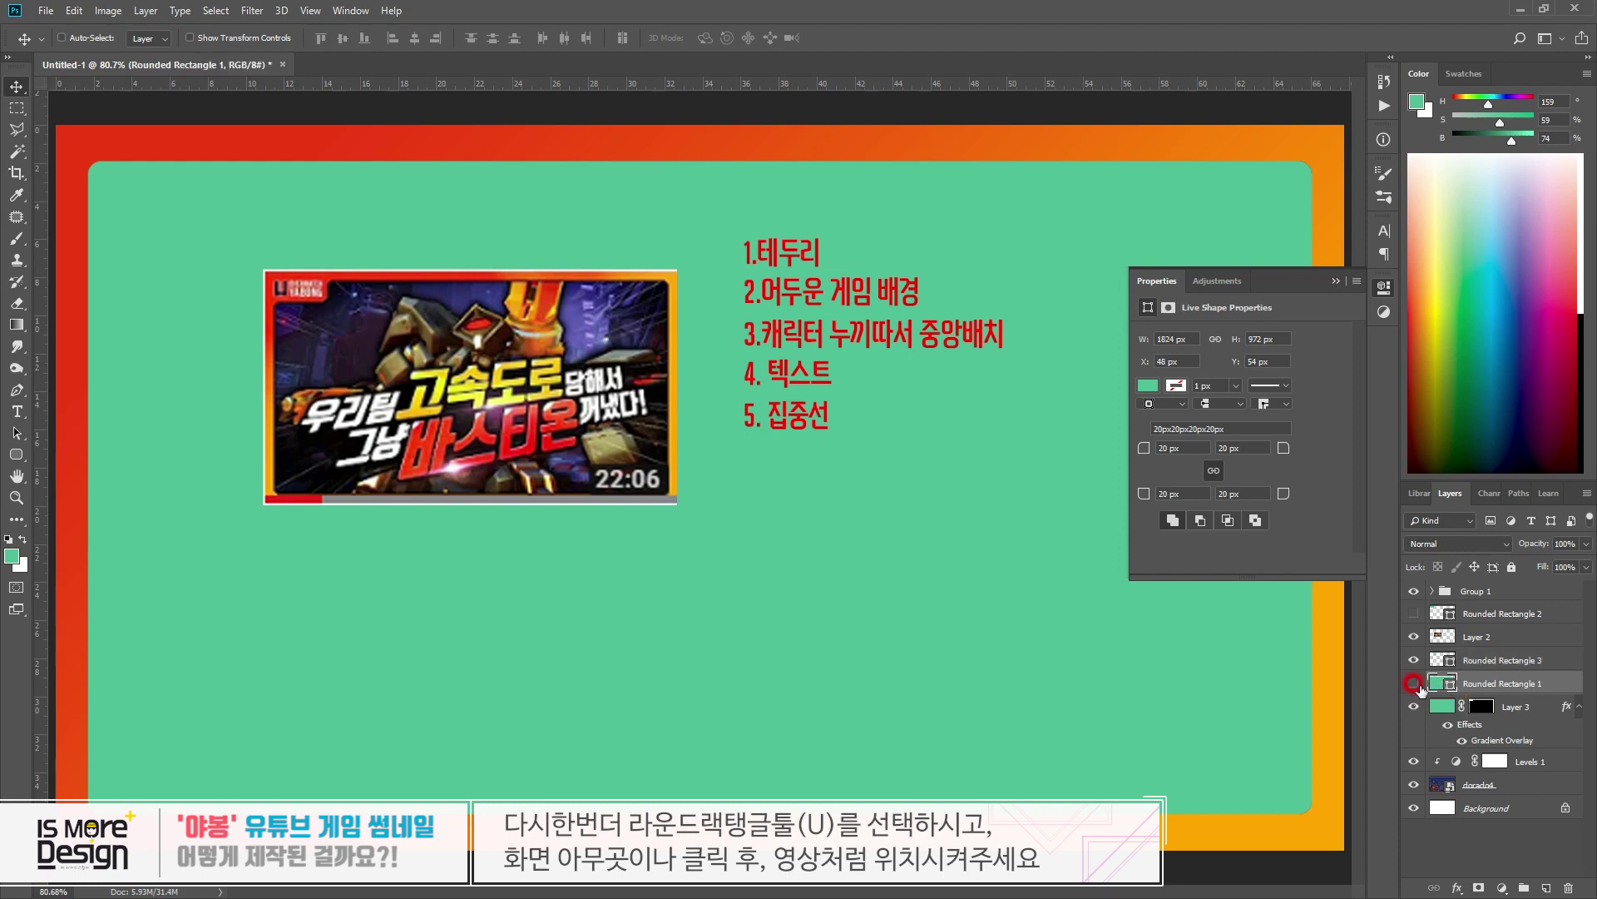
click(1414, 683)
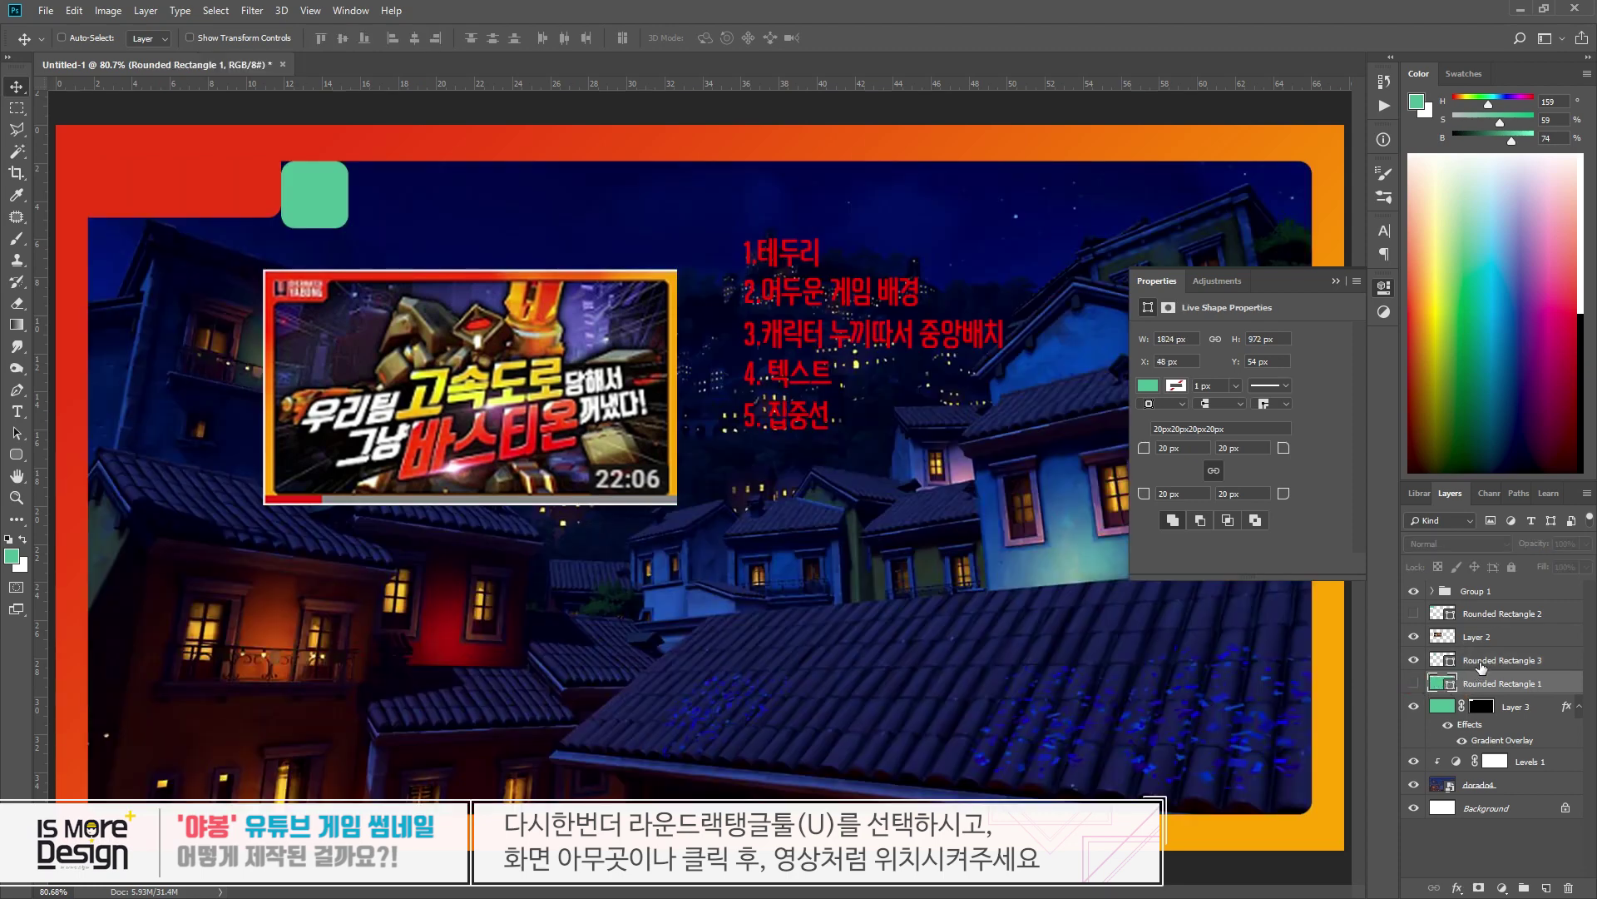
- Display Layer 3's mask alone and fill a rectangular area over the inner corner between the tag's right end and the border with white
key(z)
drag(275, 178, 550, 406)
click(550, 406)
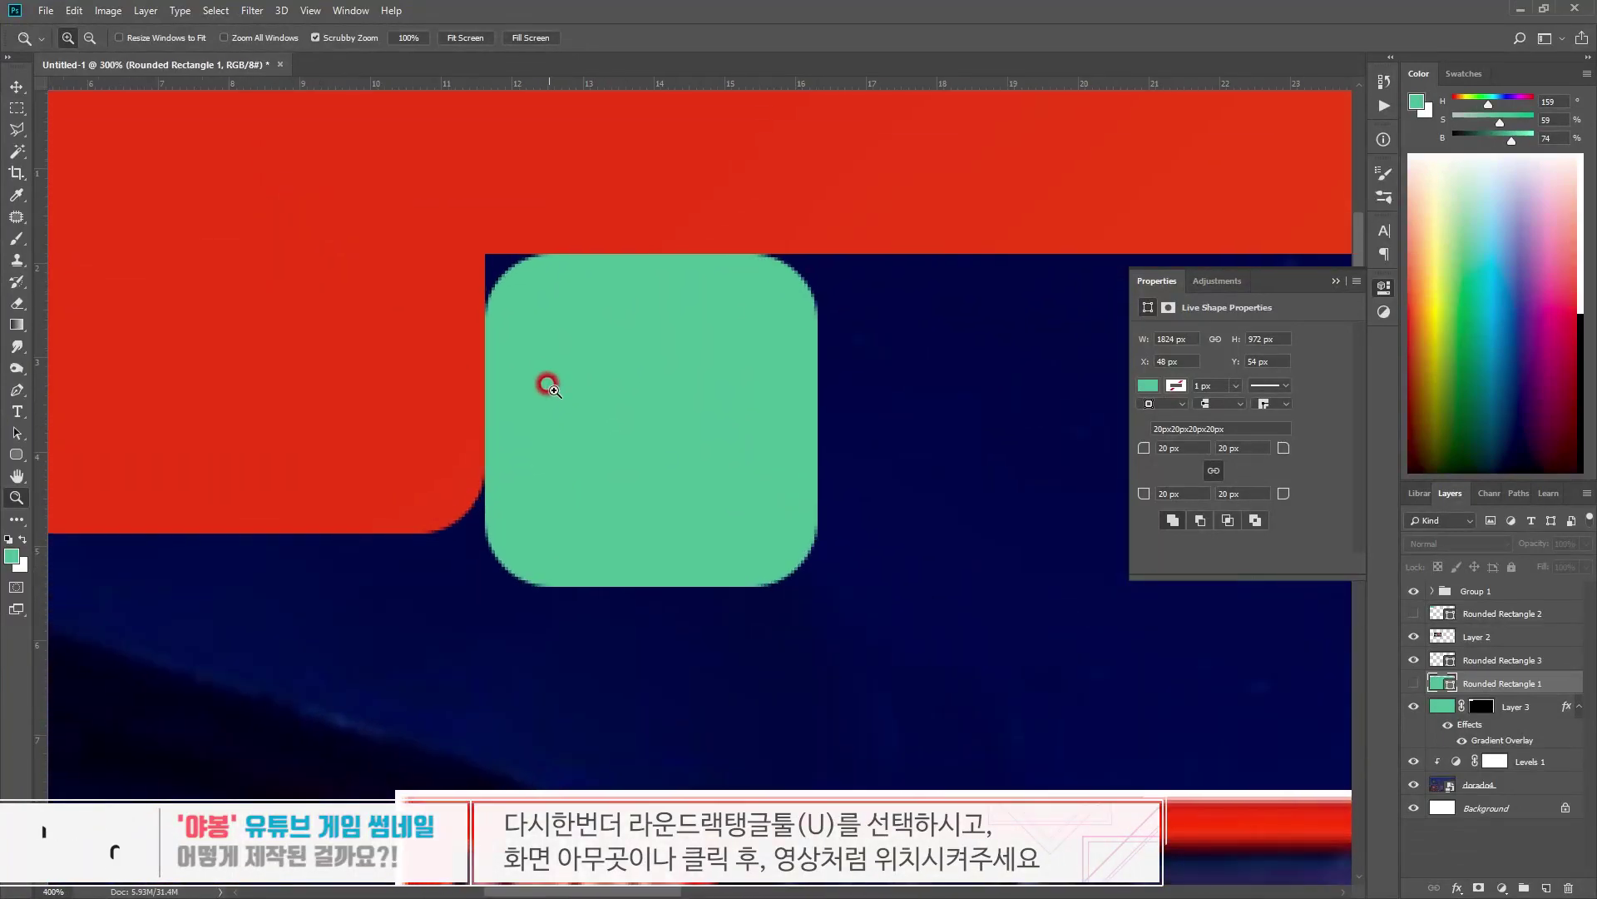
key(v)
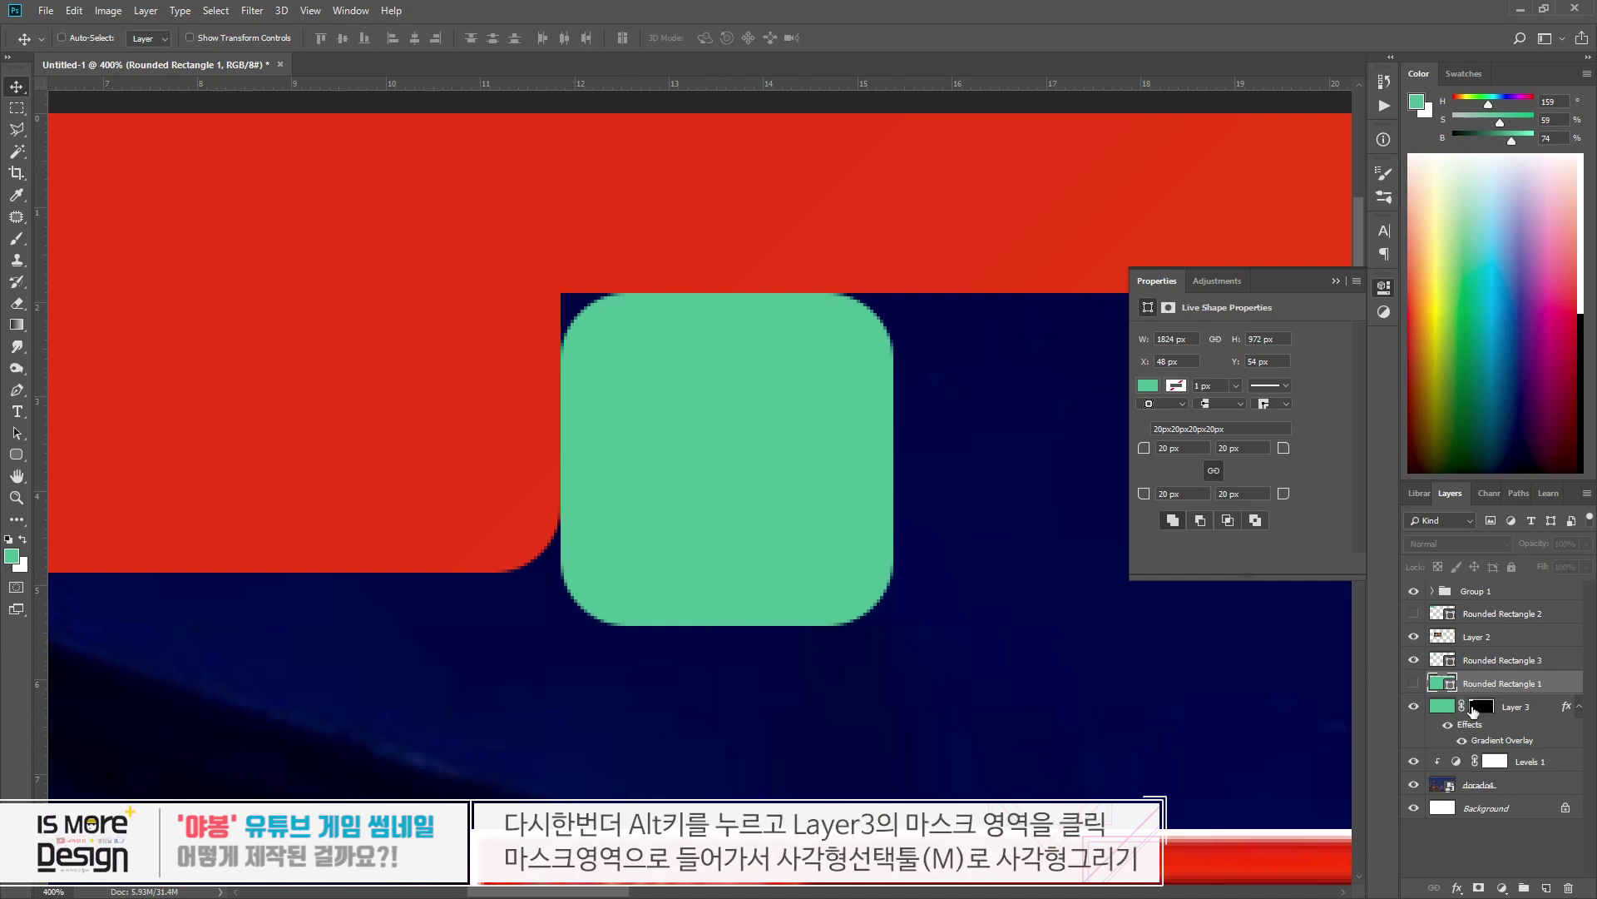
click(1477, 708)
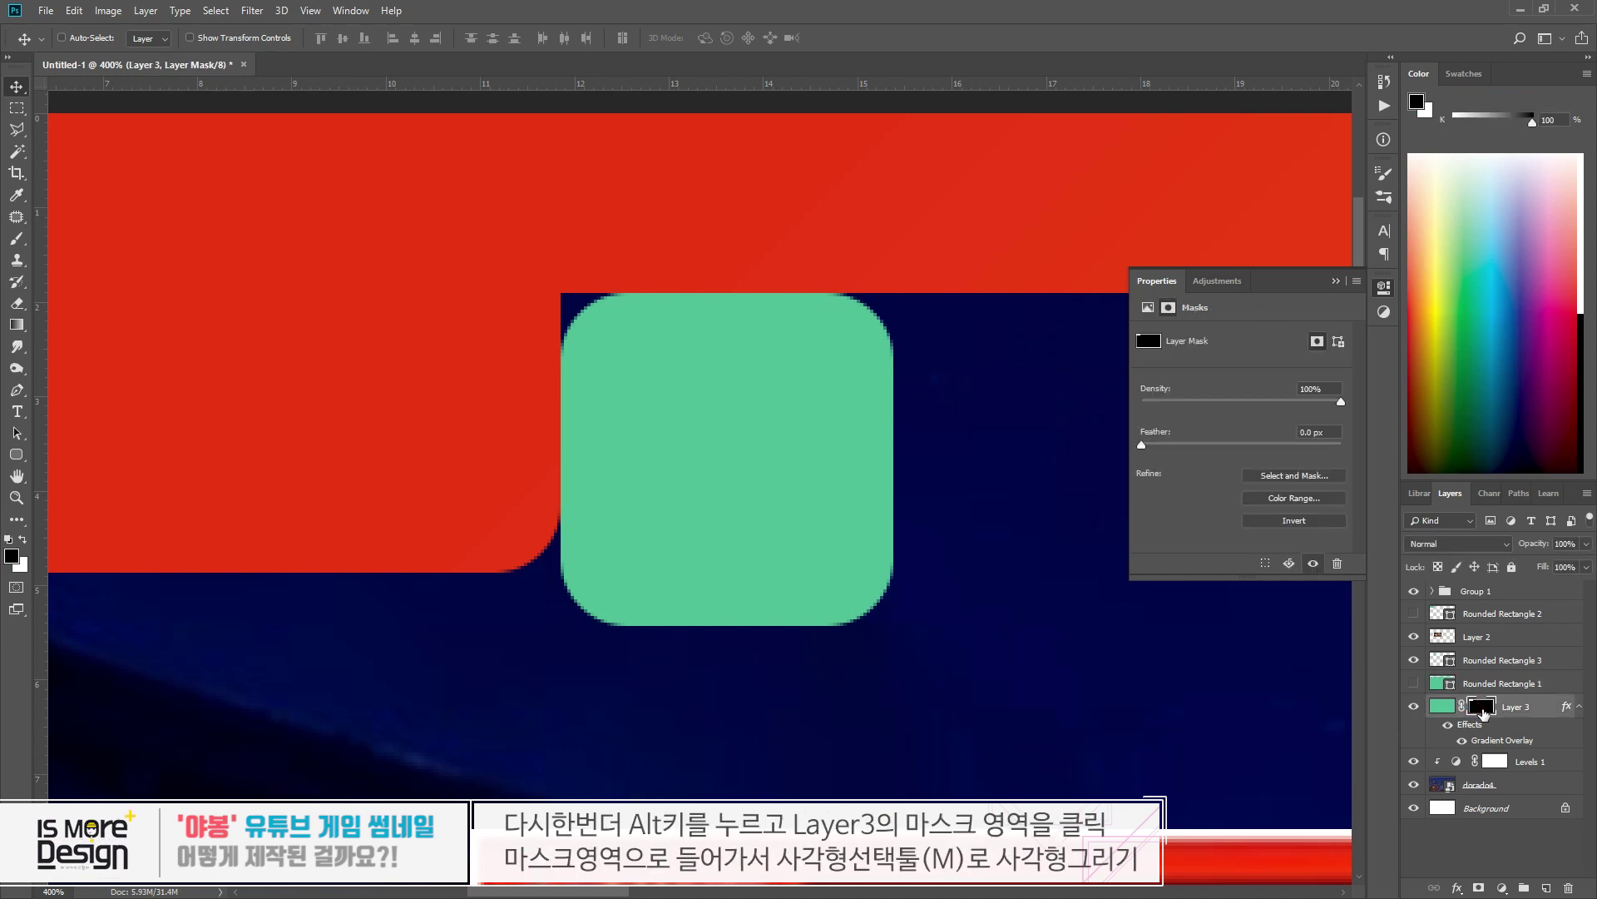
alt+click(1482, 710)
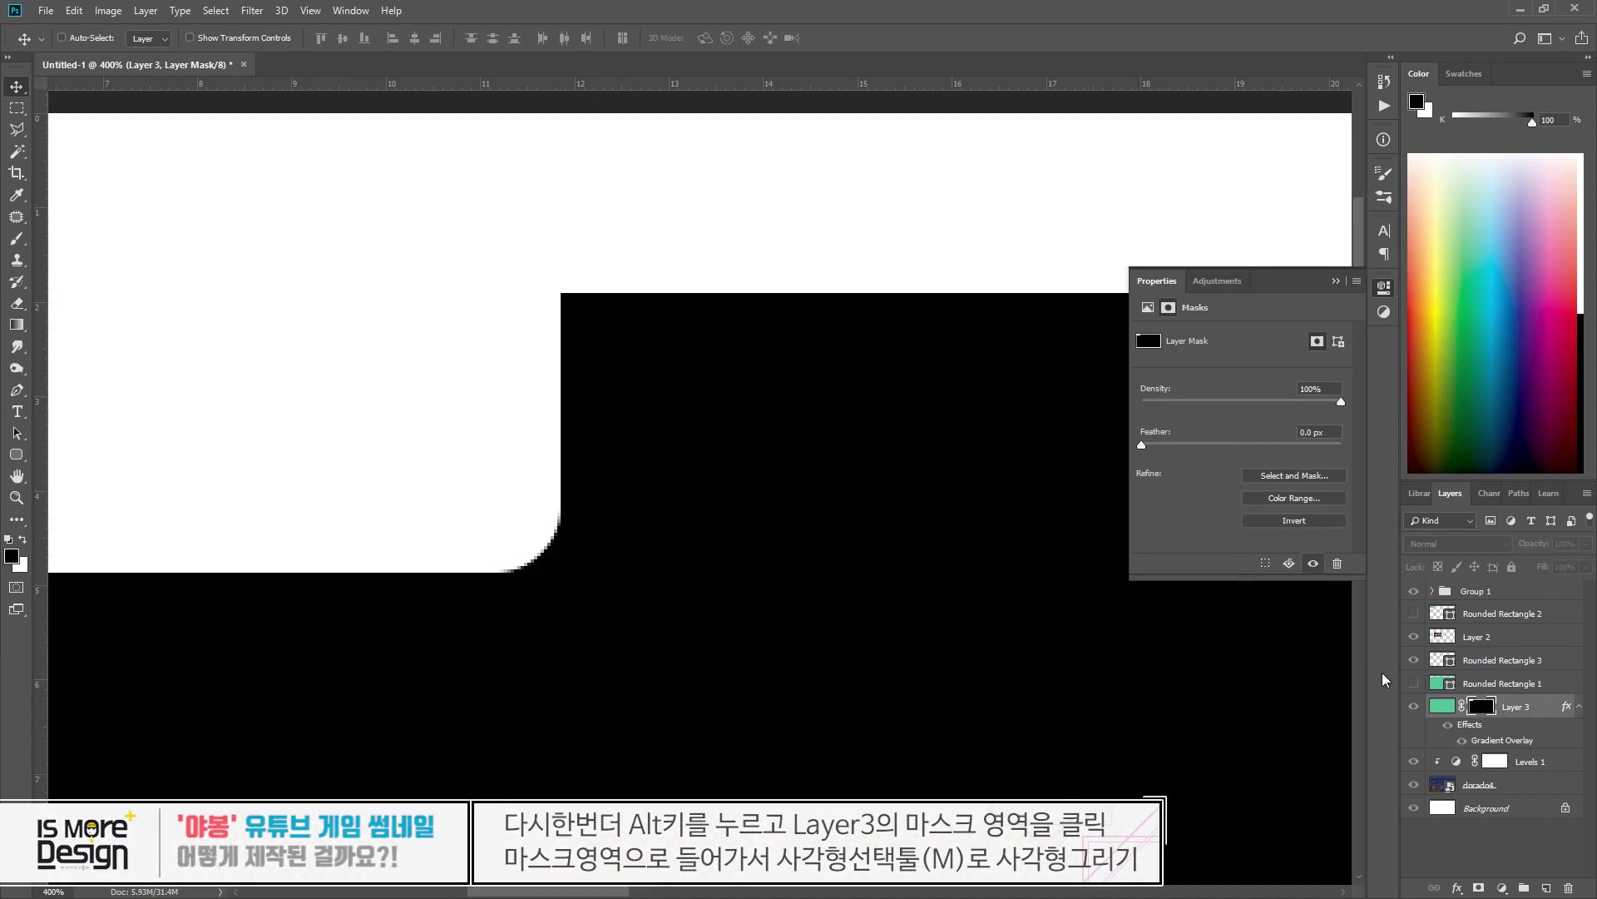
key(m)
drag(441, 220, 687, 400)
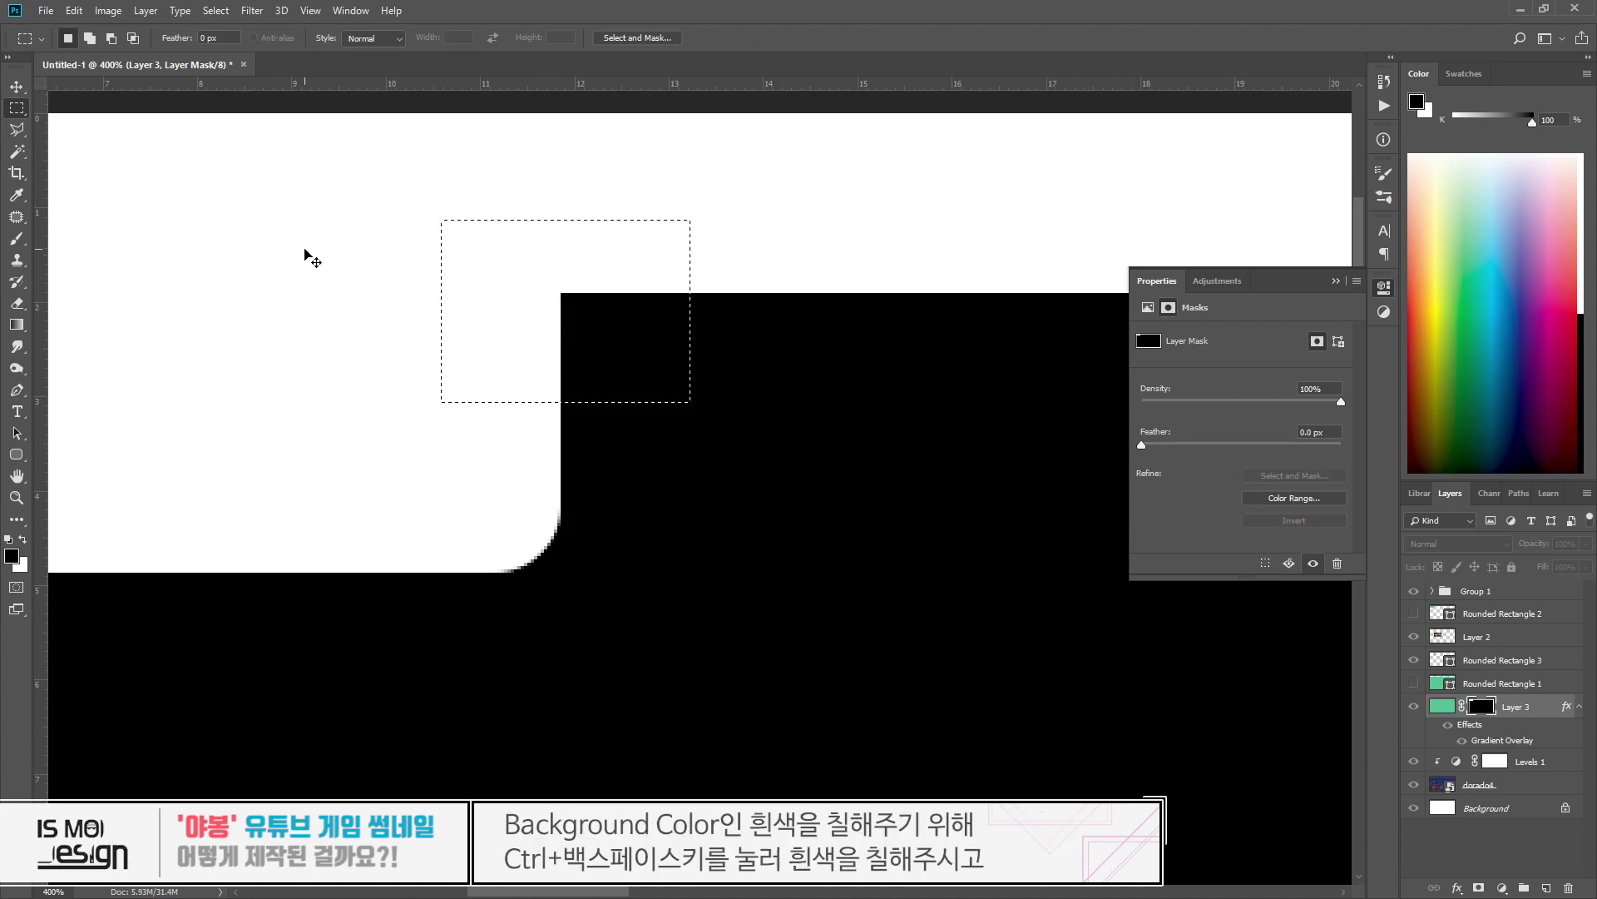
key(ctrl+BackSpace)
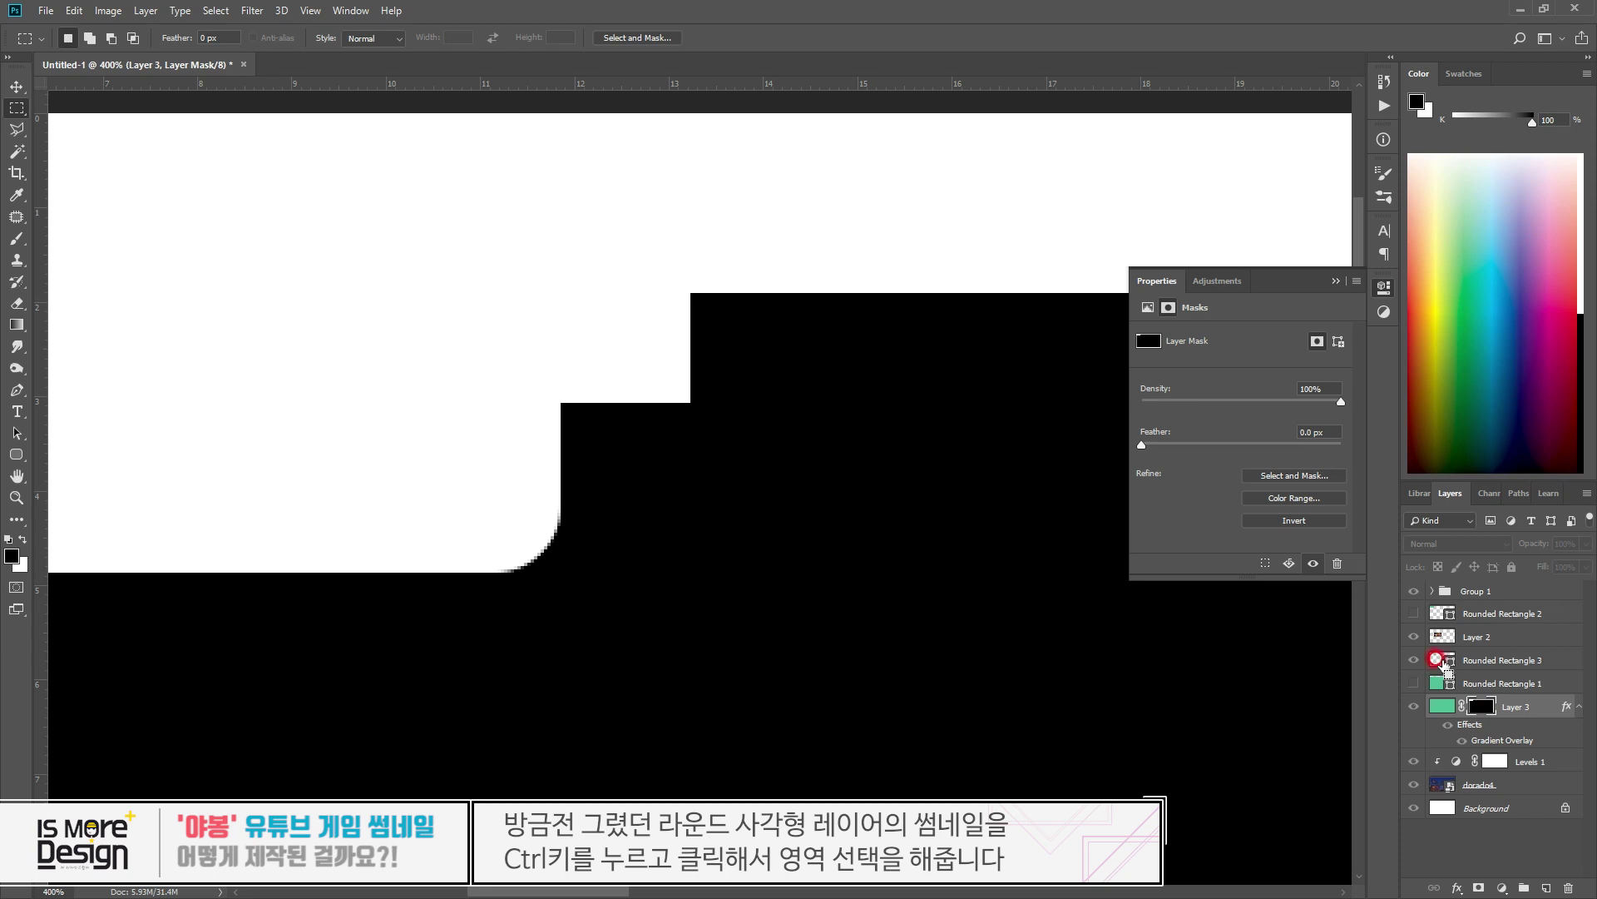
- Load Rounded Rectangle 3 as a selection, fill it with black in Layer 3's mask to round the inner corner, and deselect
ctrl+click(1443, 663)
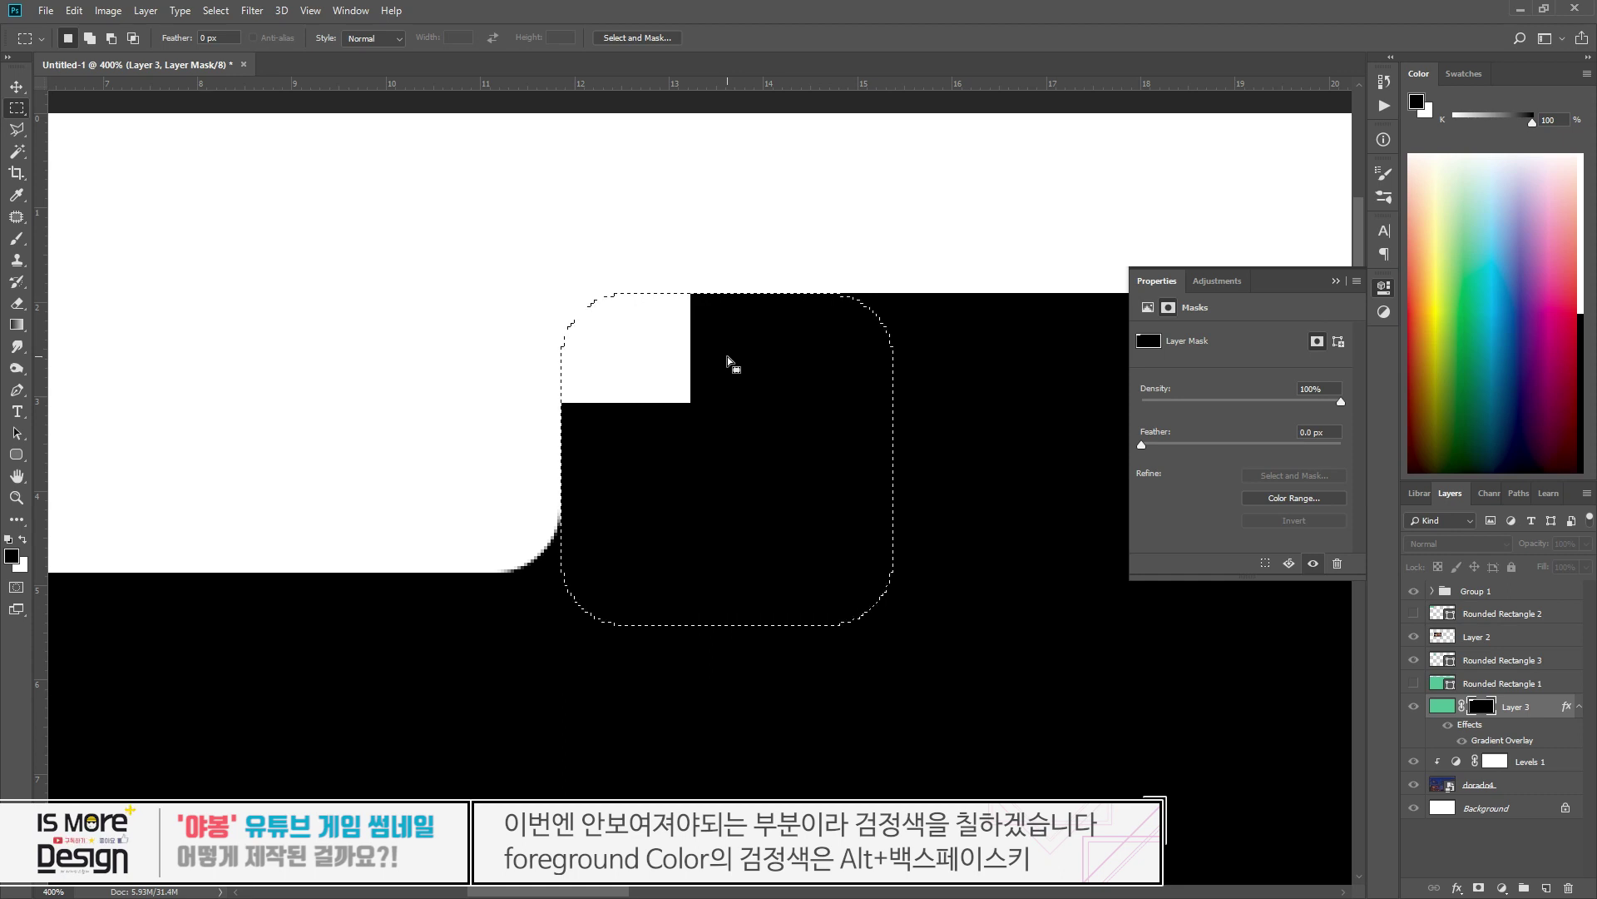
key(alt)
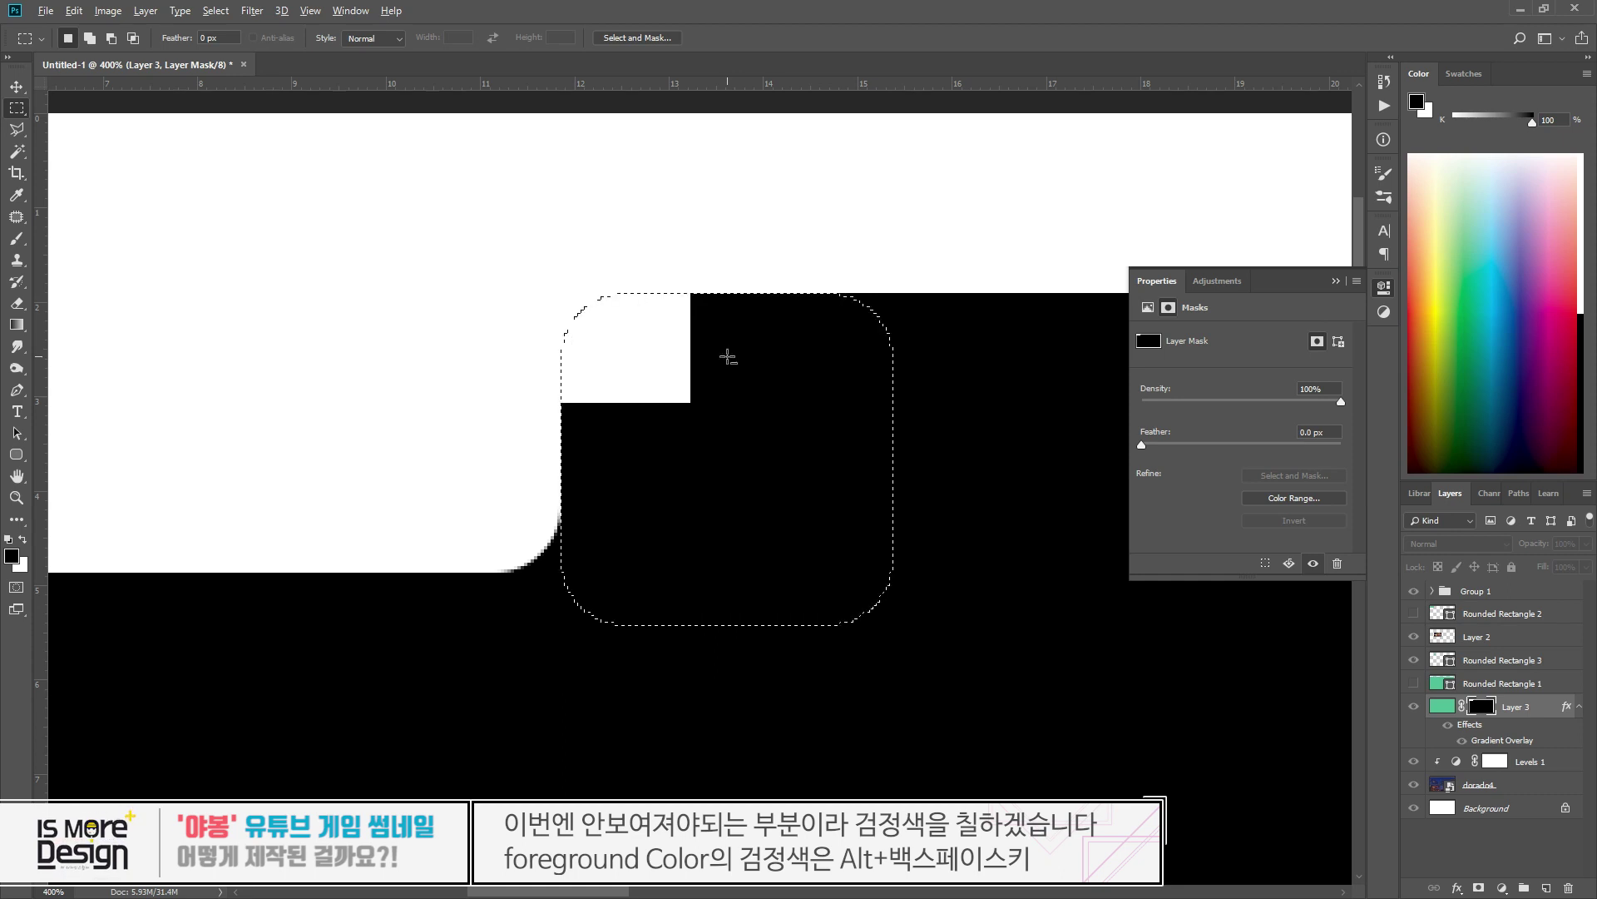
key(alt+BackSpace)
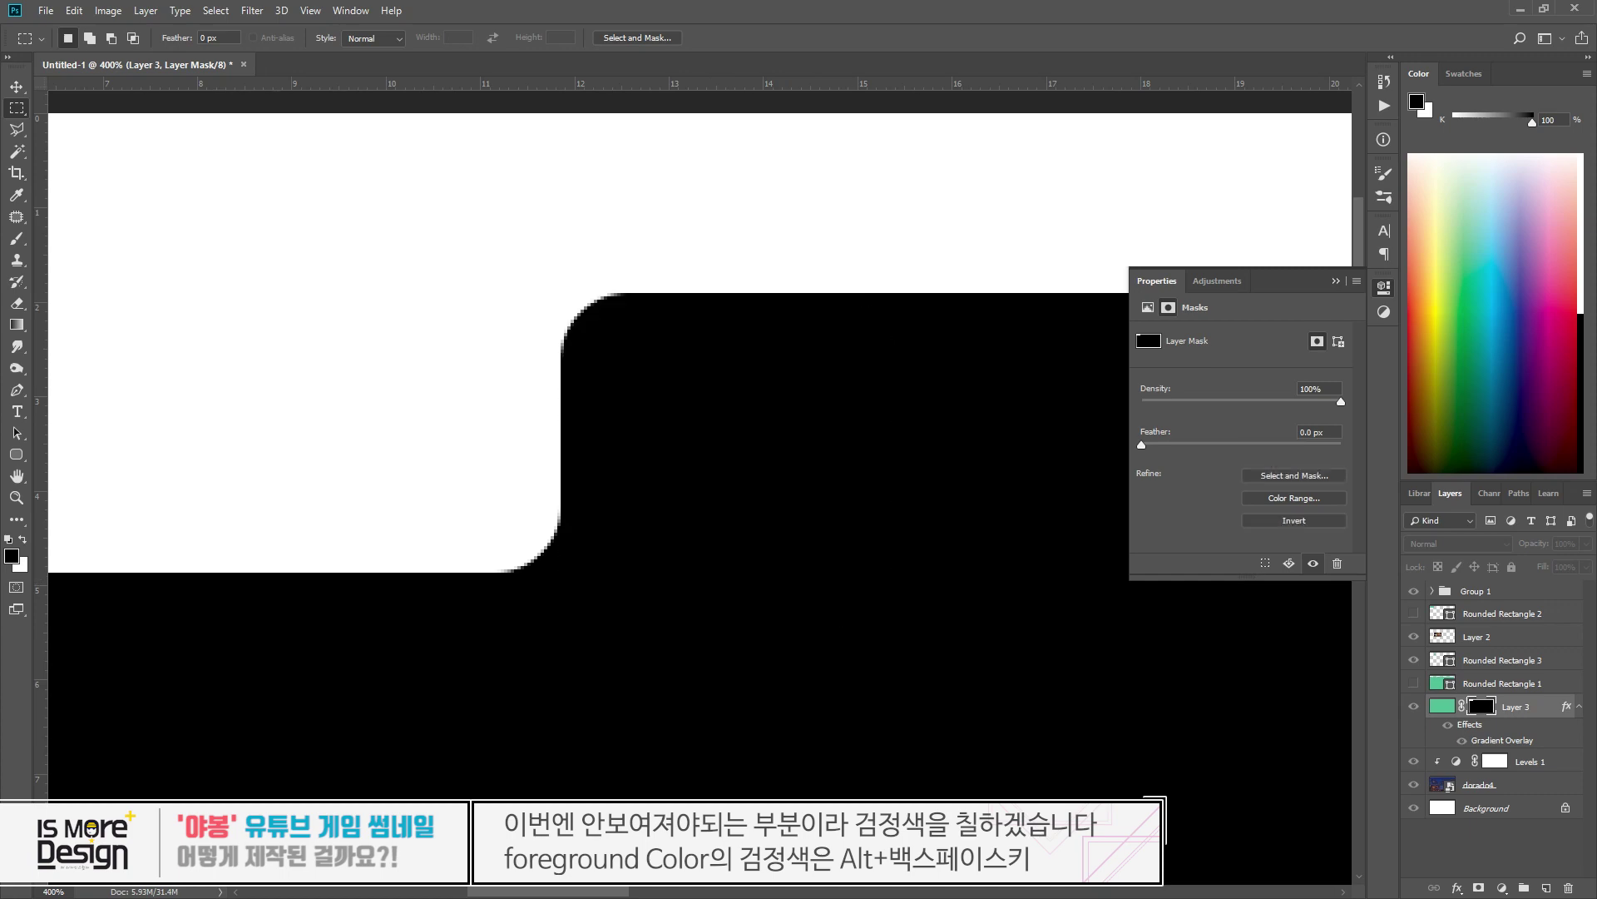
- Leave the mask display for the normal image view and hide Rounded Rectangle 3
click(1437, 707)
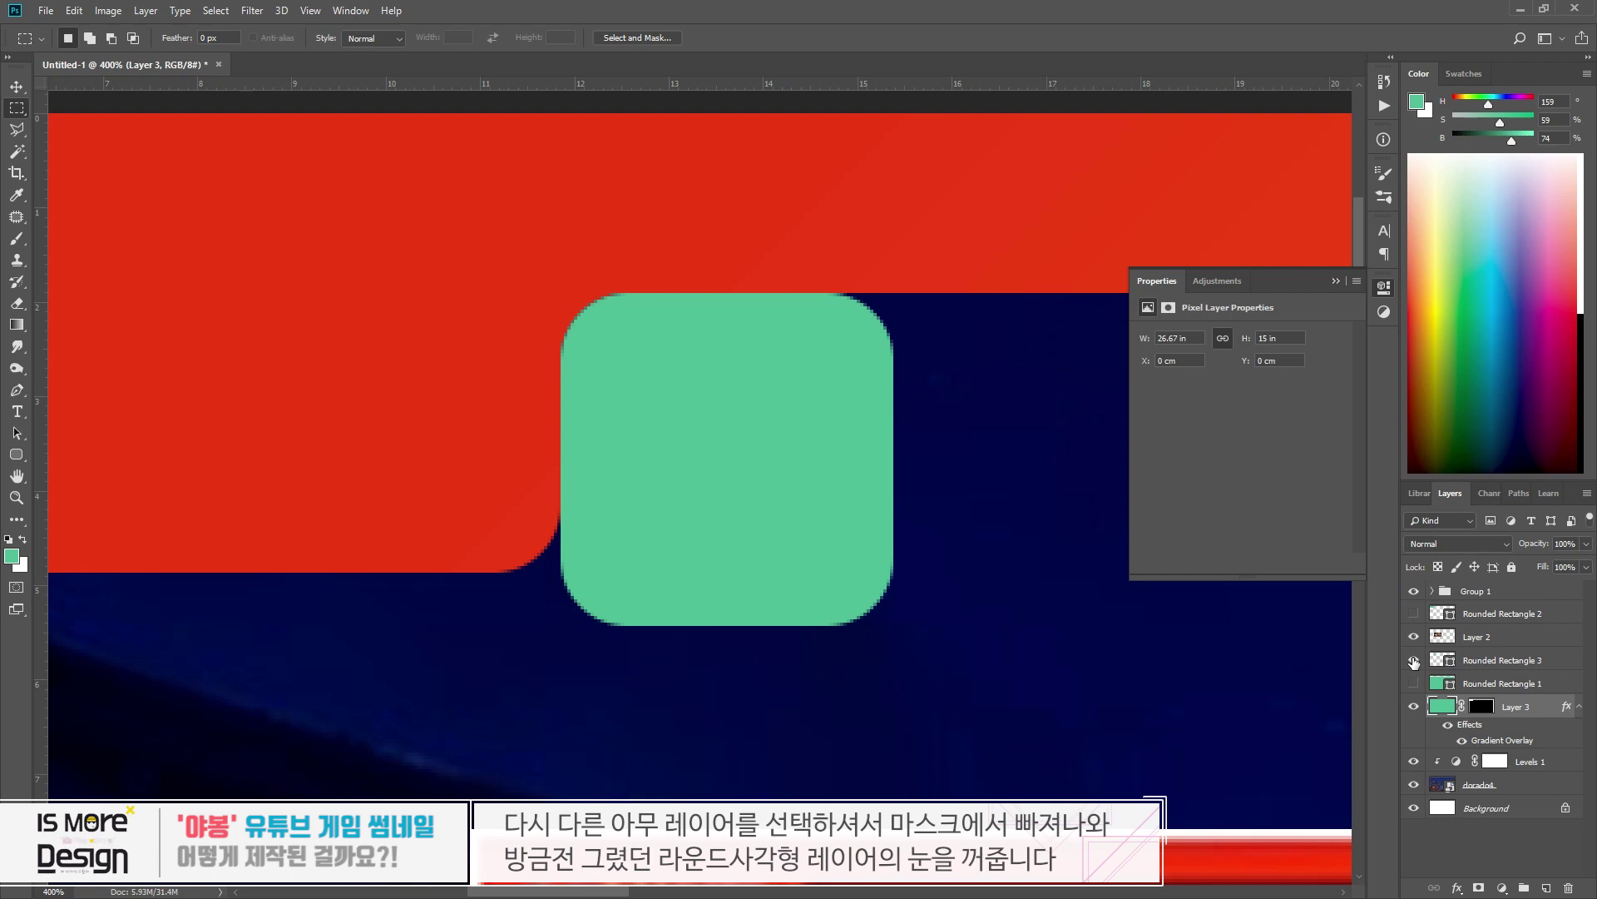
click(1414, 660)
key(ctrl+0)
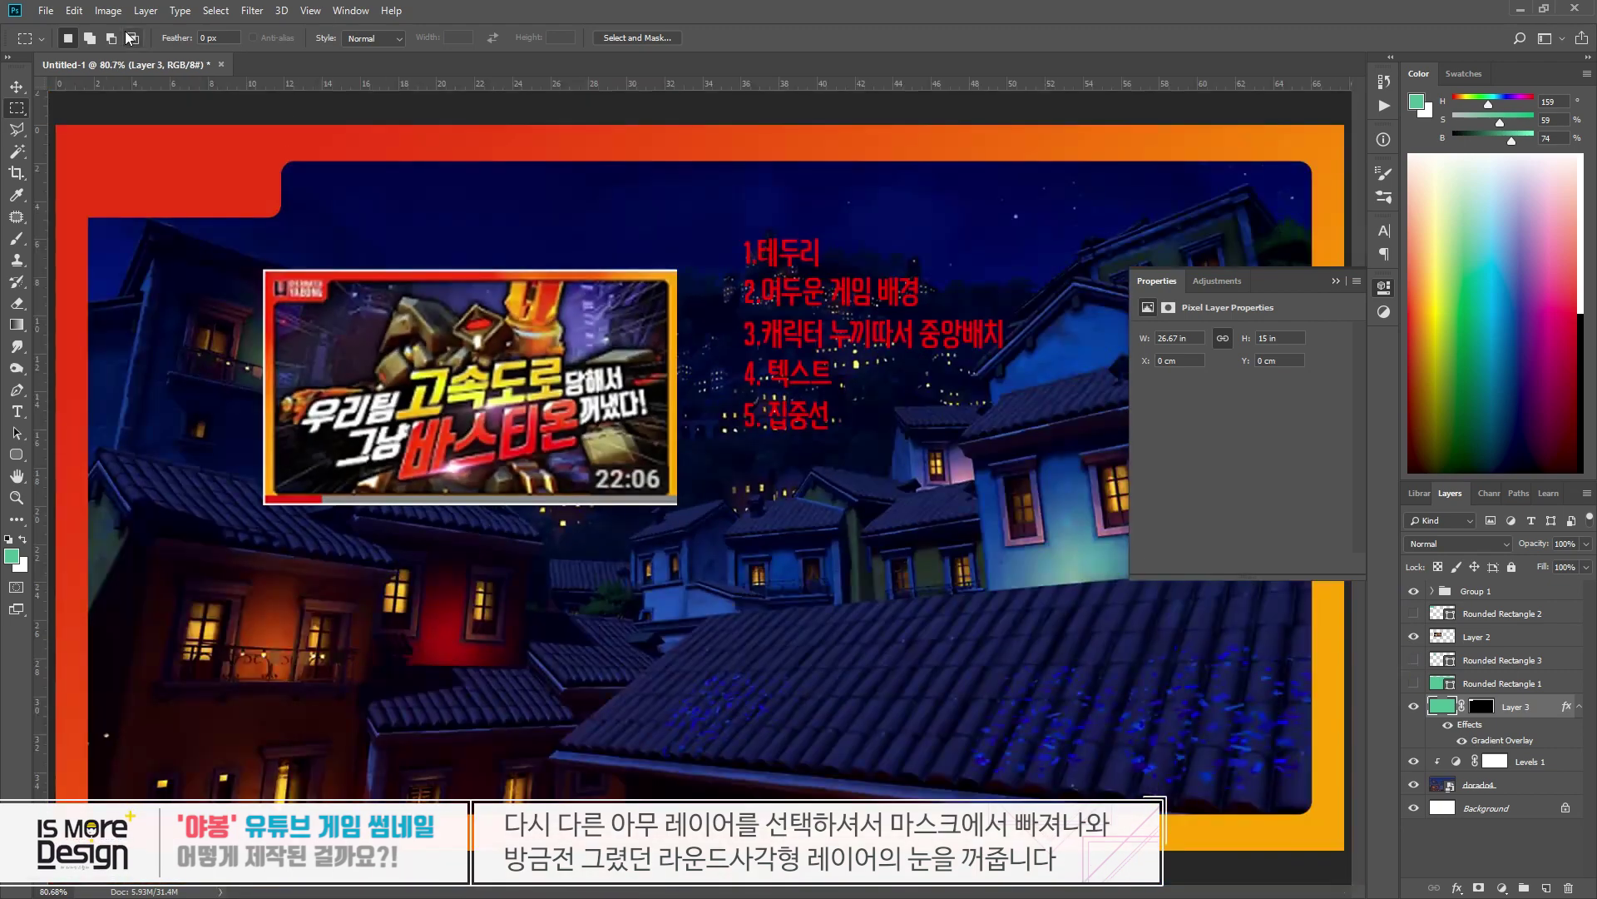
- Show Rounded Rectangle 3 again and move it into the inner corner where the tag's underside meets the left border
key(v)
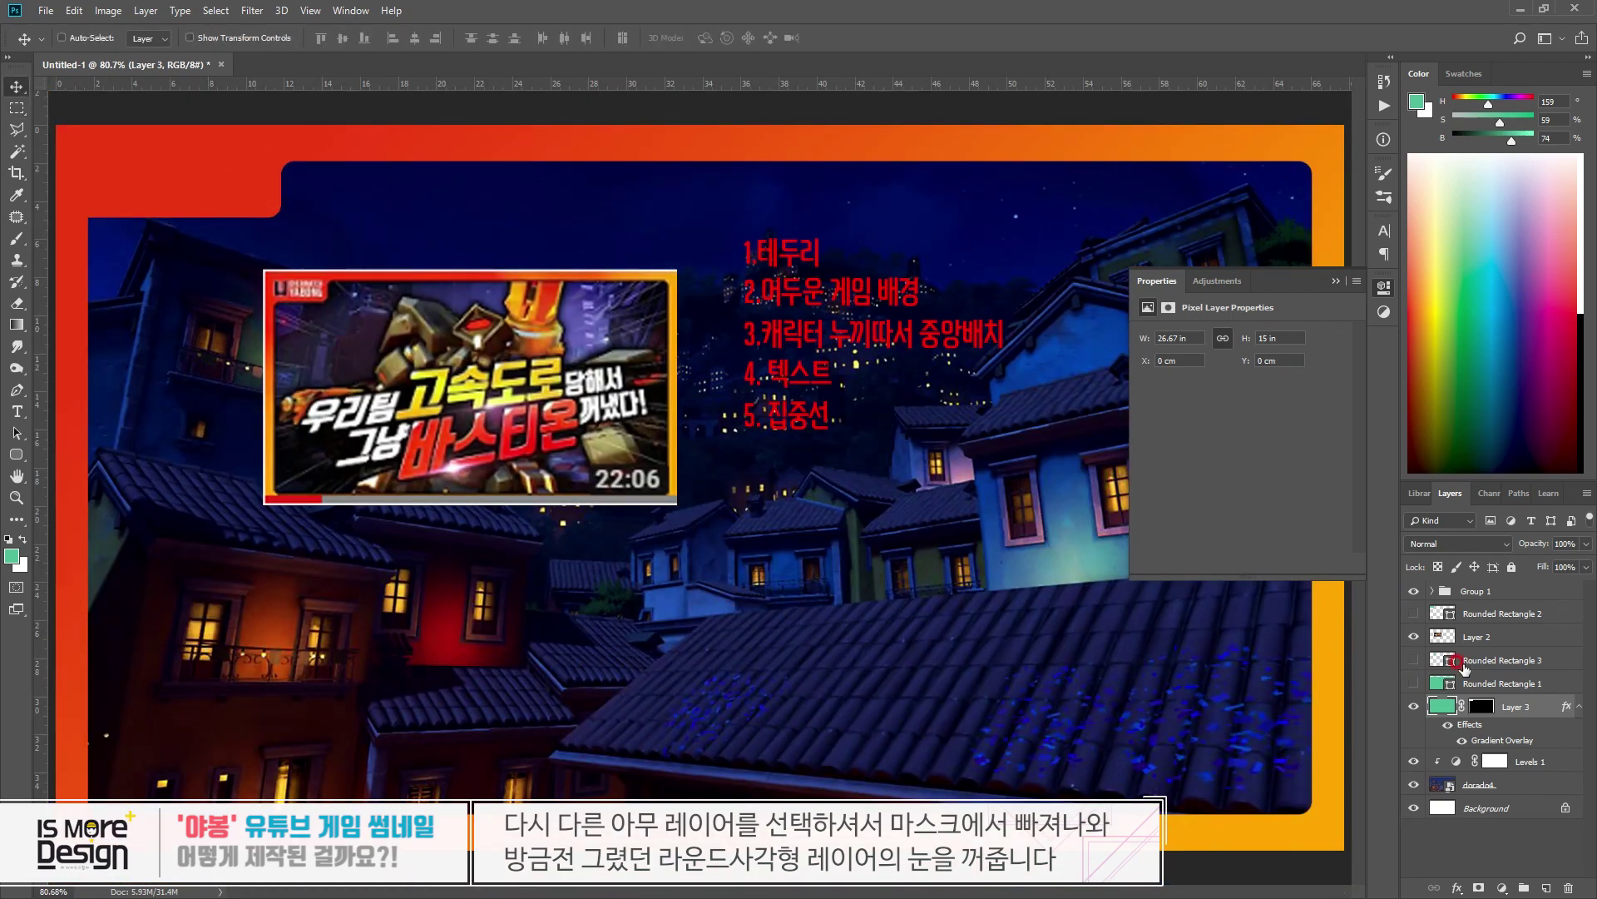
click(1457, 660)
click(1414, 660)
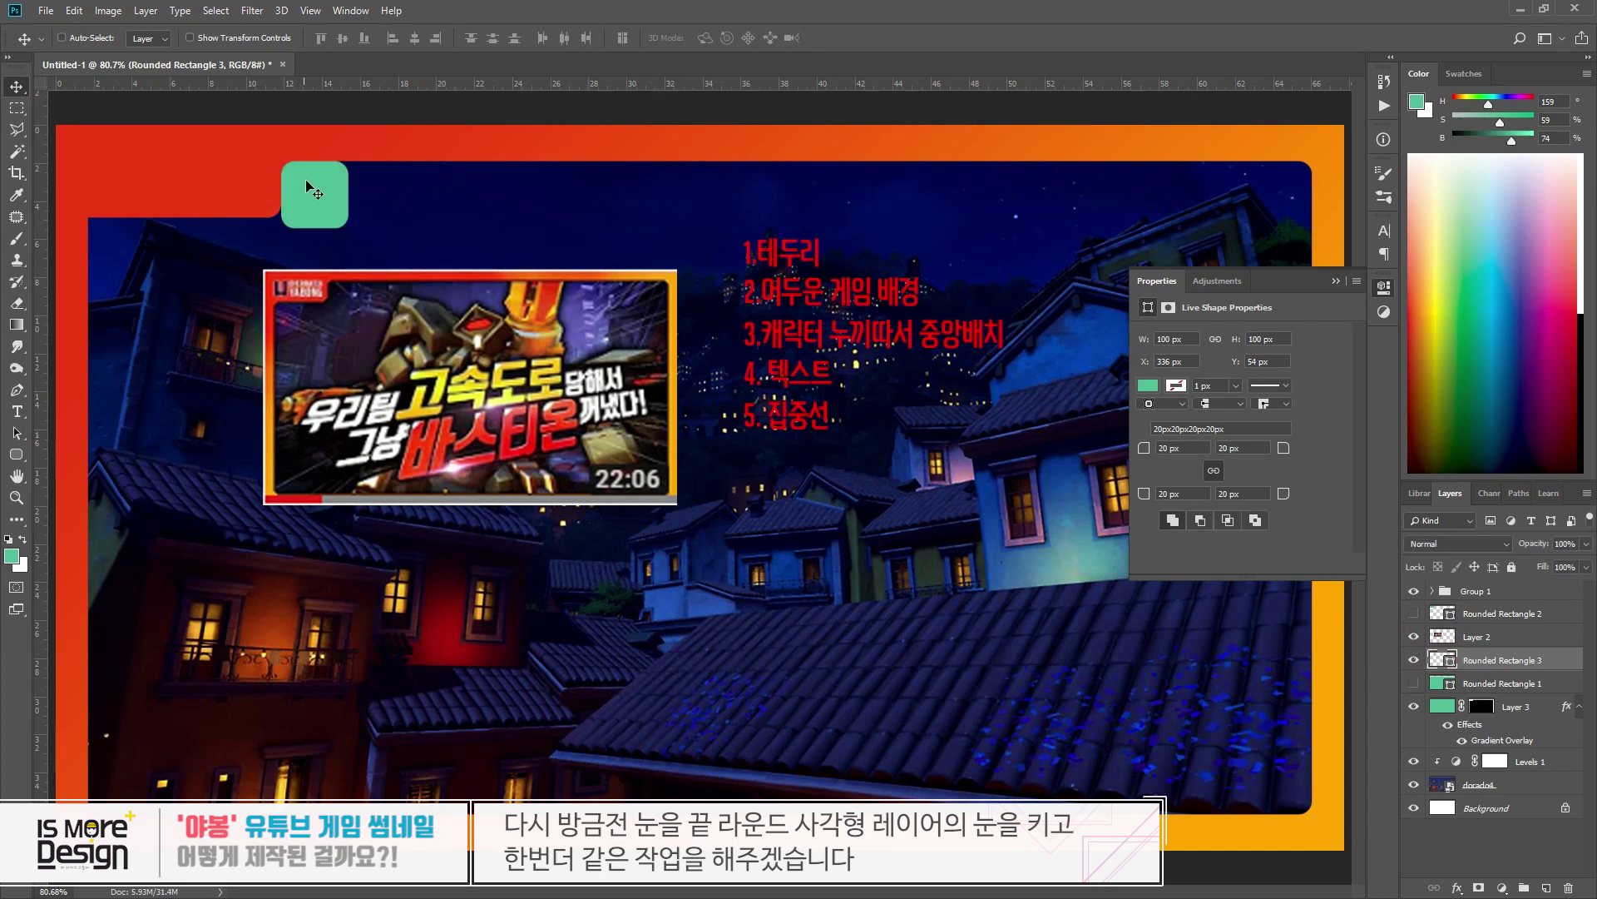
drag(313, 184, 111, 259)
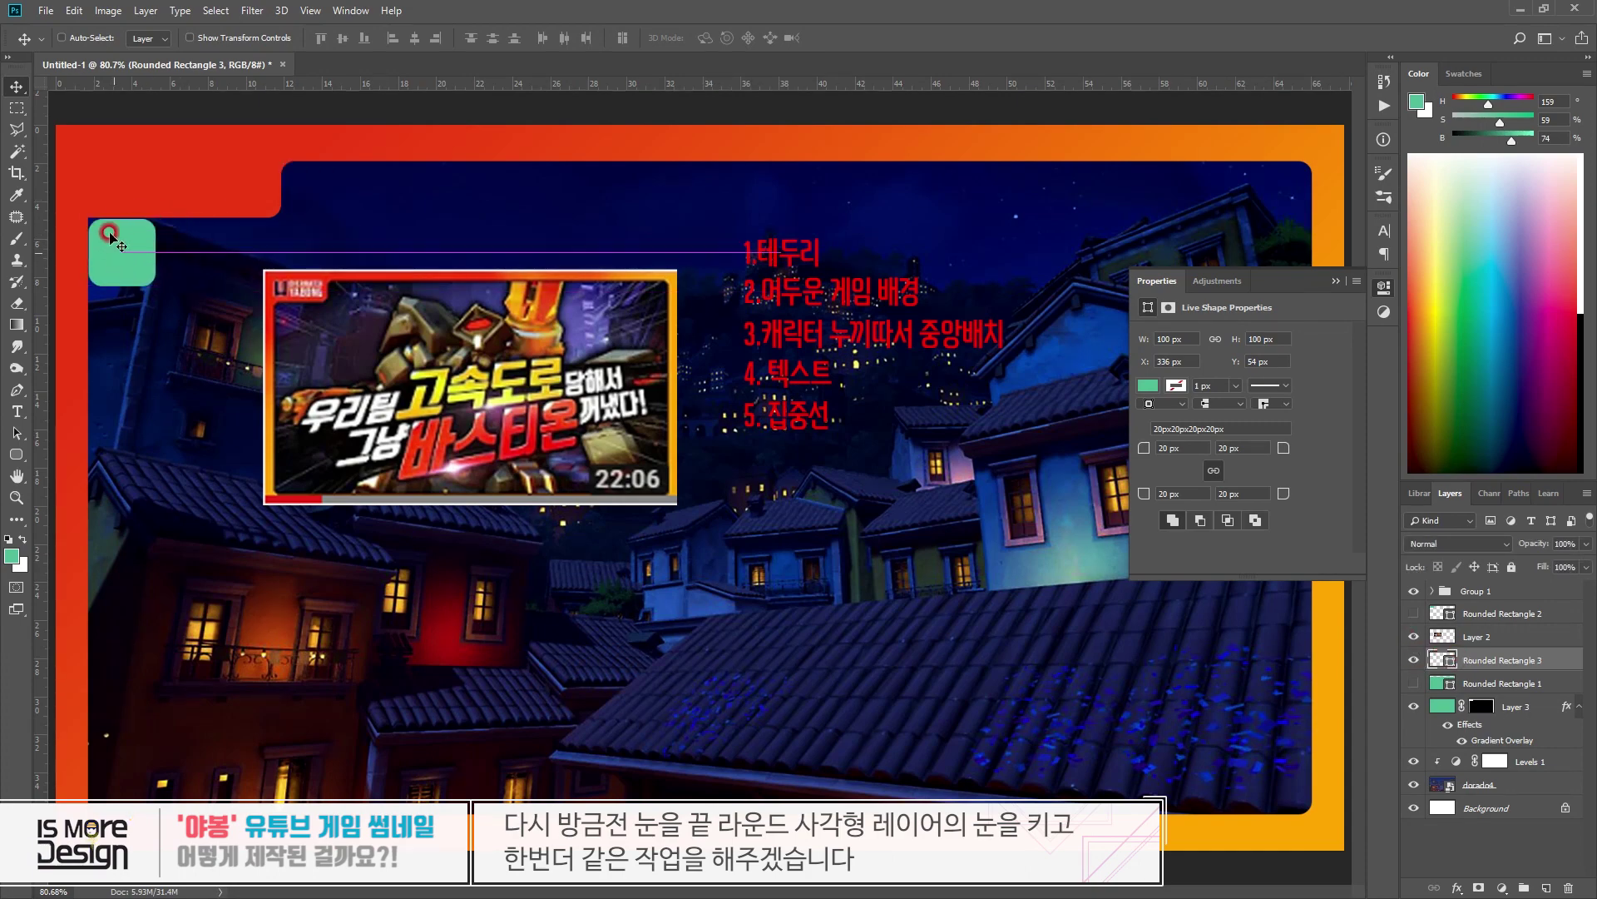
- Fine-position Rounded Rectangle 3 flush with the inner corner beneath the tag, at X 48 px and Y 138 px
key(z)
click(89, 218)
click(89, 218)
click(502, 399)
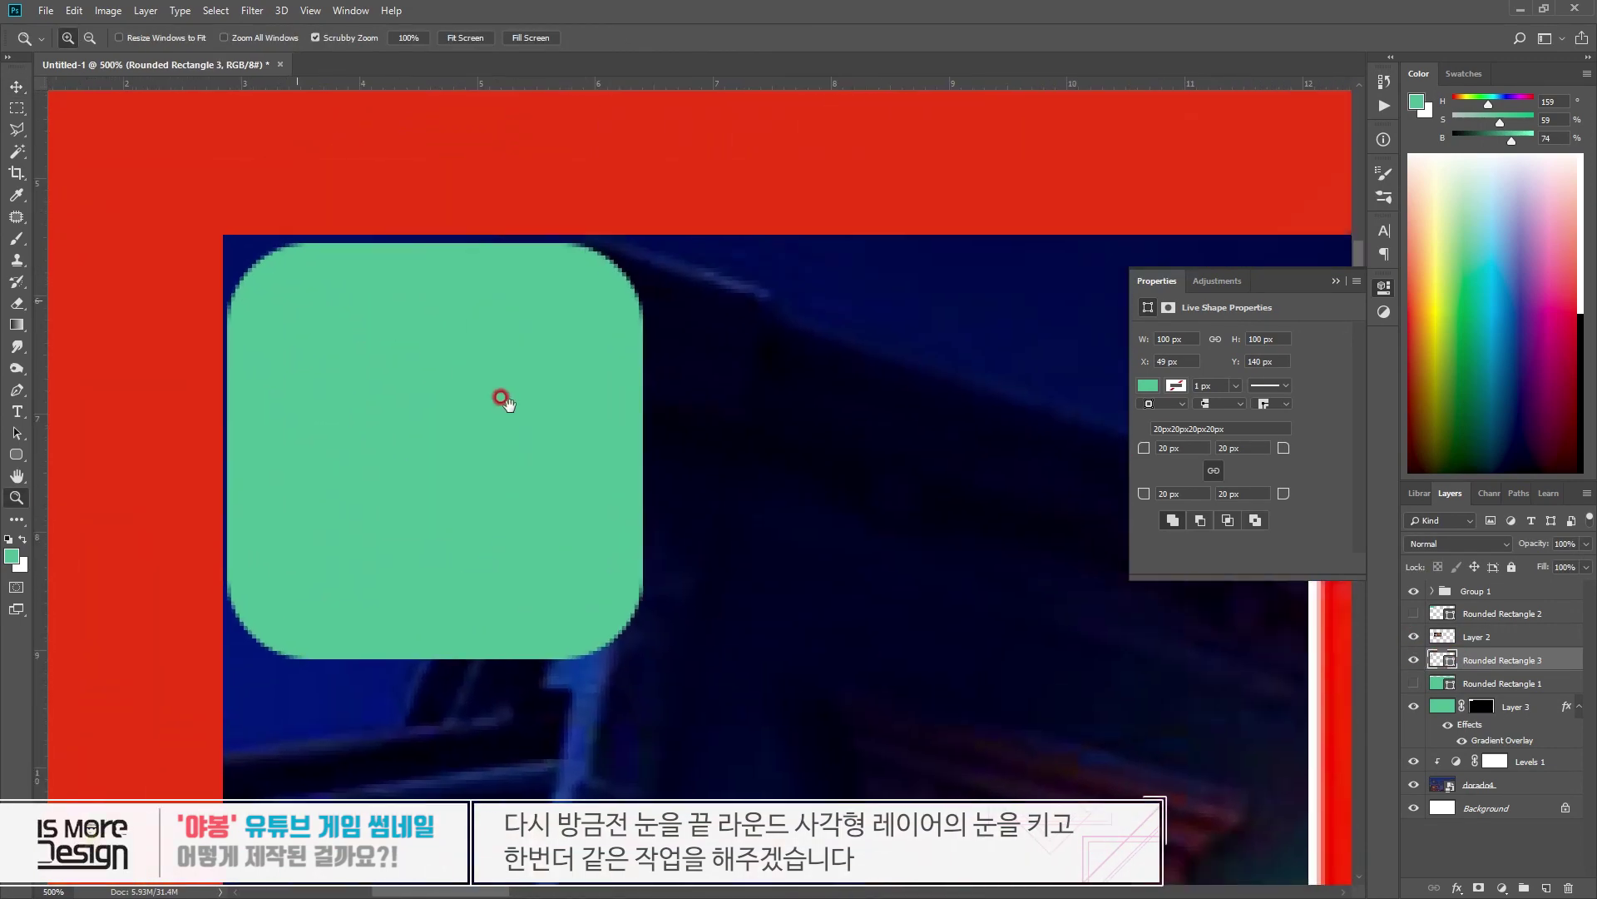
click(467, 359)
key(v)
drag(430, 363, 419, 357)
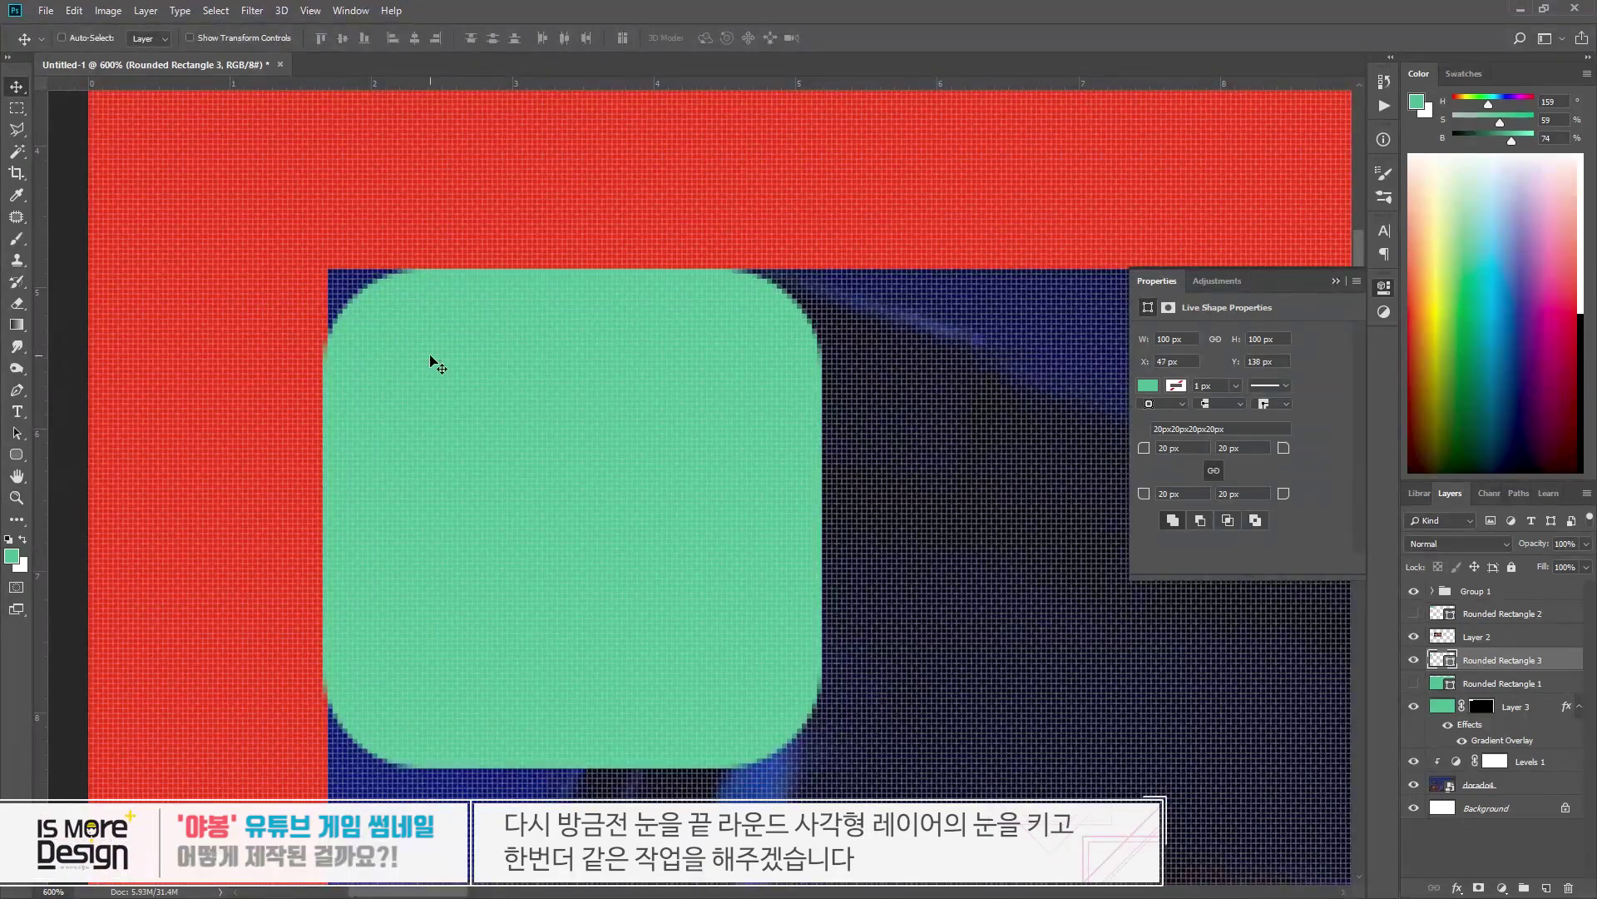
key(Right)
key(Right)
key(Left)
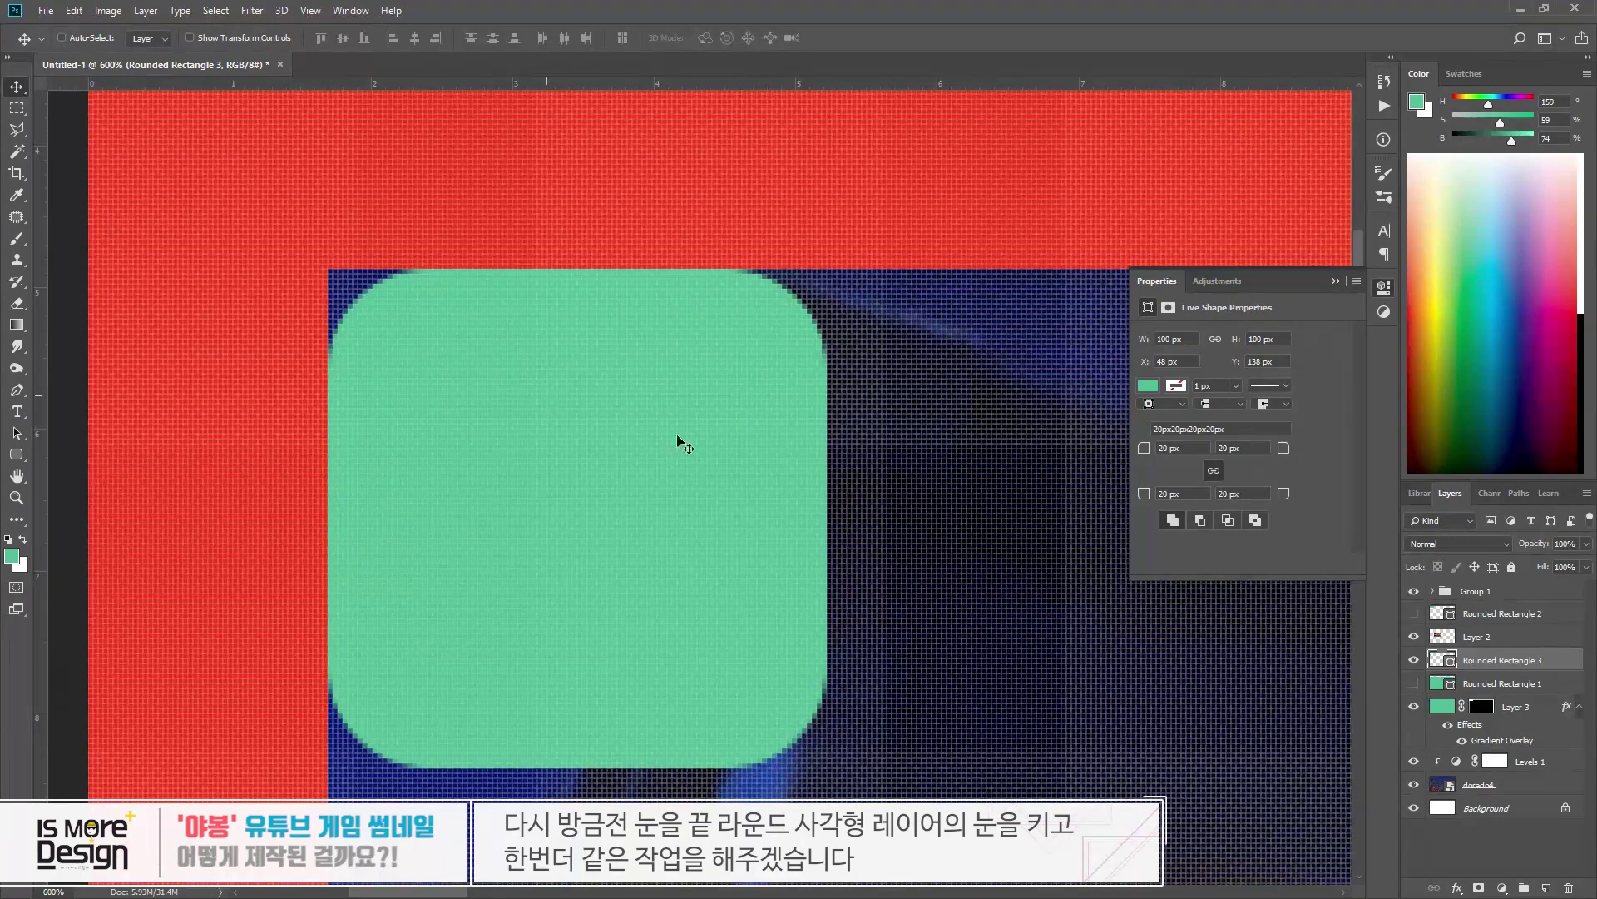
- Display Layer 3's mask alone and fill a rectangular area over the inner corner beneath the tag with white, clearing the selection
click(1479, 707)
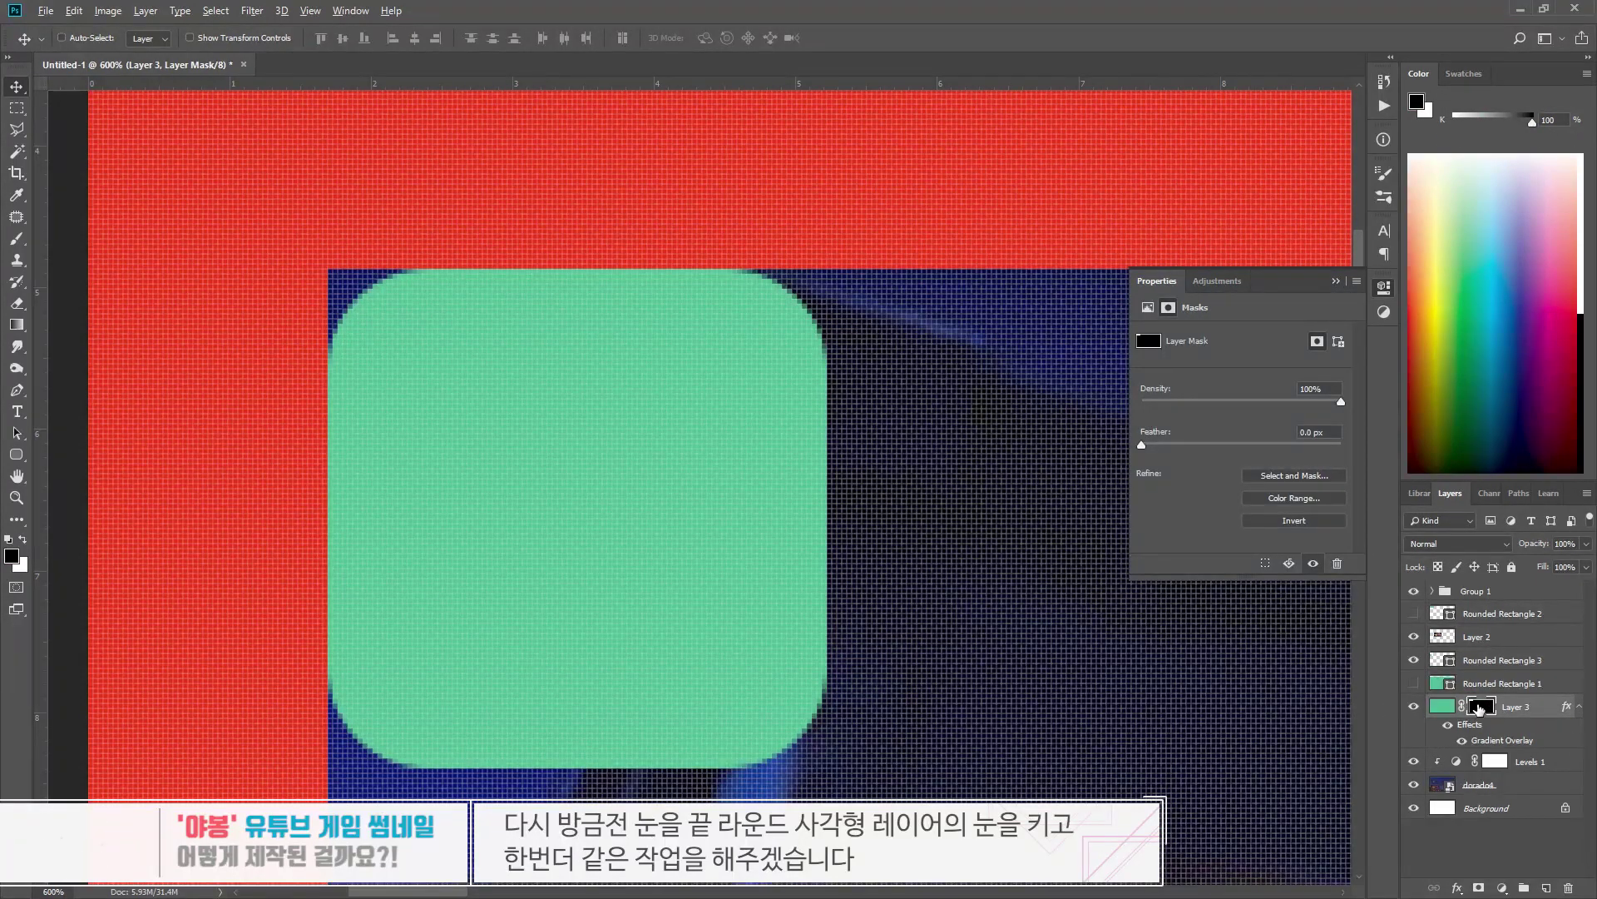
alt+click(1479, 706)
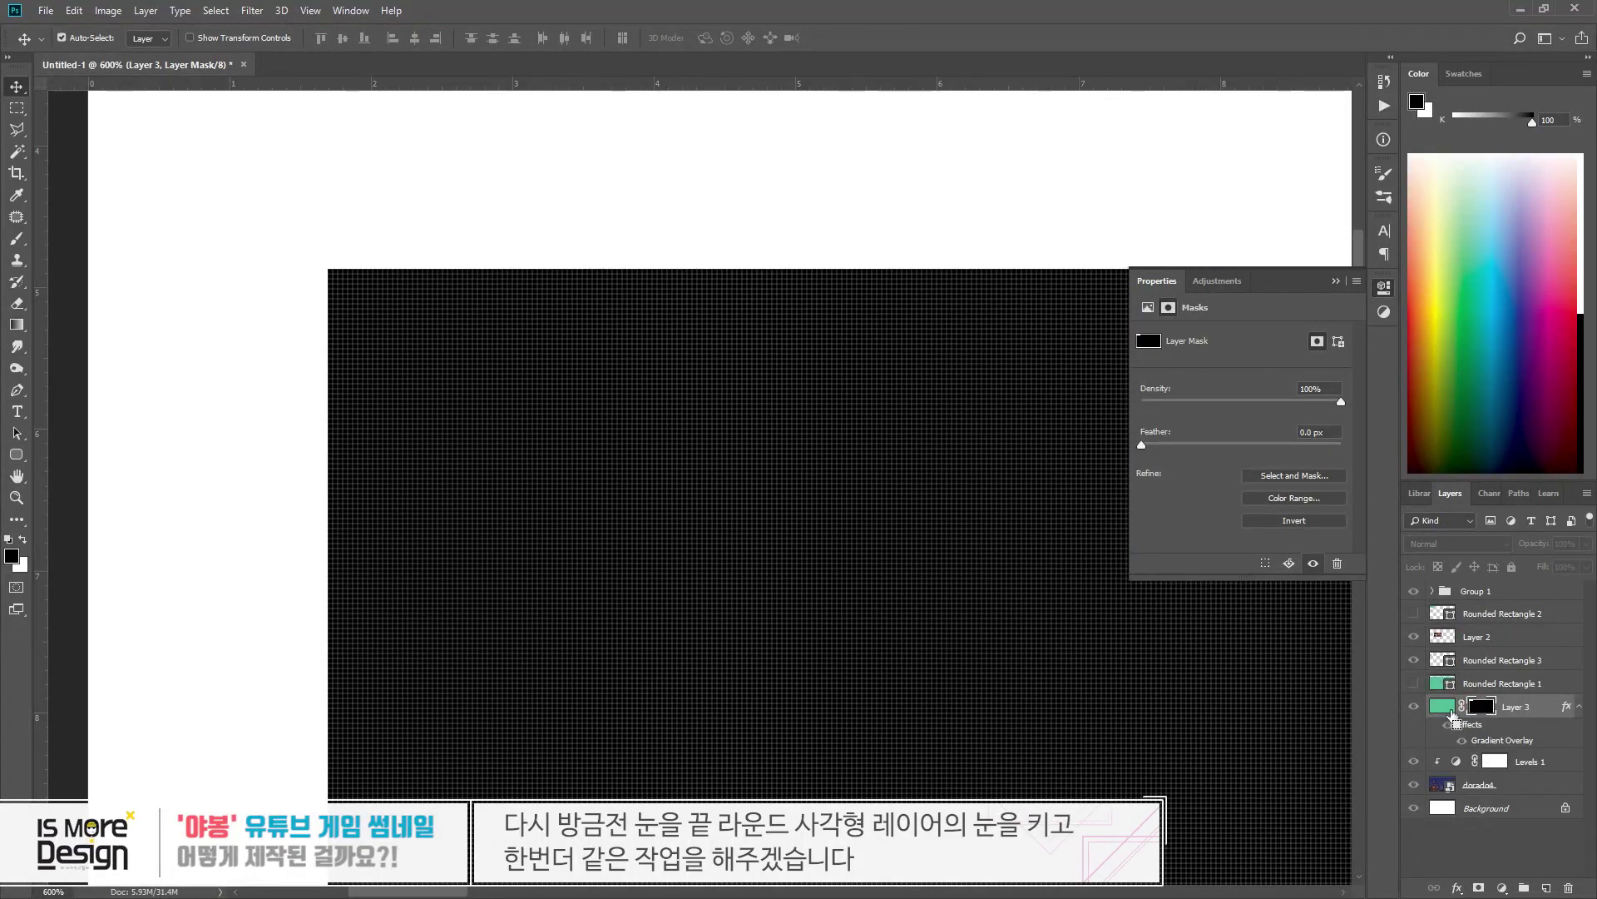
key(ctrl+minus)
key(m)
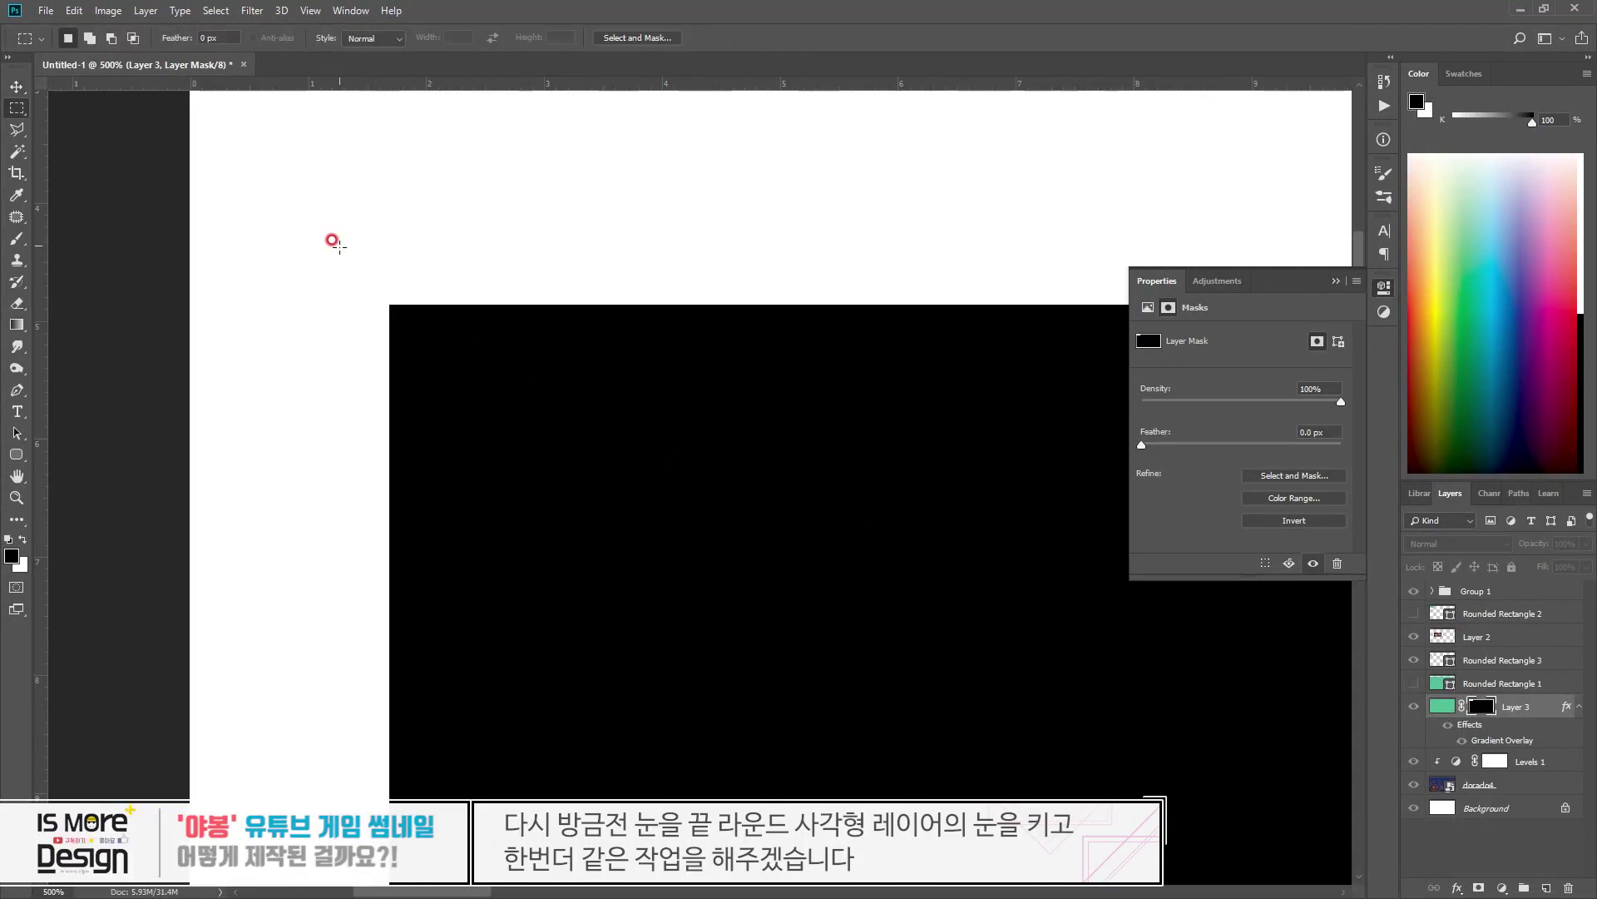
drag(339, 246, 621, 510)
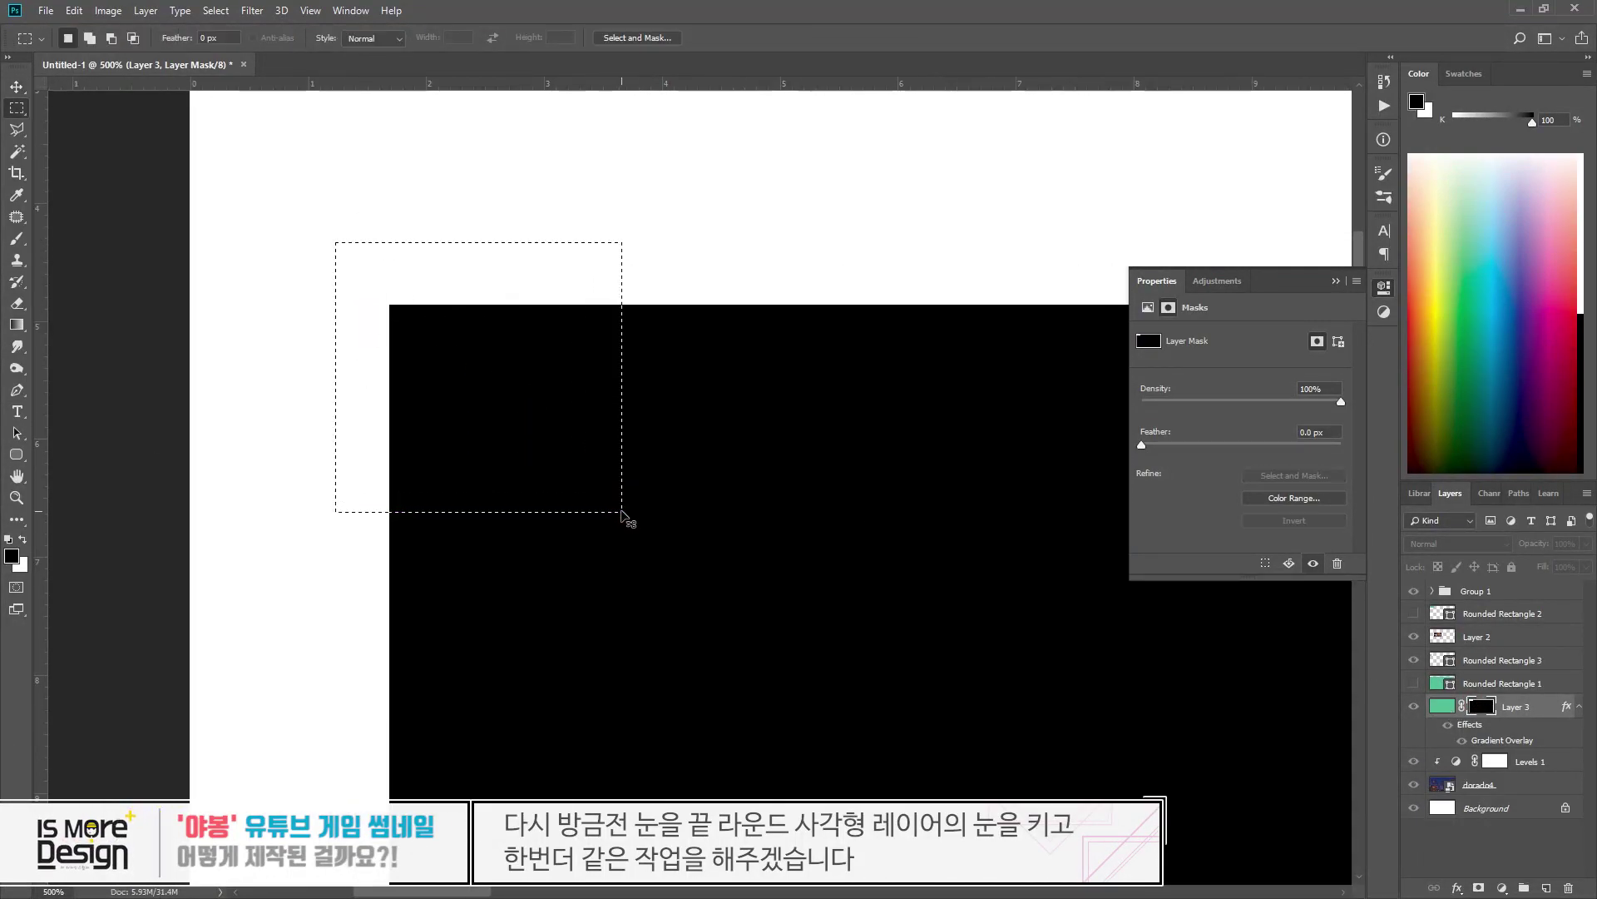
key(Delete)
key(ctrl+d)
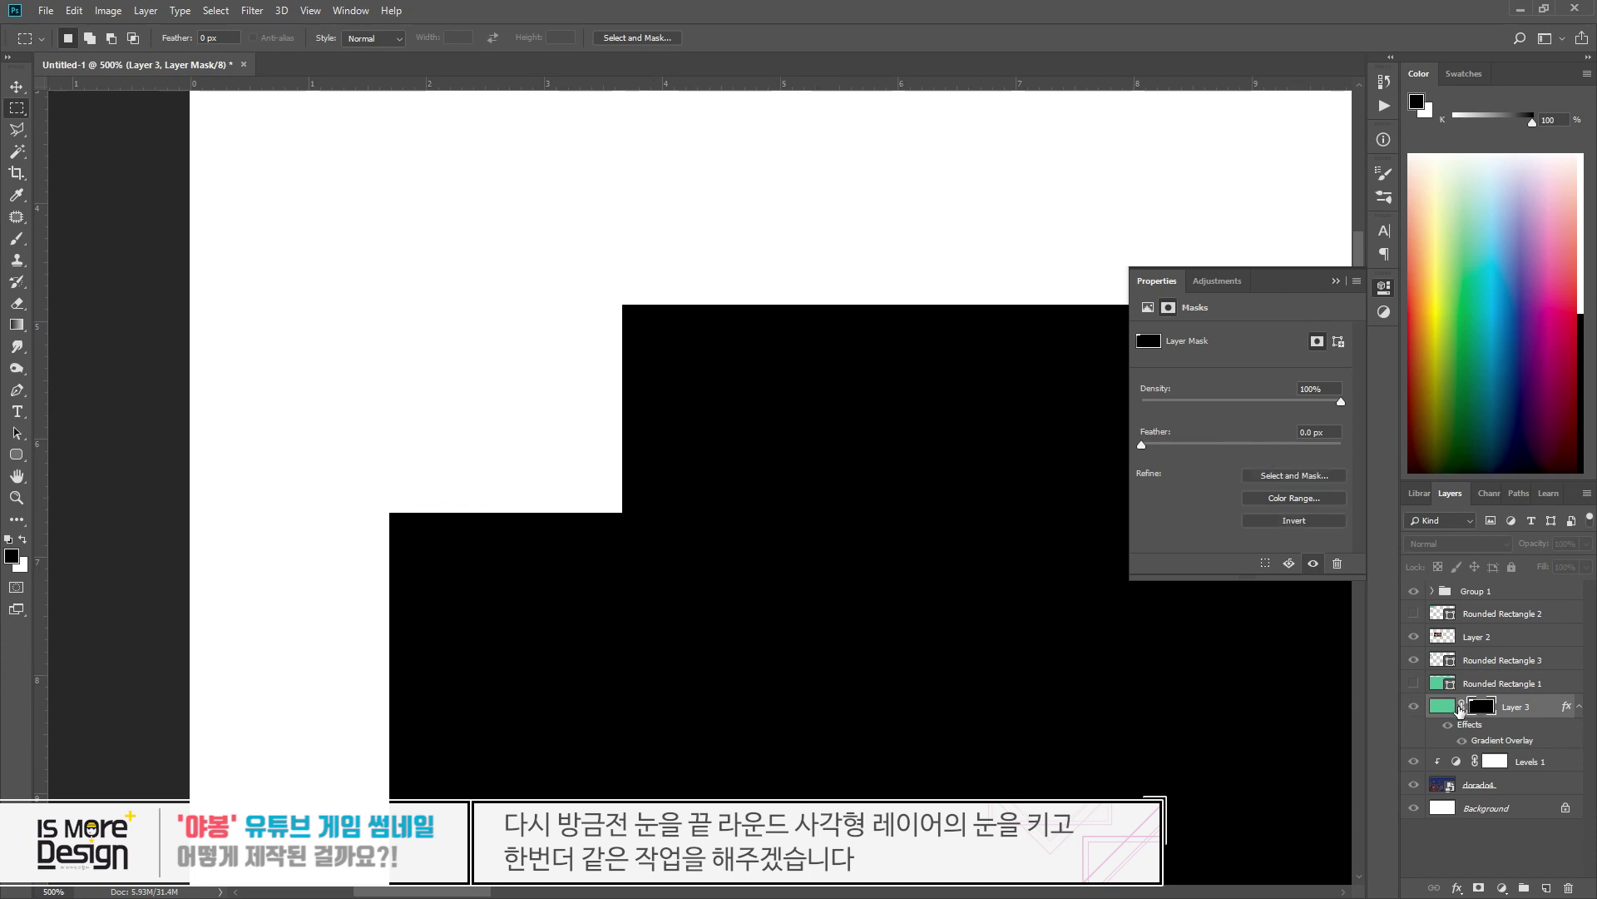
- Load the repositioned Rounded Rectangle 3 as a selection, fill it with black in Layer 3's mask, and return to the normal image view
click(1442, 662)
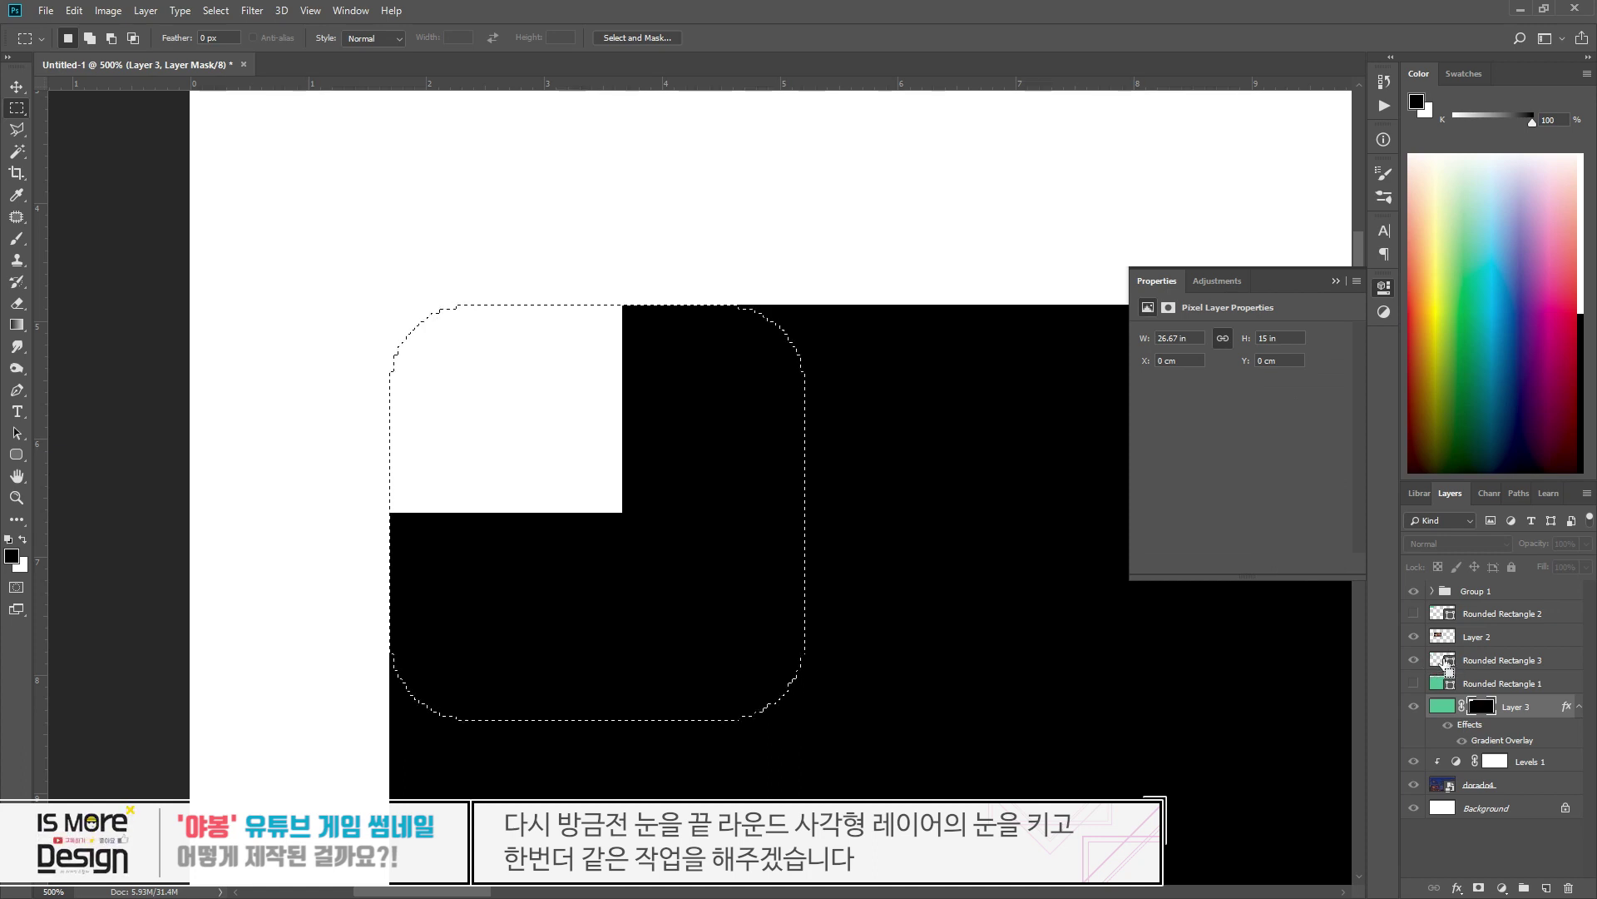
key(alt+Delete)
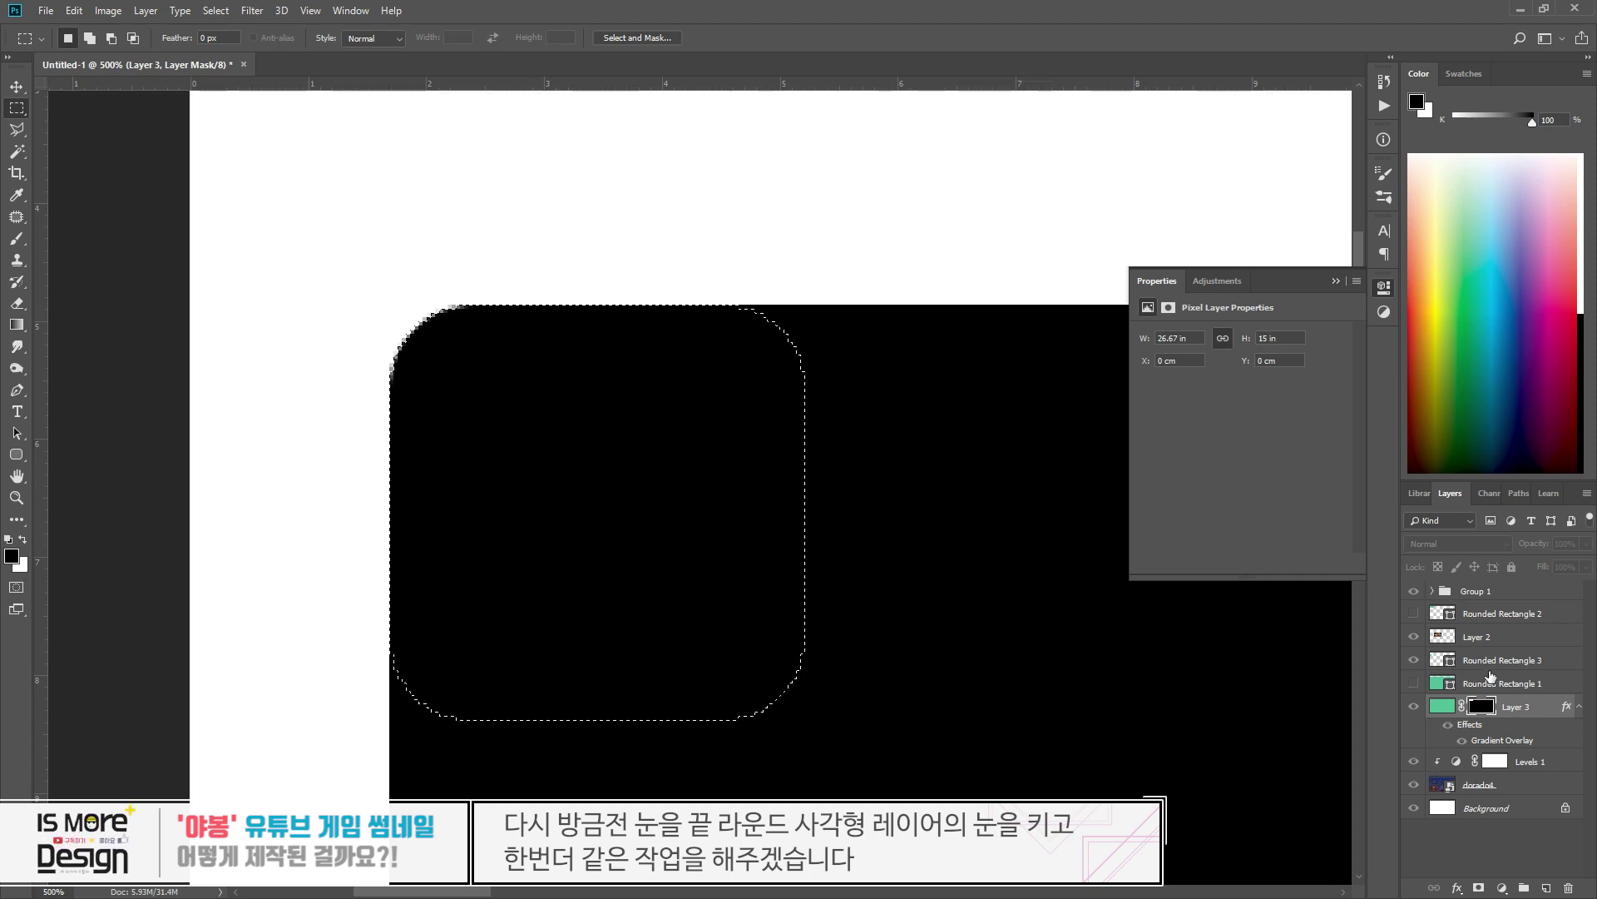
click(1487, 684)
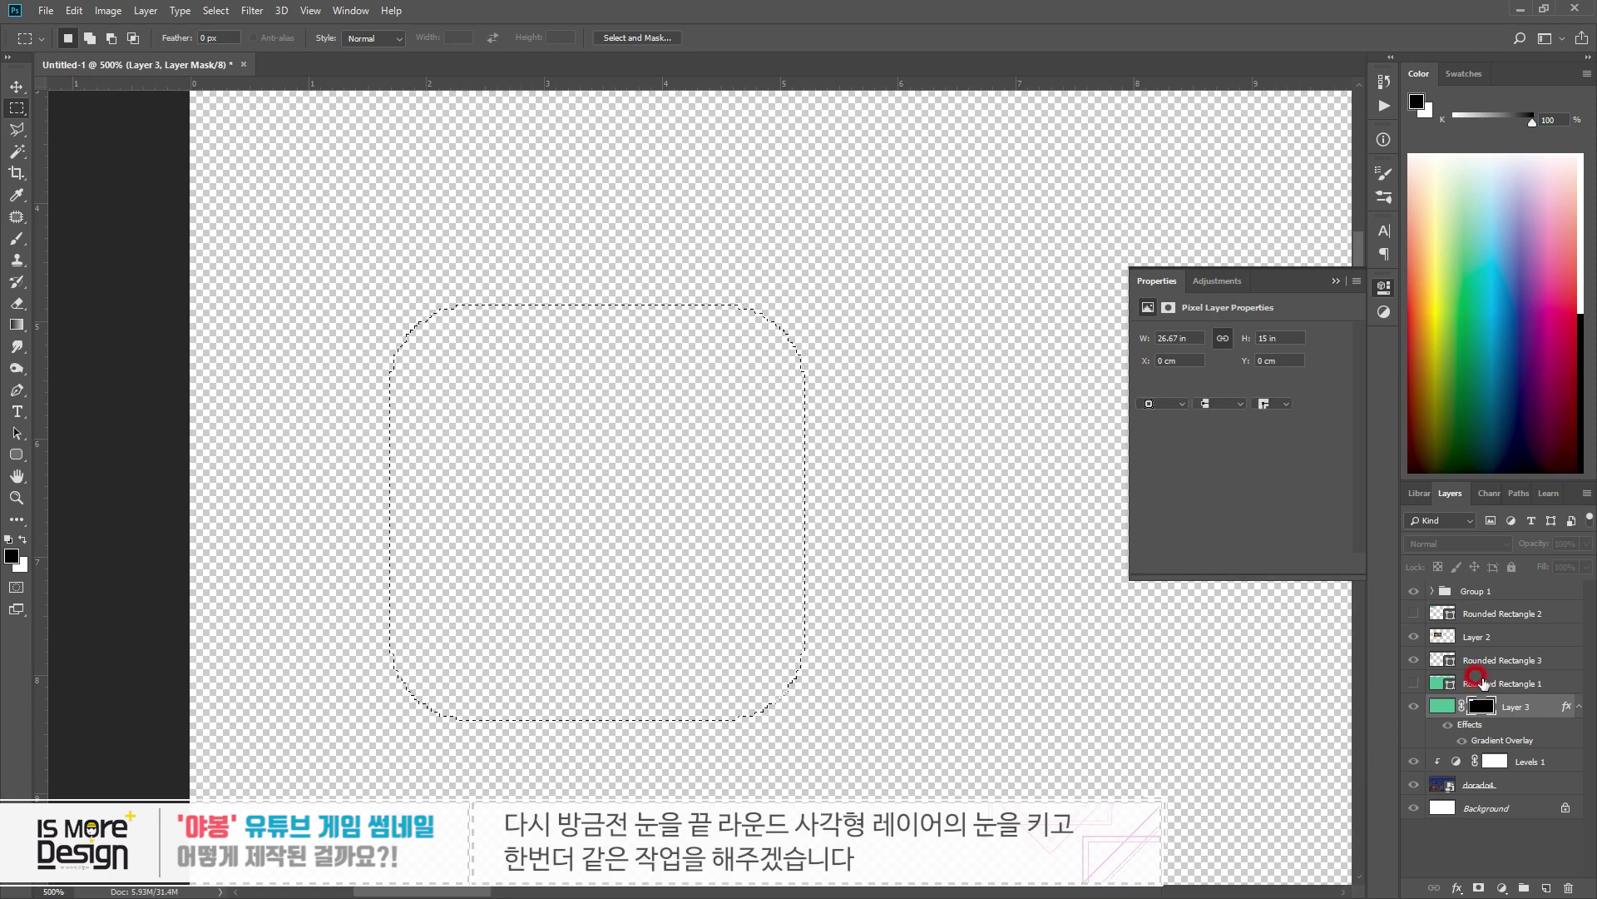
key(ctrl+0)
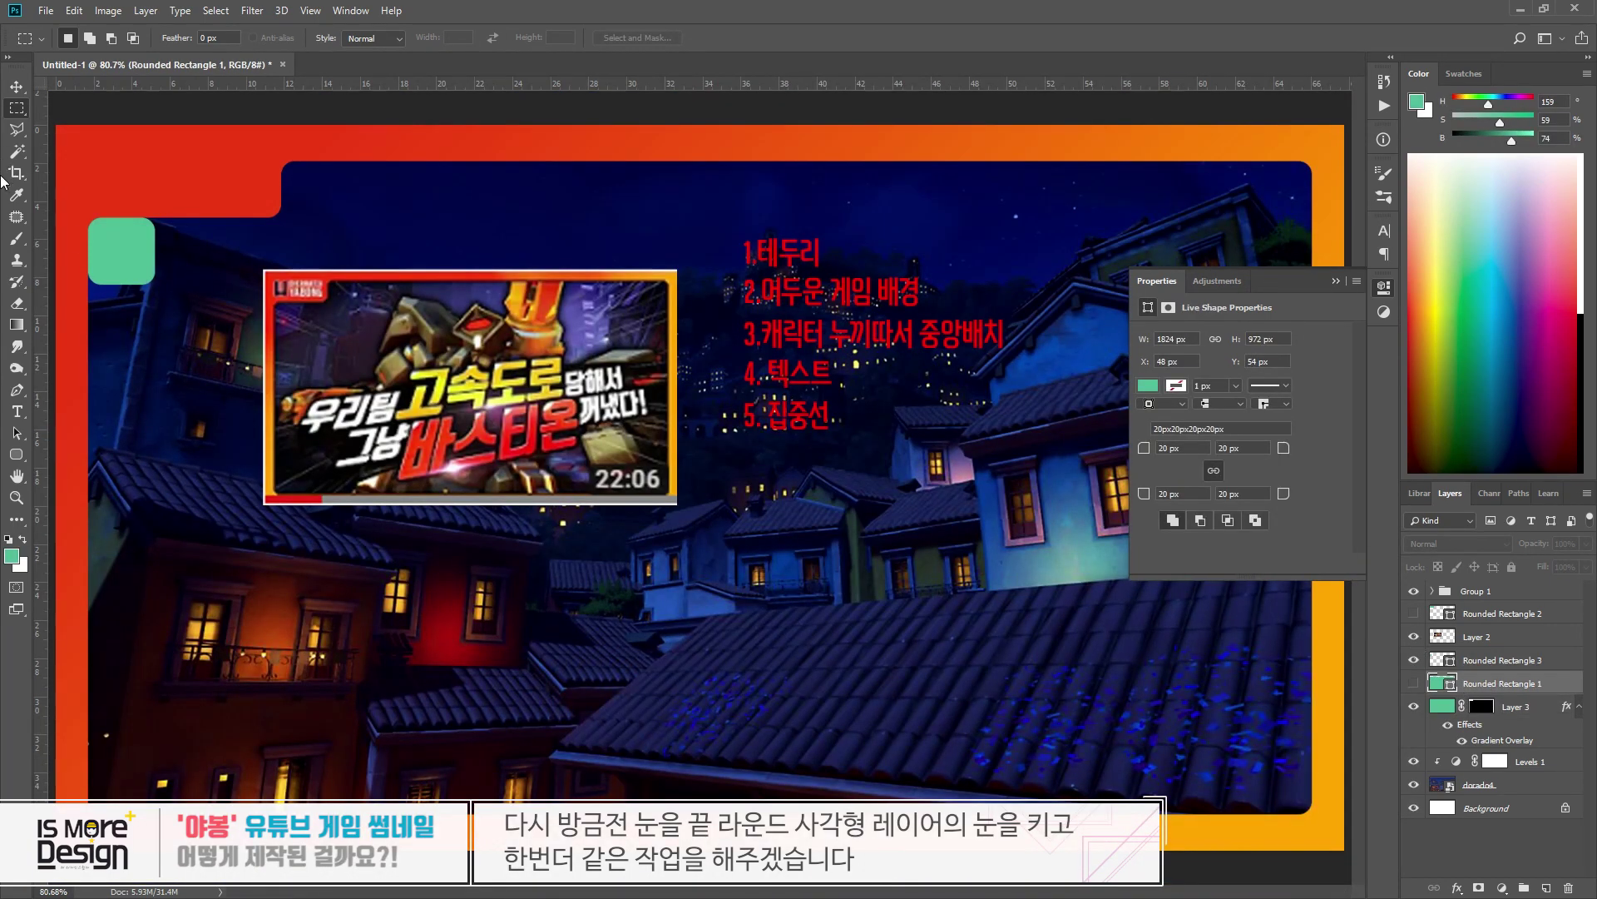
- Select Rounded Rectangle 3 beneath the corner tag and hide it, collapsing the shape properties
key(v)
ctrl+click(117, 249)
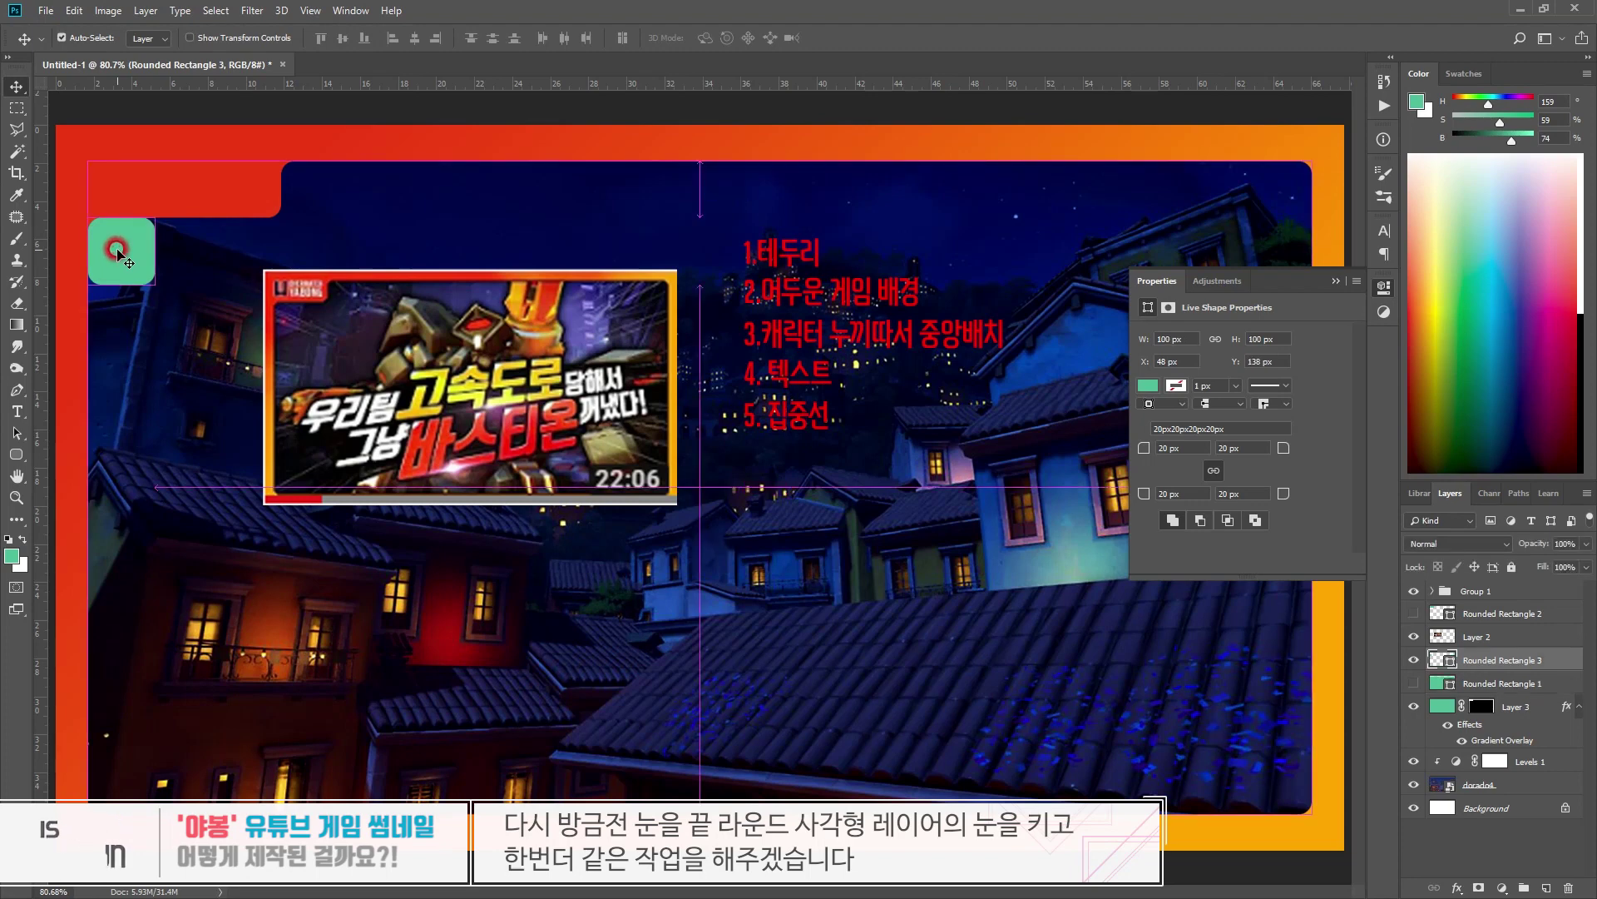
click(1414, 661)
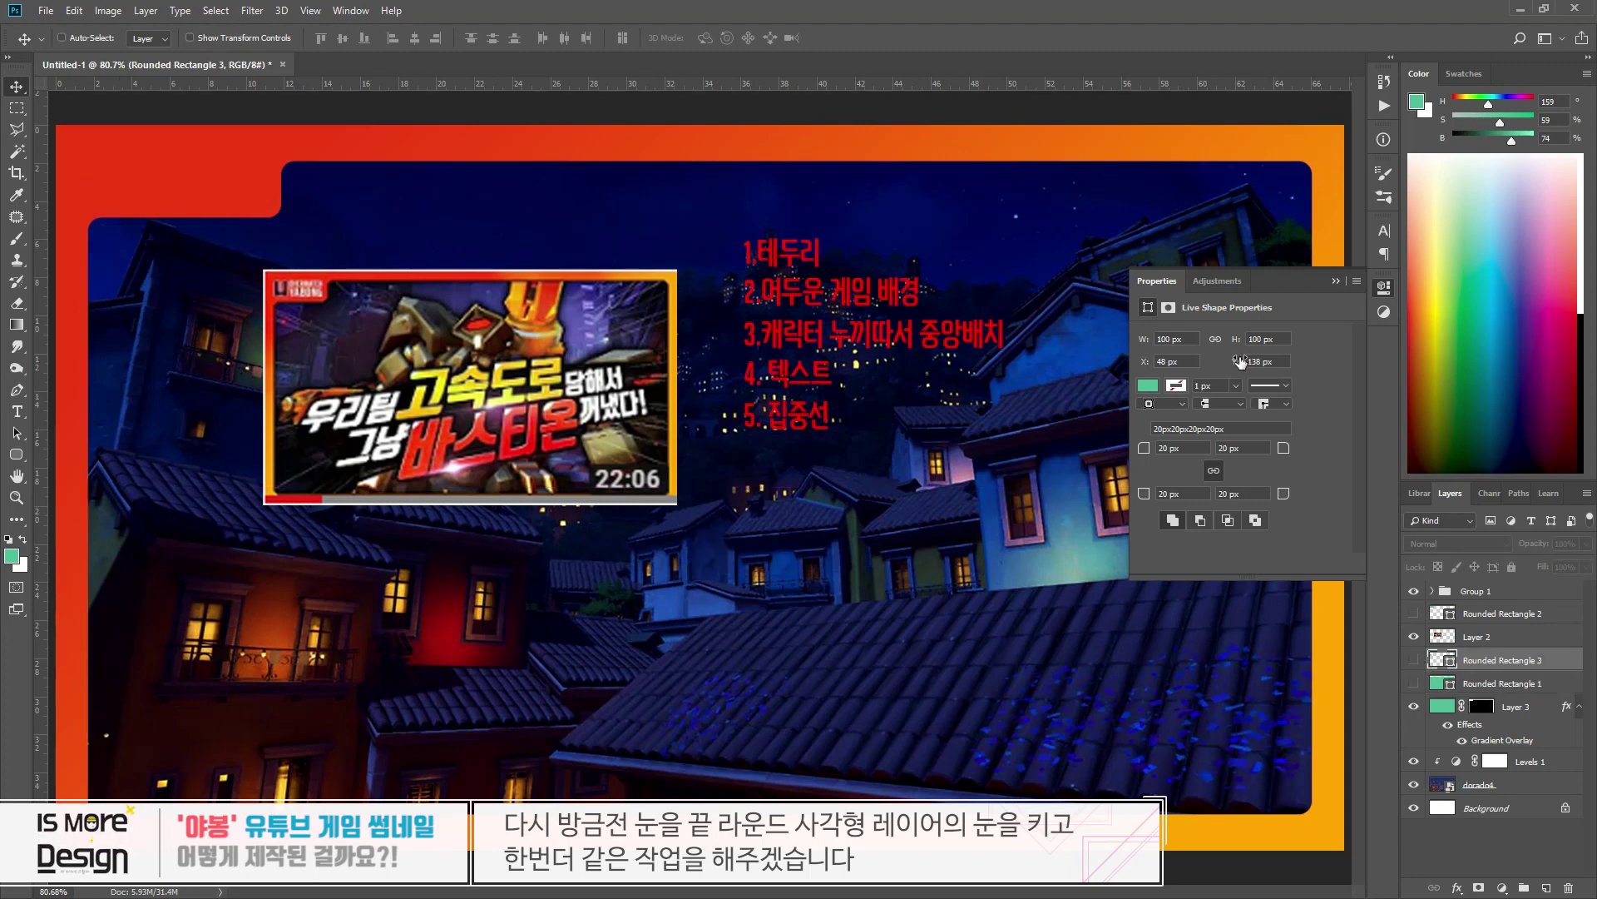
click(1385, 292)
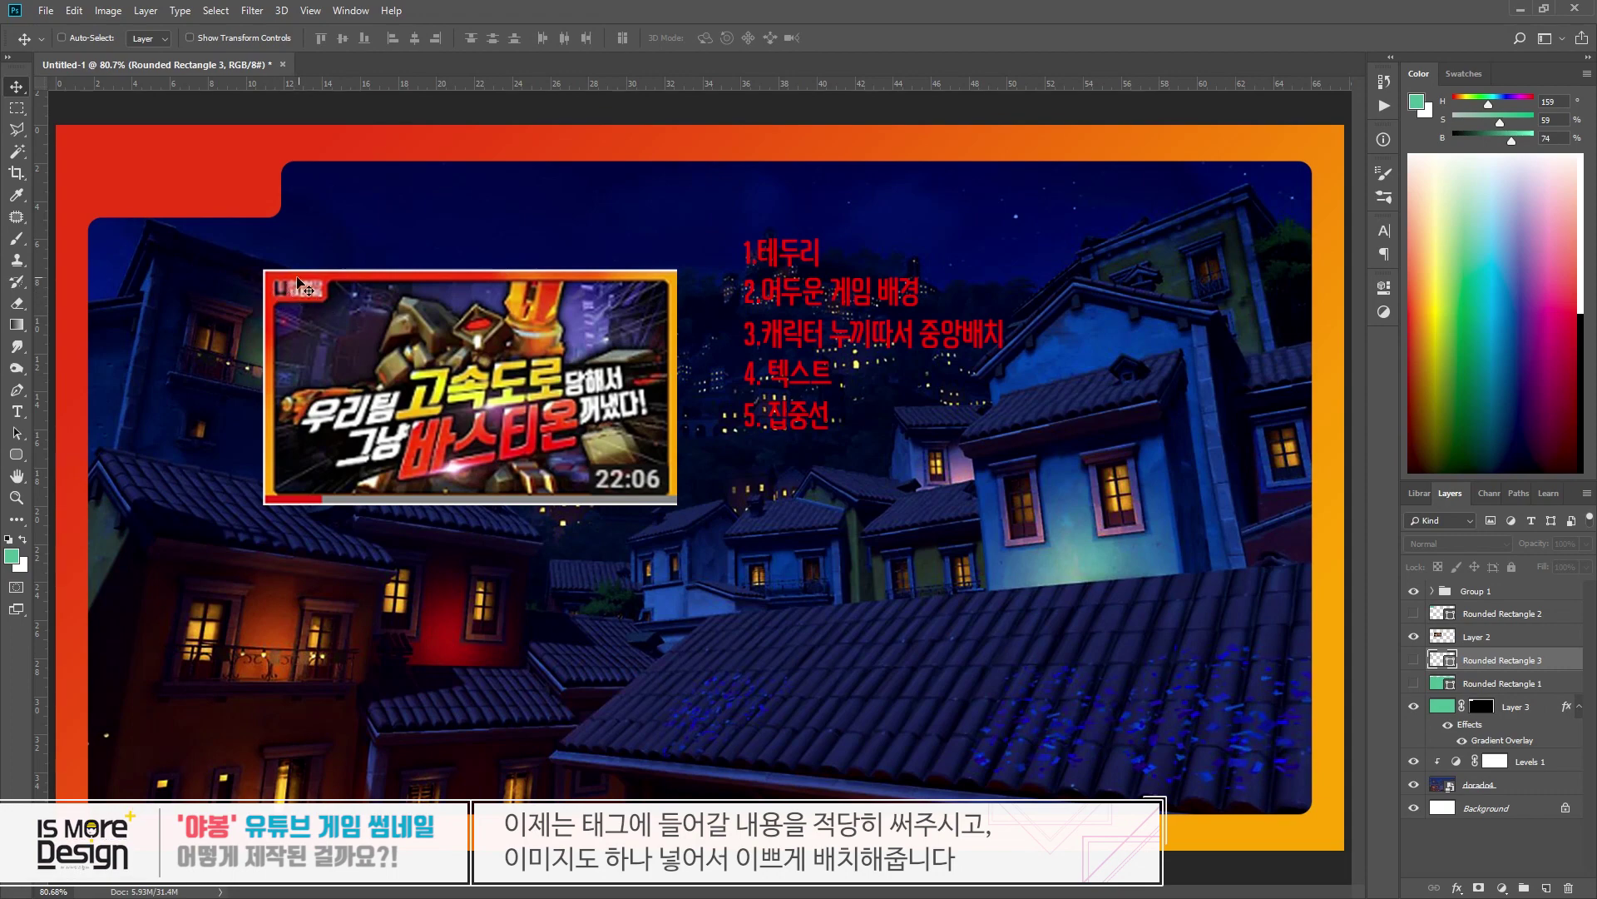
key(t)
click(110, 170)
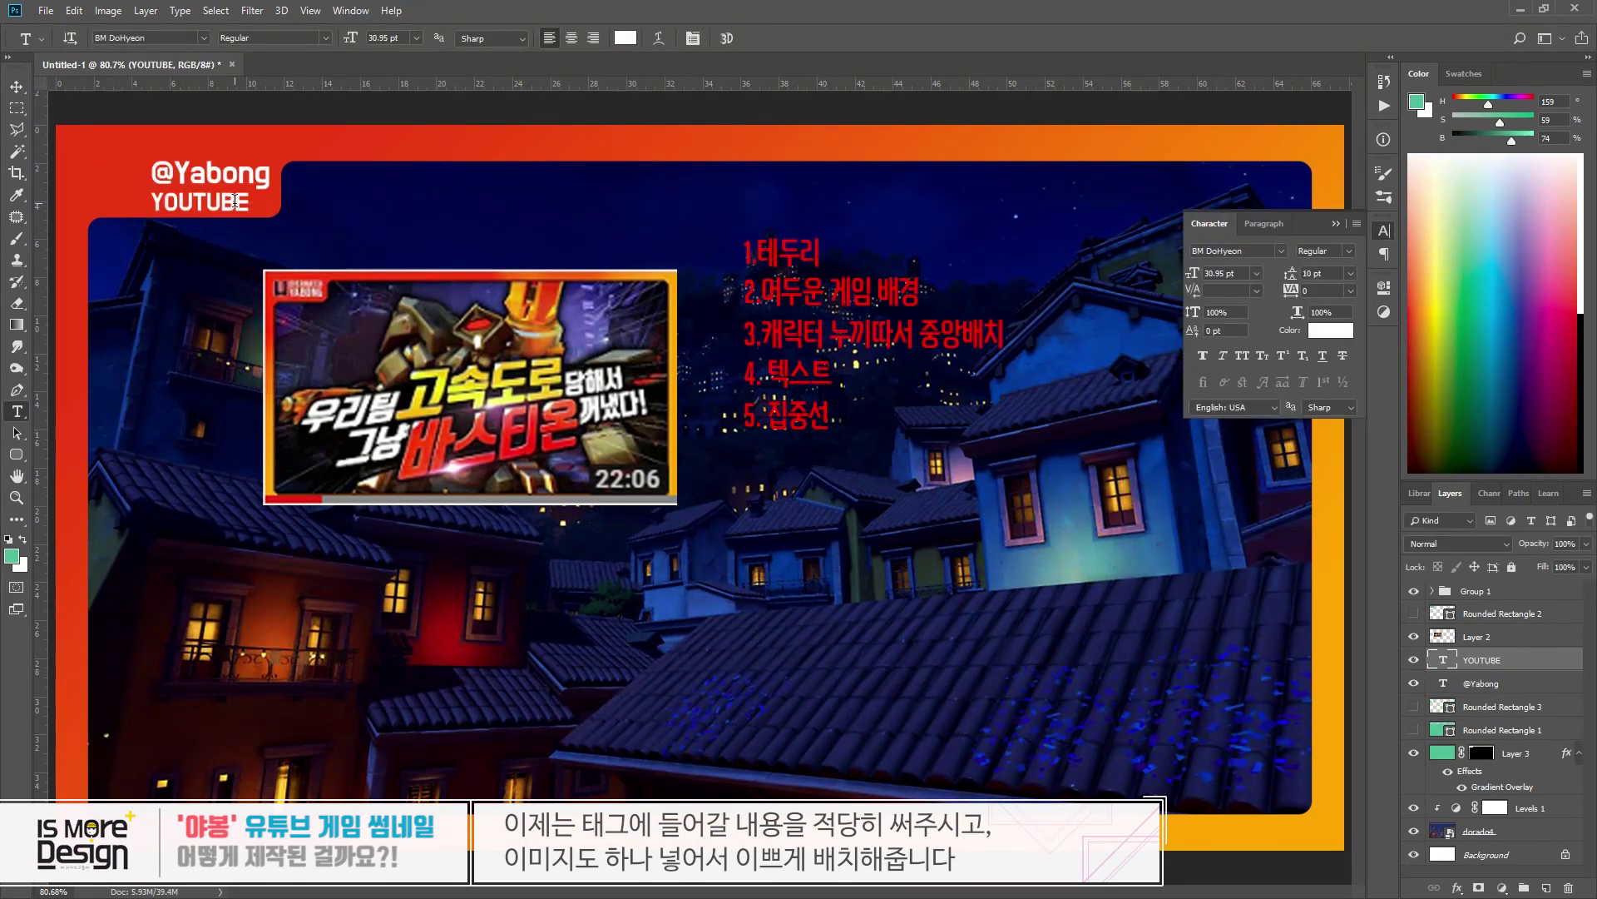
key(v)
drag(230, 206, 270, 189)
key(shift+Left)
key(shift+Left)
key(shift+Left)
key(ctrl+t)
key(Return)
key(alt+bracketleft)
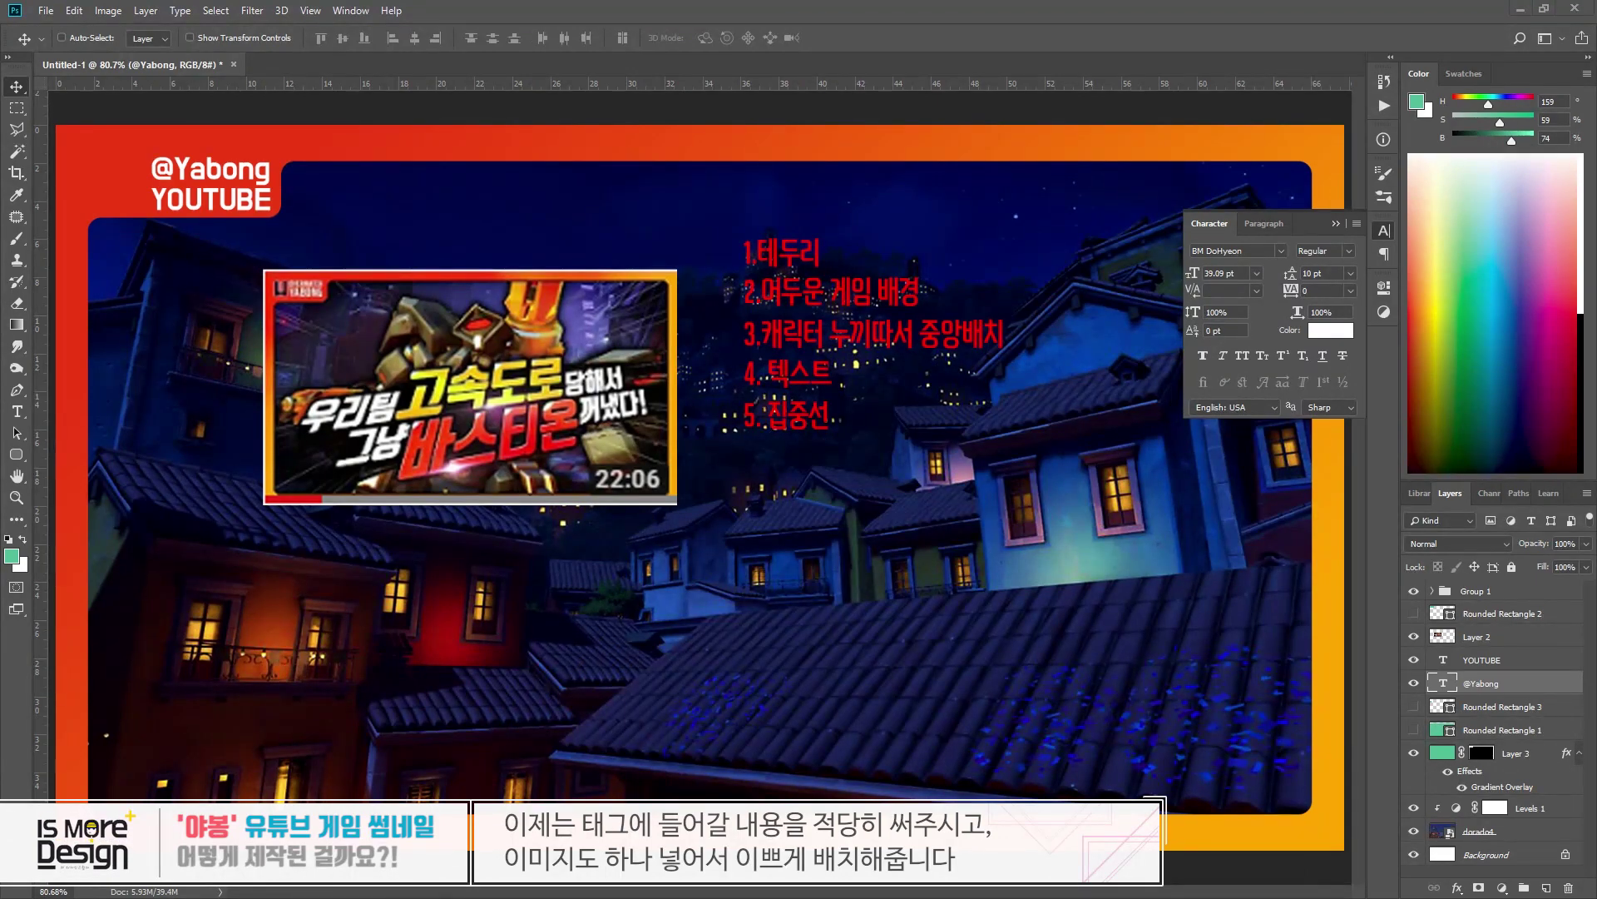
- Switch to the browser, search Google Images for "바스티온" and open the front-facing Bastion result in the second row
key(alt+Tab)
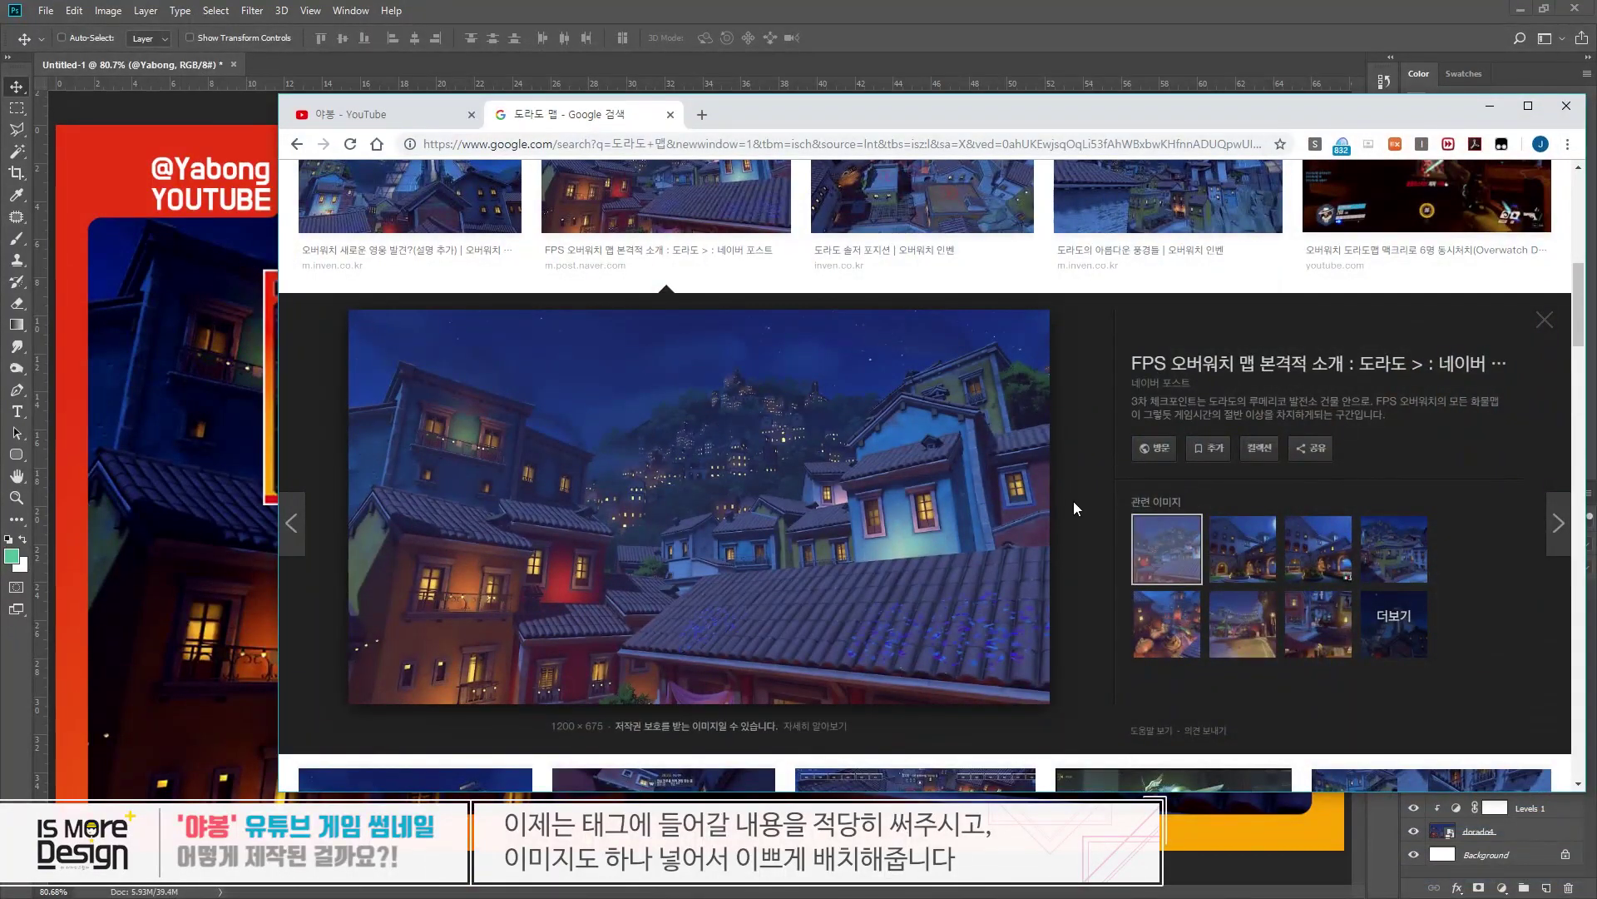
key(Escape)
triple_click(583, 195)
text(바스티온)
key(Return)
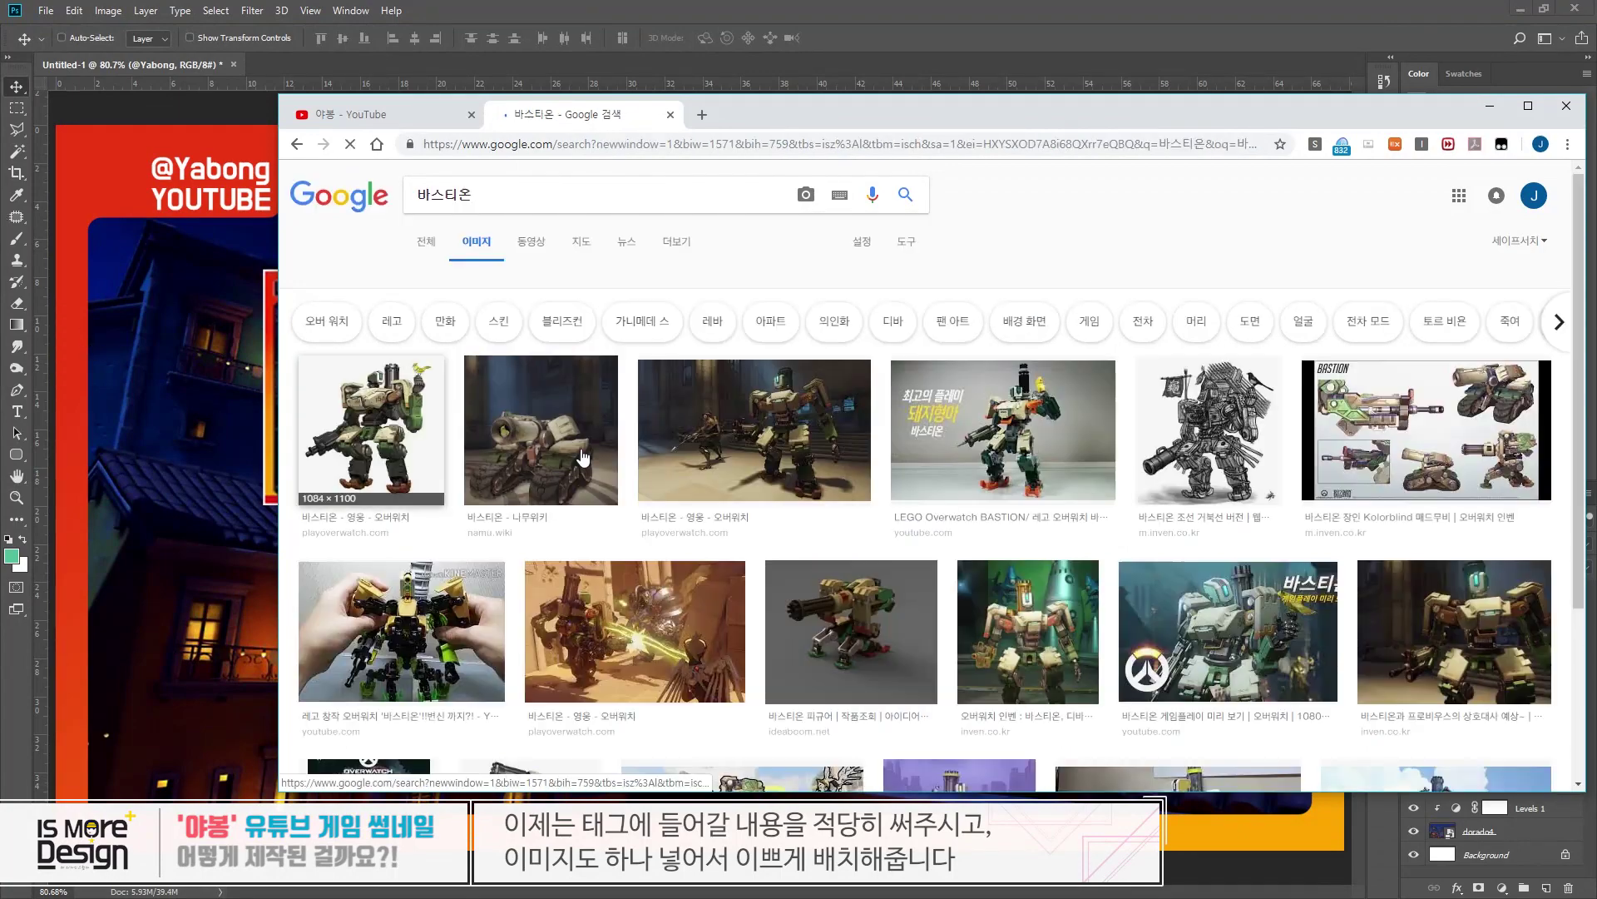
click(1027, 632)
- Return to Photoshop, place the downloaded Bastion picture in the thumbnail document and move it over the corner tag
key(alt+Tab)
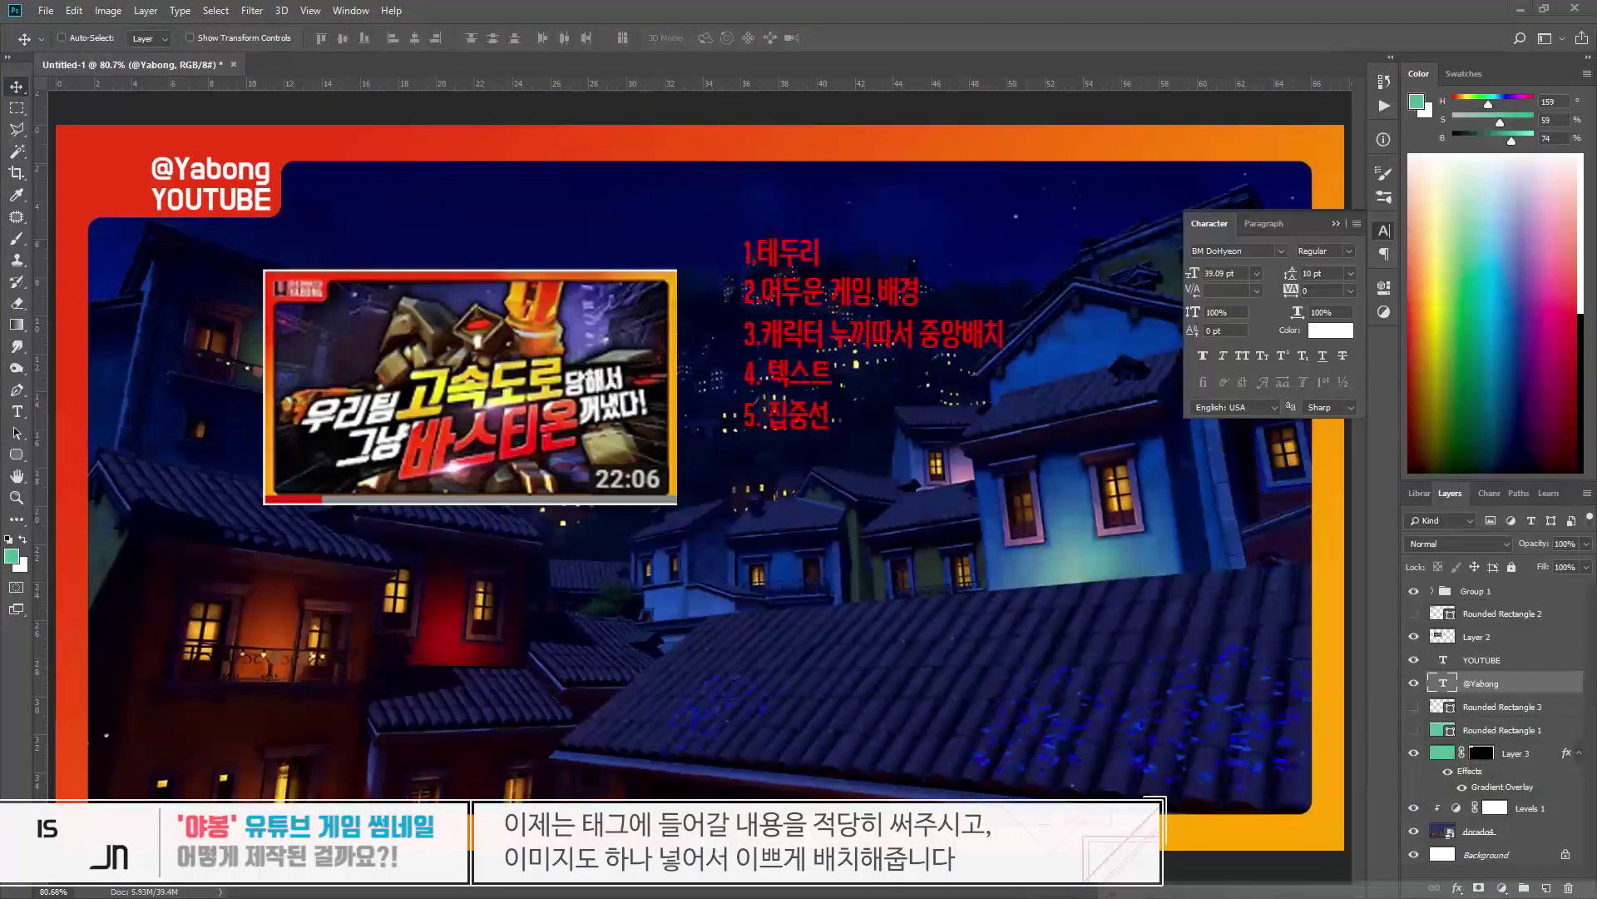
drag(699, 466, 697, 426)
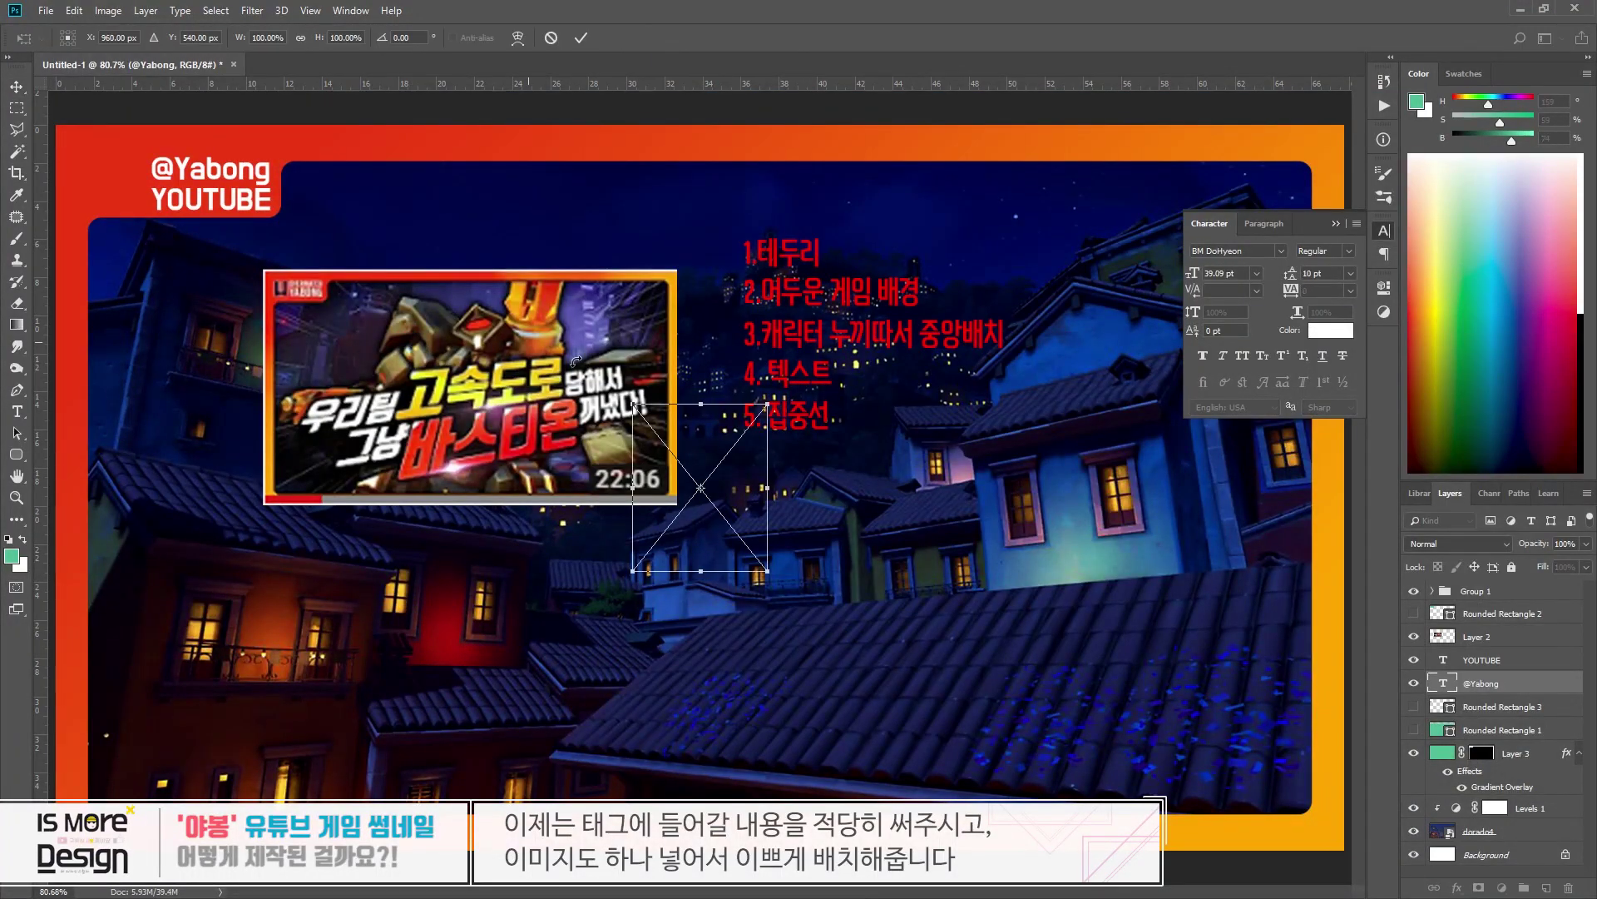
key(Return)
drag(749, 478, 200, 230)
- Scale the Bastion picture down to a small icon beside the tag text and nudge it slightly right
key(ctrl+t)
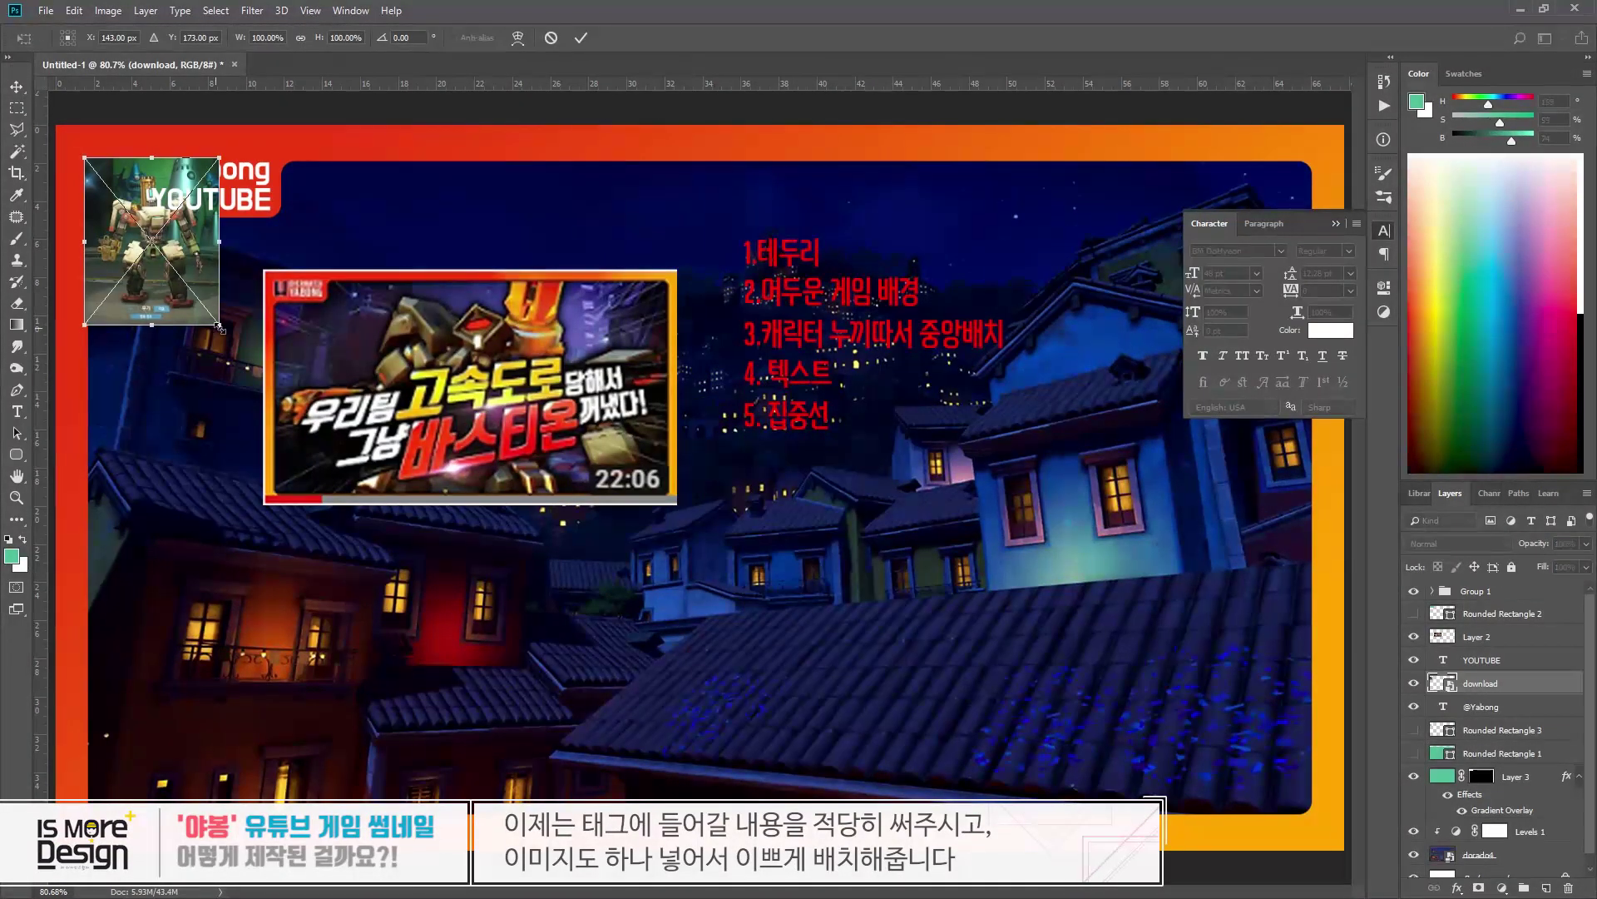
drag(218, 325, 127, 216)
key(Return)
key(Right)
key(Right)
key(Right)
key(Right)
key(Right)
key(Right)
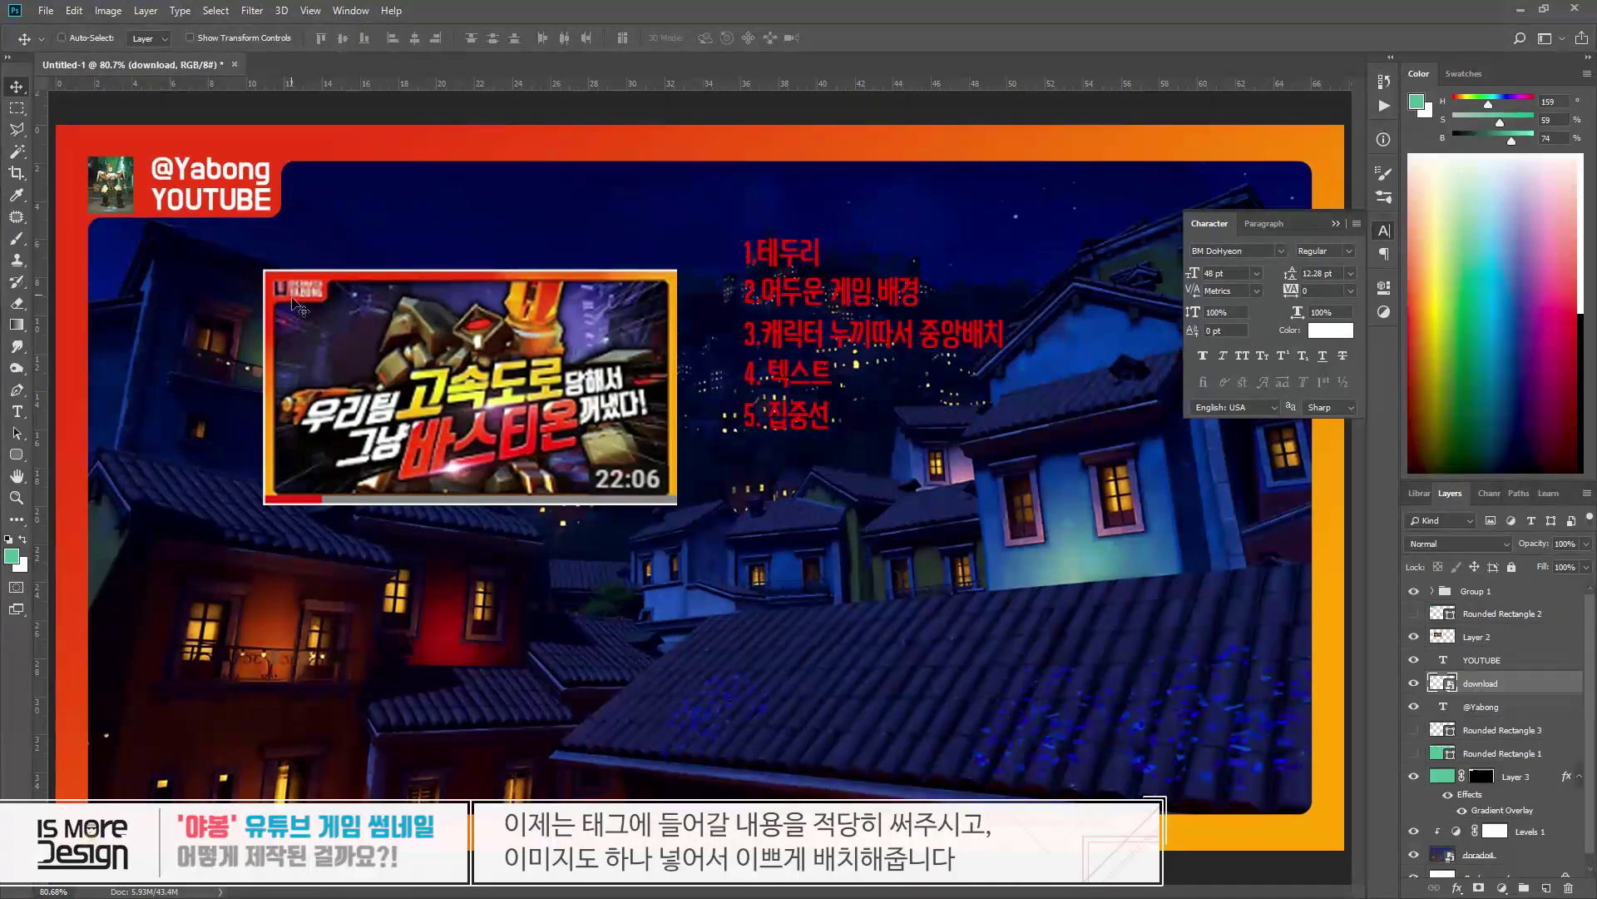
key(Right)
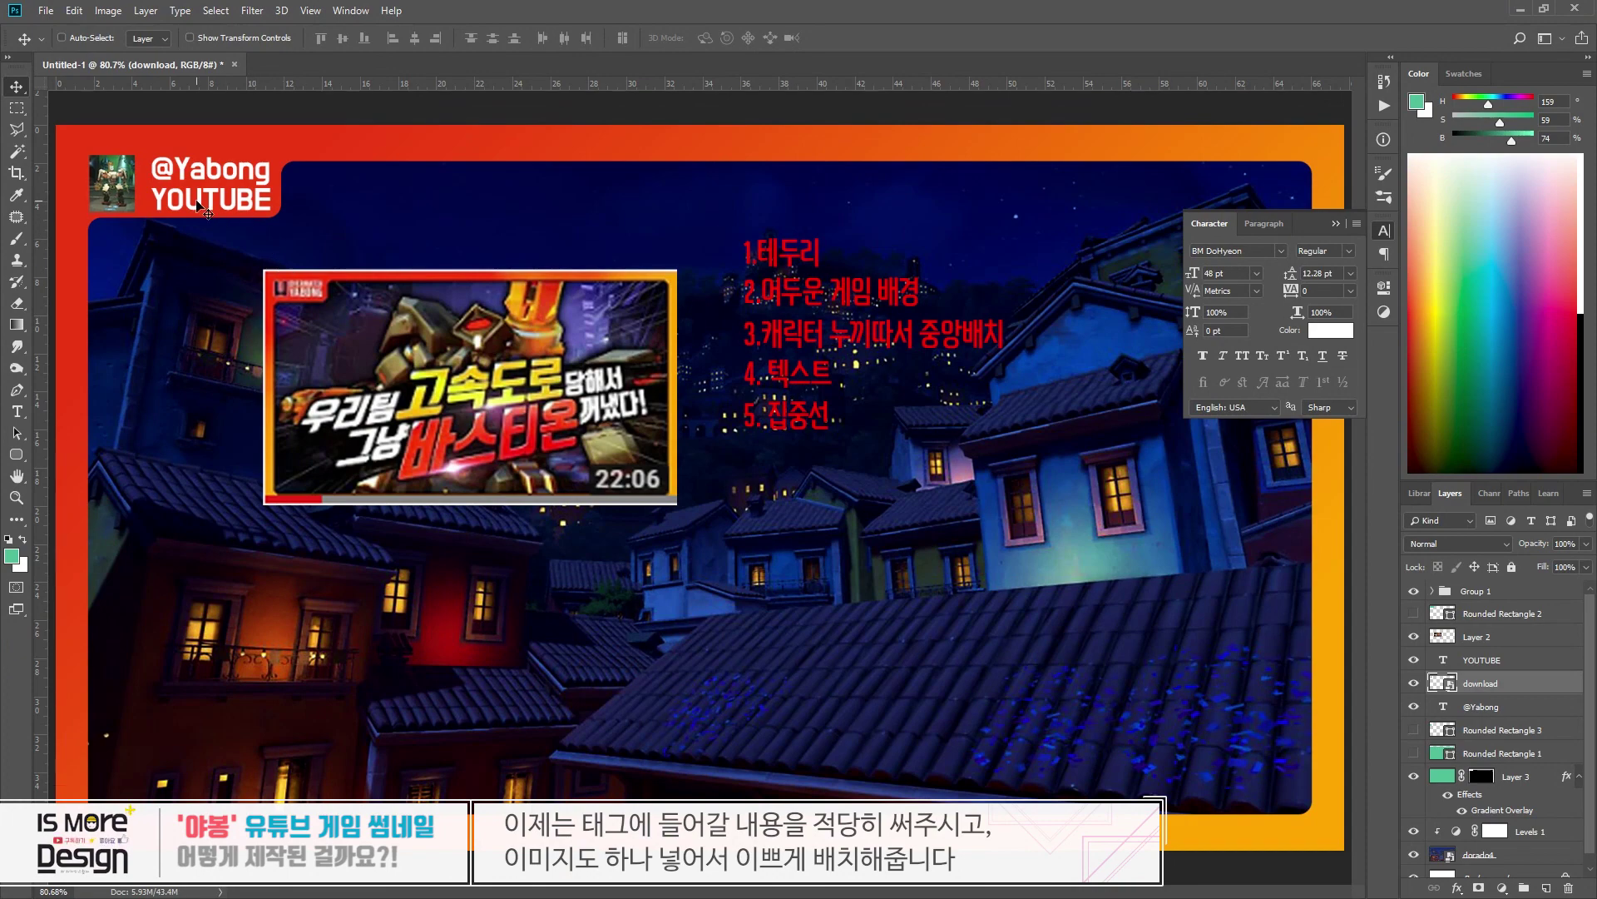
ctrl+click(198, 203)
ctrl+shift+click(201, 178)
key(shift+Left)
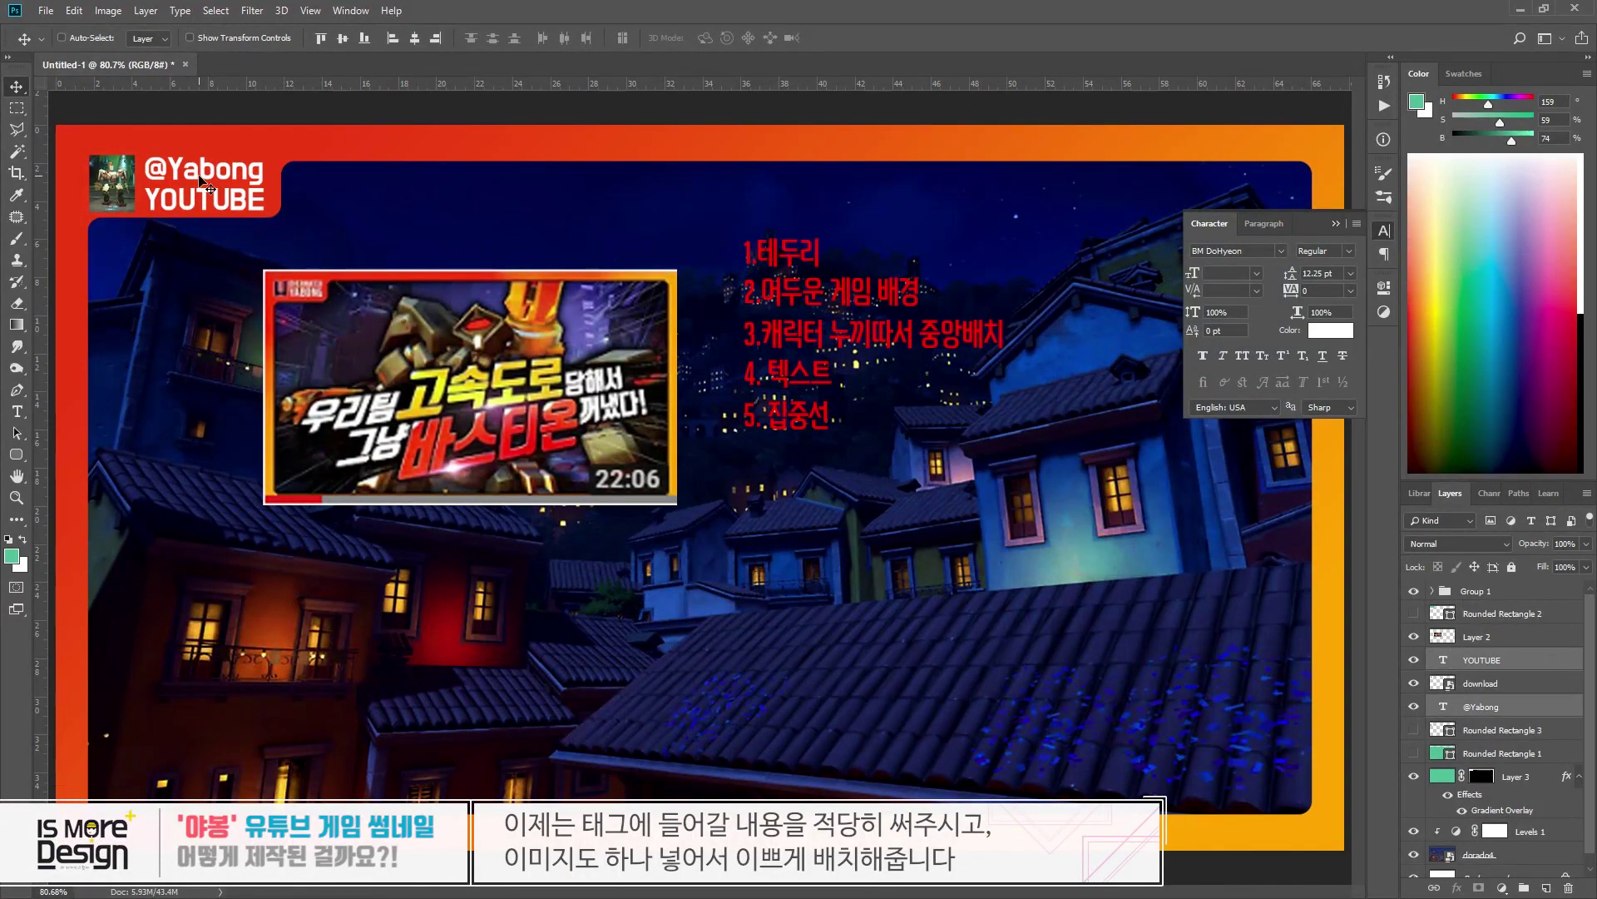
key(Left)
key(Left)
key(Left)
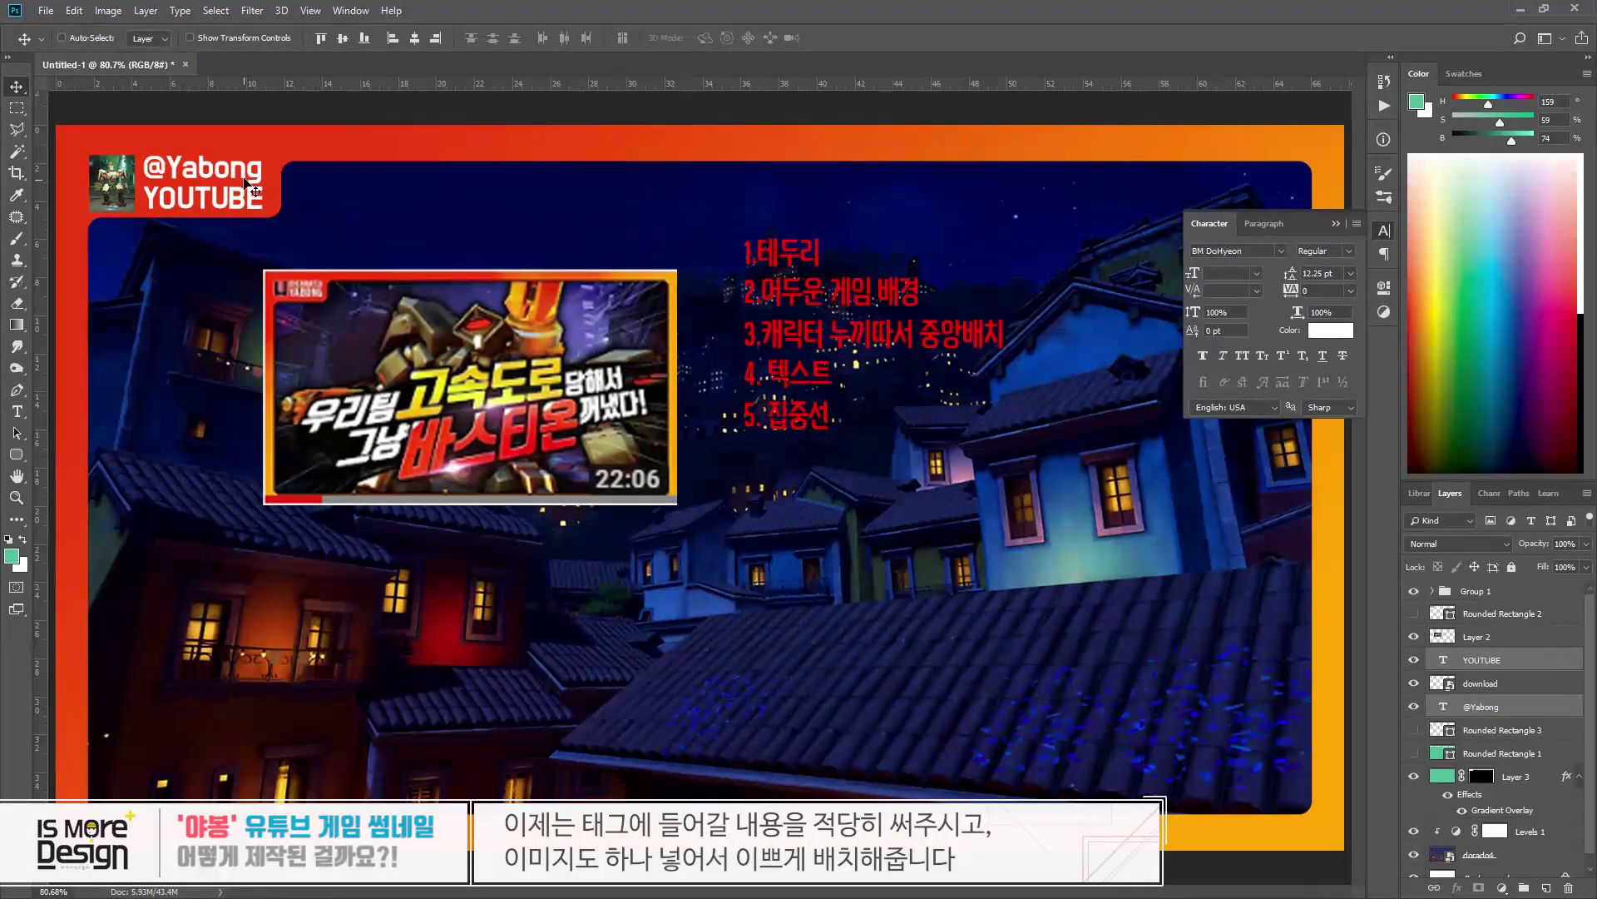
click(1384, 228)
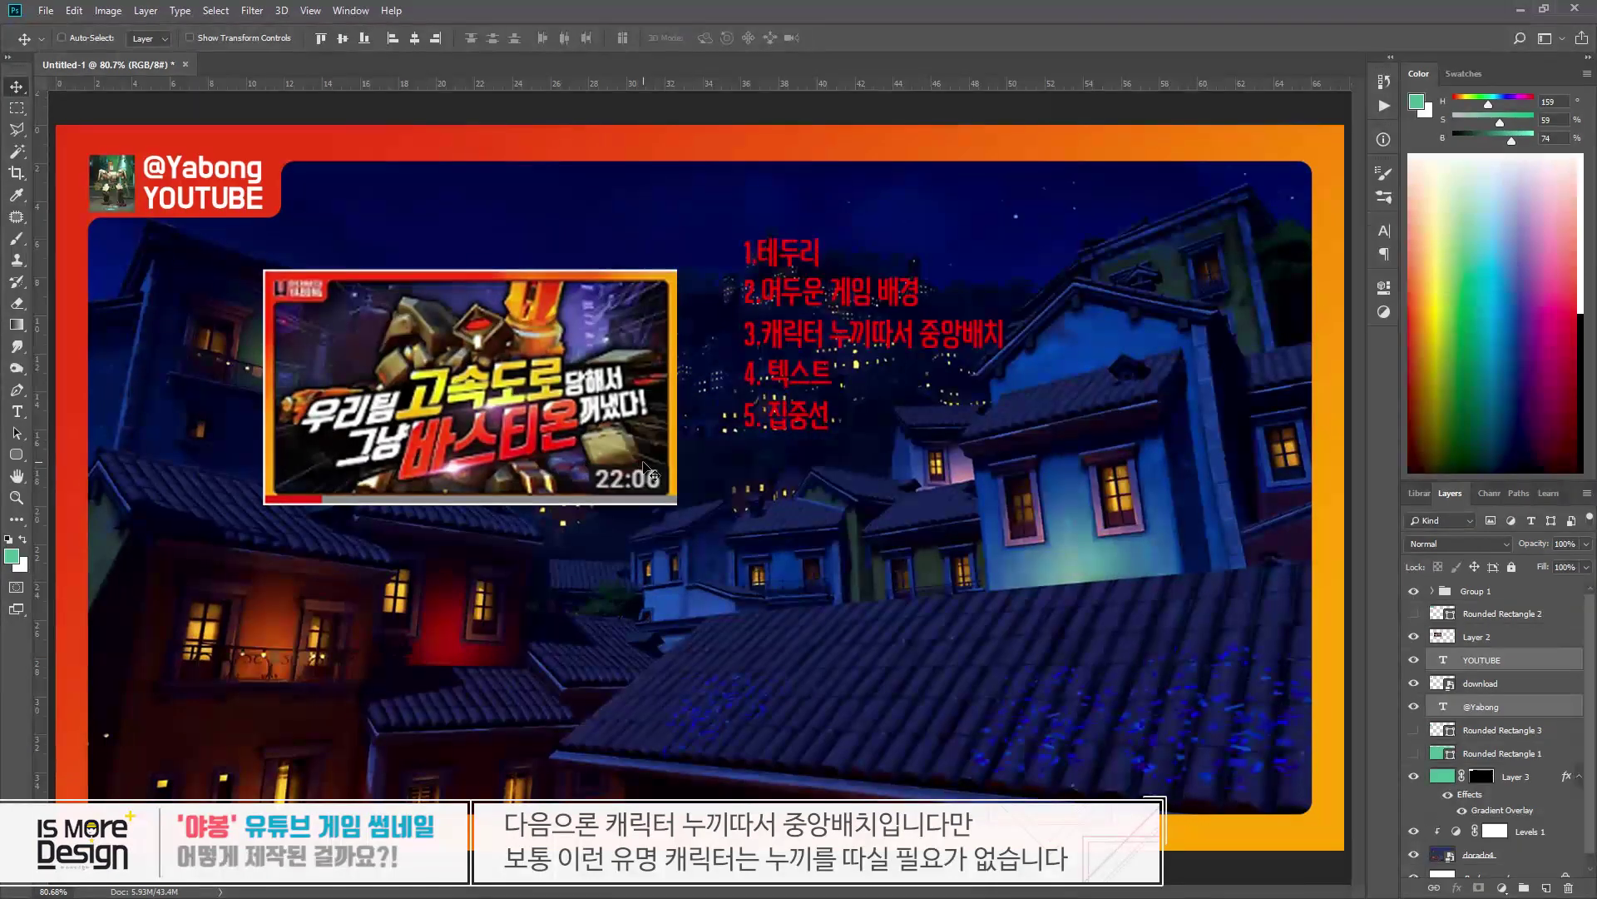
- Switch back to the browser and search Google Images for "바스티온 png"
key(alt+Tab)
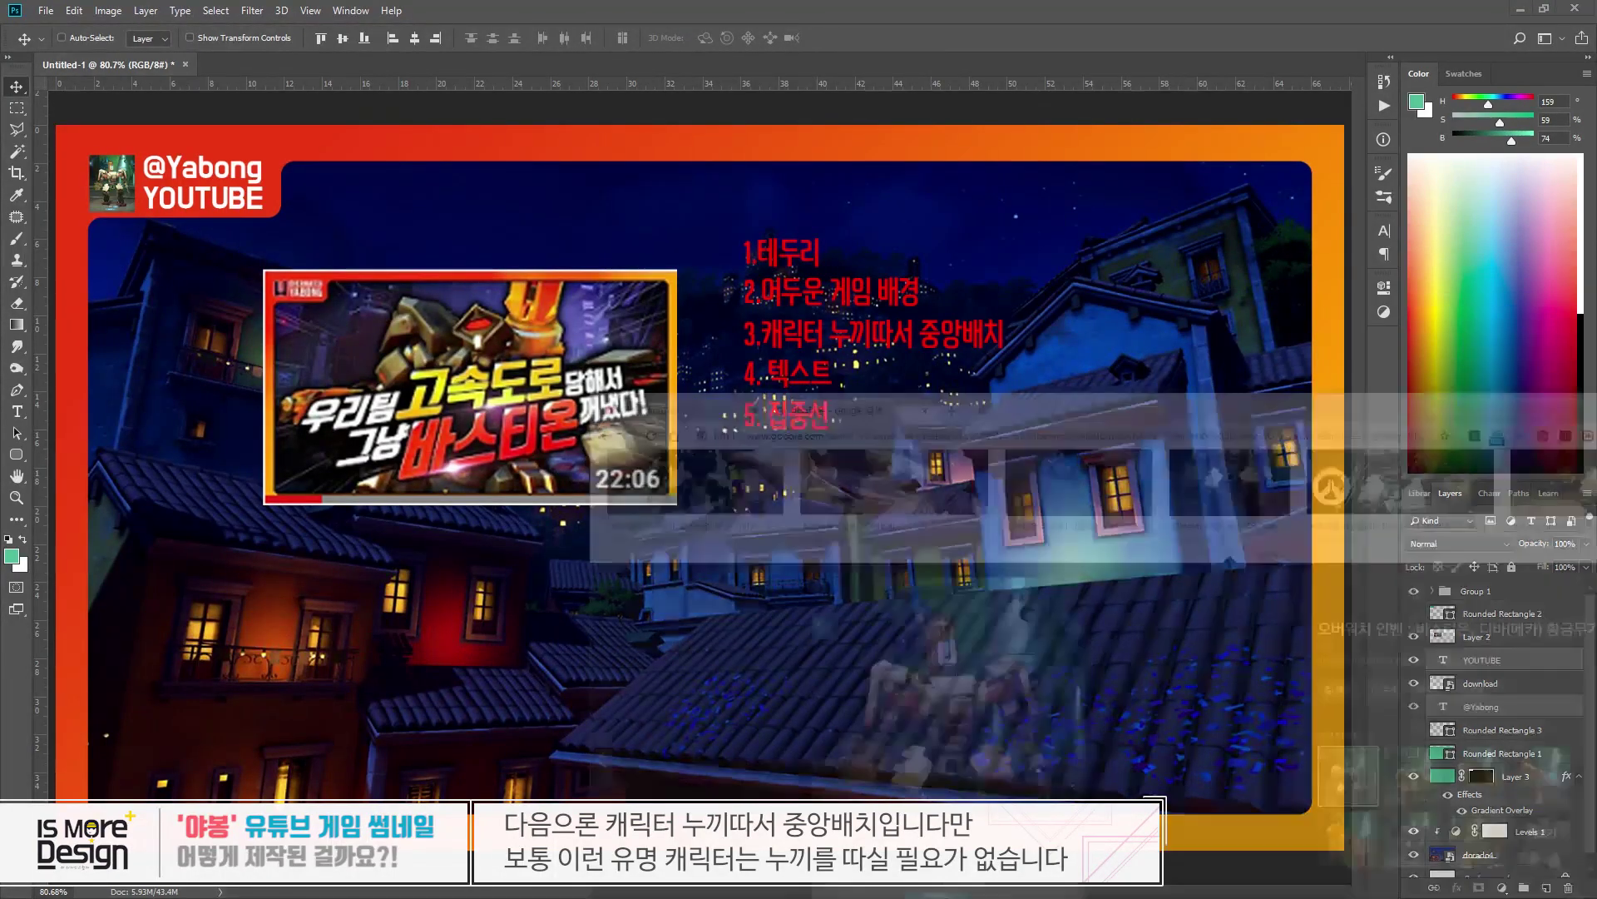
scroll(976, 441, up, 5)
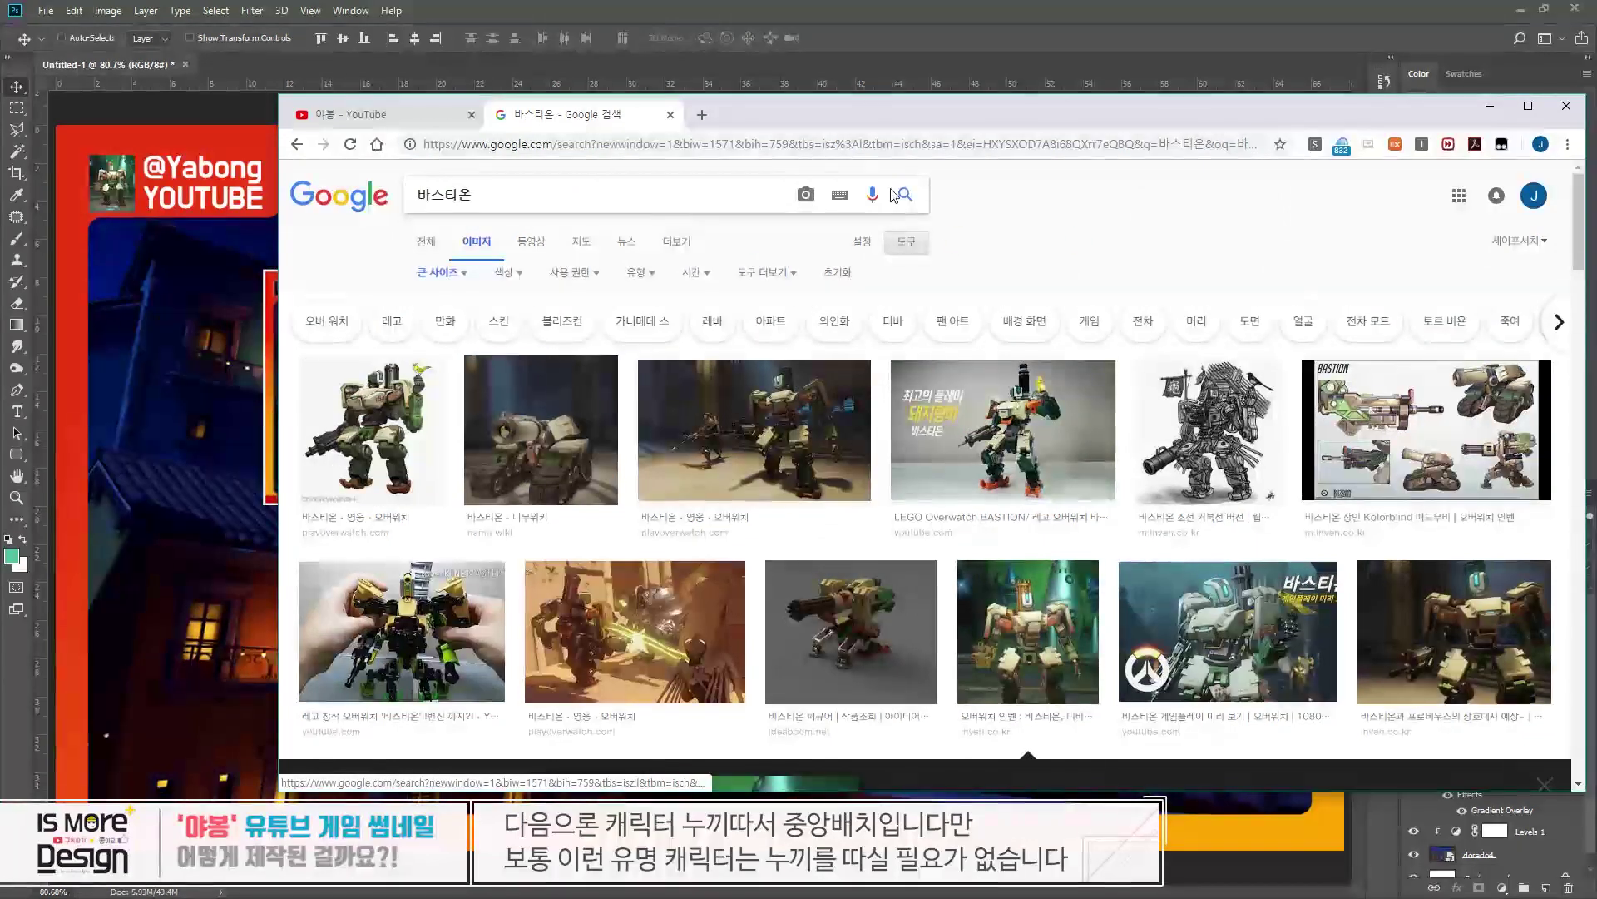
drag(1003, 126, 924, 118)
drag(464, 185, 249, 203)
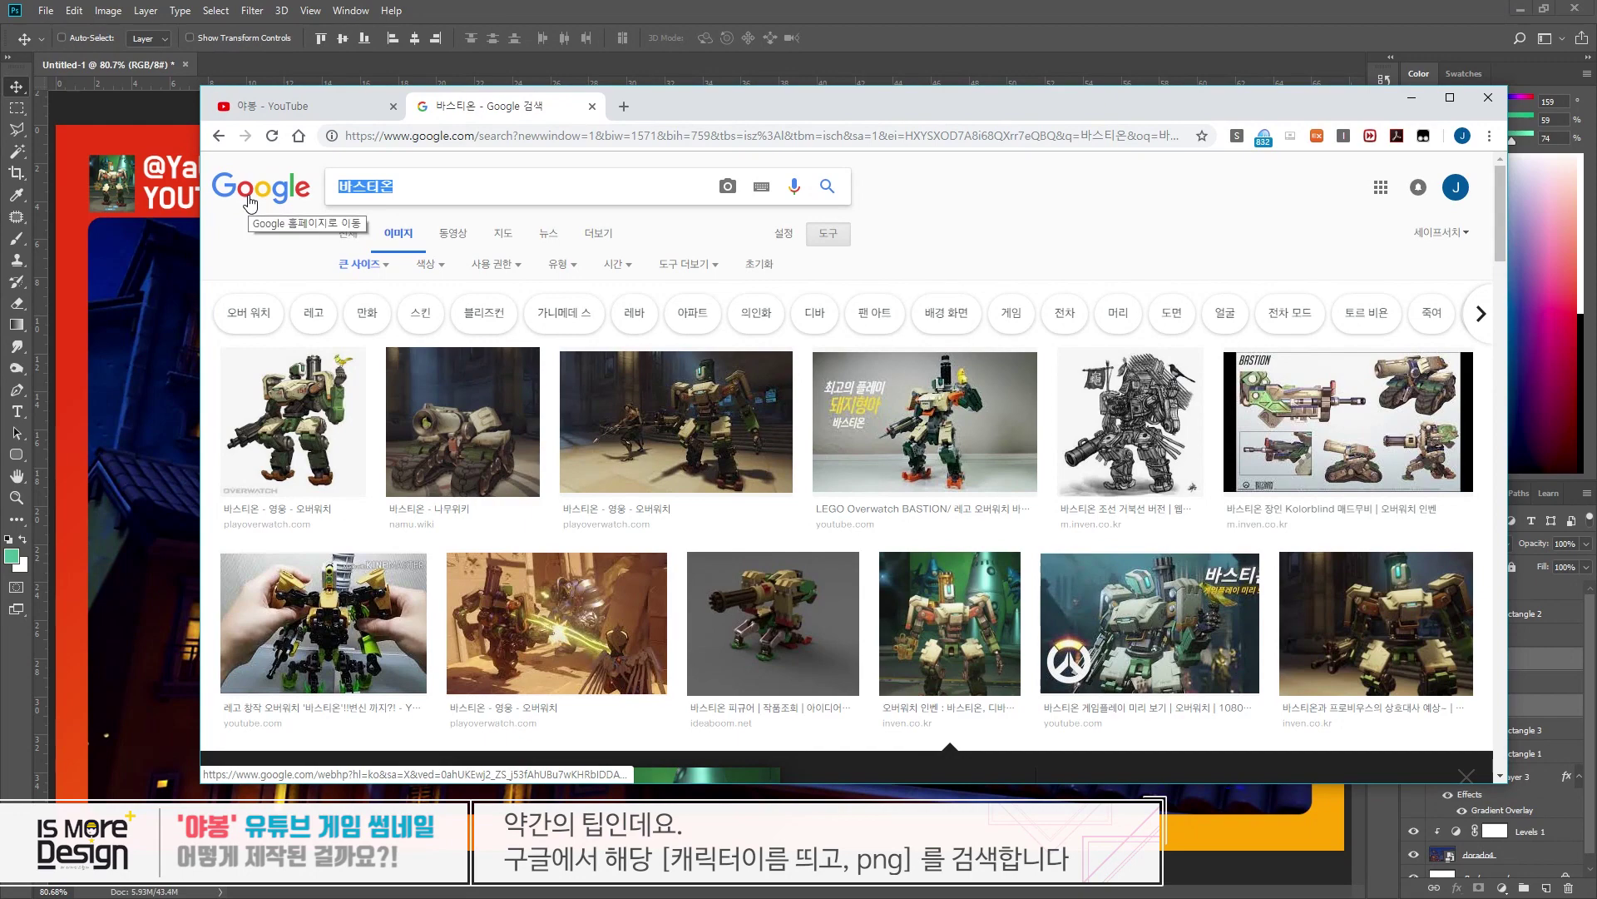
key(Right)
text(PNG)
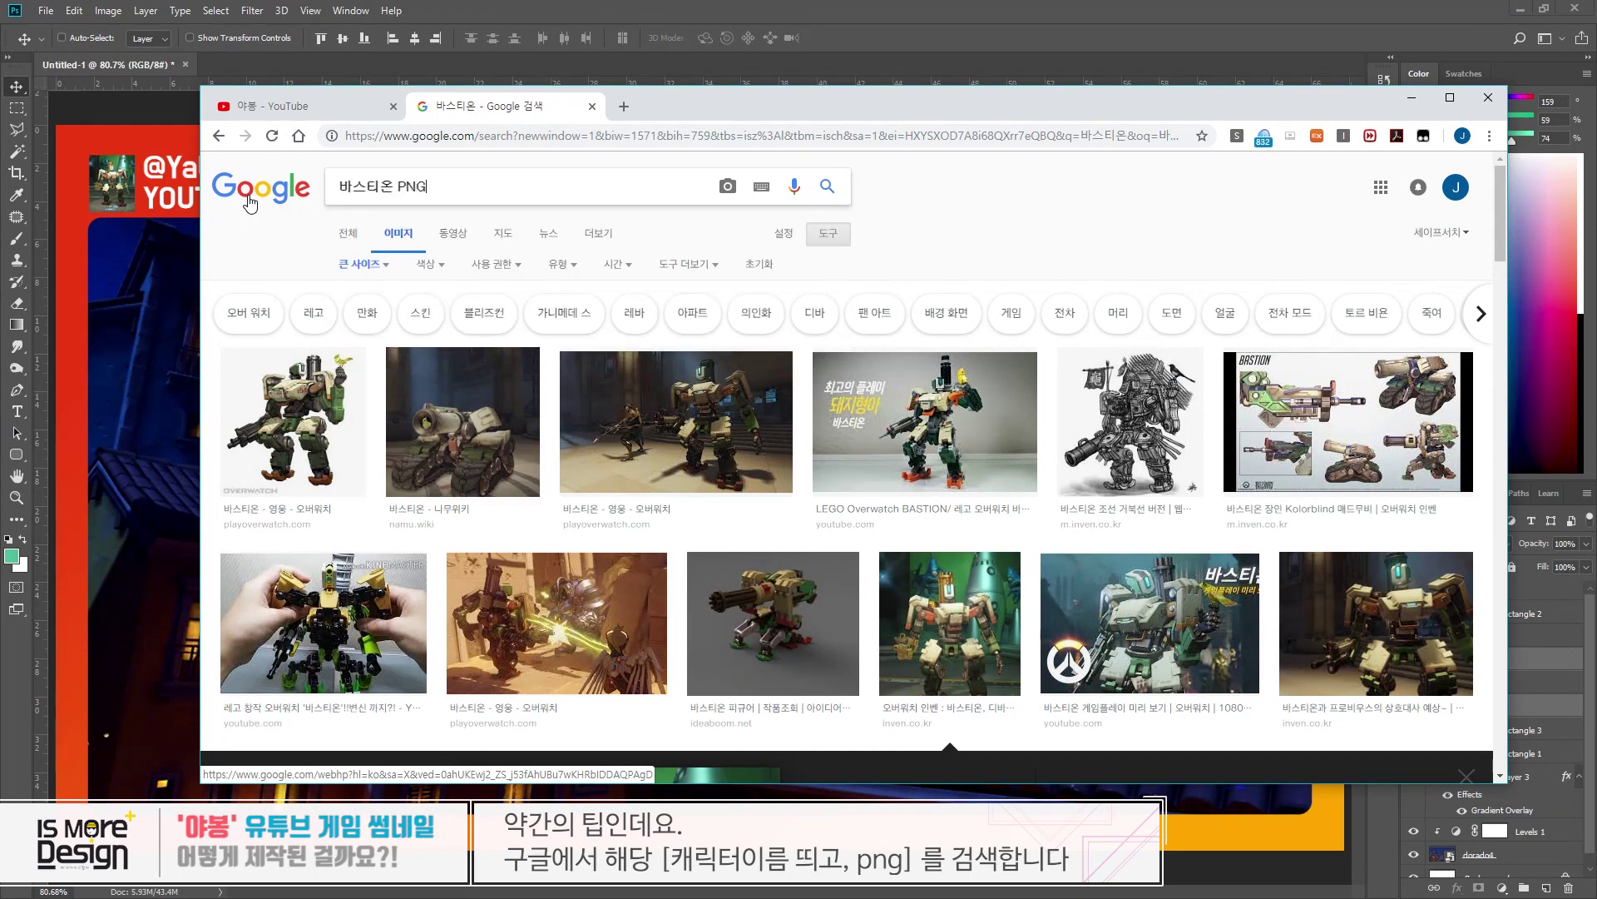
key(BackSpace)
key(BackSpace)
text(png)
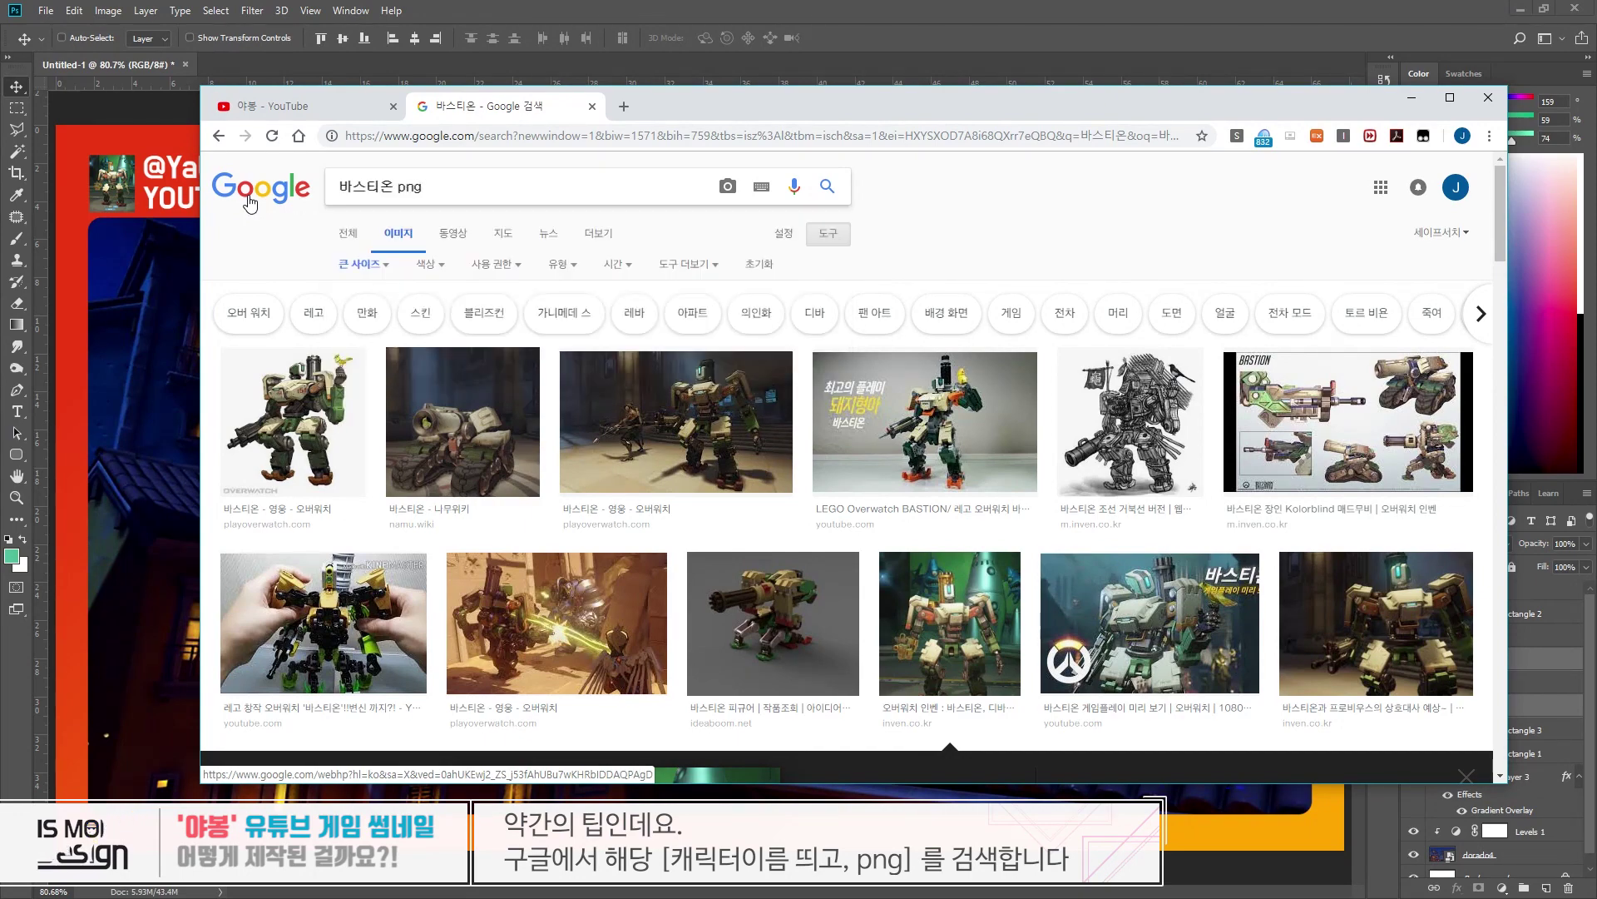
key(Return)
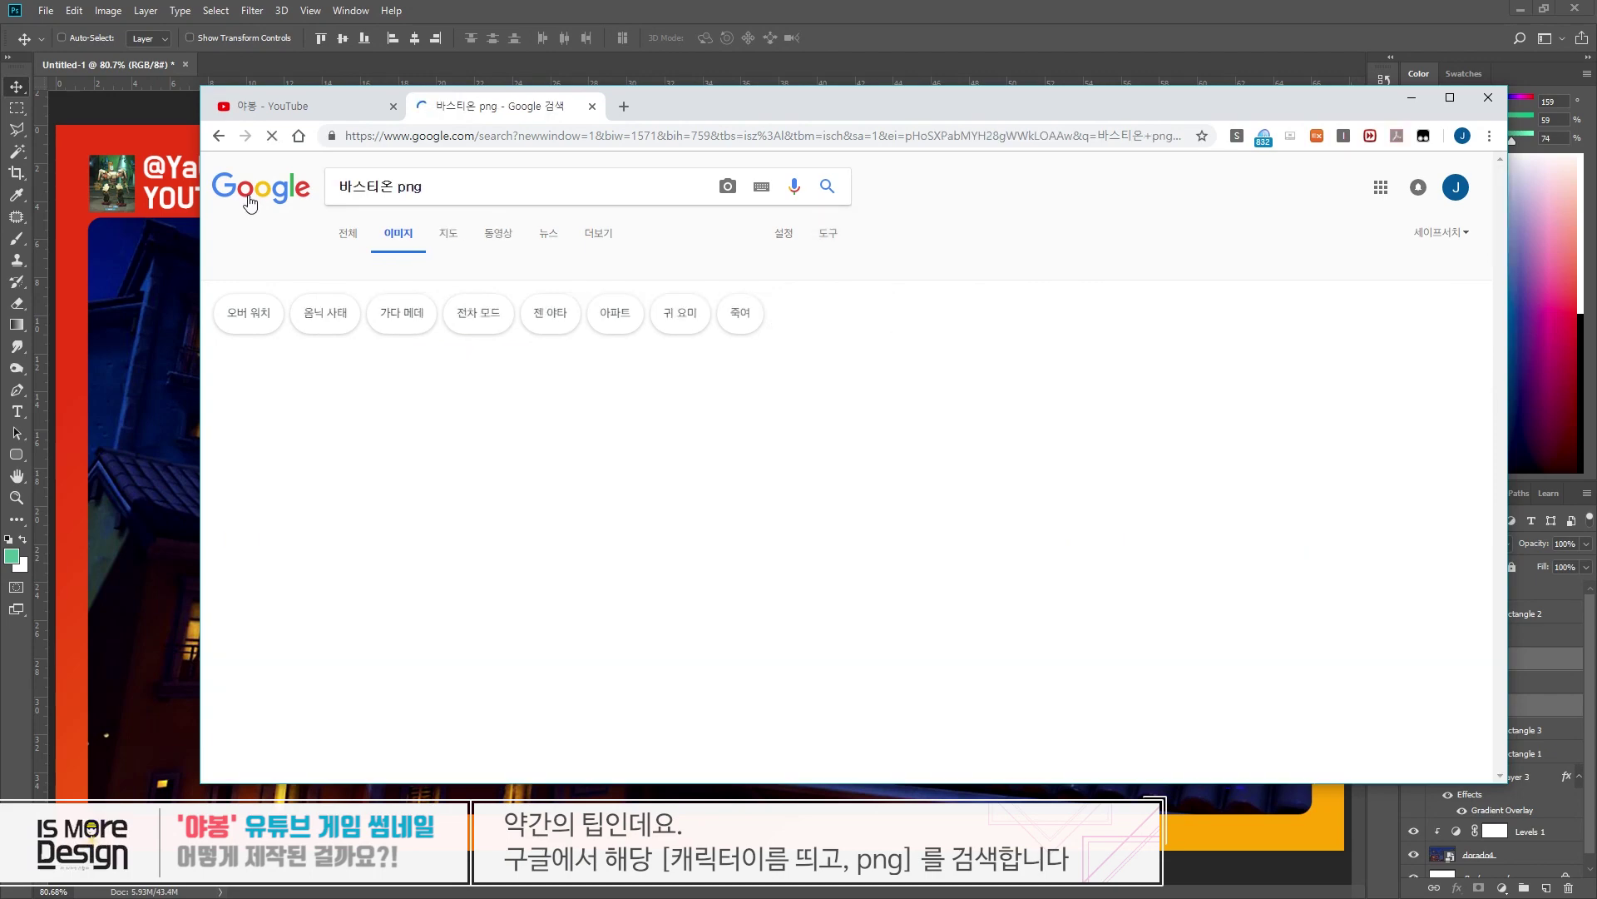
- Compare the enlarged previews of the official Bastion and LEGO Overwatch results to check which has a transparent checkerboard background
drag(942, 122, 872, 117)
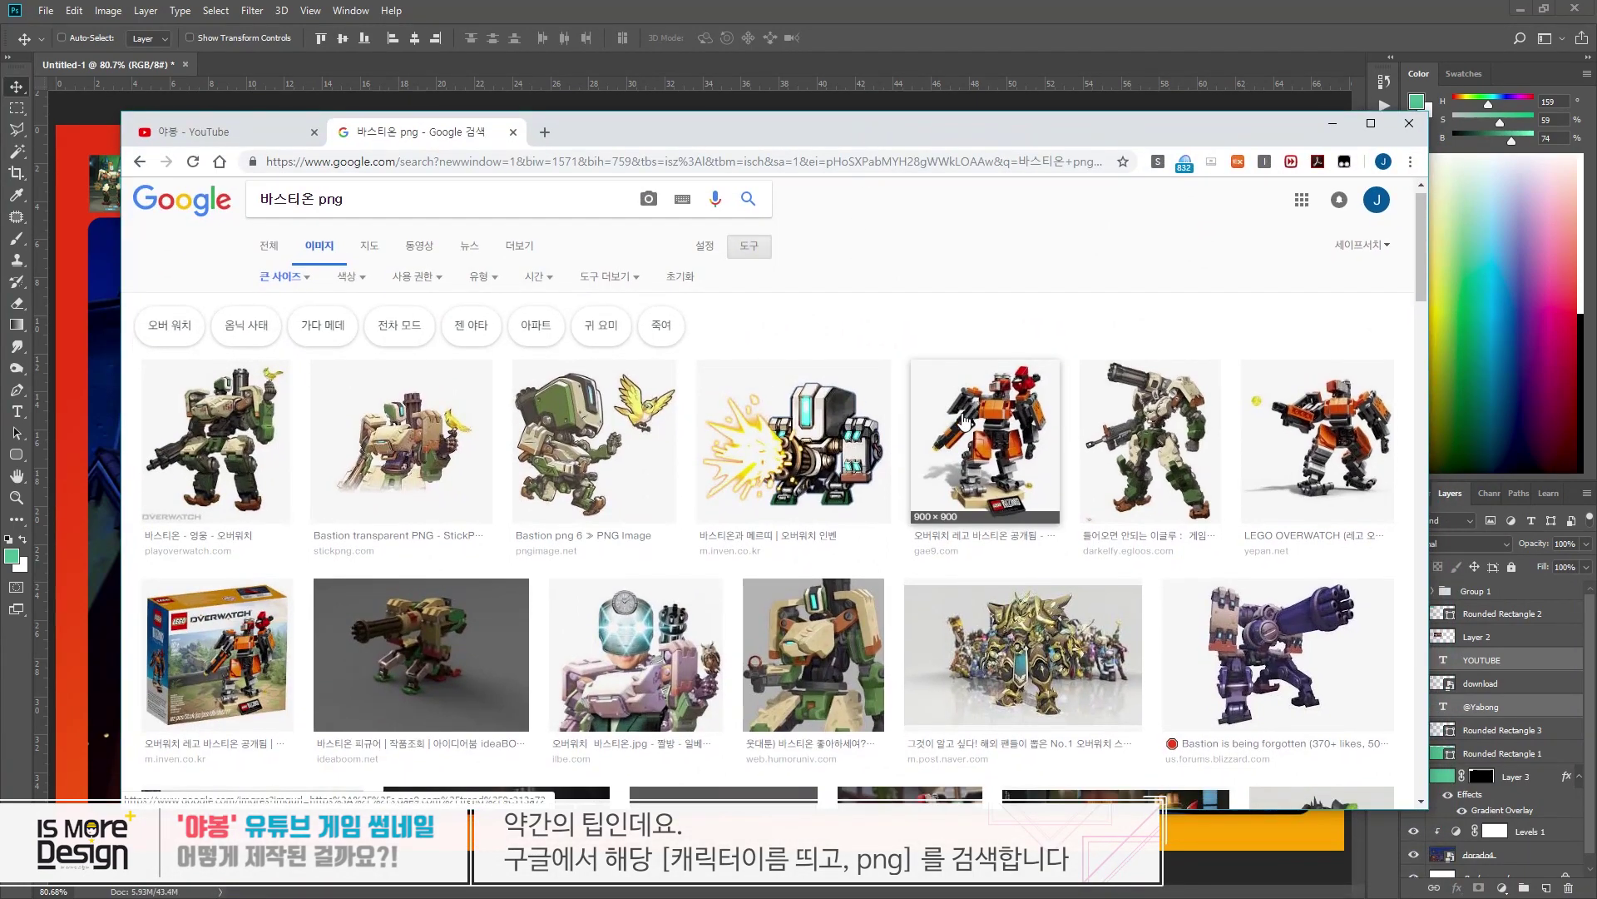
scroll(984, 415, down, 7)
scroll(1119, 455, up, 7)
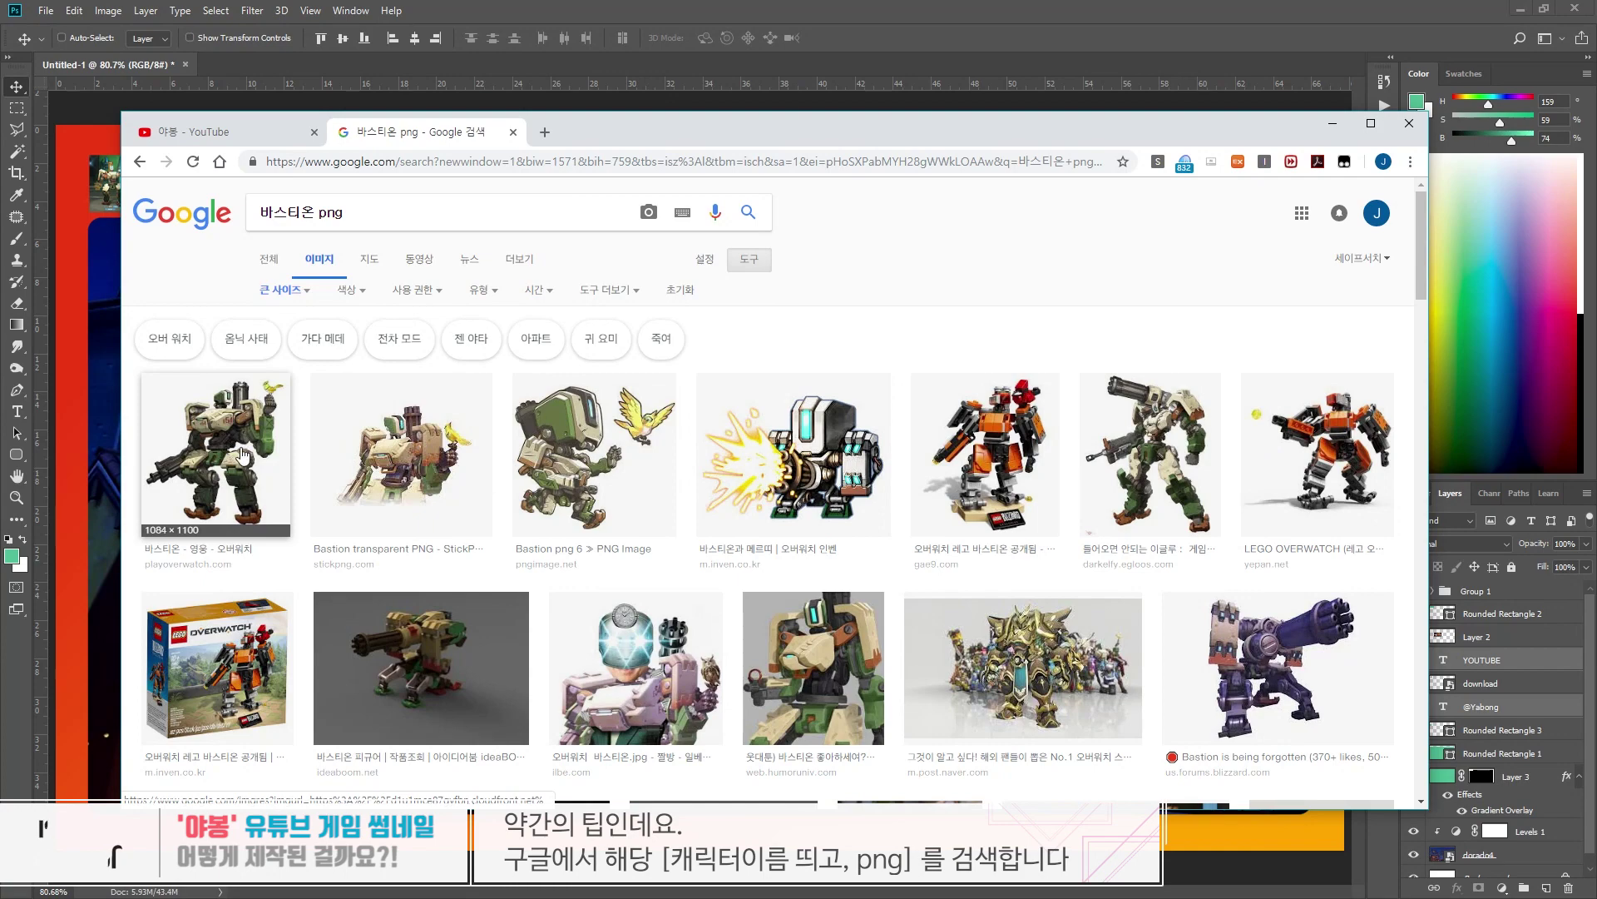
click(172, 420)
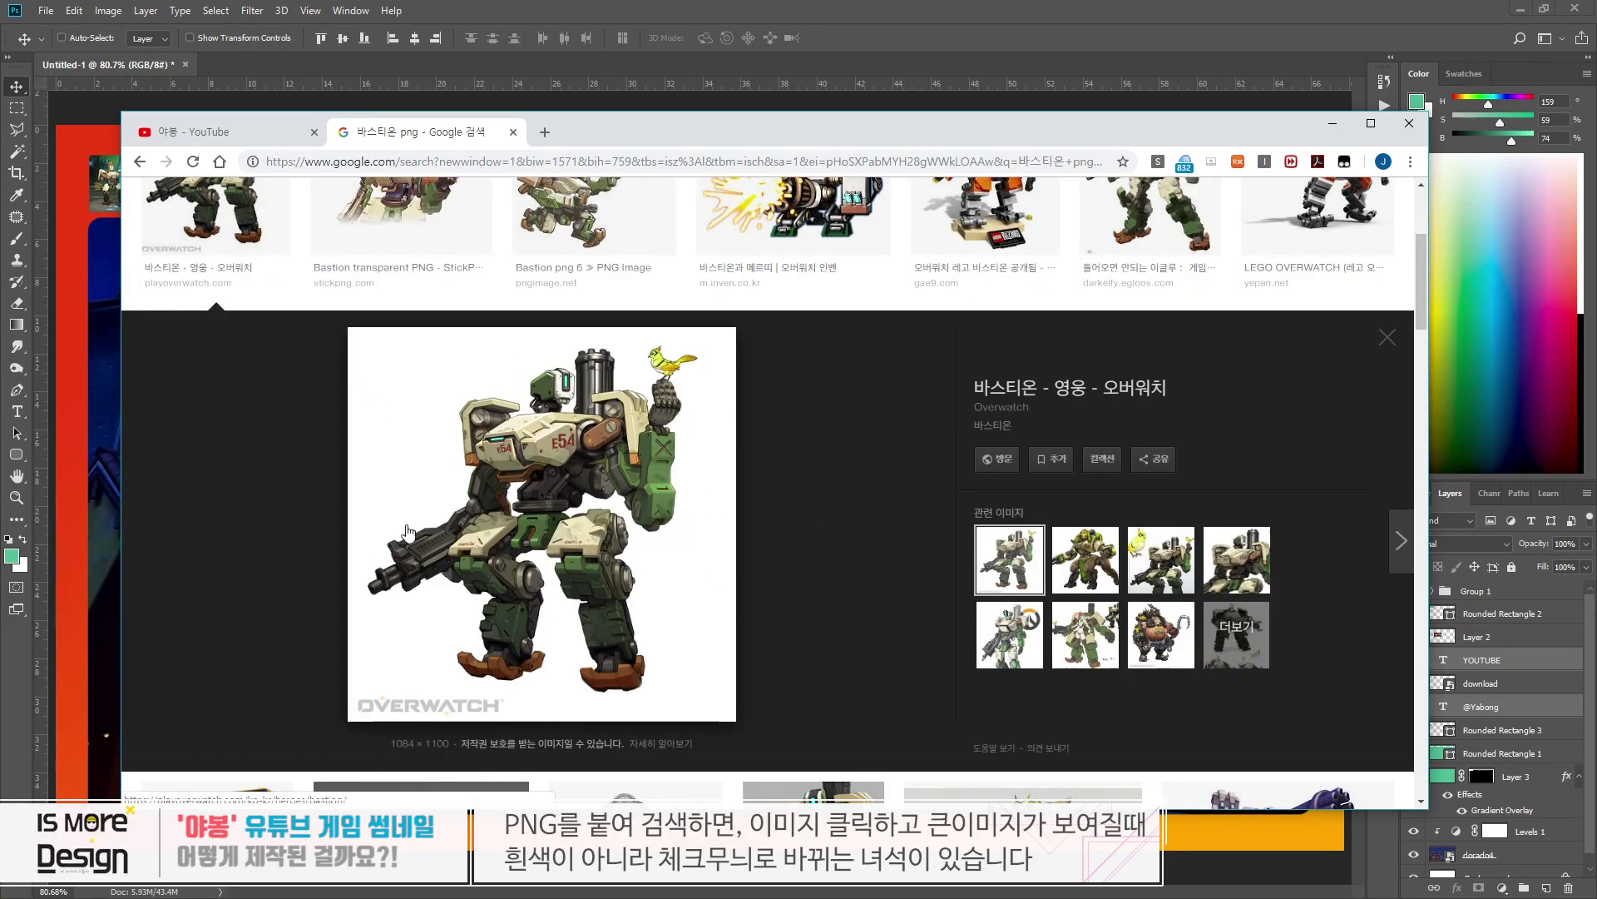
scroll(913, 553, up, 3)
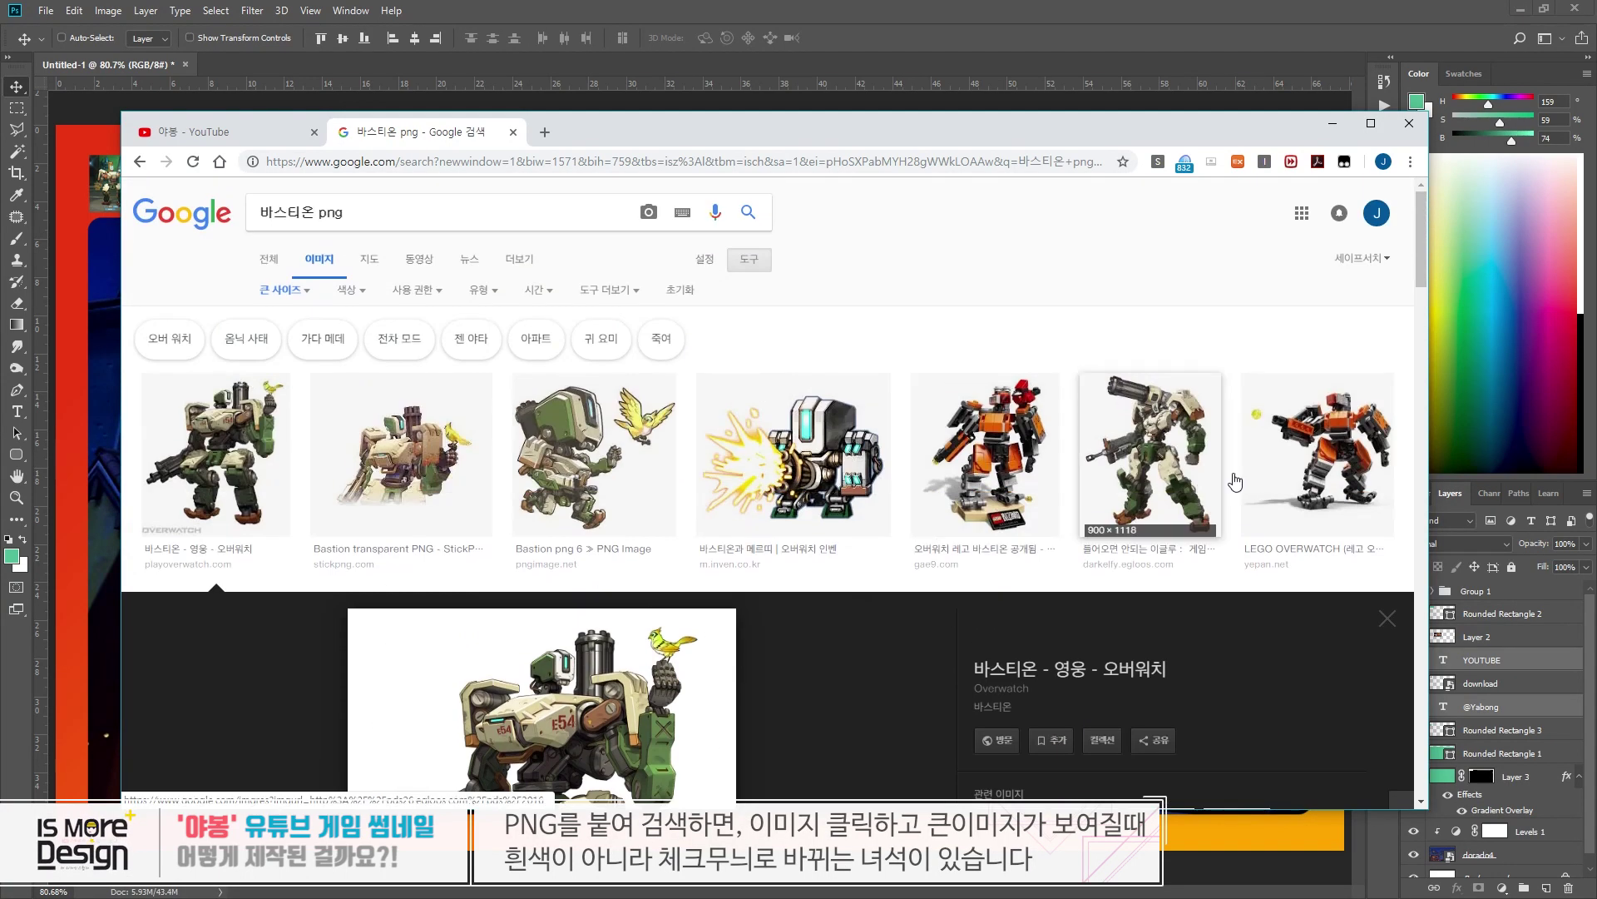
click(1315, 457)
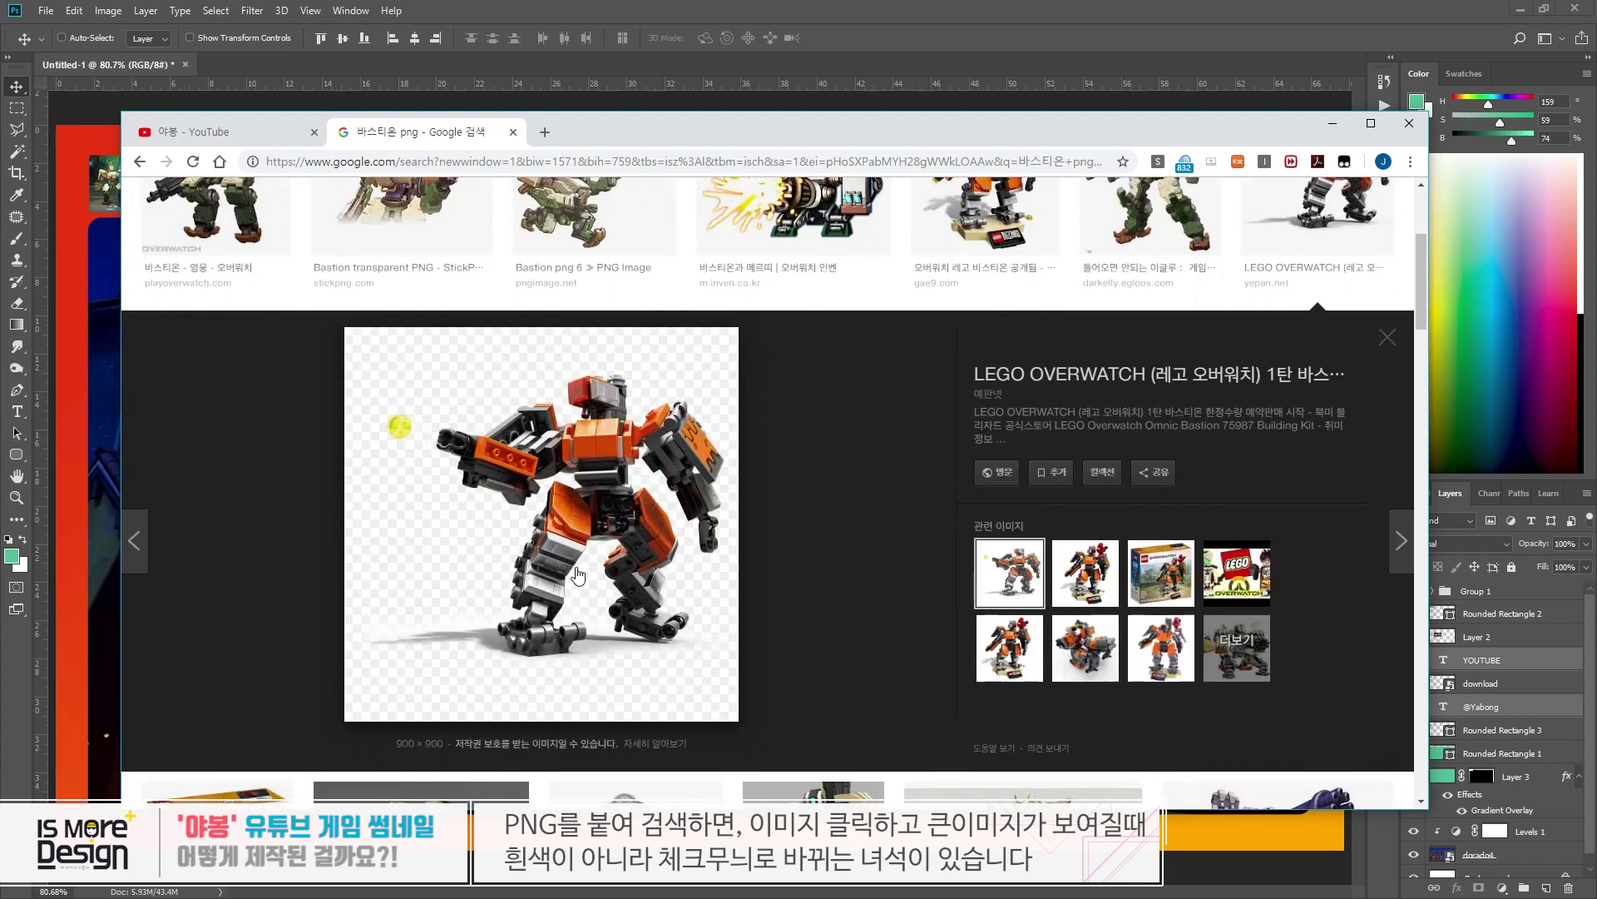
scroll(1211, 295, up, 2)
click(224, 350)
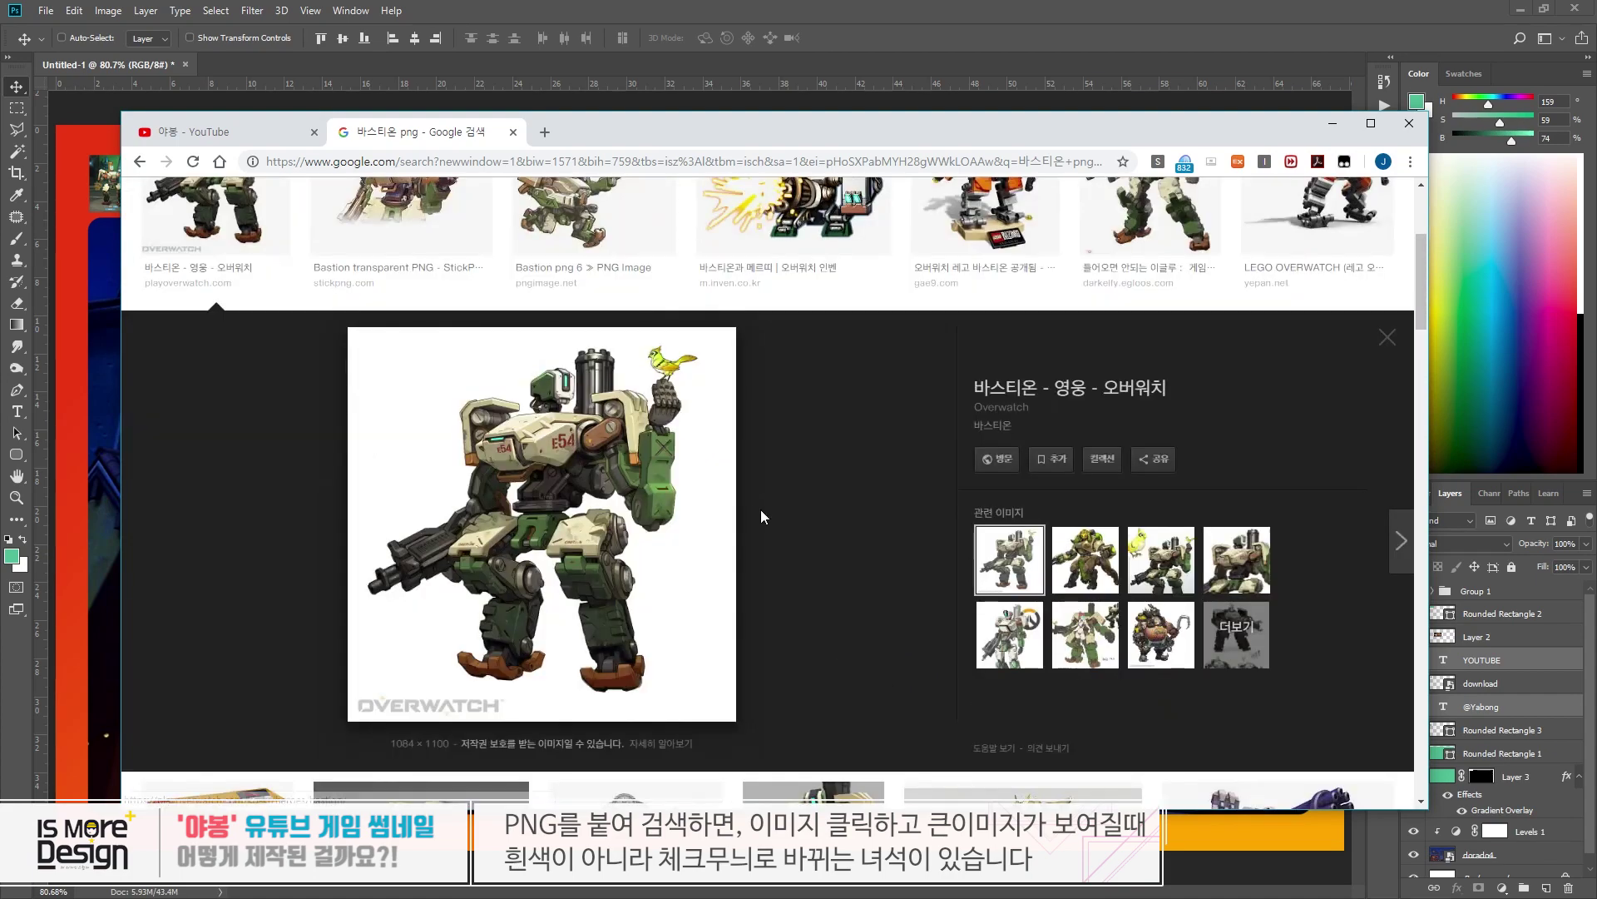
scroll(1240, 366, up, 1)
click(1239, 366)
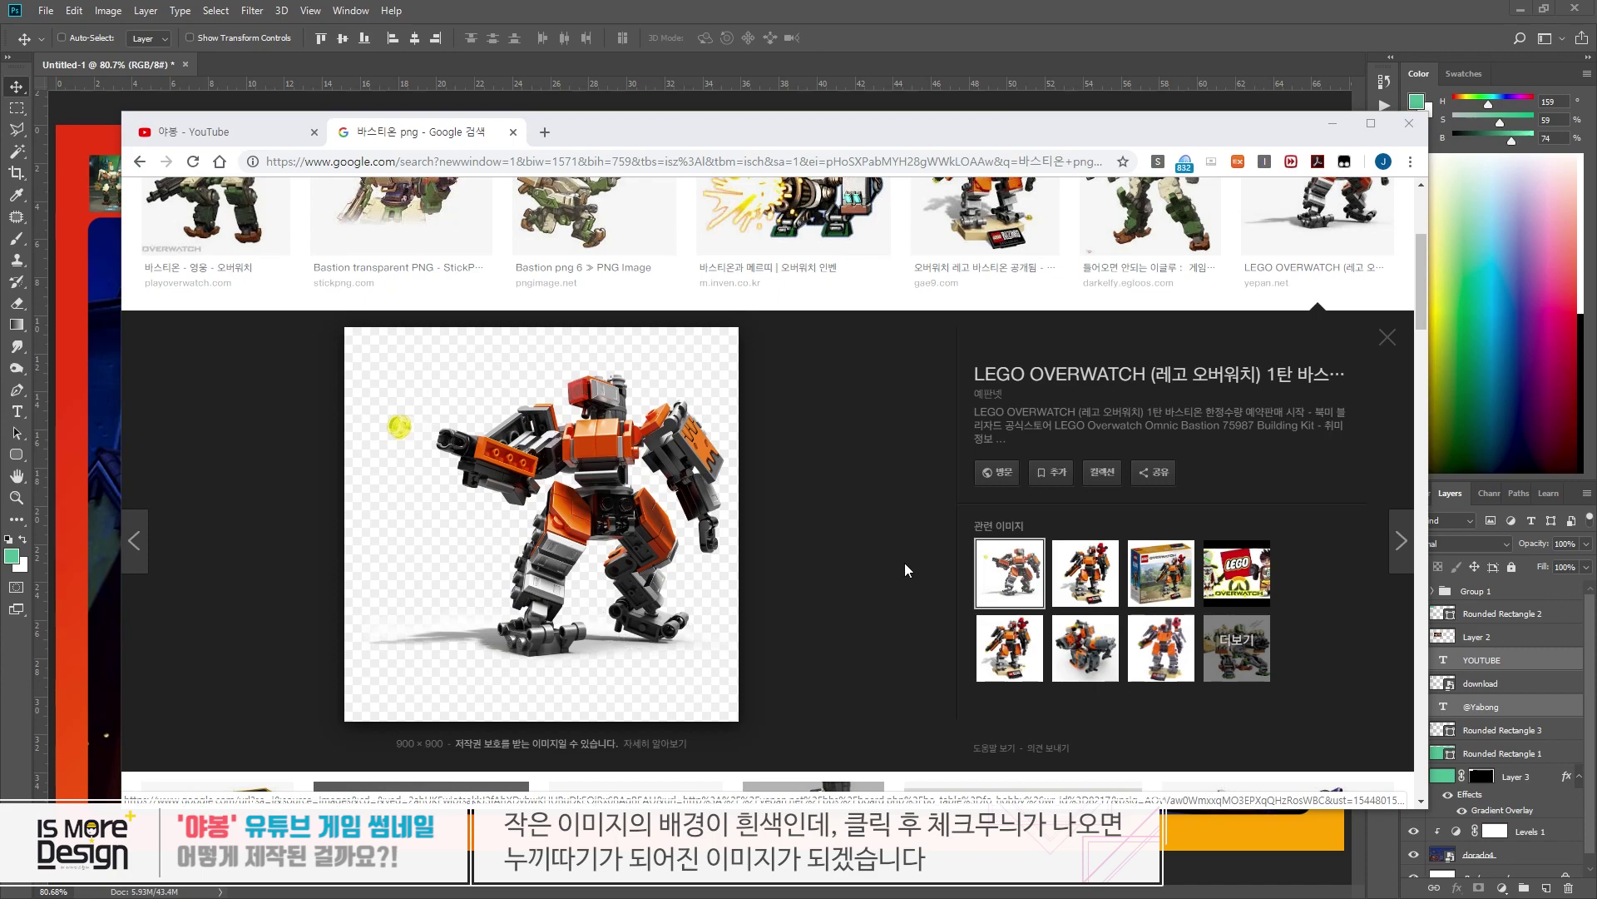
- Browse farther down the Bastion results and preview the DeviantArt fan art image from KissPNG
scroll(890, 511, down, 4)
scroll(902, 507, down, 15)
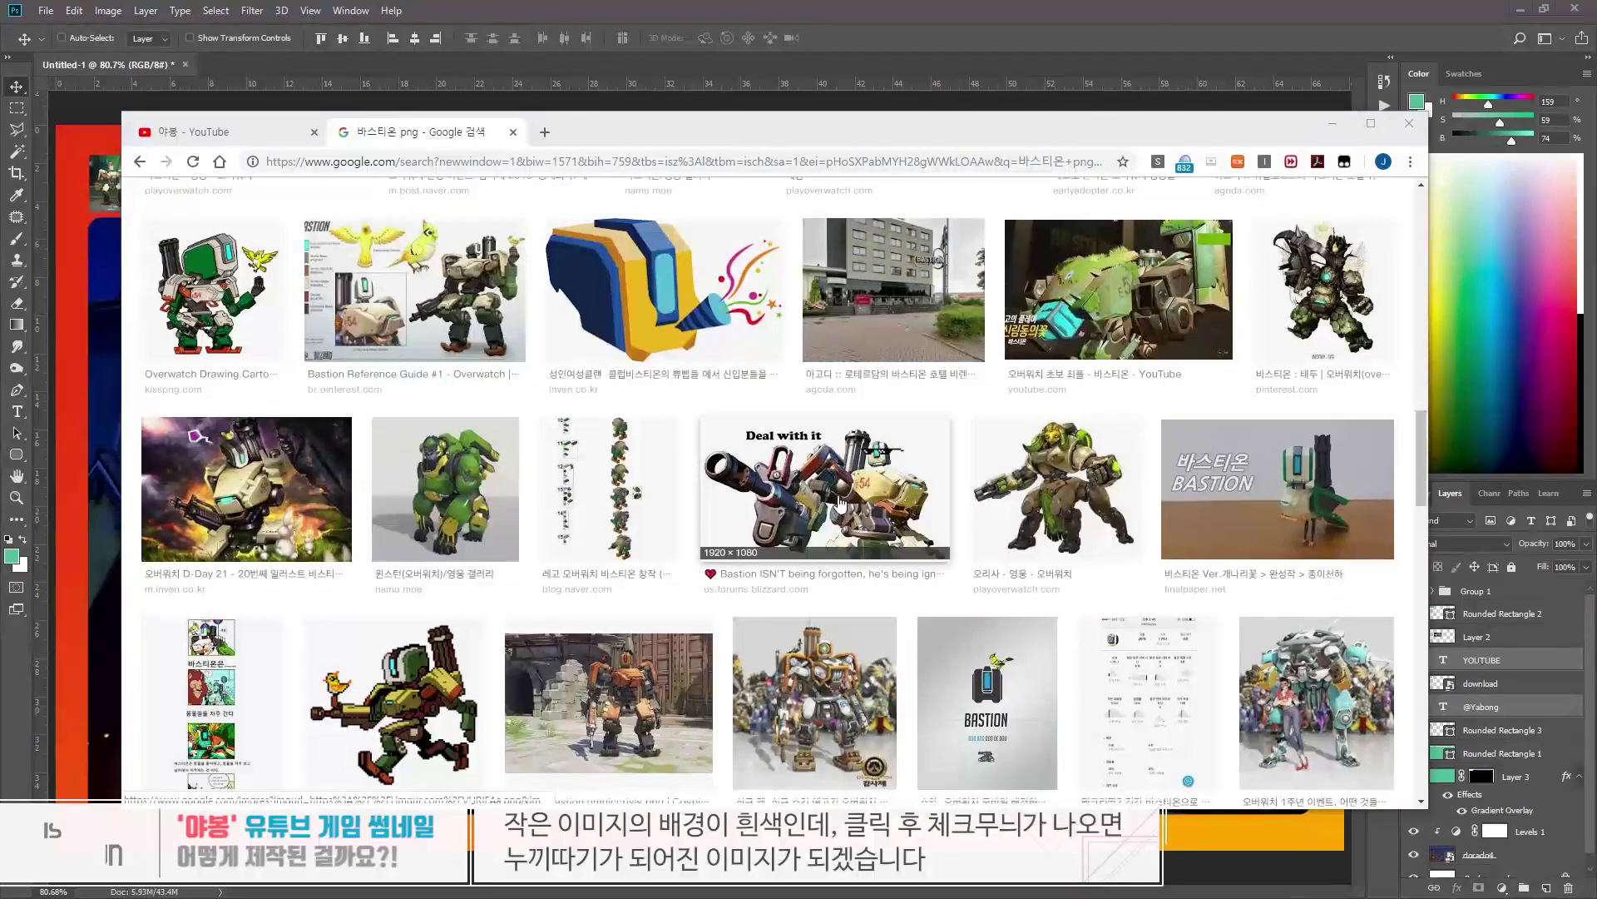
scroll(1106, 607, down, 6)
scroll(1093, 708, down, 3)
scroll(1093, 708, down, 5)
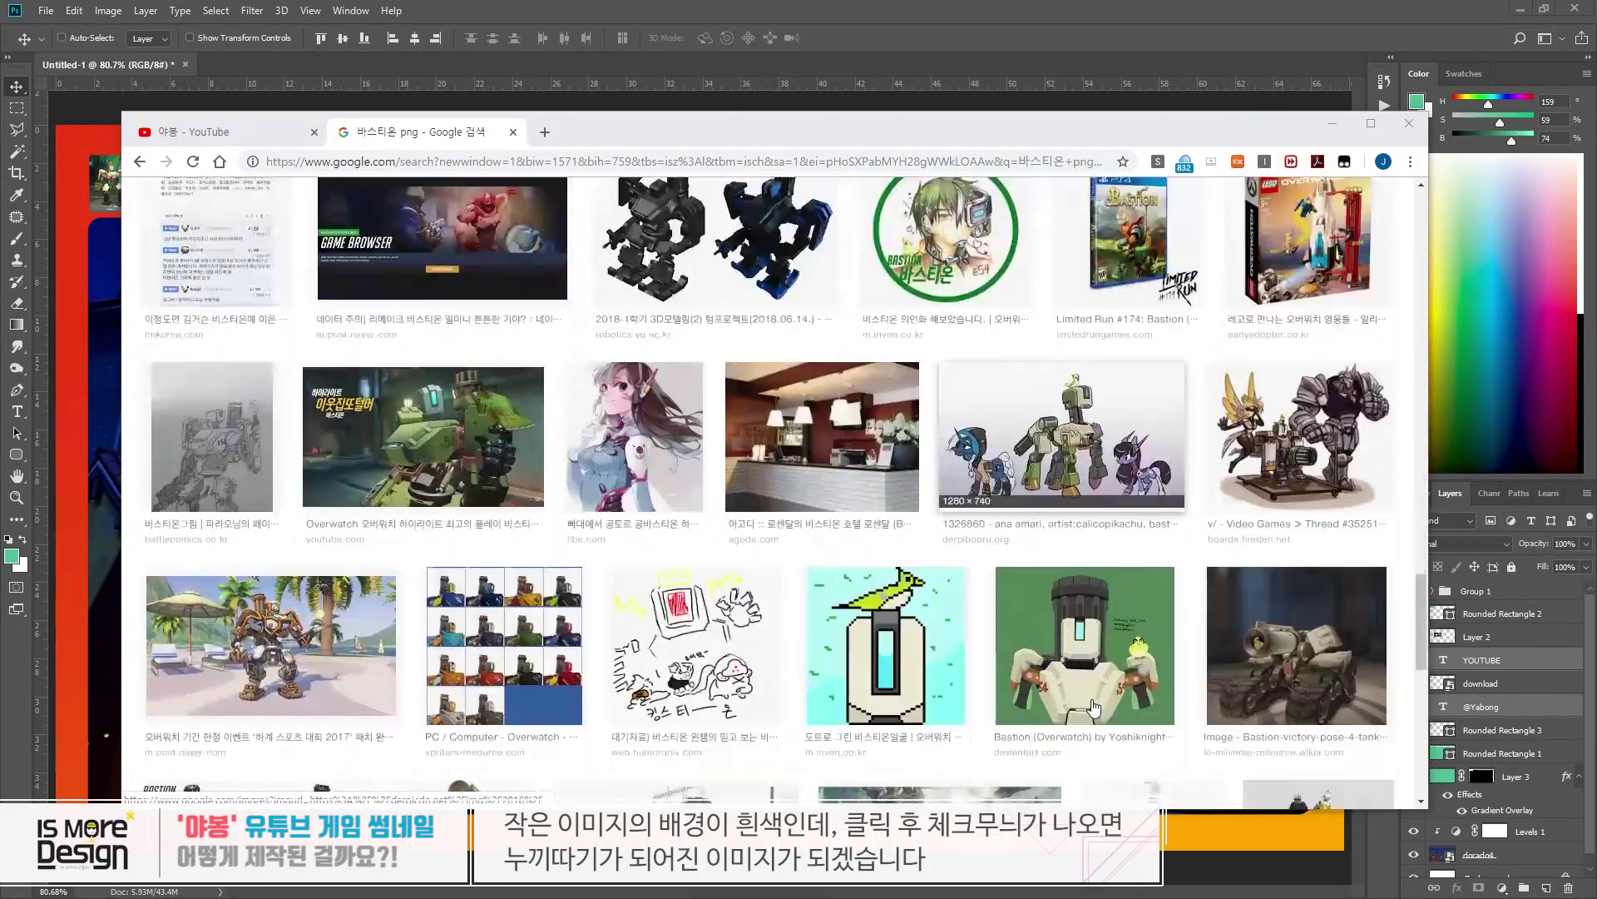
scroll(1061, 500, up, 6)
click(1052, 464)
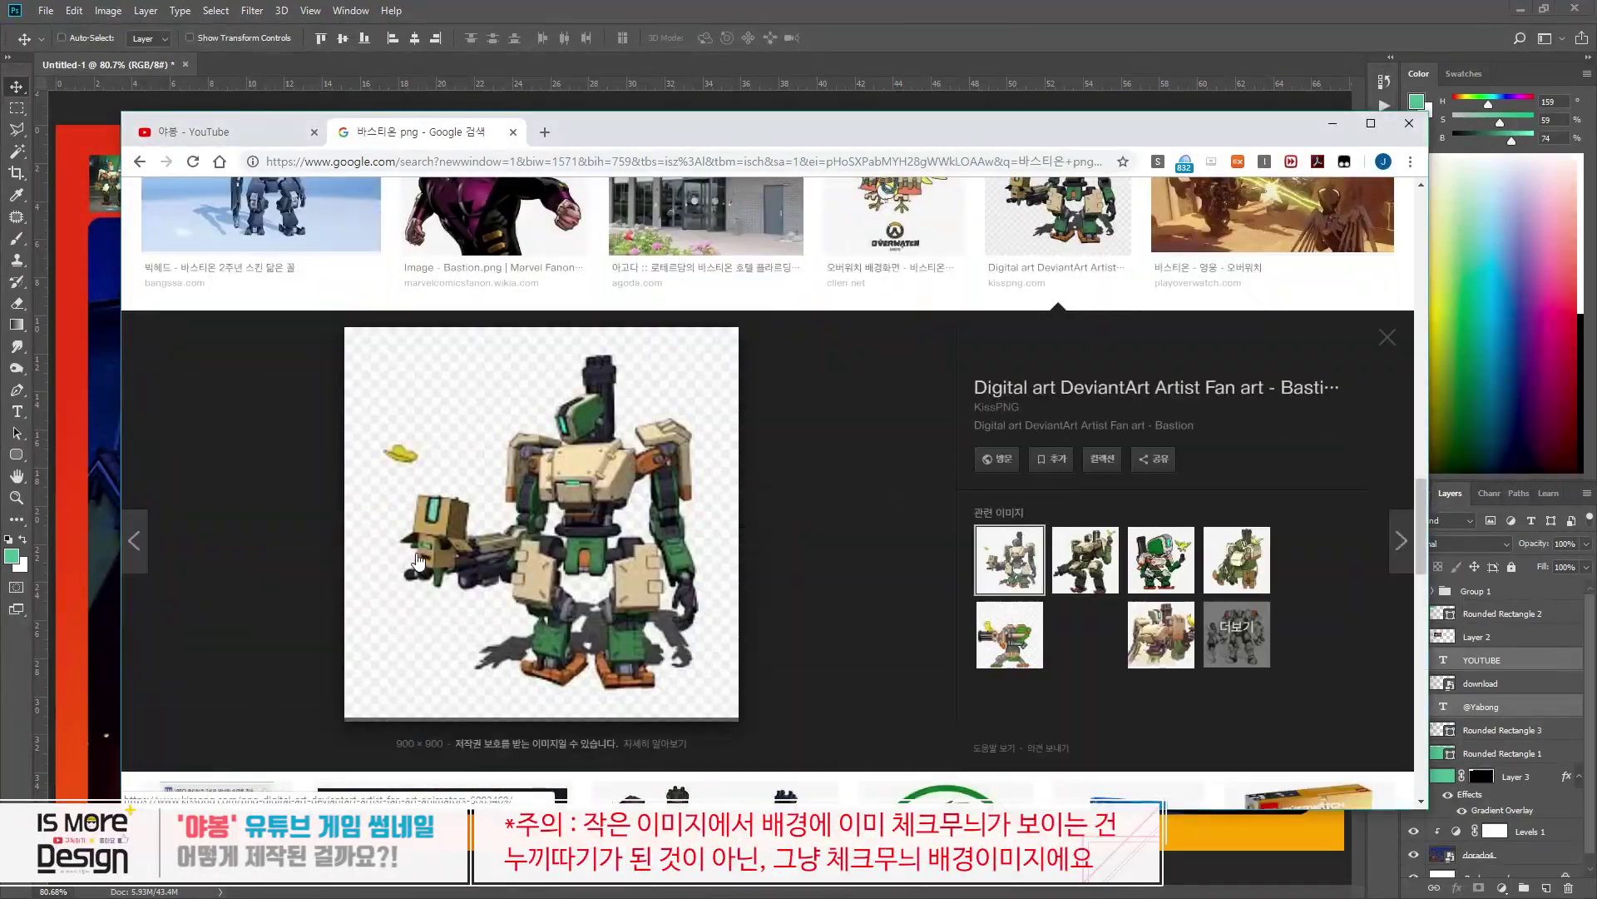
- Go back to the first row of results and preview the 900 × 1118 standing Bastion image to check its background
scroll(961, 353, up, 3)
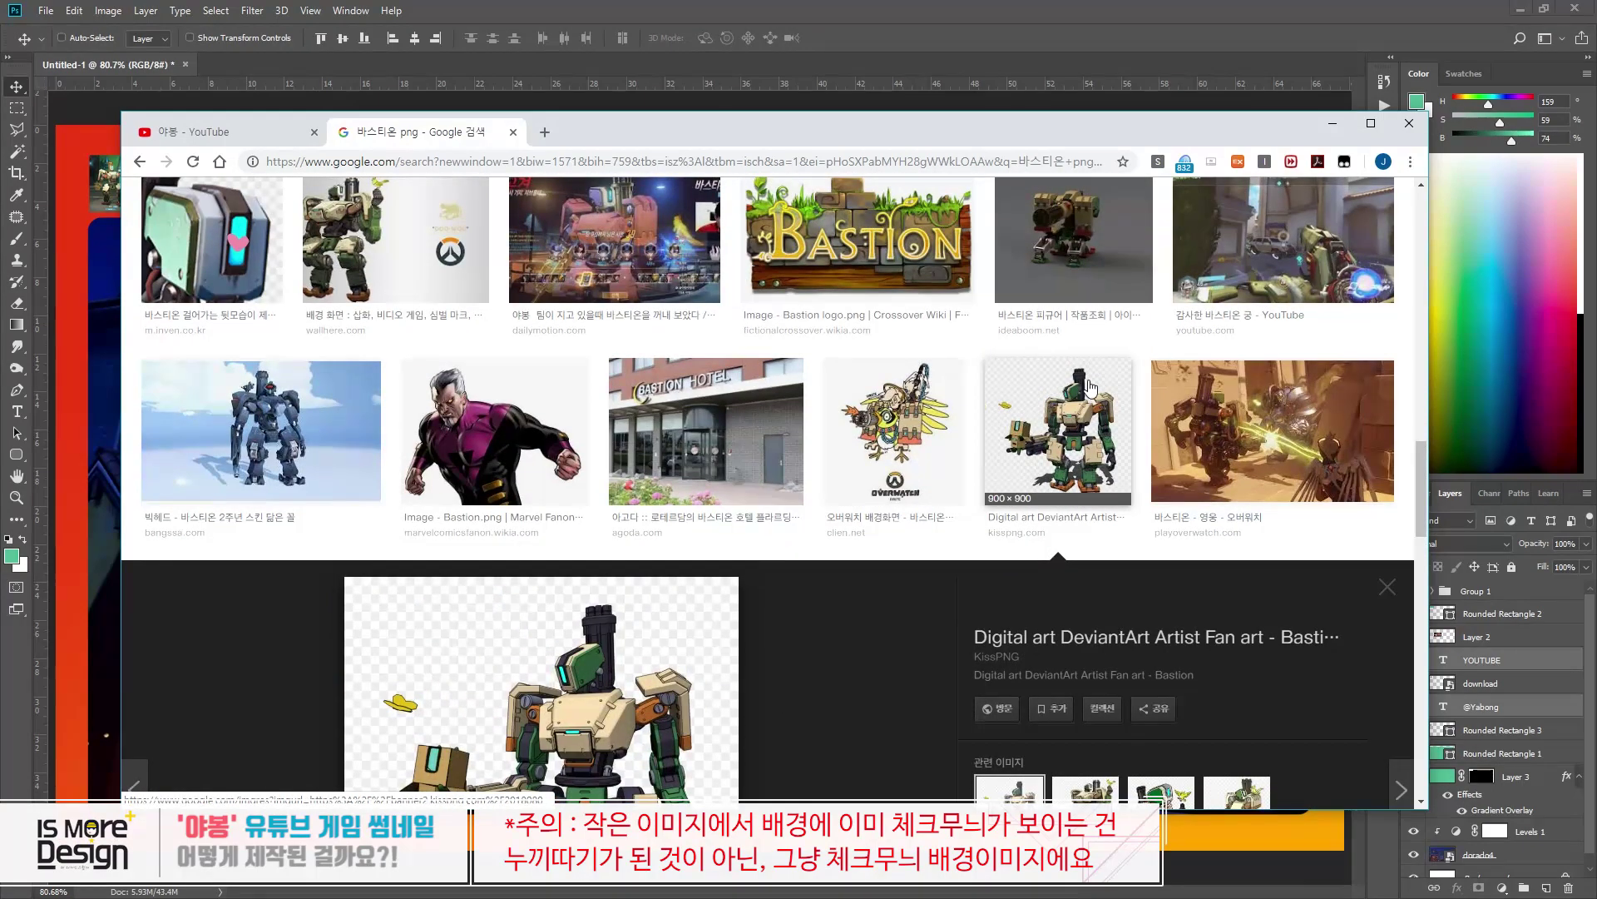
scroll(961, 353, up, 4)
scroll(582, 416, down, 5)
scroll(488, 457, up, 3)
scroll(487, 457, up, 3)
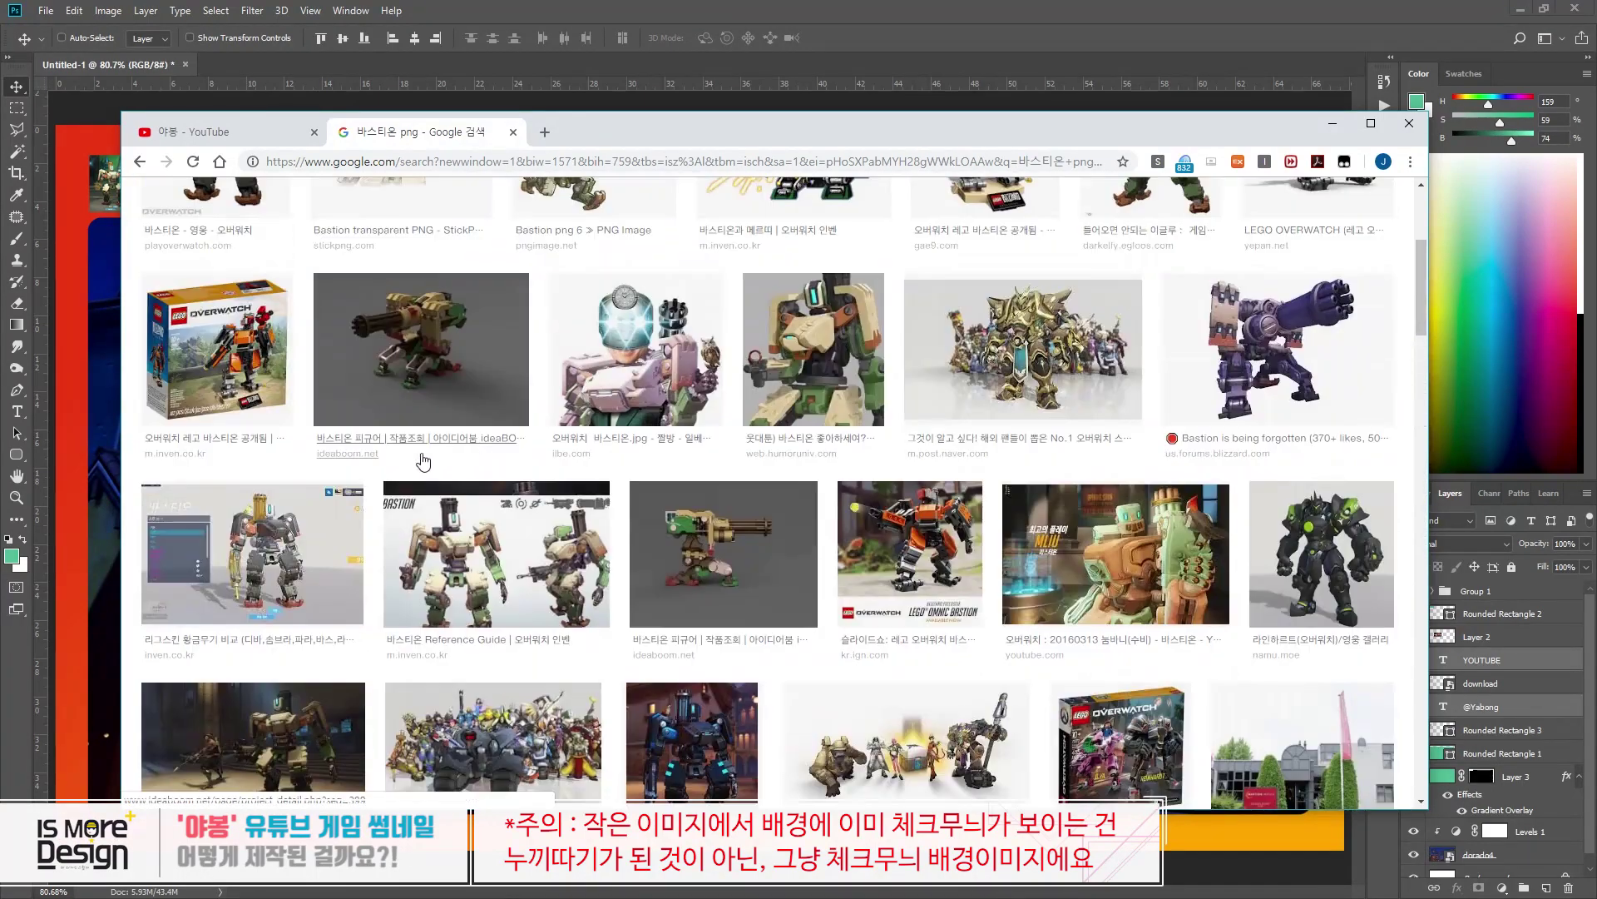
scroll(421, 457, up, 5)
click(1158, 455)
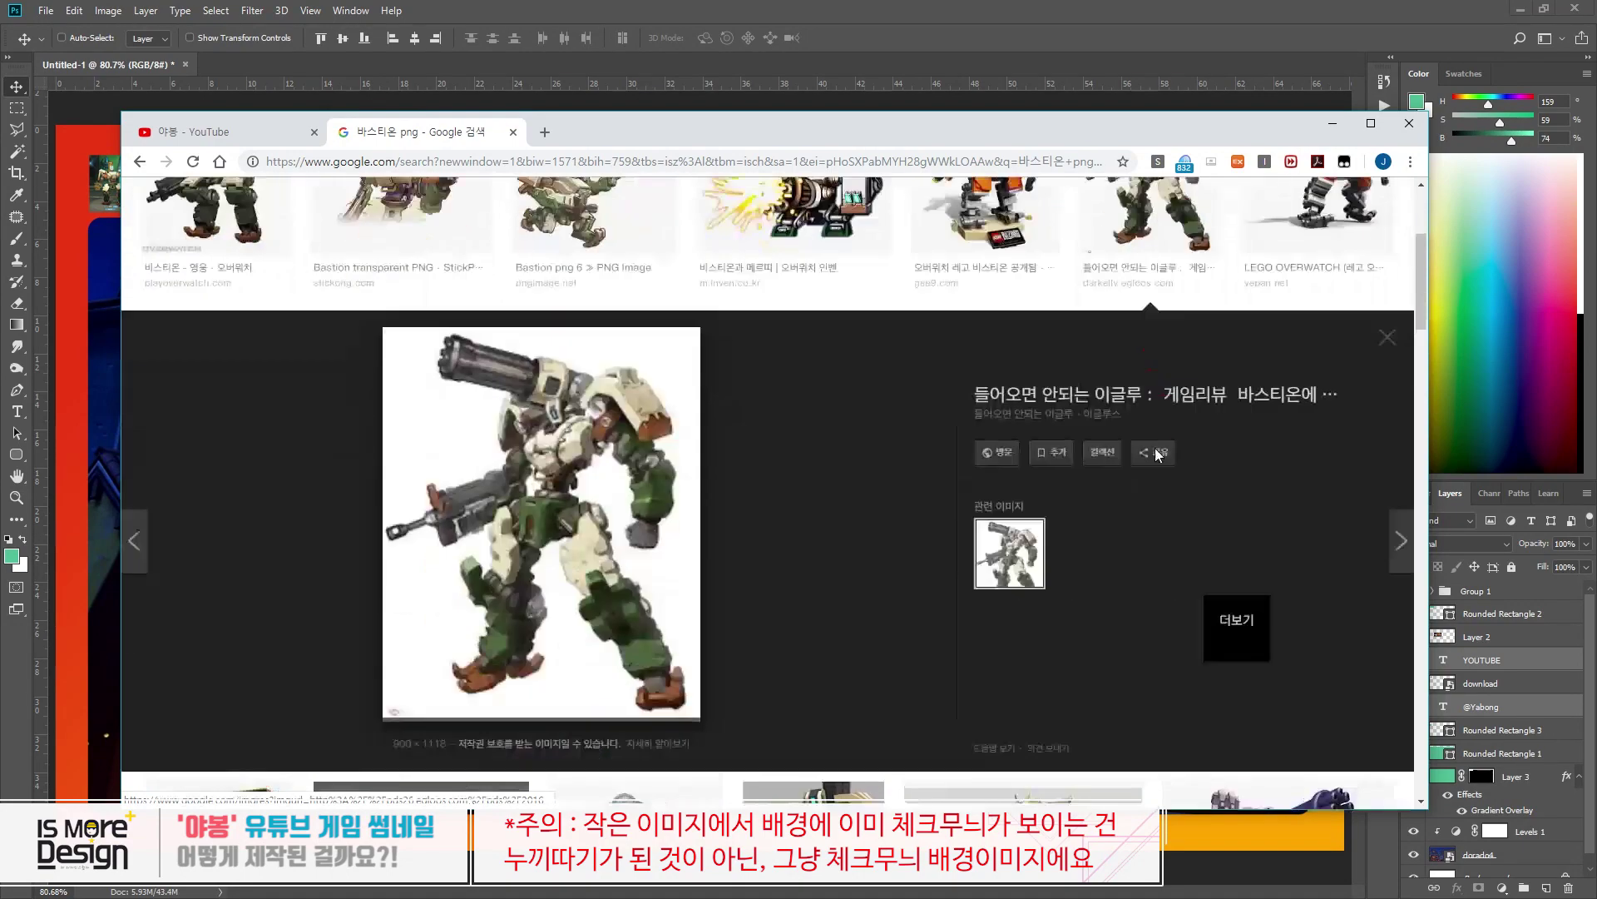
scroll(1176, 431, up, 3)
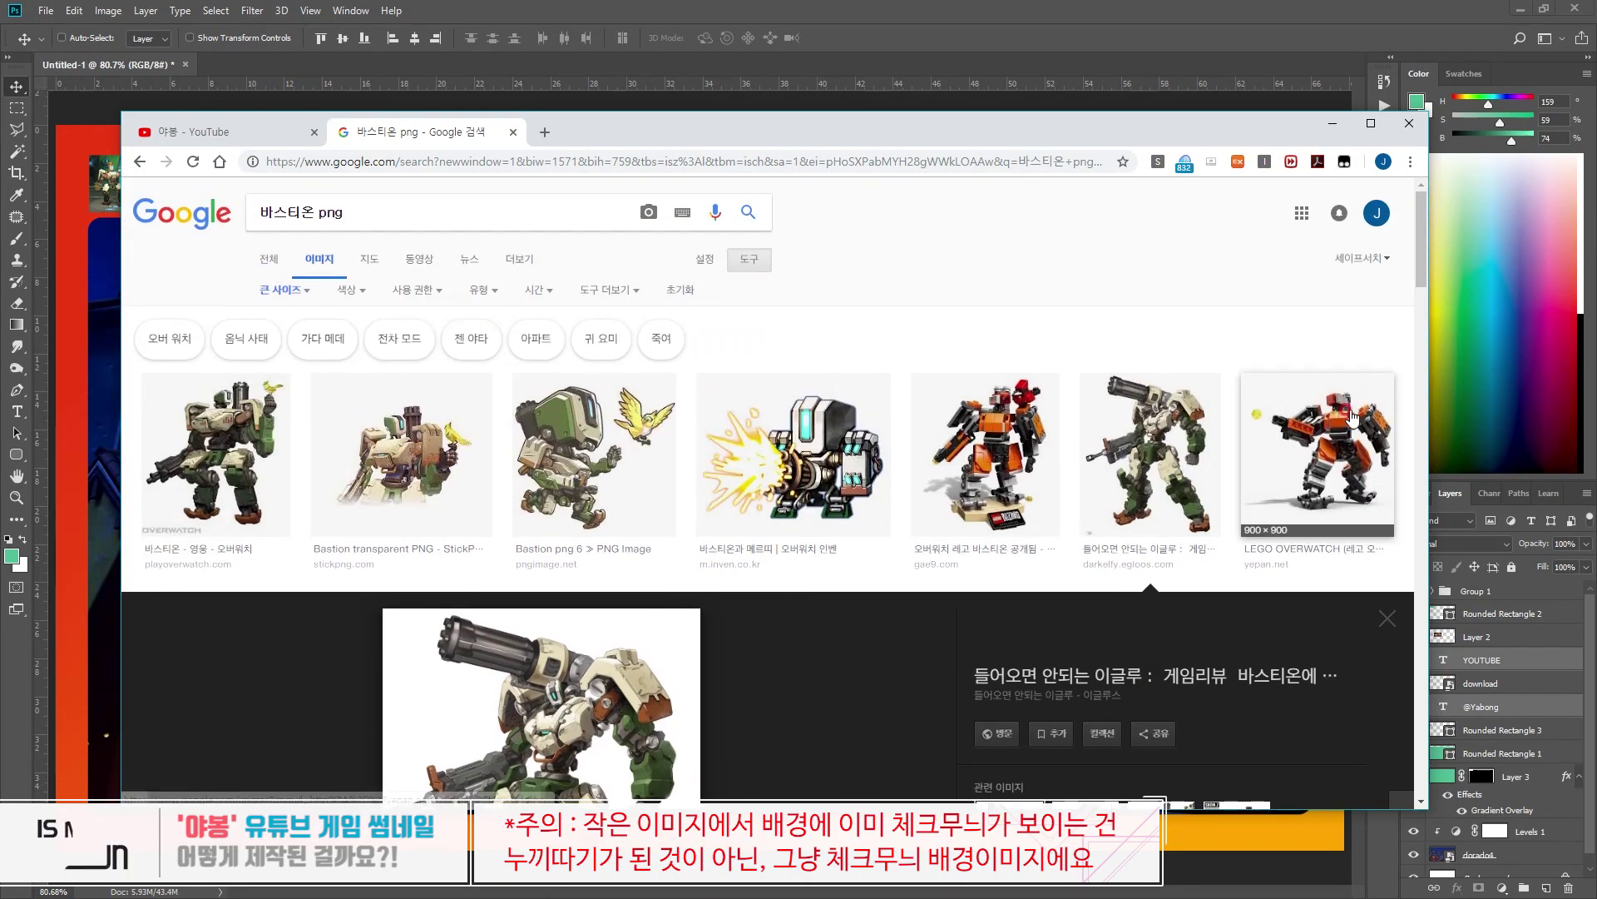
- Preview the LEGO Overwatch and official Overwatch Bastion results to compare their backgrounds
click(1317, 416)
scroll(998, 400, up, 3)
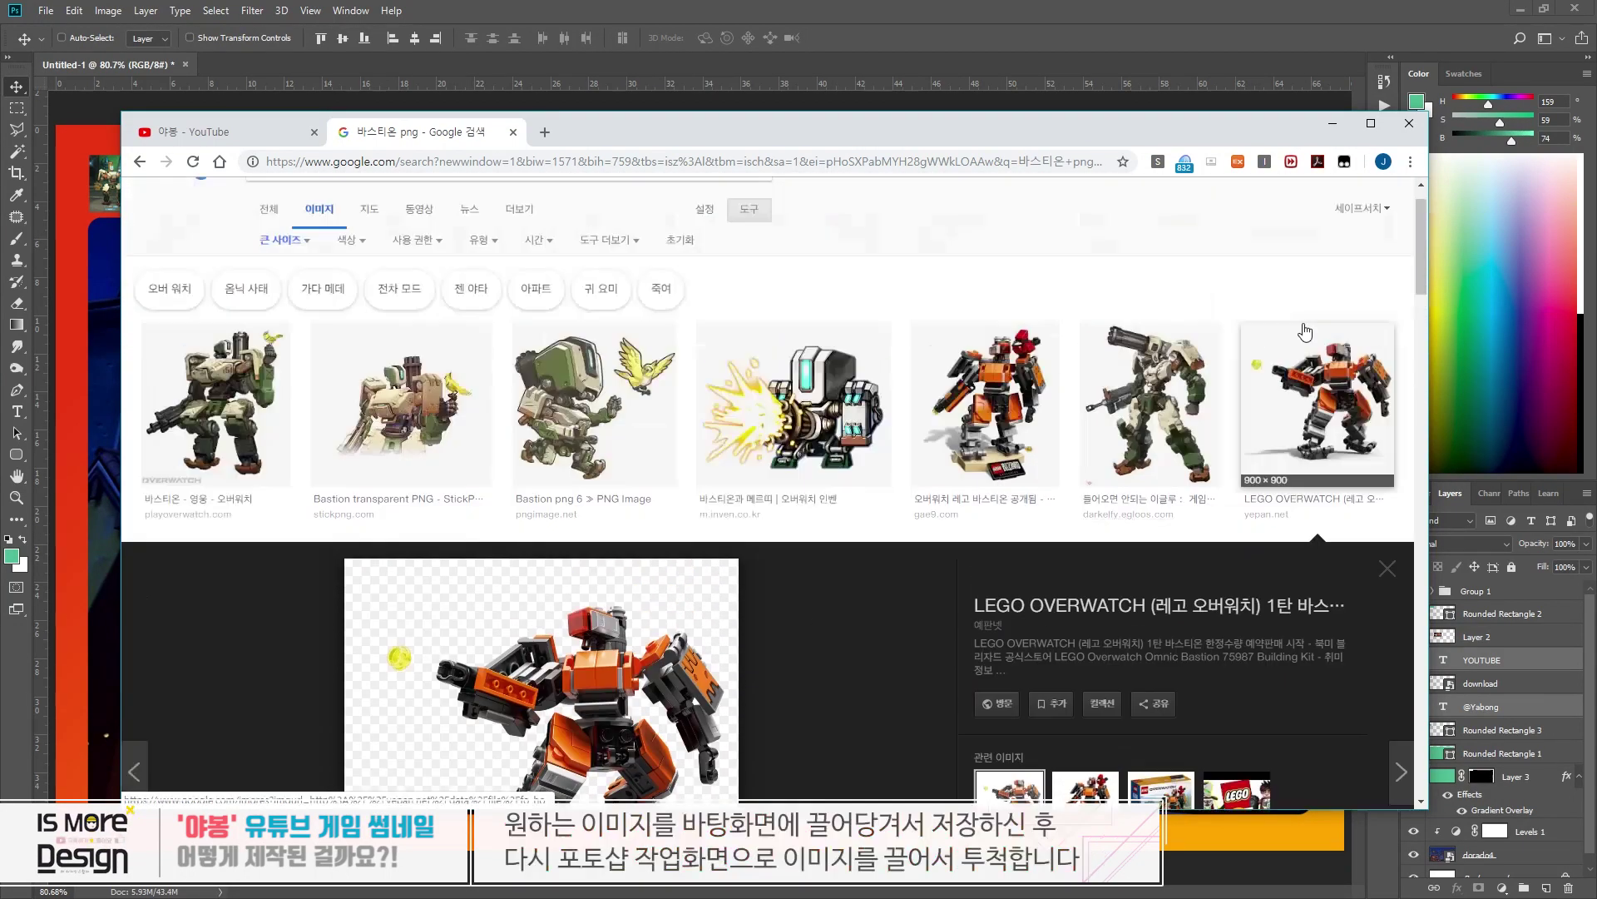
scroll(1265, 483, down, 4)
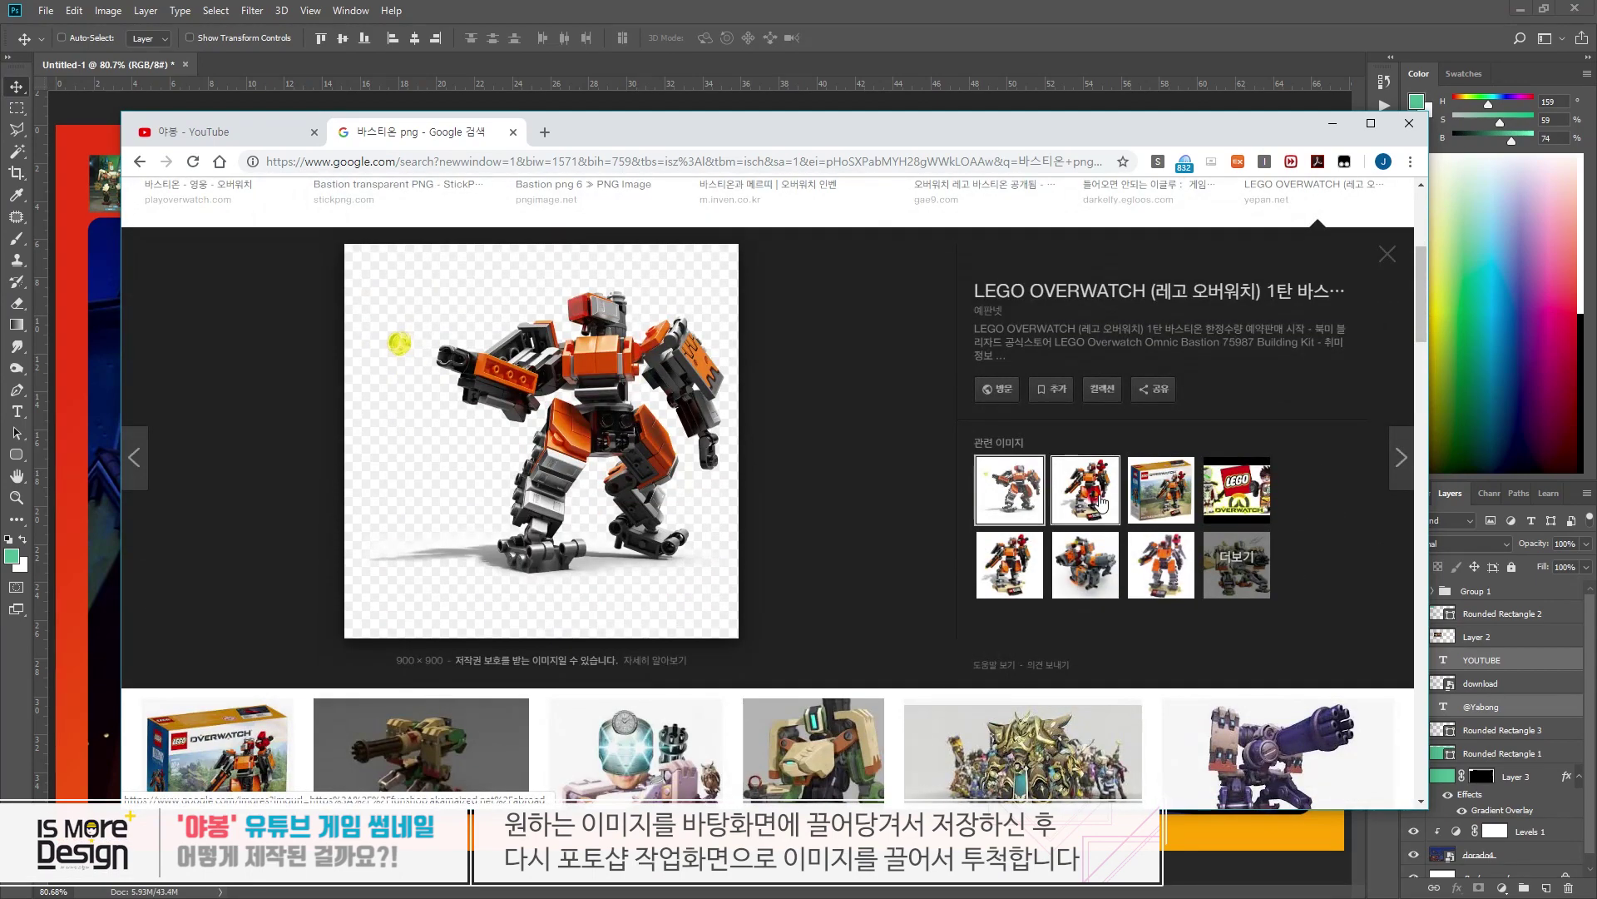
click(1023, 557)
click(208, 193)
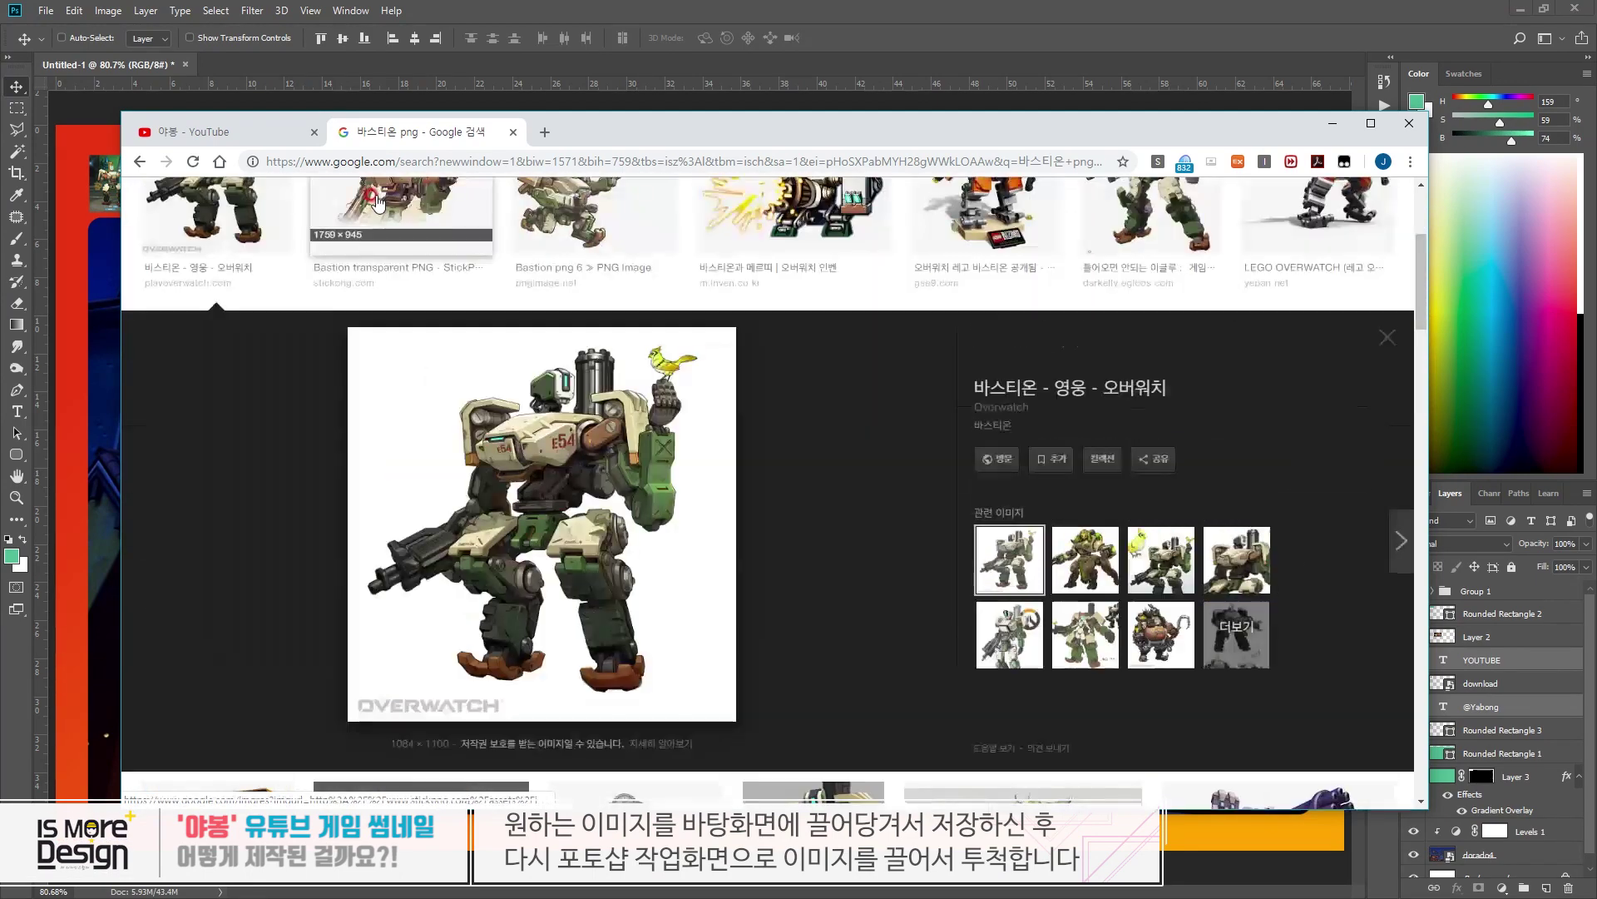
- Open the StickPNG transparent Bastion preview and save the image to the desktop
click(399, 221)
scroll(480, 425, up, 3)
scroll(670, 591, down, 3)
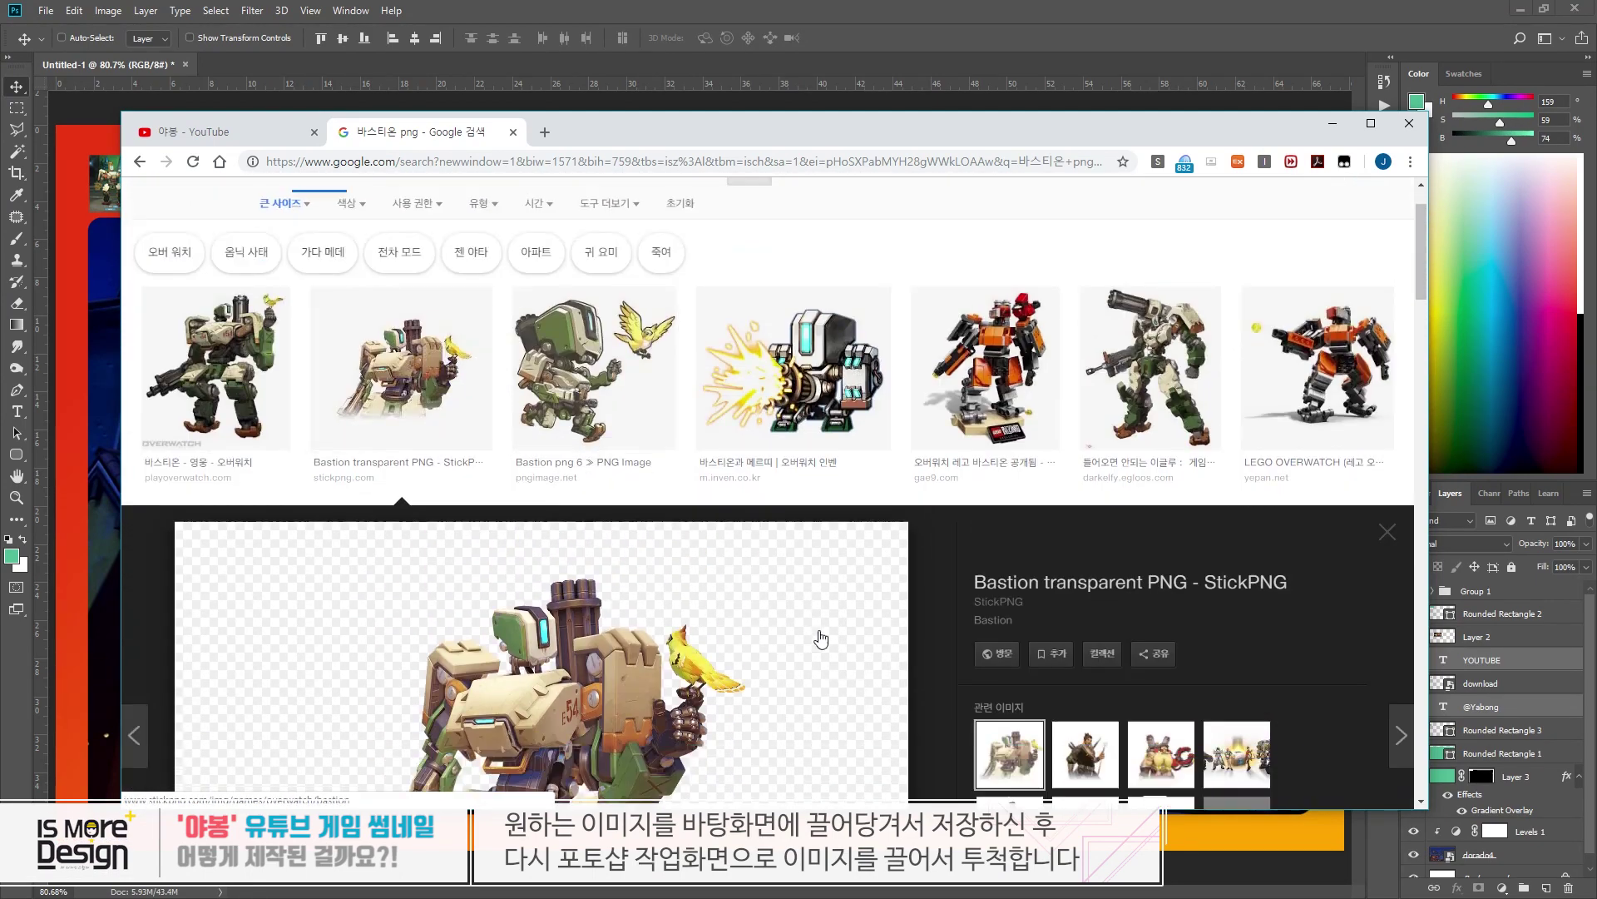
drag(549, 473, 1596, 690)
- Switch back to Photoshop and place the saved Bastion image in the thumbnail document
click(1332, 123)
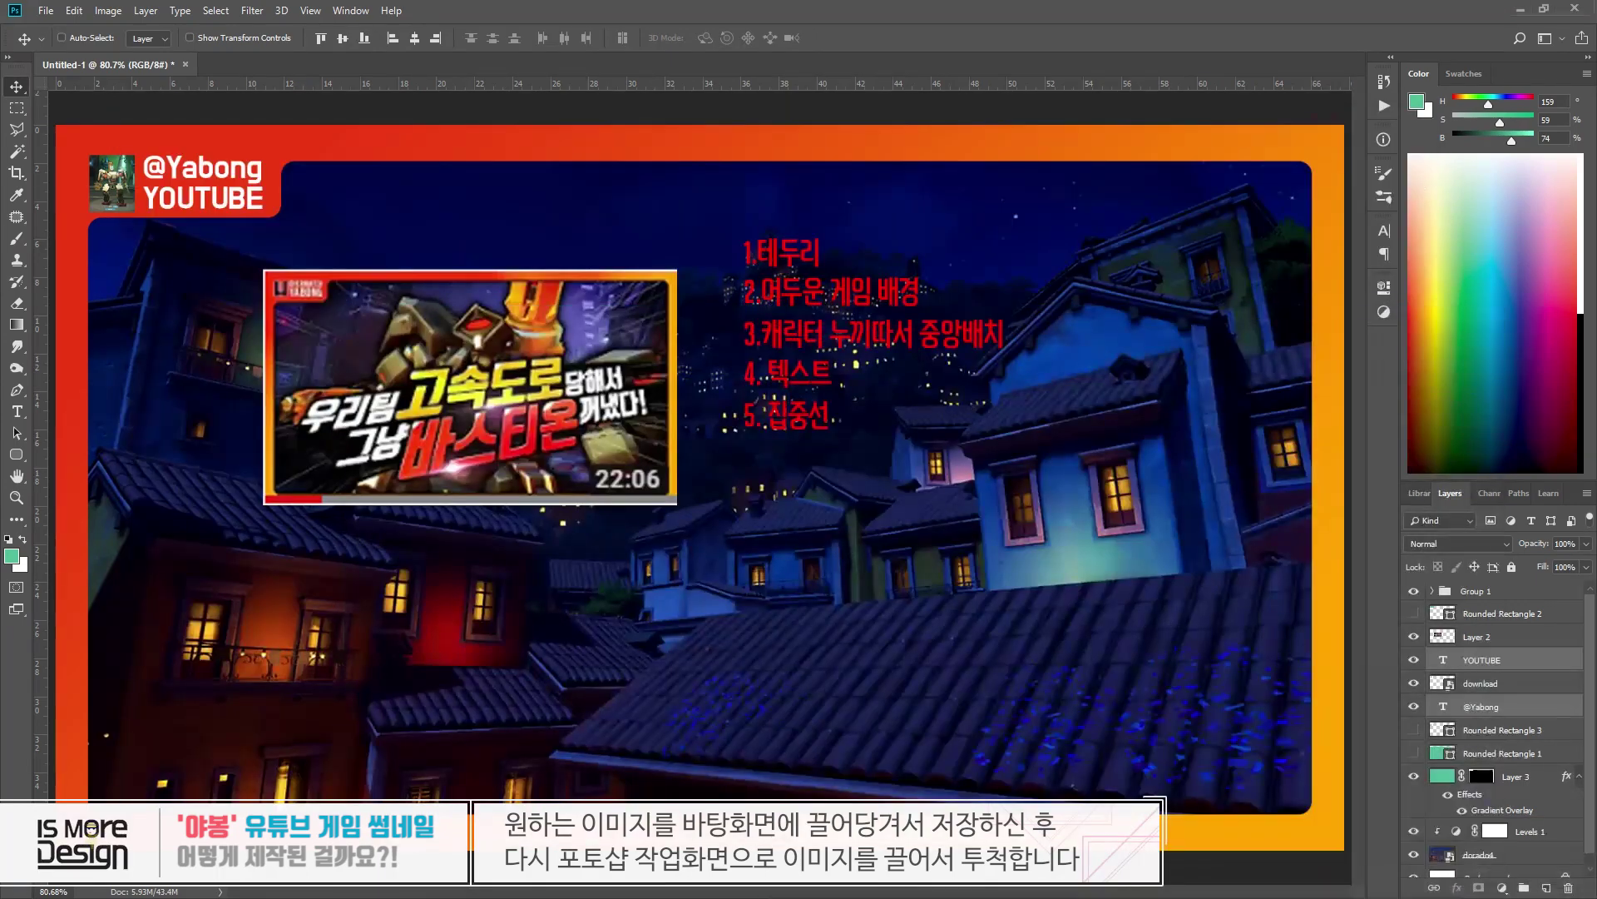
drag(497, 654, 813, 560)
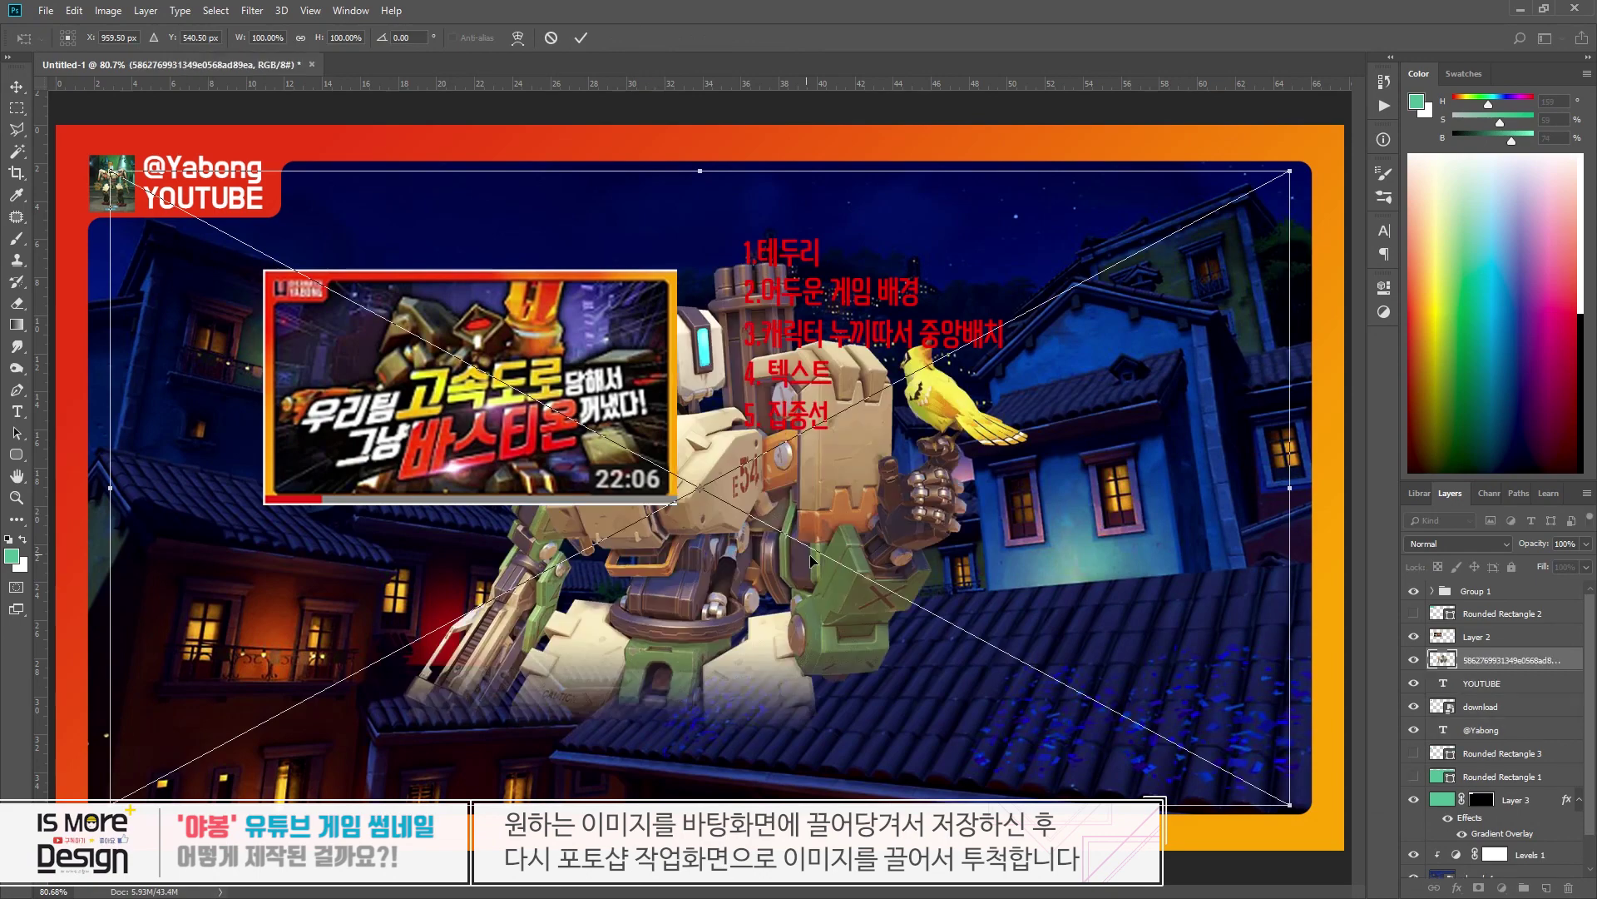
key(Return)
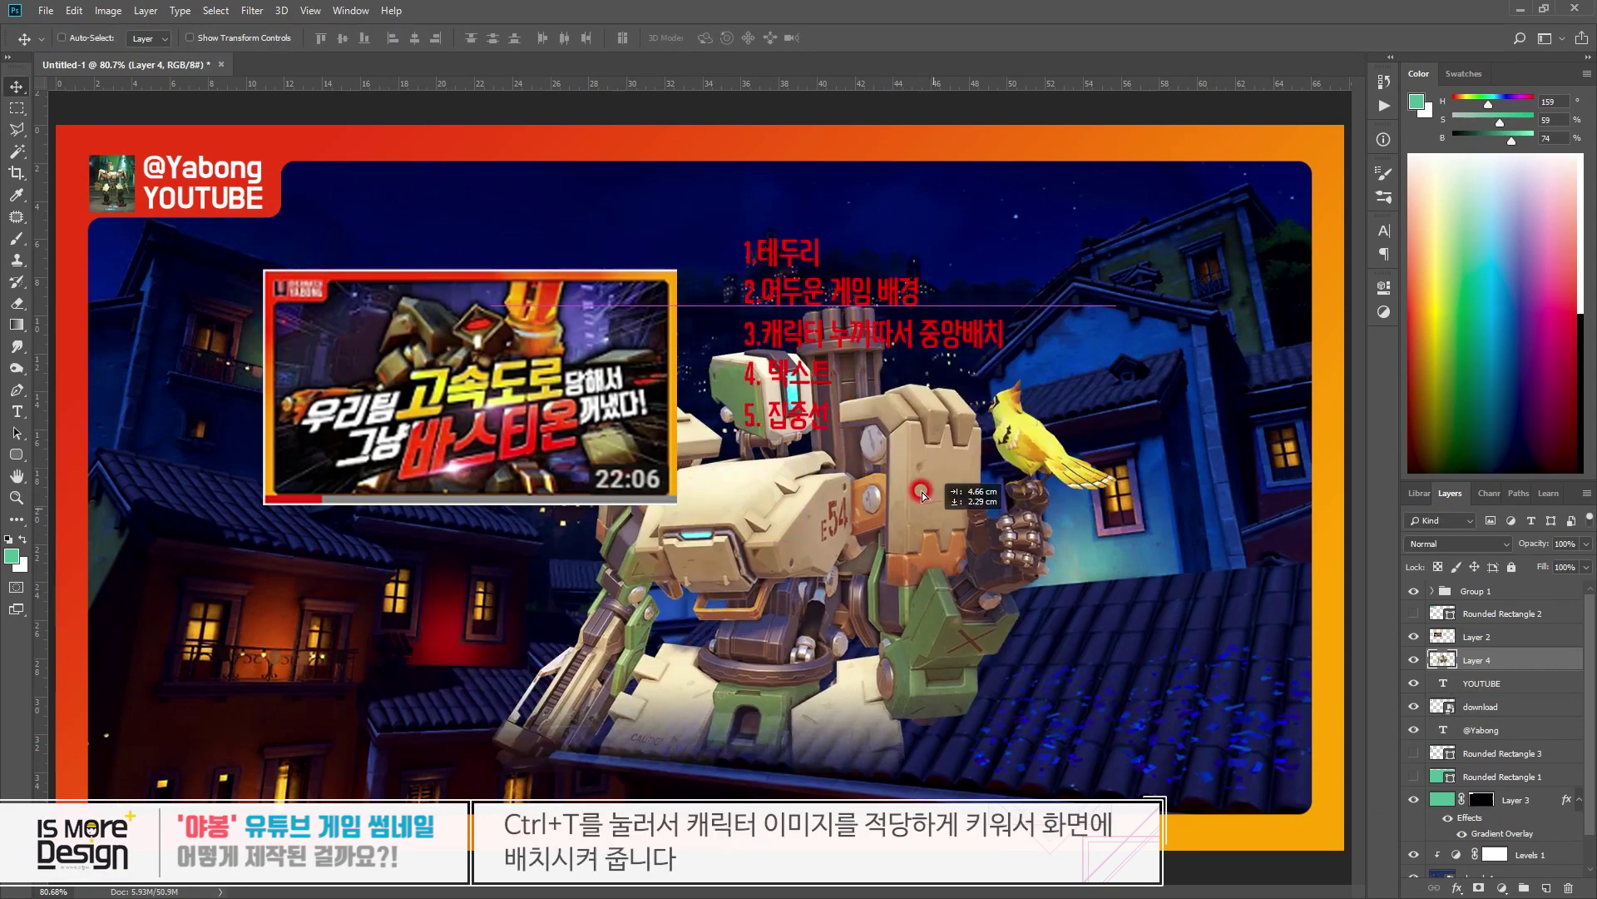
- Enlarge the Bastion image with Free Transform and position it so its upper body fills the centre of the thumbnail
key(ctrl)
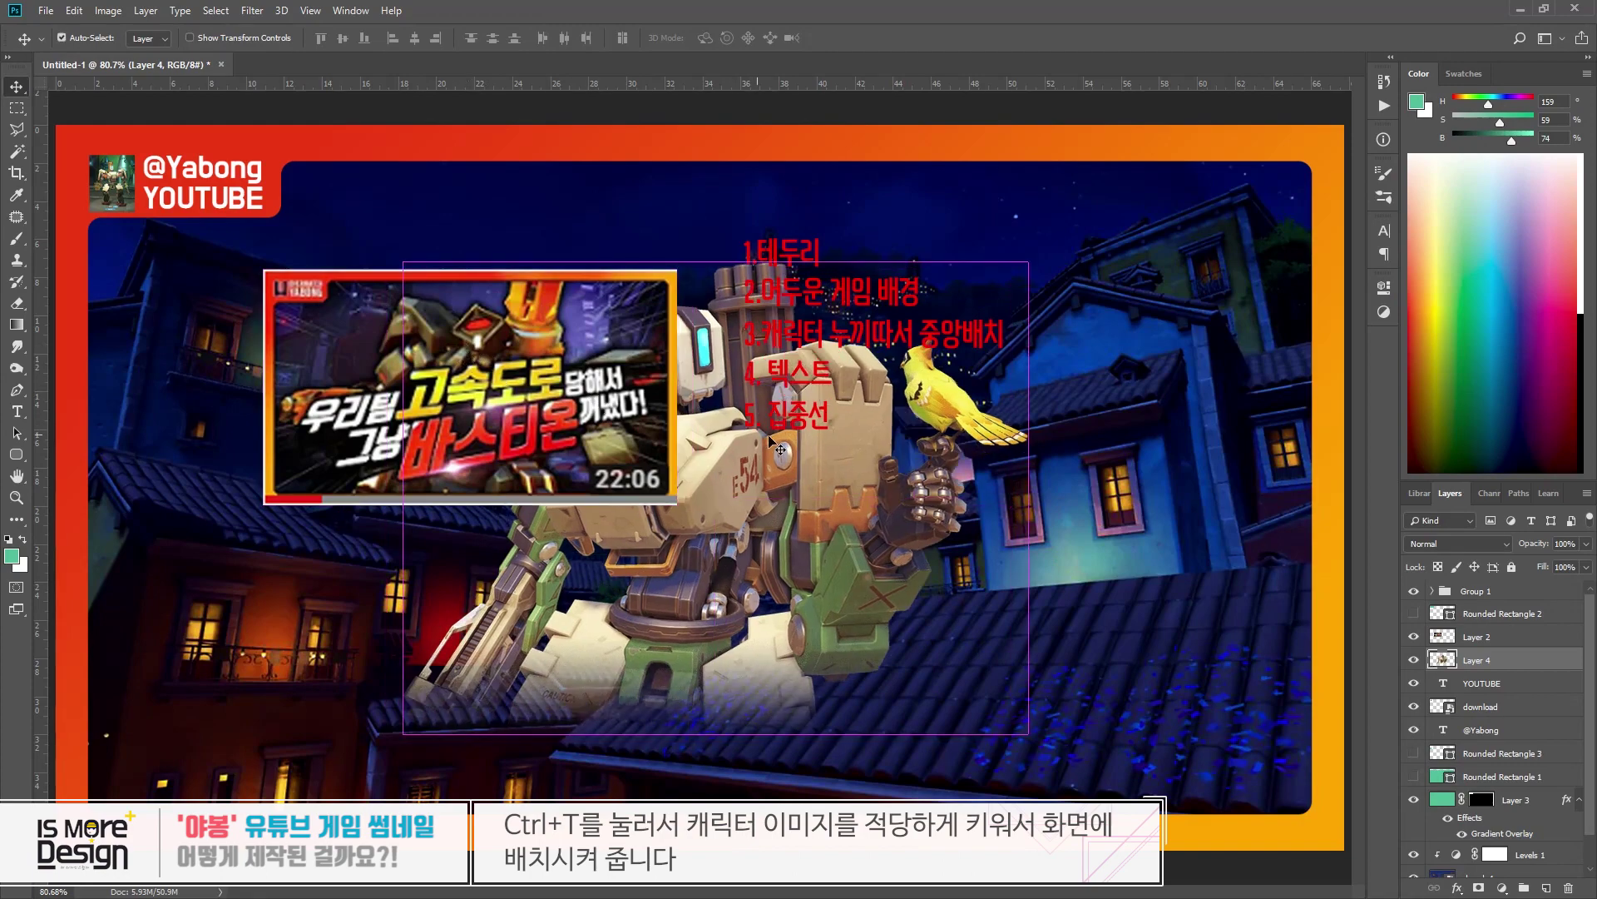
key(ctrl+t)
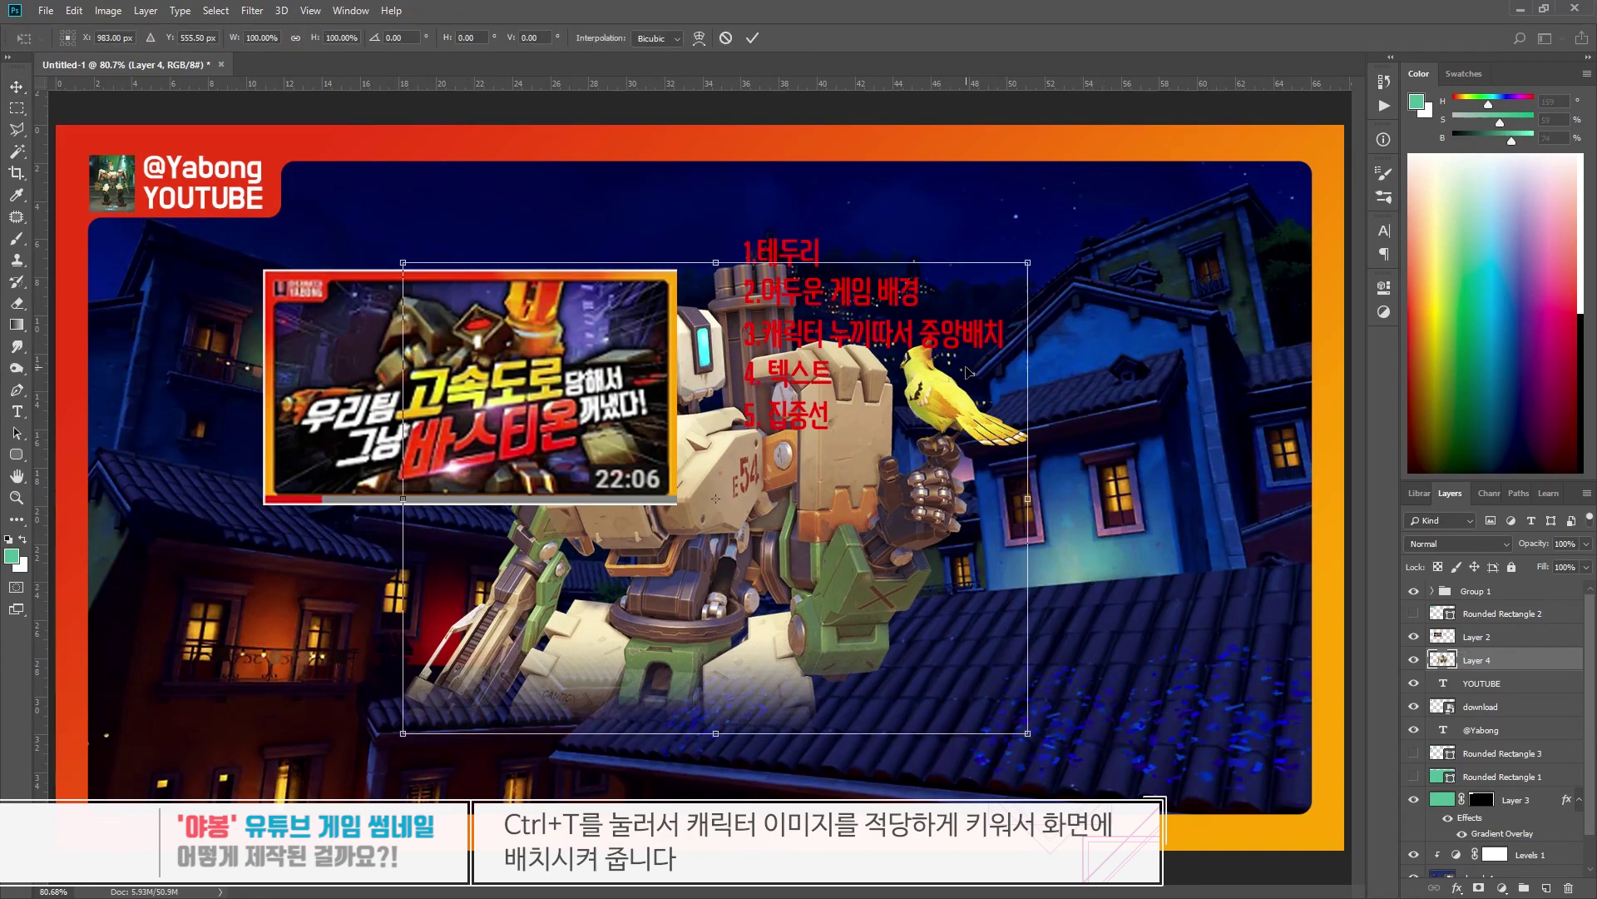
key(ctrl+minus)
drag(988, 310, 1298, 121)
drag(944, 374, 879, 513)
key(Return)
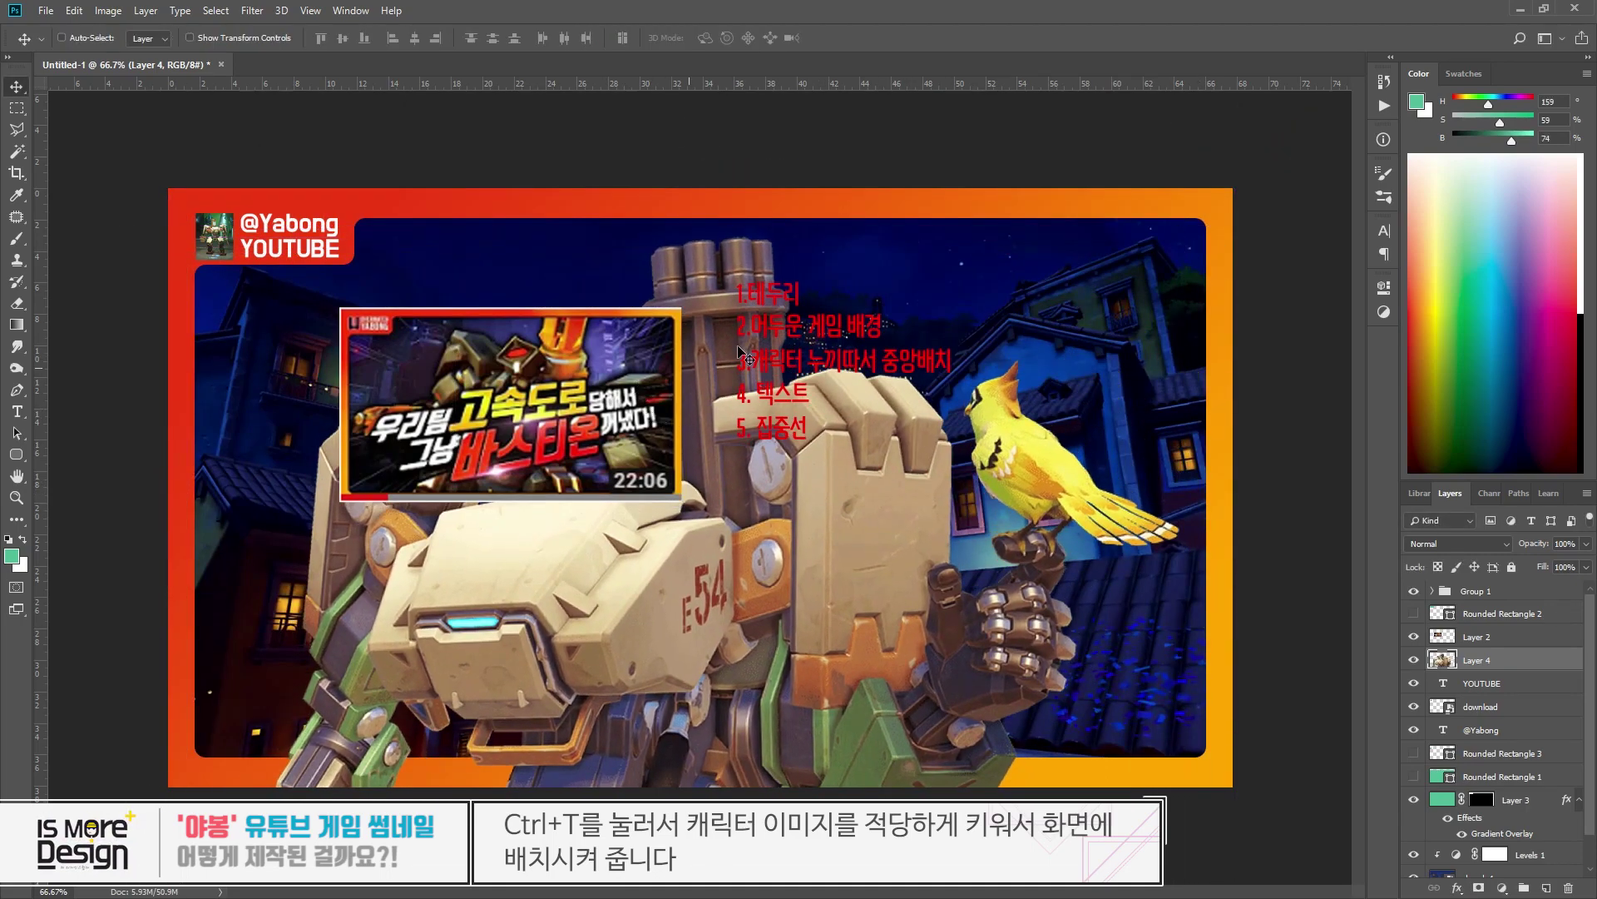
- Move the Bastion layer beneath the gradient border on Layer 3 and above the Levels adjustment
click(652, 610)
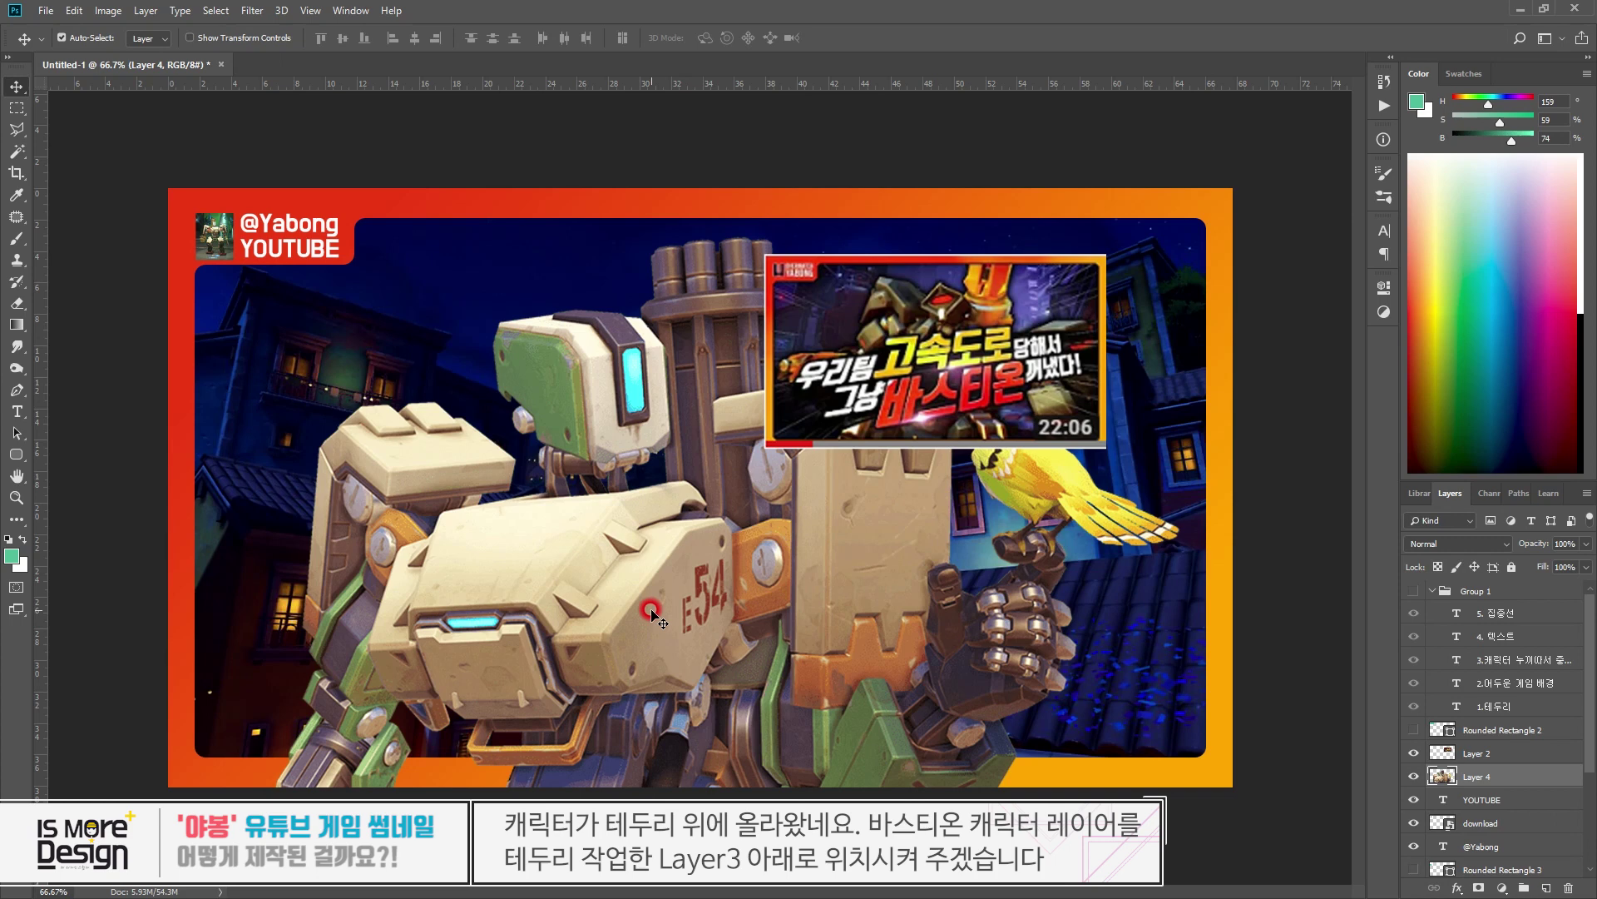
key(ctrl)
scroll(1491, 773, down, 5)
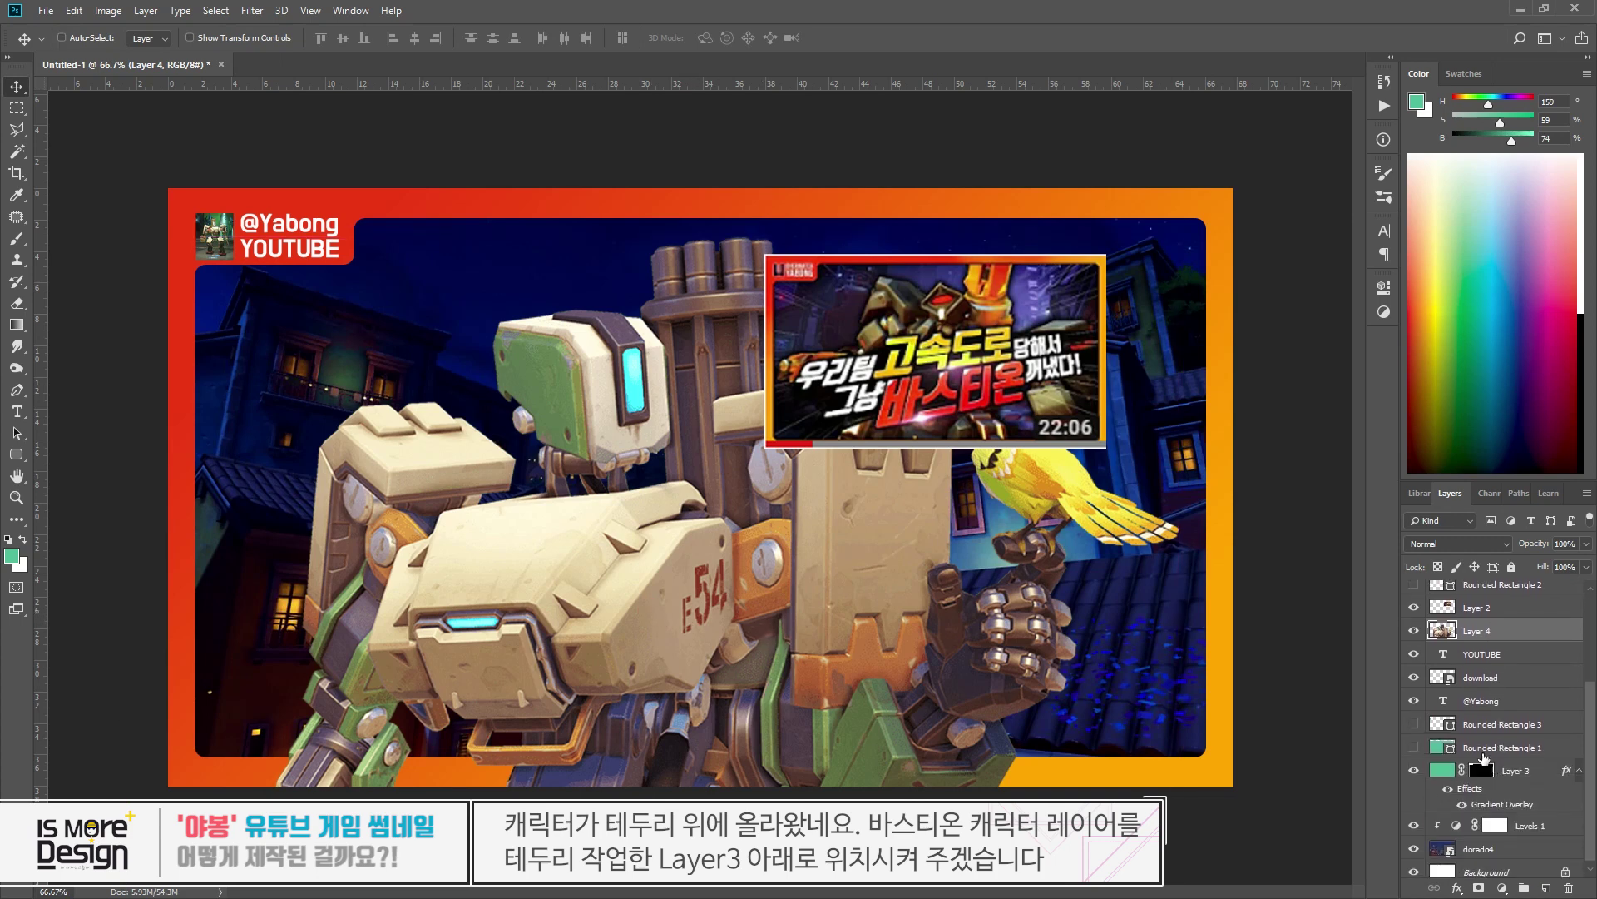
click(1485, 743)
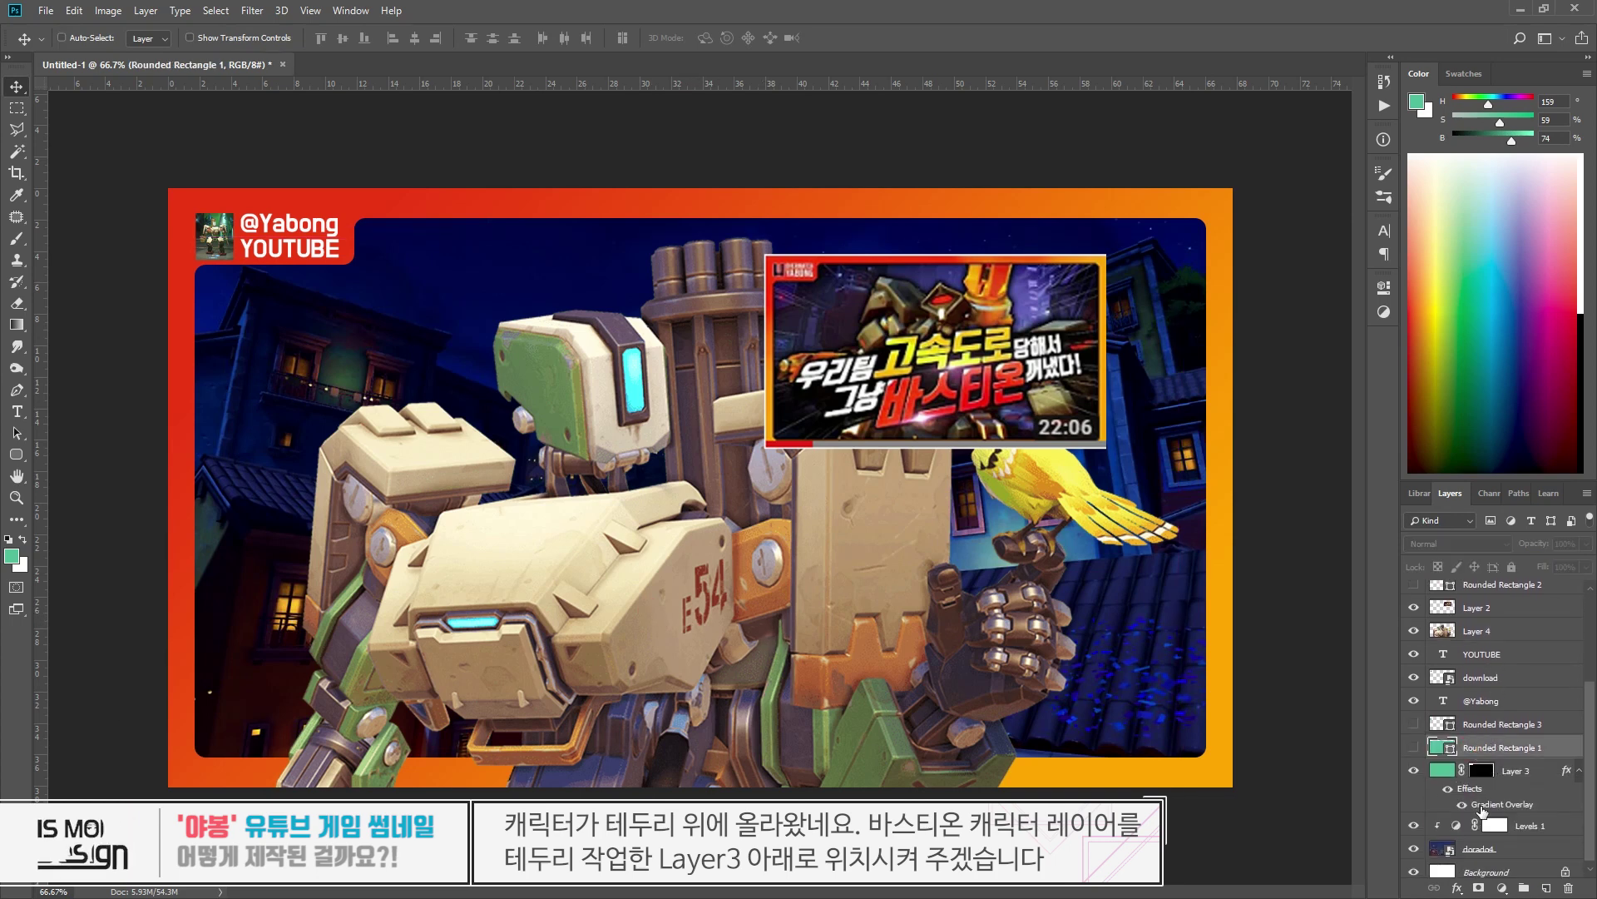
drag(1513, 775, 1492, 810)
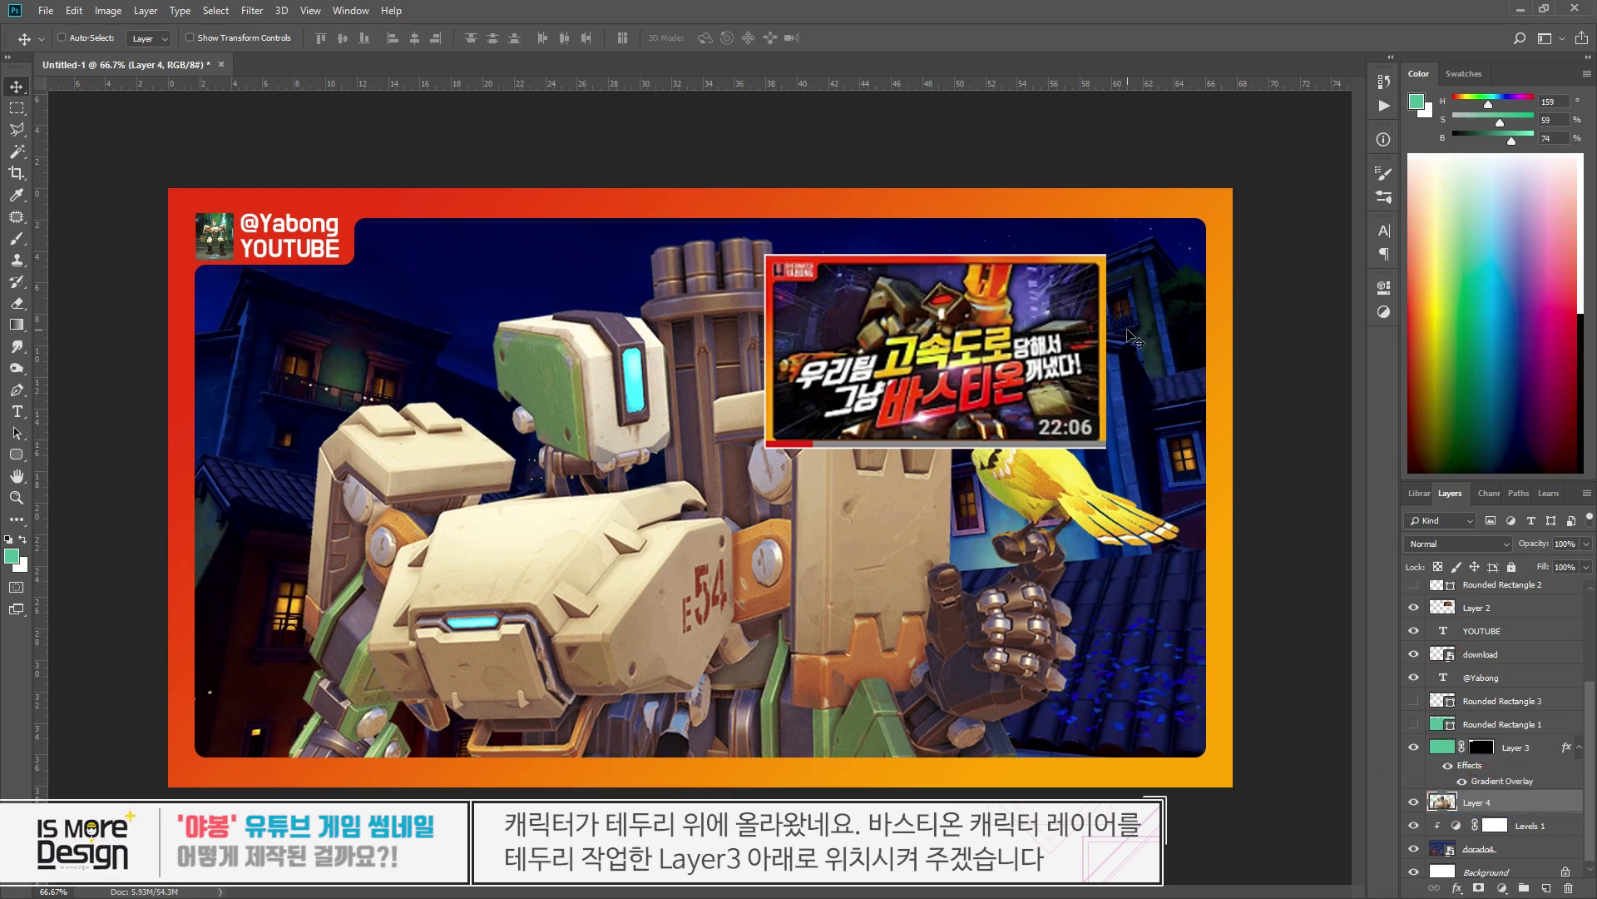
- Select the Bastion layer and open its layer style settings, keeping the artwork in view
click(990, 329)
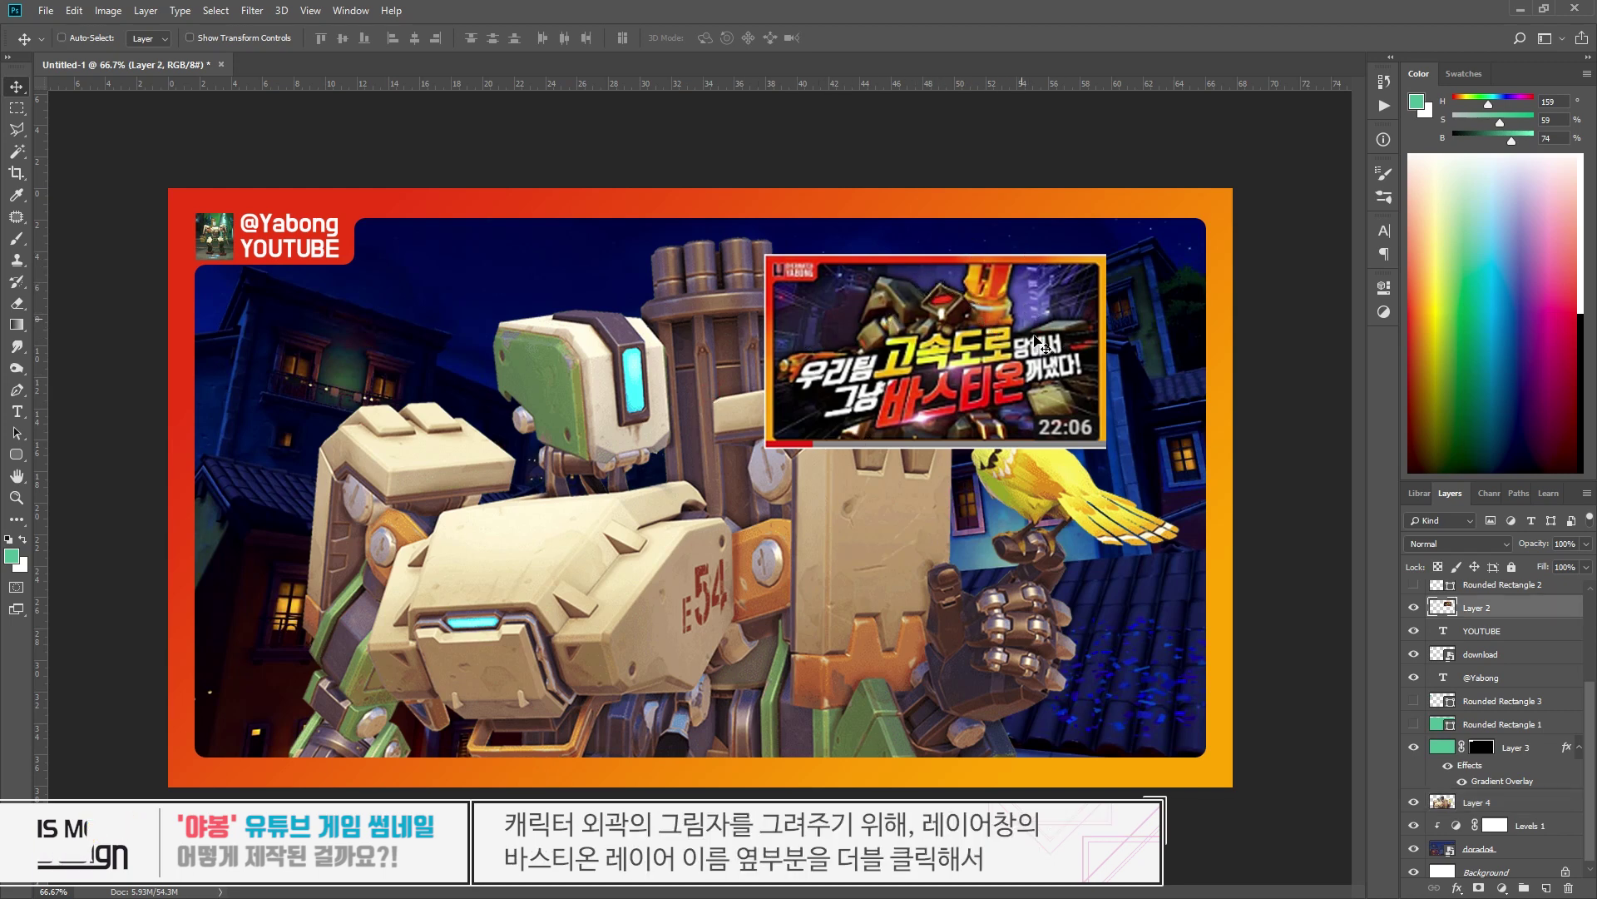
key(ctrl)
ctrl+click(672, 555)
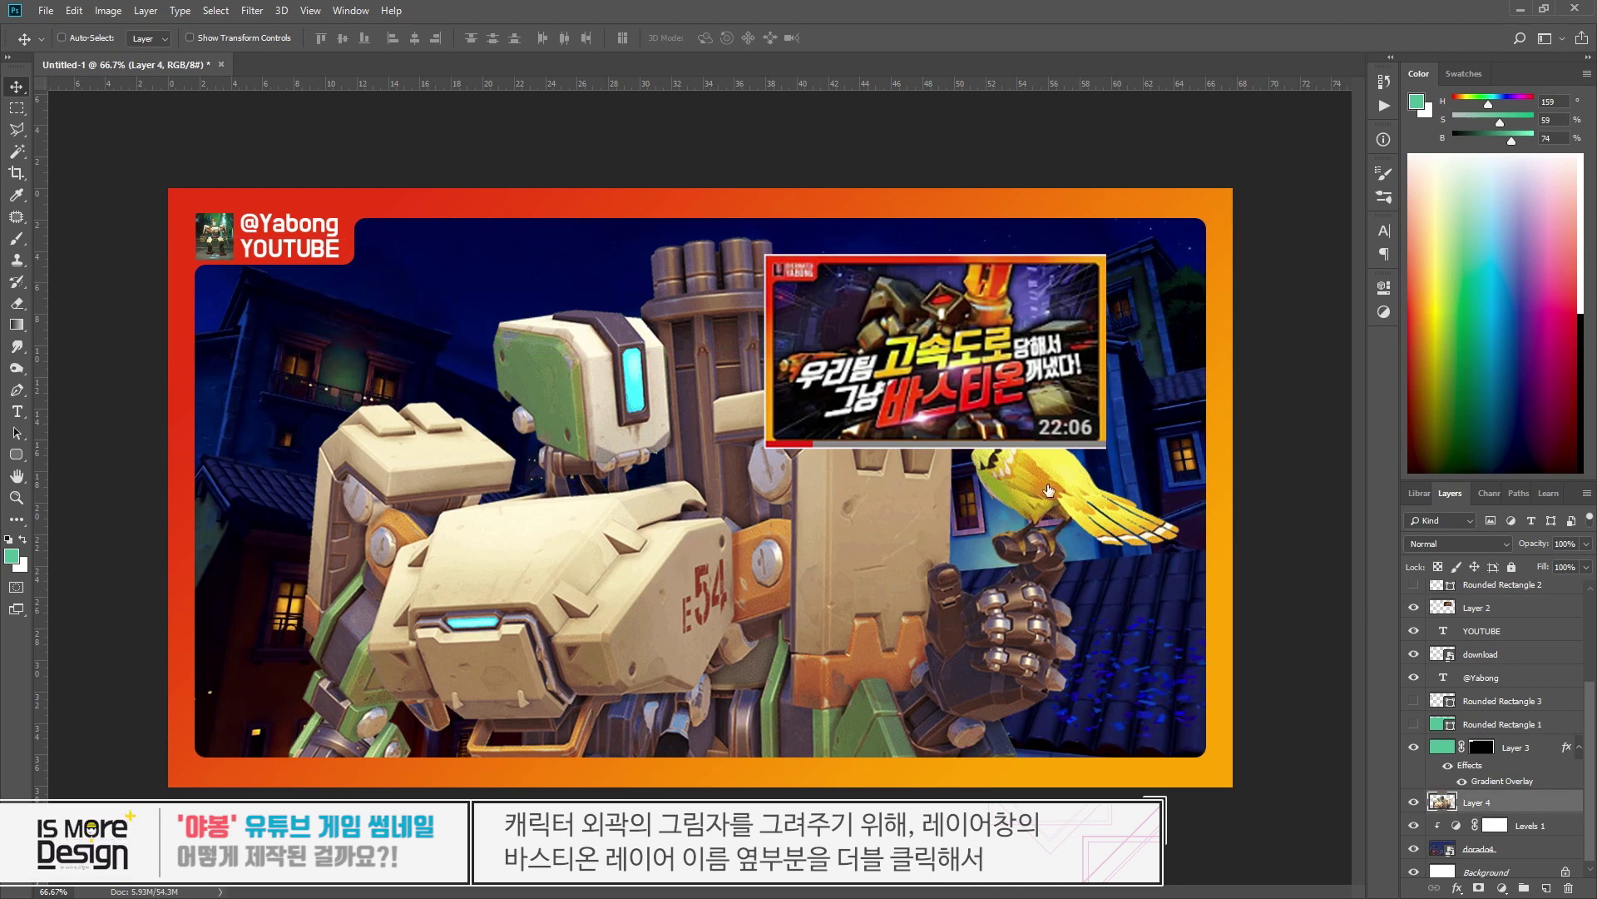
double_click(1531, 802)
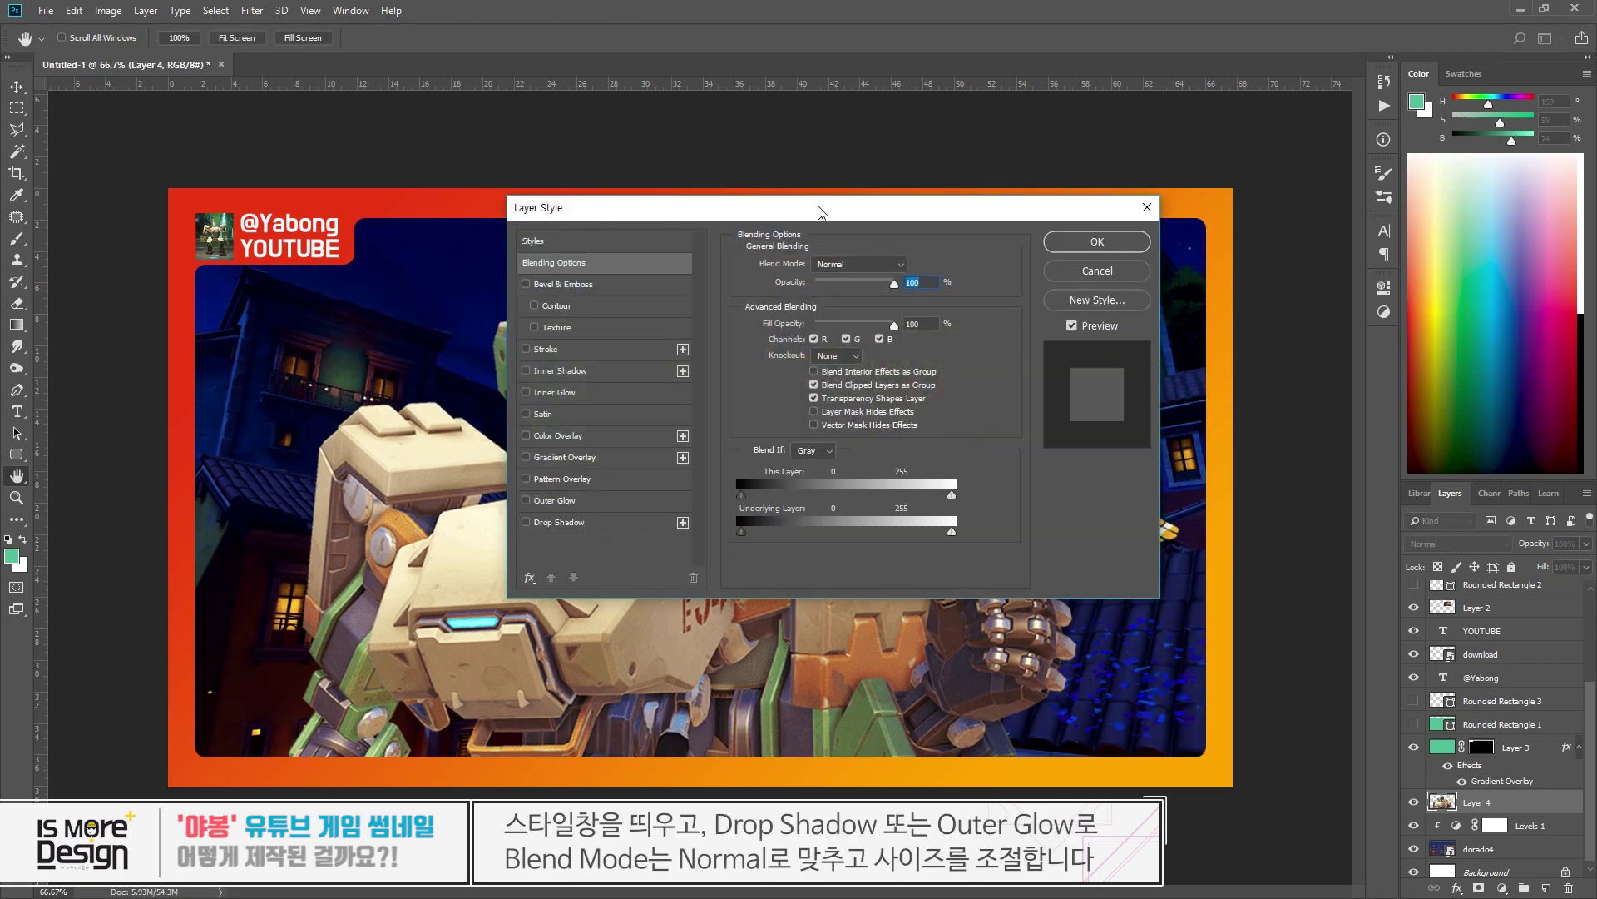
drag(822, 203, 1139, 136)
- Try a Drop Shadow effect on the Bastion layer
click(842, 454)
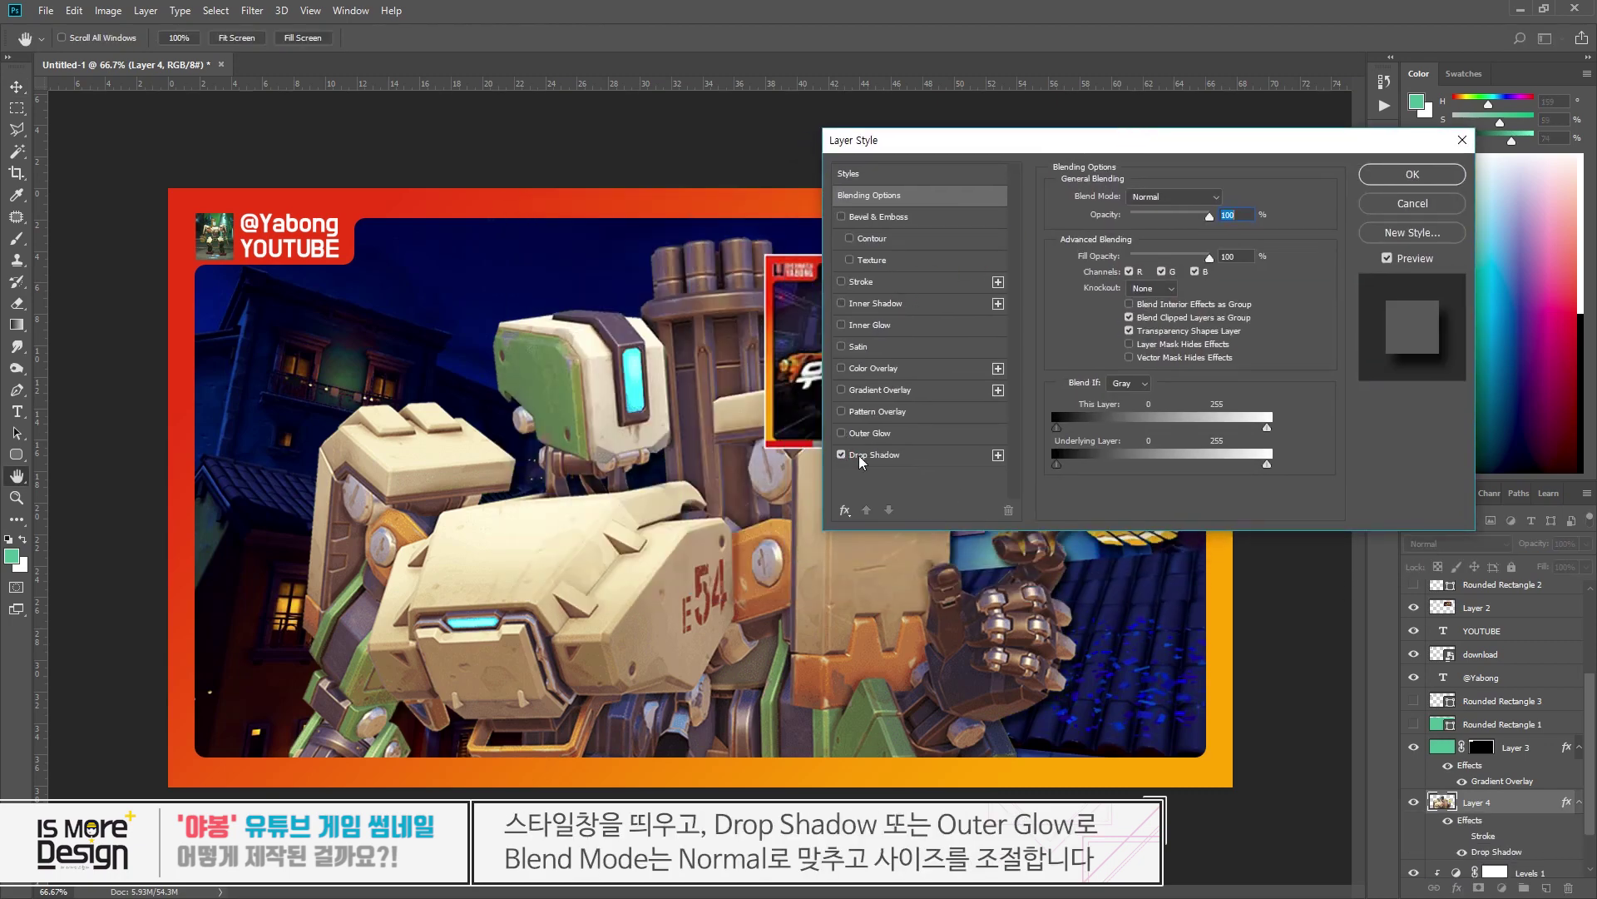
click(867, 456)
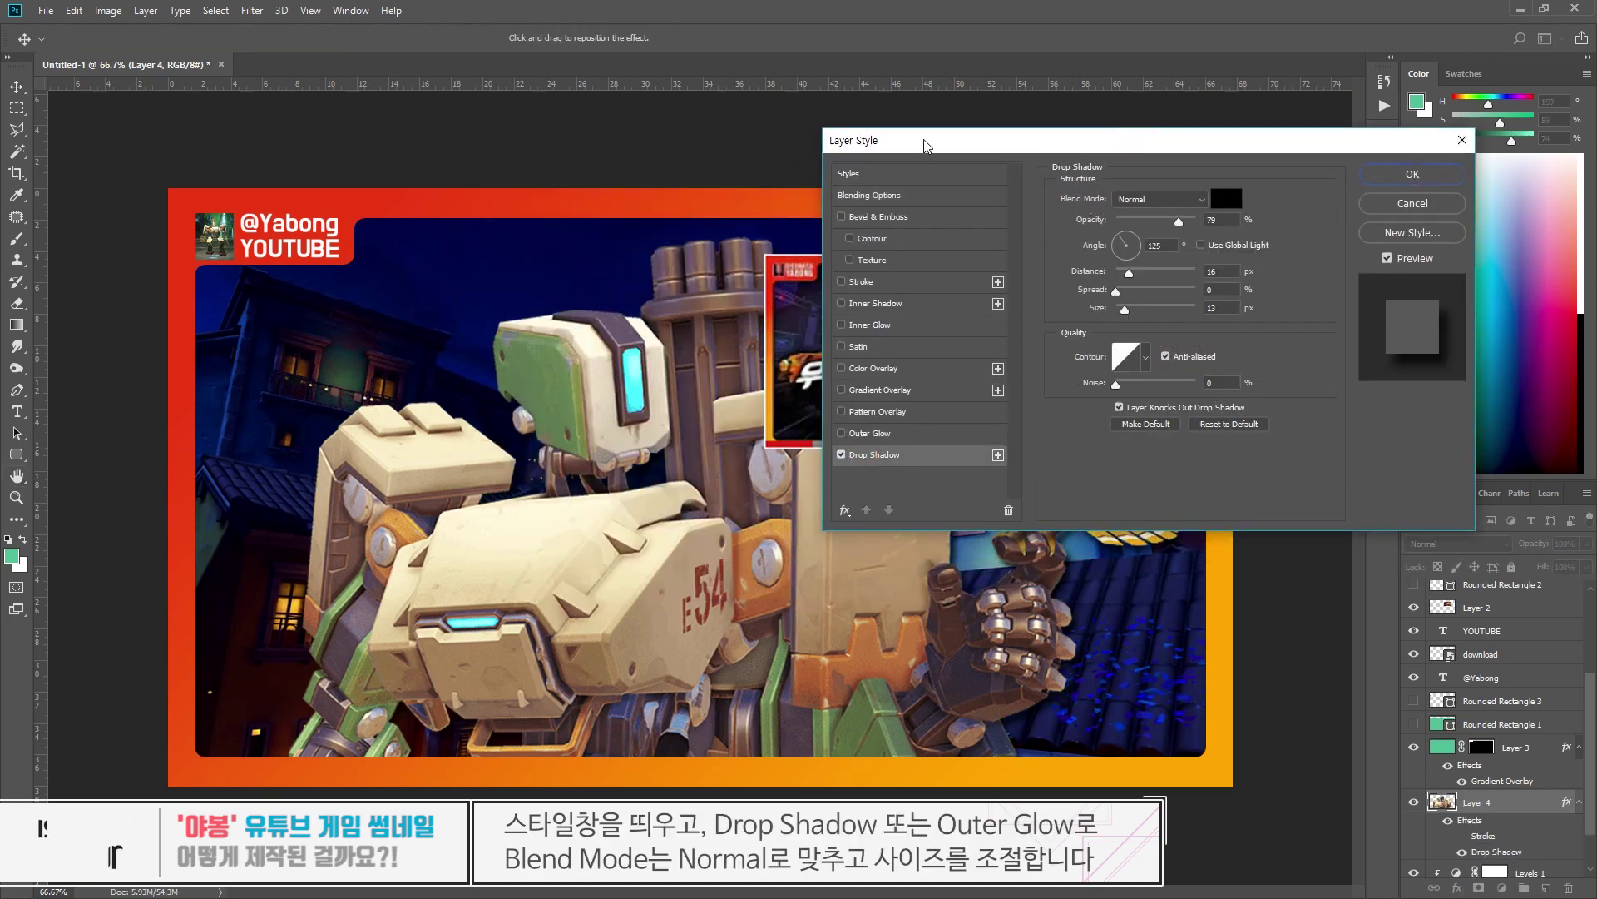
drag(926, 144, 1260, 143)
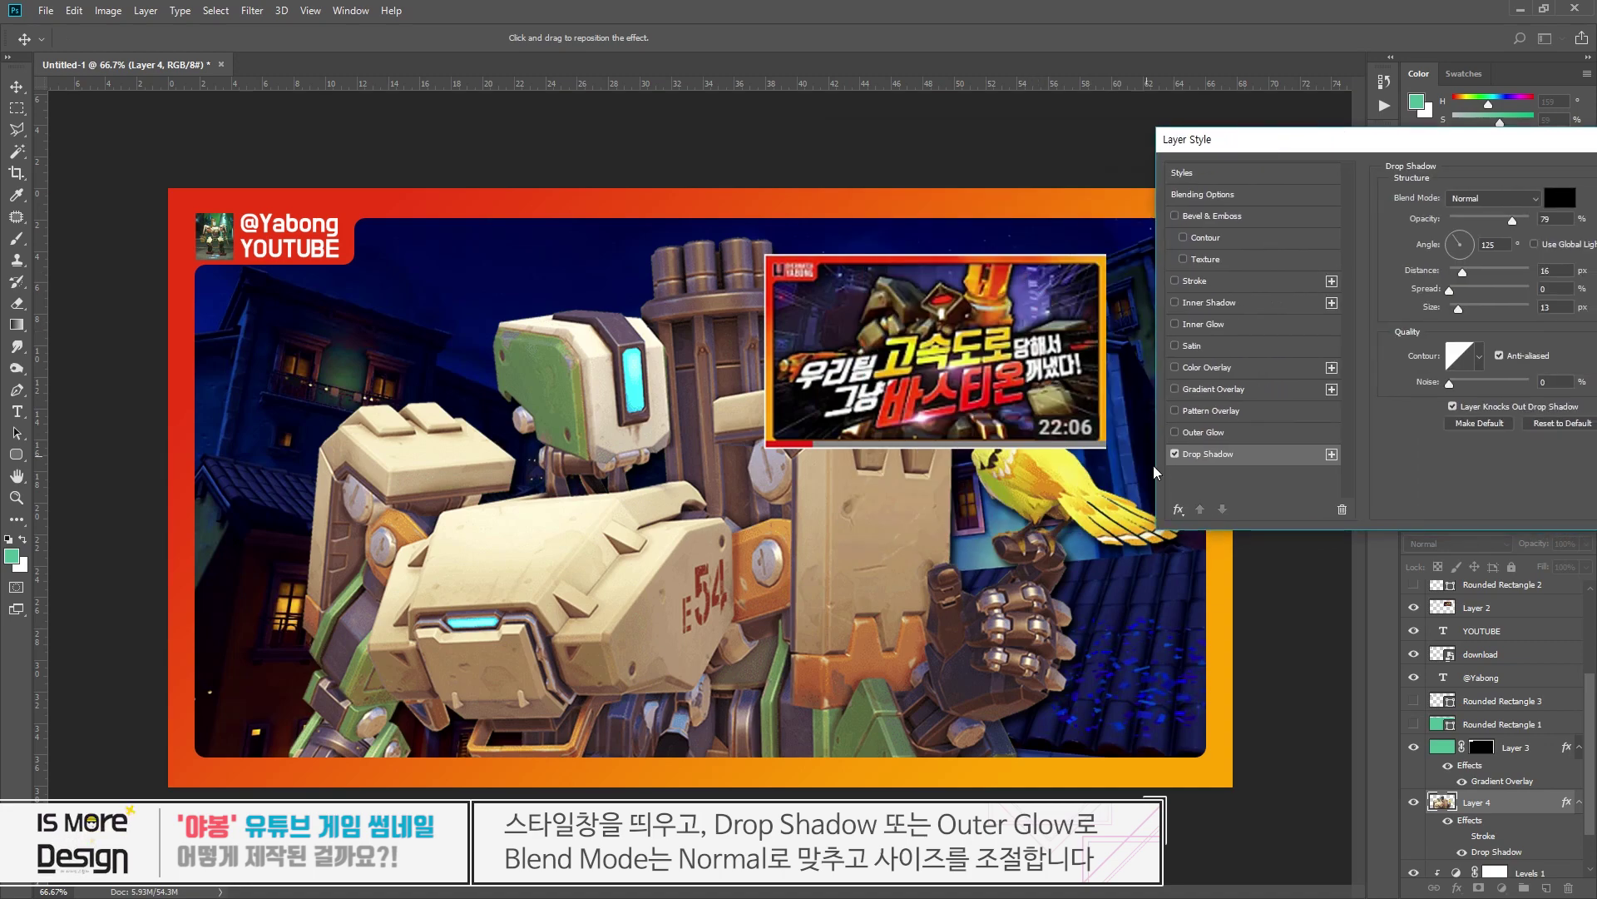
click(1174, 454)
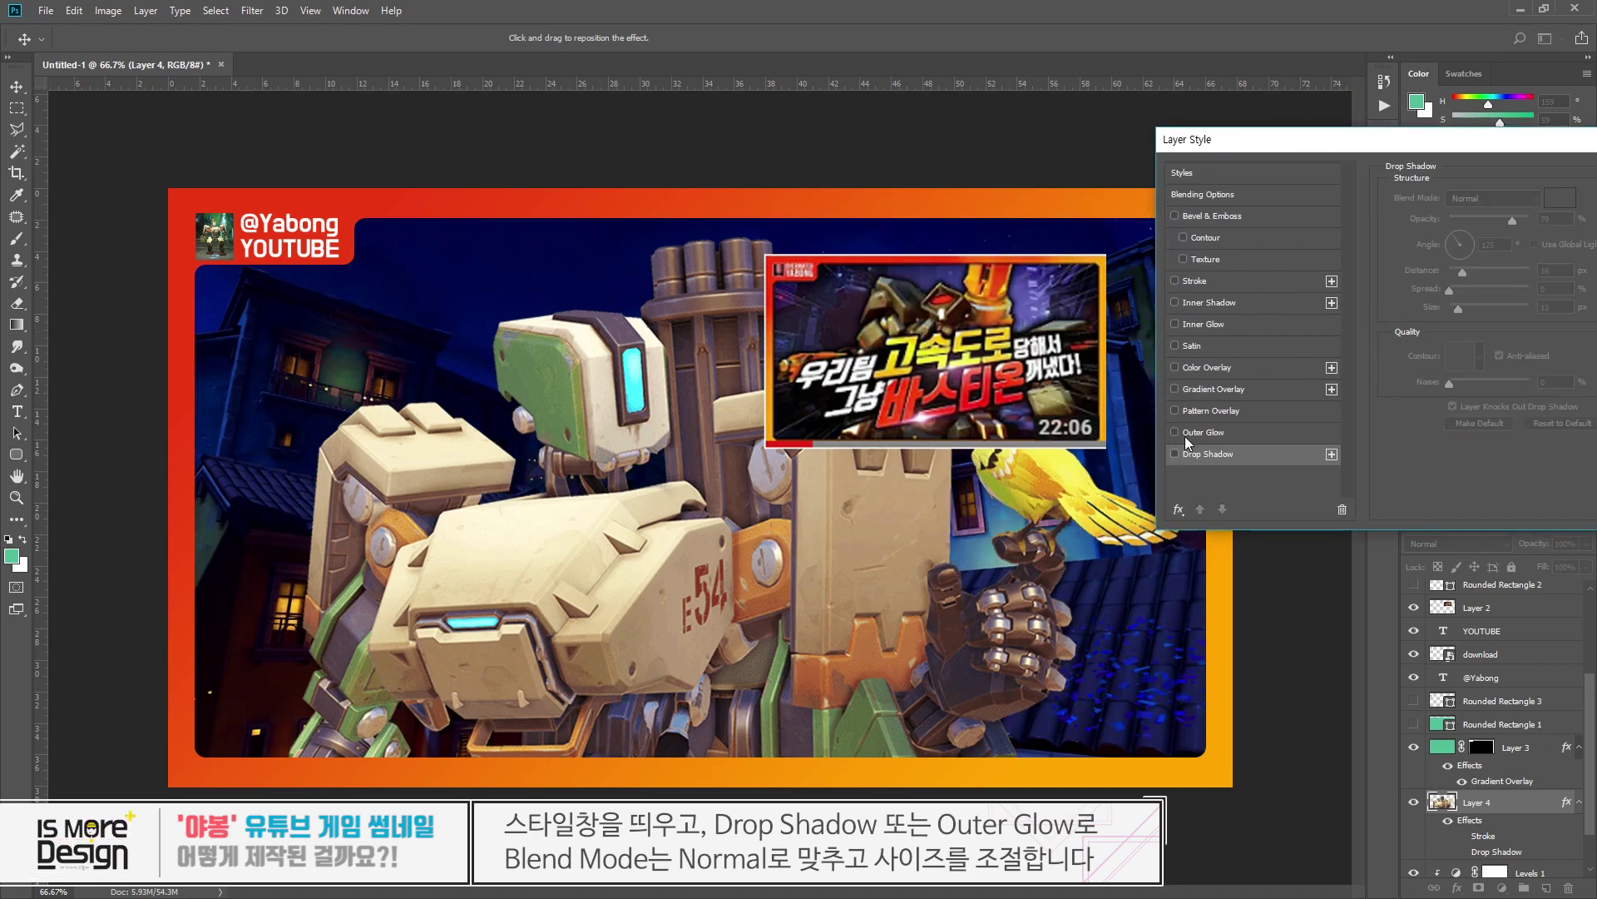
- Enable an Outer Glow on the Bastion layer with the blend mode set to Normal
click(1175, 433)
click(1204, 434)
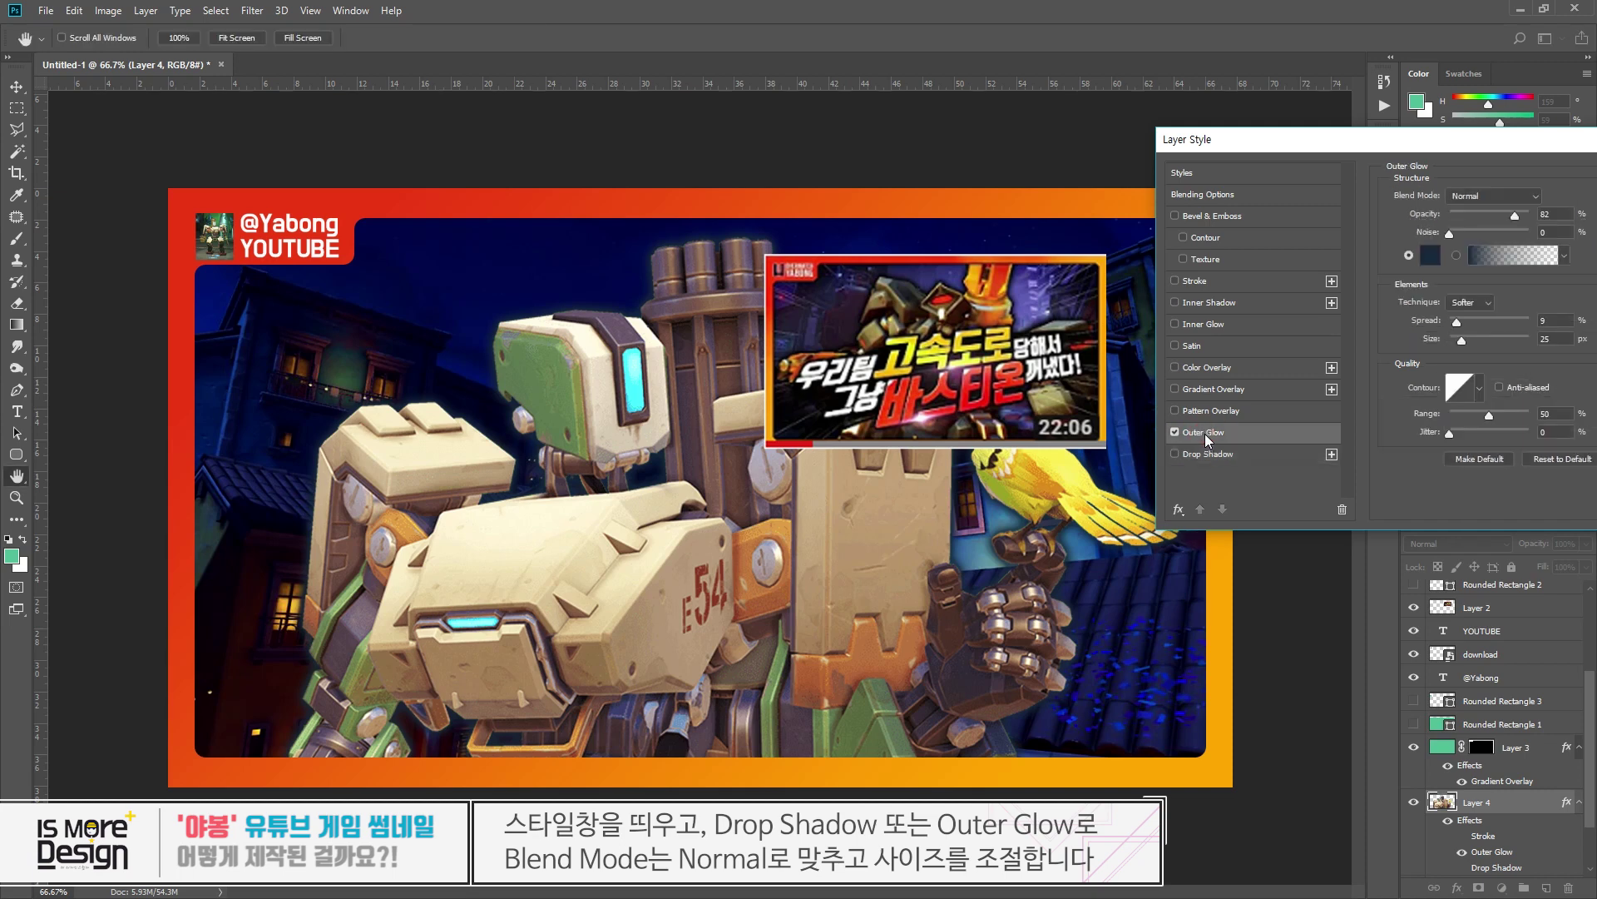
drag(1325, 152, 1107, 129)
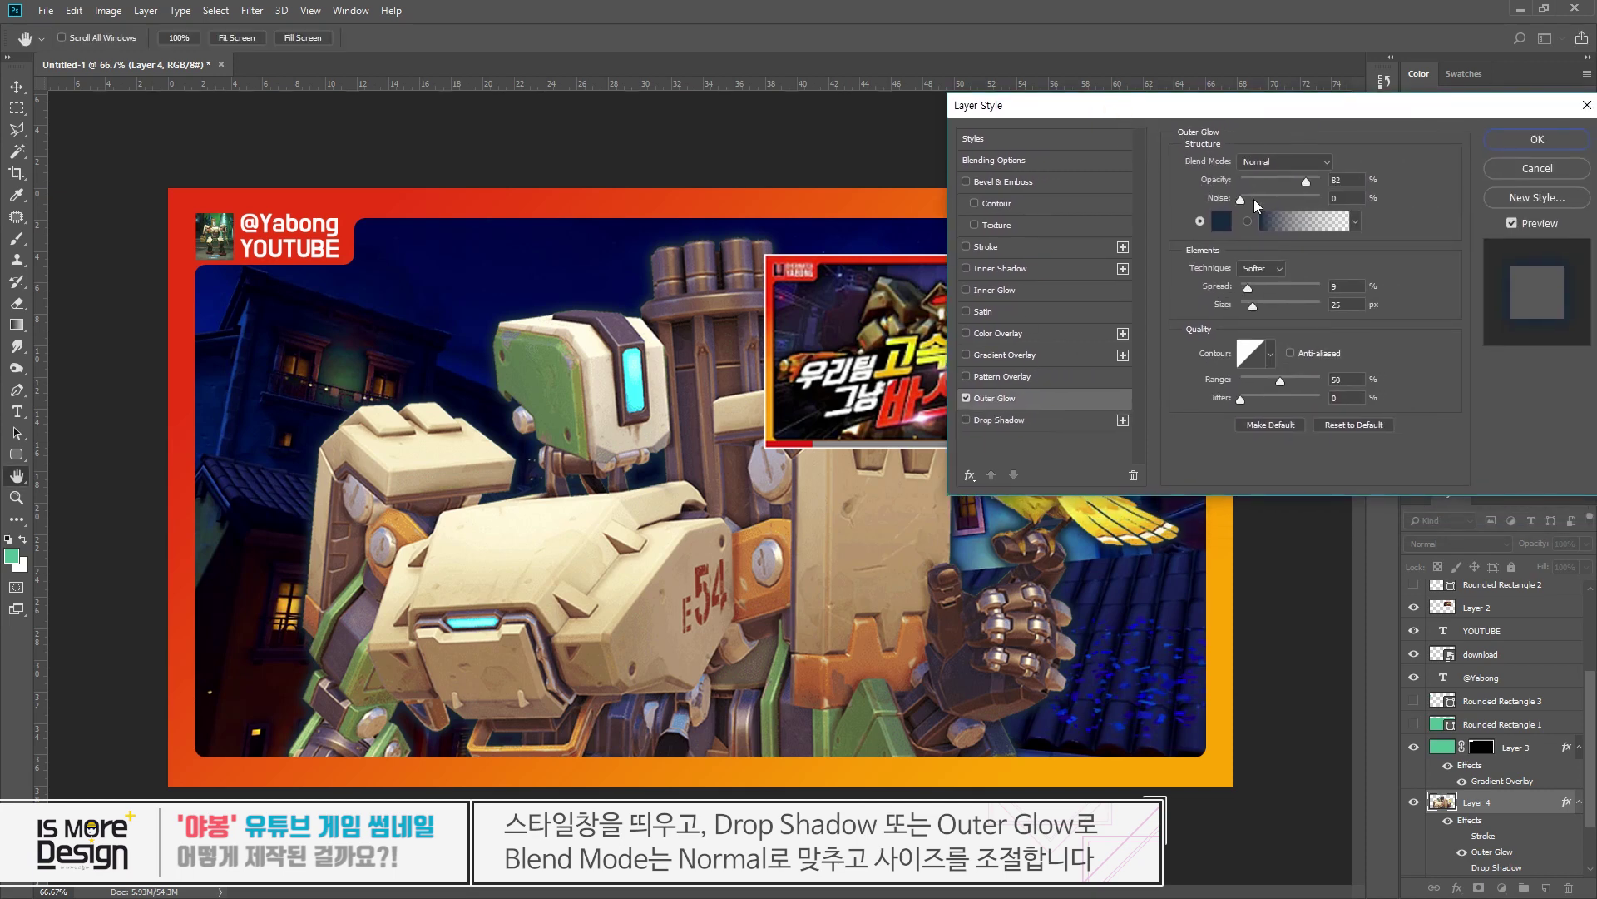
click(1281, 163)
click(1271, 164)
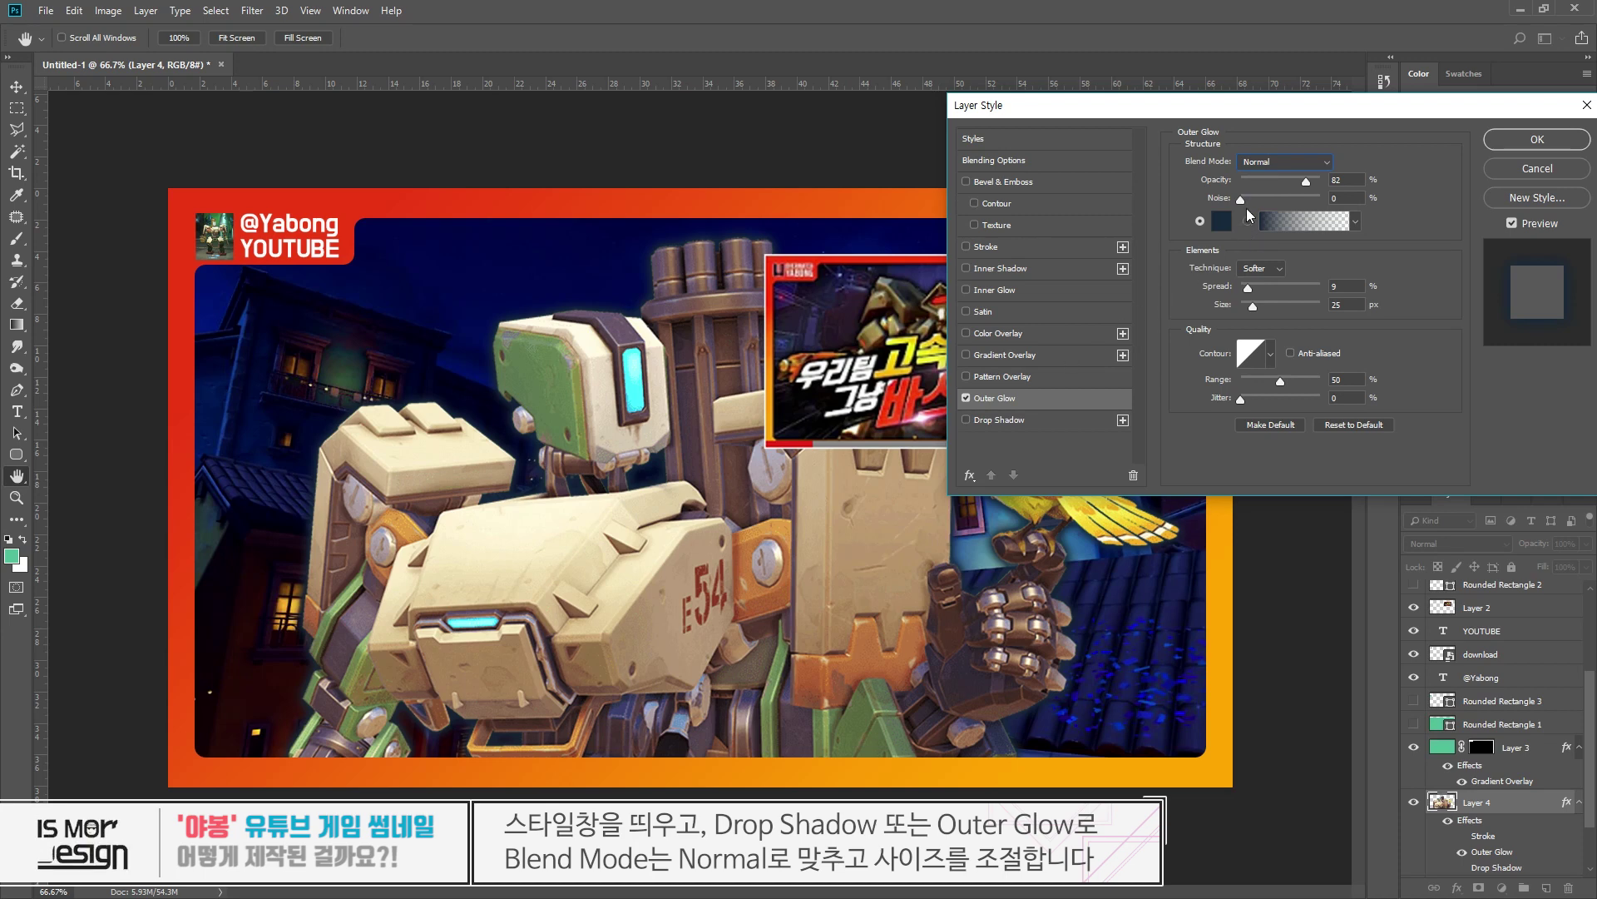
- Make the outer glow black with 100% opacity and a size of 79 px
click(1222, 222)
click(1141, 272)
key(Return)
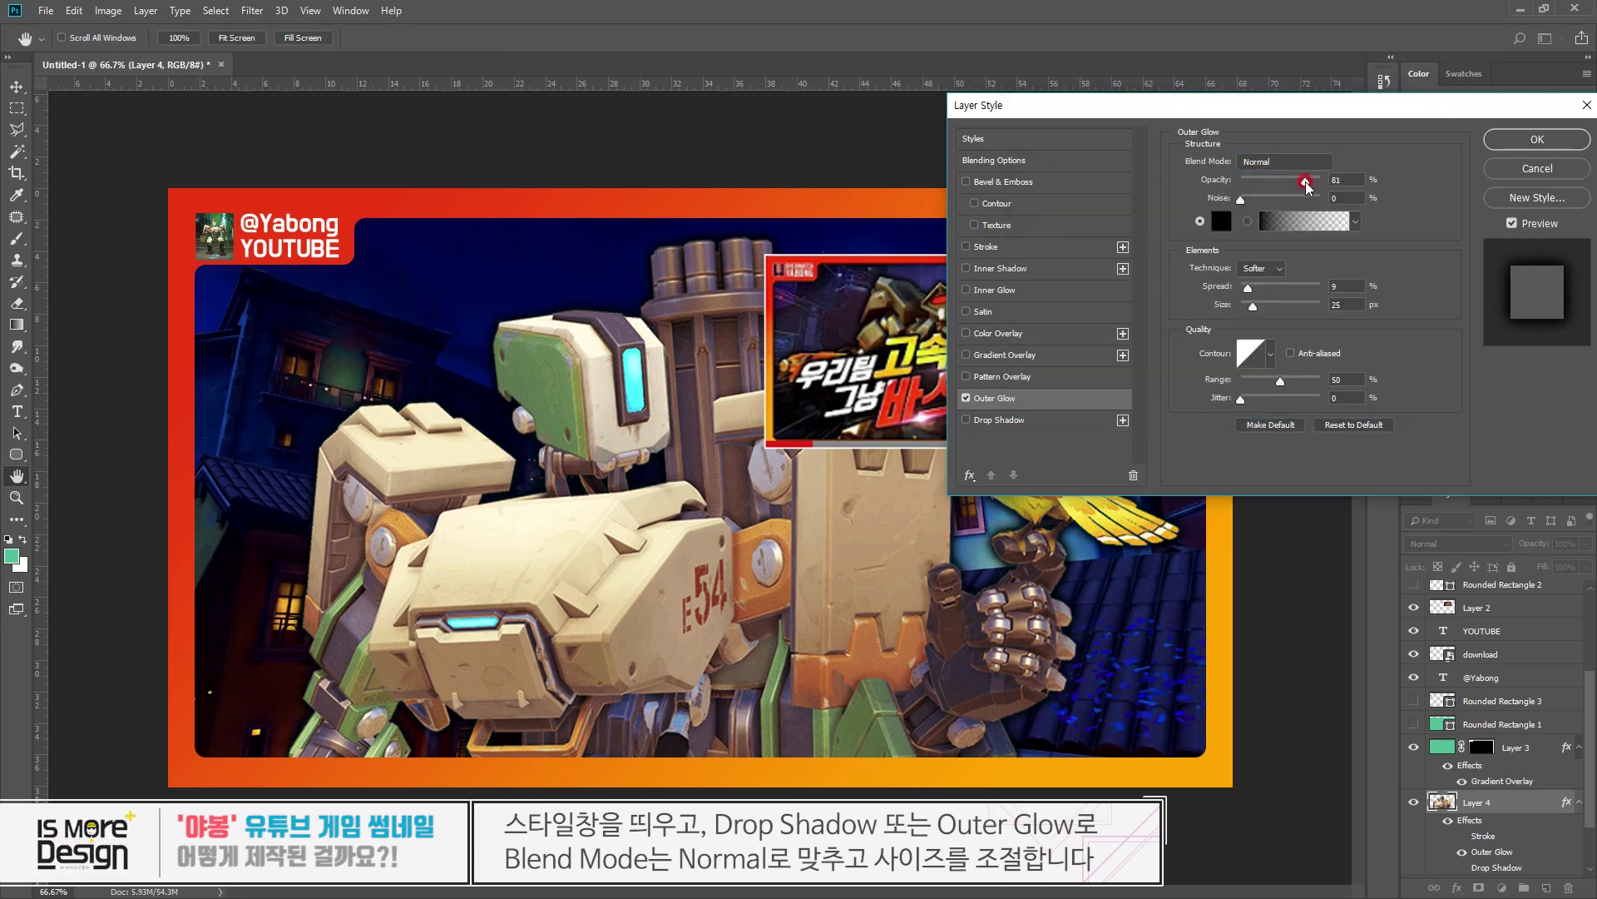
drag(1305, 182, 1325, 182)
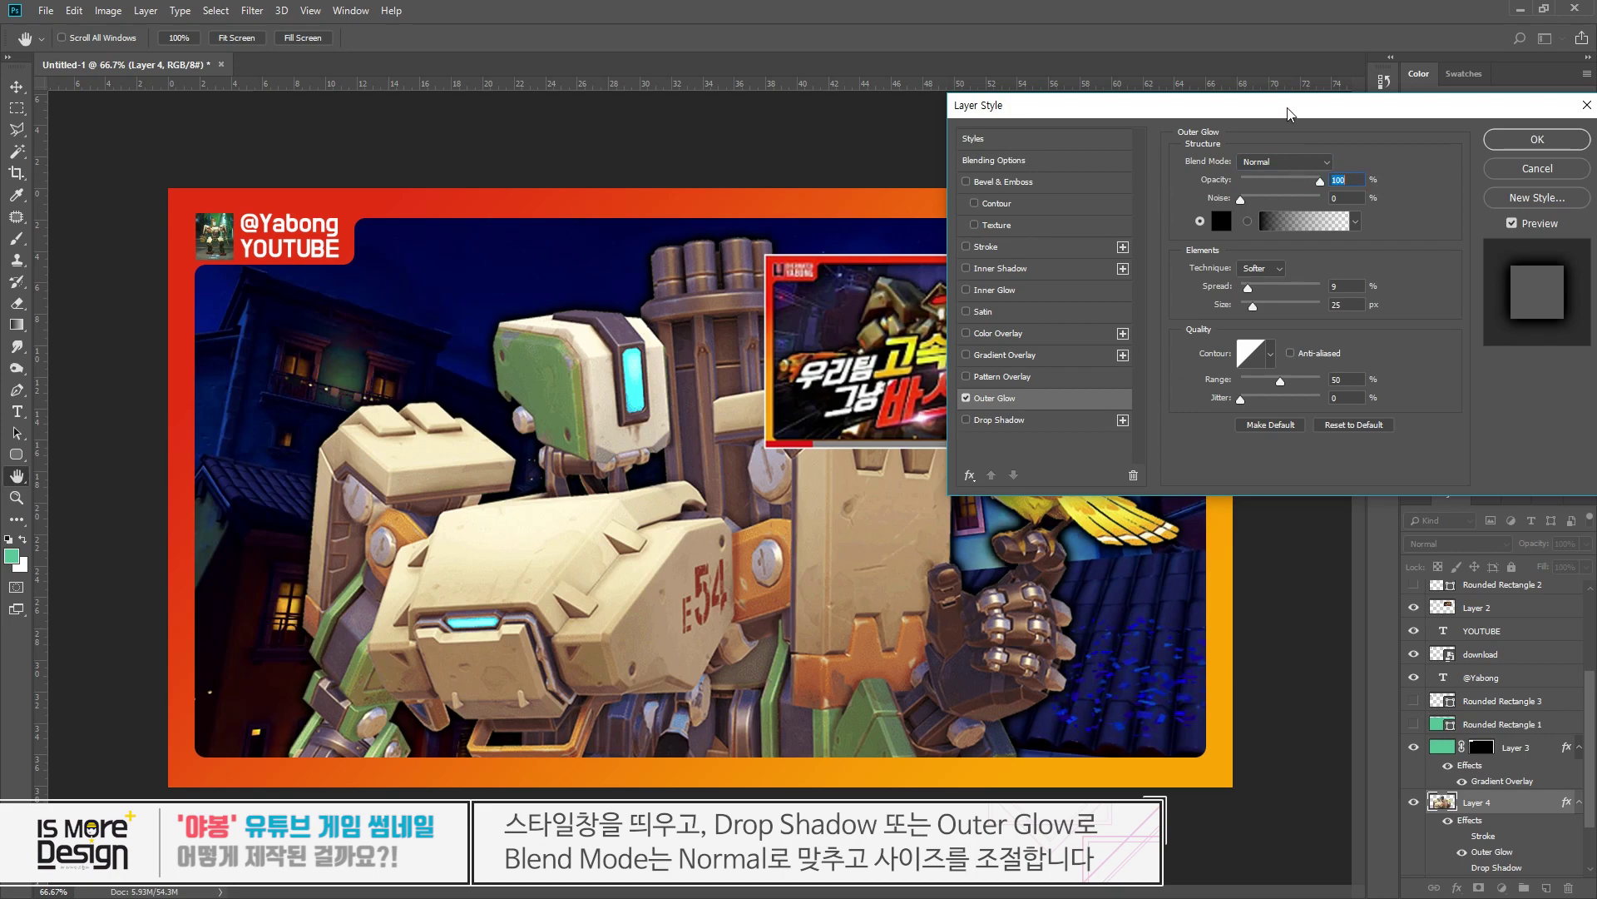
drag(1290, 112, 1041, 352)
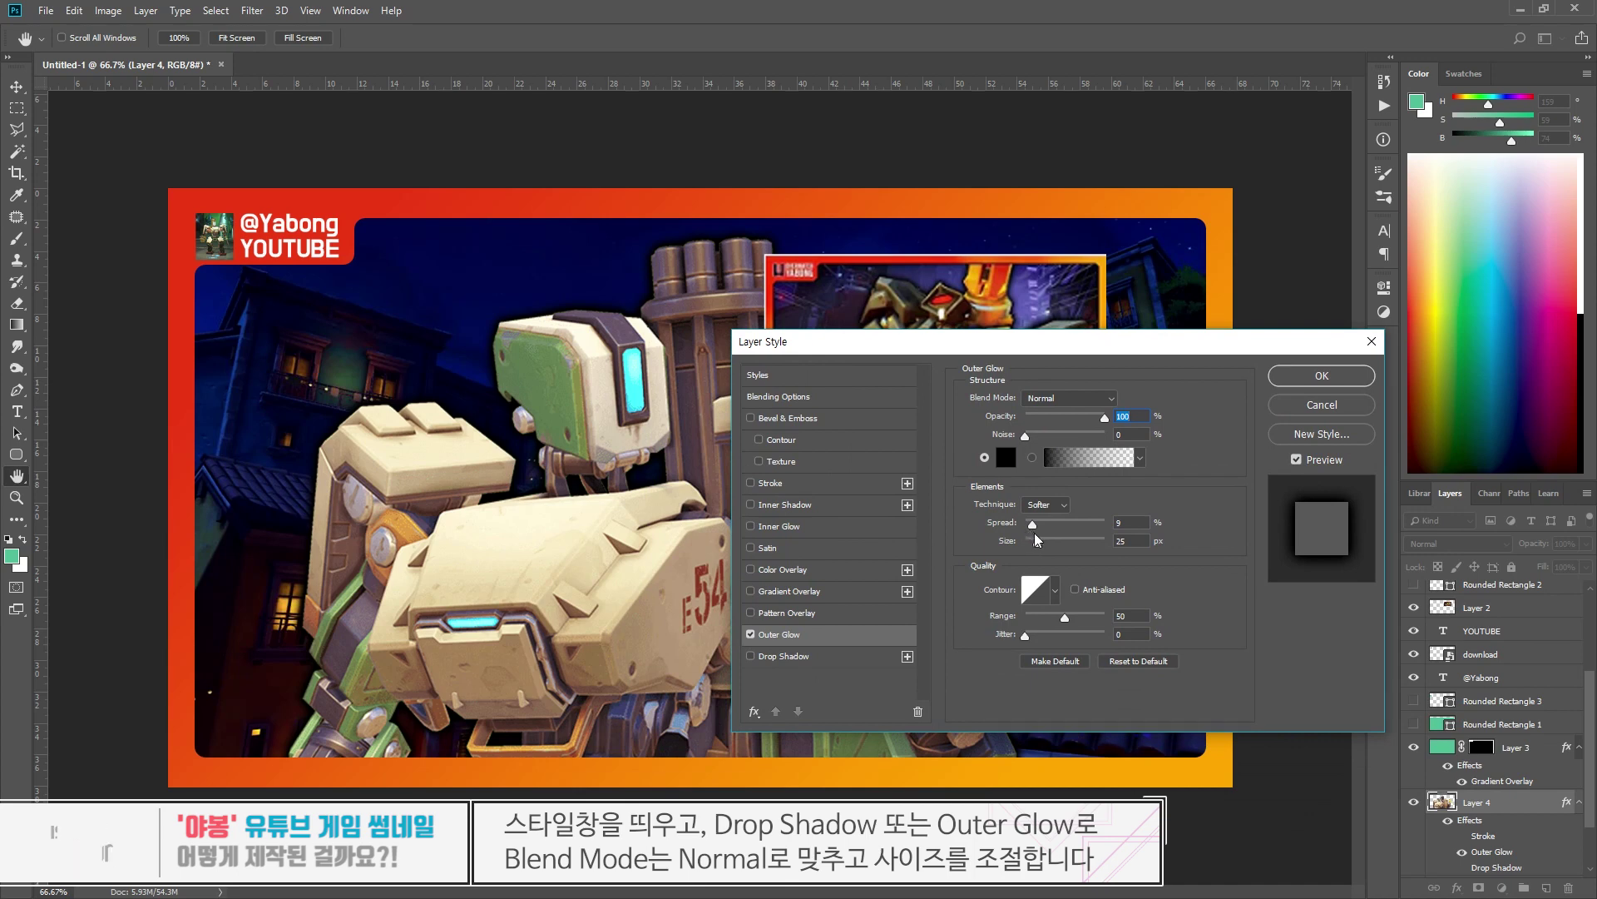
drag(1038, 549, 1057, 553)
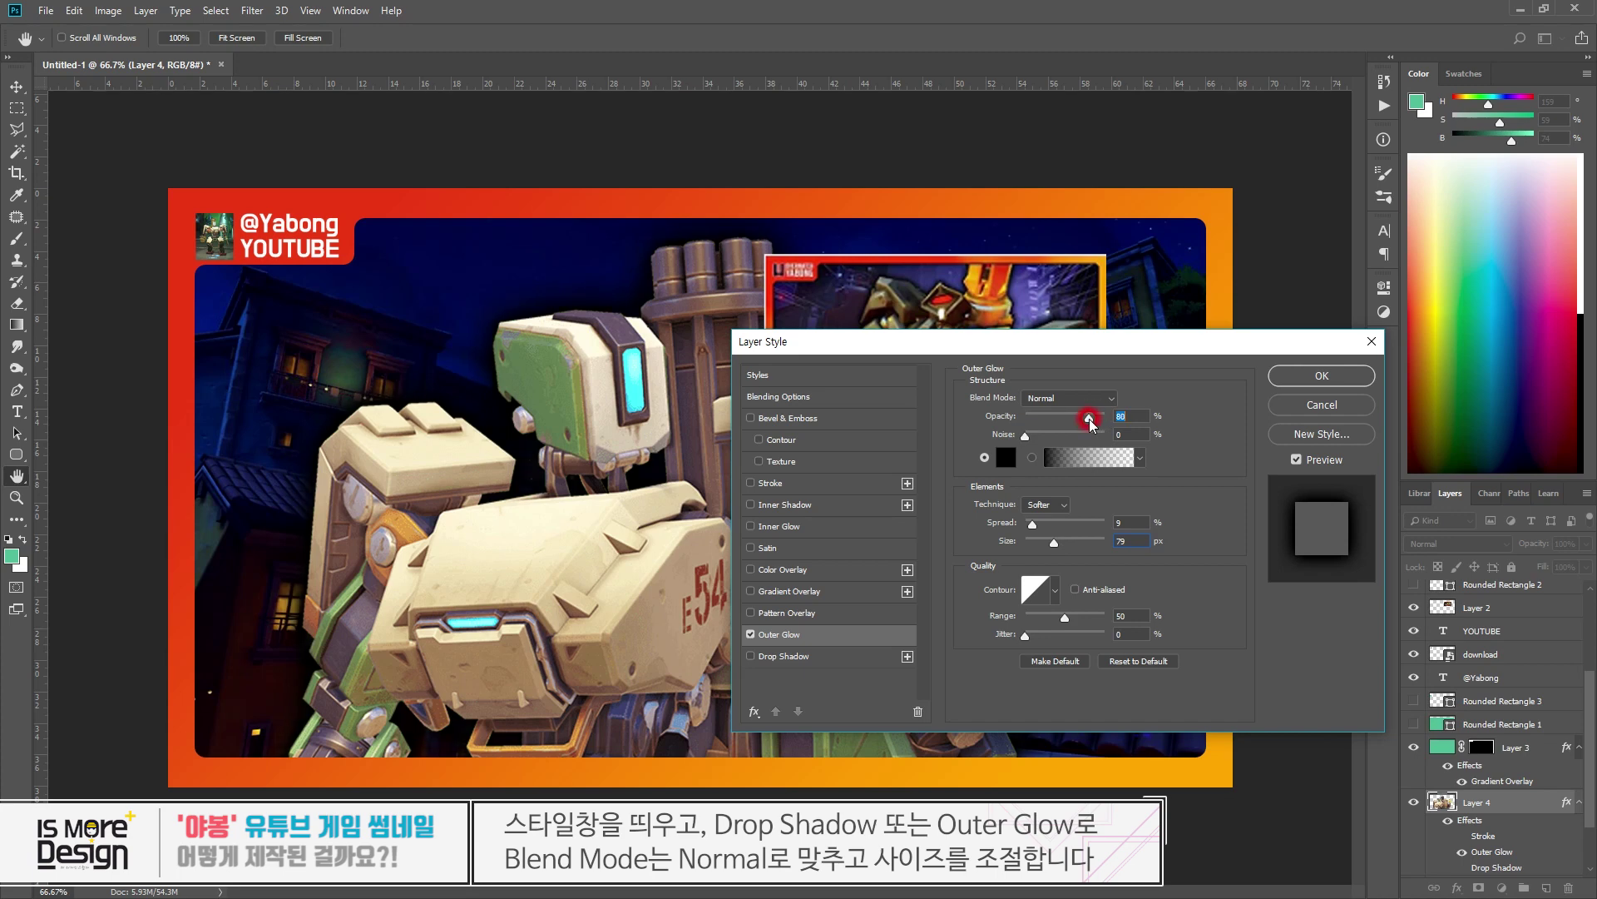
- Set the robot layer's Outer Glow to 27% spread and 35 px size, and apply the layer style
drag(1096, 339, 1177, 401)
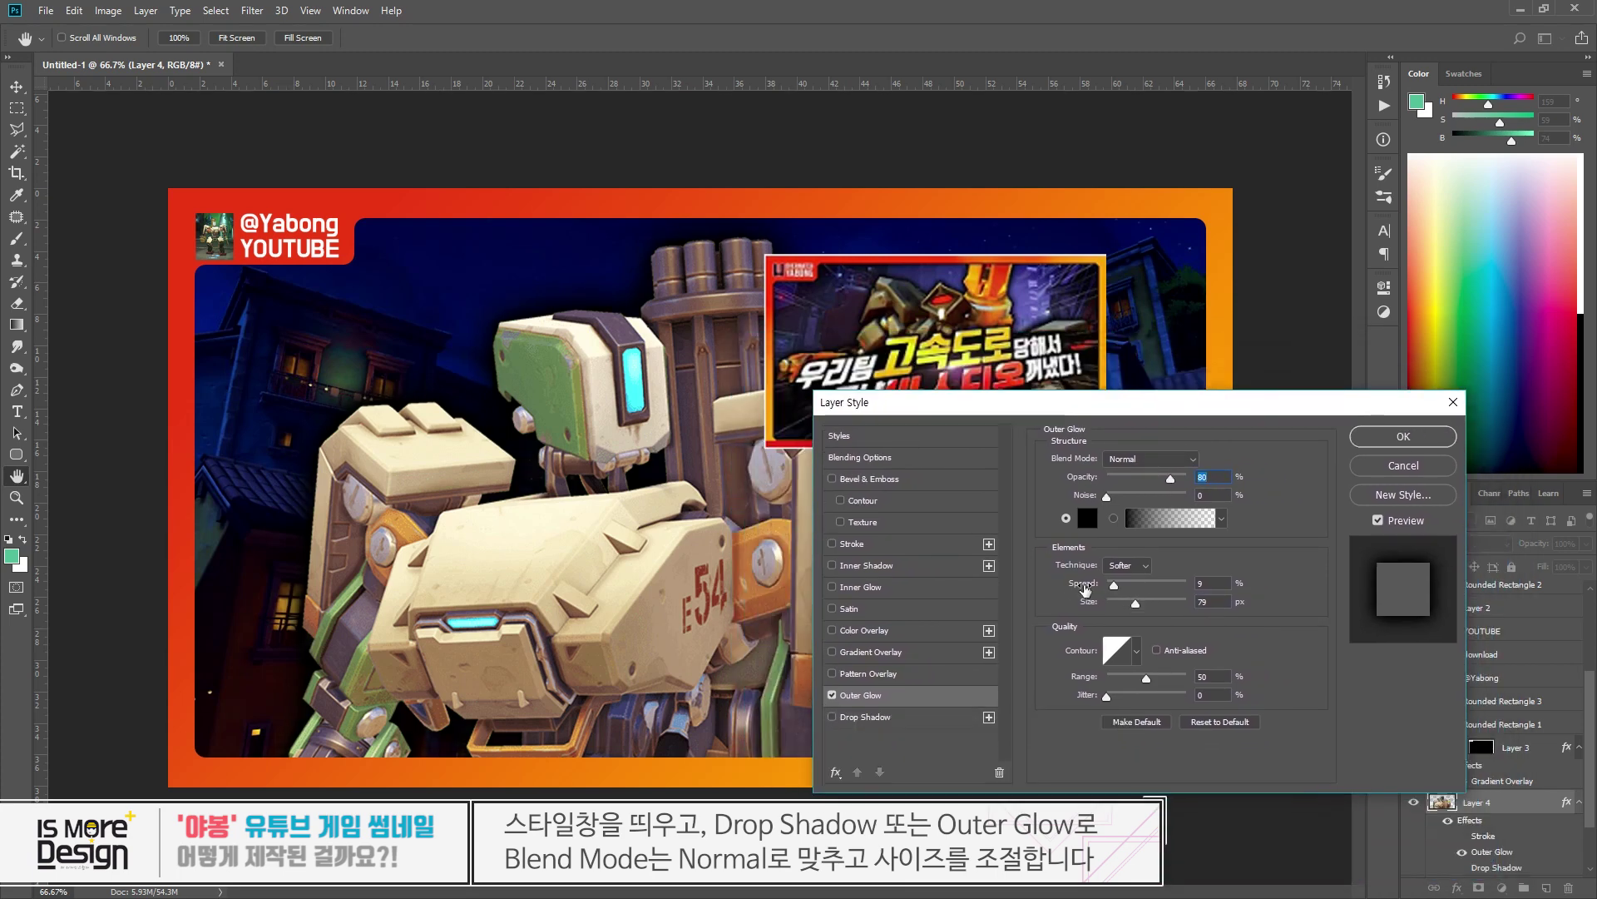
drag(1114, 585, 1130, 588)
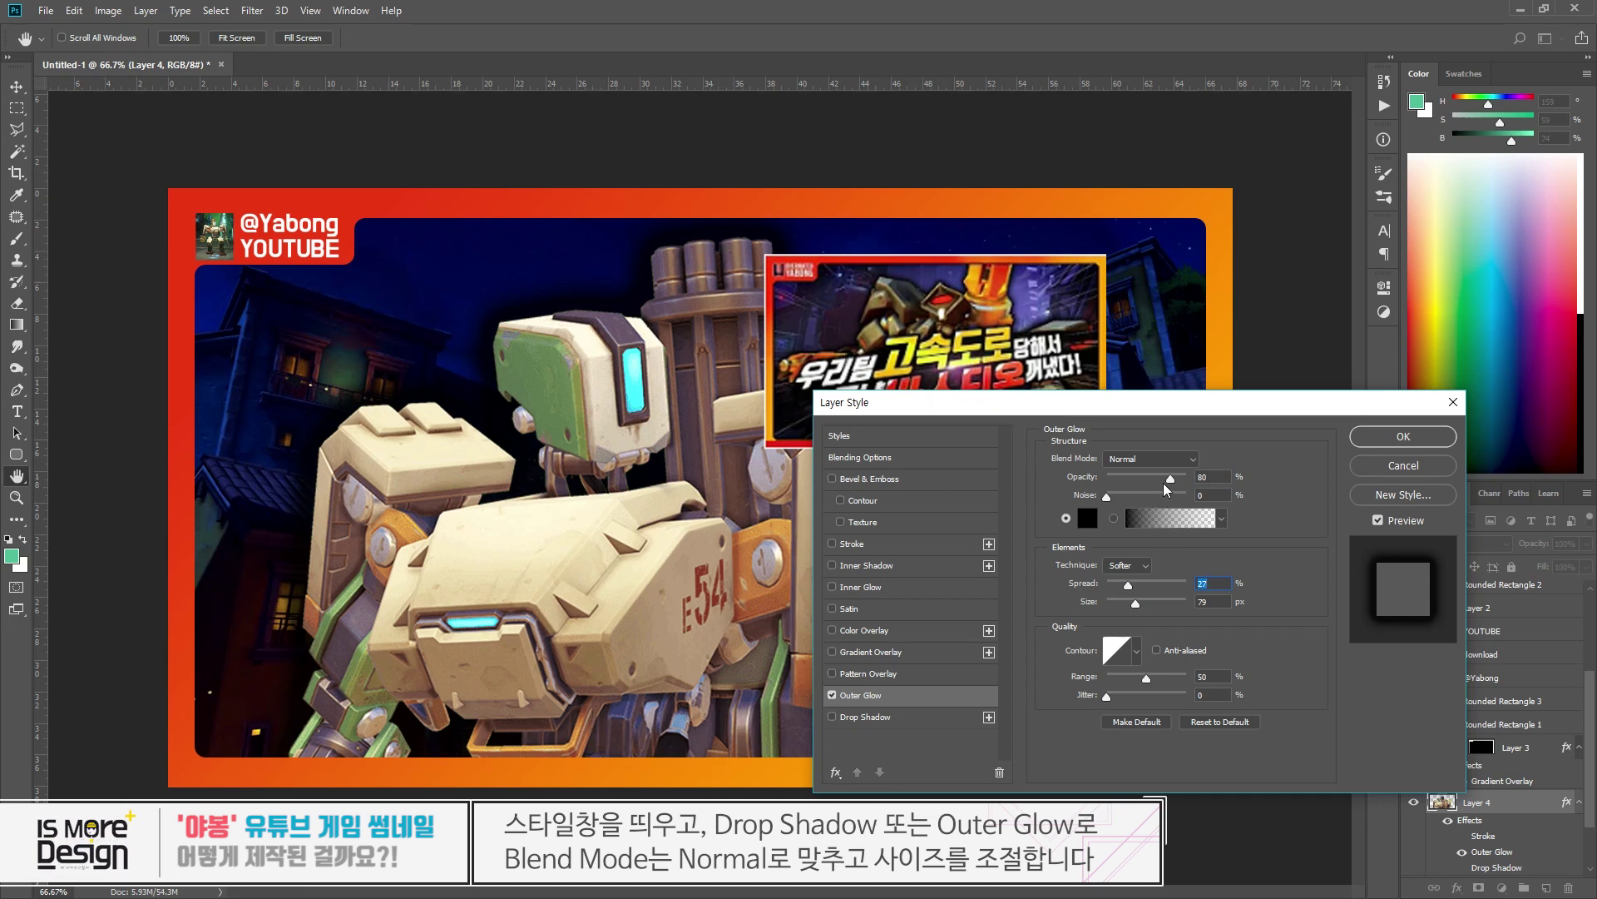
drag(1135, 604, 1124, 604)
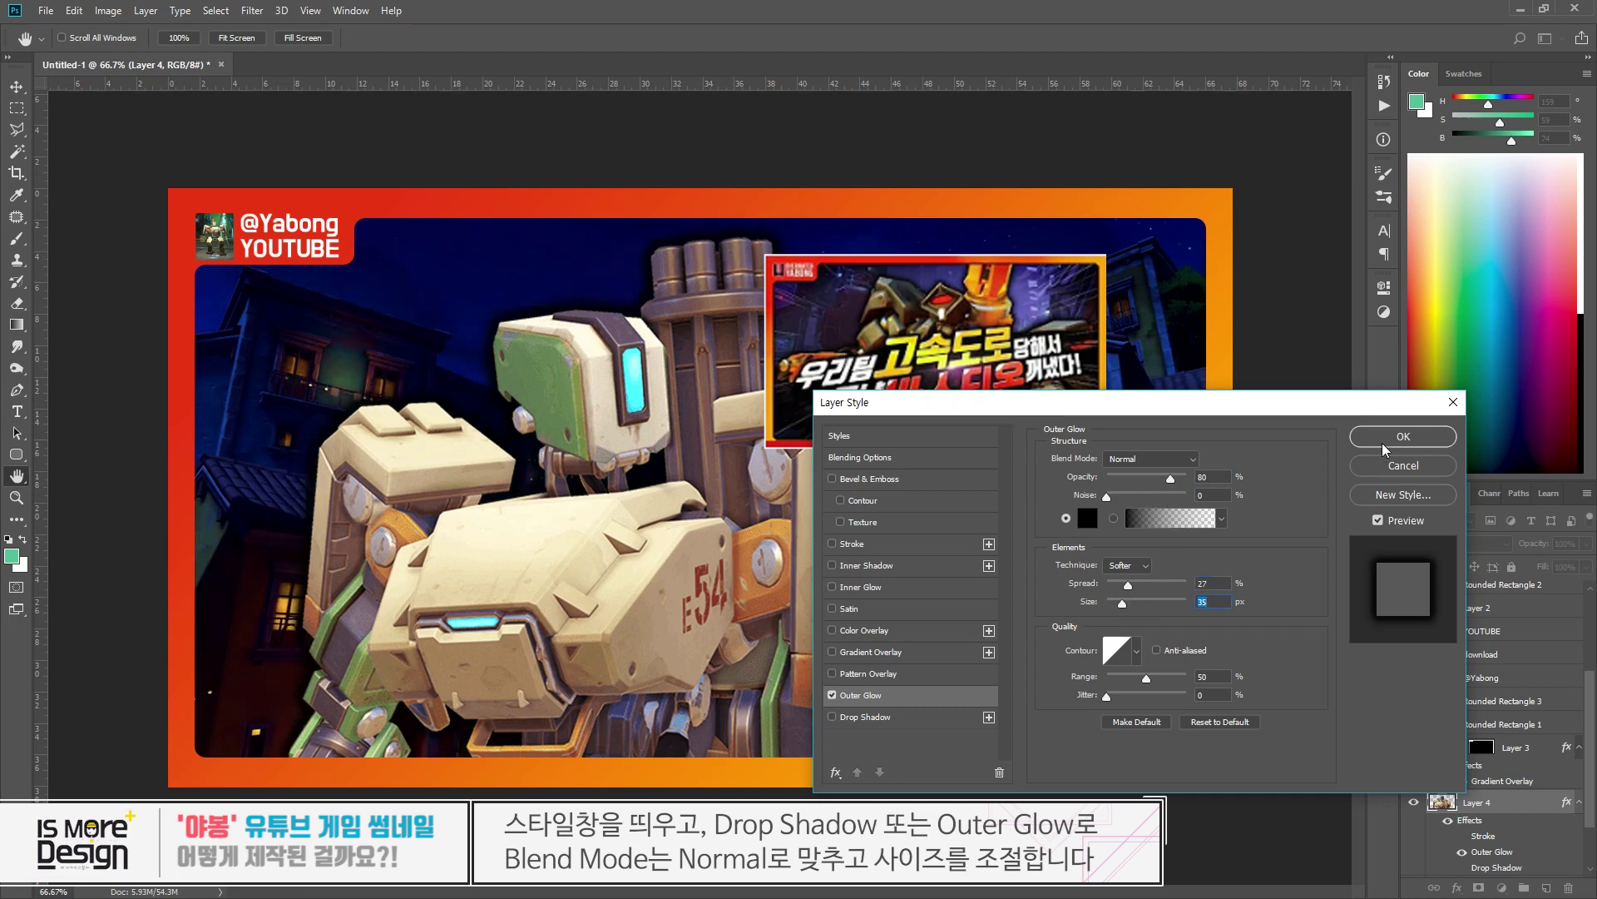
click(1403, 436)
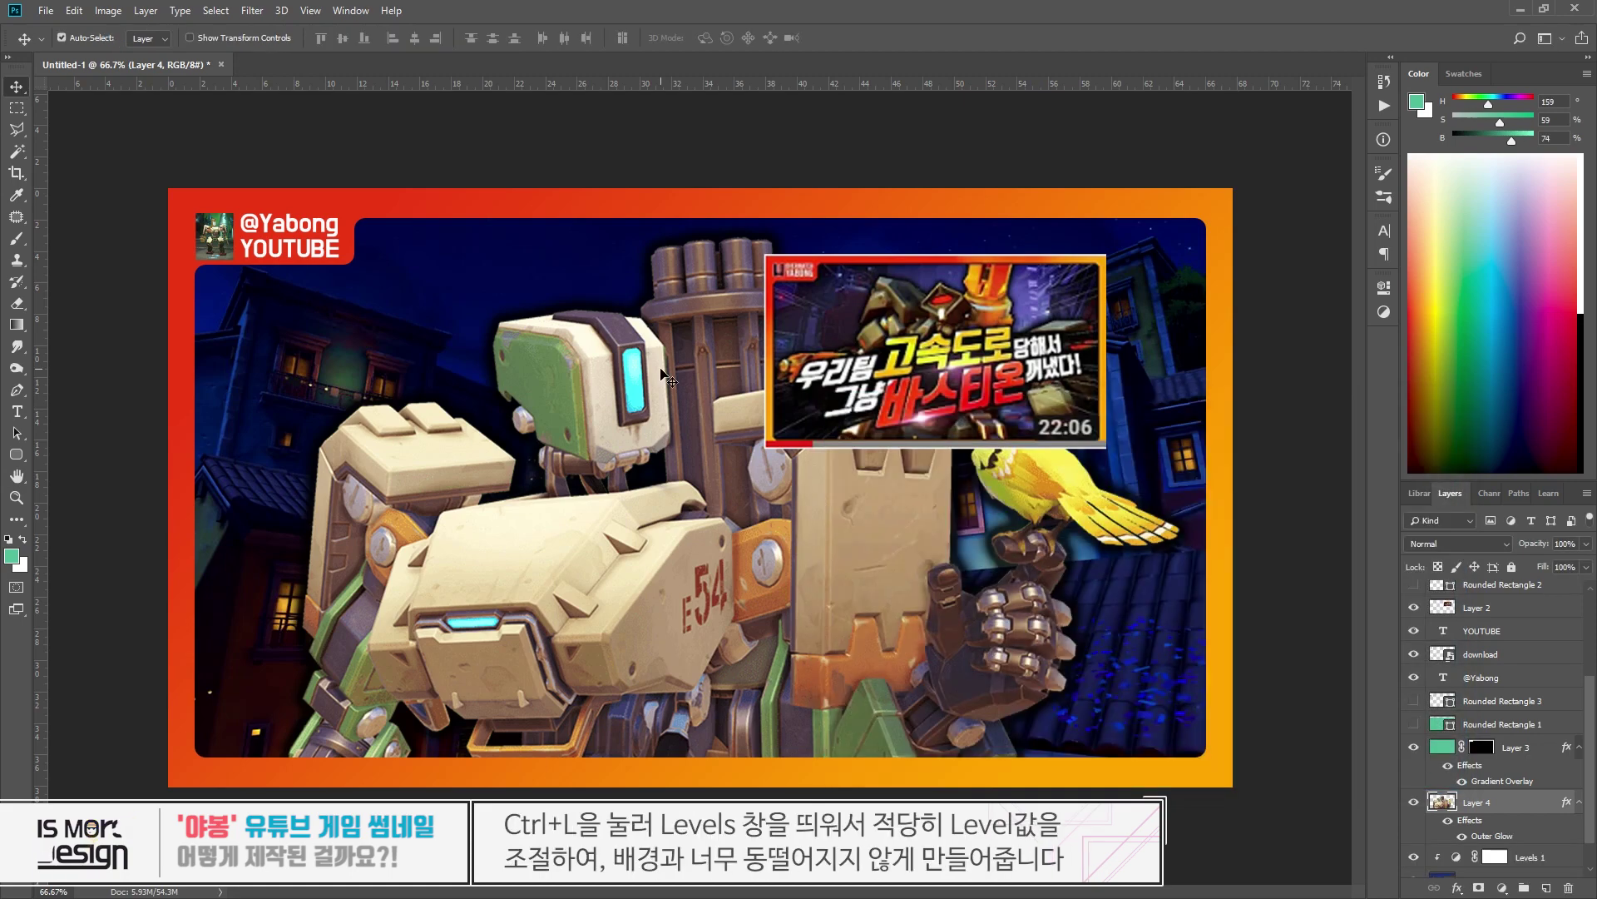
- Darken the robot layer with Levels by raising the black input level to 43
key(ctrl+l)
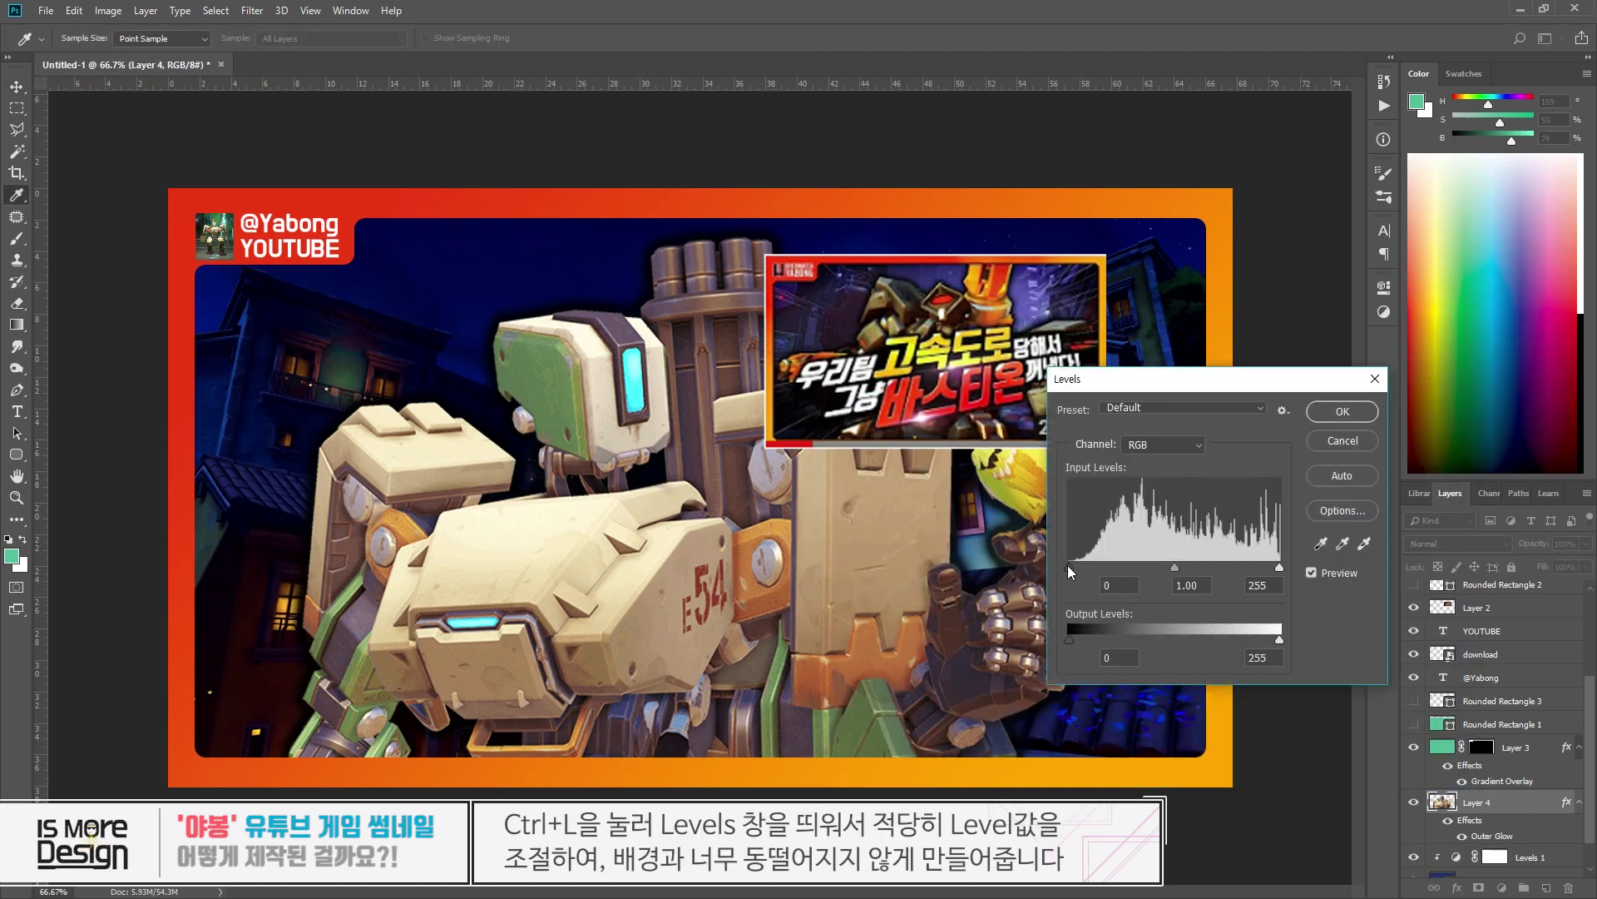
drag(1069, 566, 1107, 572)
click(1280, 567)
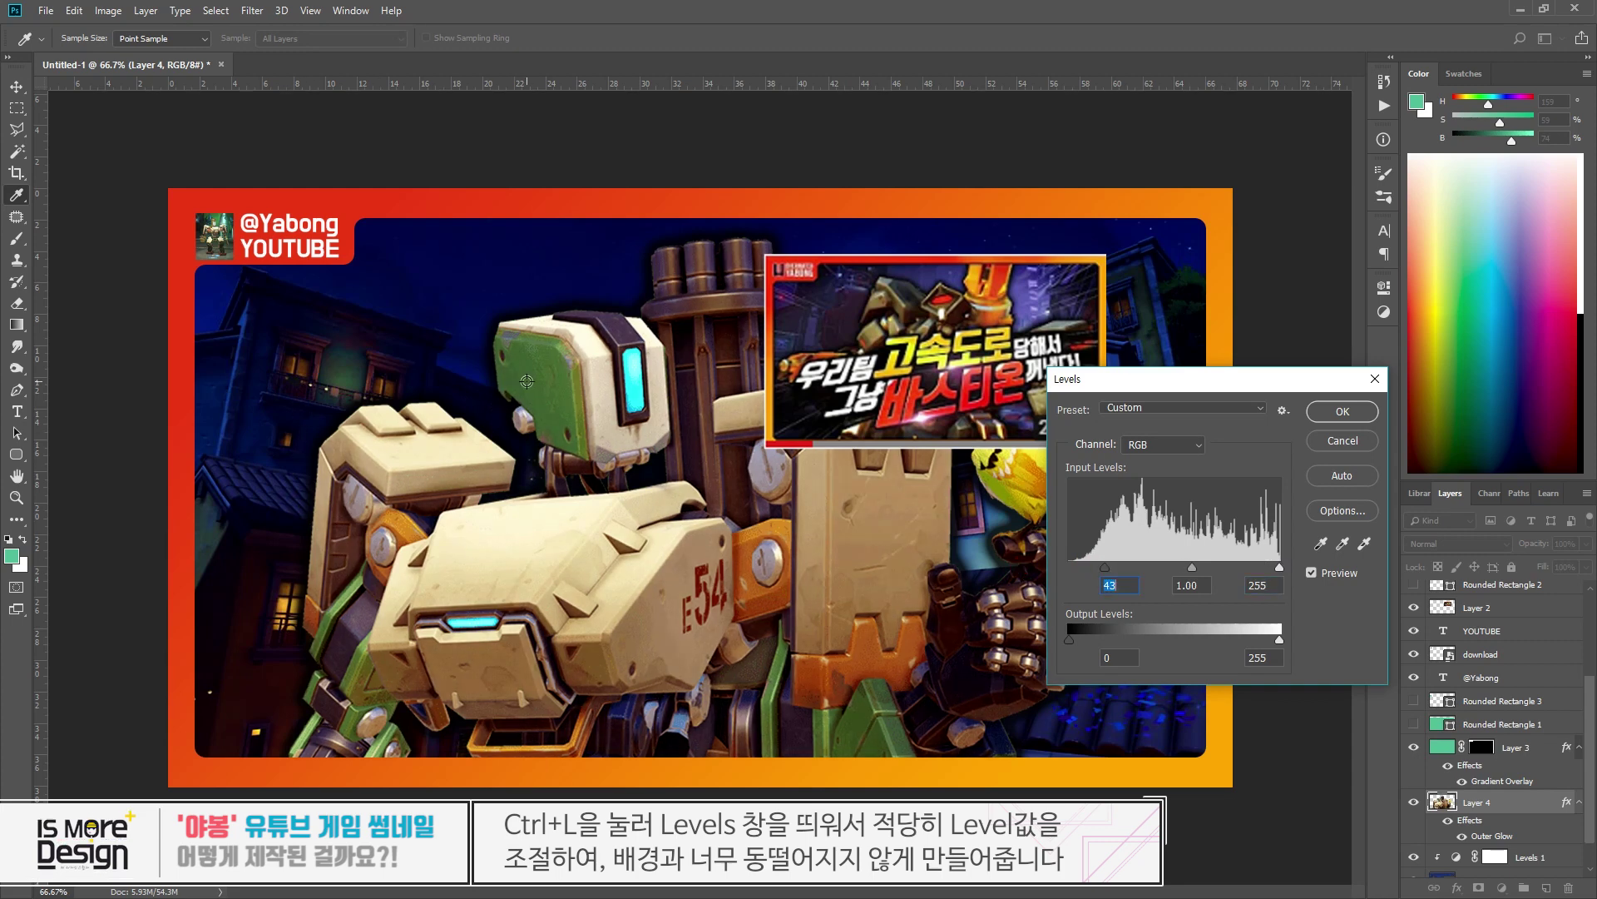
key(Return)
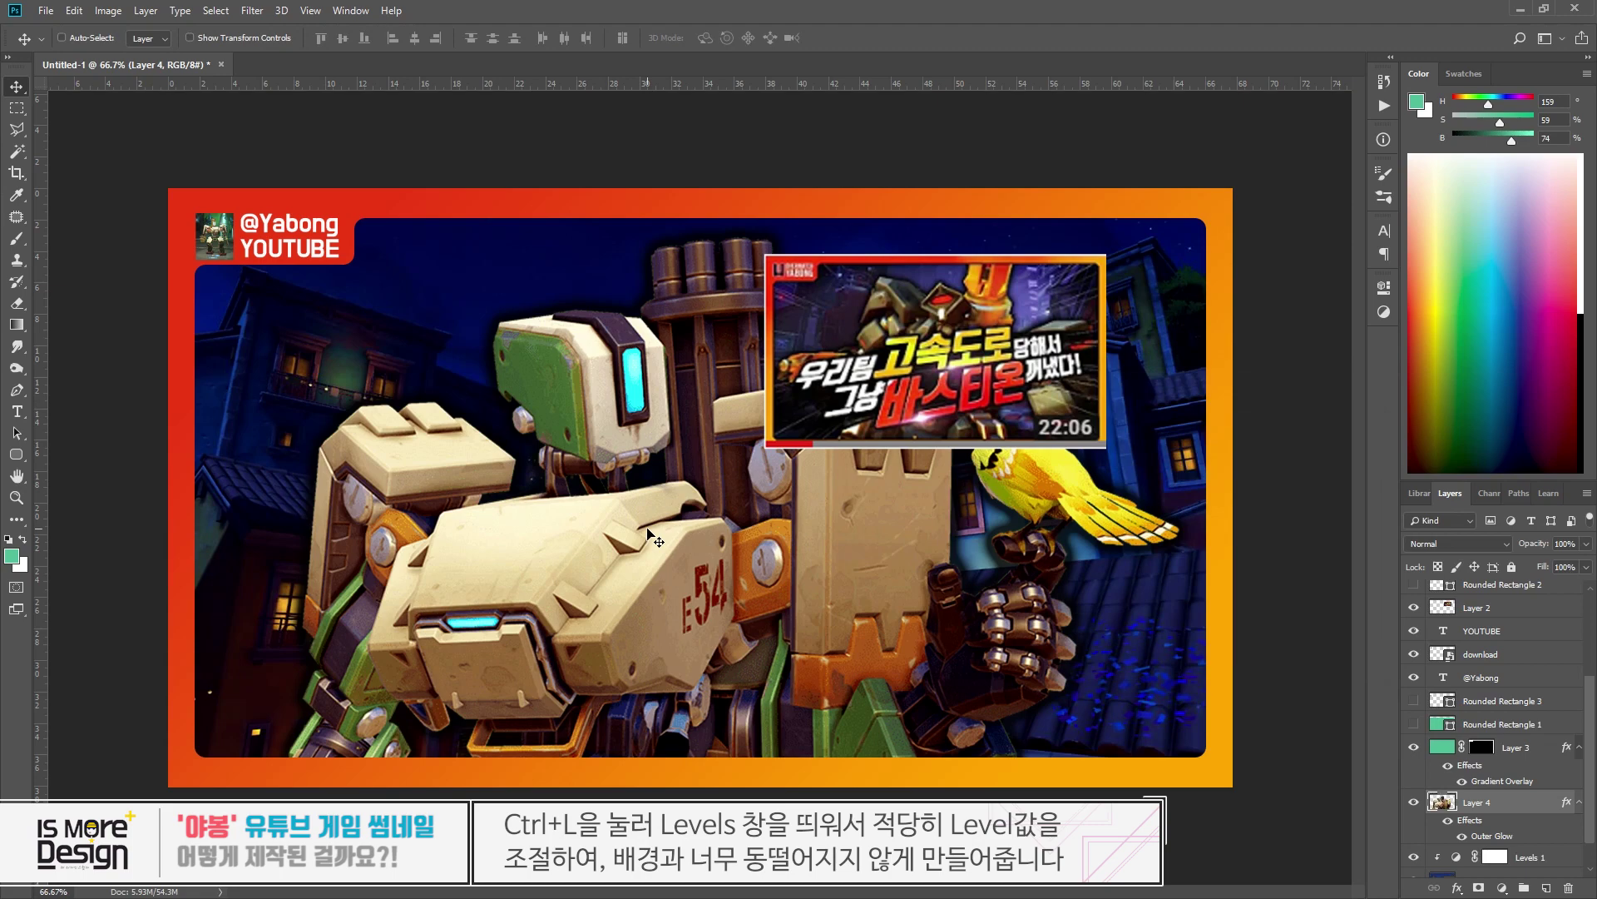
- Apply an S-shaped Curves adjustment to the robot layer, mapping input 181 to 201 and input 78 to 67
key(ctrl+m)
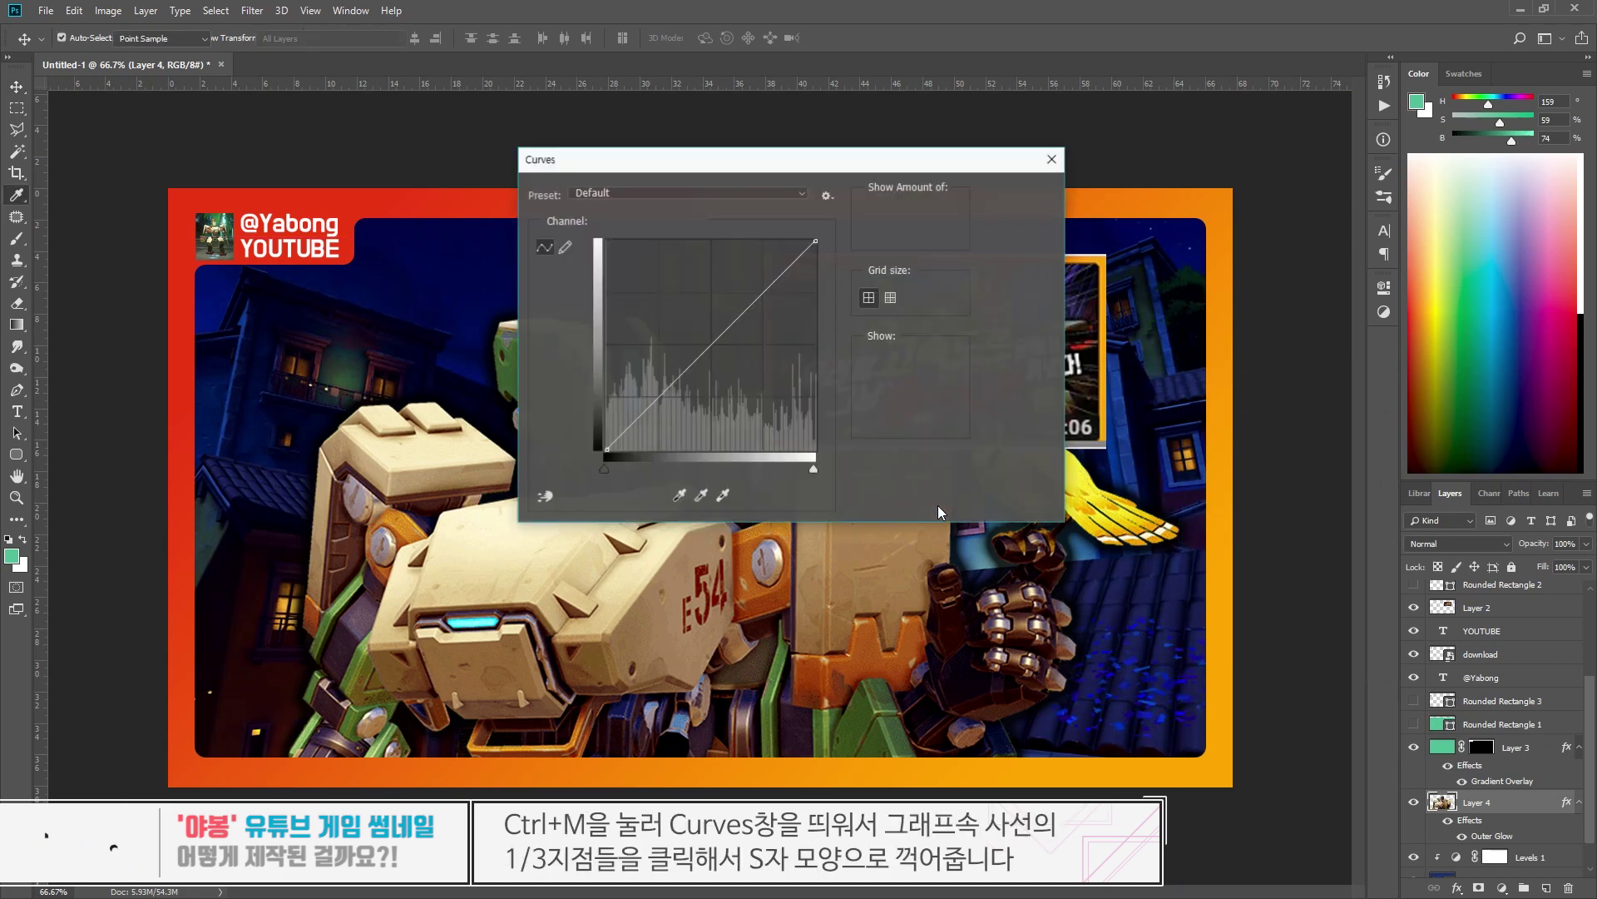
drag(759, 159, 1225, 284)
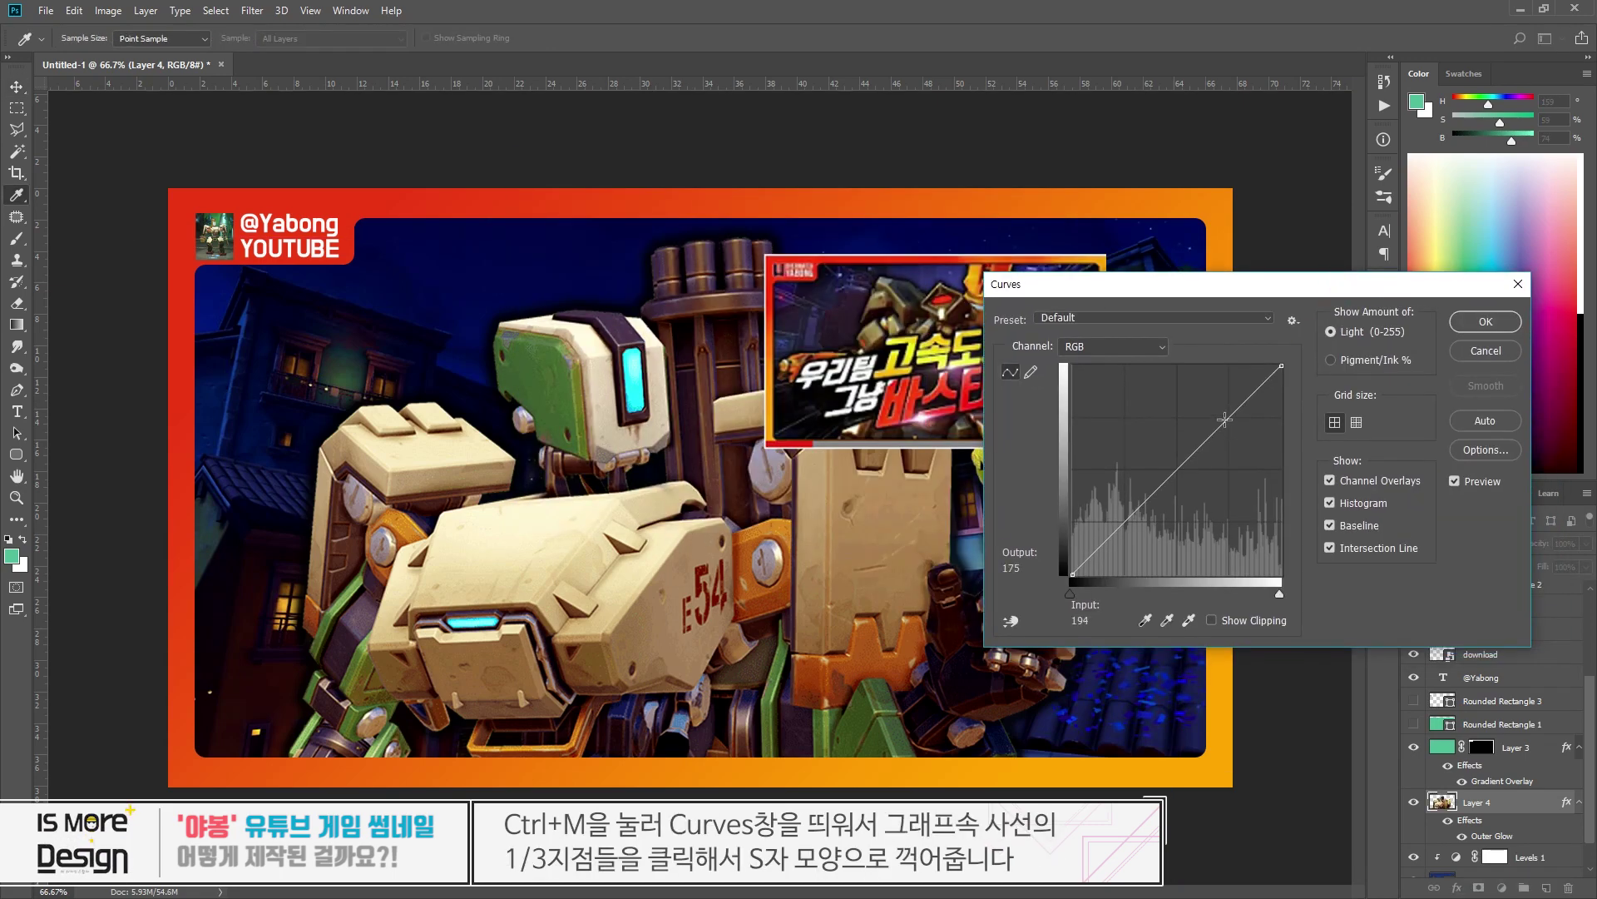
drag(1222, 417, 1220, 409)
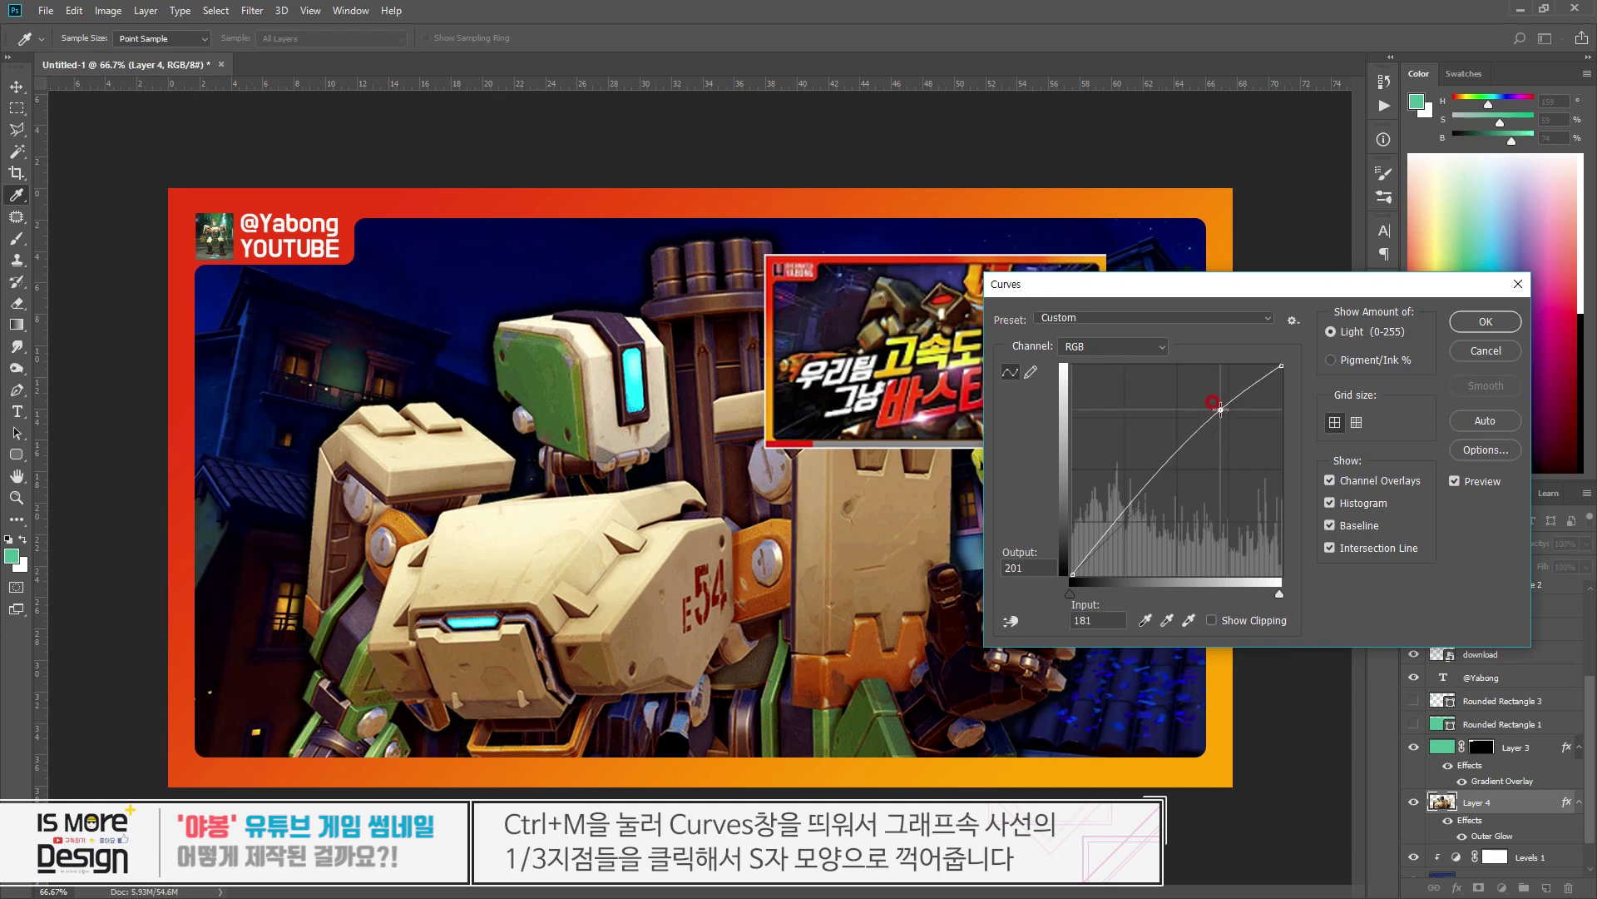
drag(1134, 513, 1137, 519)
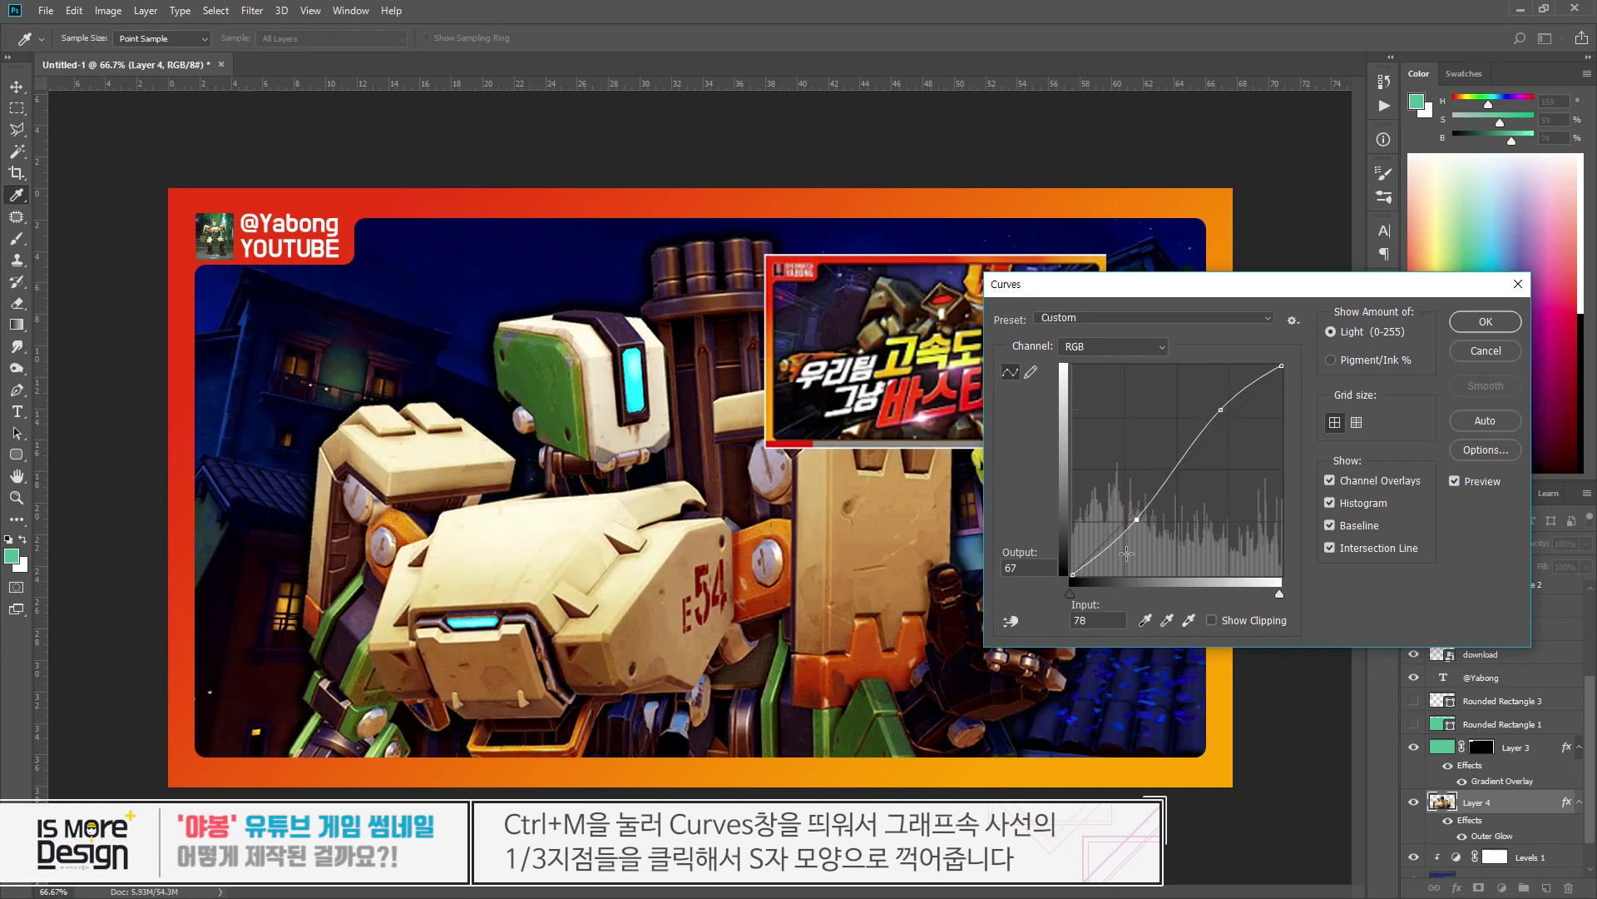
click(1456, 483)
click(1457, 483)
click(1456, 483)
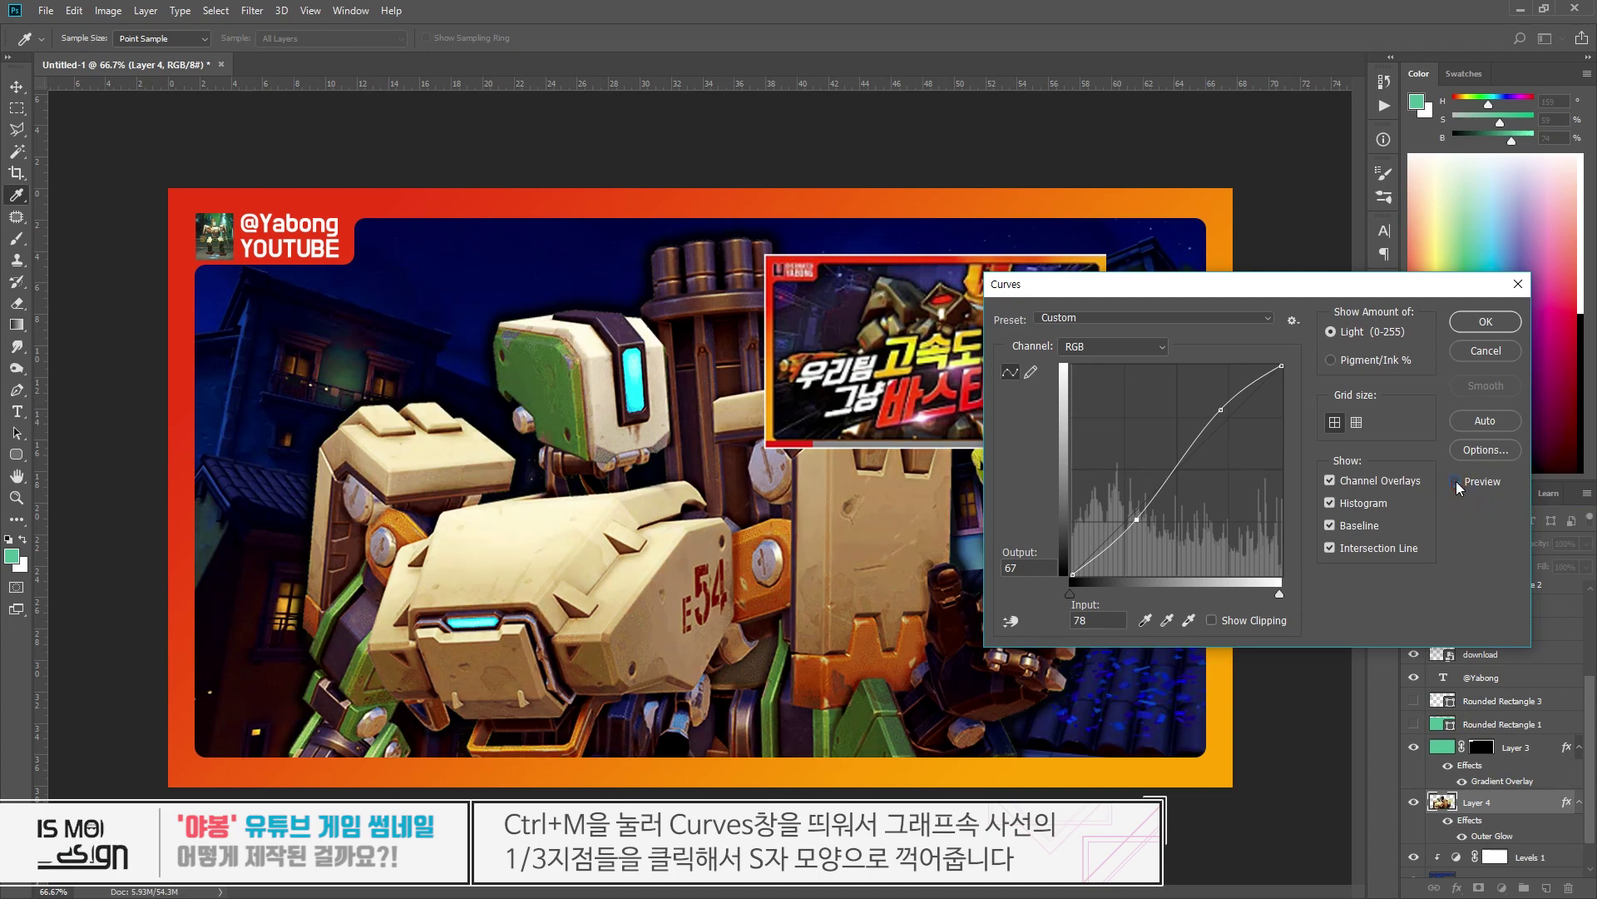
click(1485, 321)
key(v)
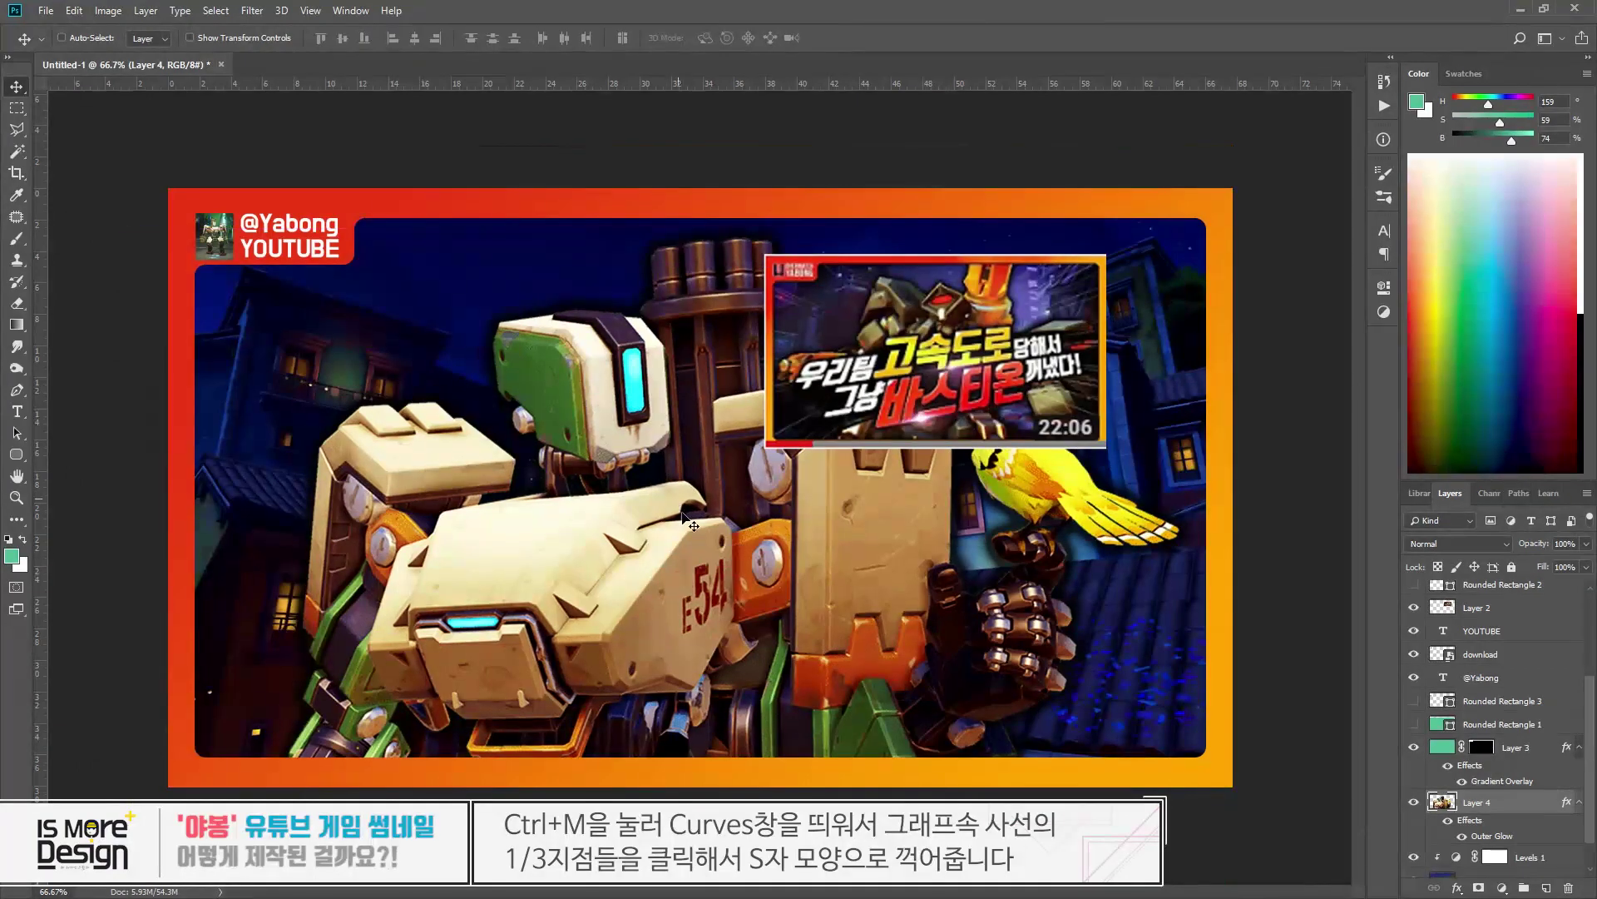
drag(682, 513, 679, 511)
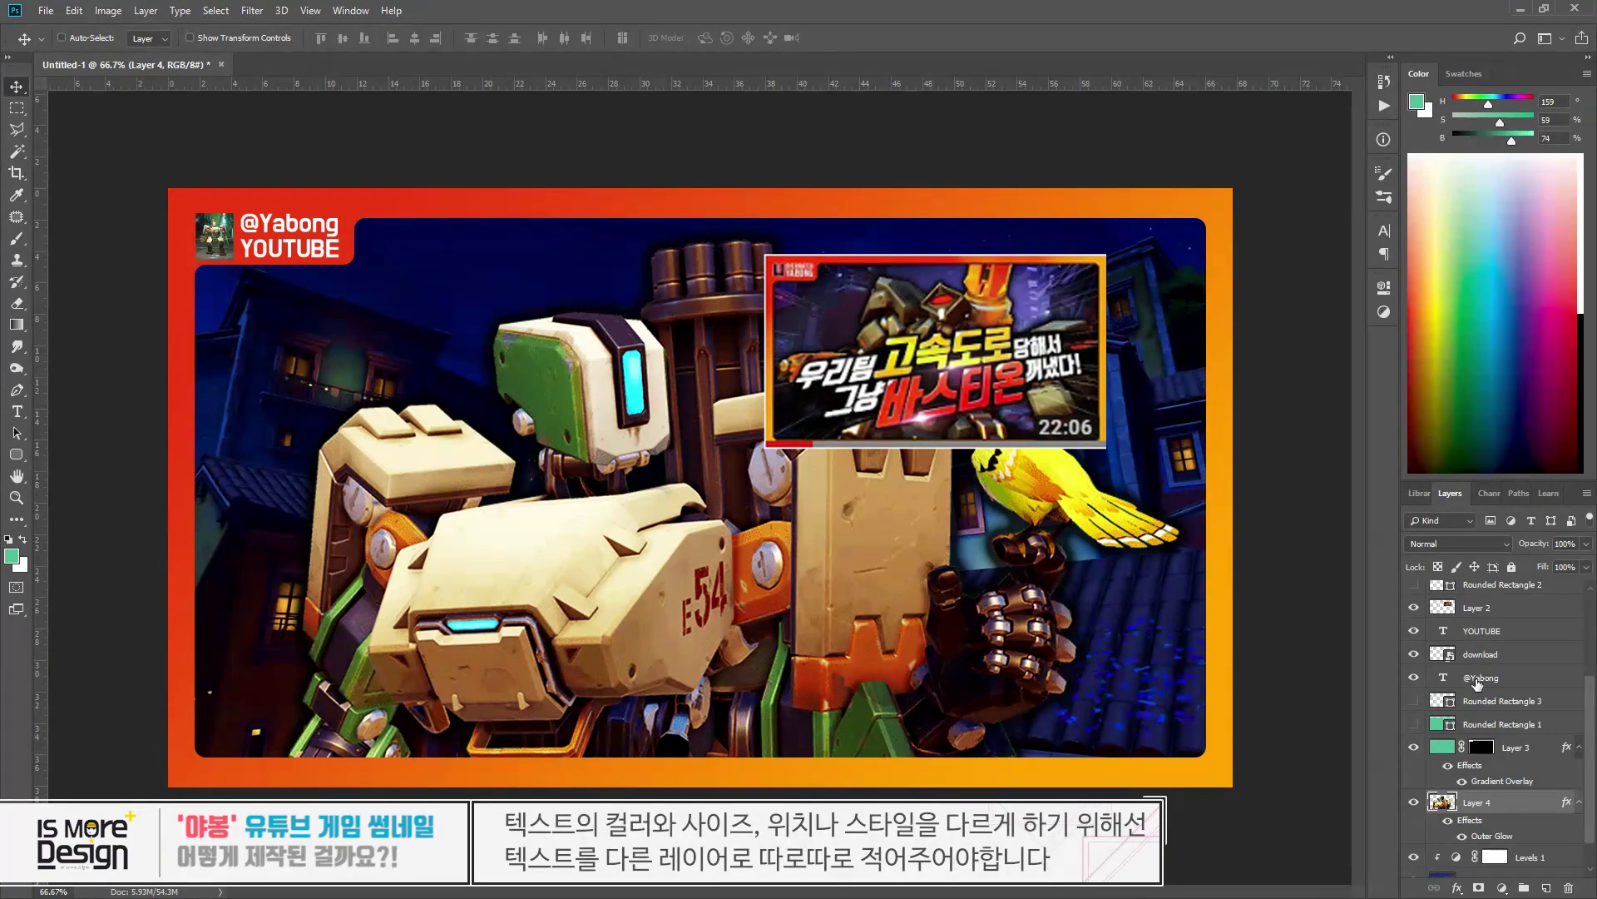
- Add a white text layer reading "우리팀" over the robot's shoulder, above Layer 4
scroll(1497, 678, up, 1)
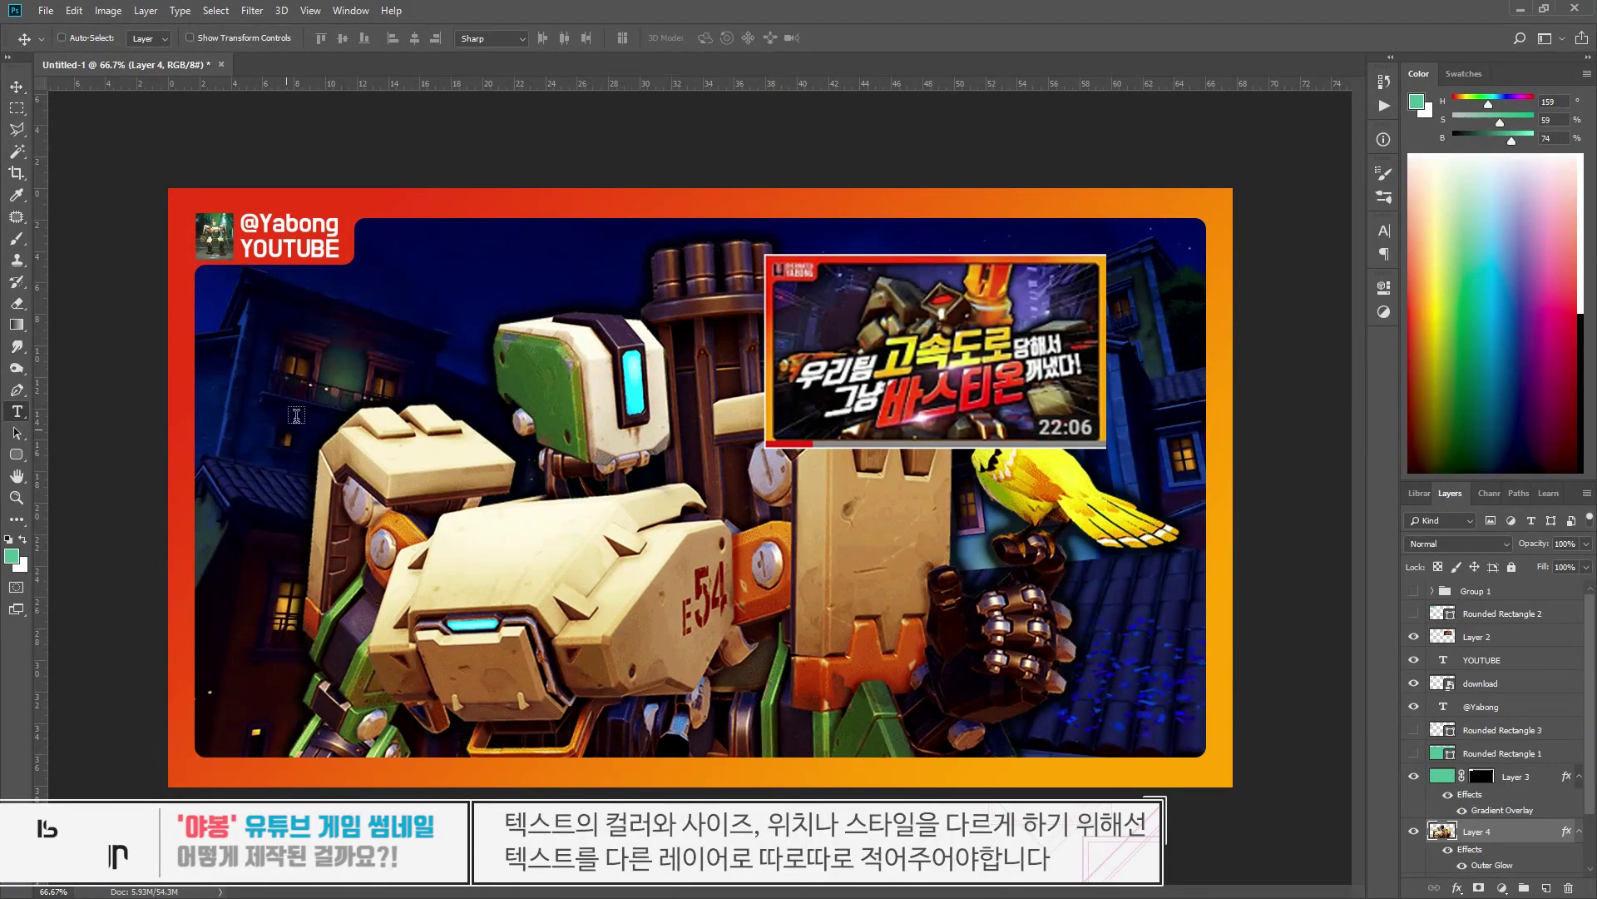
key(t)
click(287, 507)
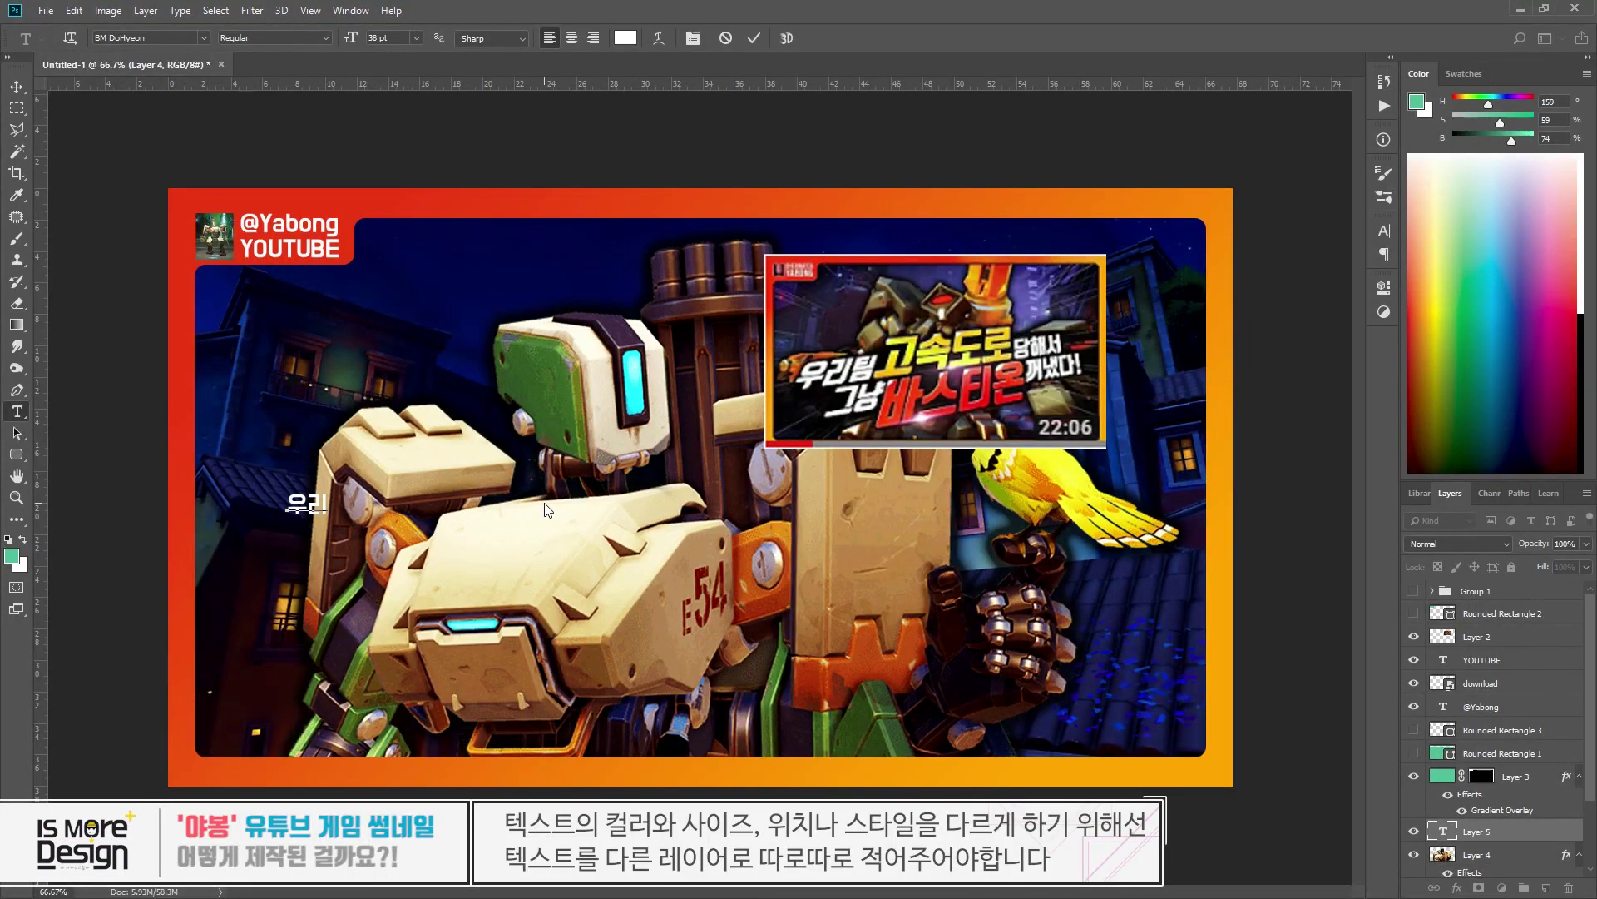
text(우리팀)
click(405, 521)
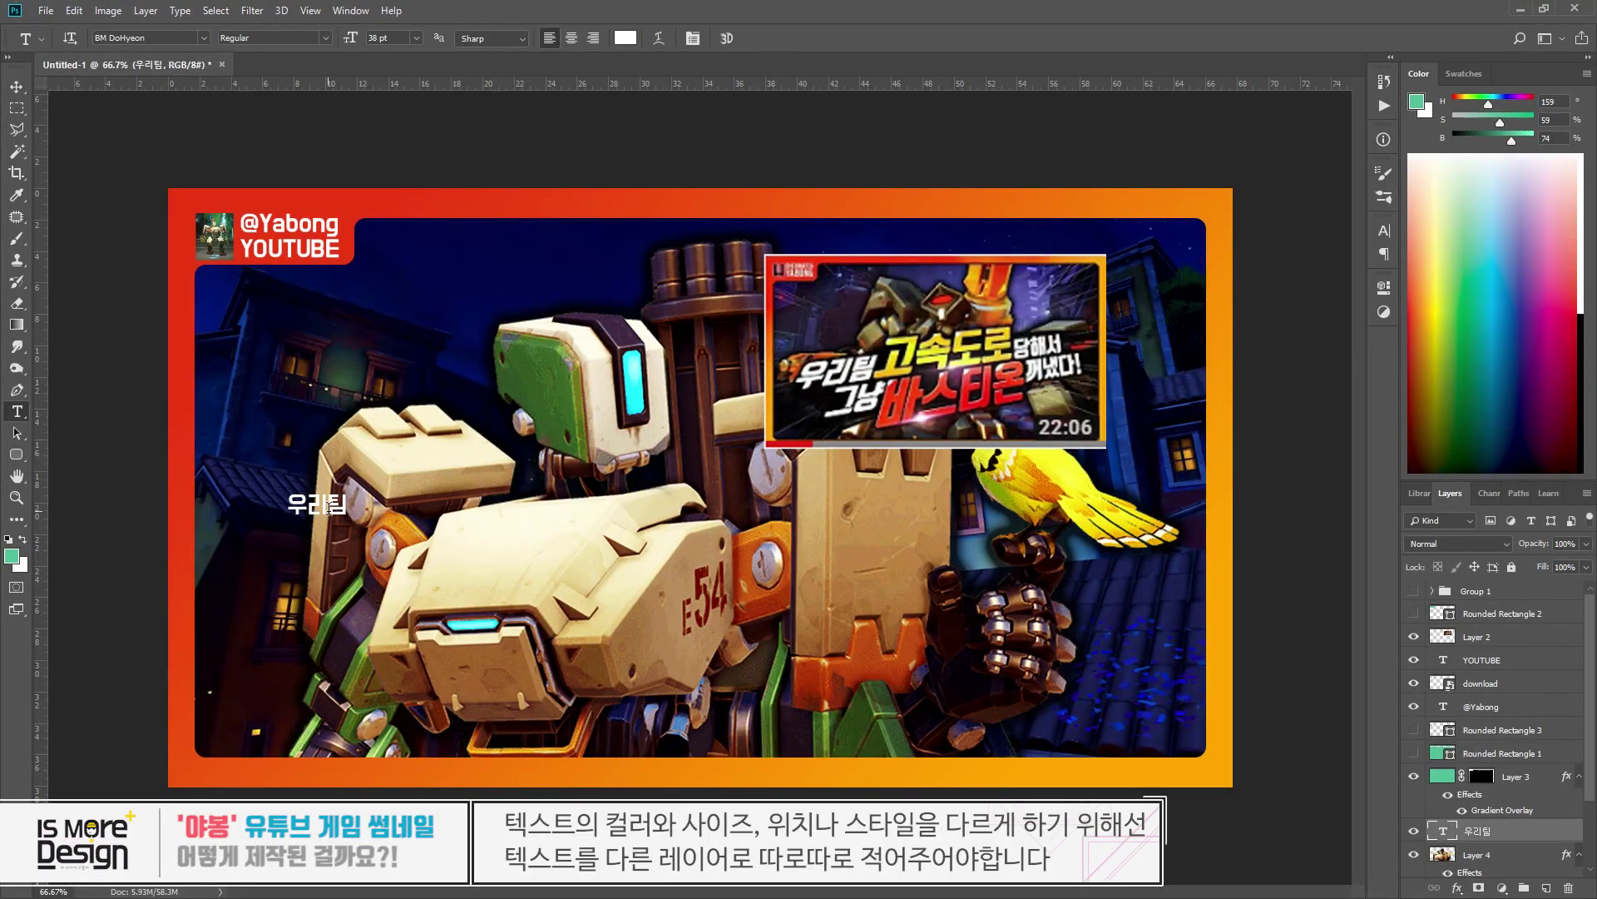
key(v)
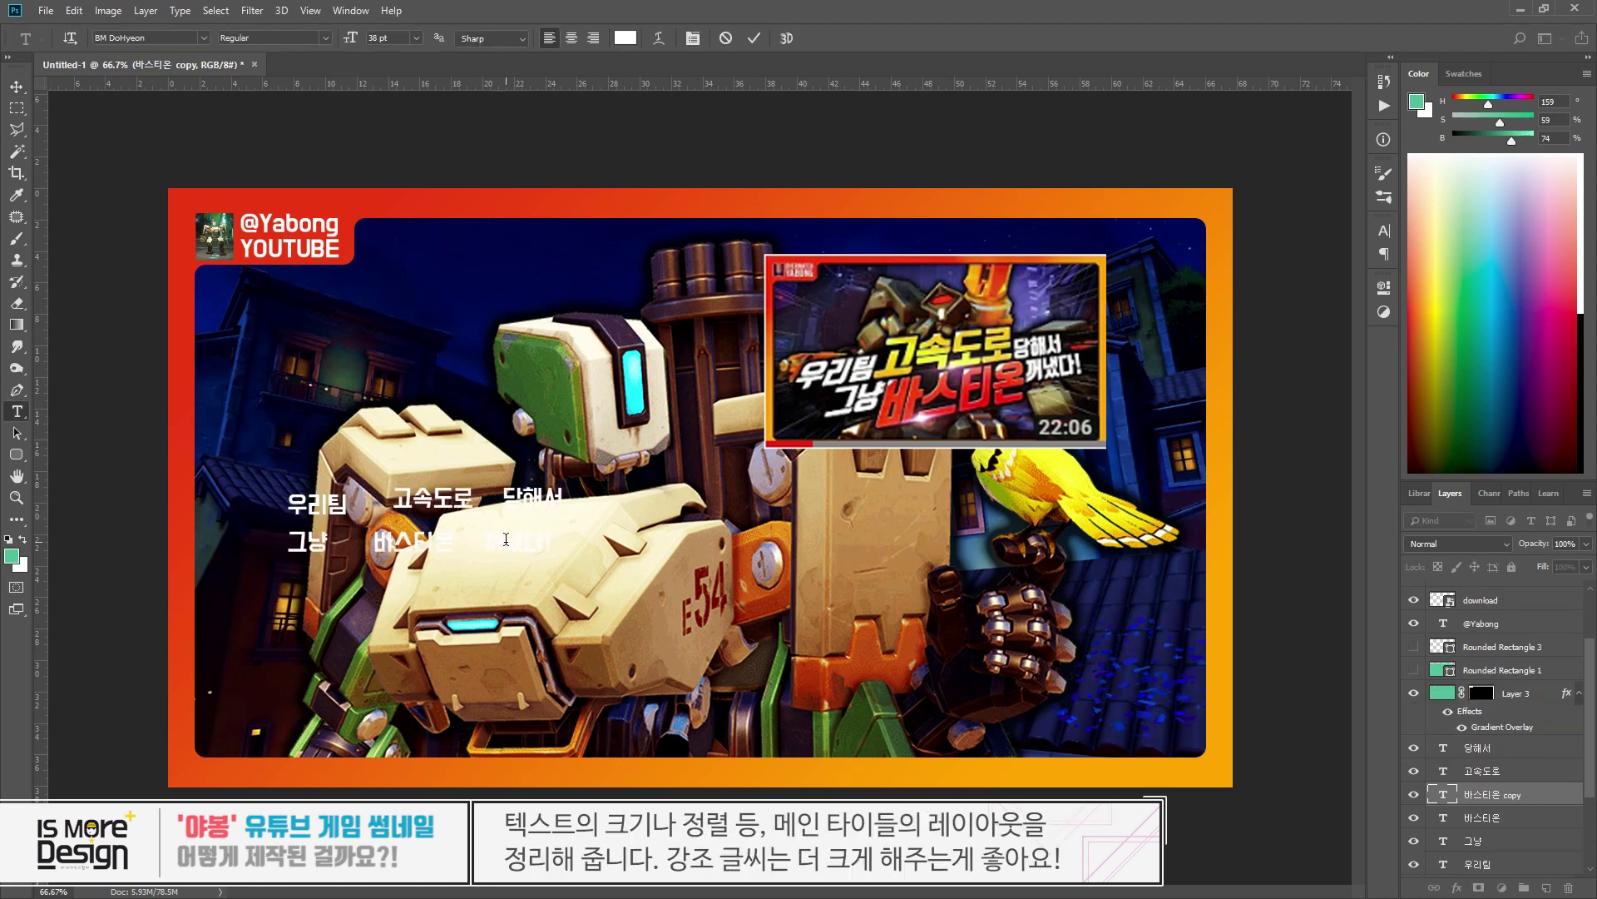
- Finish the "꺼냈다!" text and move all six title text layers up beside the YOUTUBE label
key(ctrl+Return)
key(v)
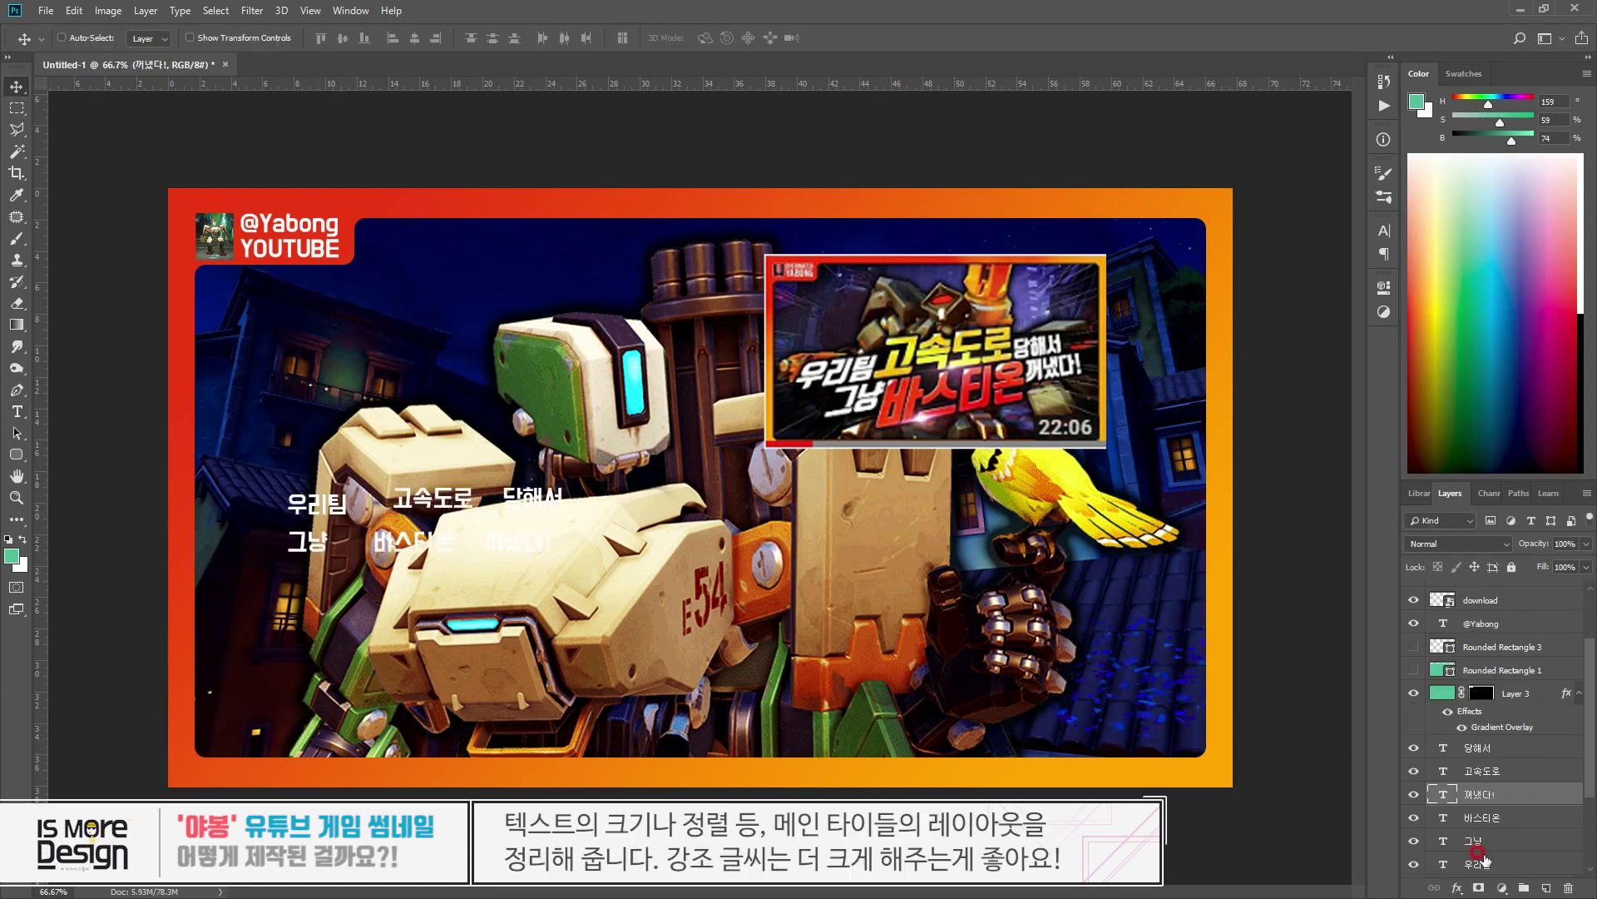
click(1479, 863)
drag(553, 309, 582, 282)
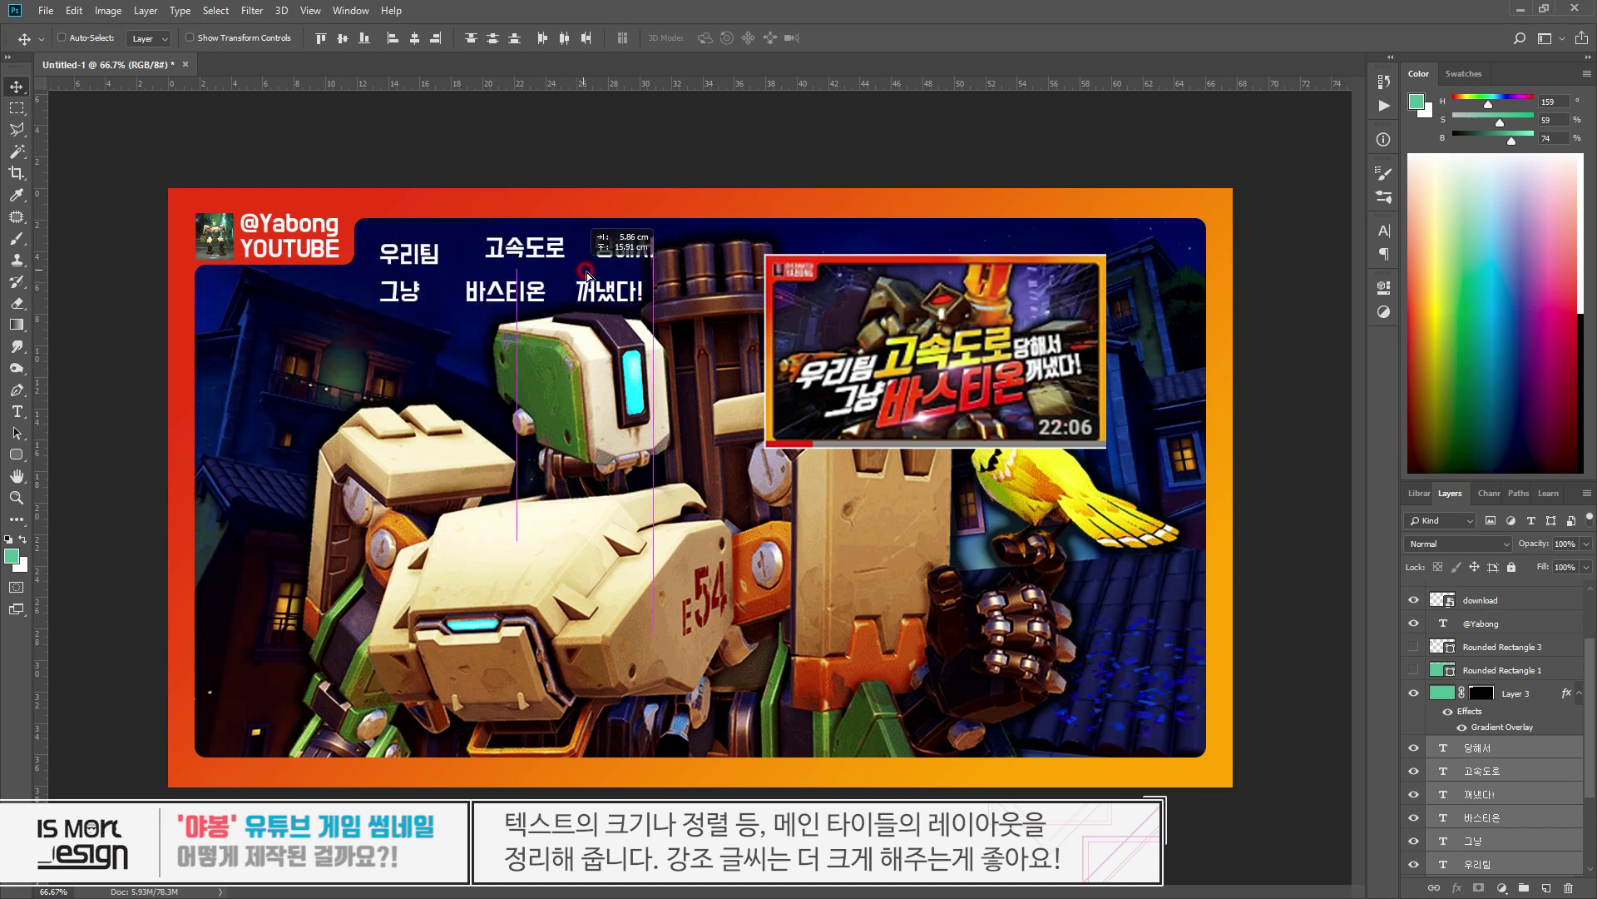
- Move the "고속도로" text slightly closer to "우리팀" on the first title line
click(1486, 744)
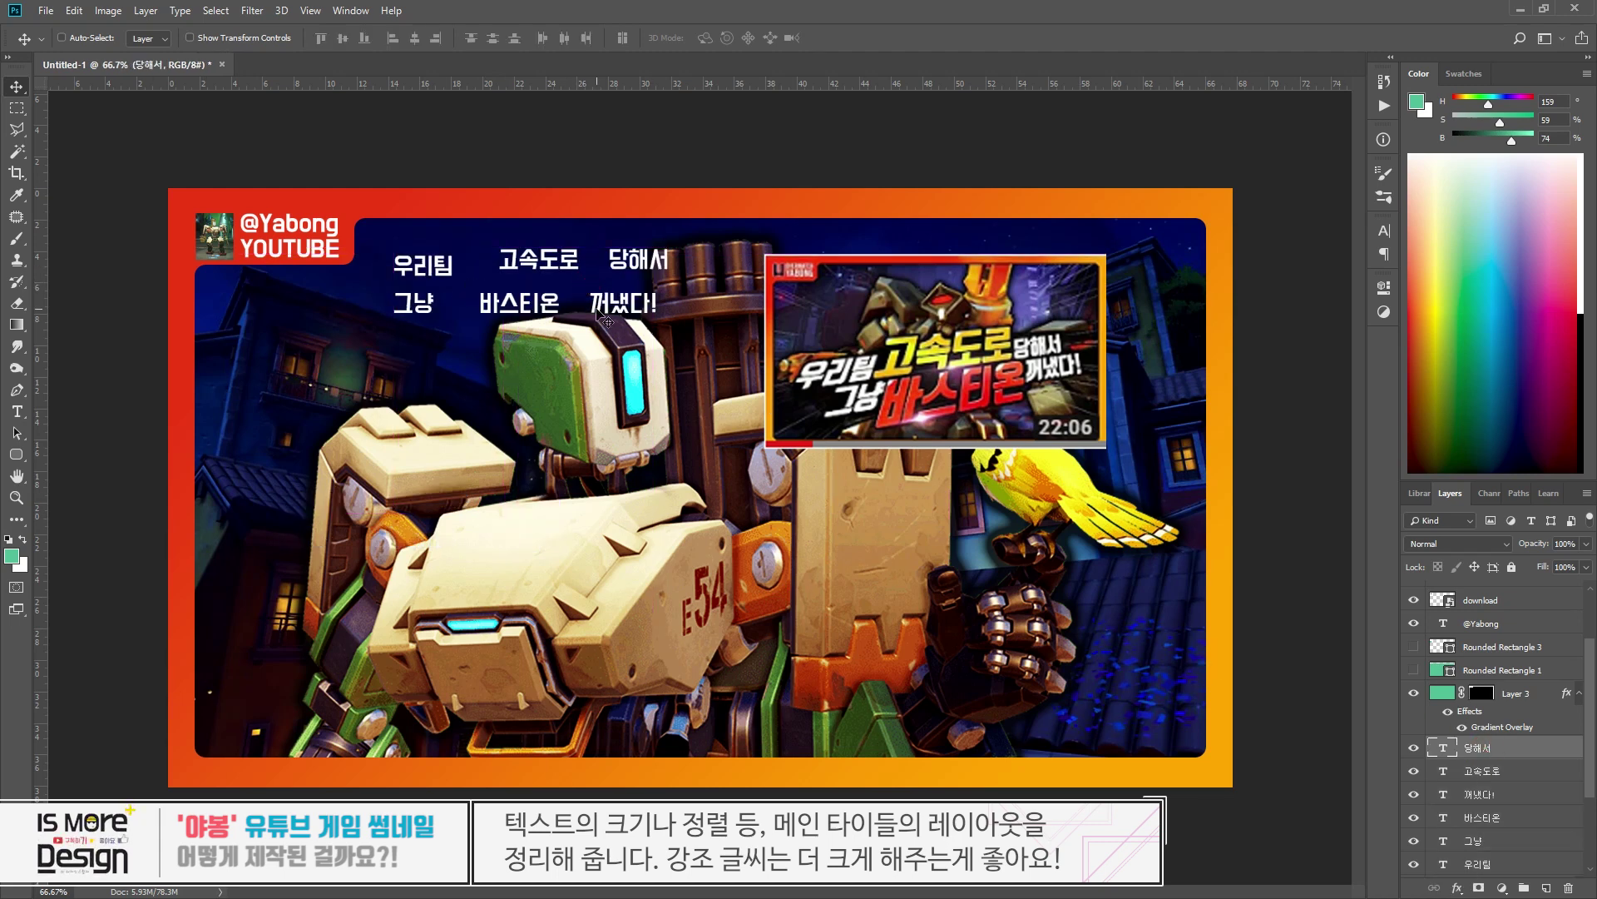
ctrl+click(539, 261)
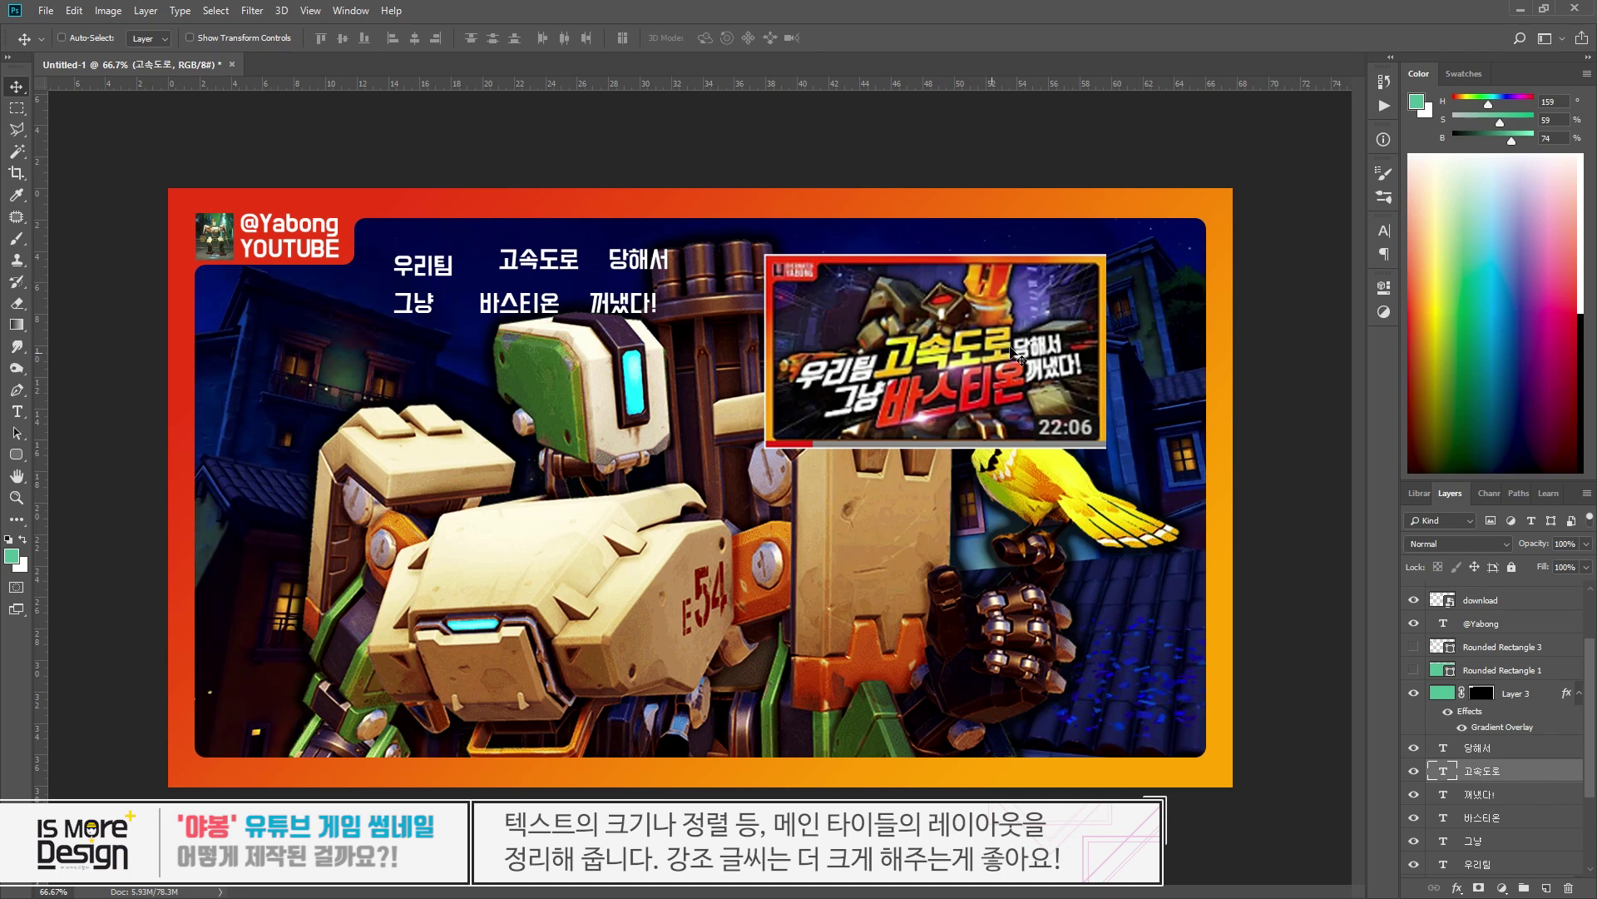
drag(545, 266, 530, 268)
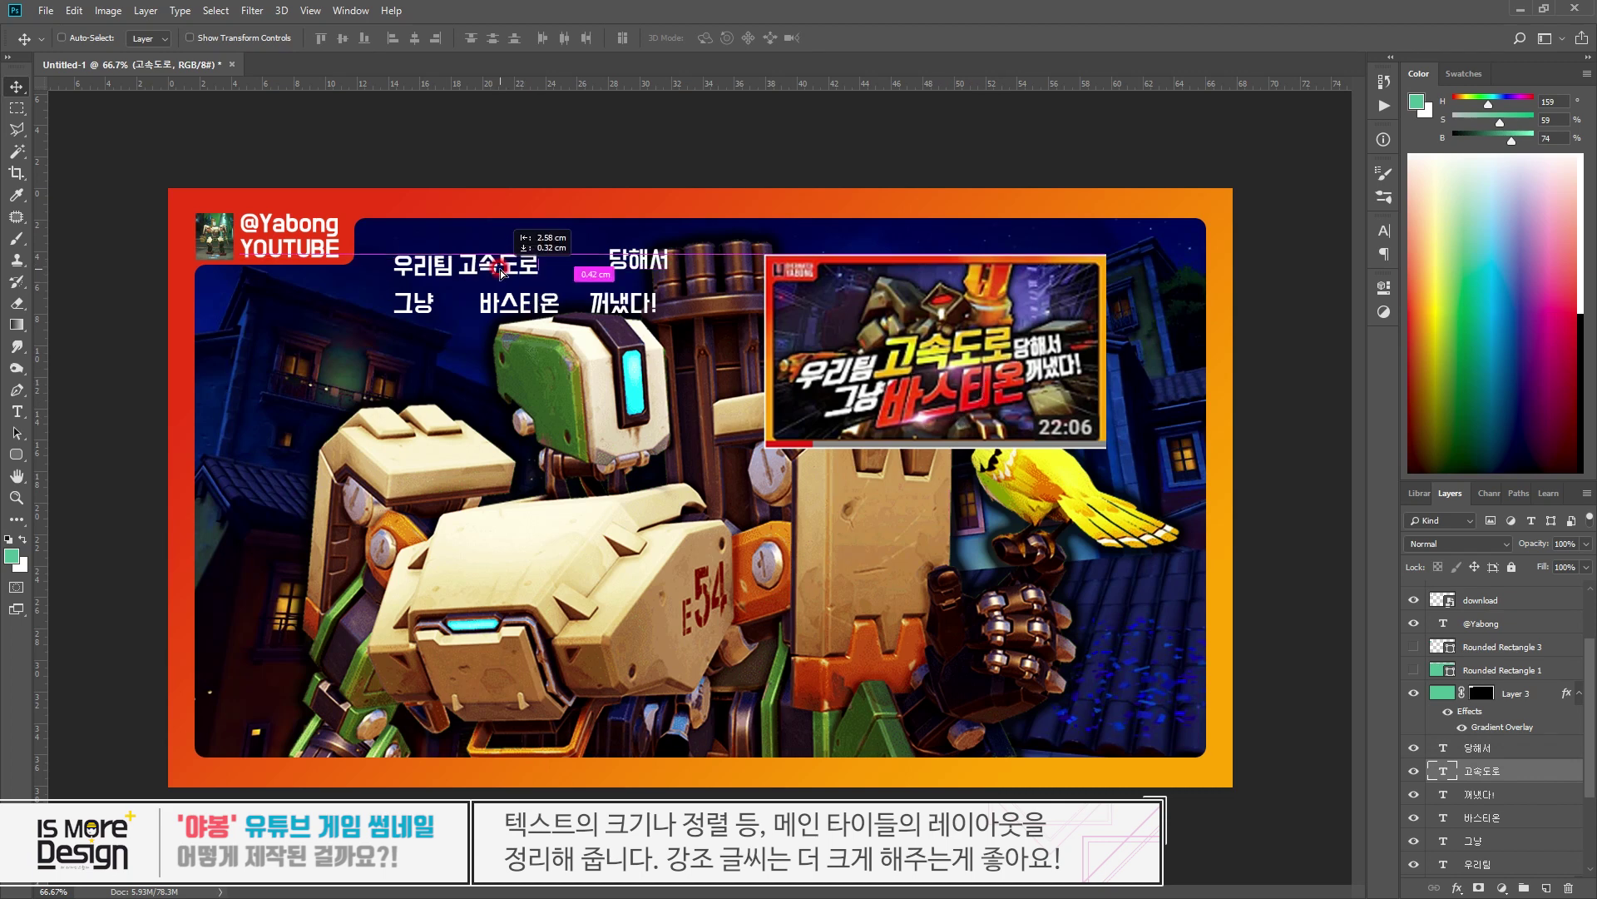
- Stack the 우리팀, 고속도로 and 당해서 layers below the other title layers and align their vertical centers
ctrl+shift+click(422, 264)
ctrl+shift+click(638, 259)
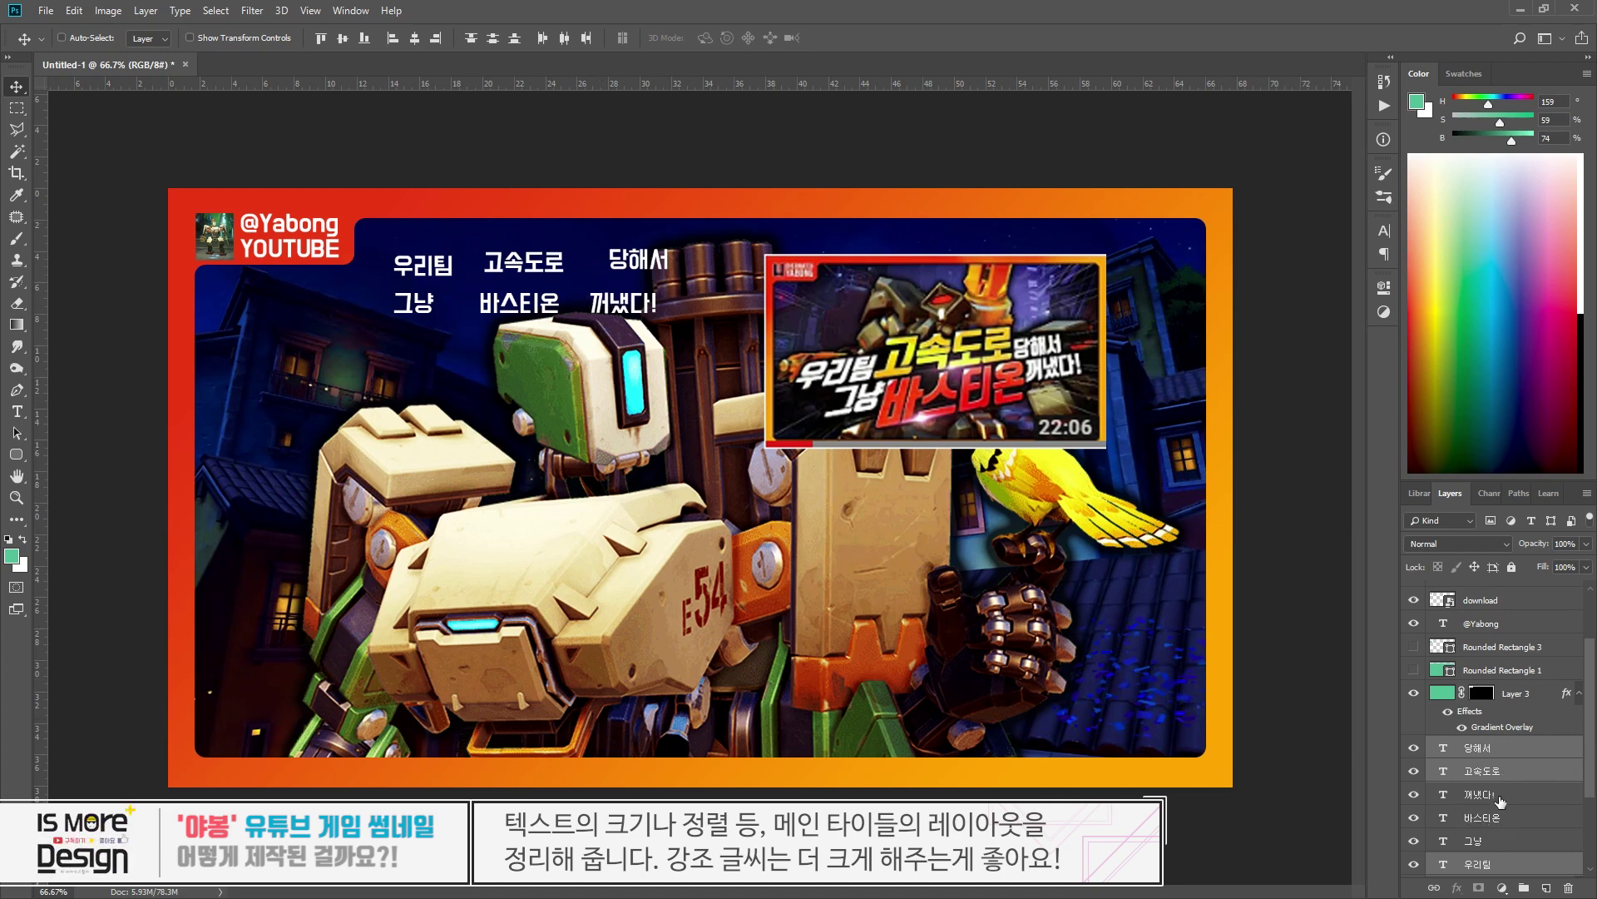
key(ctrl+bracketleft)
key(ctrl+bracketleft)
key(ctrl+bracketleft)
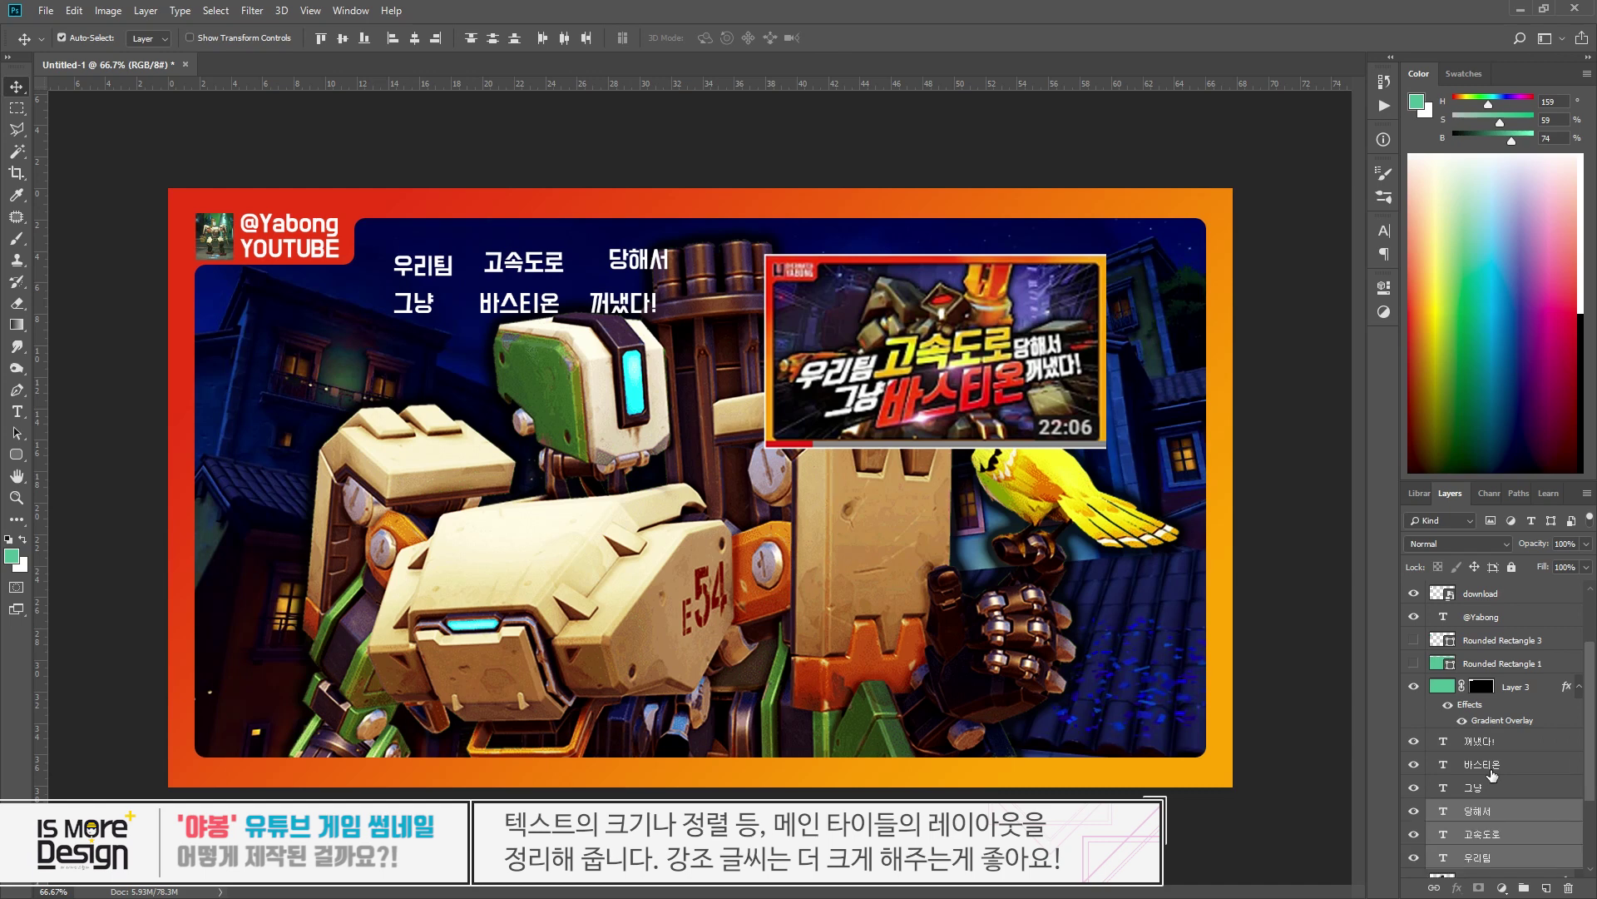
click(343, 40)
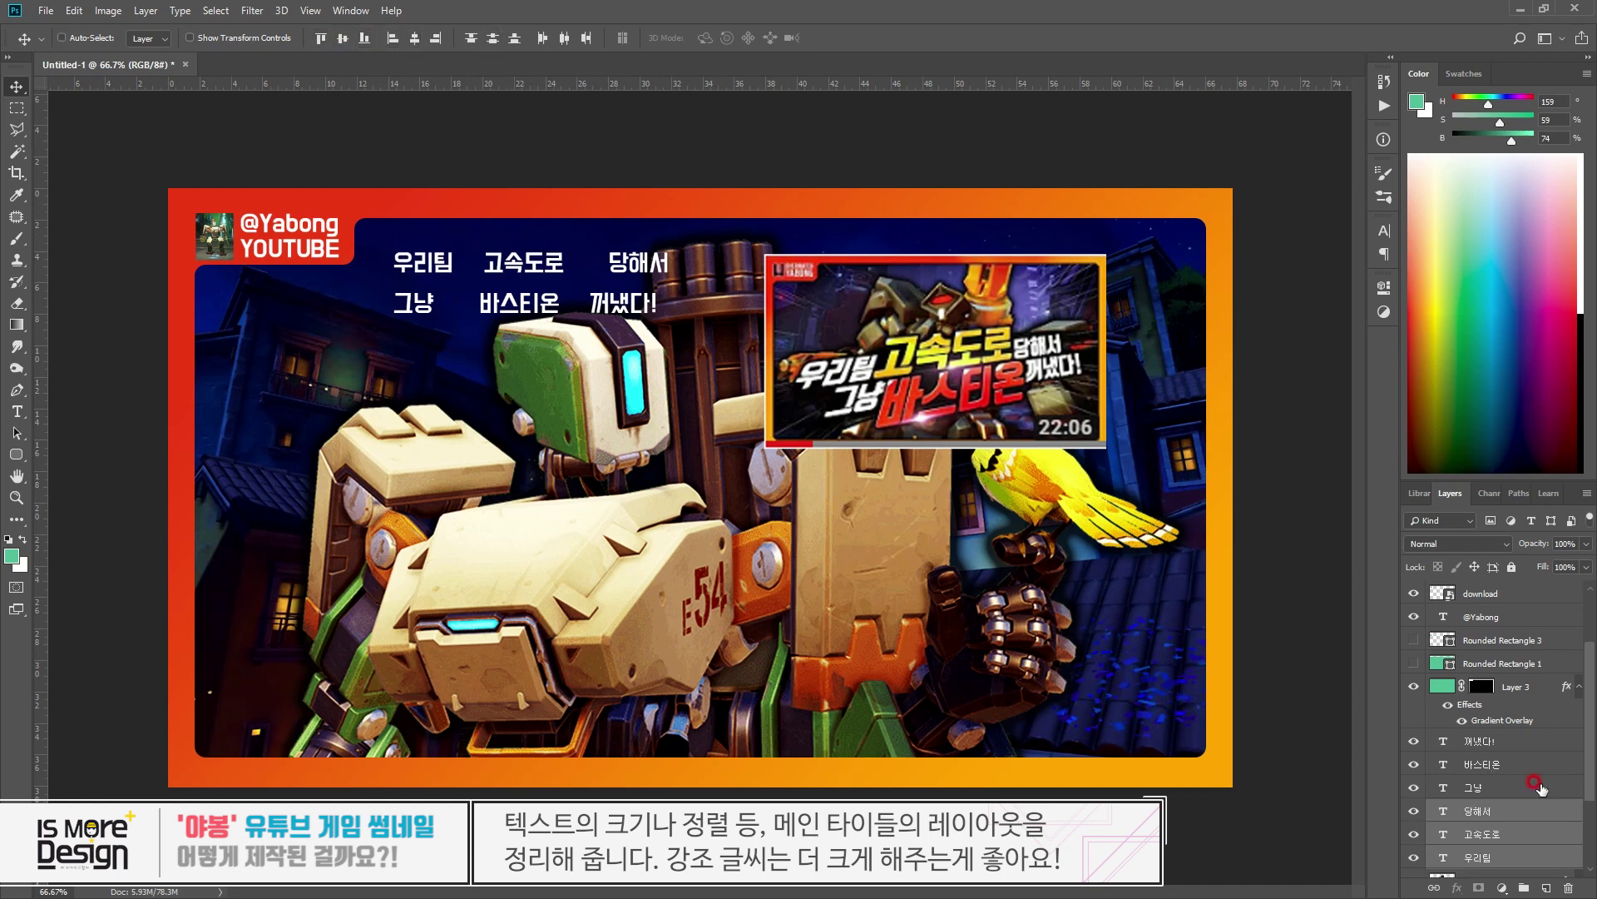
- Align the second-line text layers 그냥, 바스티온 and 꺼냈다! into one level row
click(1489, 787)
ctrl+click(1497, 764)
ctrl+click(1503, 744)
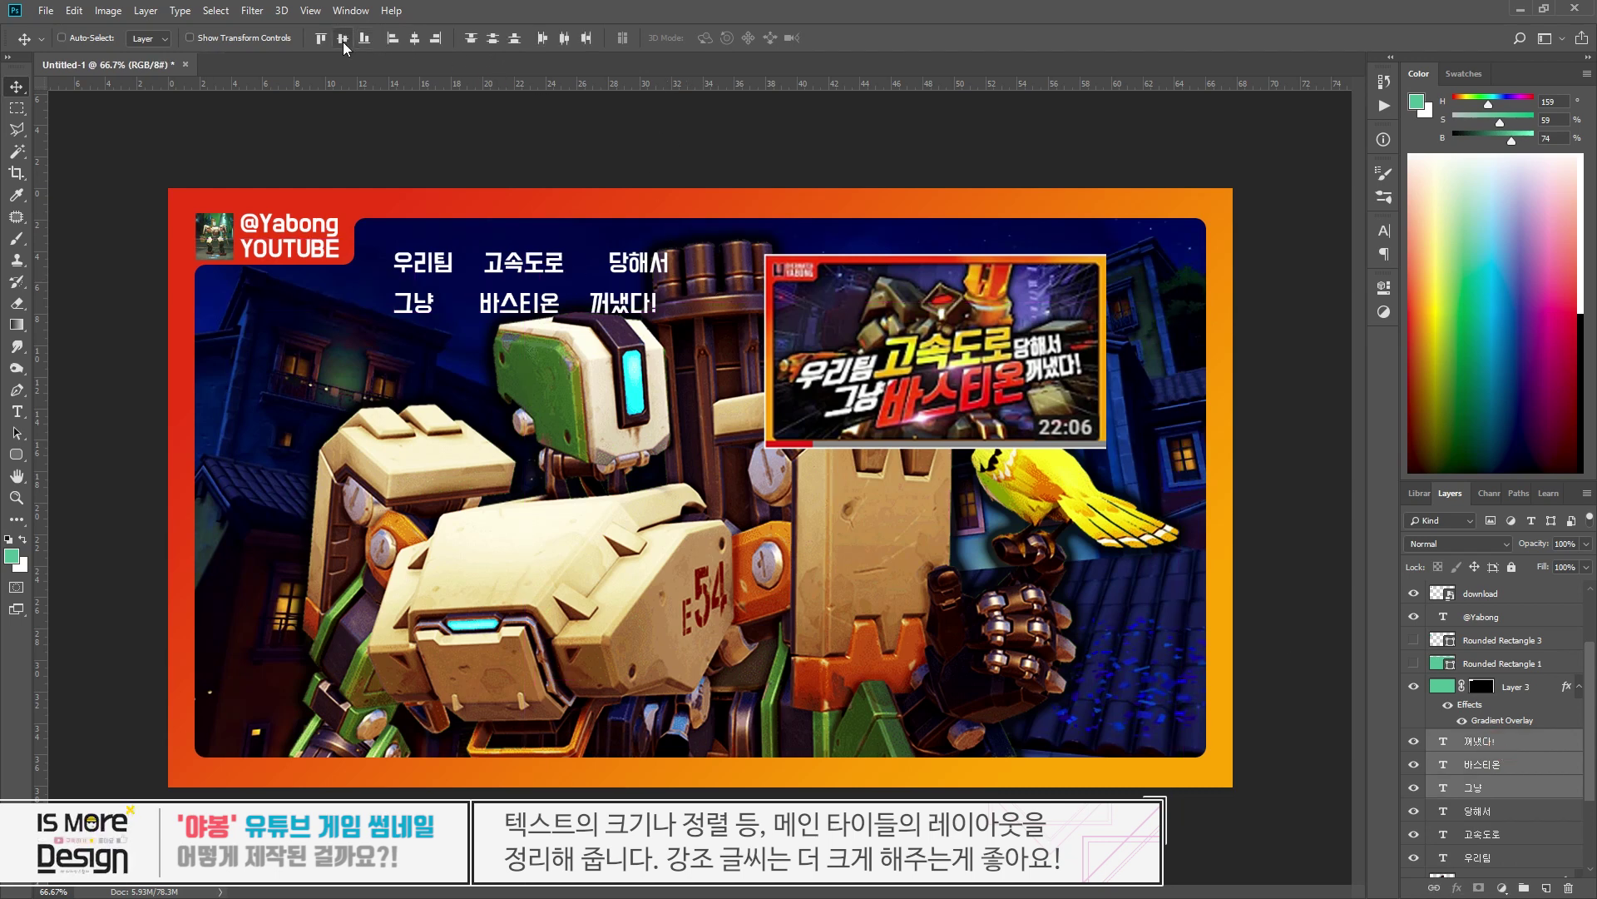
click(367, 40)
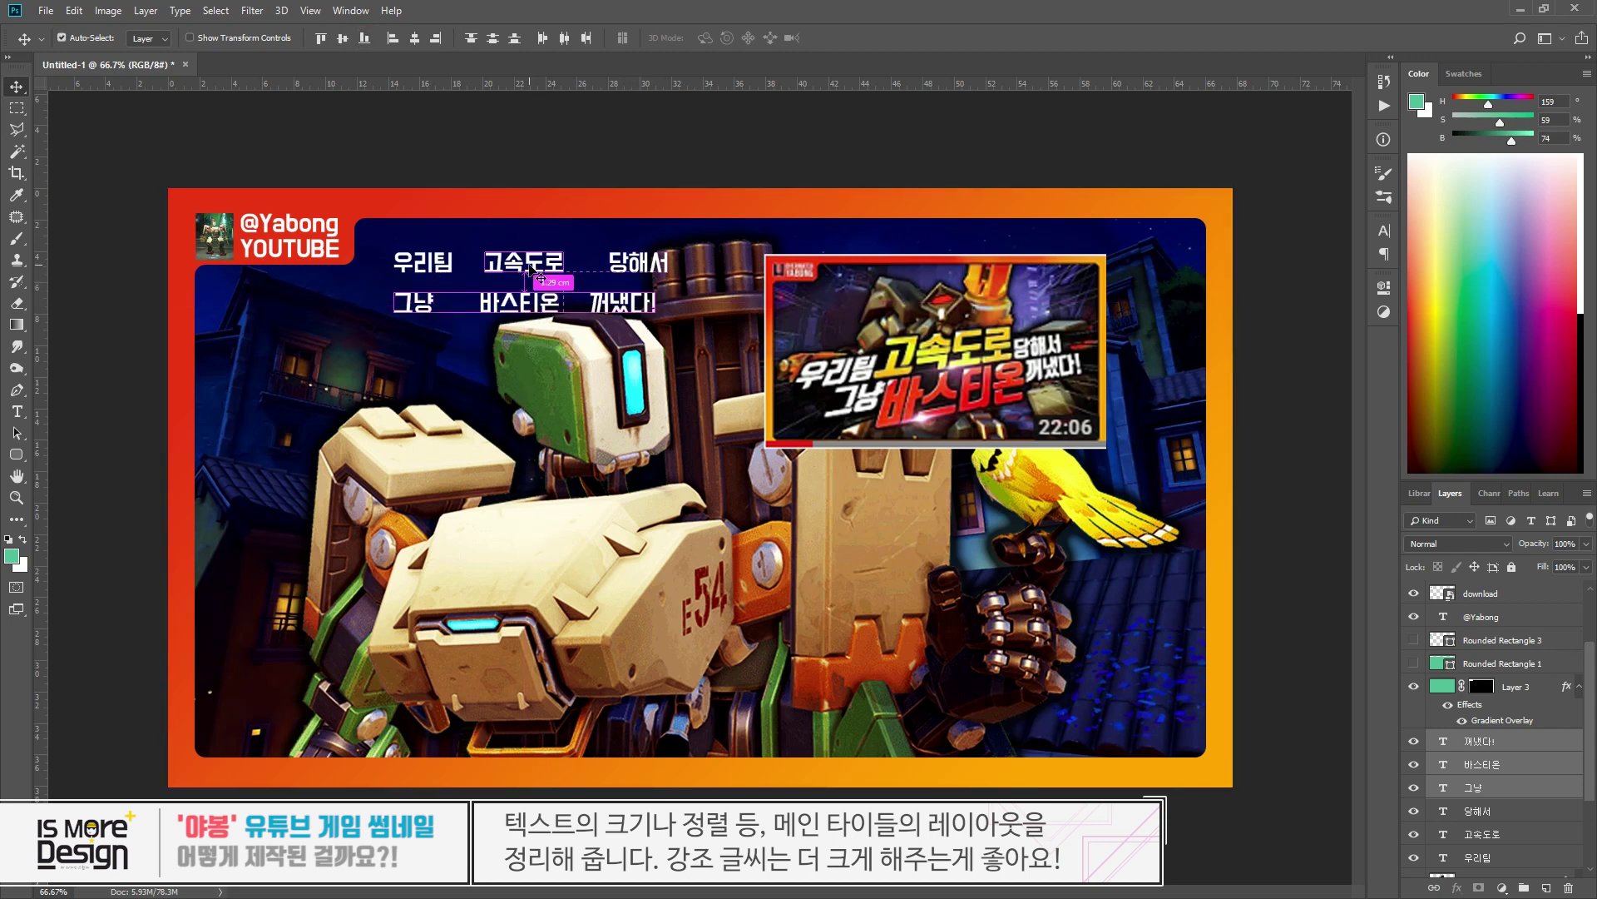
- Scale all six title text layers to 289.96% and place them in two lines across the middle of the thumbnail
click(530, 266)
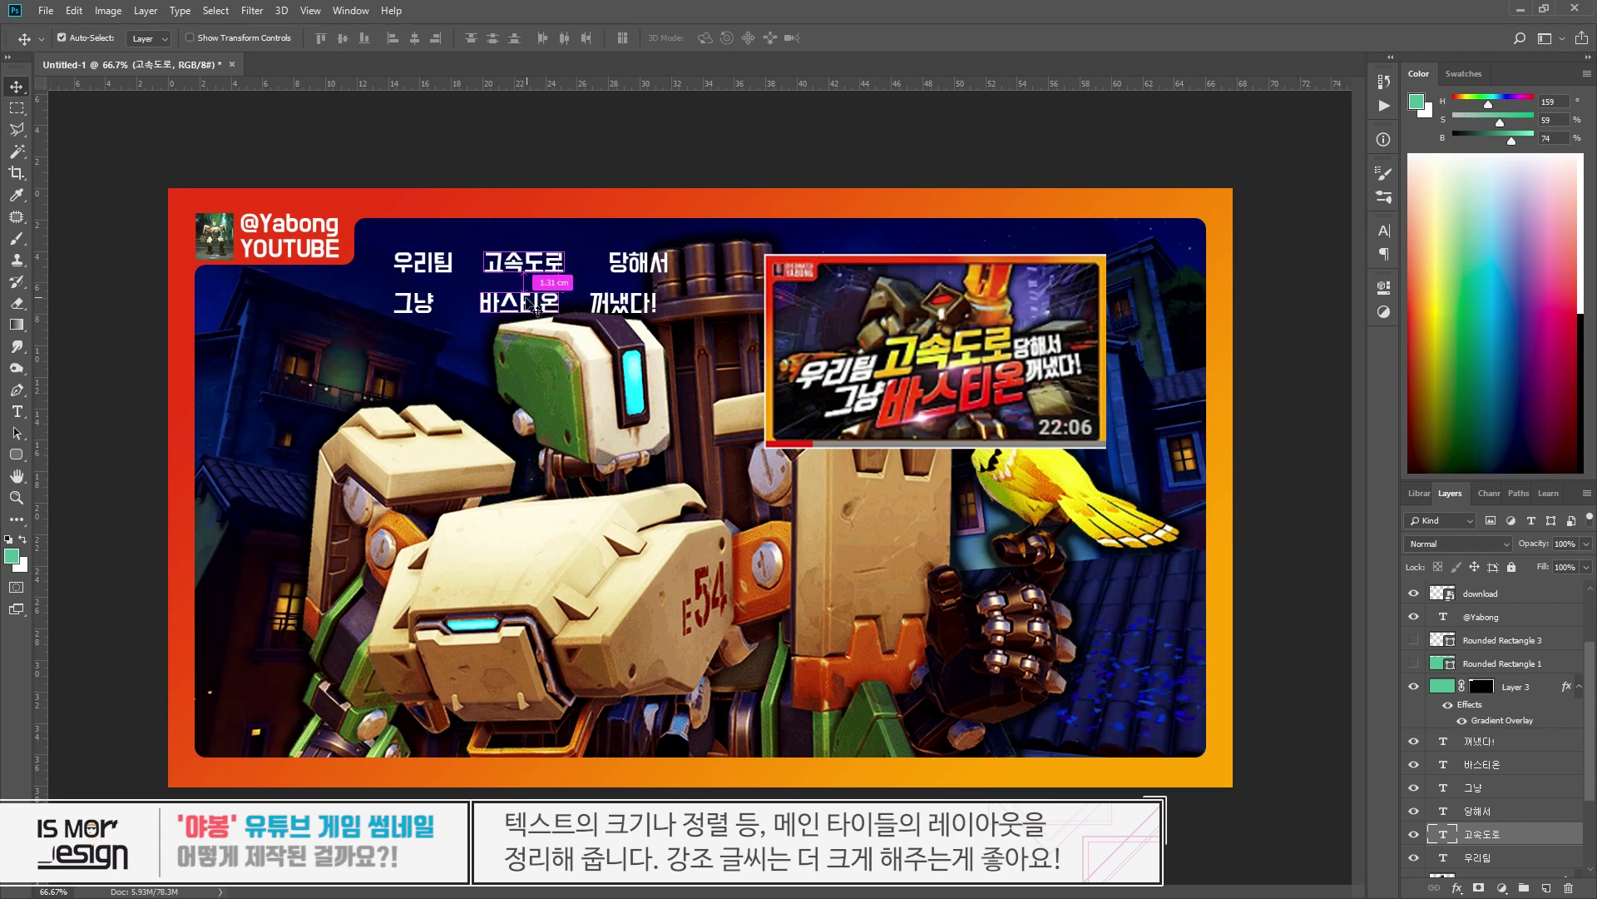
click(529, 301)
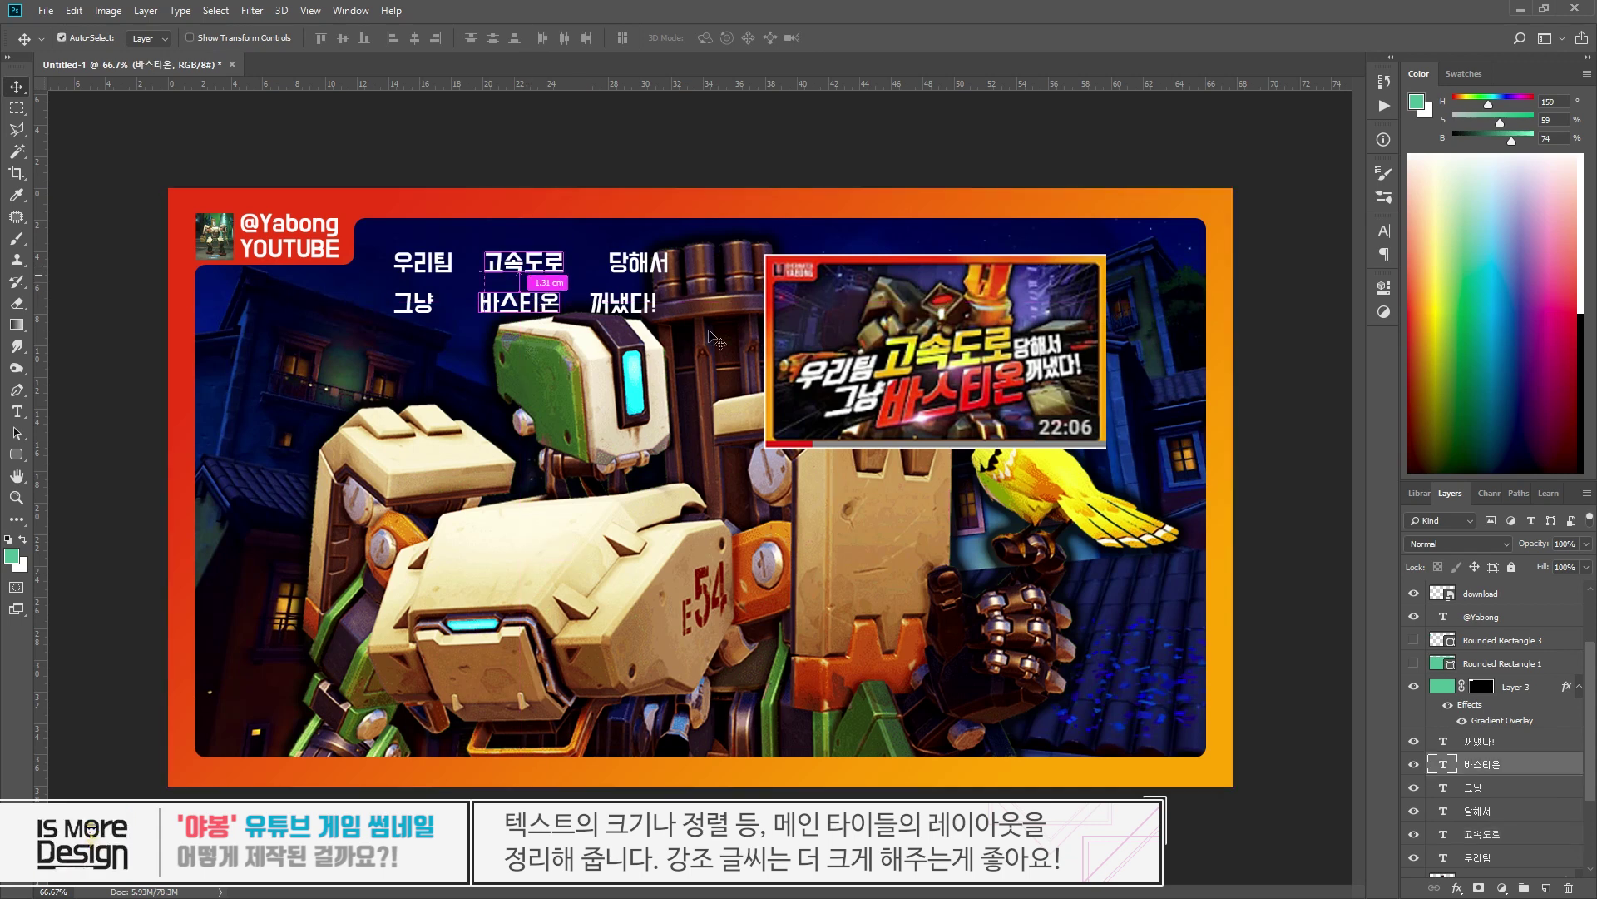
ctrl+click(1487, 809)
key(alt+bracketright)
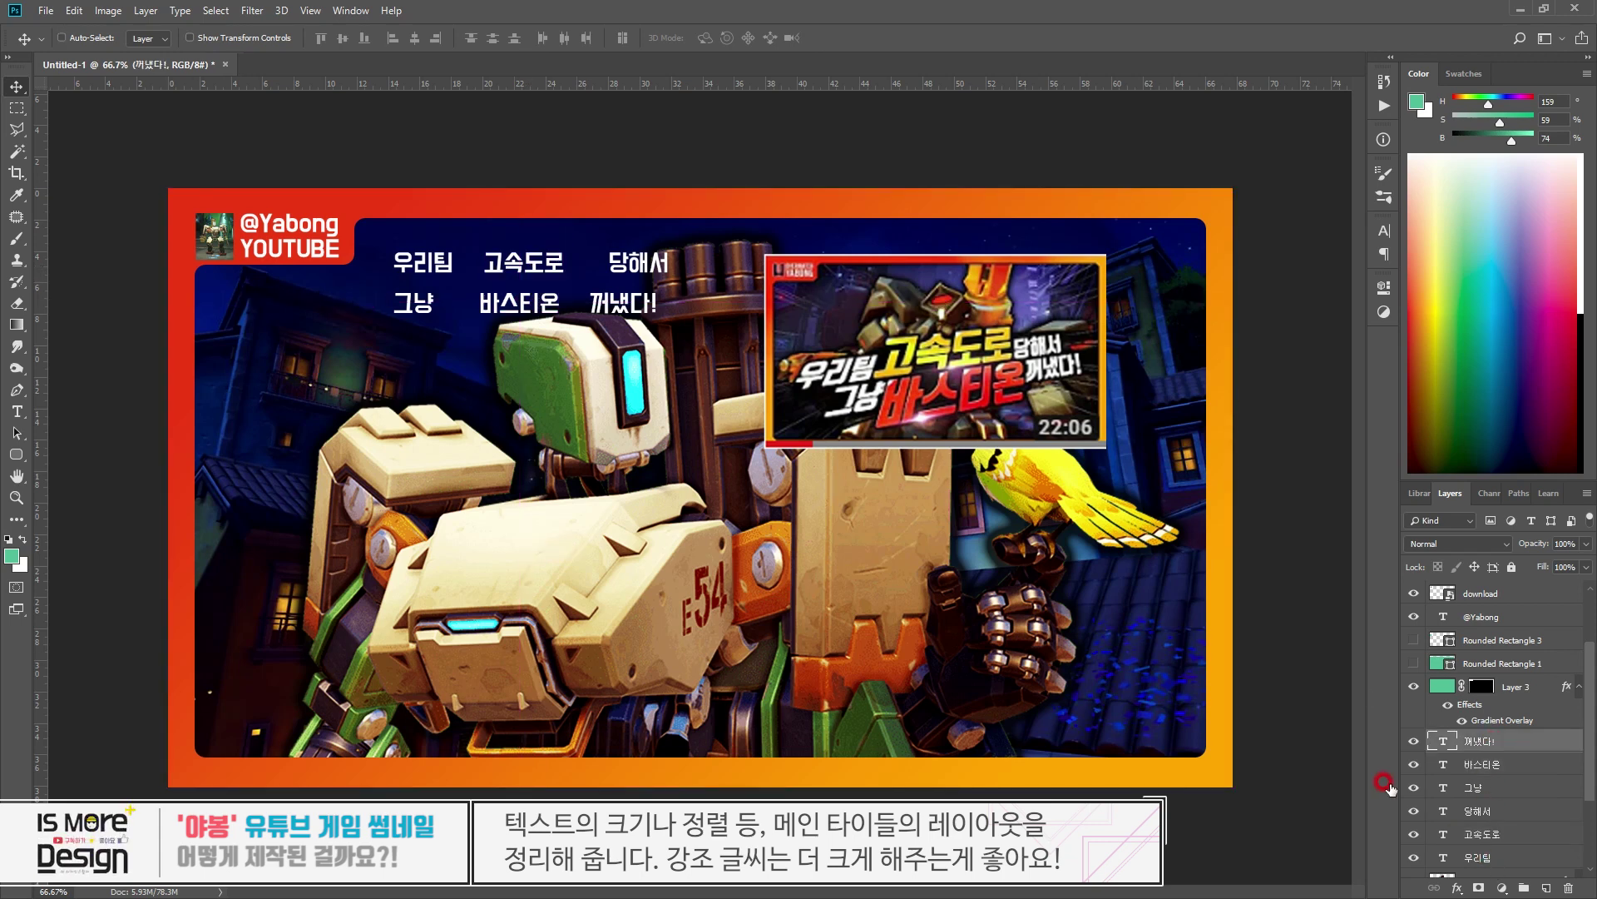
shift+click(1478, 857)
key(ctrl+t)
drag(723, 325, 1106, 591)
drag(1020, 267, 1032, 450)
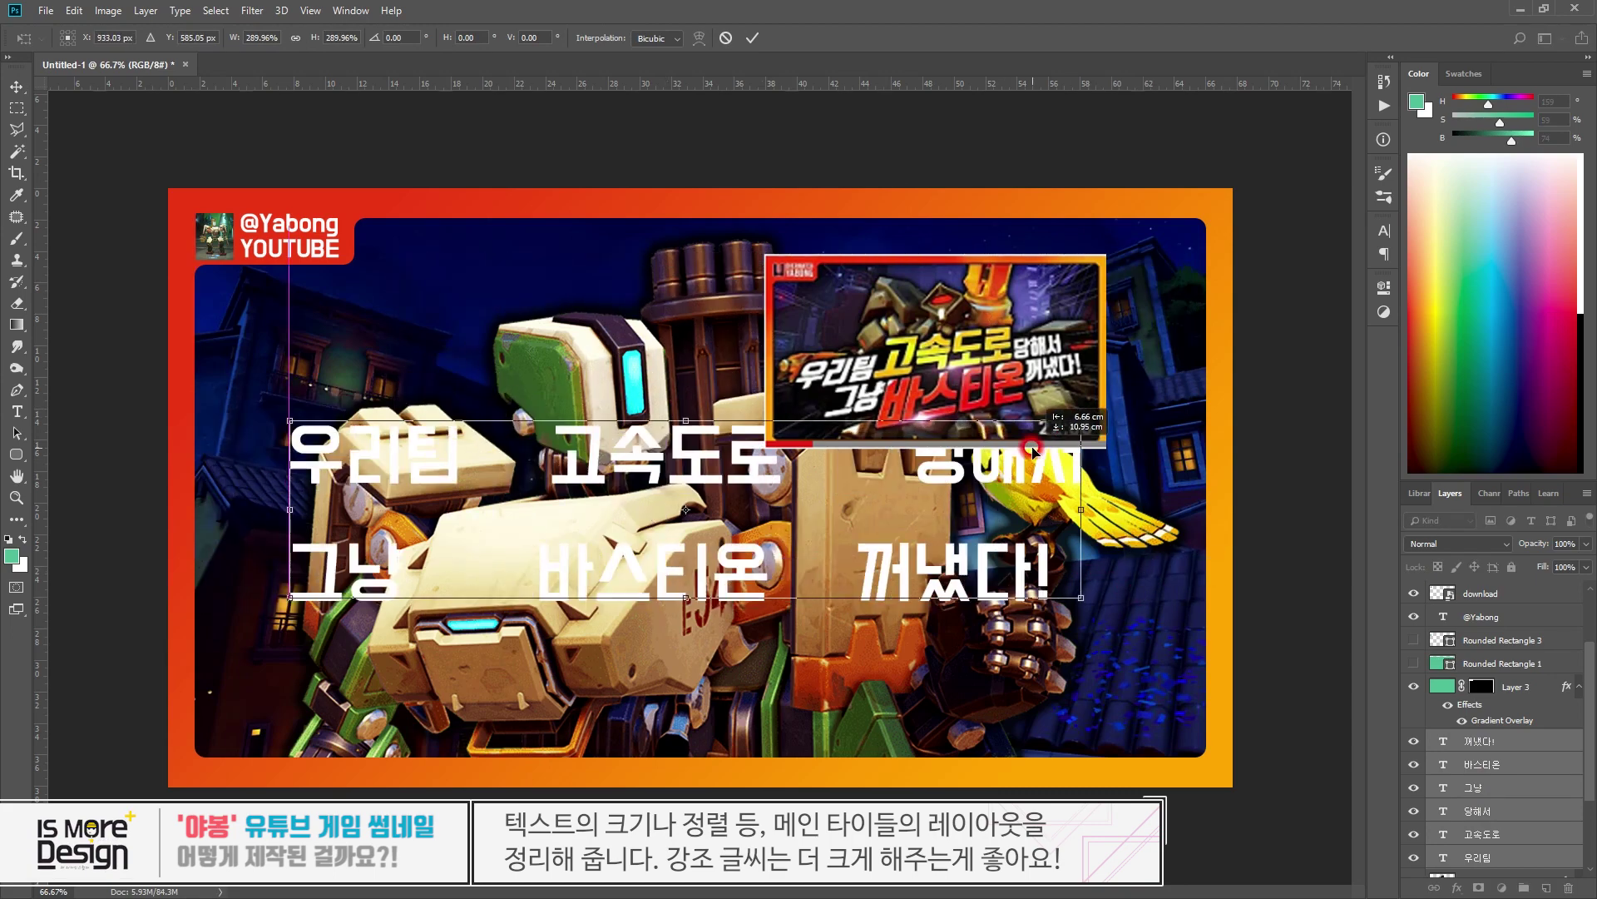
key(Return)
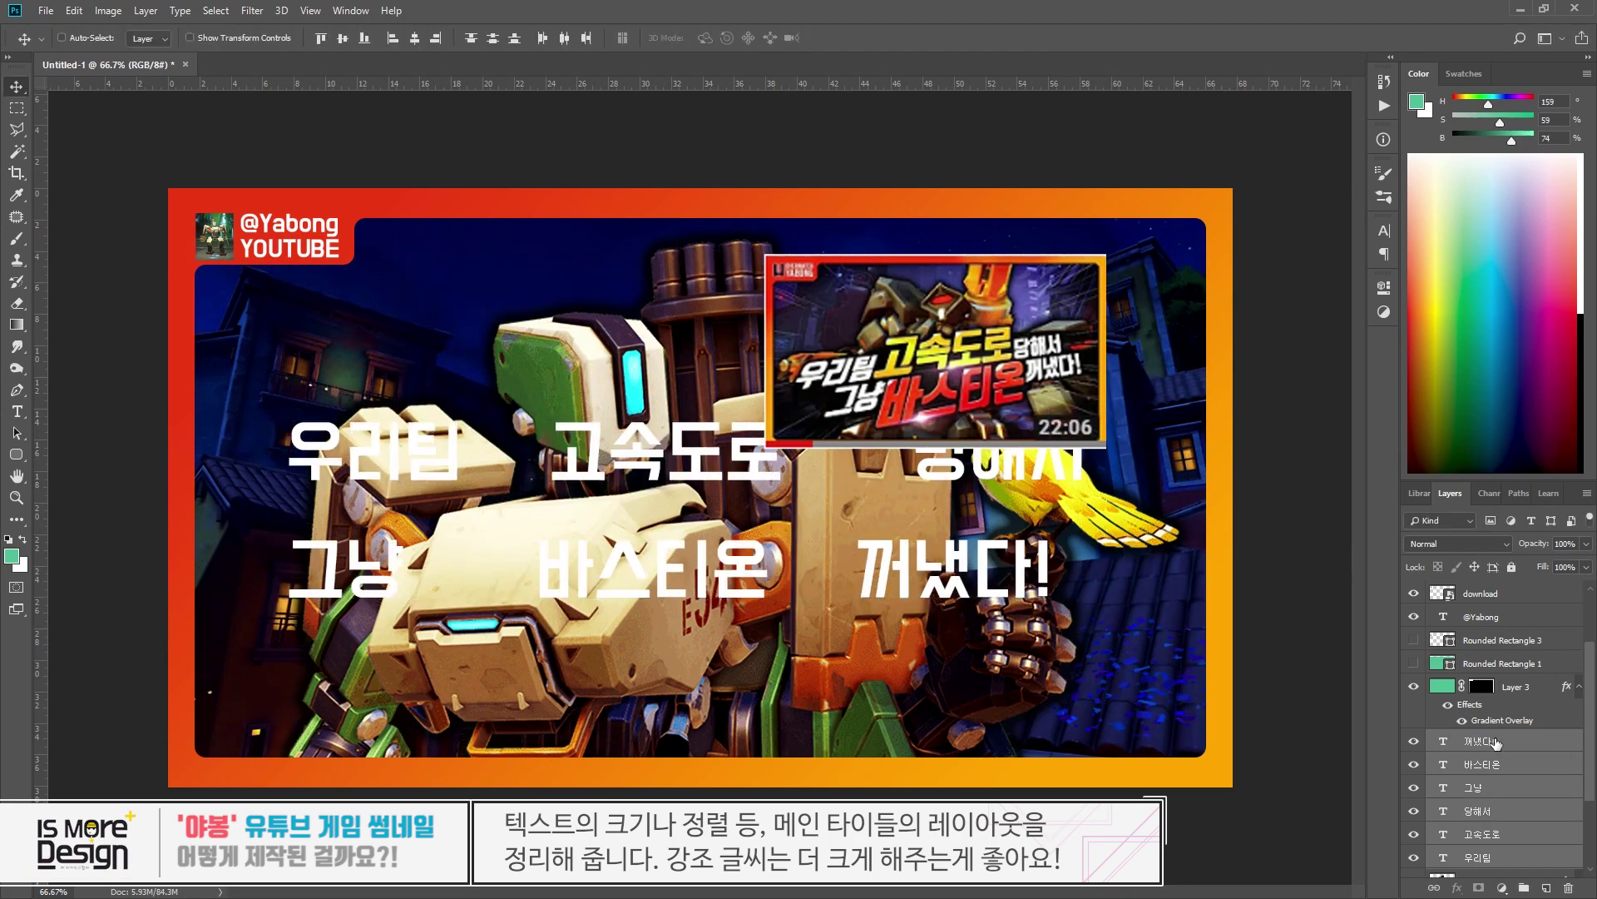
- Enlarge the 고속도로 and 바스티온 text layers together to about 167.65% around their shared center
click(1496, 743)
ctrl+click(657, 474)
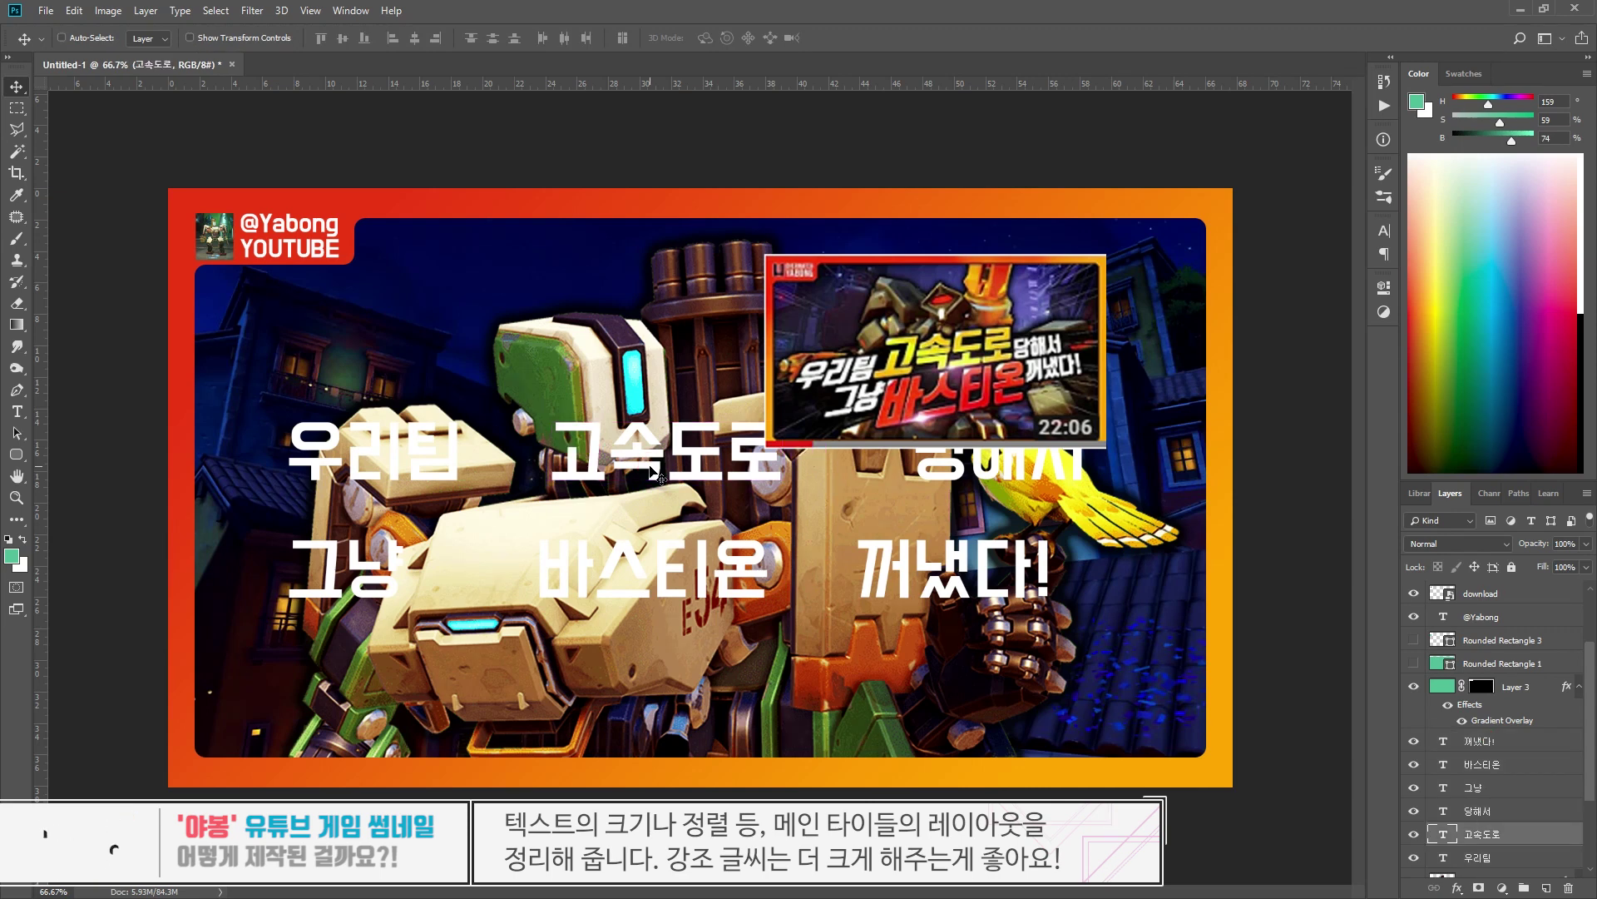
ctrl+shift+click(645, 570)
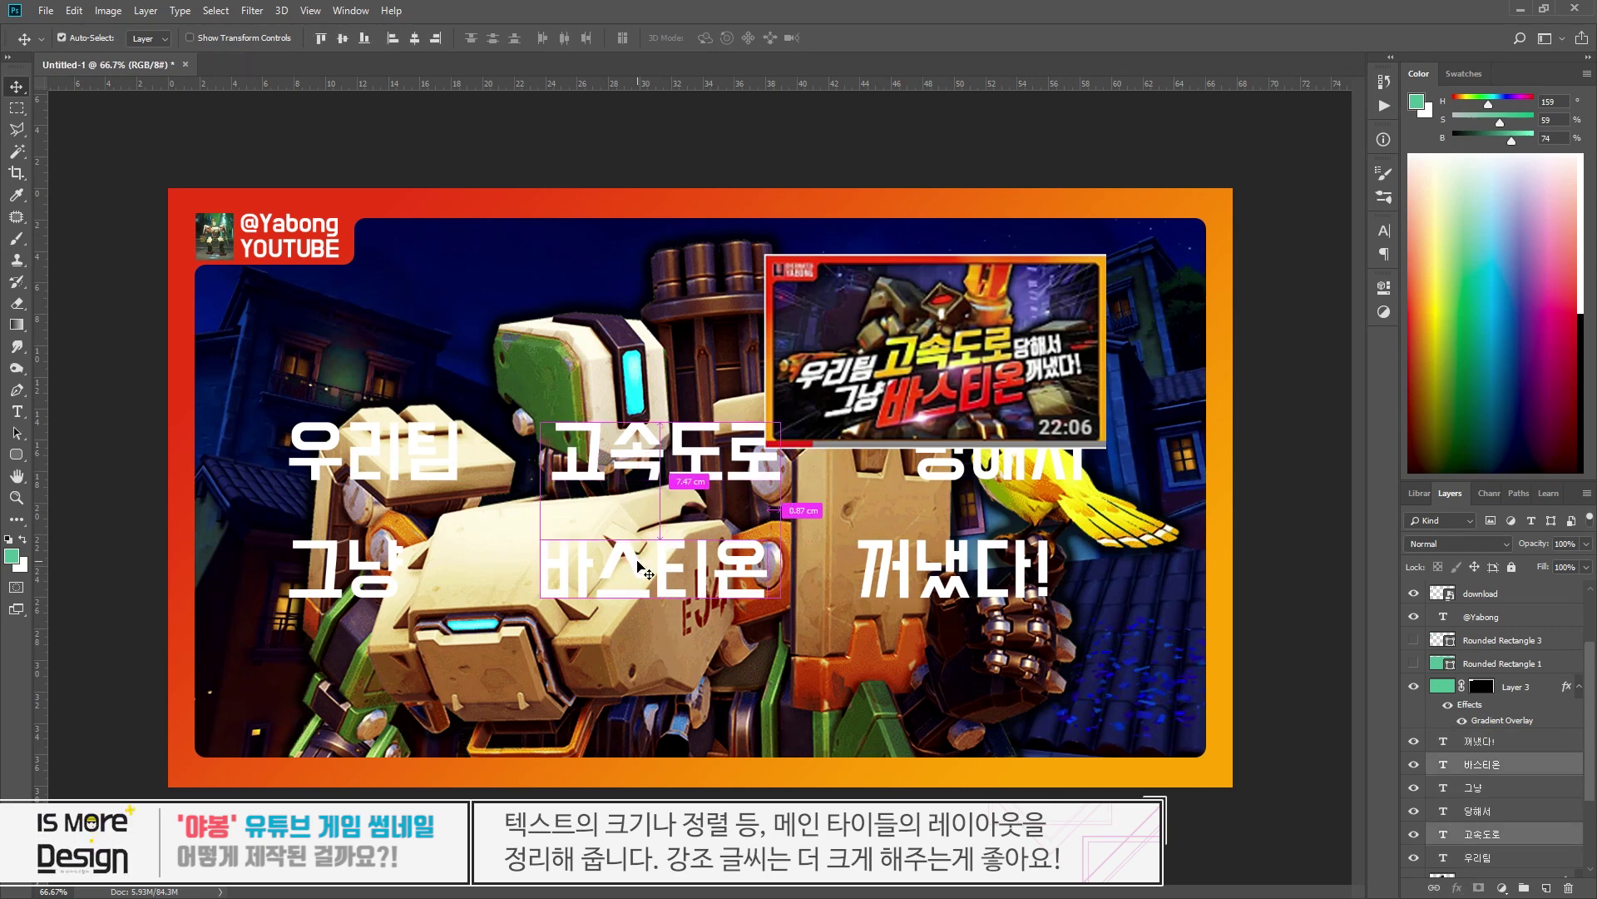
key(ctrl+t)
drag(779, 422, 882, 389)
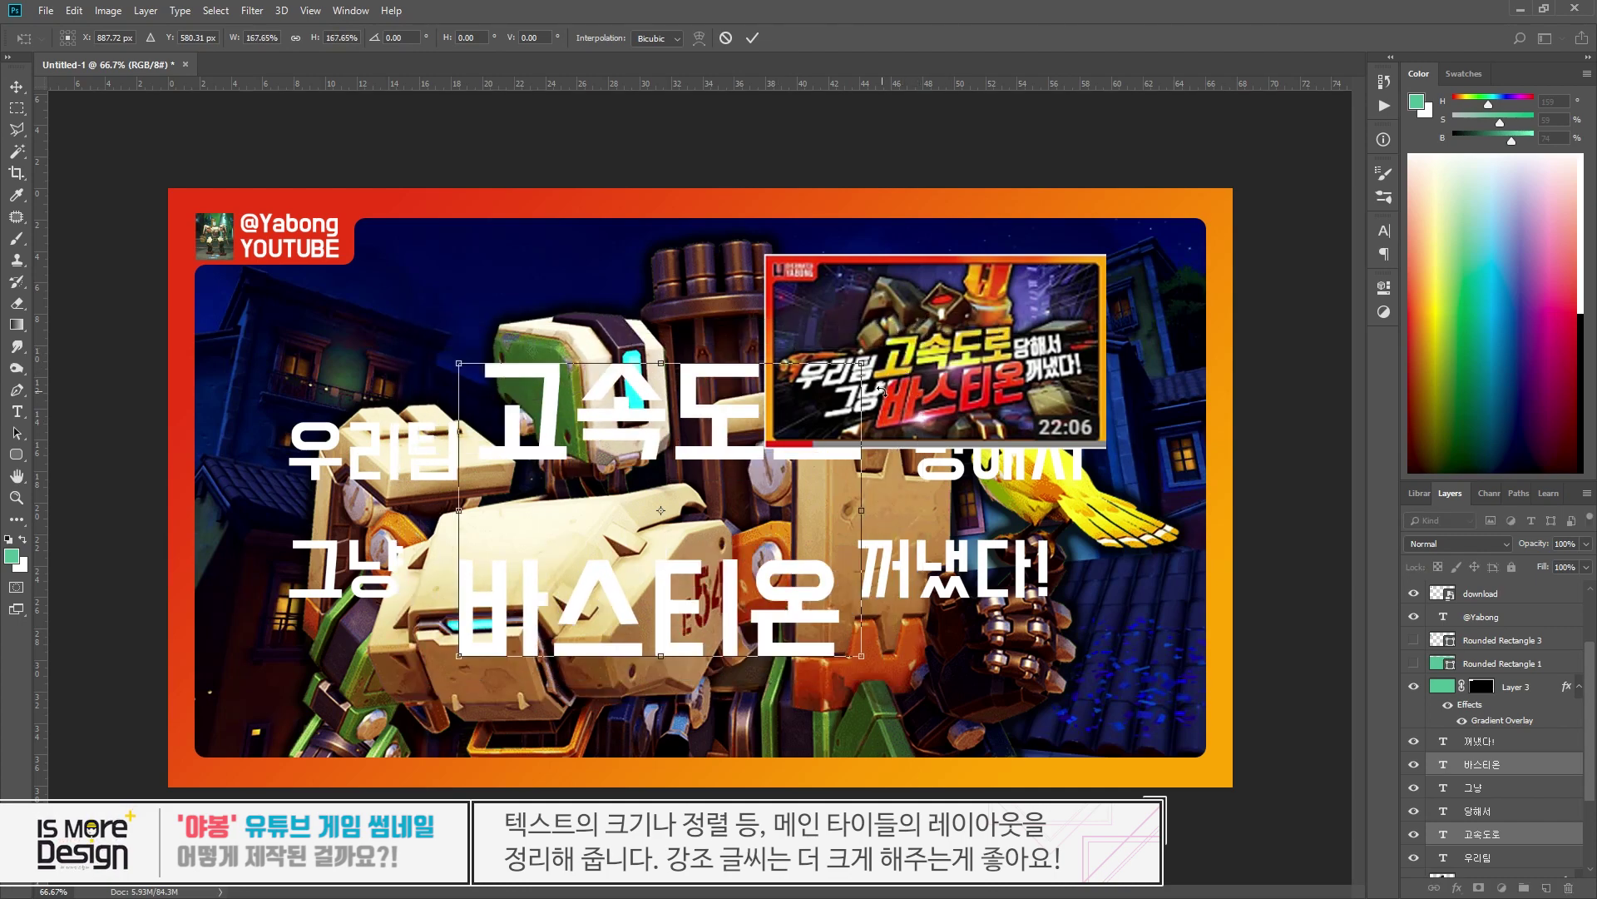
key(Return)
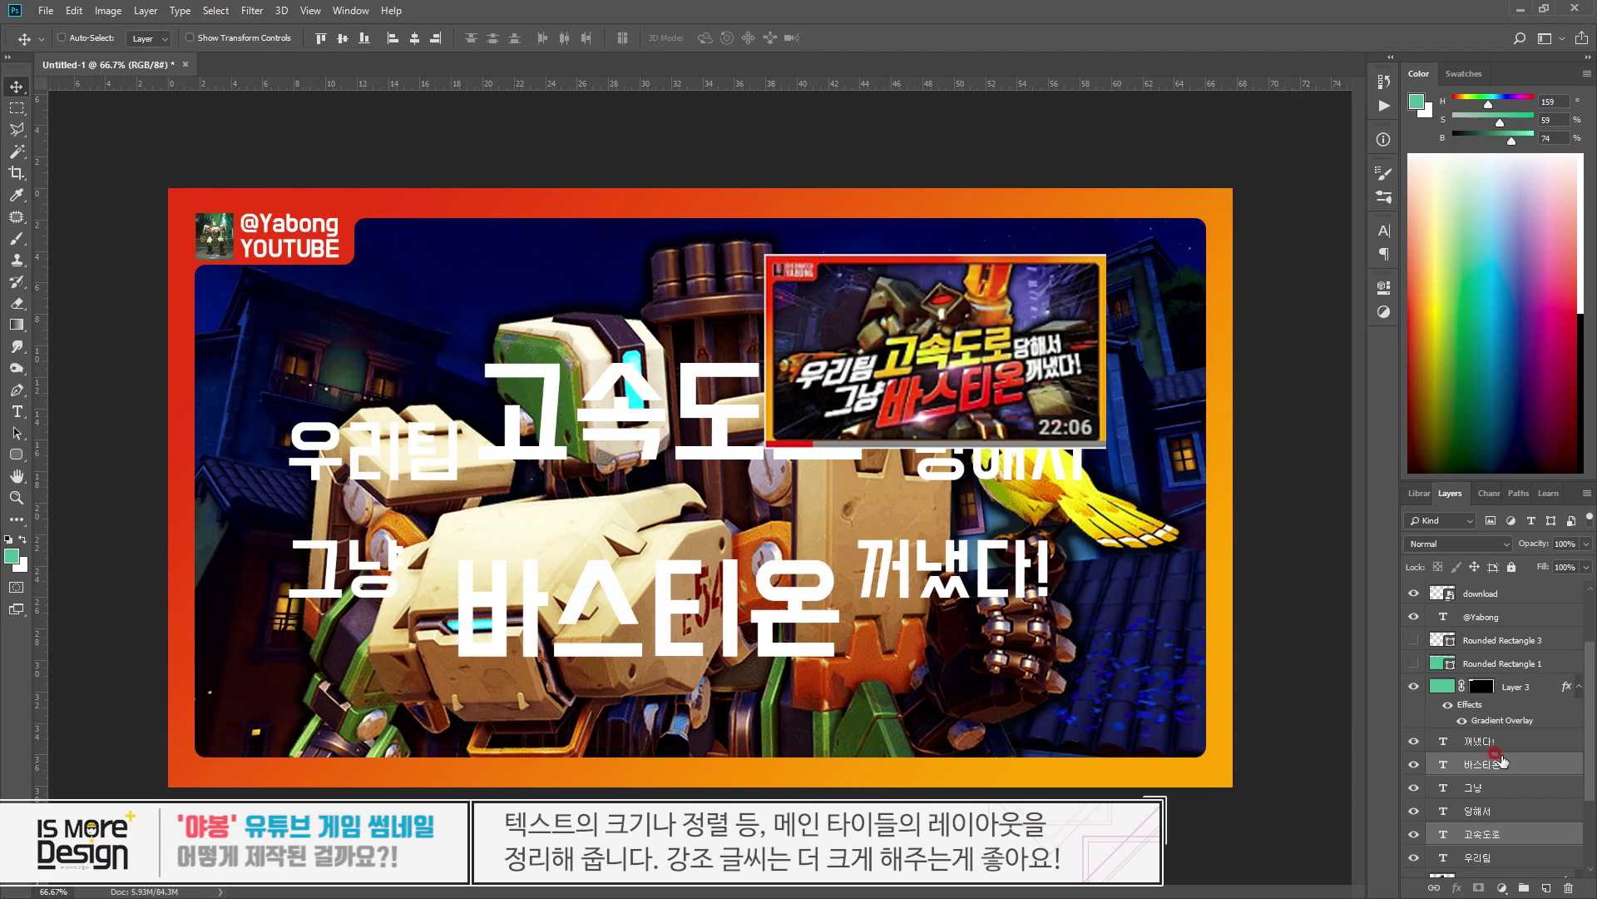
- Set all six title text layers in a bolder weight of the font
click(1502, 762)
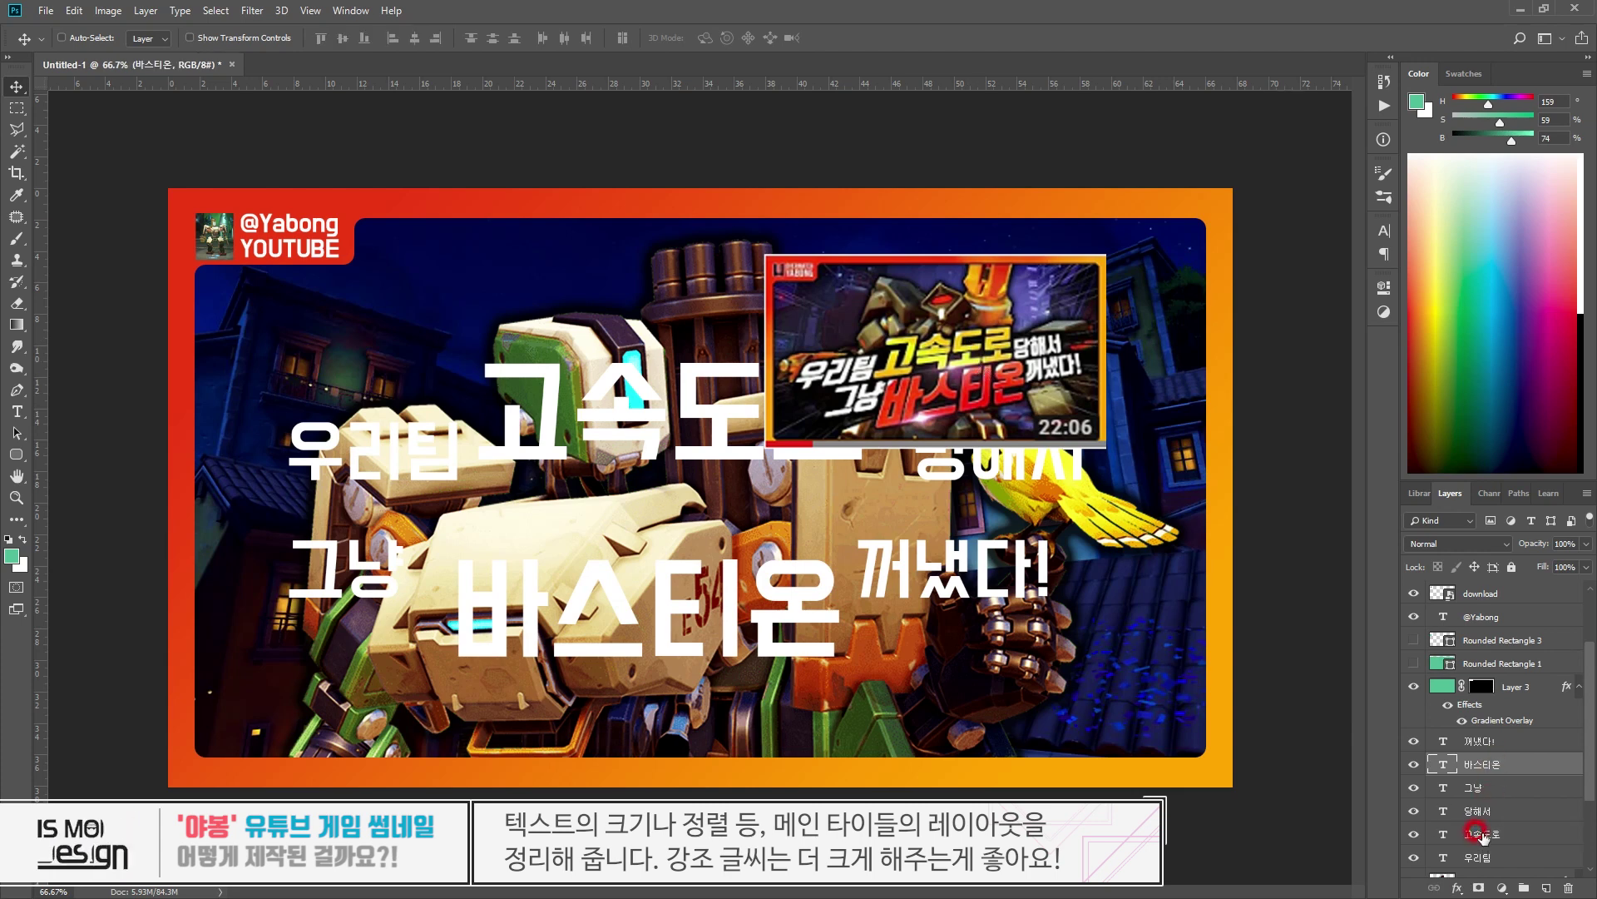
shift+click(1497, 746)
click(1474, 833)
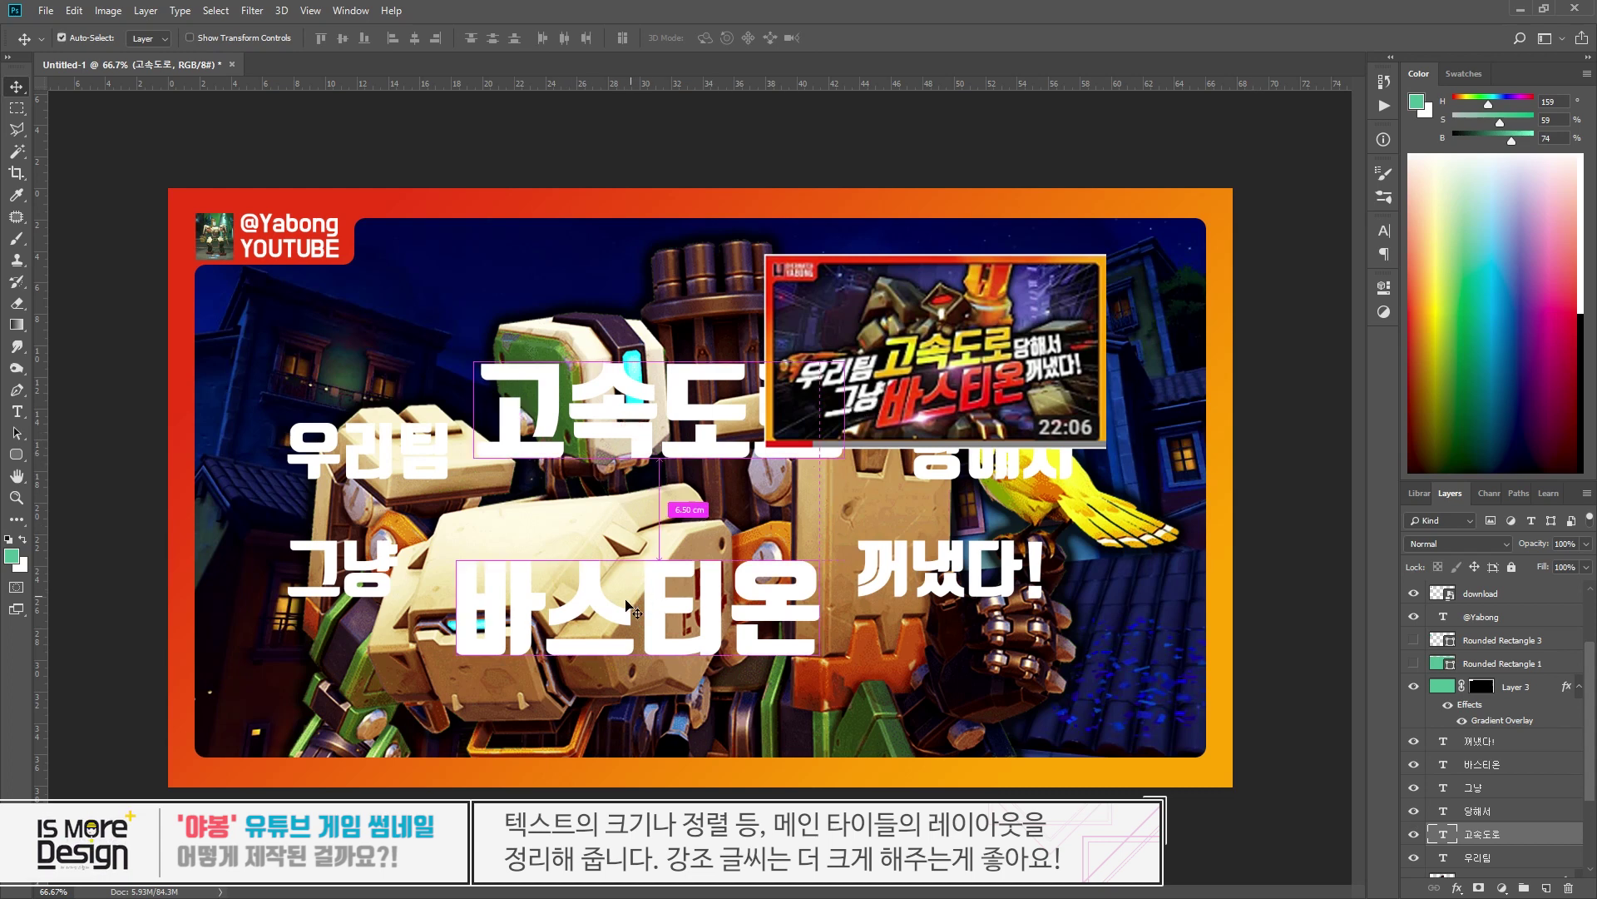
- Move 바스티온 up directly beneath 고속도로 and place 당해서 and 꺼냈다! tightly after the two enlarged words
ctrl+click(613, 599)
drag(613, 599, 668, 504)
drag(999, 462, 932, 437)
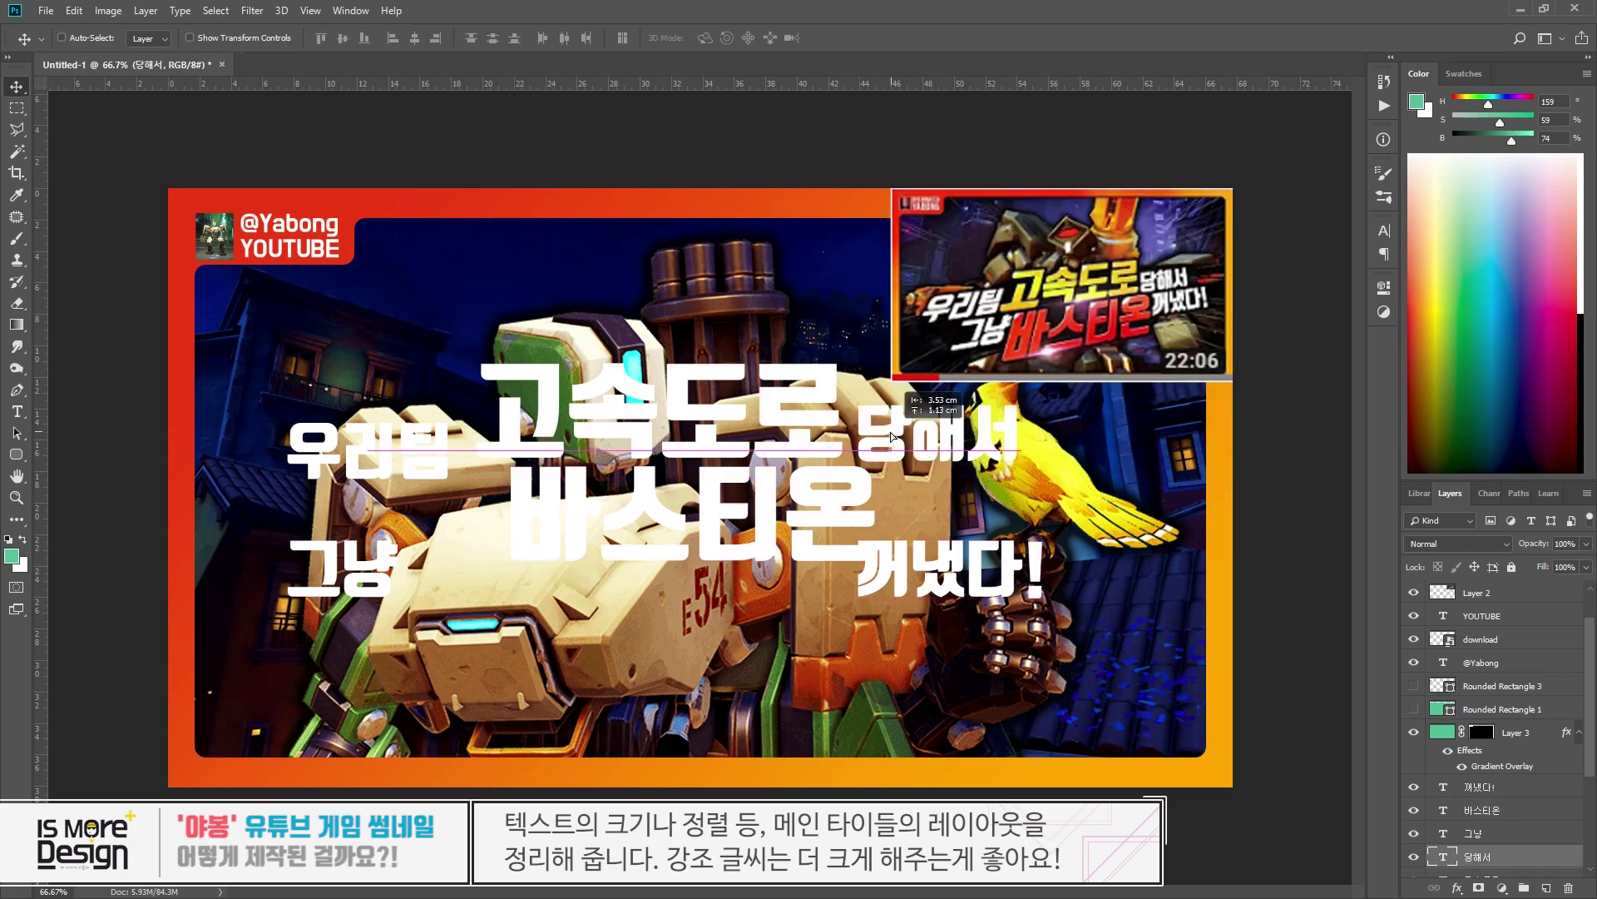
drag(898, 579, 900, 500)
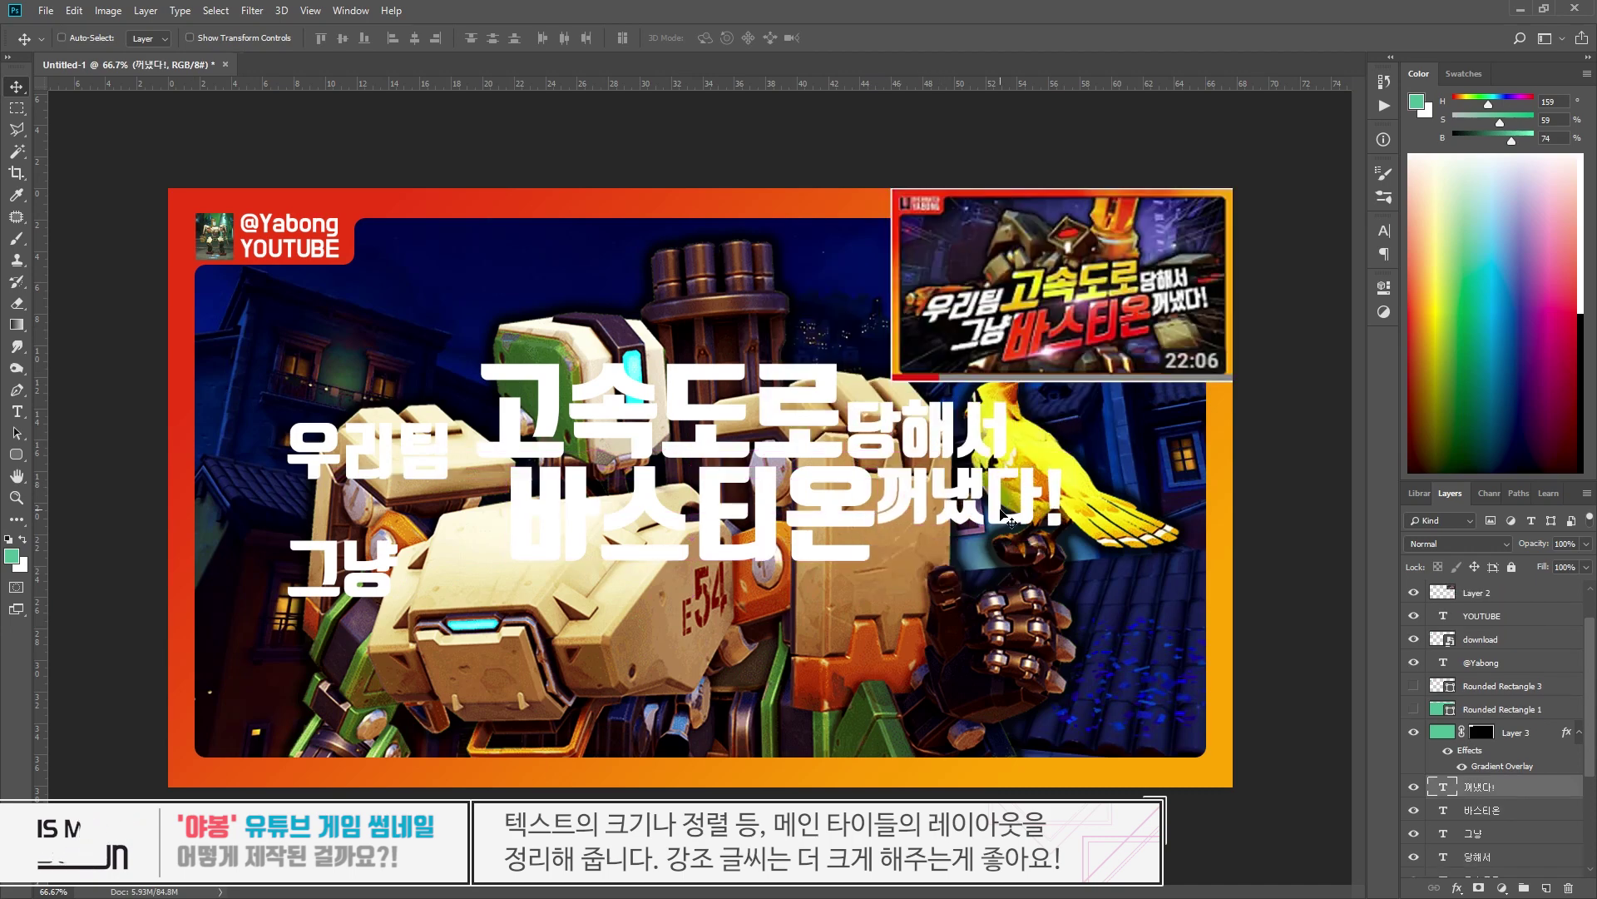
- Move 우리팀 and 그냥 close in front of the enlarged words 고속도로 and 바스티온
ctrl+click(436, 464)
drag(436, 465, 458, 447)
drag(396, 547, 505, 470)
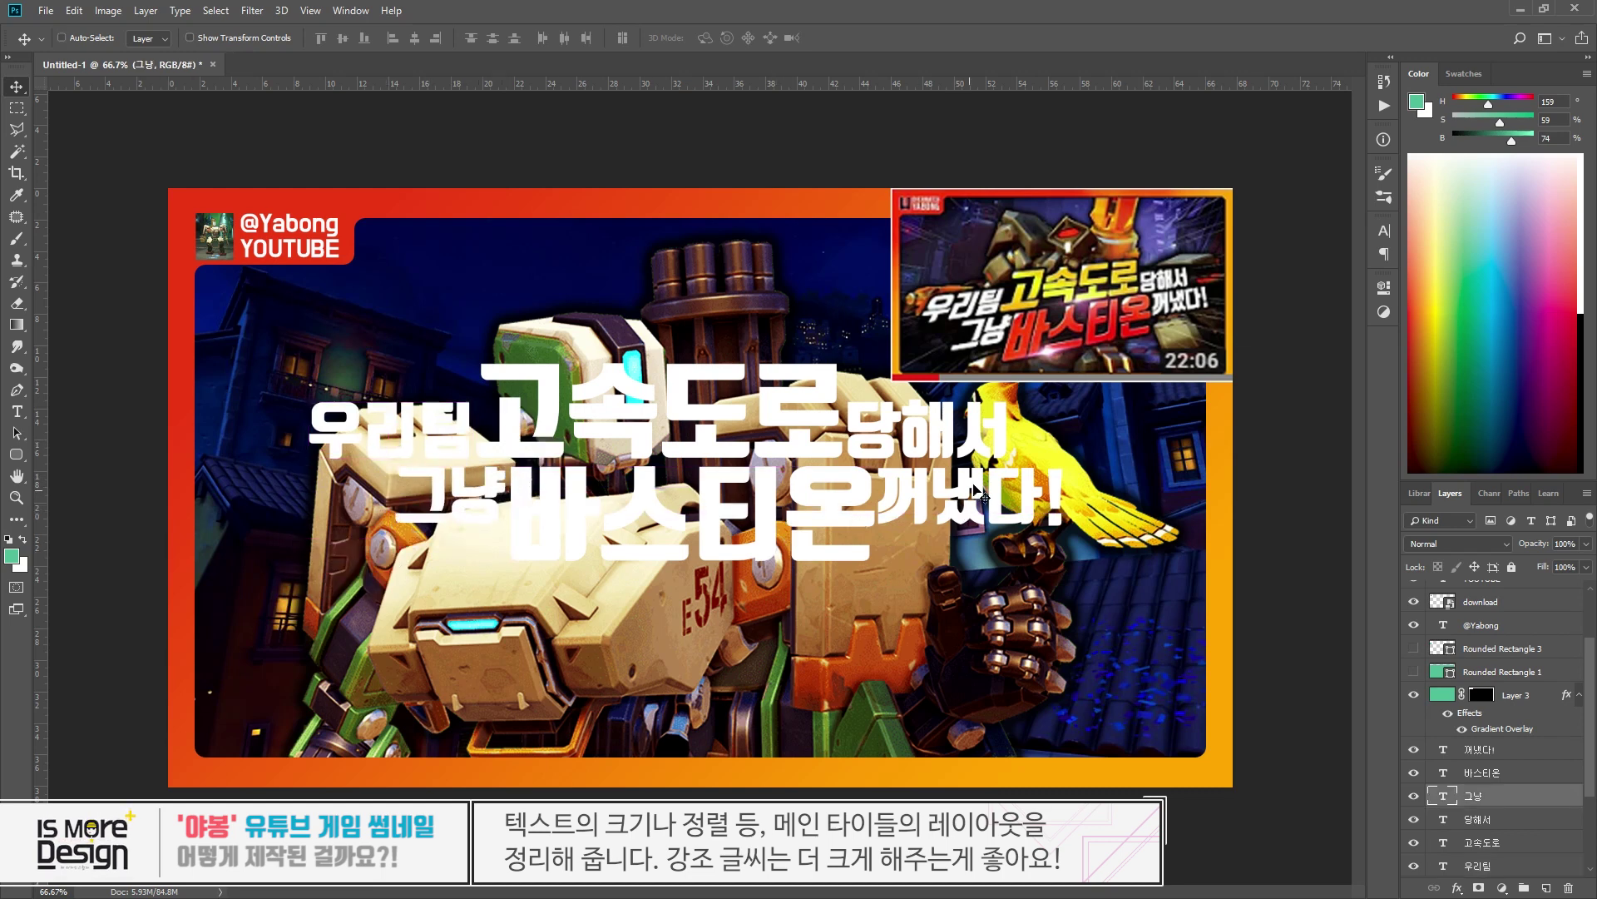
- Move all six title text layers lower on the thumbnail and set their horizontal center to 960 px
click(1498, 748)
scroll(1501, 774, down, 2)
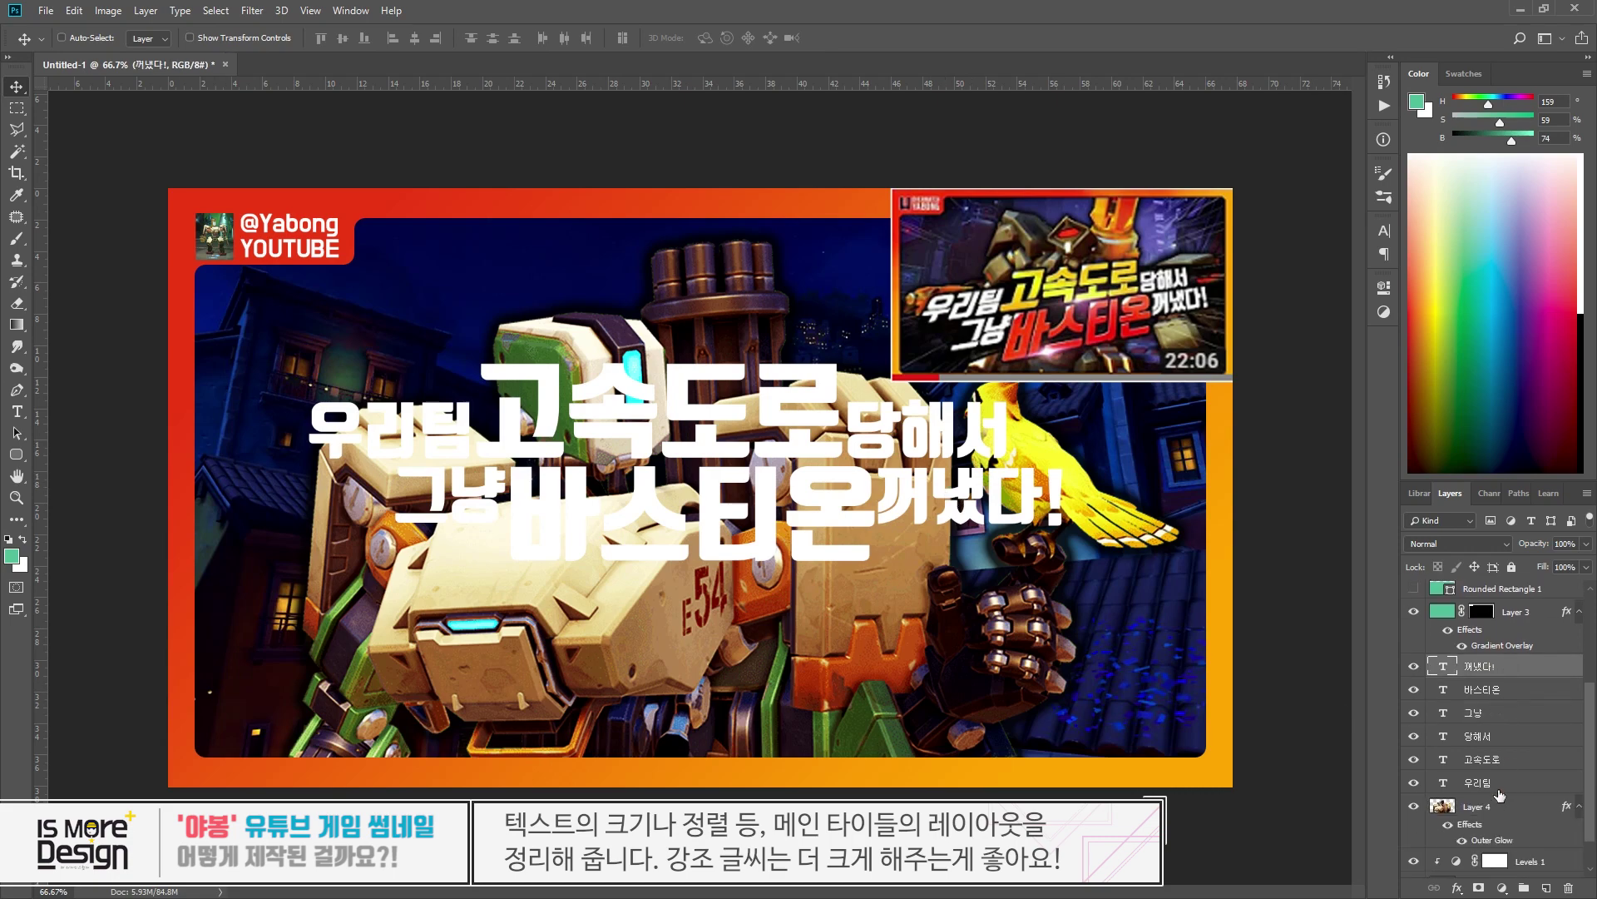
drag(1066, 603, 839, 581)
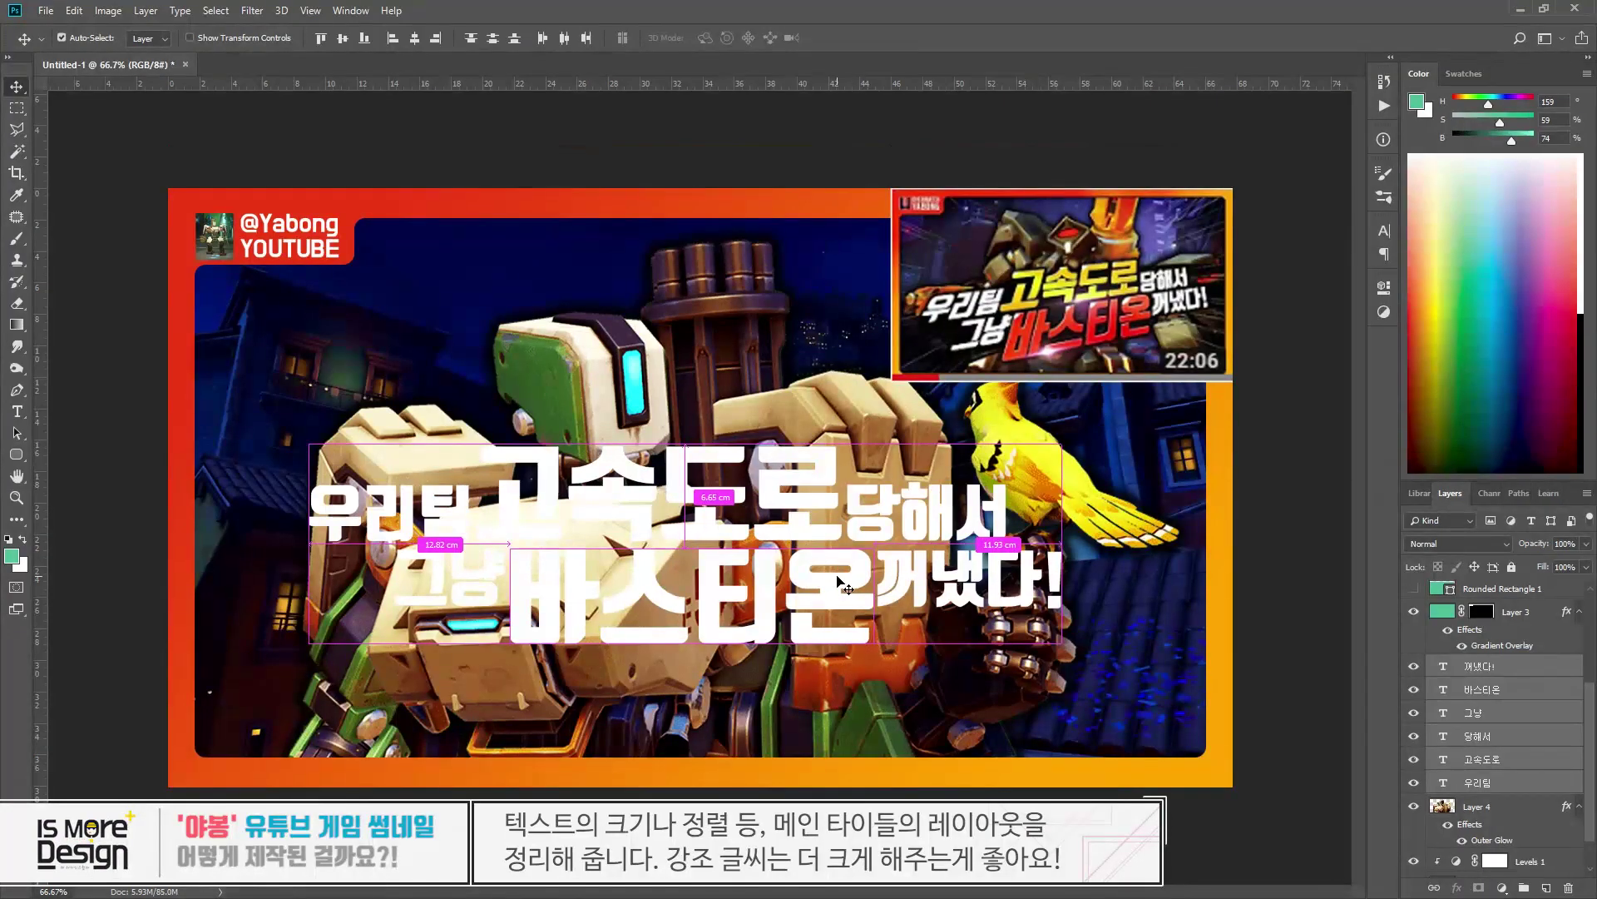
key(ctrl+t)
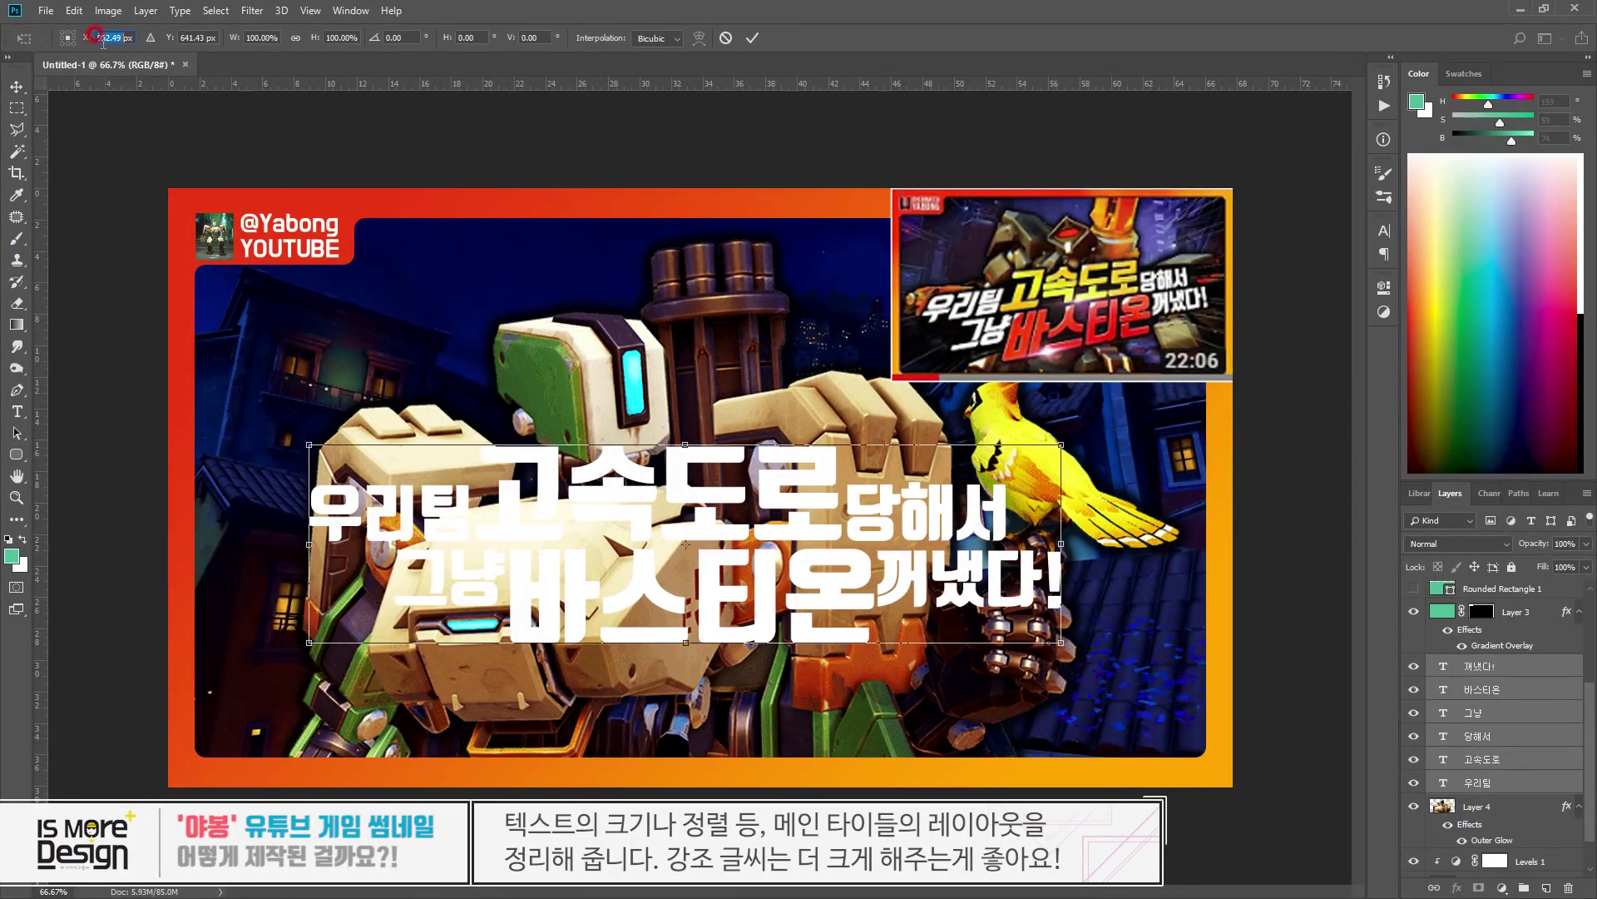
text(960)
key(Return)
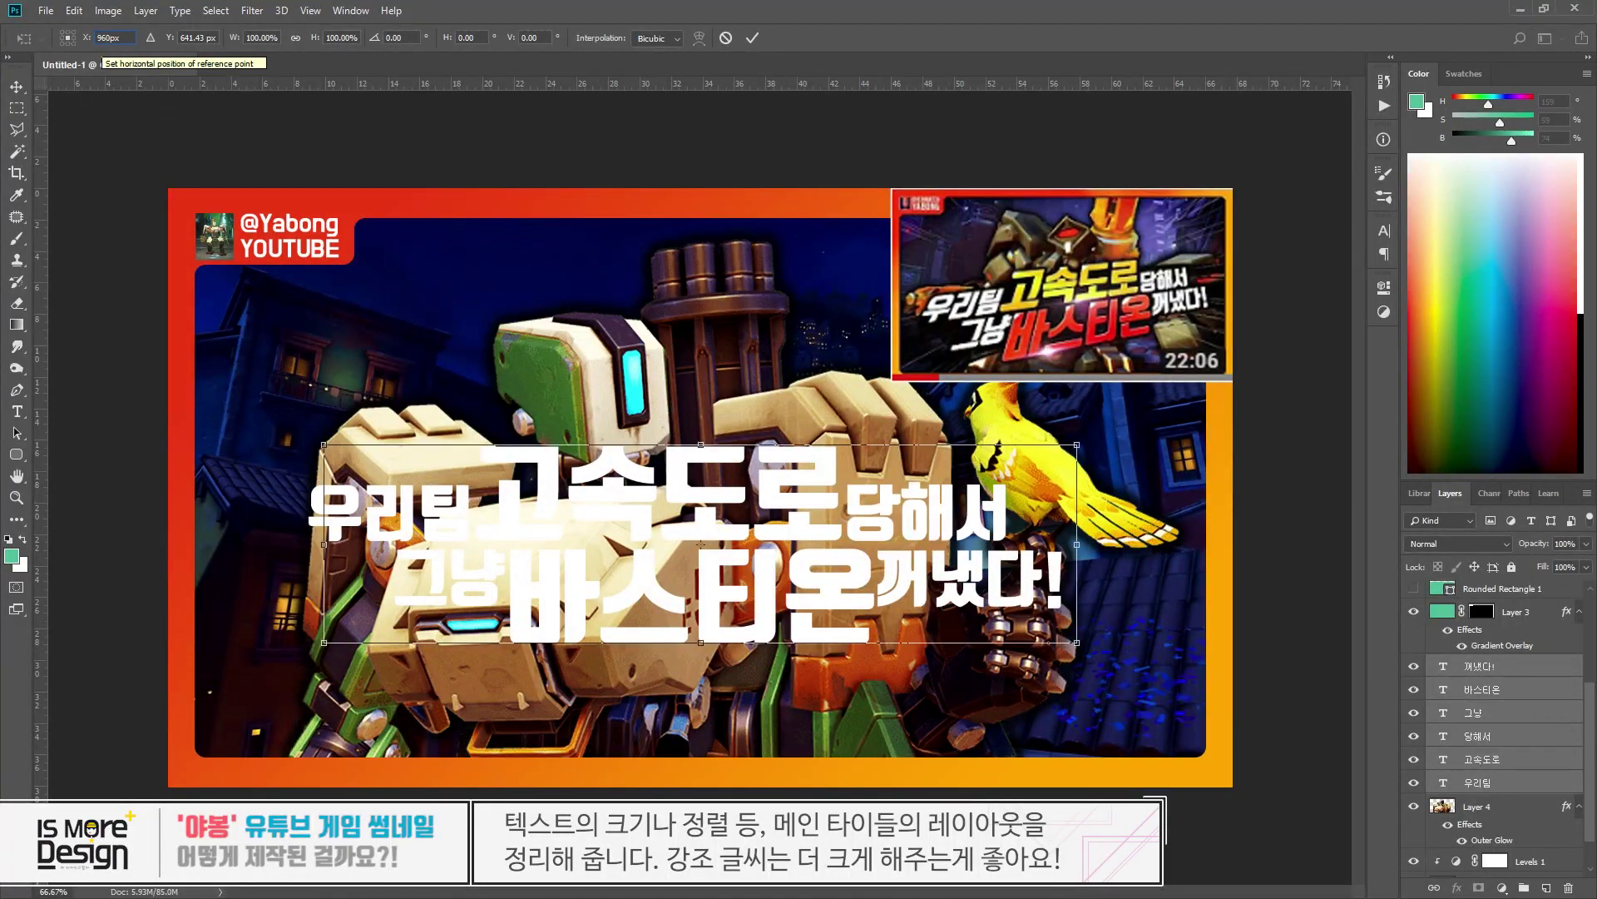
key(Return)
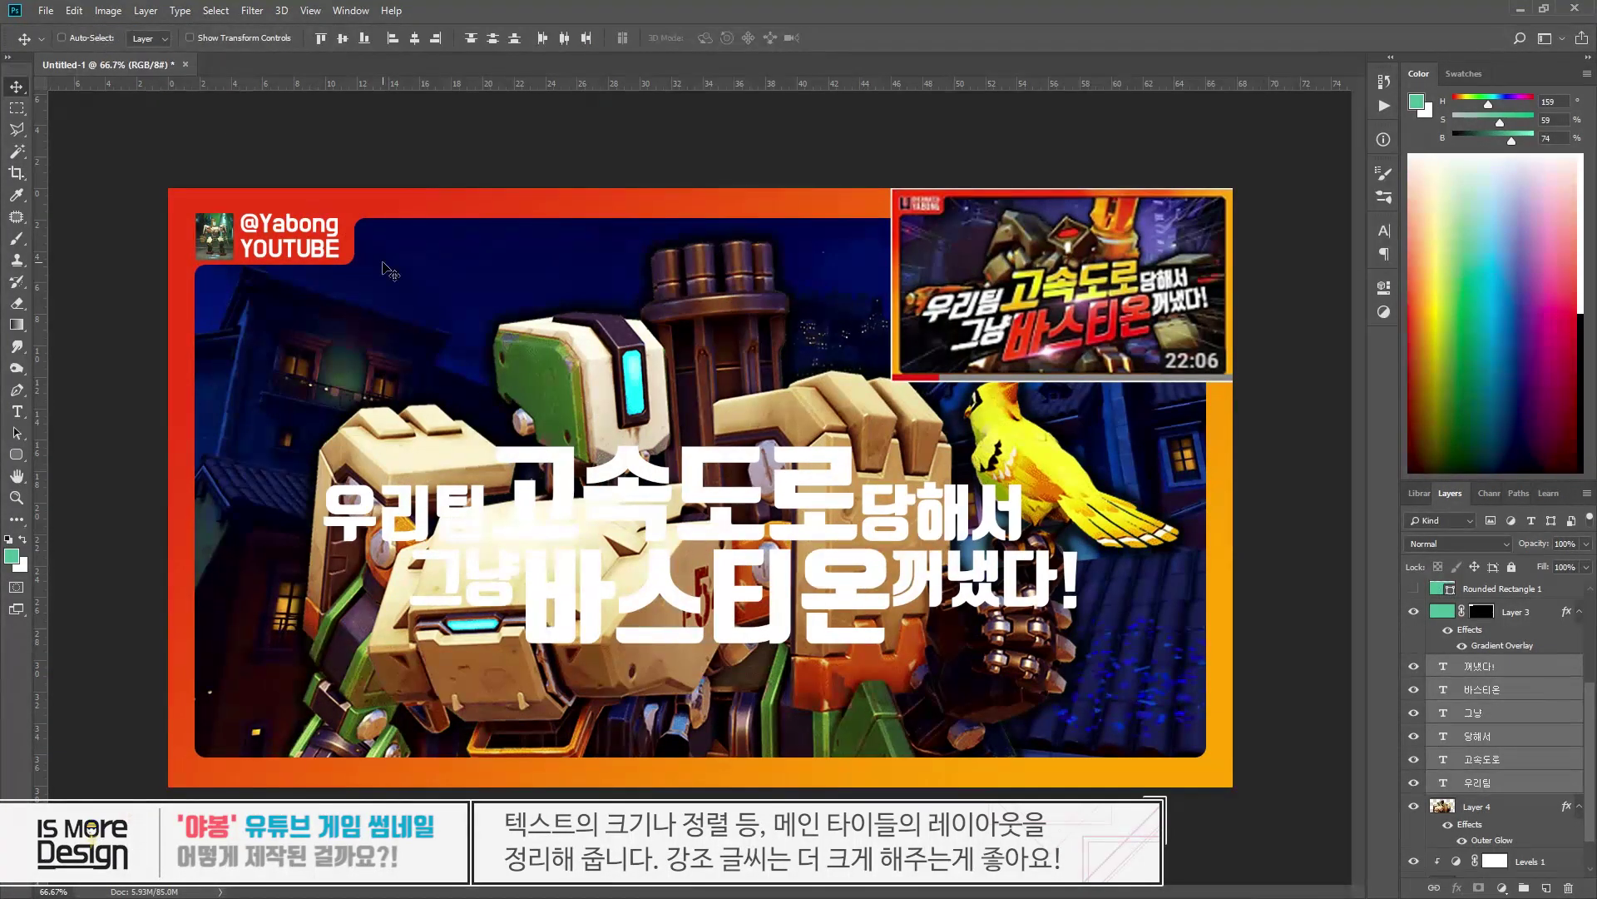
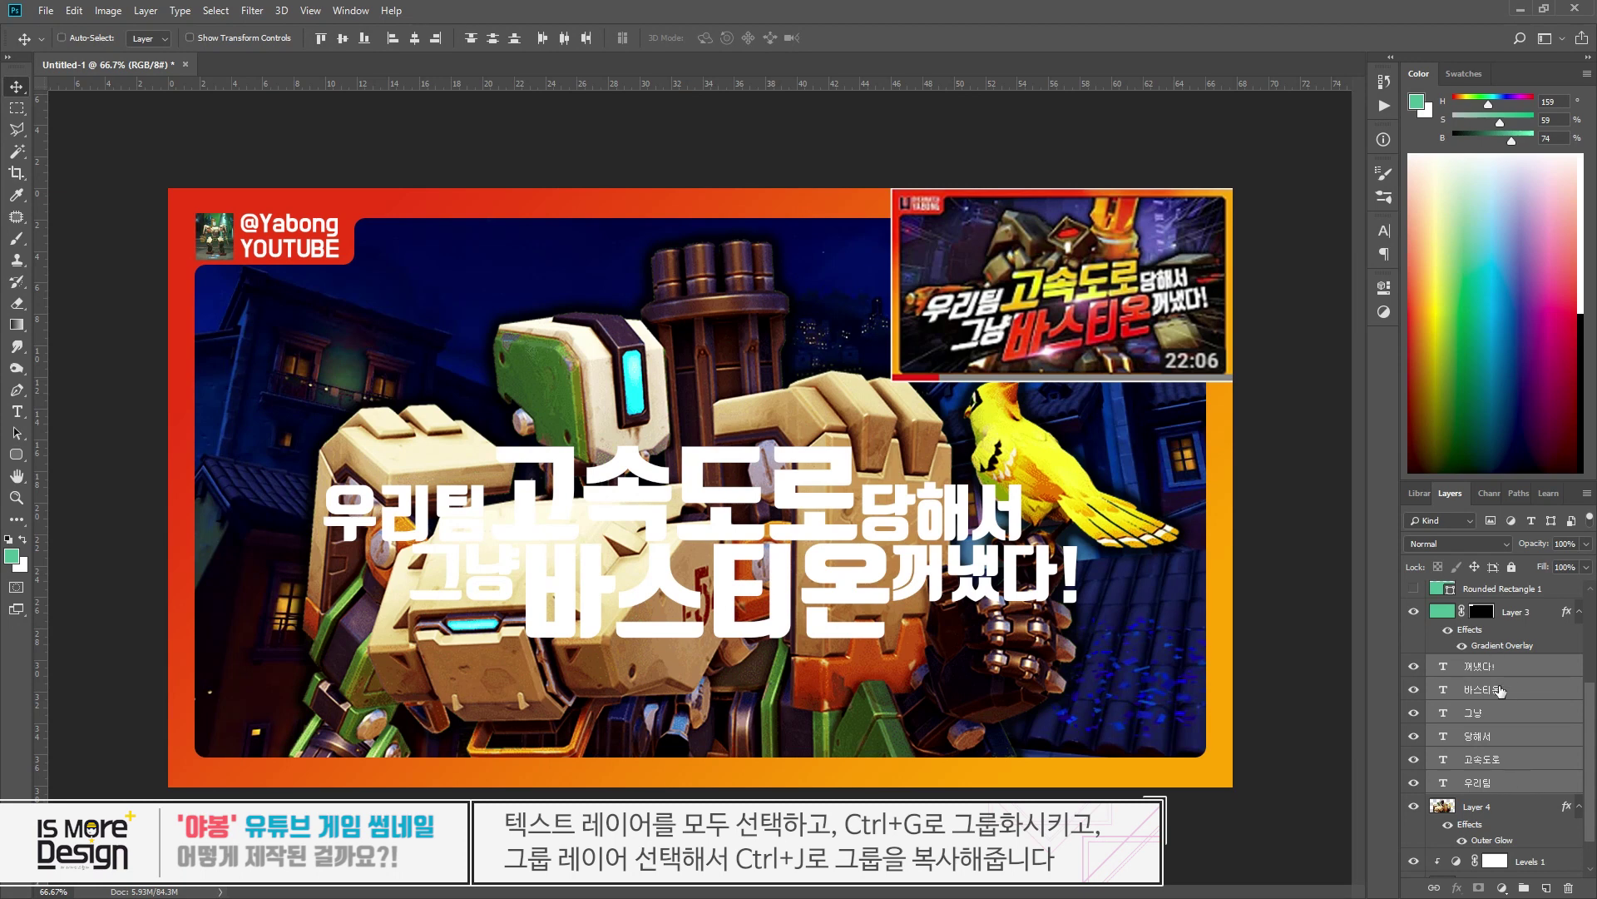
- Group the six title text layers and duplicate the group, hiding the original Group 2
key(ctrl+g)
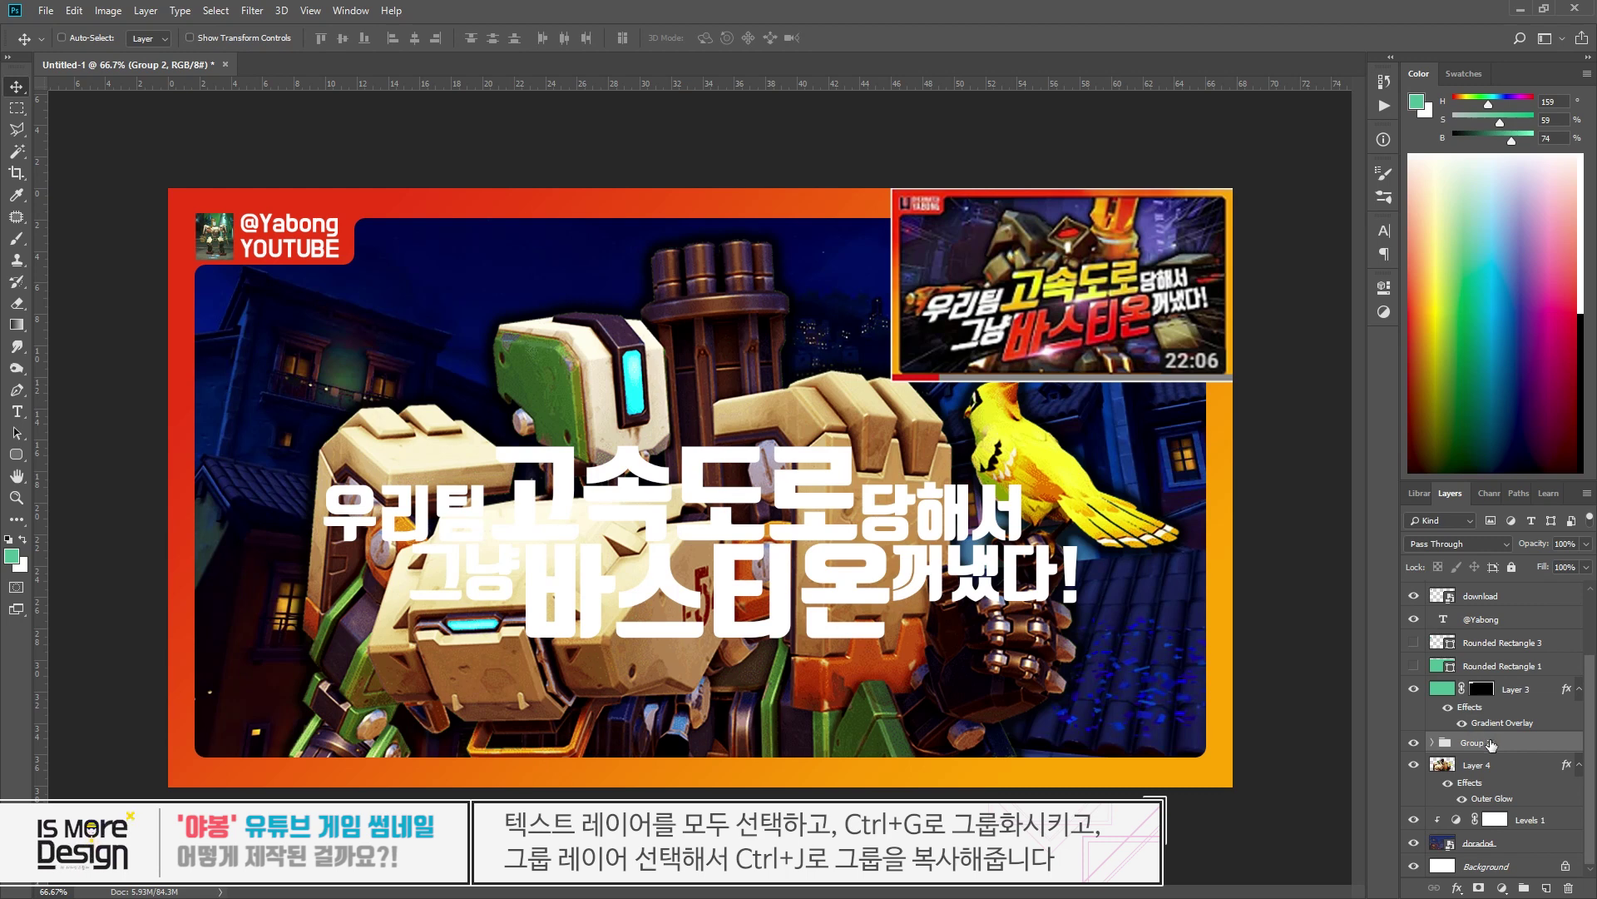
key(ctrl)
drag(1490, 751, 1547, 887)
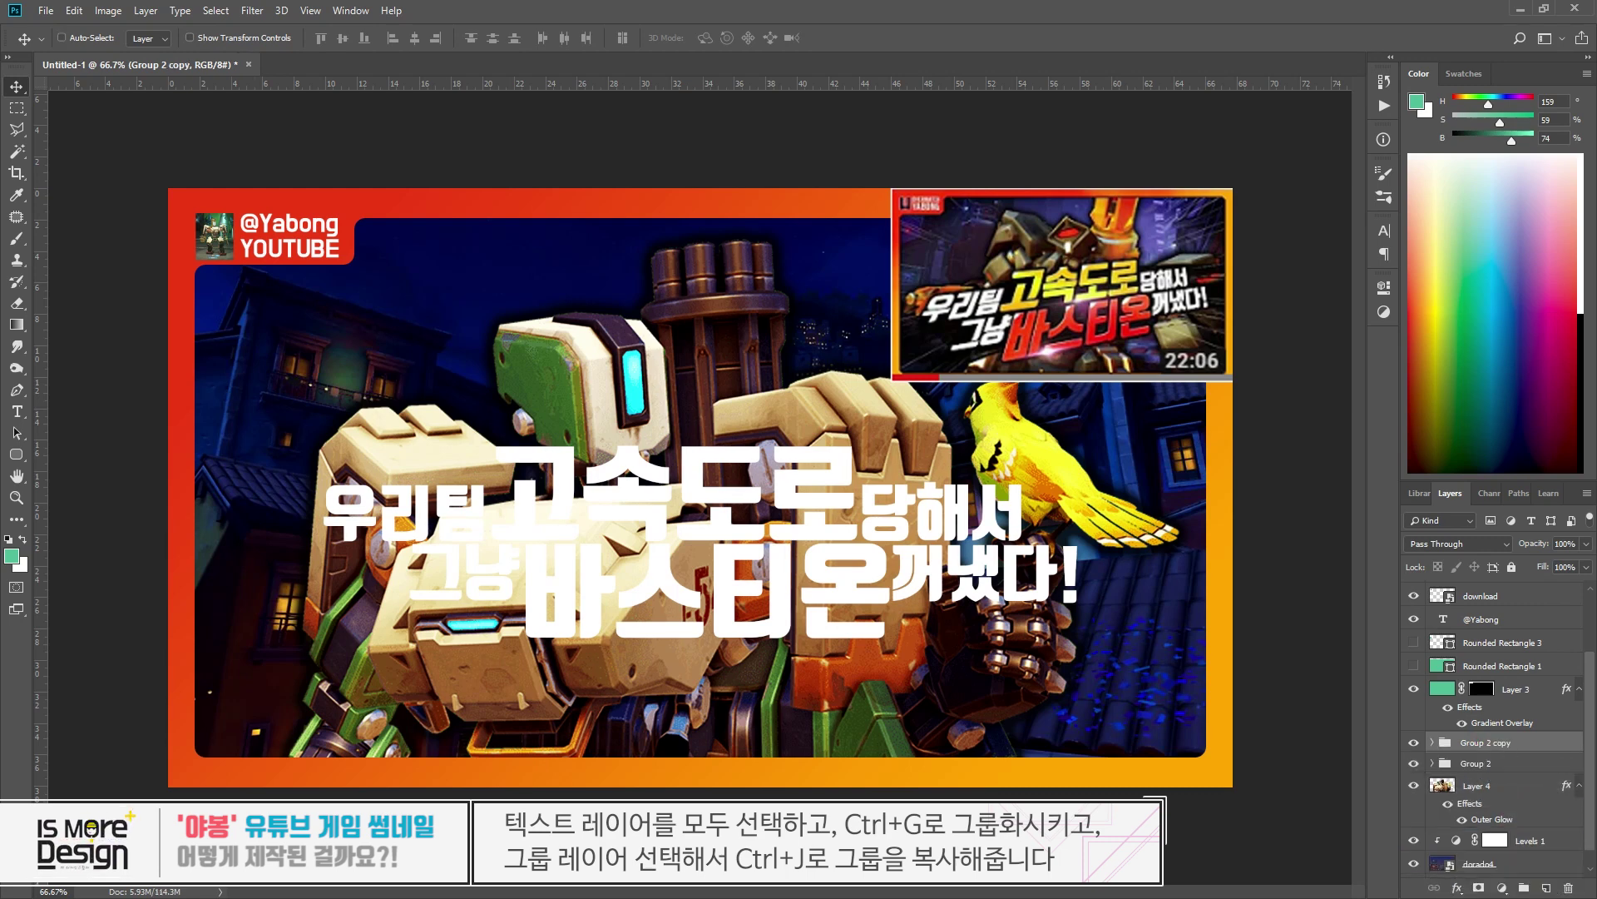
click(1479, 763)
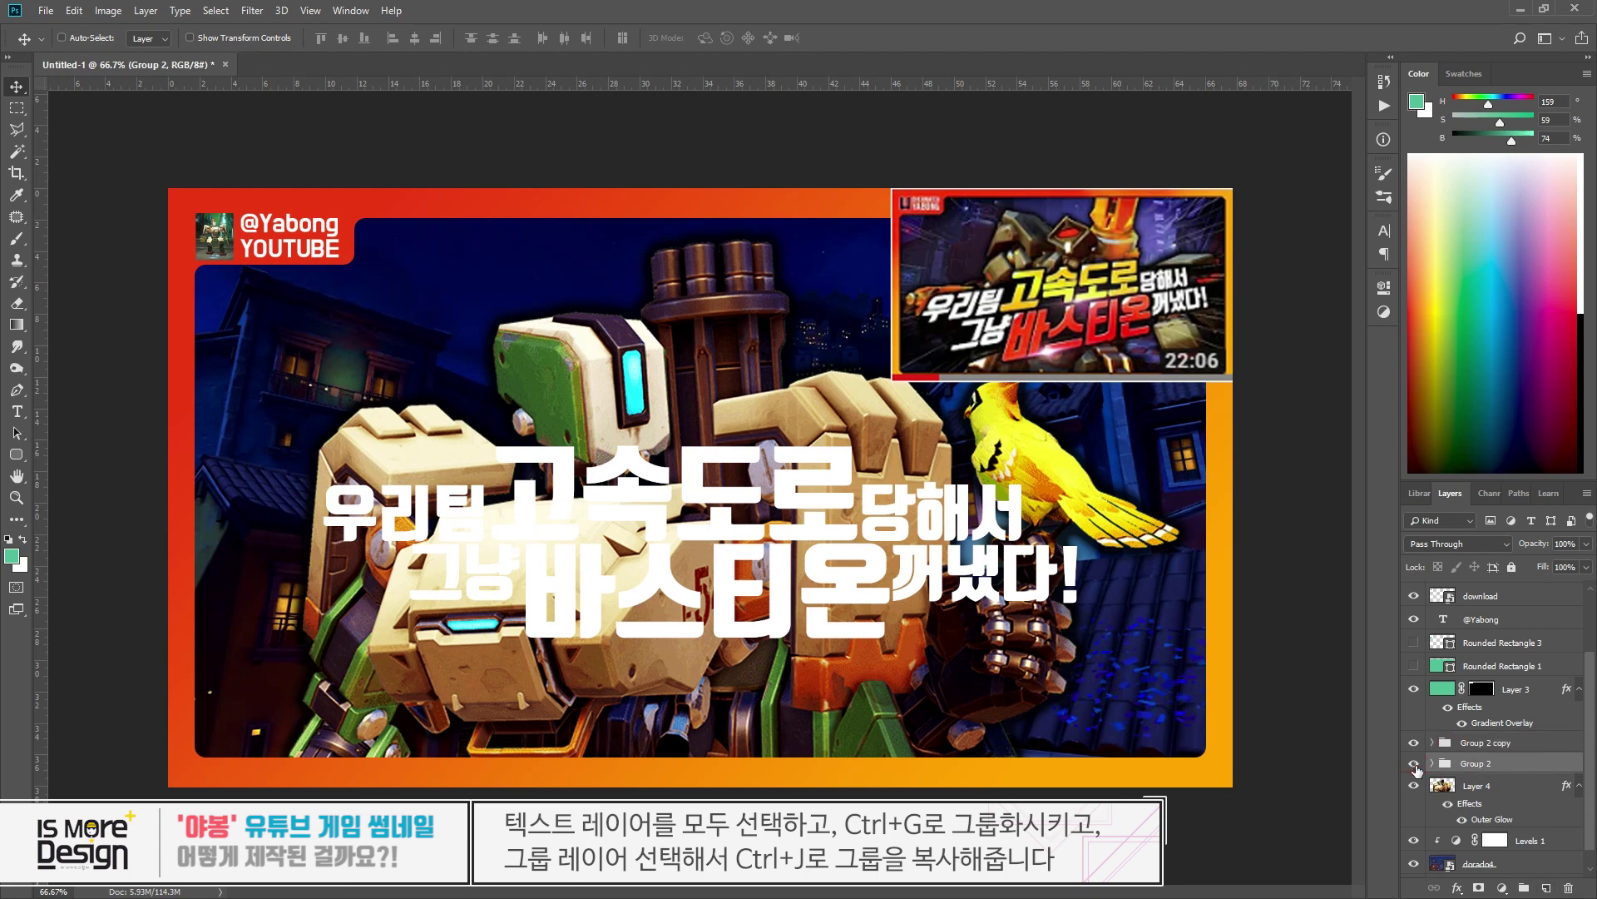
click(1480, 742)
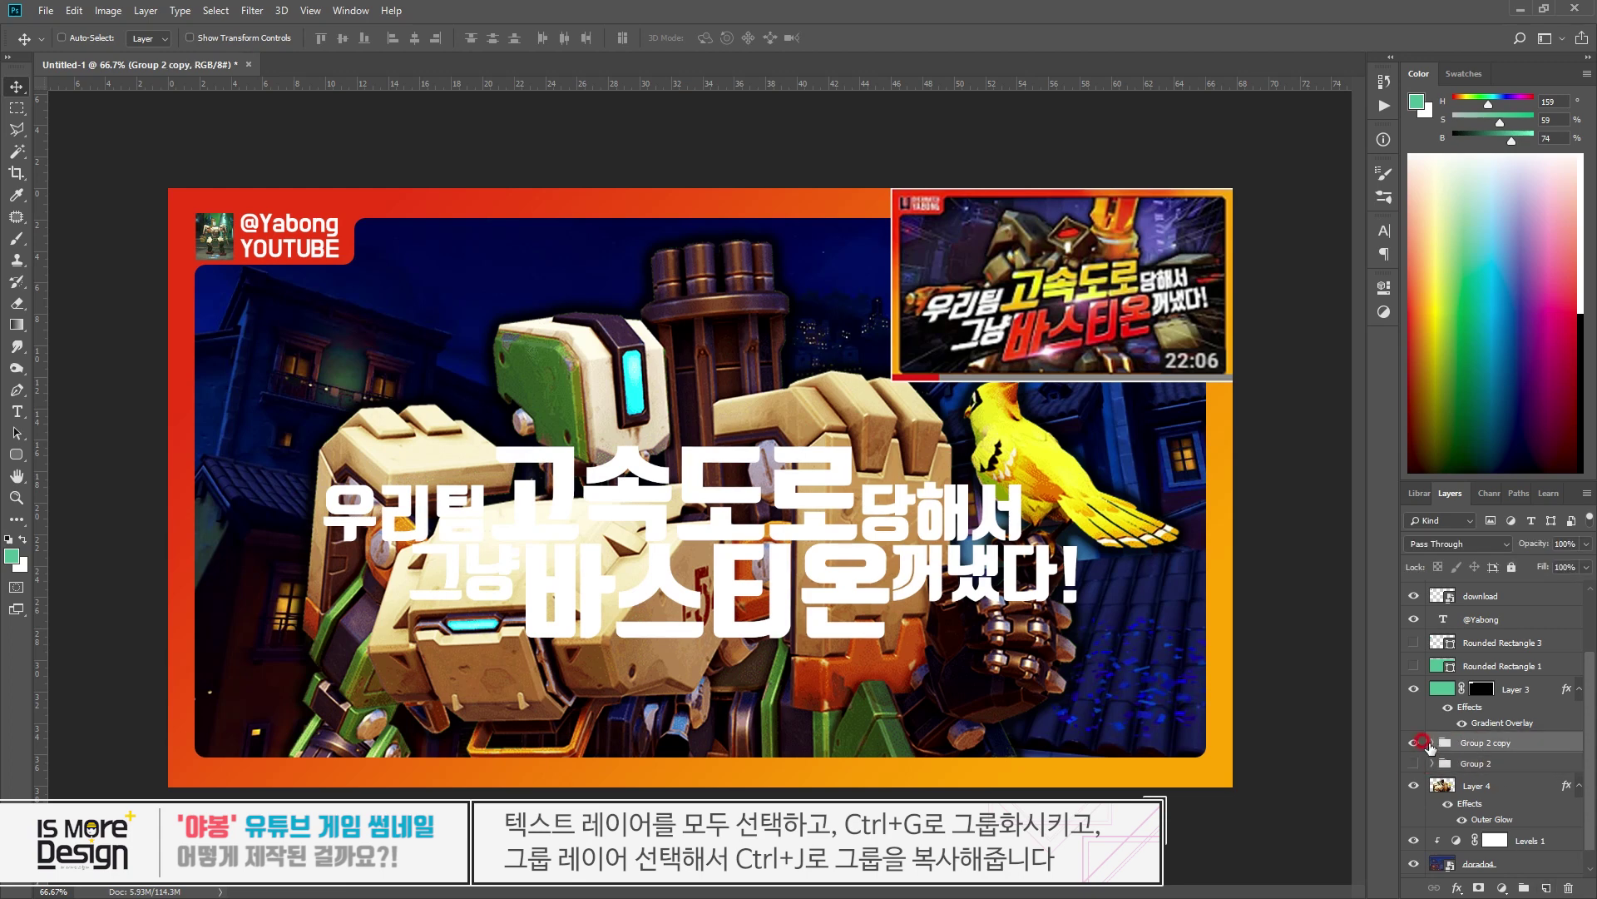
- Rasterize all six text layers inside the duplicated title group
click(1434, 742)
scroll(1481, 749, down, 3)
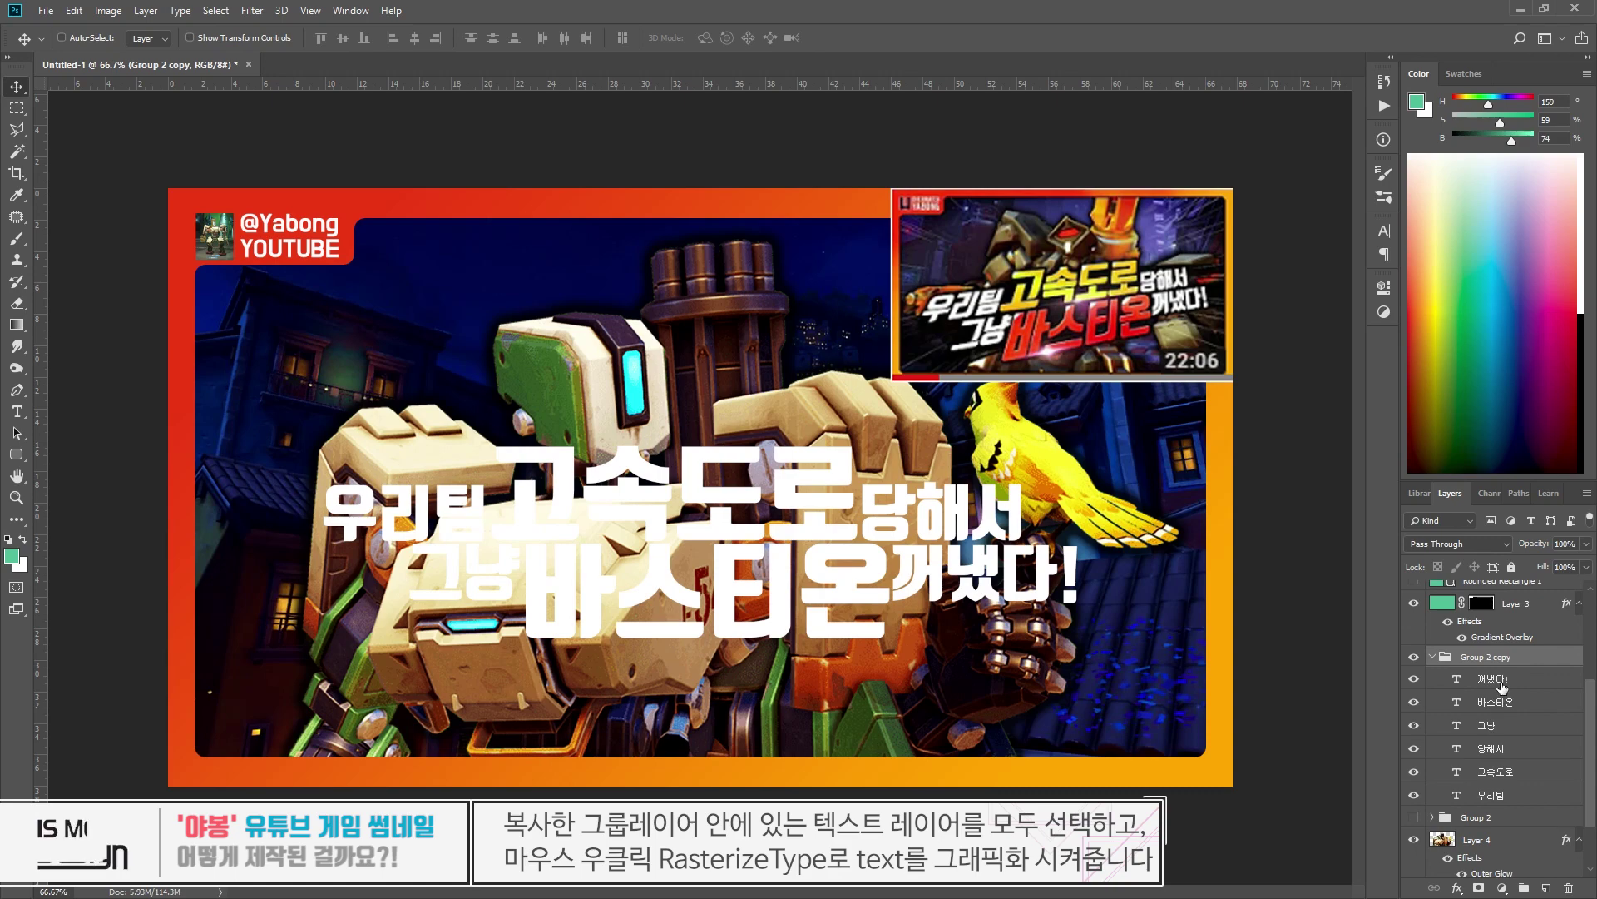
key(alt+bracketleft)
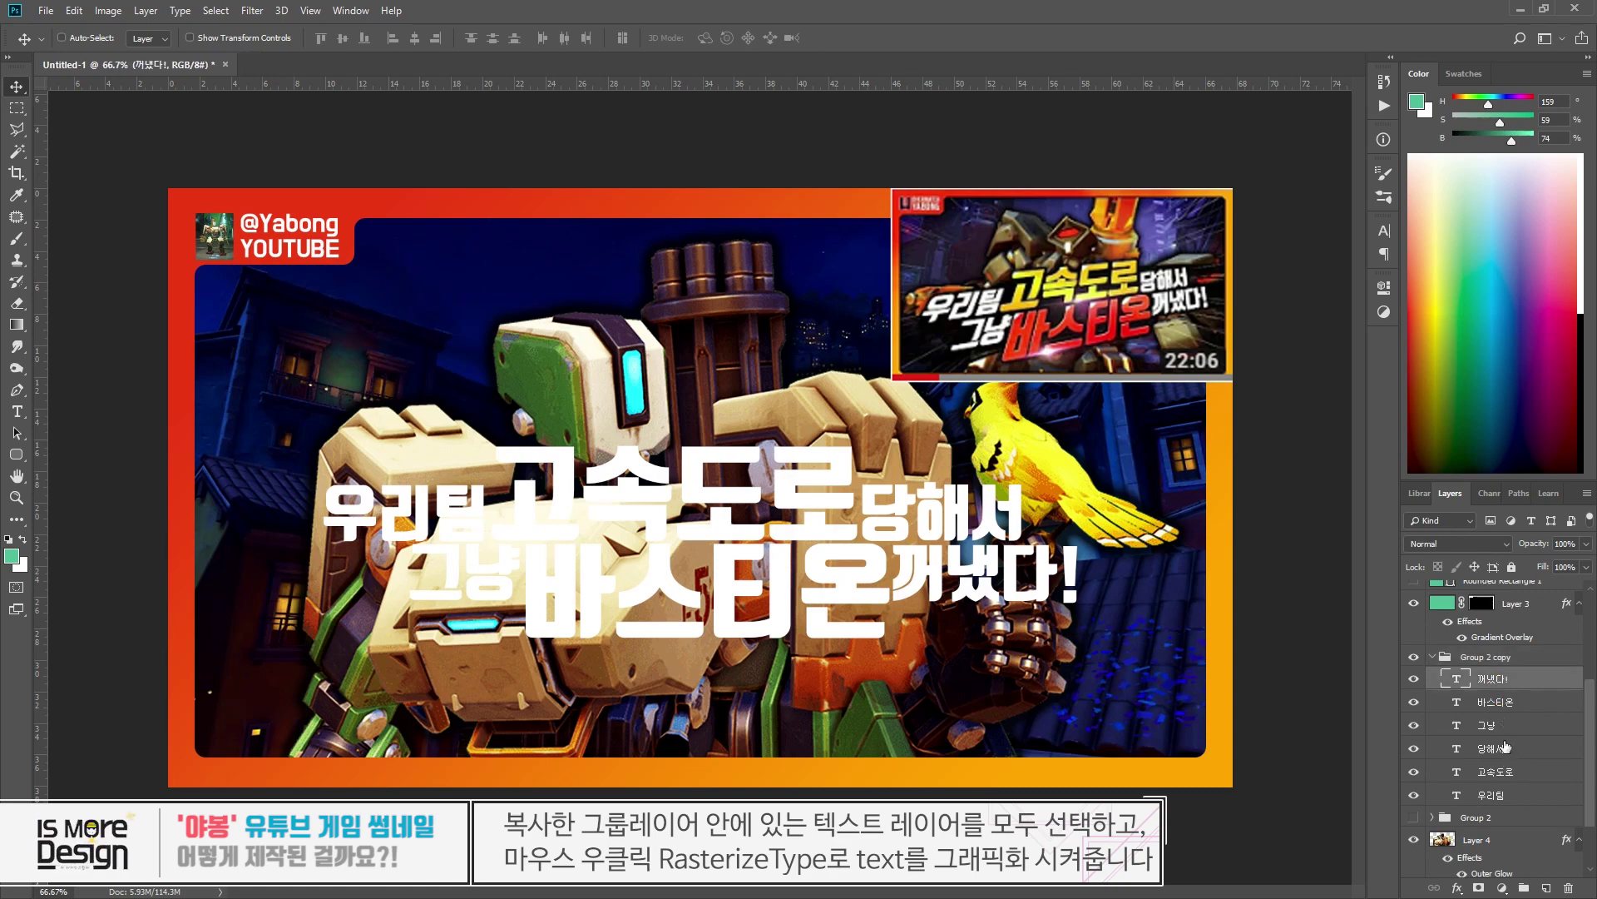
shift+click(1497, 797)
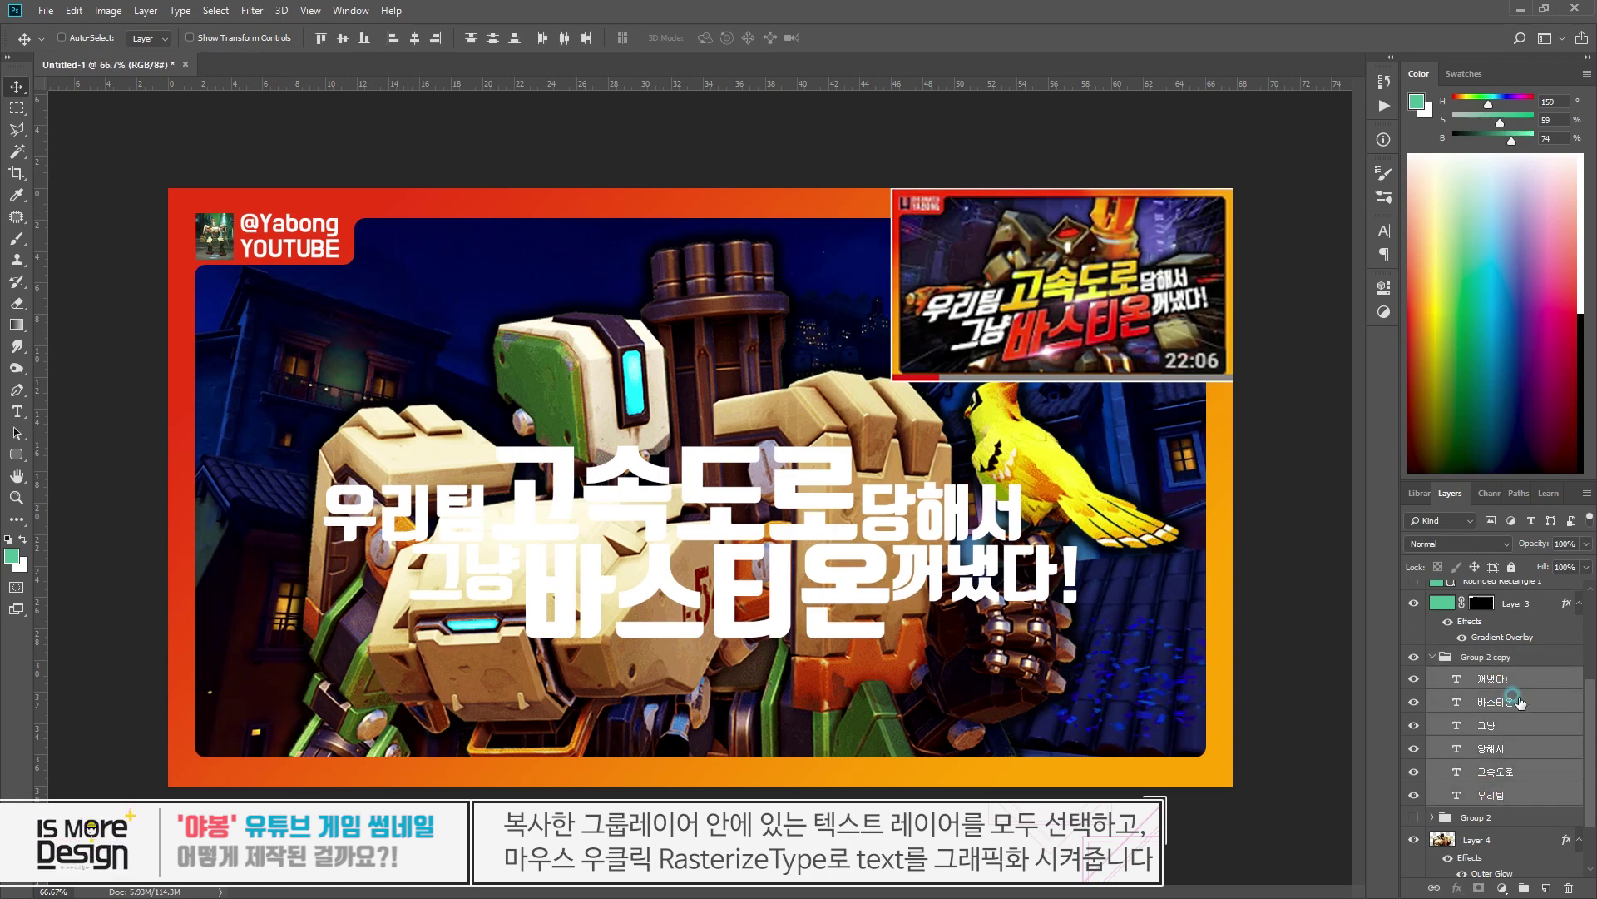
right_click(1522, 699)
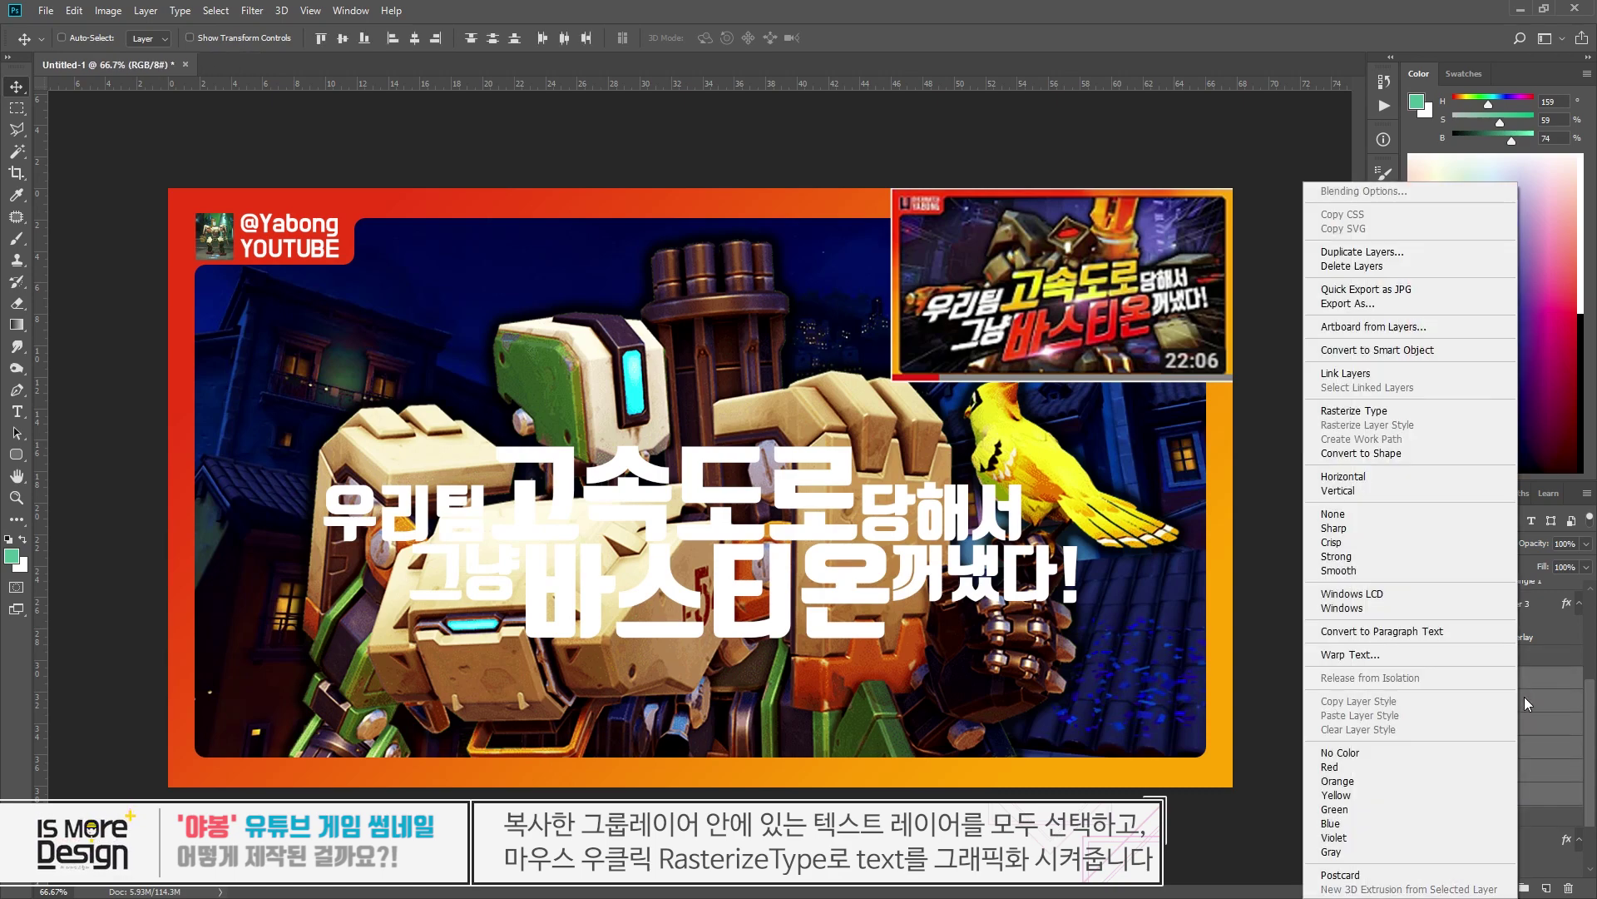
click(1357, 414)
- Distort the six rasterized title layers into a larger slanted perspective rising to the right, about -9.7° rotation and -30.8° horizontal skew
click(1485, 679)
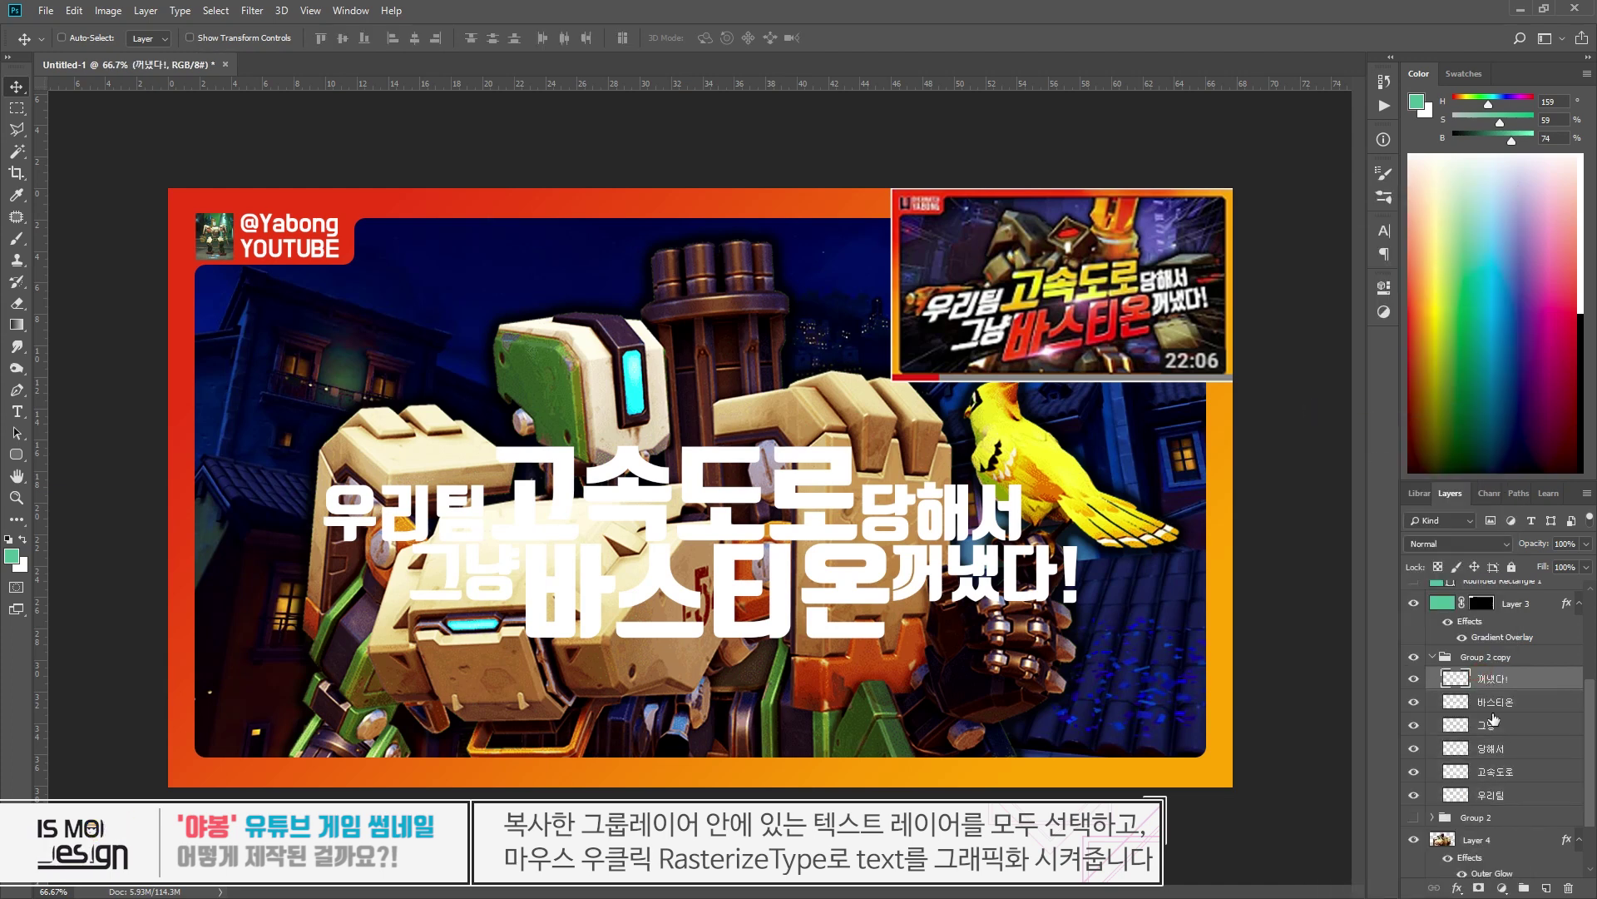
shift+click(1501, 800)
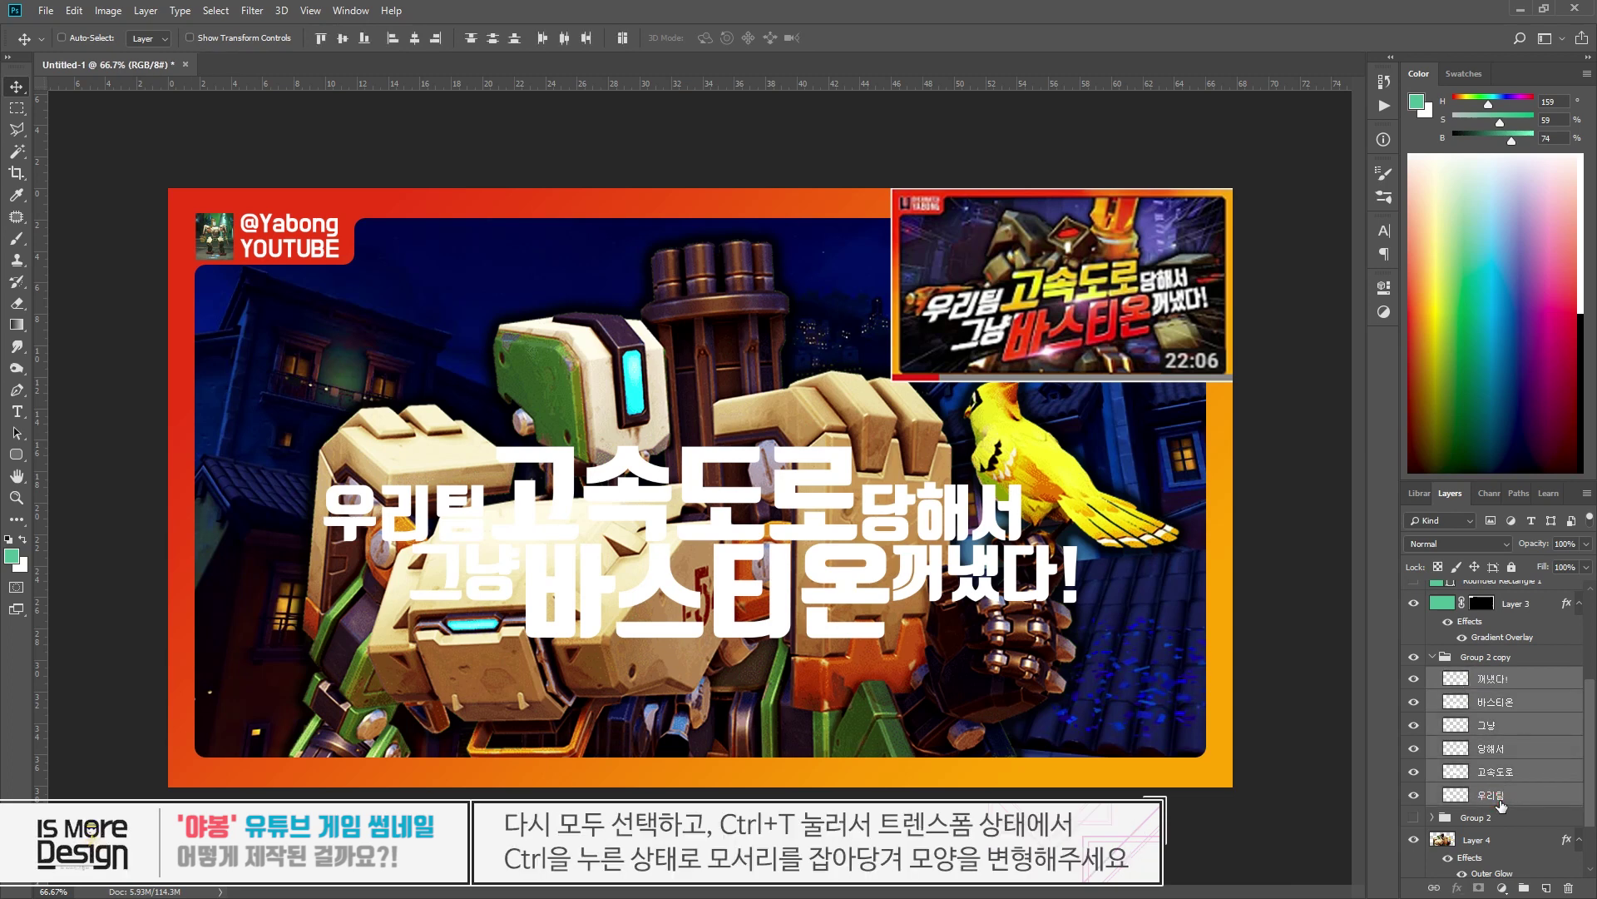
key(ctrl+t)
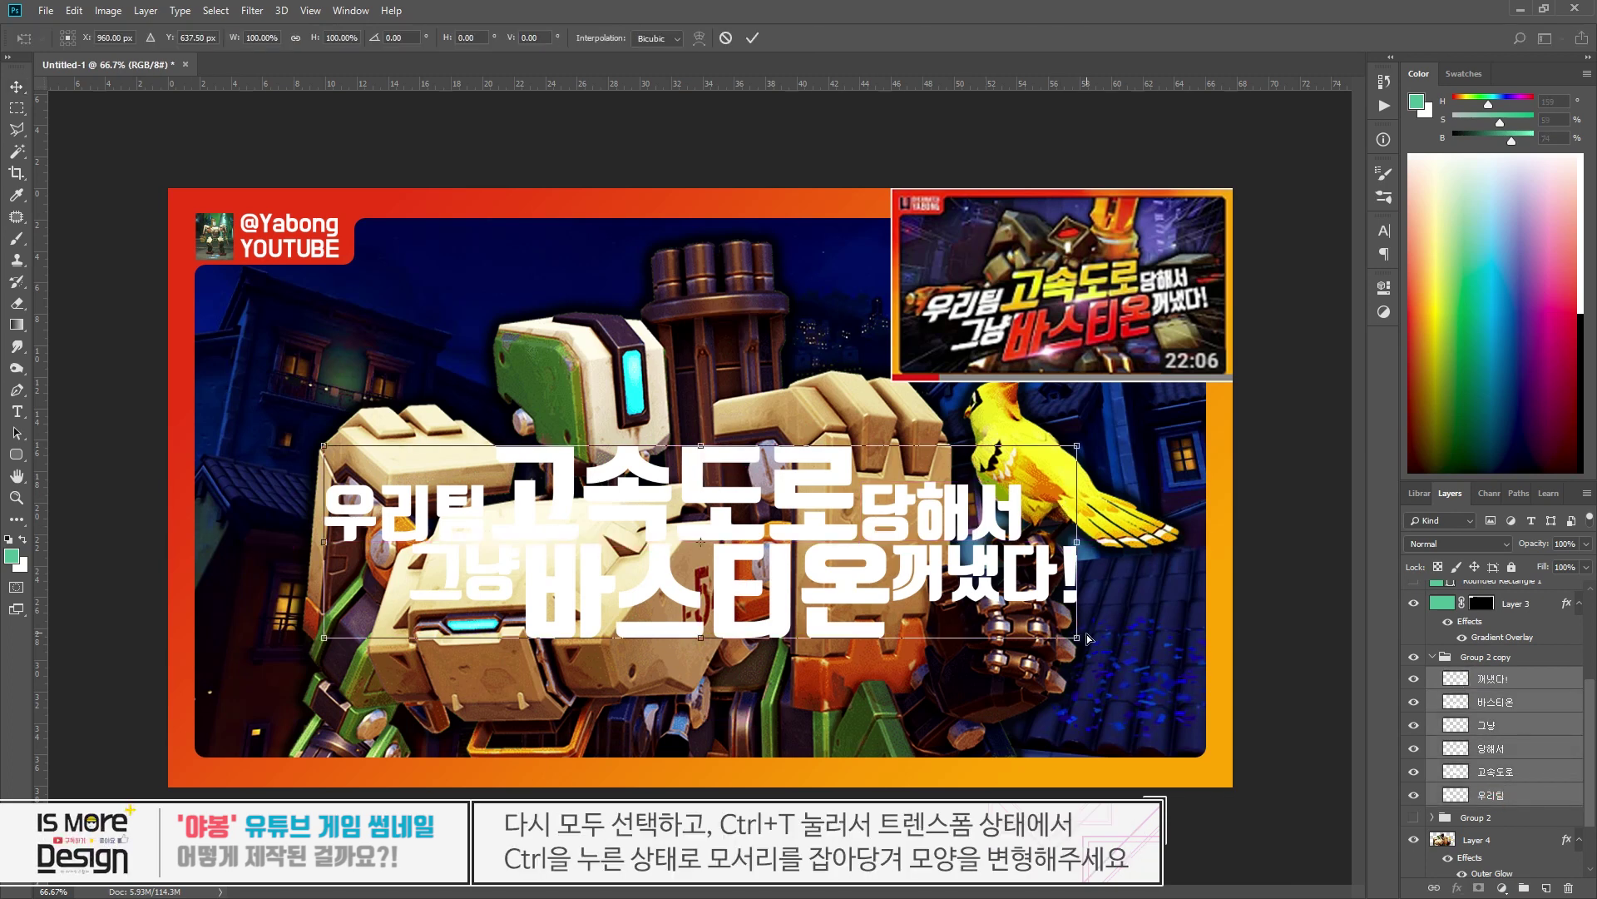
drag(1079, 639, 1077, 600)
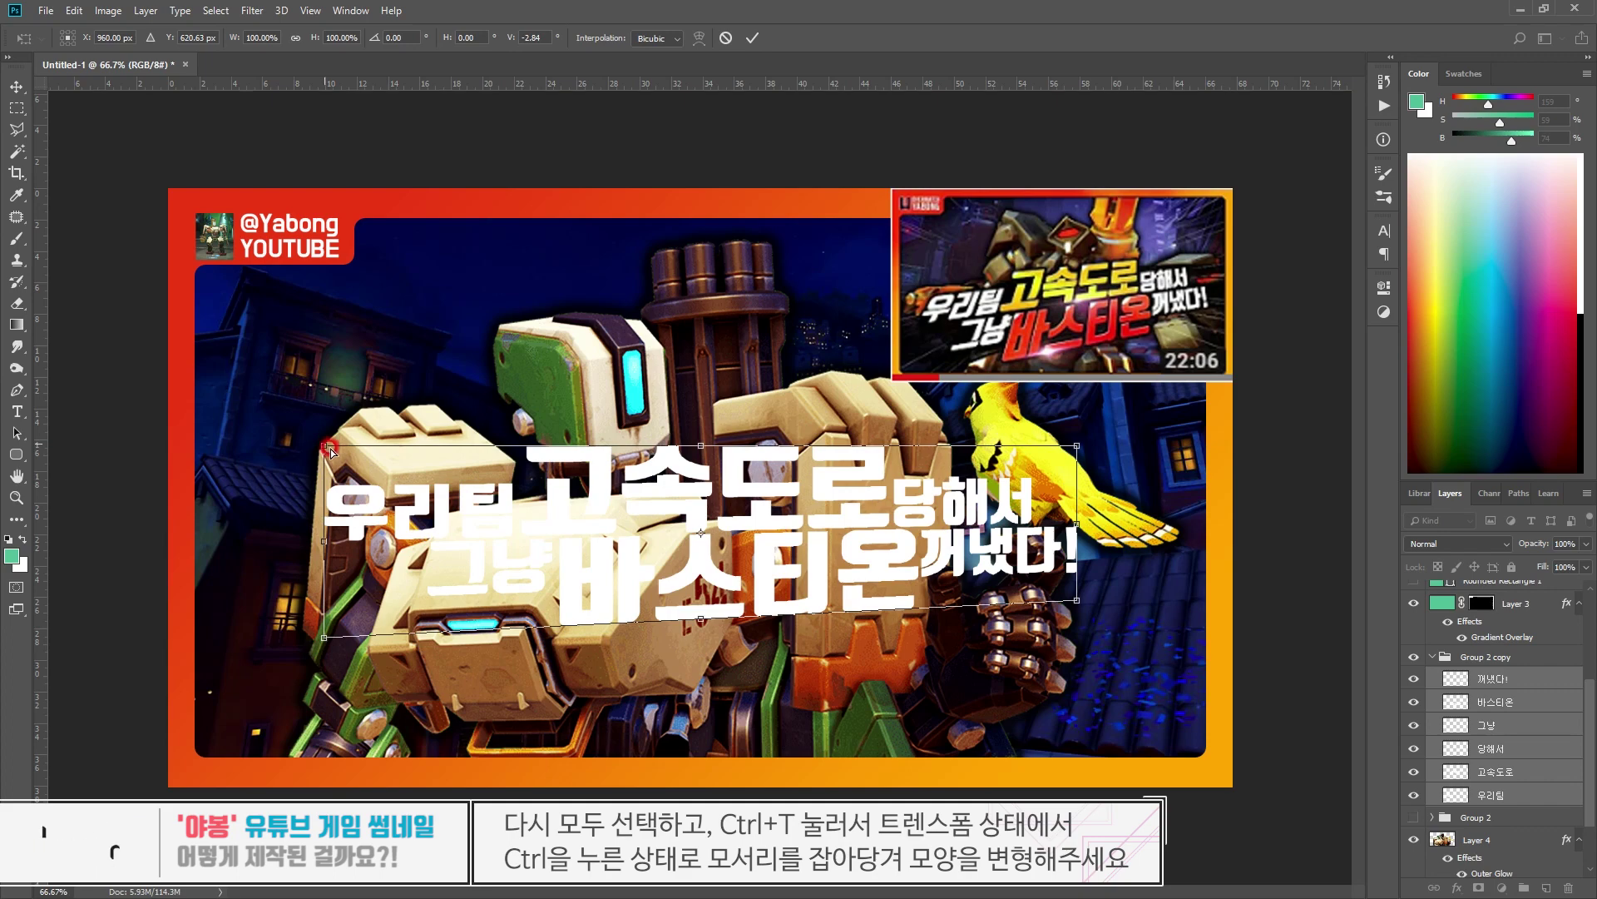
drag(325, 448, 361, 476)
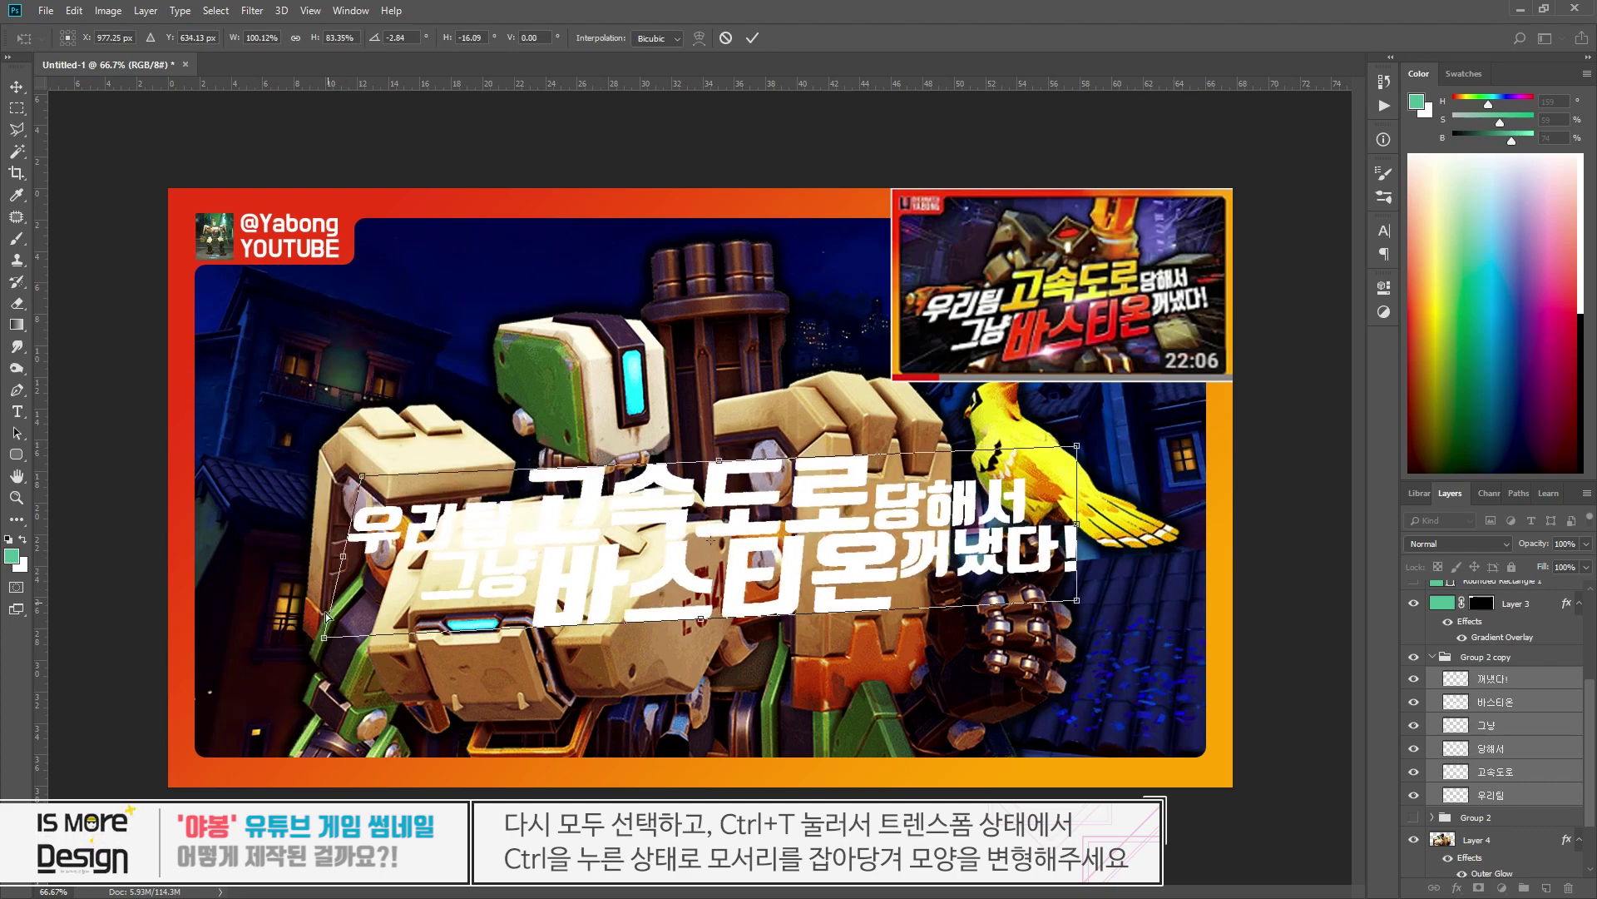
drag(325, 645, 234, 743)
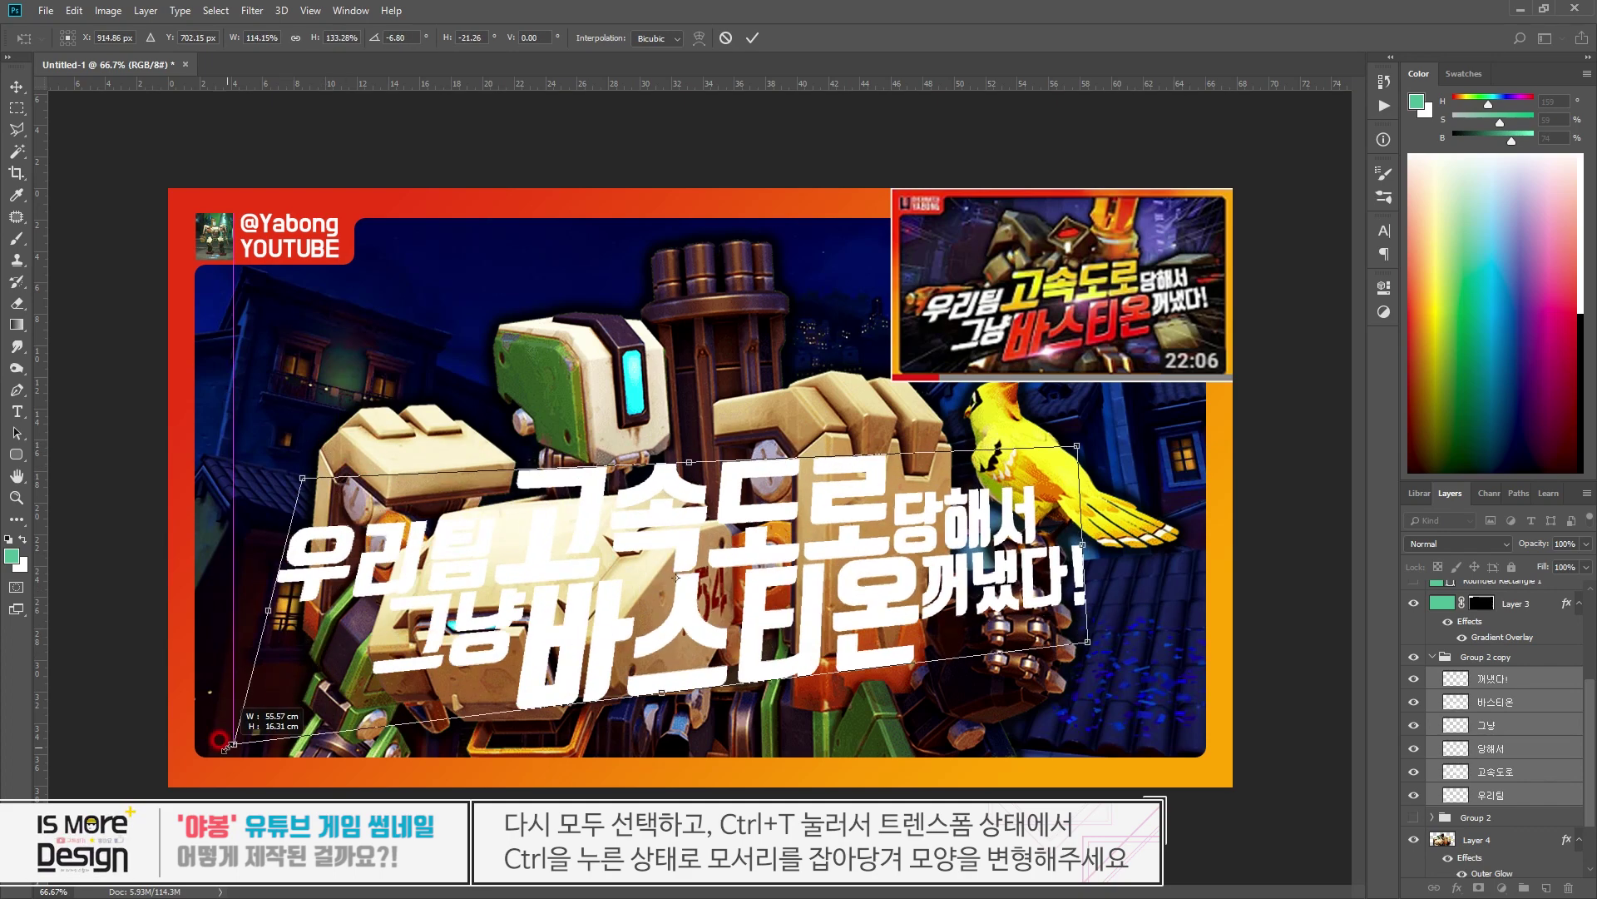
drag(1077, 601, 1123, 617)
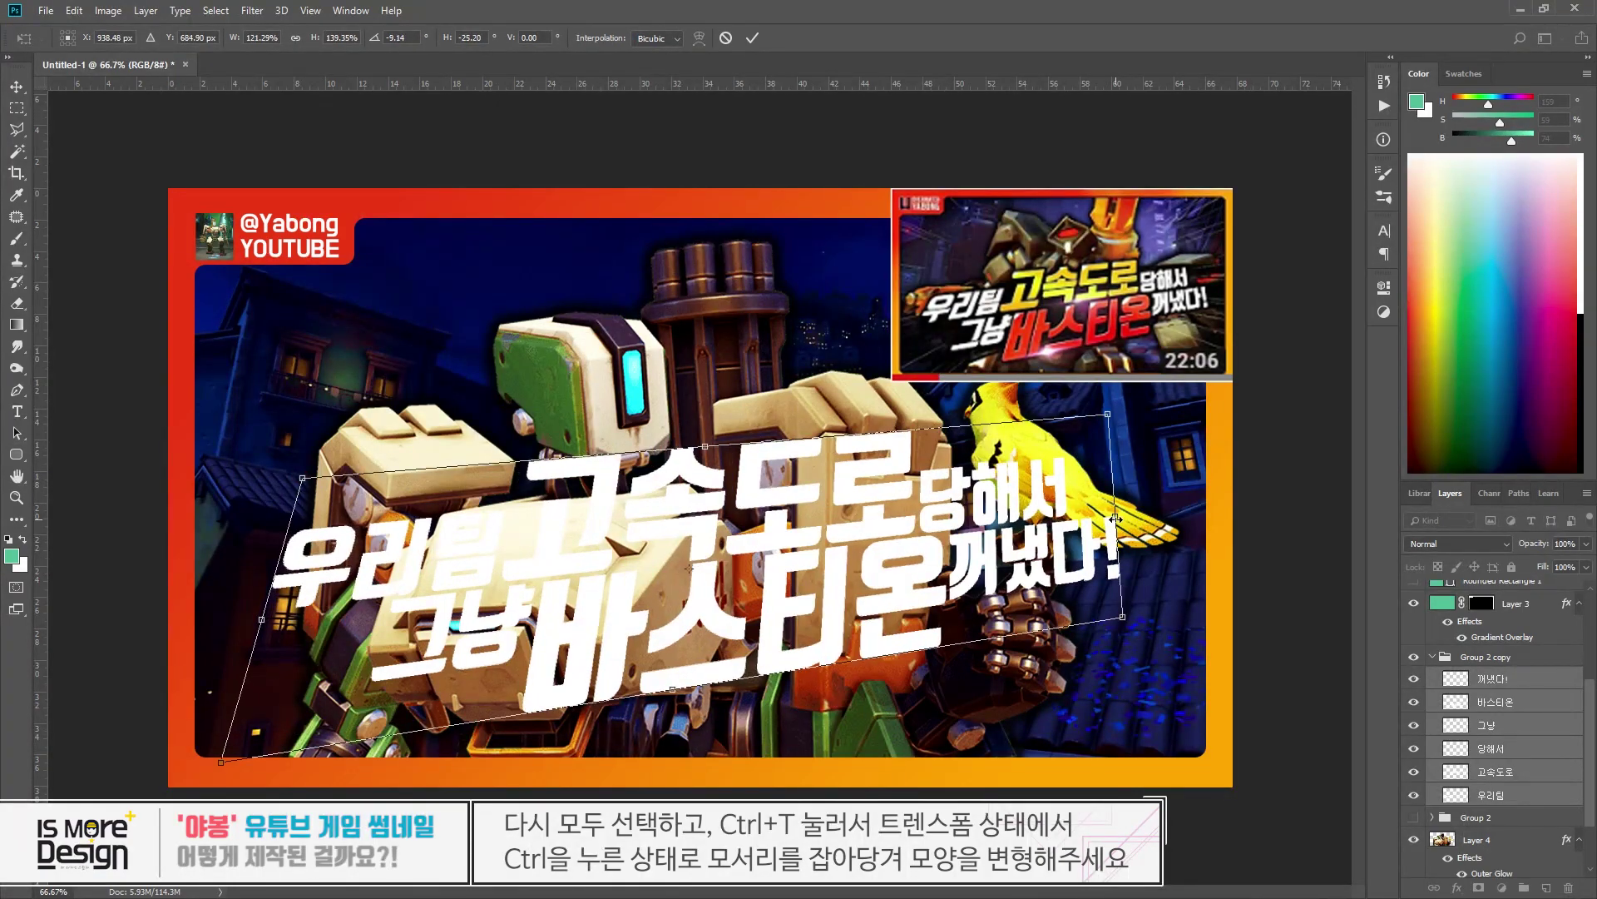
drag(1115, 518, 1121, 409)
drag(704, 434, 727, 429)
drag(1145, 604, 1143, 600)
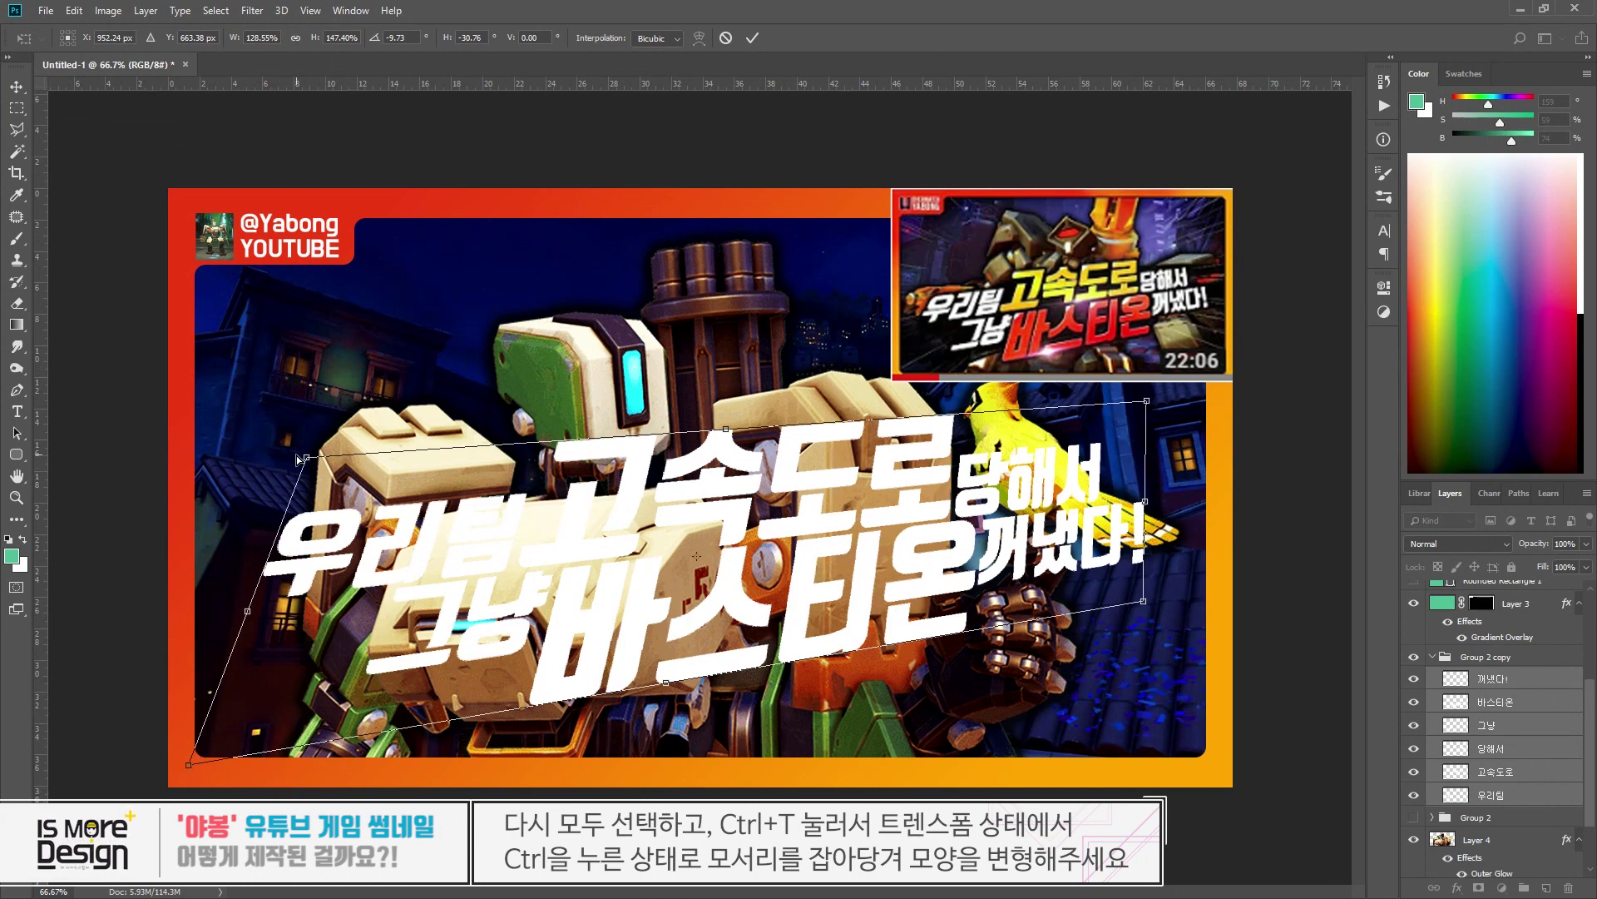
key(Return)
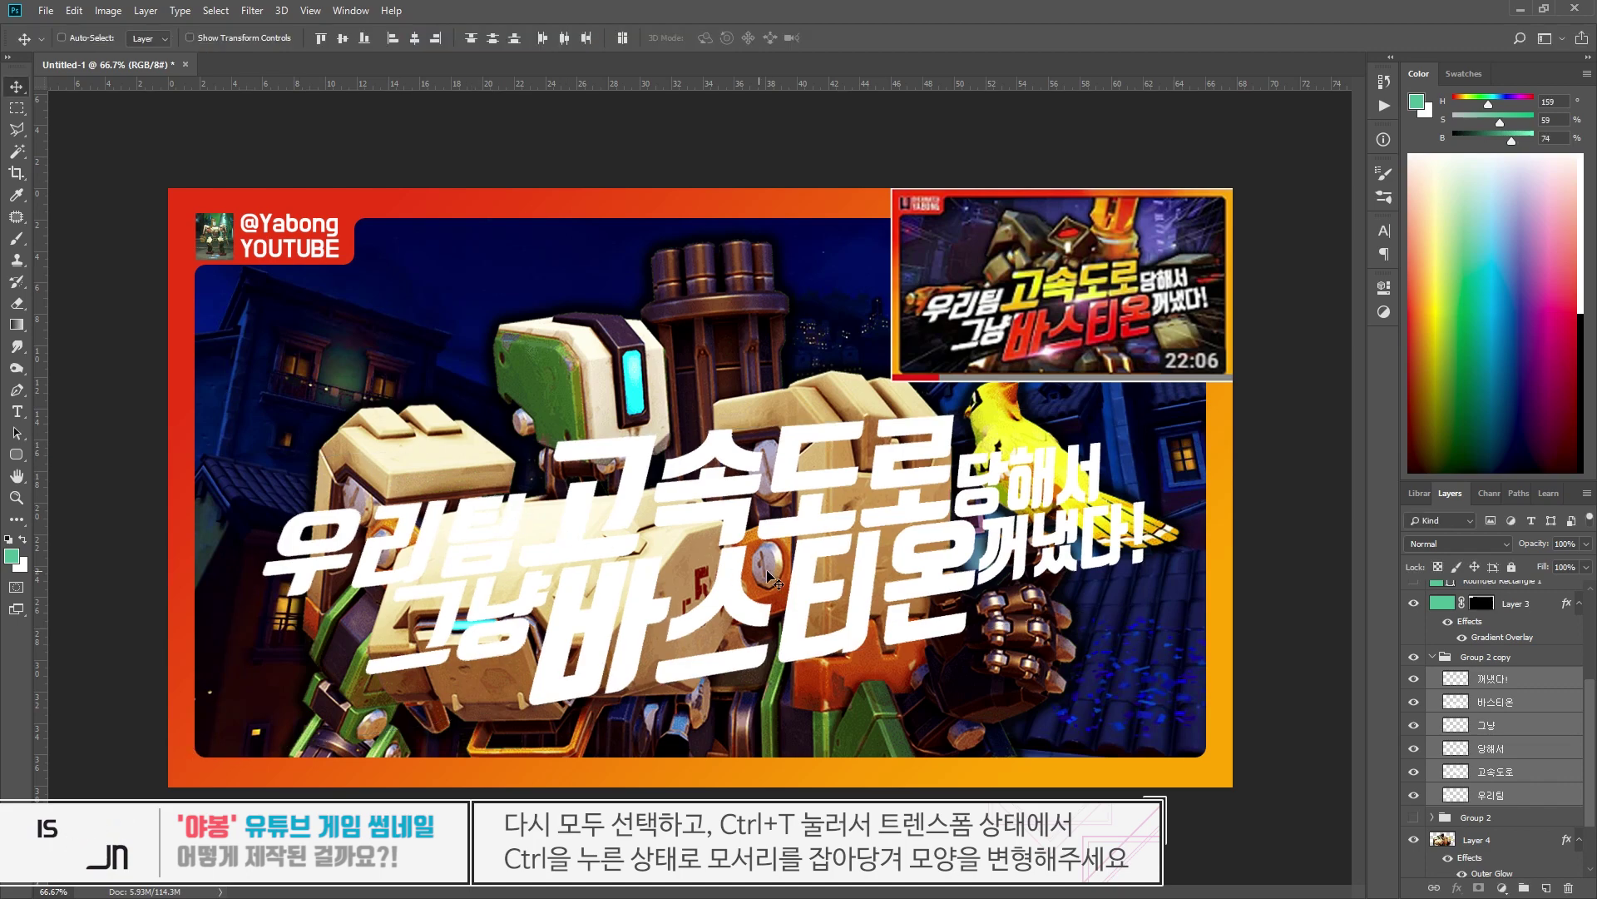
mouse_move(796, 580)
mouse_down()
mouse_move(746, 580)
mouse_move(796, 580)
mouse_up()
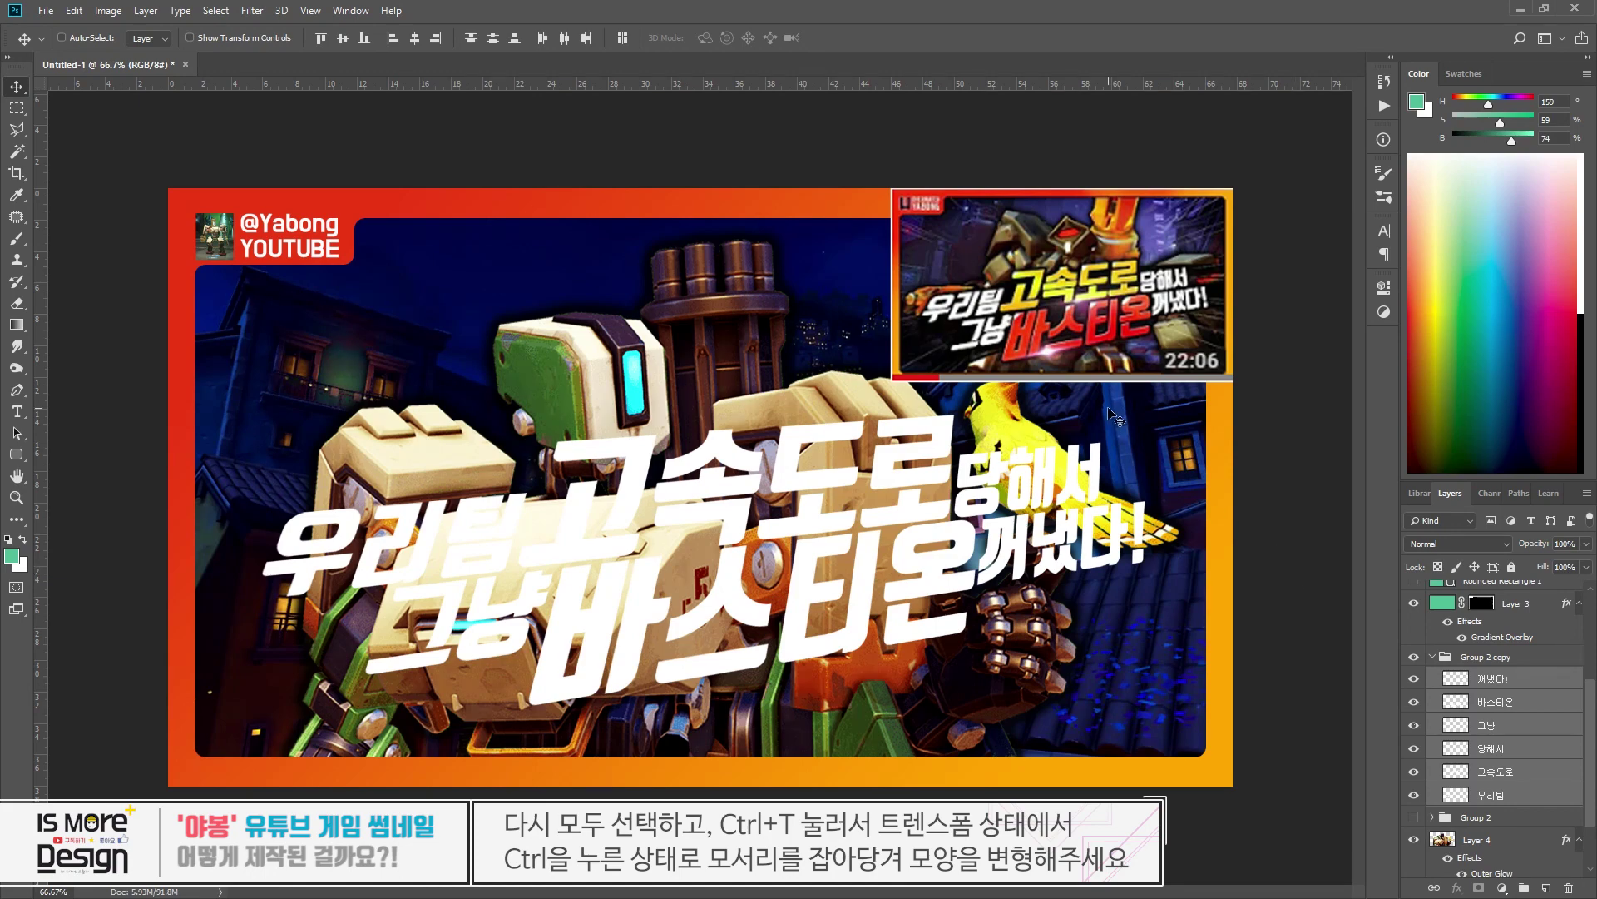
drag(876, 531, 890, 531)
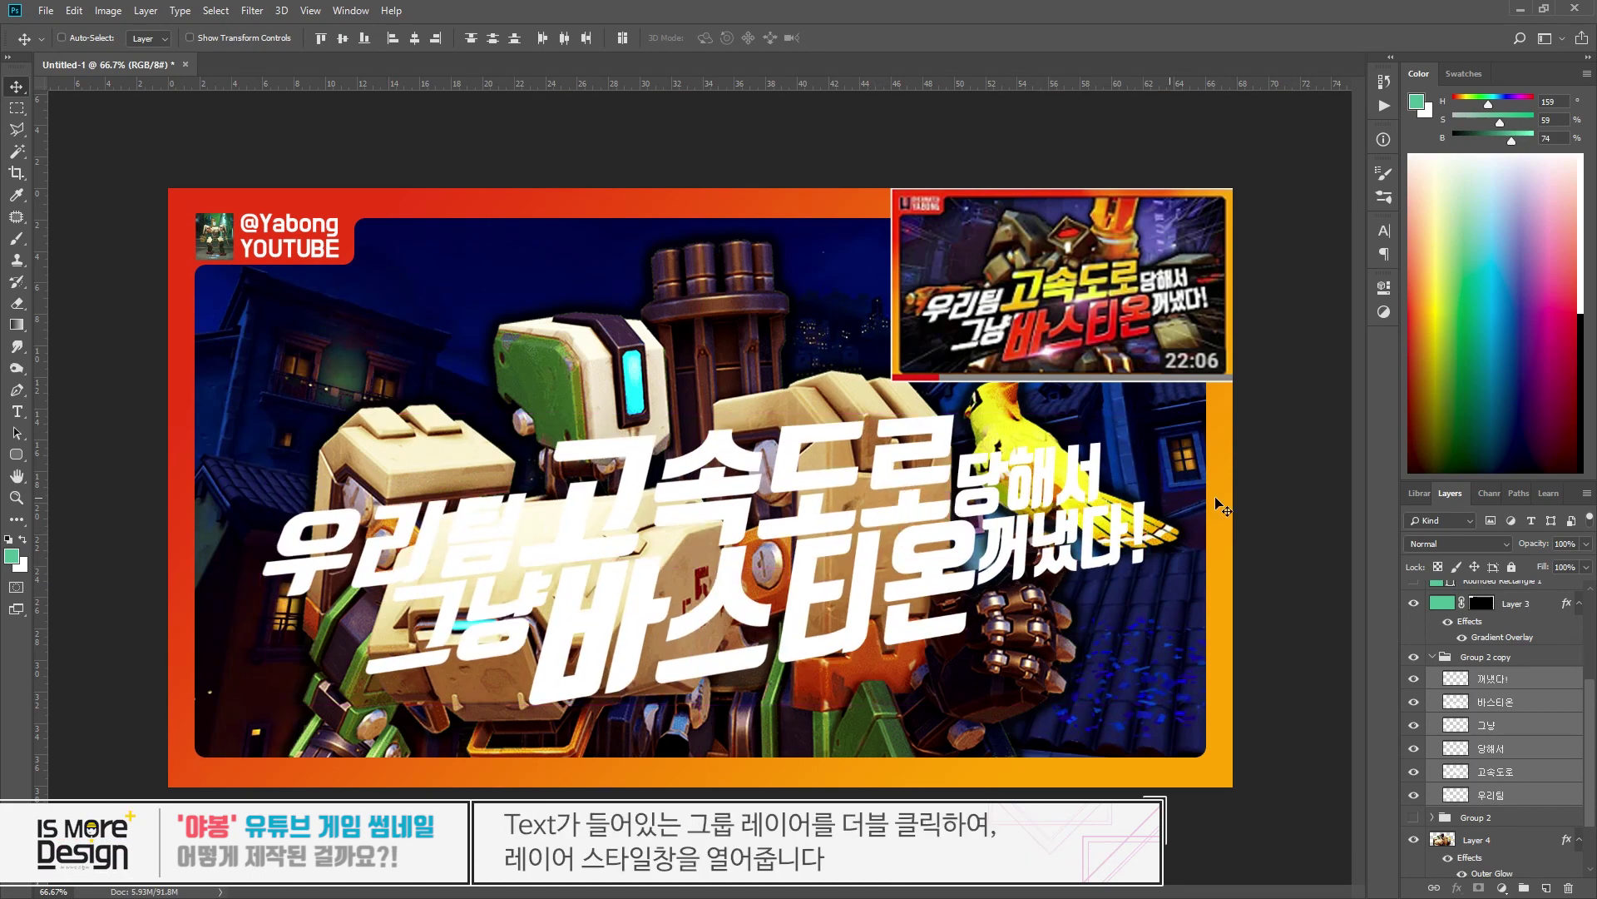
- Add a Stroke effect to the Group 2 copy title group, positioned Outside with a size of 20 px
click(1484, 659)
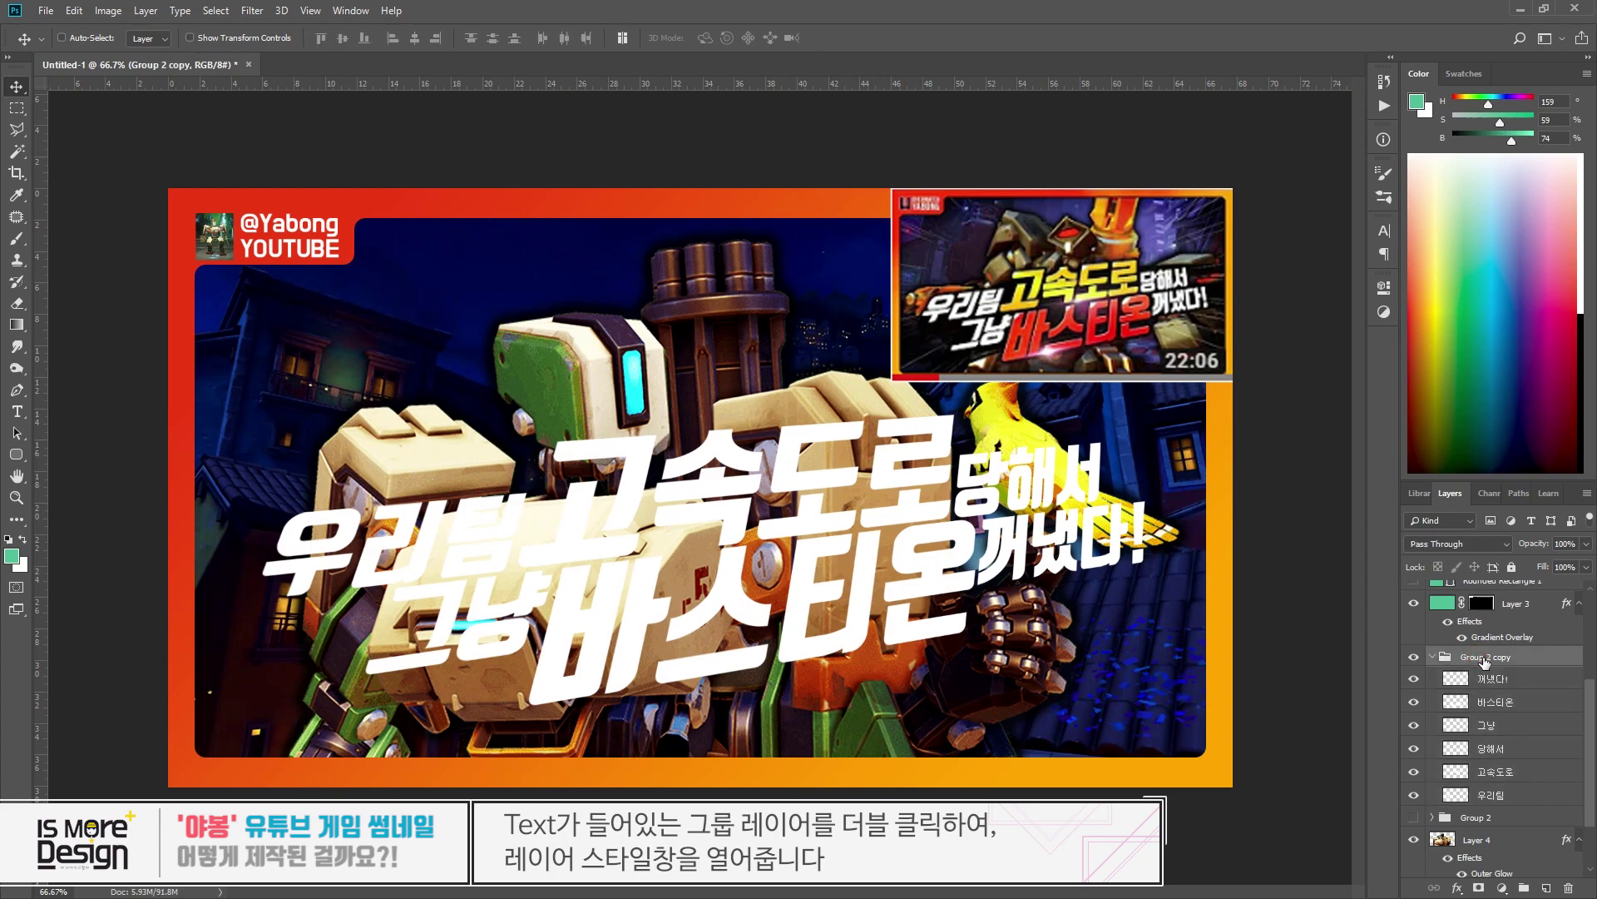
double_click(1549, 659)
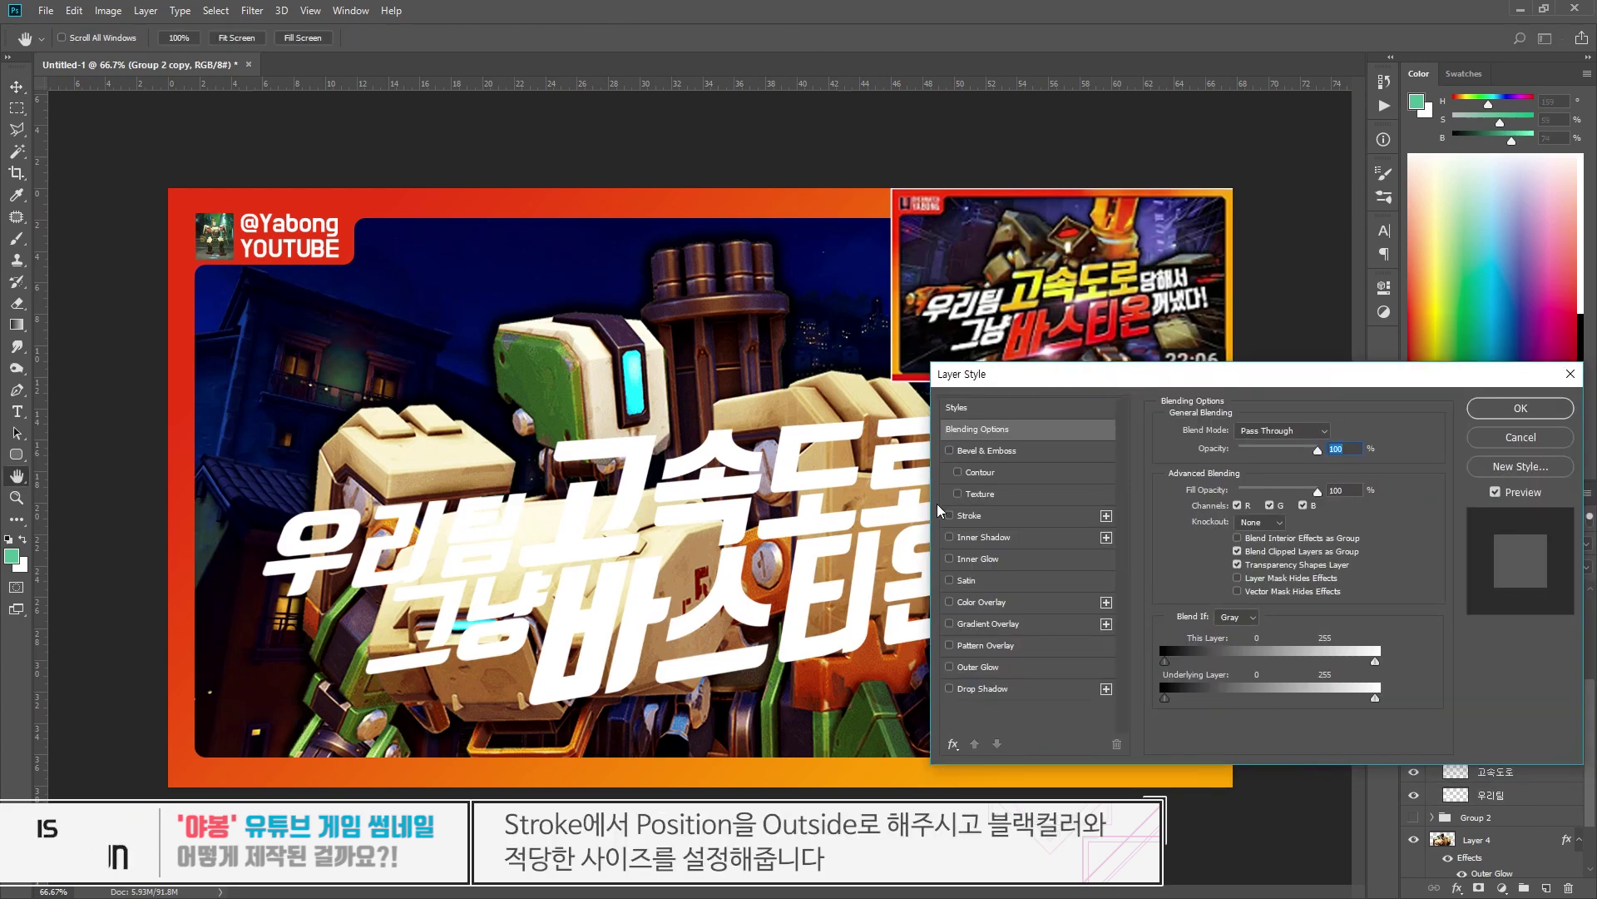
click(953, 517)
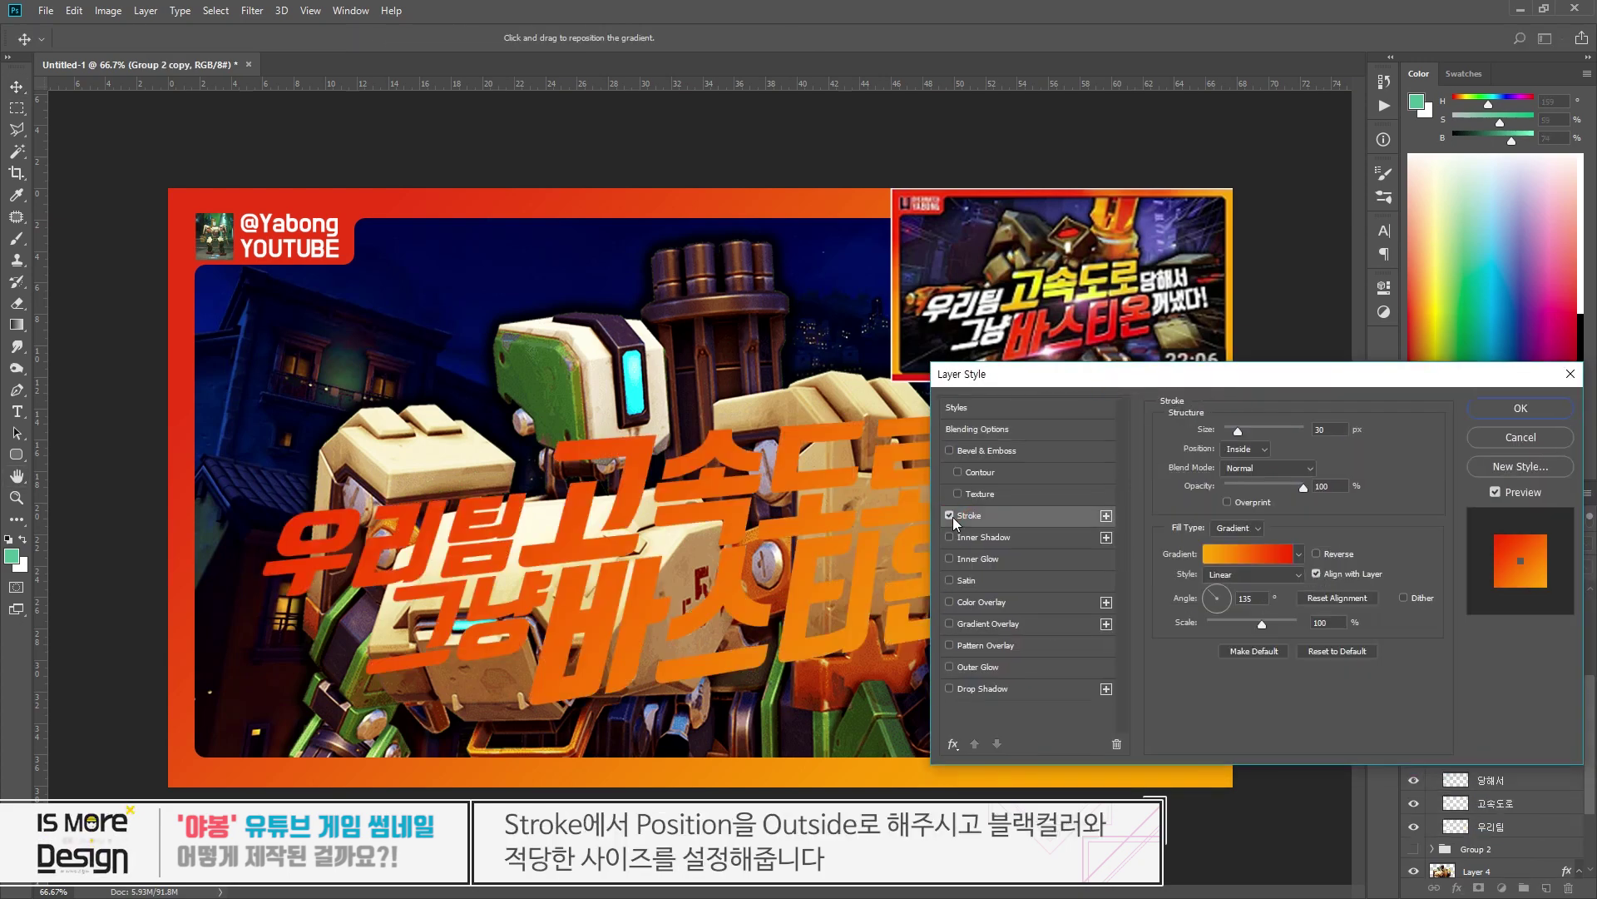
drag(1228, 378, 1109, 329)
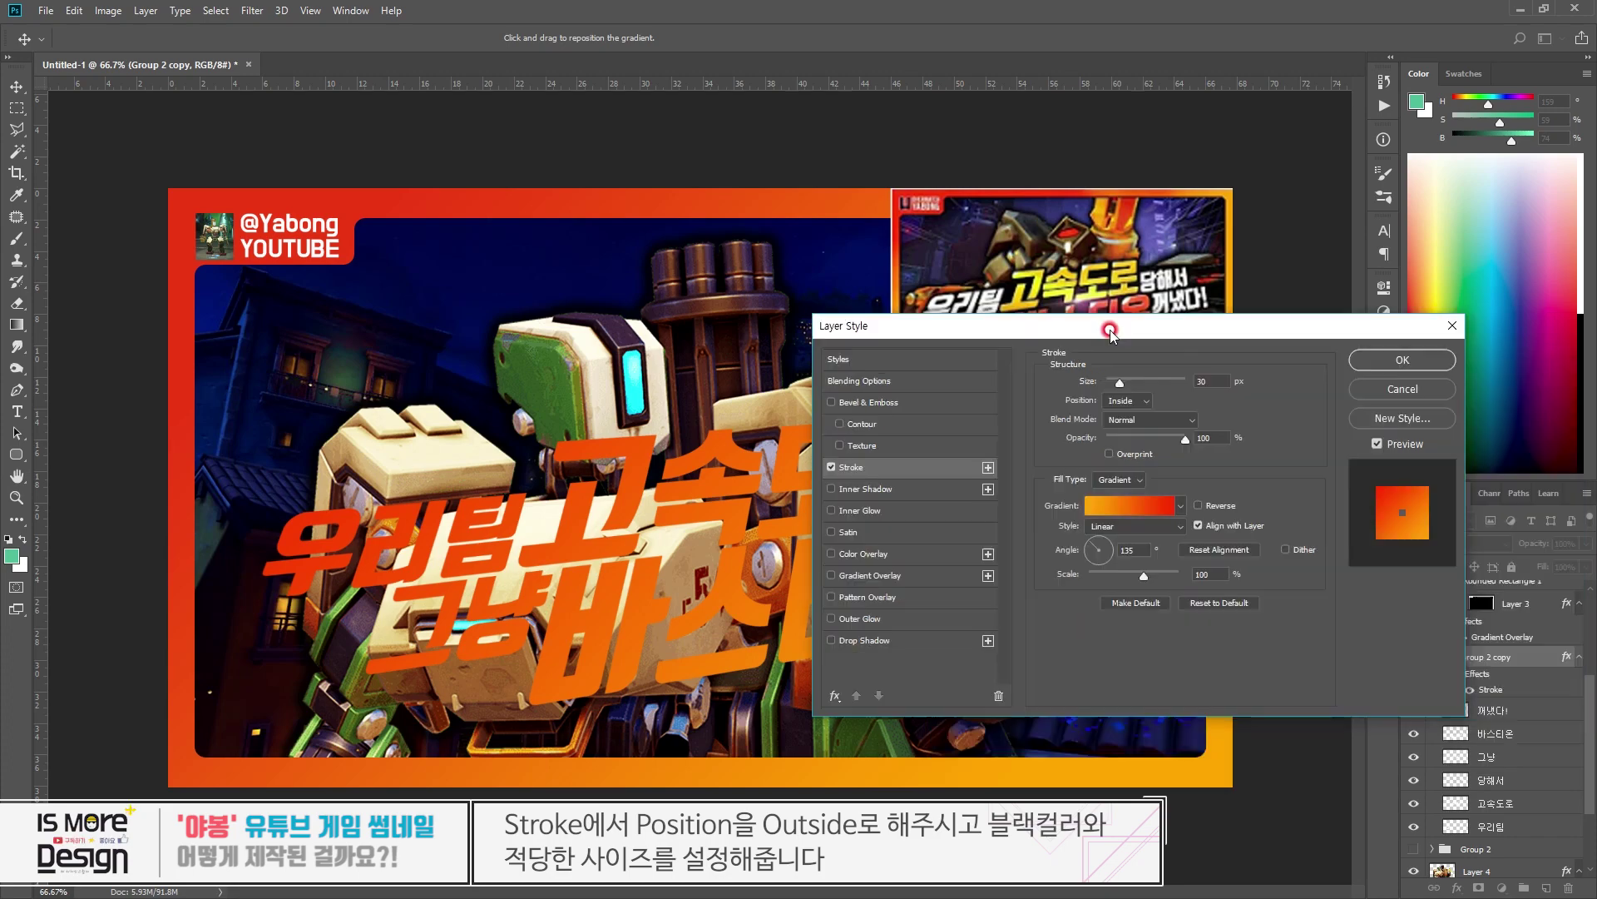
click(1127, 400)
click(1129, 418)
drag(1092, 325, 1126, 509)
text(20)
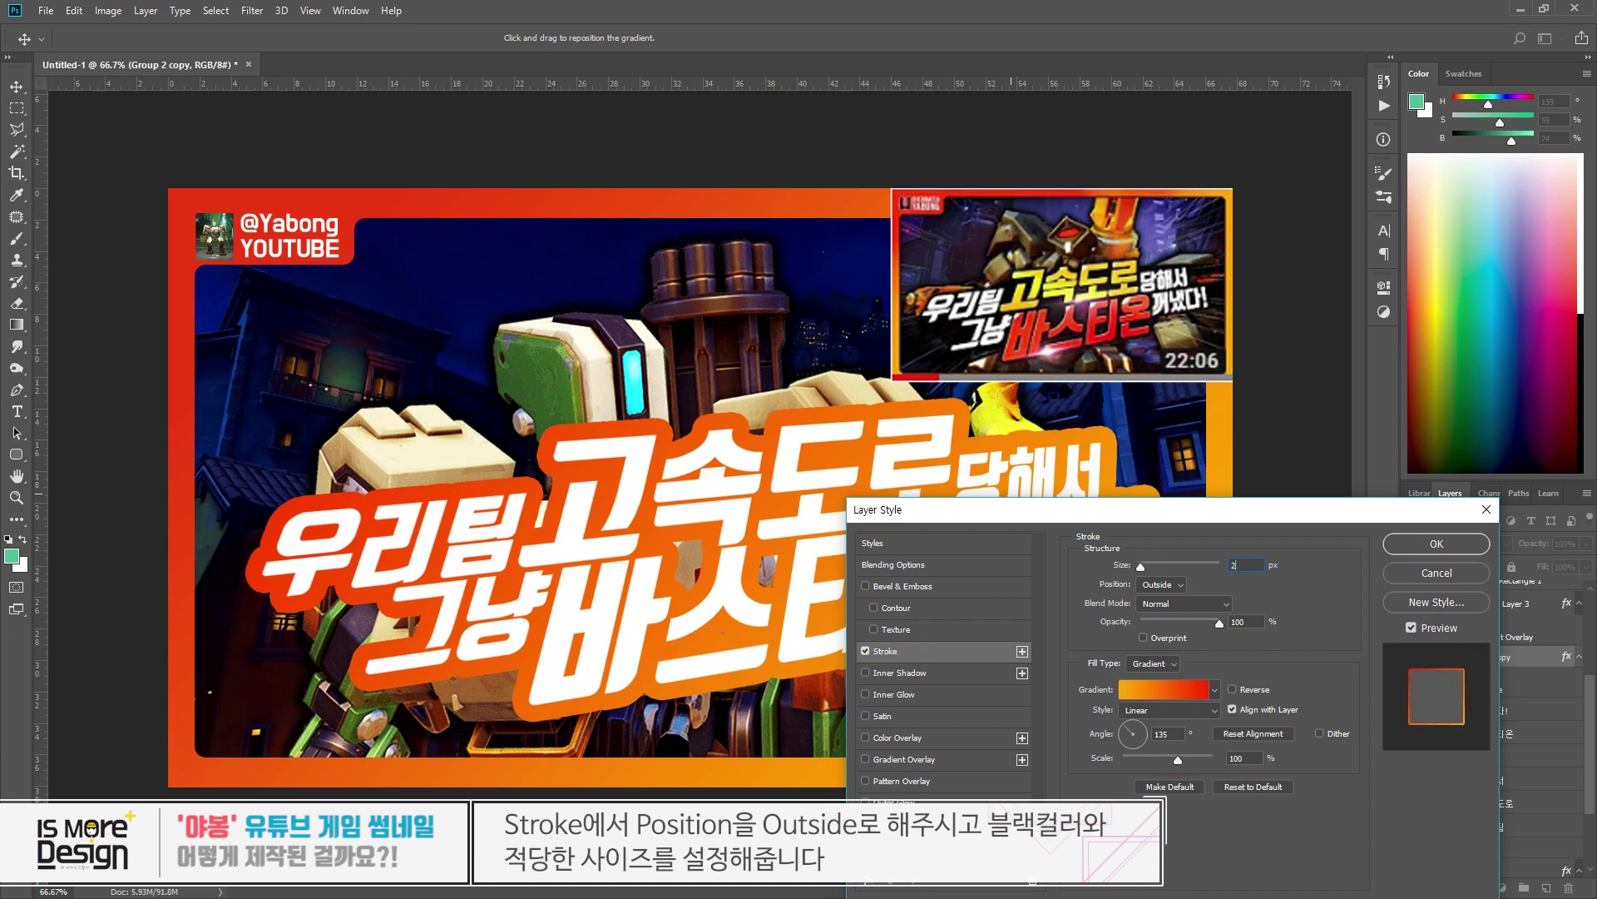
- Change the title group's stroke fill type to Color and make it black, 000000
click(1152, 663)
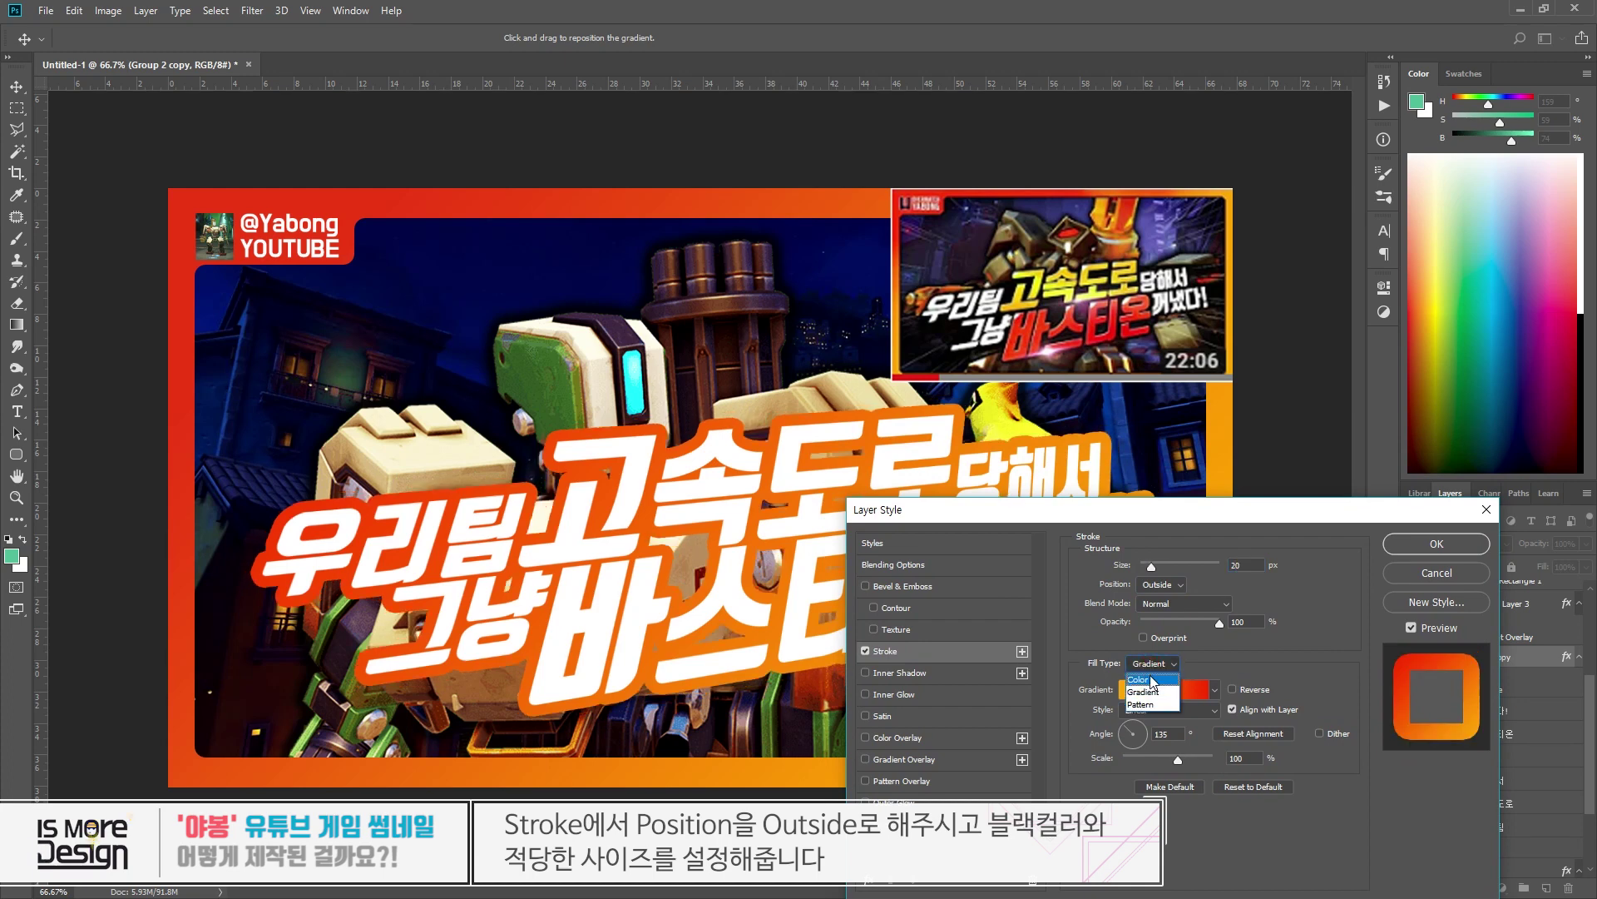
click(1147, 651)
click(1120, 689)
click(975, 369)
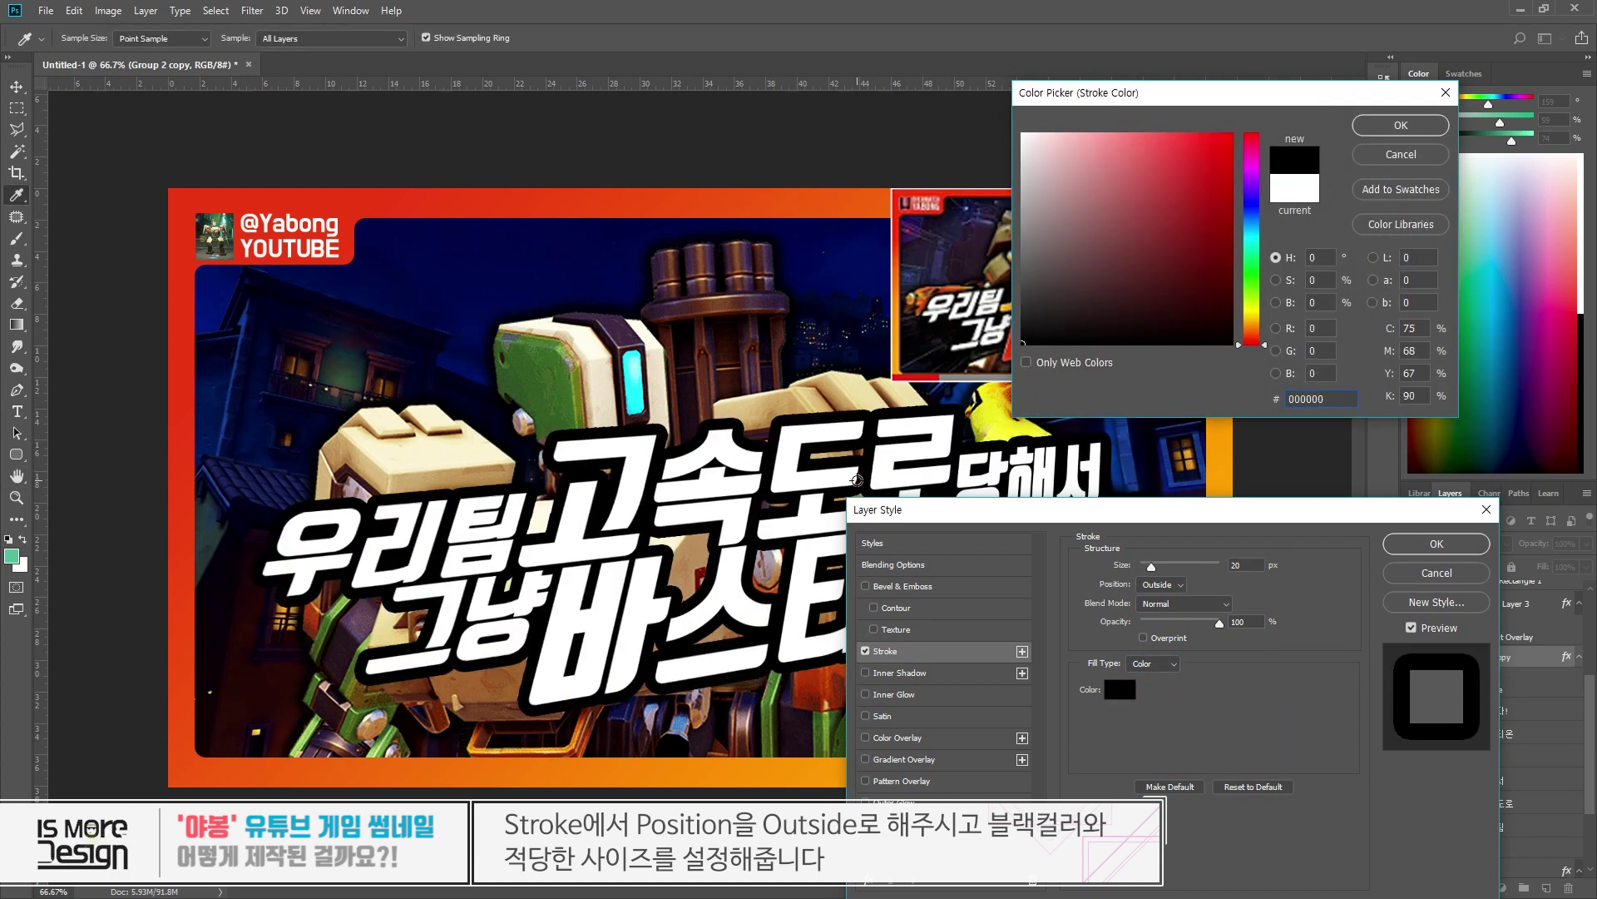
key(Escape)
- Reduce the title group's stroke size, trying 10 px and 5 px before settling on 6 px
text(10)
key(BackSpace)
key(BackSpace)
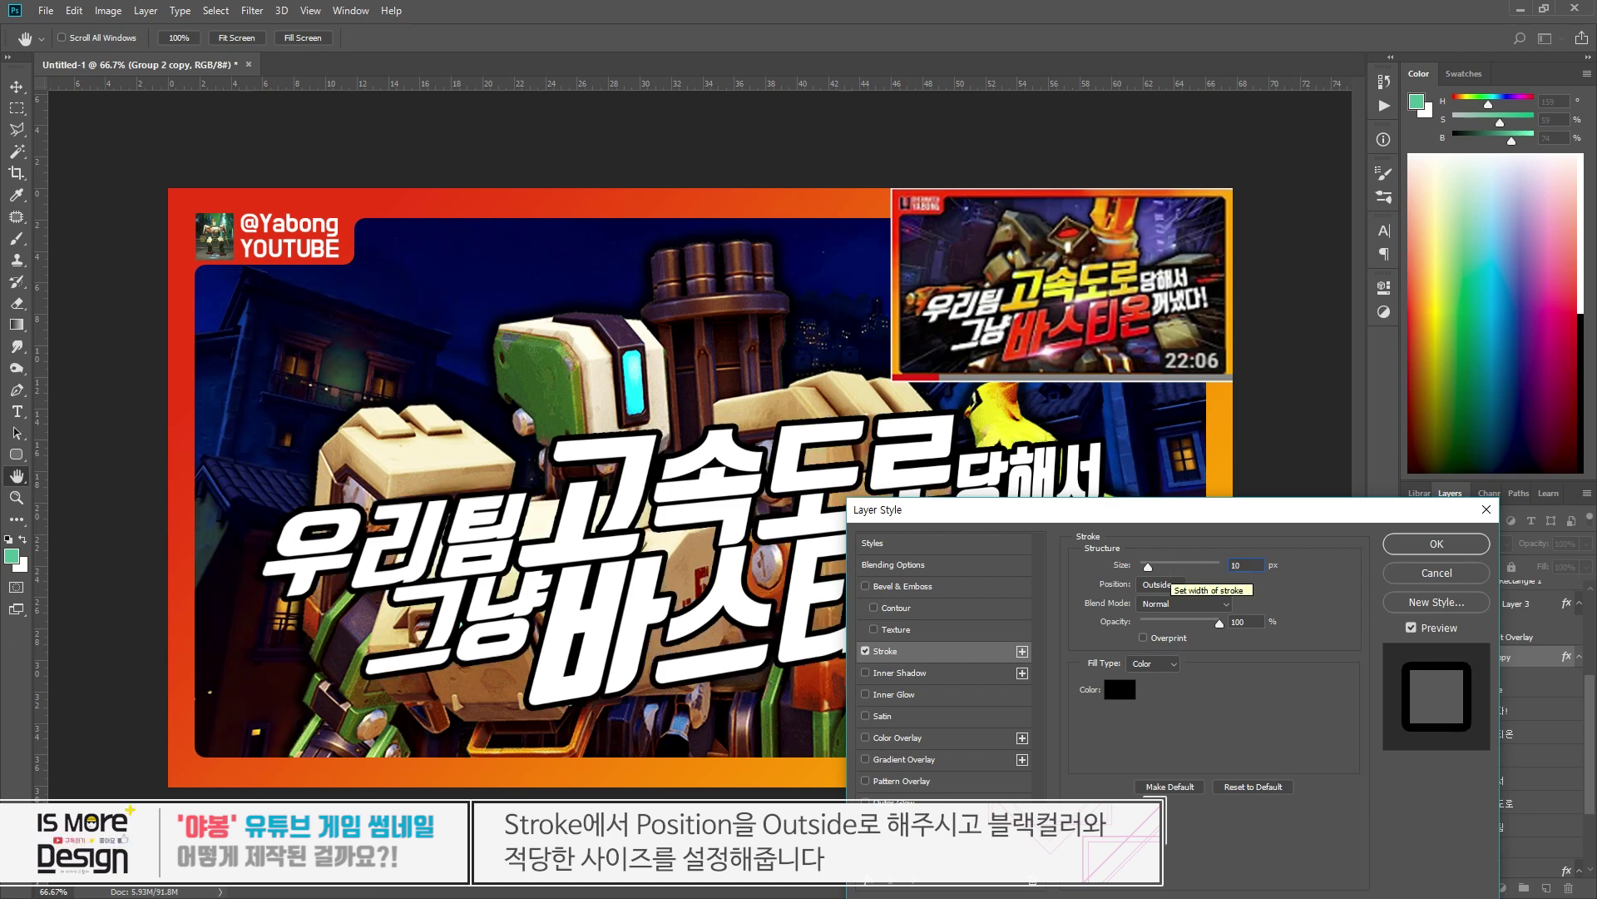
text(5)
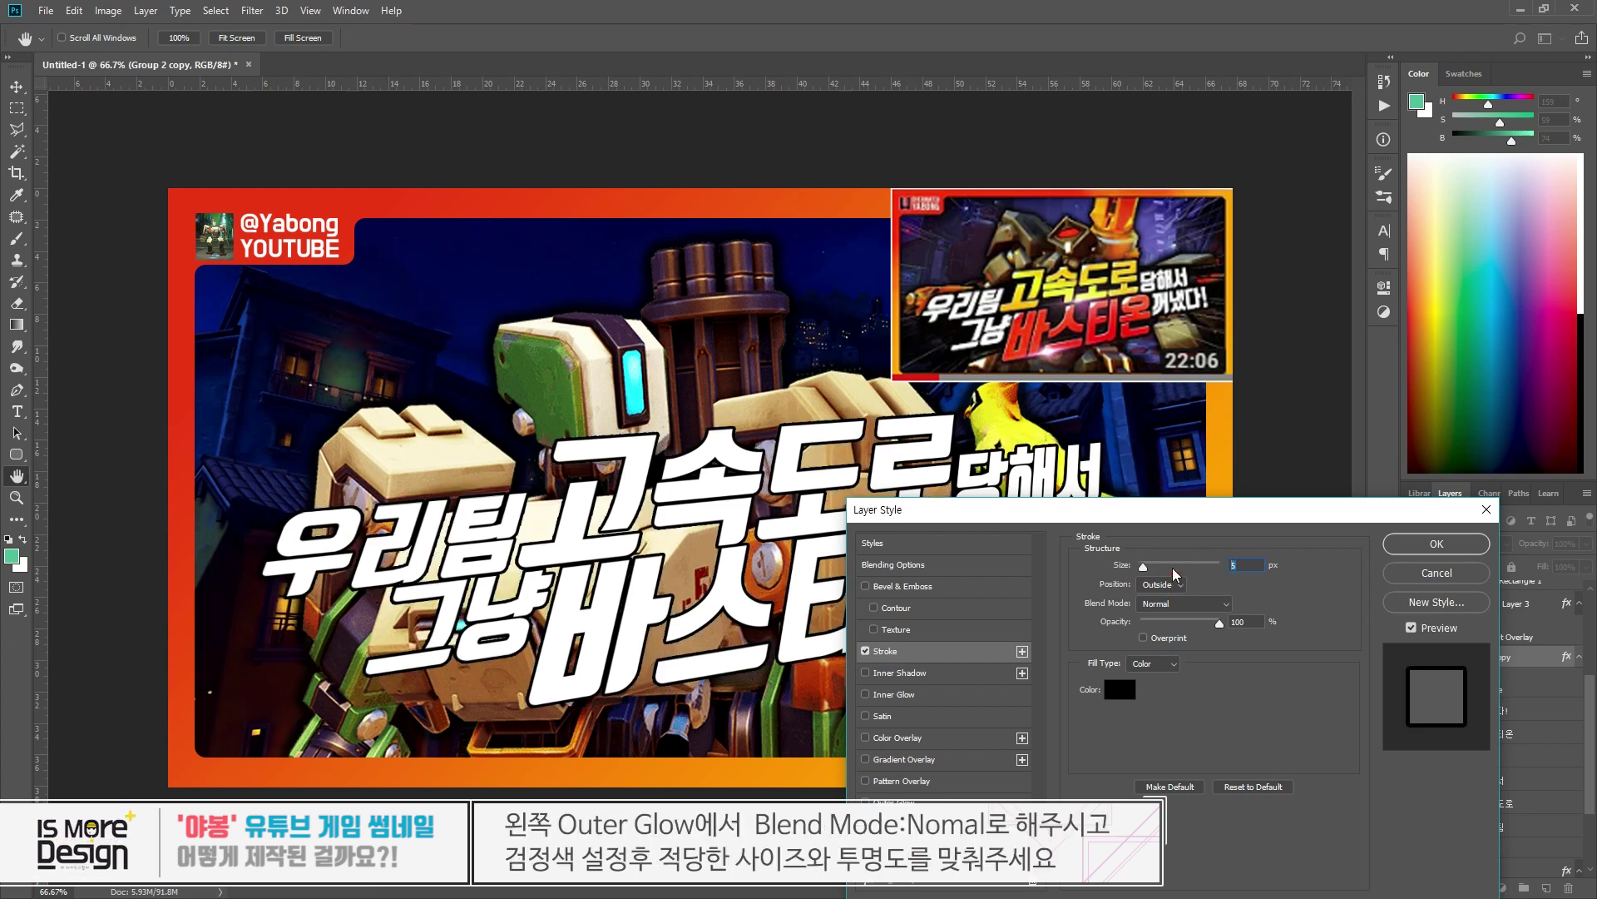
key(BackSpace)
text(6)
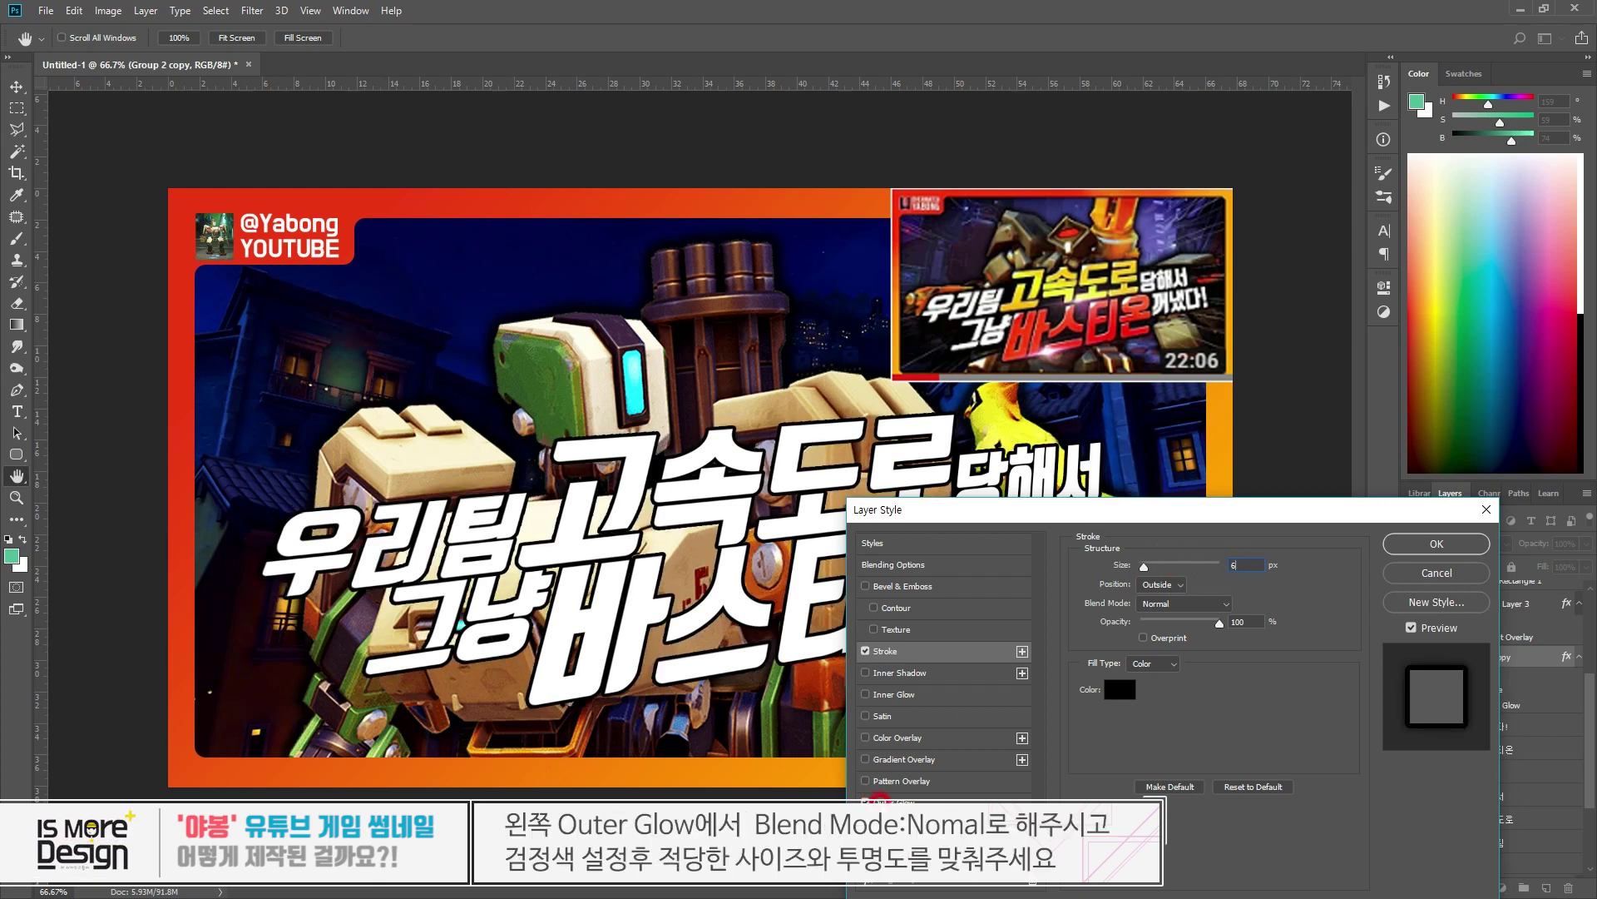
- Add a black Outer Glow to the title group with 90% opacity, 20% spread and 49 px size, and nudge the group slightly left
click(892, 802)
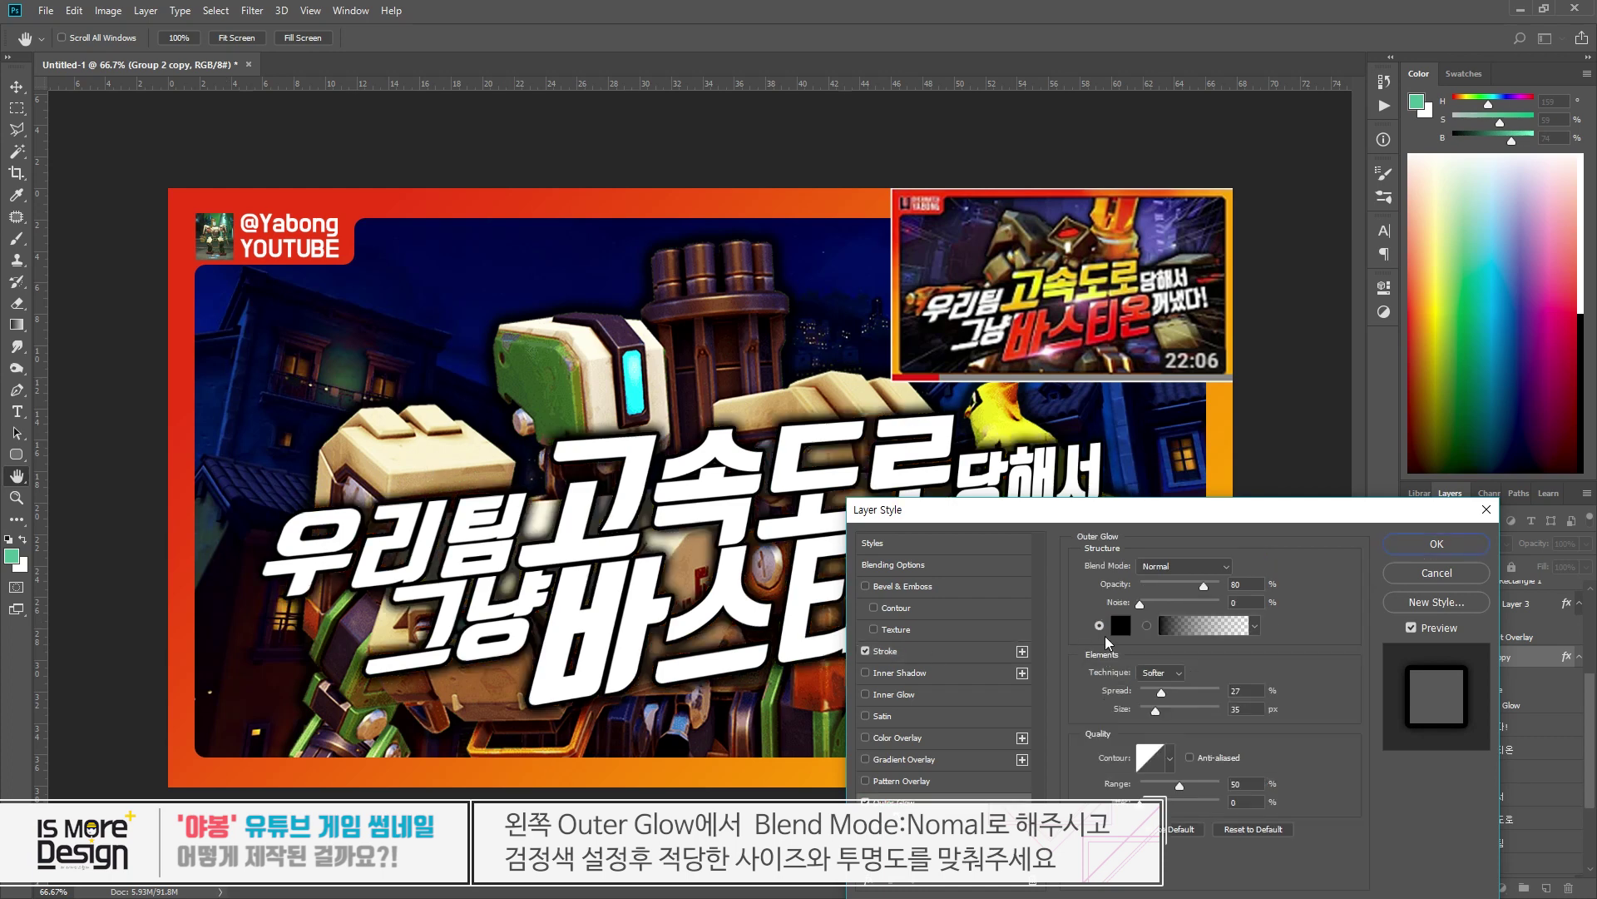
drag(1162, 692, 1160, 711)
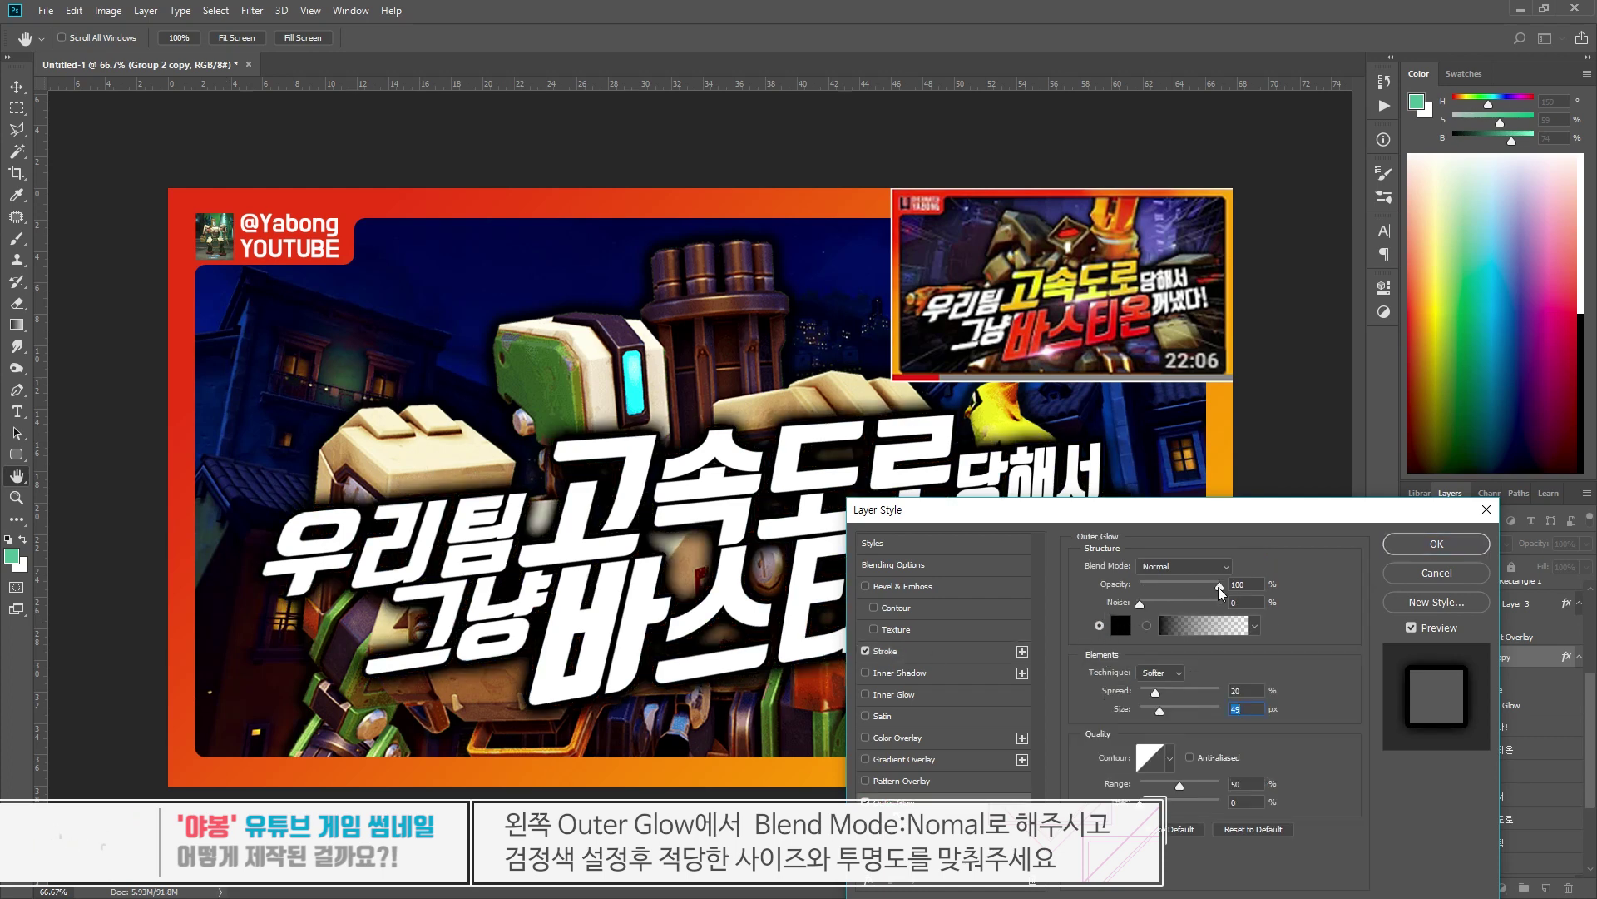
drag(1204, 587, 1215, 595)
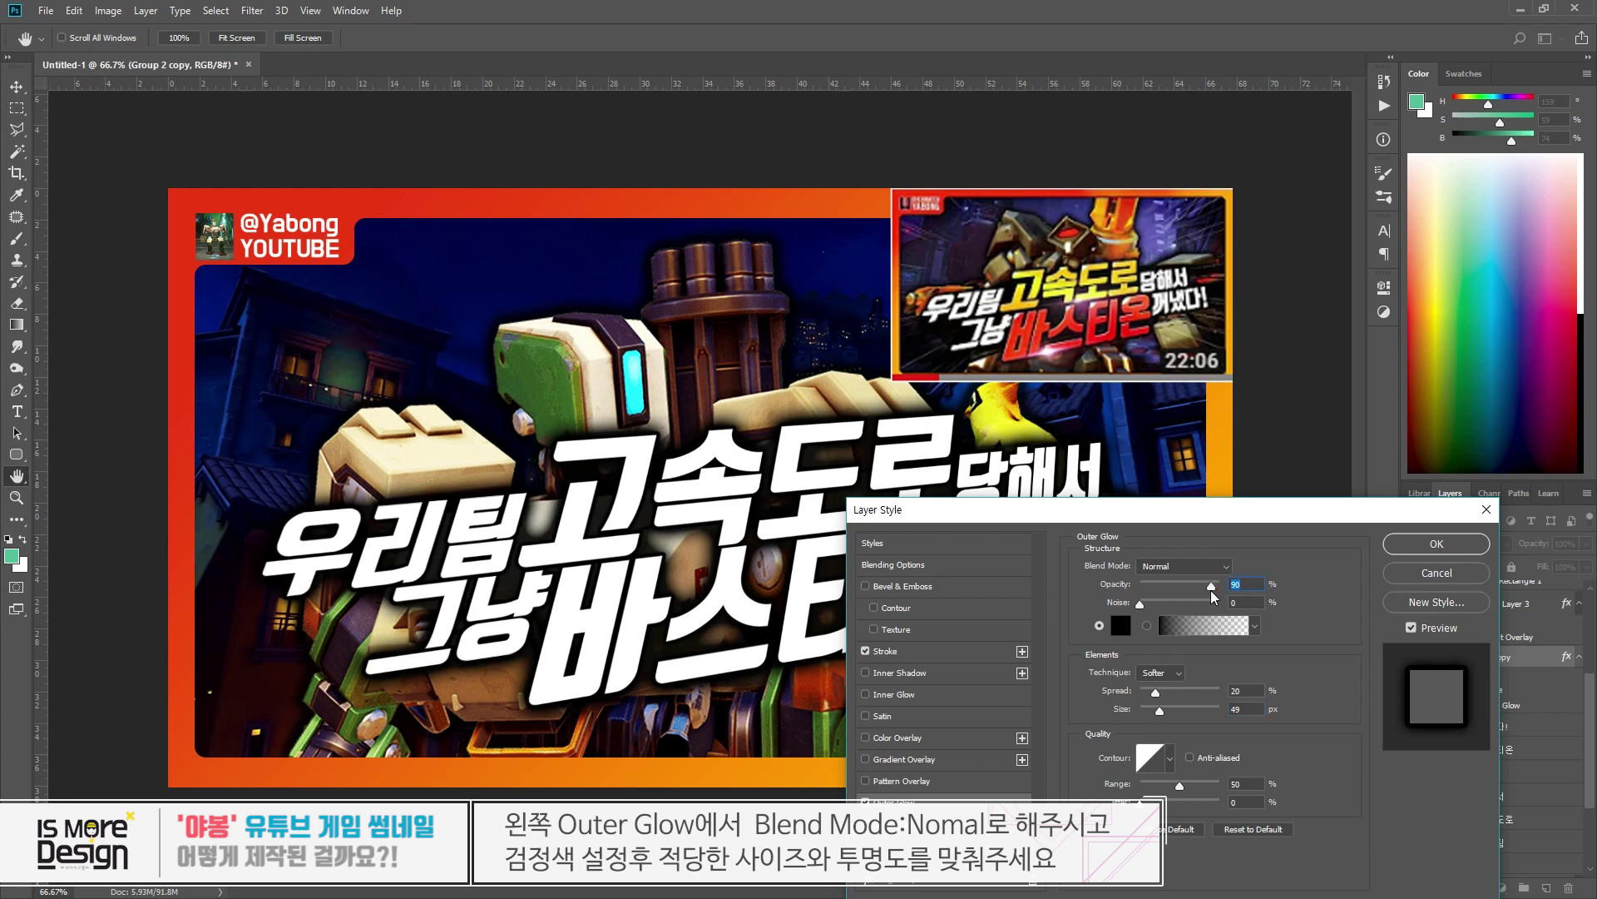
key(Return)
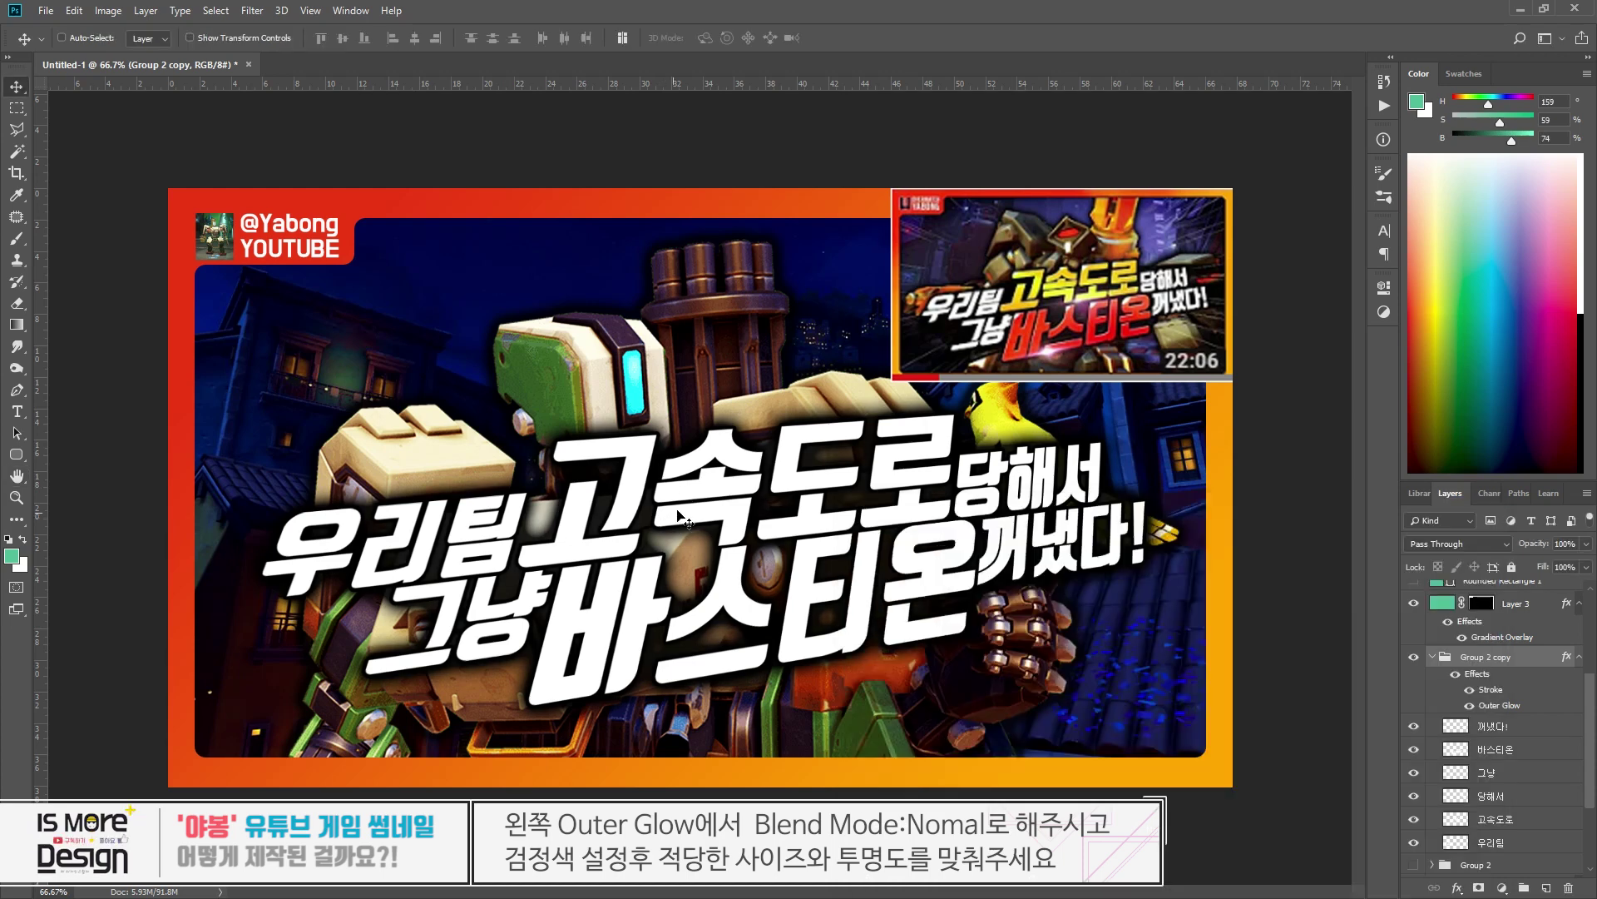
mouse_move(1013, 495)
mouse_down()
mouse_move(998, 491)
mouse_move(1012, 494)
mouse_up()
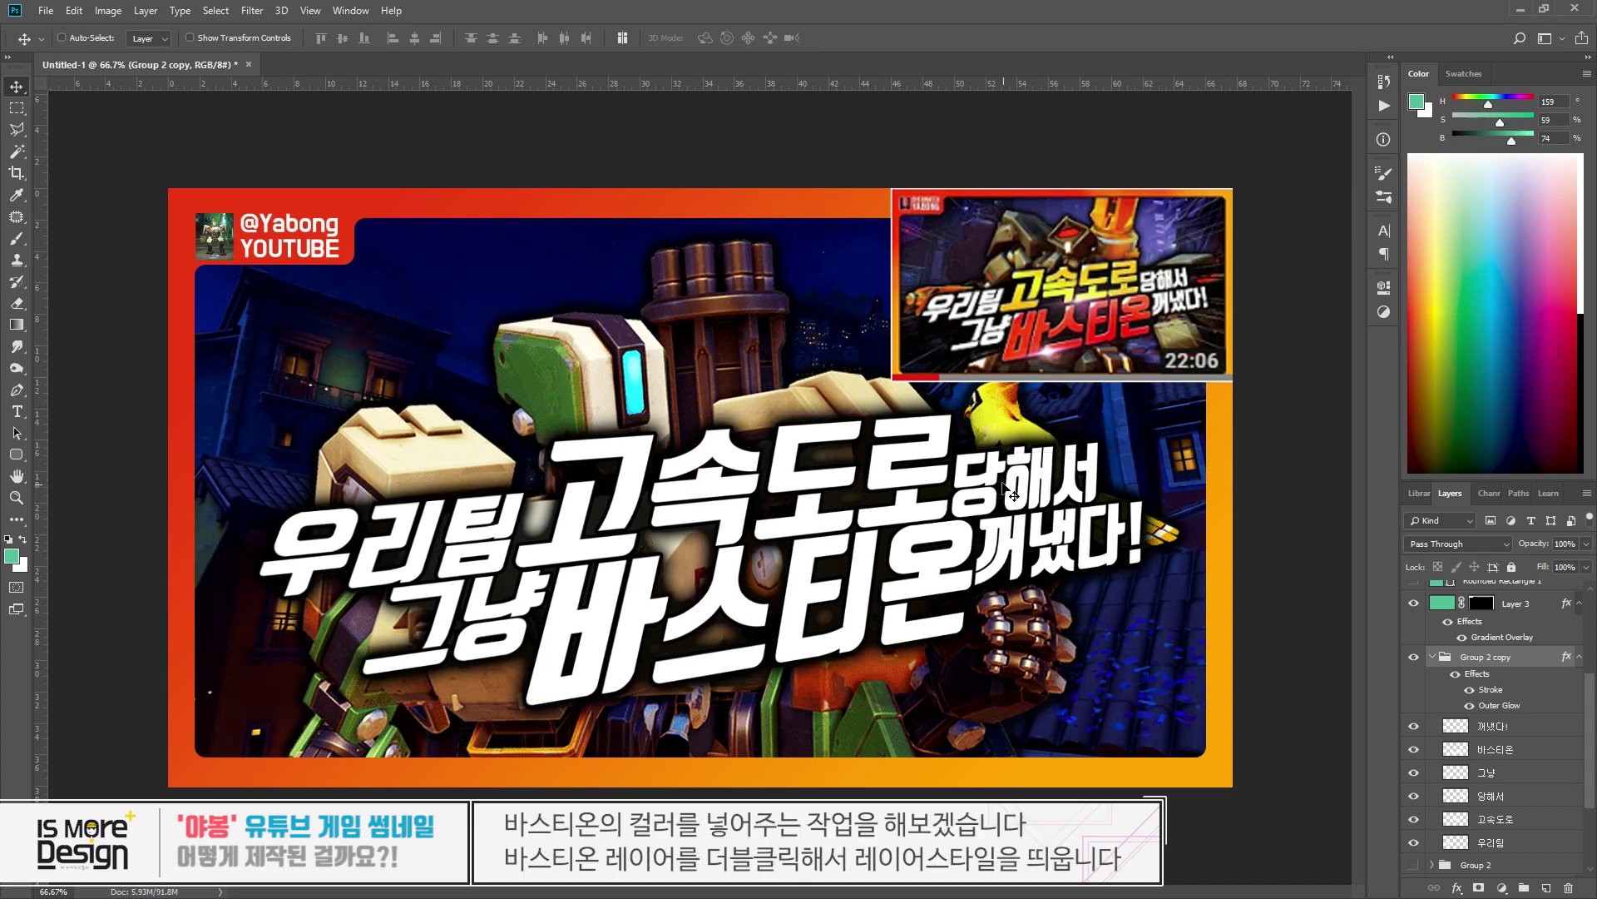
- Add a Gradient Overlay effect to the 바스티온 text layer
click(1579, 655)
ctrl+click(736, 601)
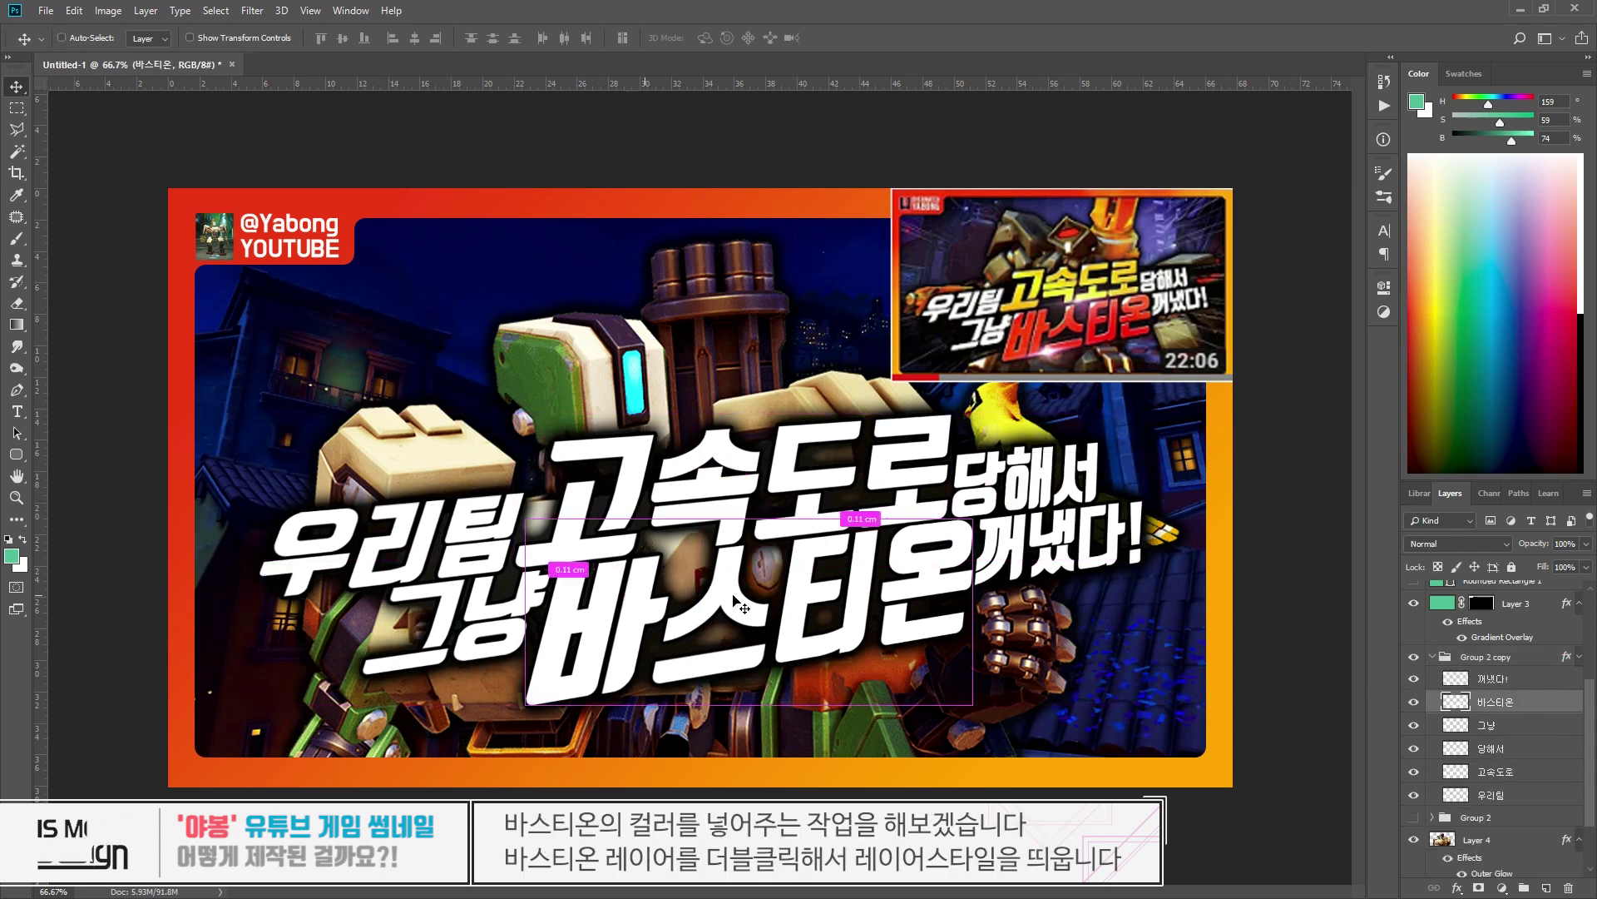
double_click(1535, 709)
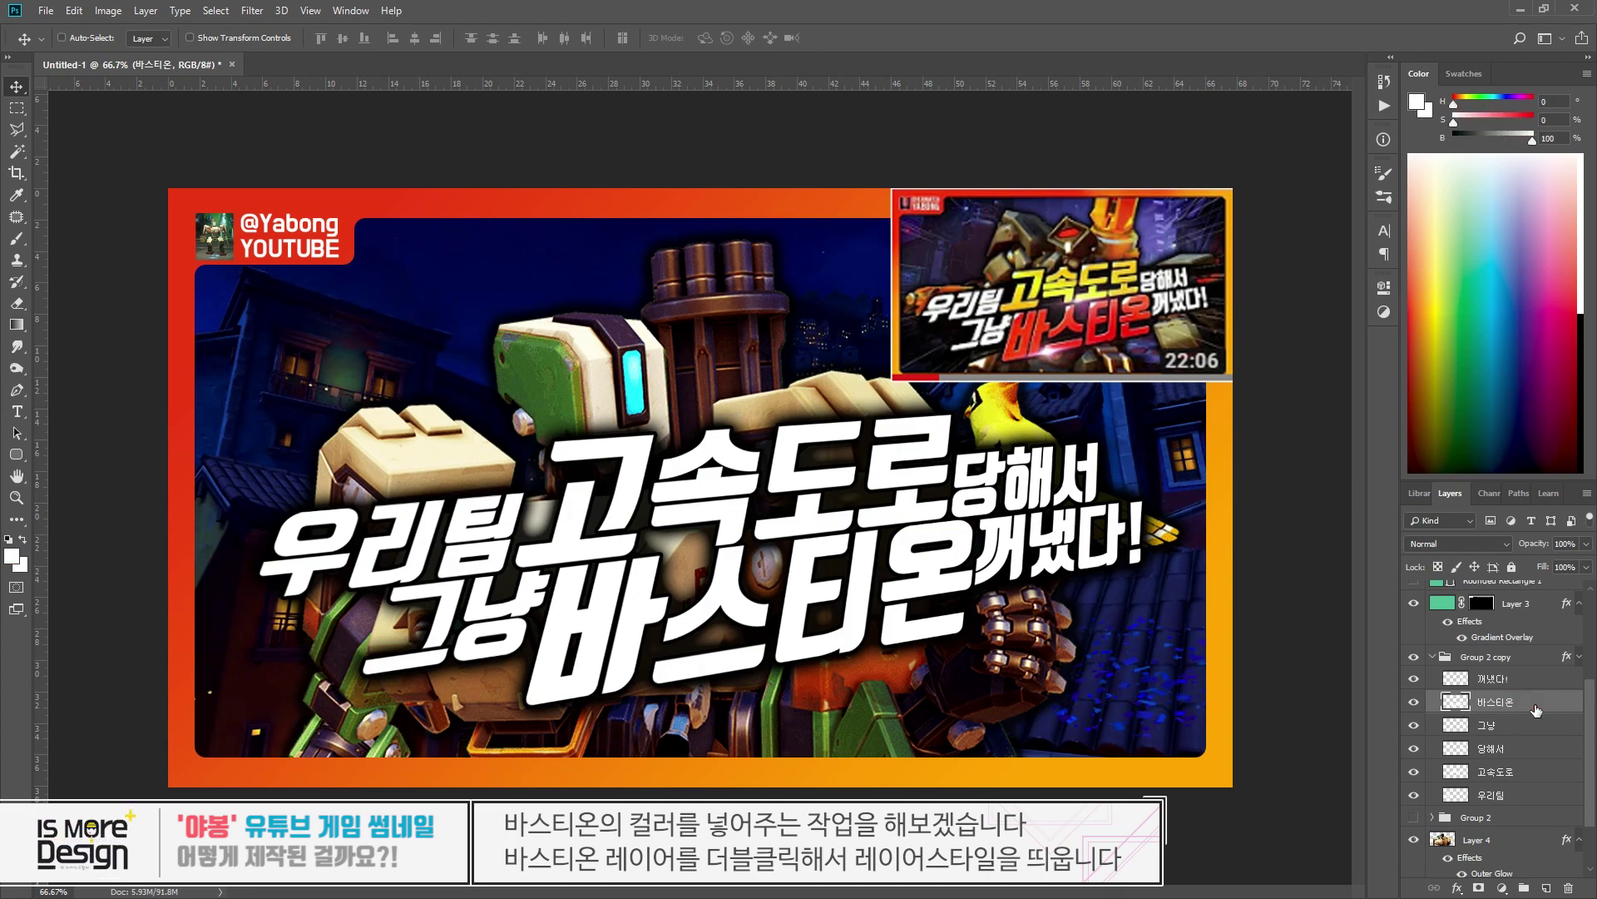
click(1047, 663)
click(900, 718)
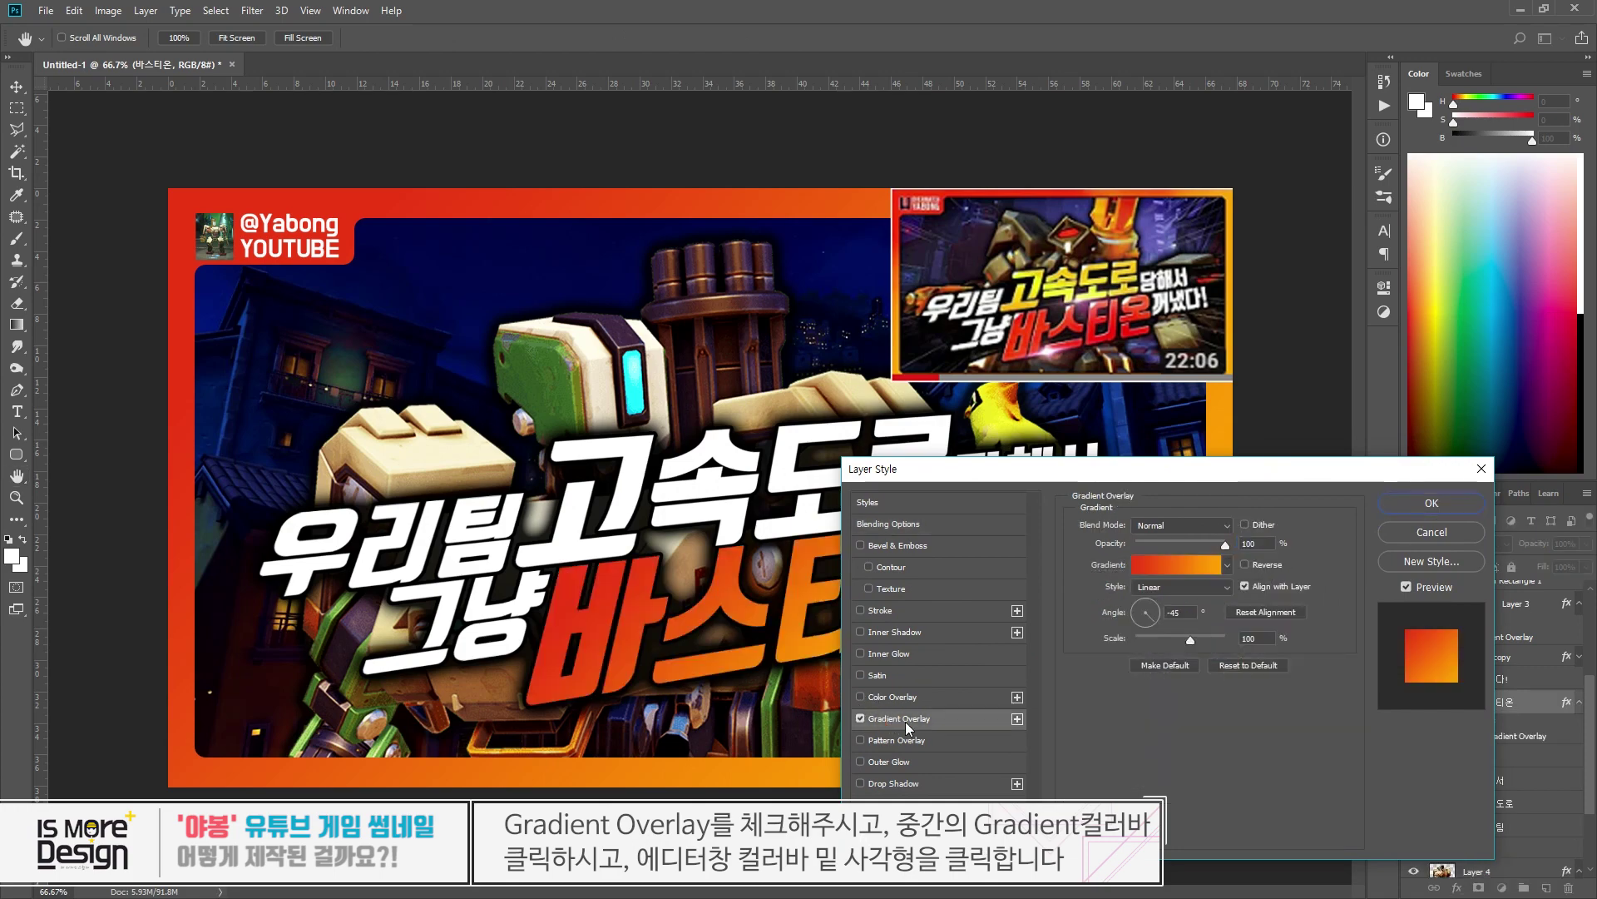
- Recolour the end stop of the 바스티온 gradient, sampling the reference thumbnail first and refining it to orange ff7200
click(1183, 566)
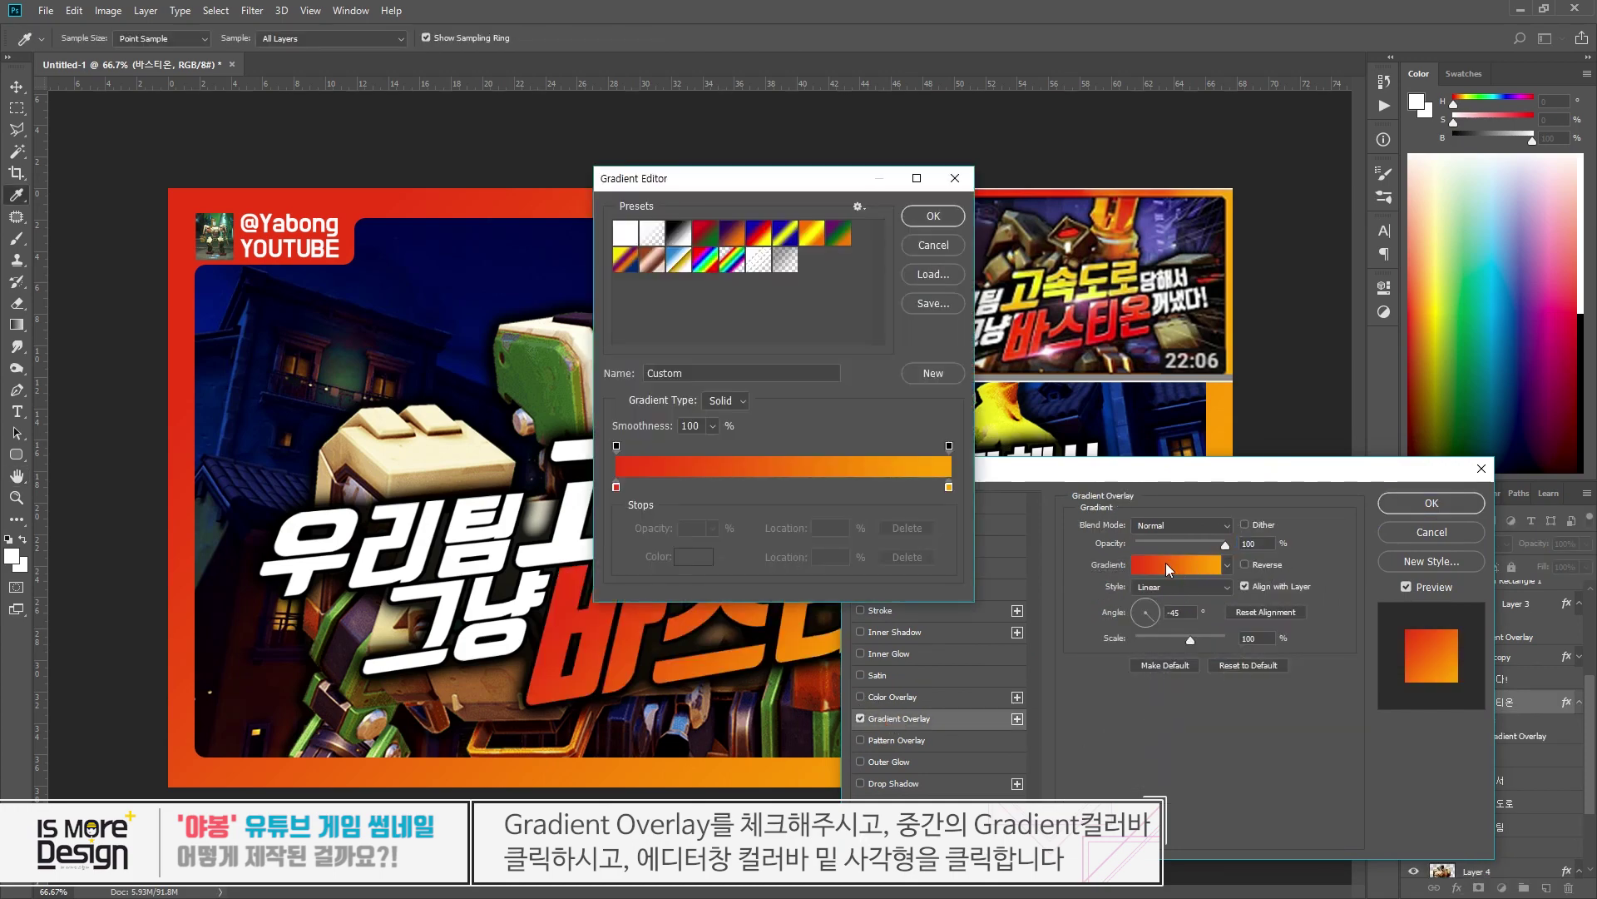
click(949, 487)
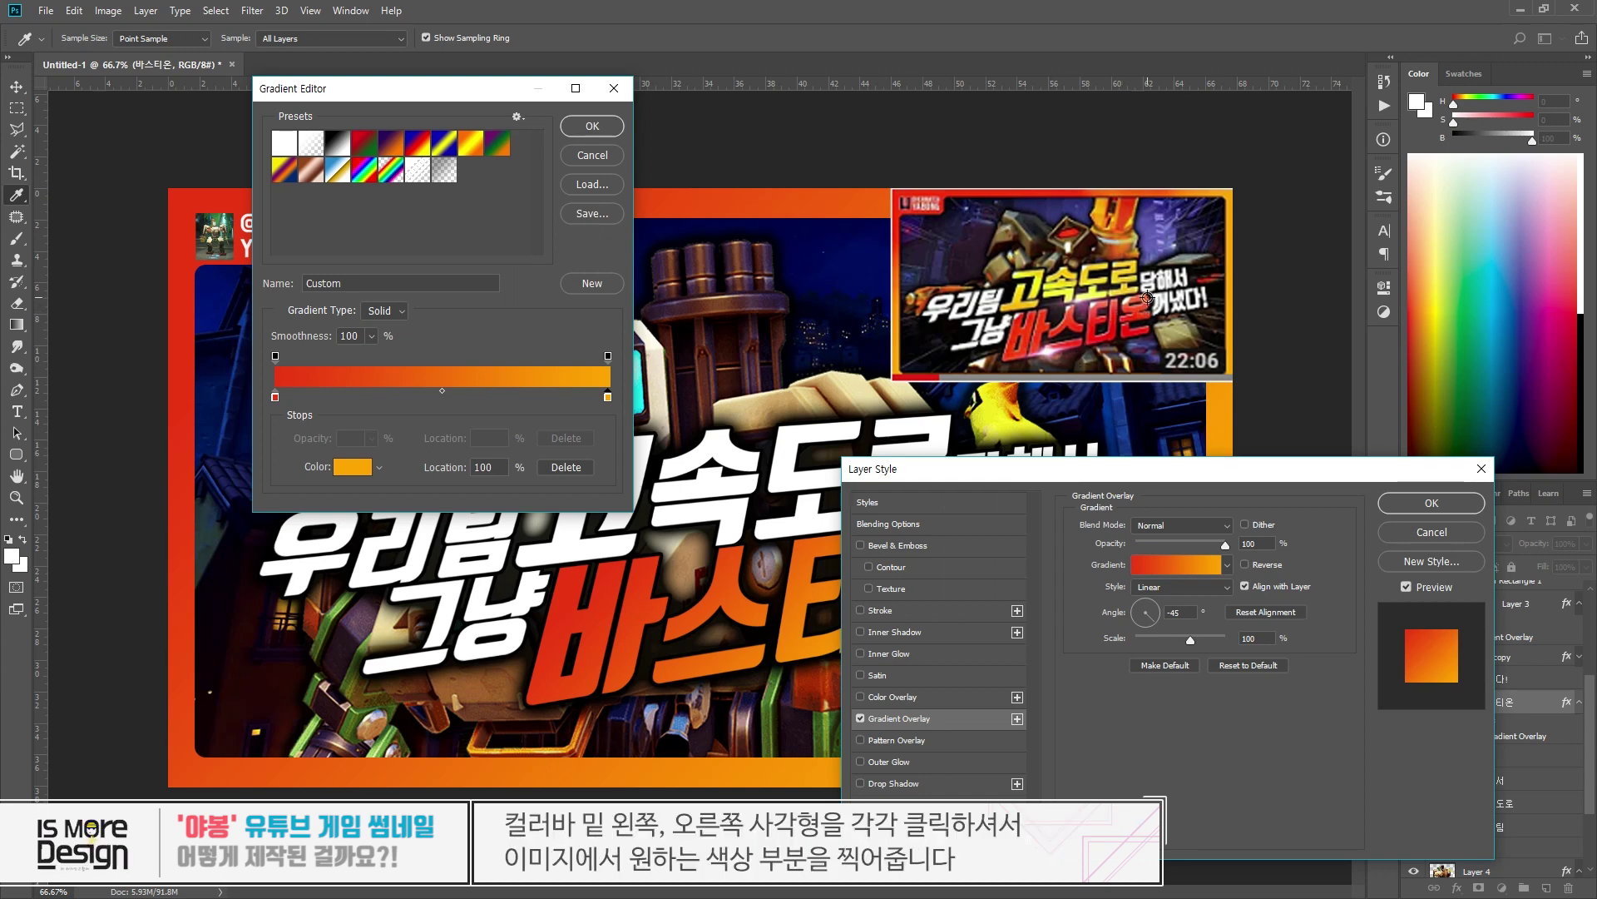
click(1081, 299)
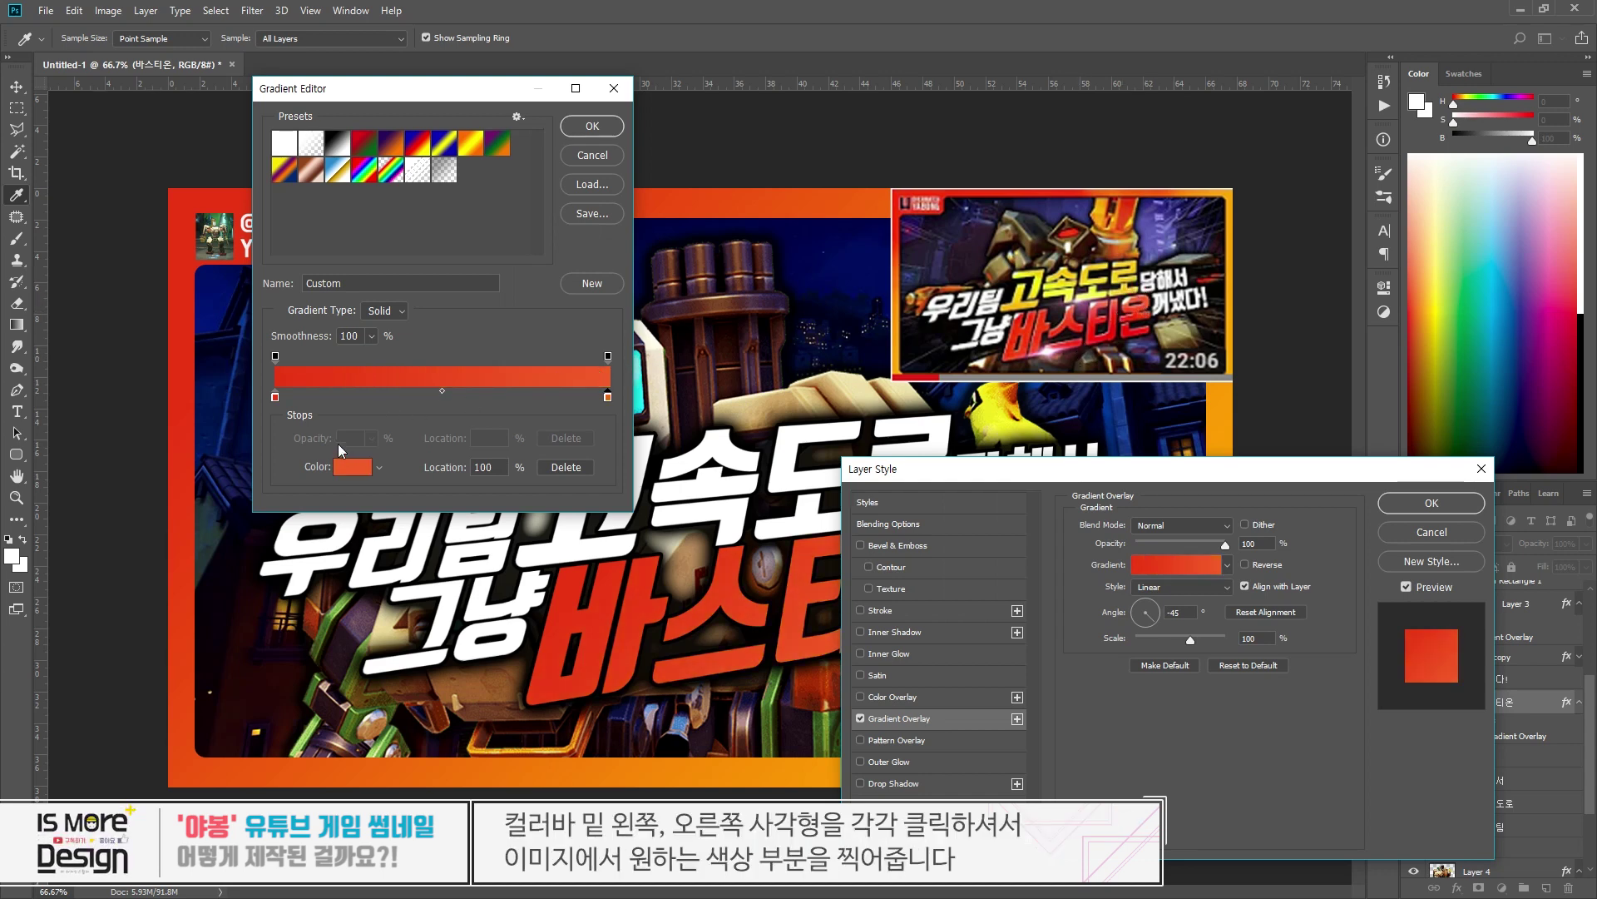
click(276, 397)
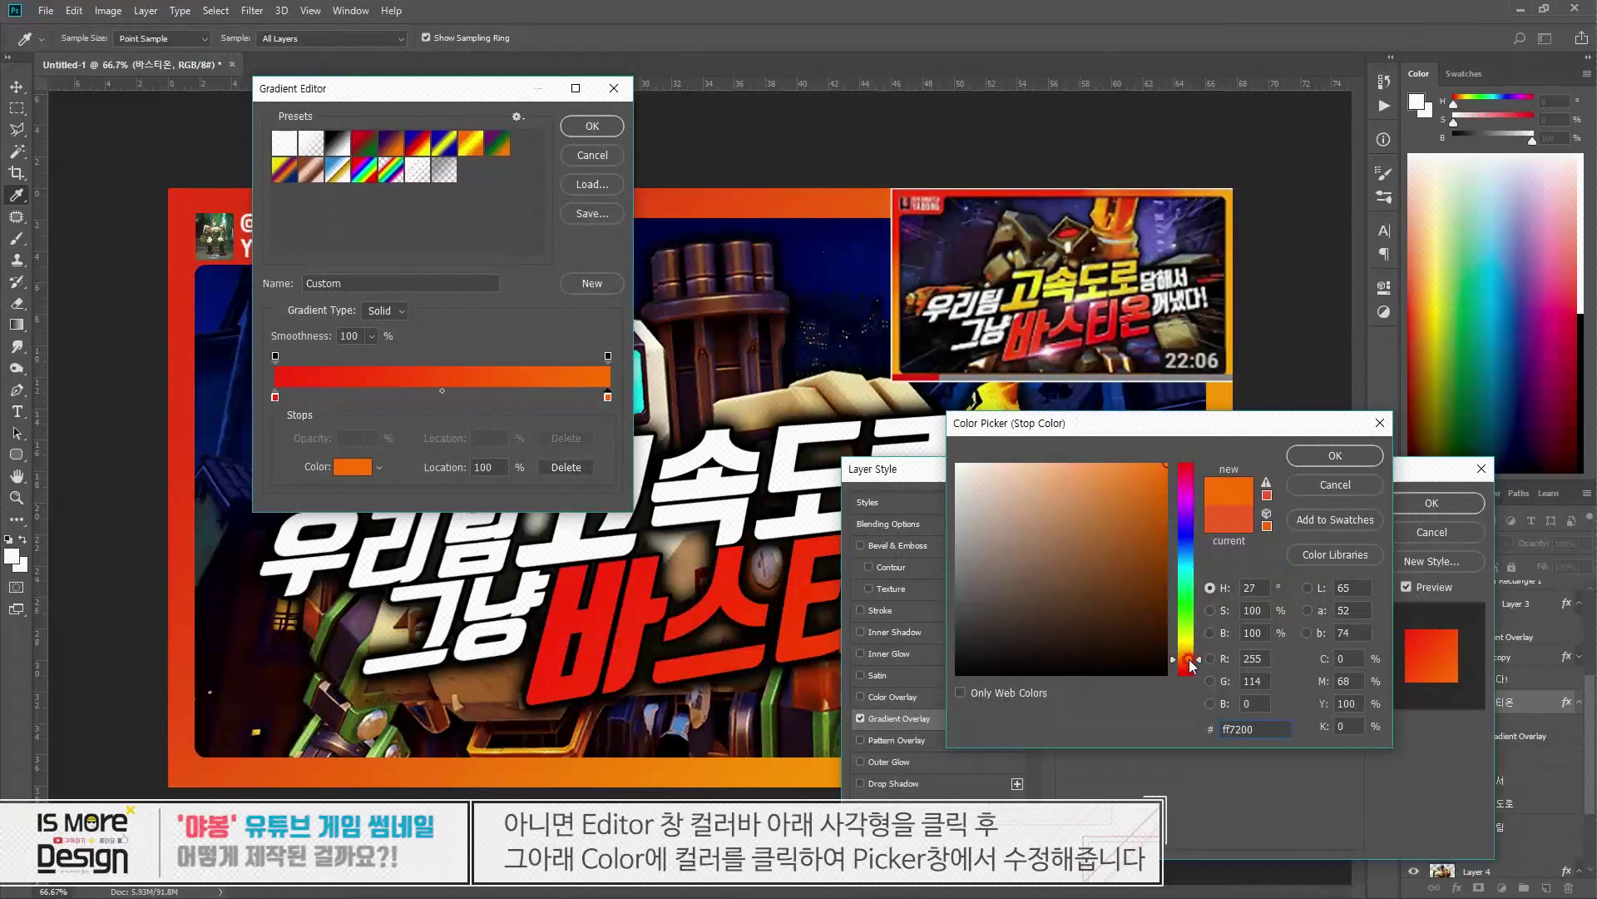
drag(1191, 669, 1191, 663)
click(1335, 456)
- Change the start stop of the 바스티온 gradient to a pure, fully saturated red
click(275, 397)
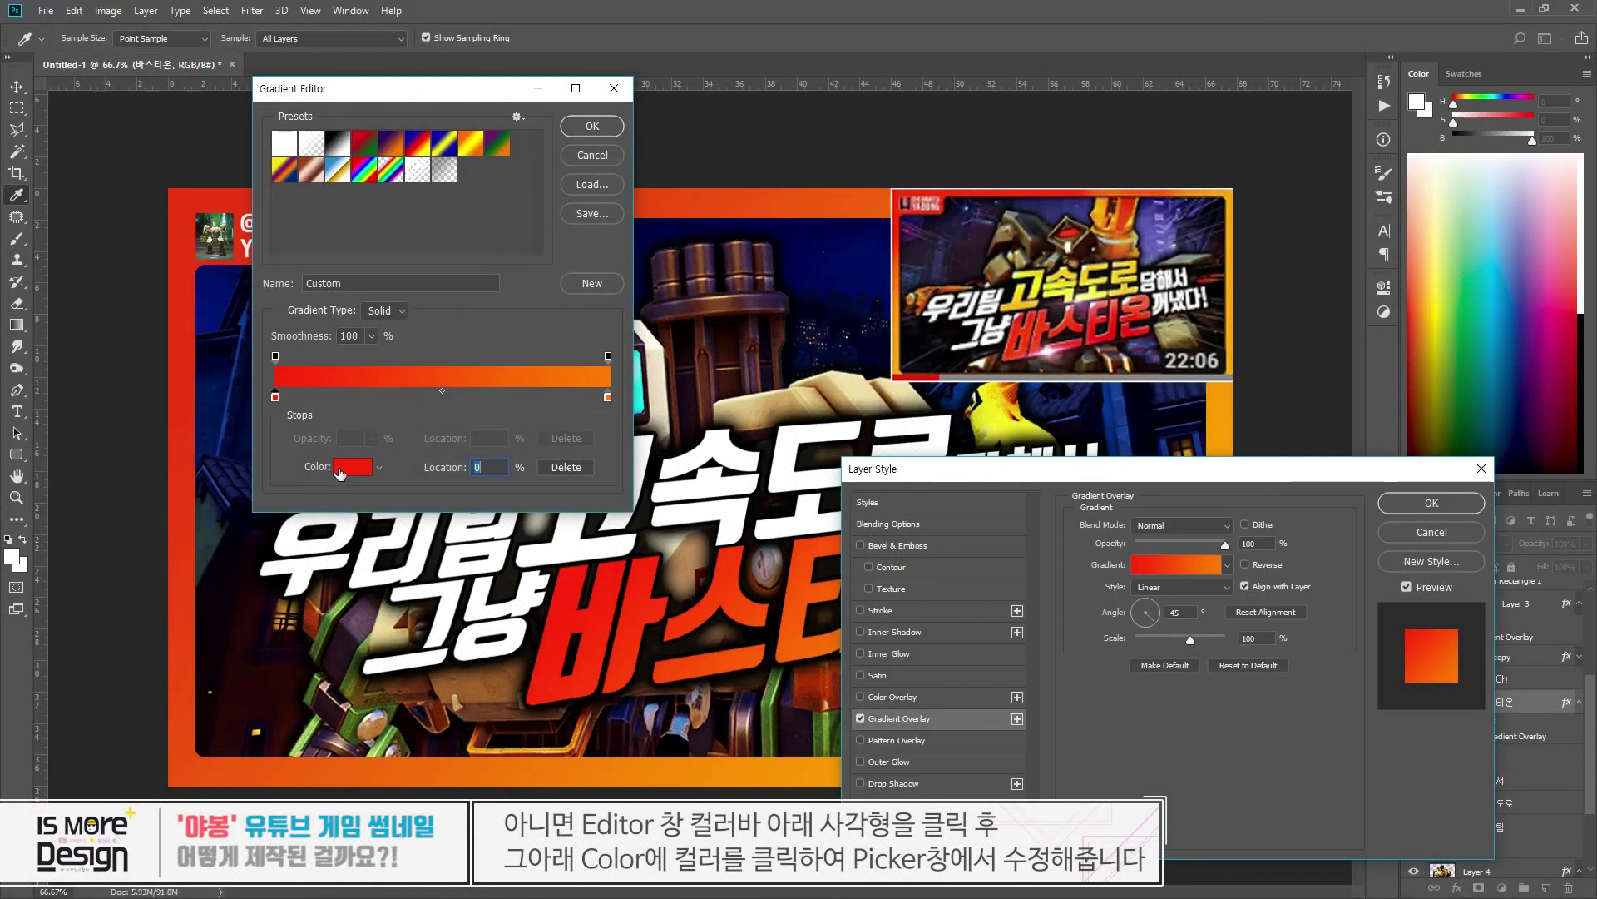
click(353, 466)
mouse_move(1025, 557)
mouse_down()
mouse_move(1131, 512)
mouse_move(1211, 436)
mouse_up()
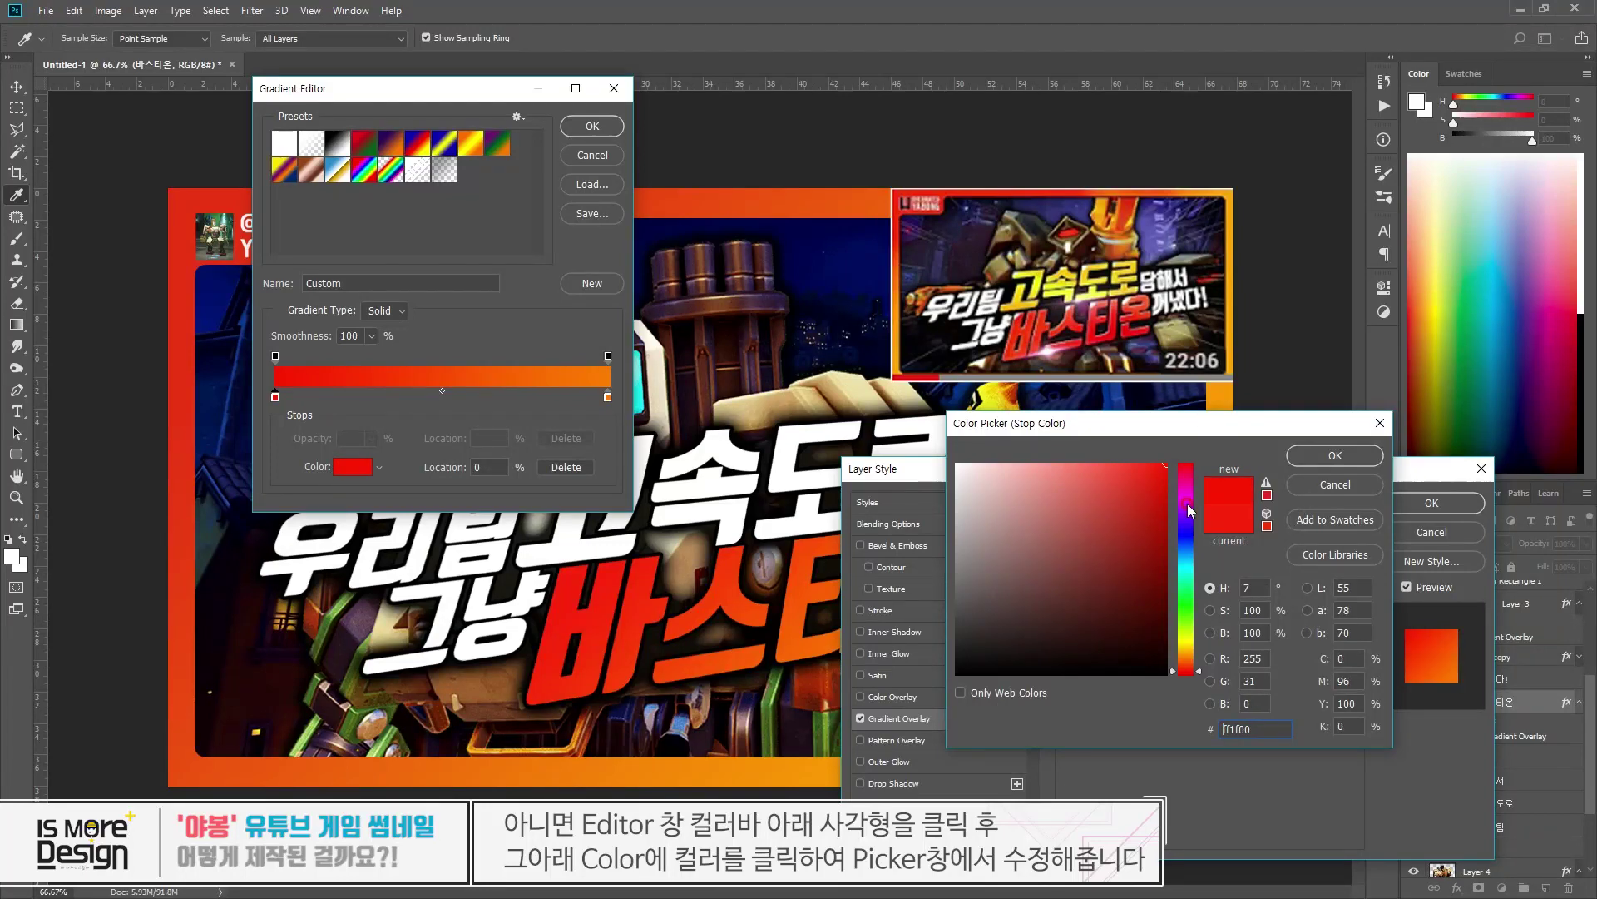
click(1186, 463)
click(1329, 457)
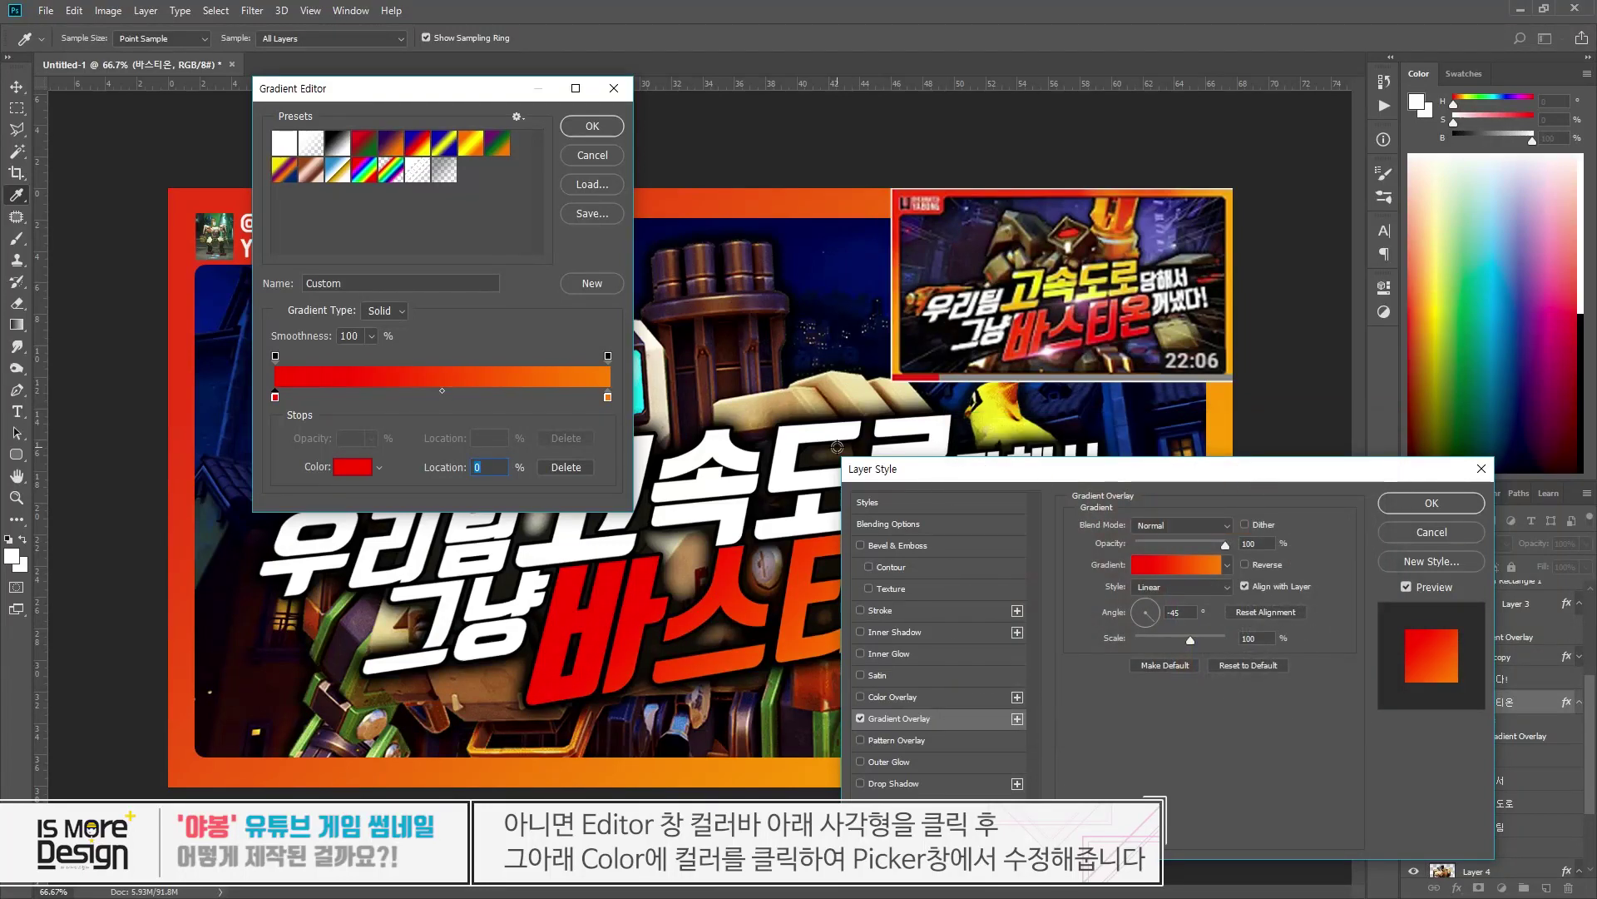
- Set the 바스티온 gradient angle to -79° and resample its end stop as a redder orange from the gradient bar
drag(857, 468, 914, 625)
click(607, 397)
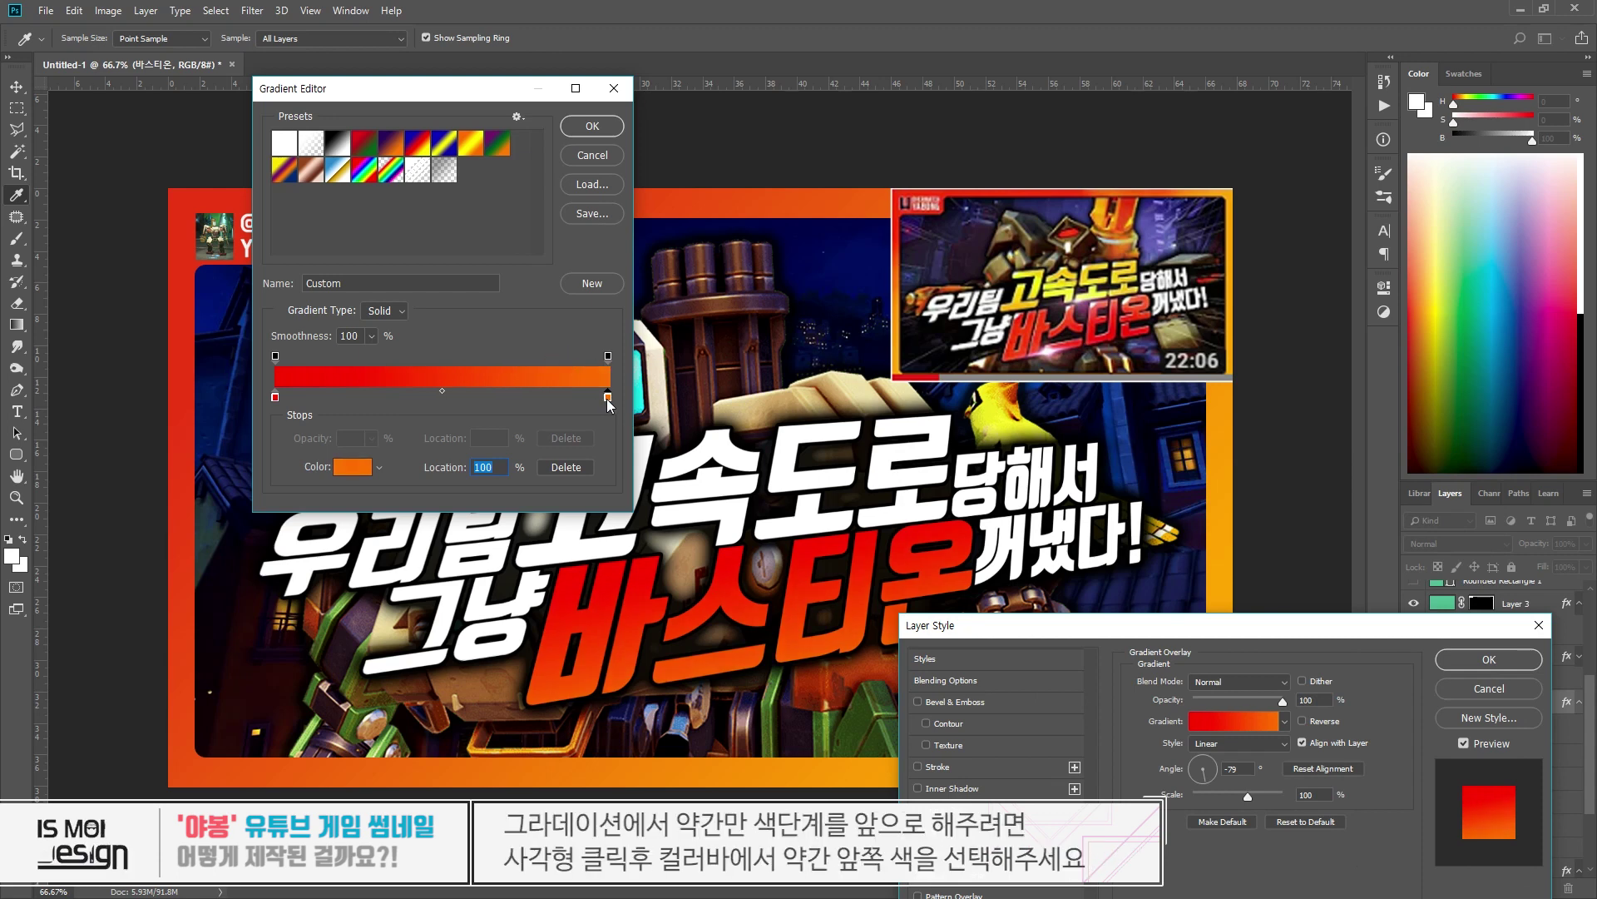
click(520, 372)
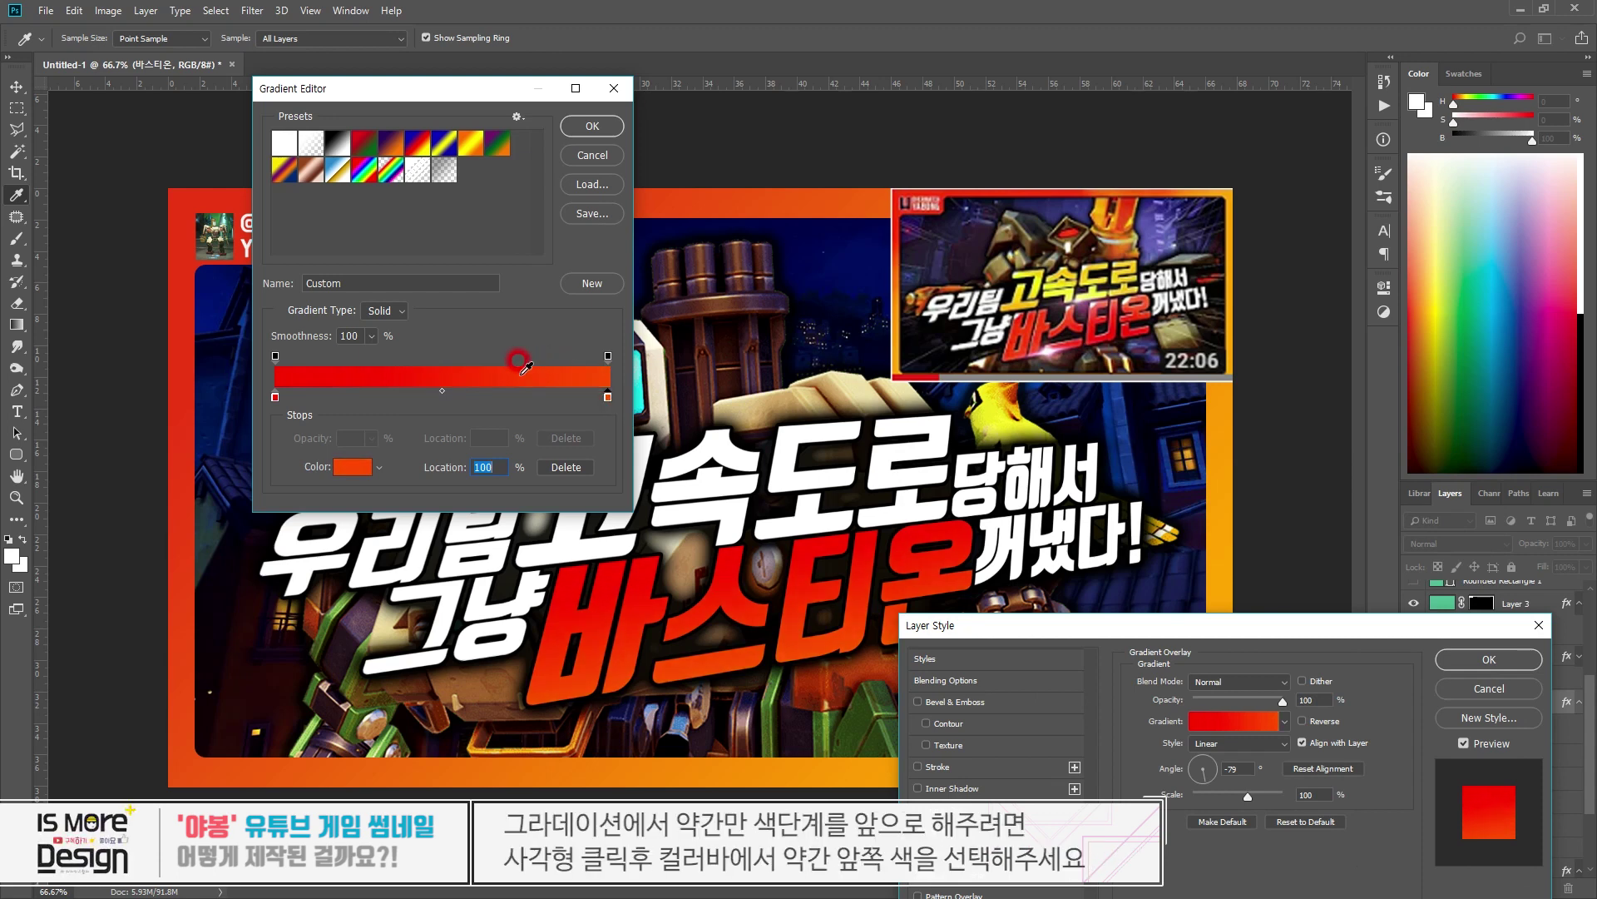
drag(522, 372, 509, 372)
click(592, 128)
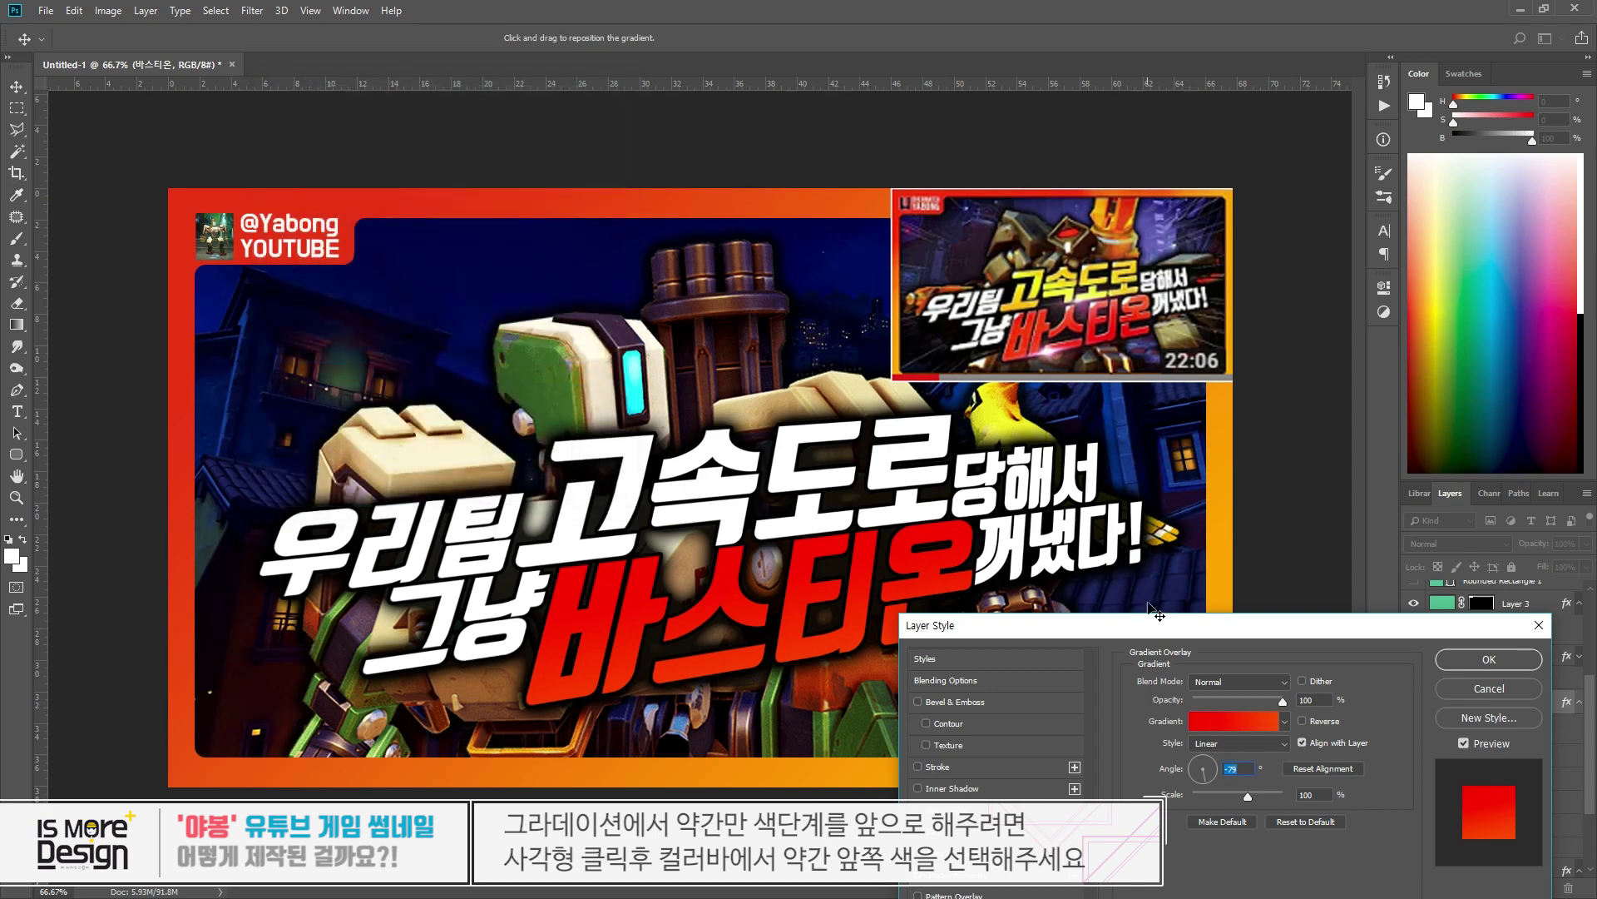
- Add an Inner Bevel effect to the 바스티온 layer with a 127° angle, 5° altitude and 3 px size
drag(1114, 624, 1172, 519)
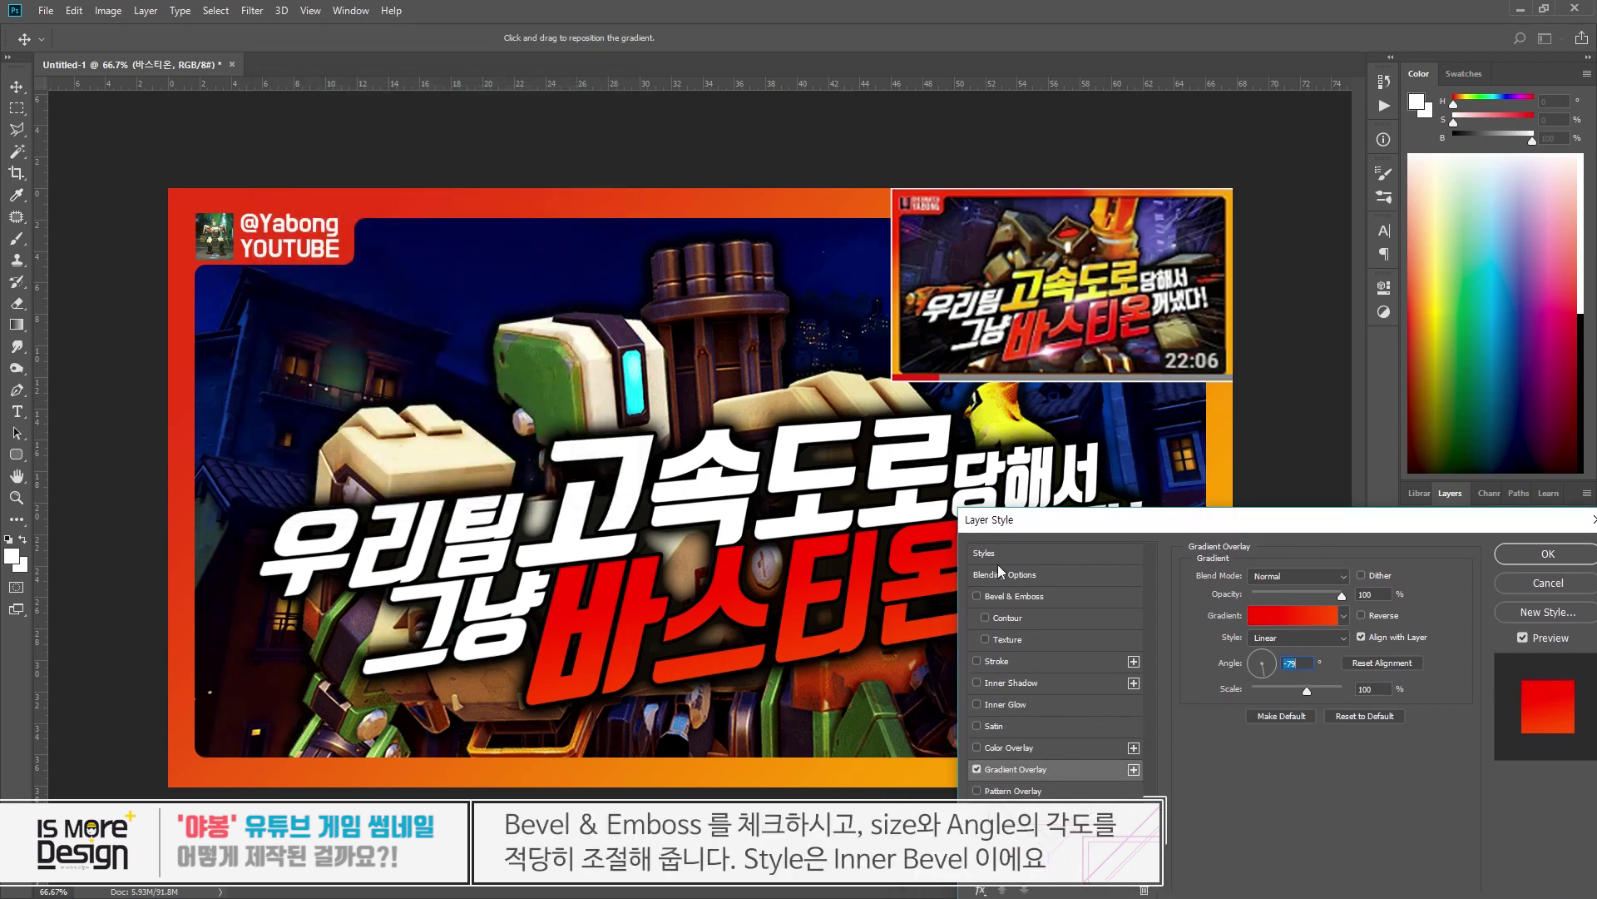
click(1011, 597)
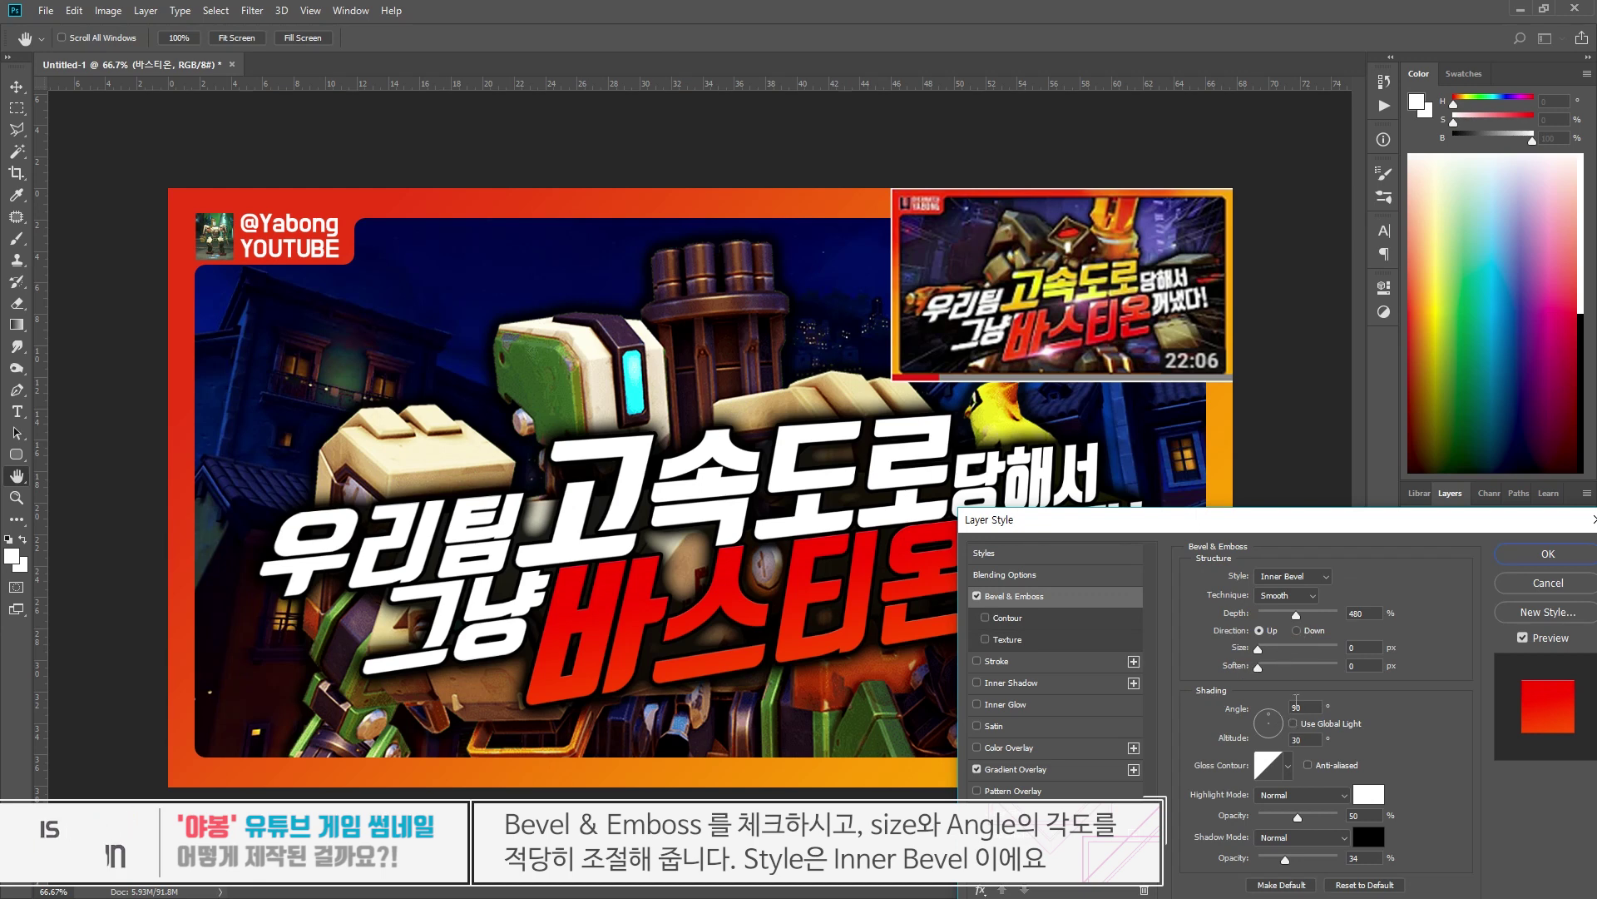
drag(1268, 721, 1261, 712)
click(1298, 707)
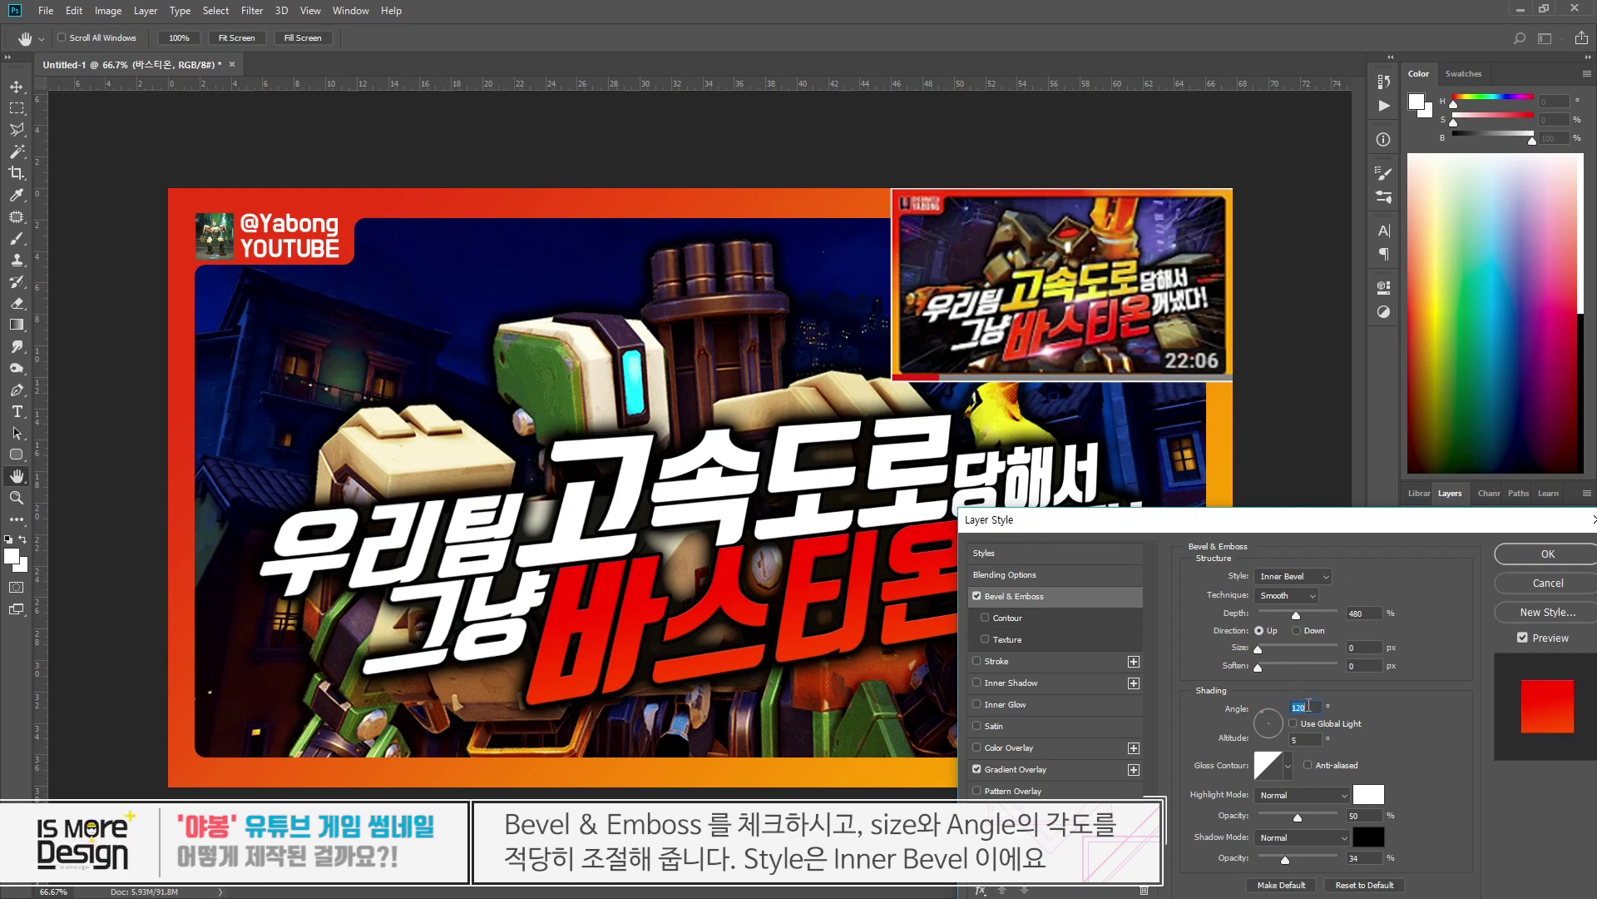
text(127)
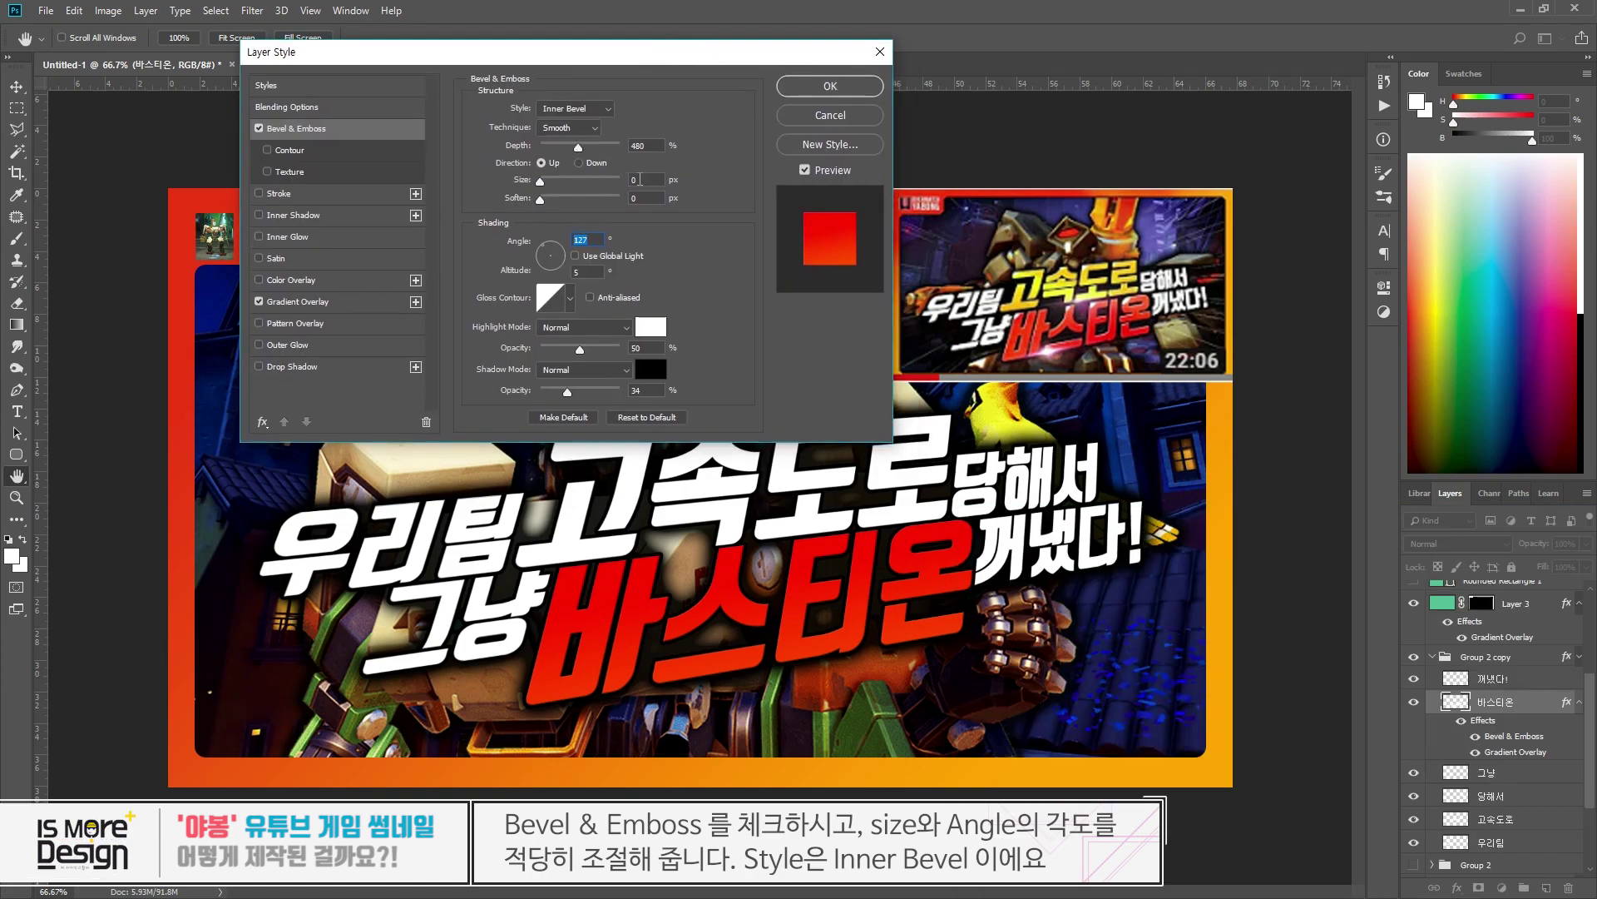
double_click(641, 179)
text(3)
click(651, 208)
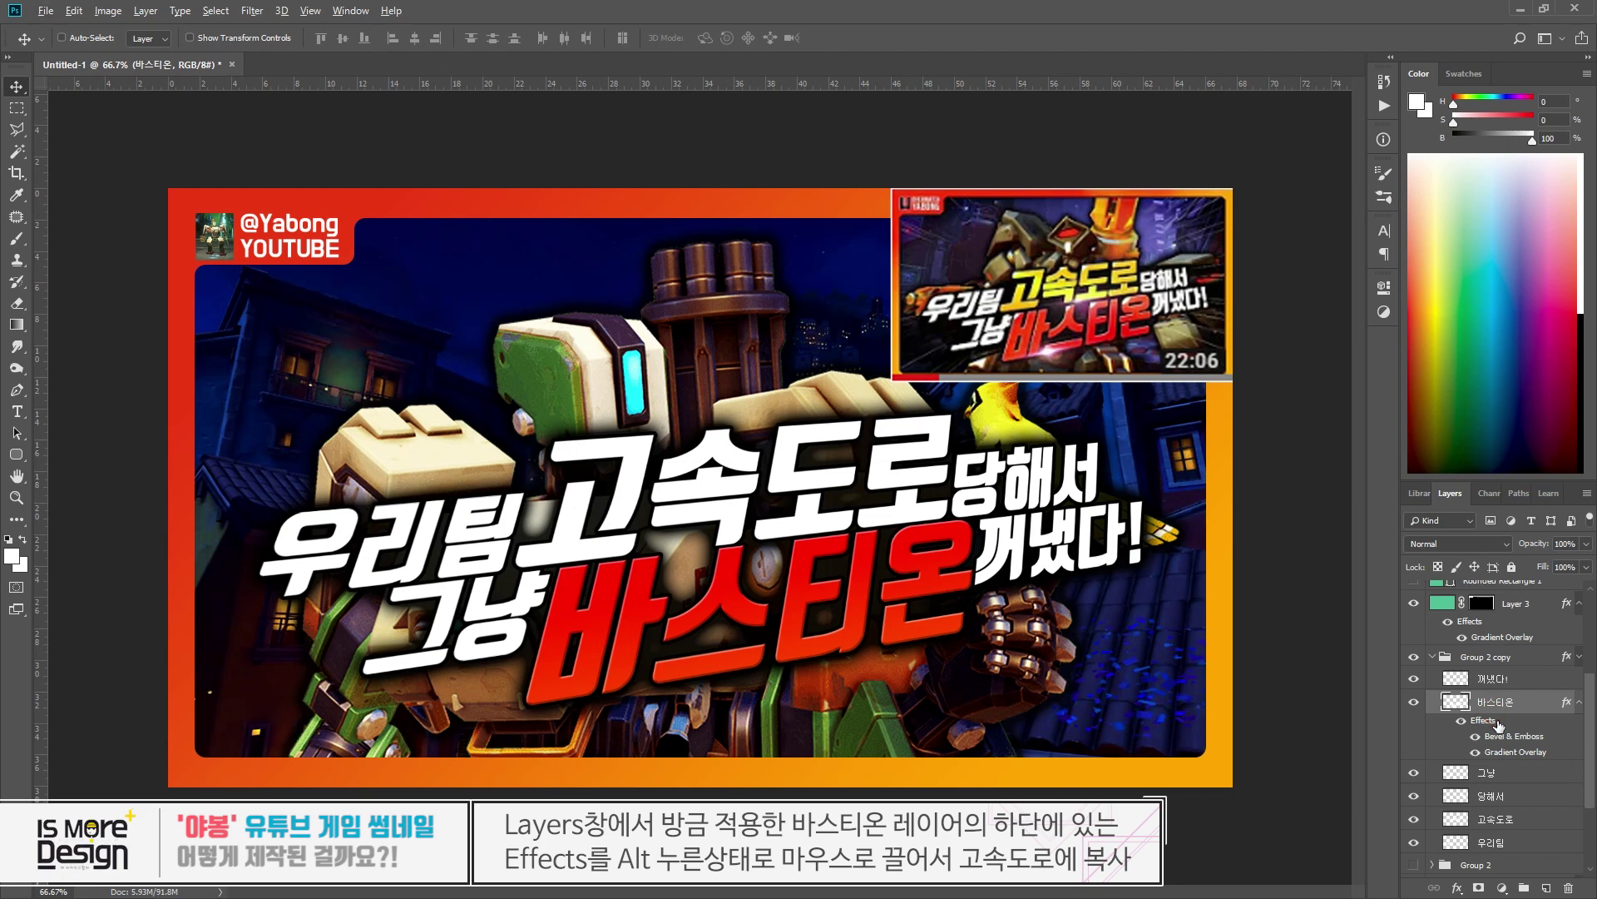
- Copy the 바스티온 layer's effects onto the 고속도로 layer and select the 고속도로 layer
drag(1495, 722, 1495, 822)
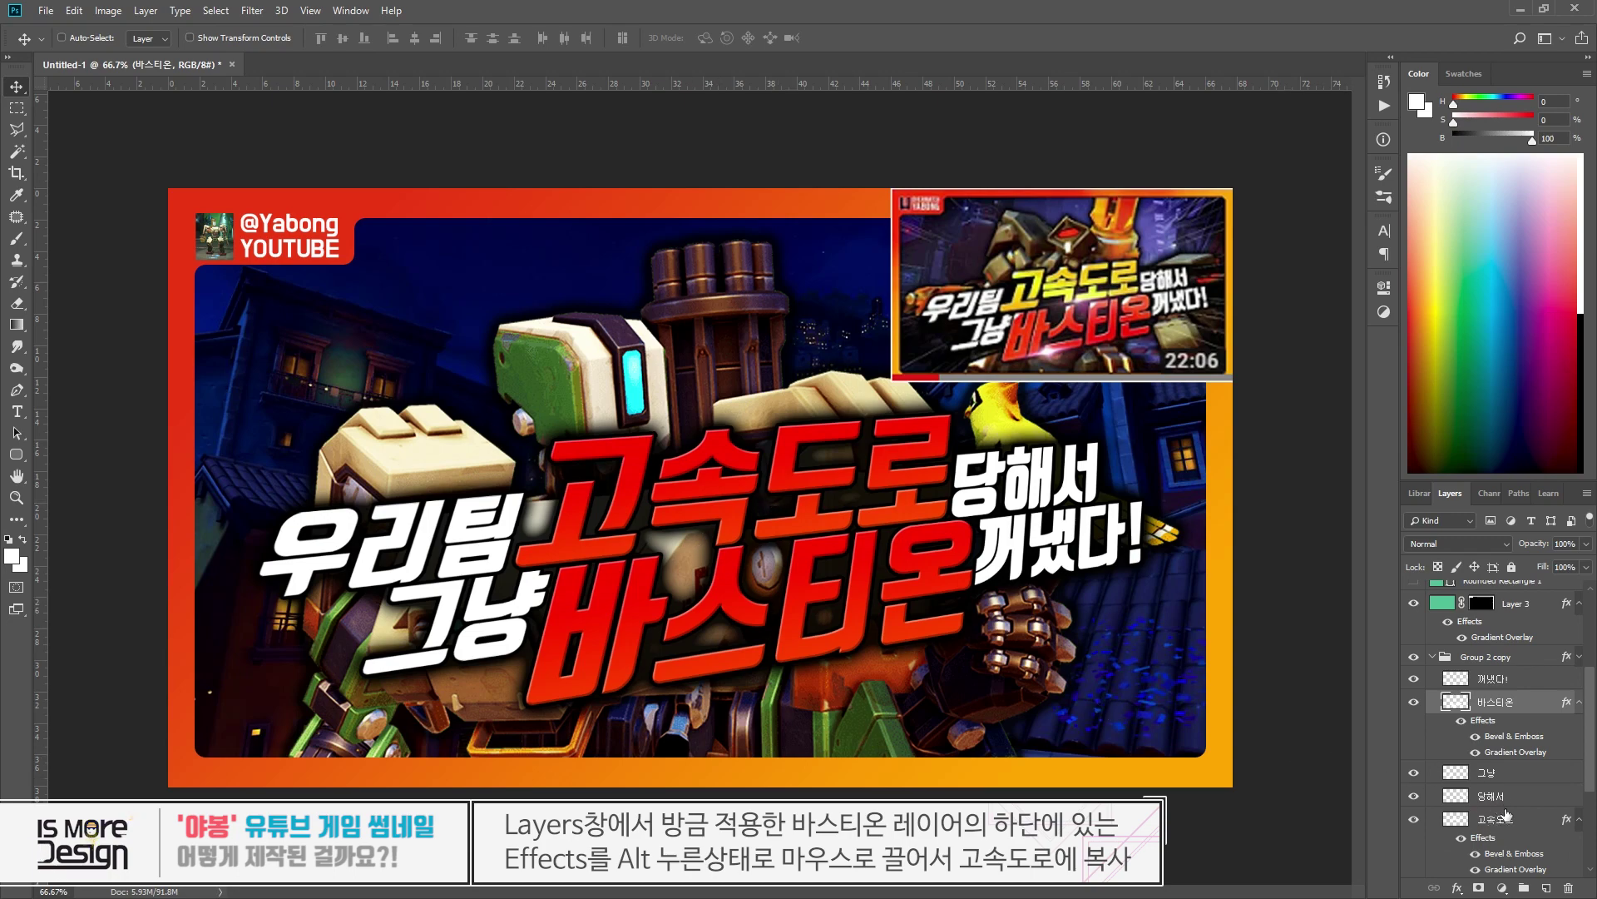
click(1508, 838)
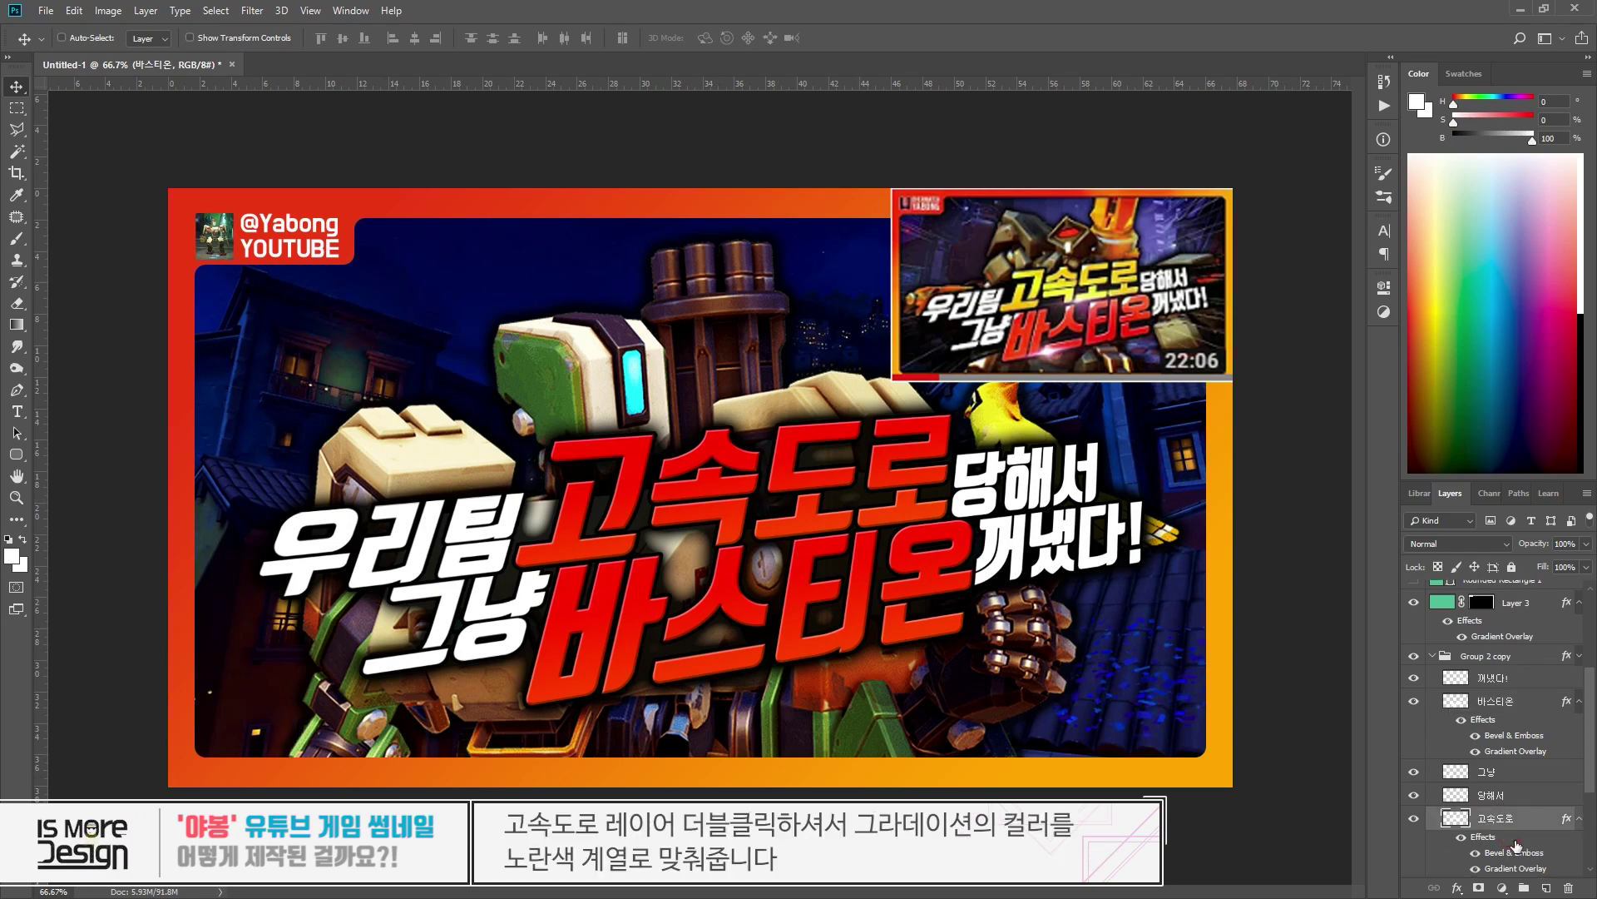
- Change the 고속도로 layer's gradient overlay to the Orange, Yellow, Orange preset and apply the layer style
double_click(1516, 844)
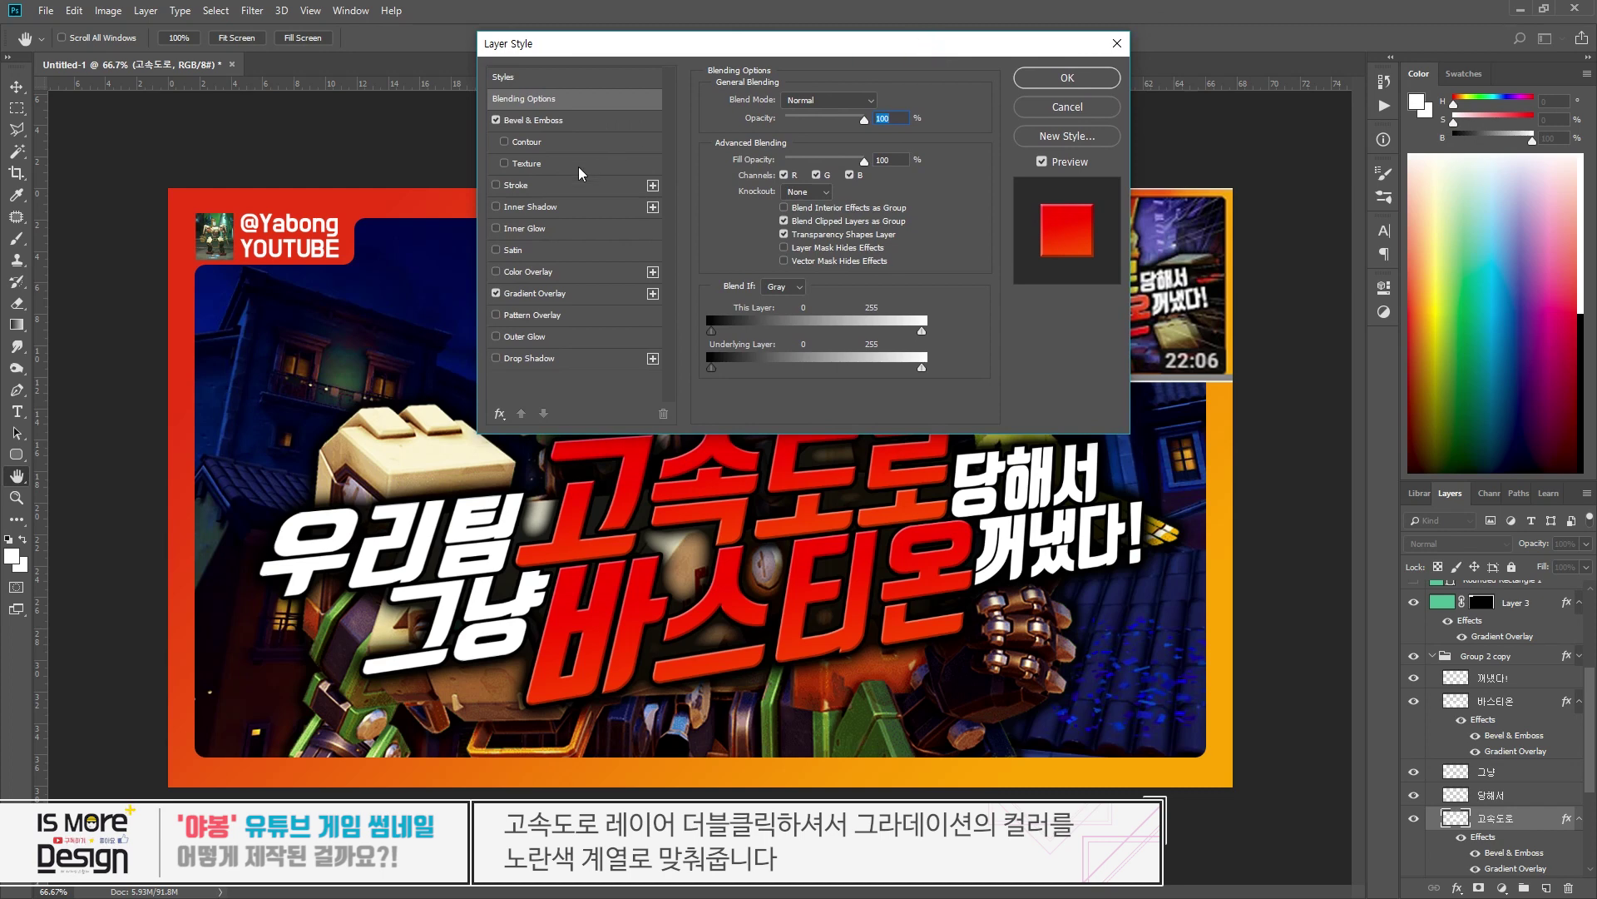
click(534, 293)
drag(903, 43, 669, 29)
click(587, 129)
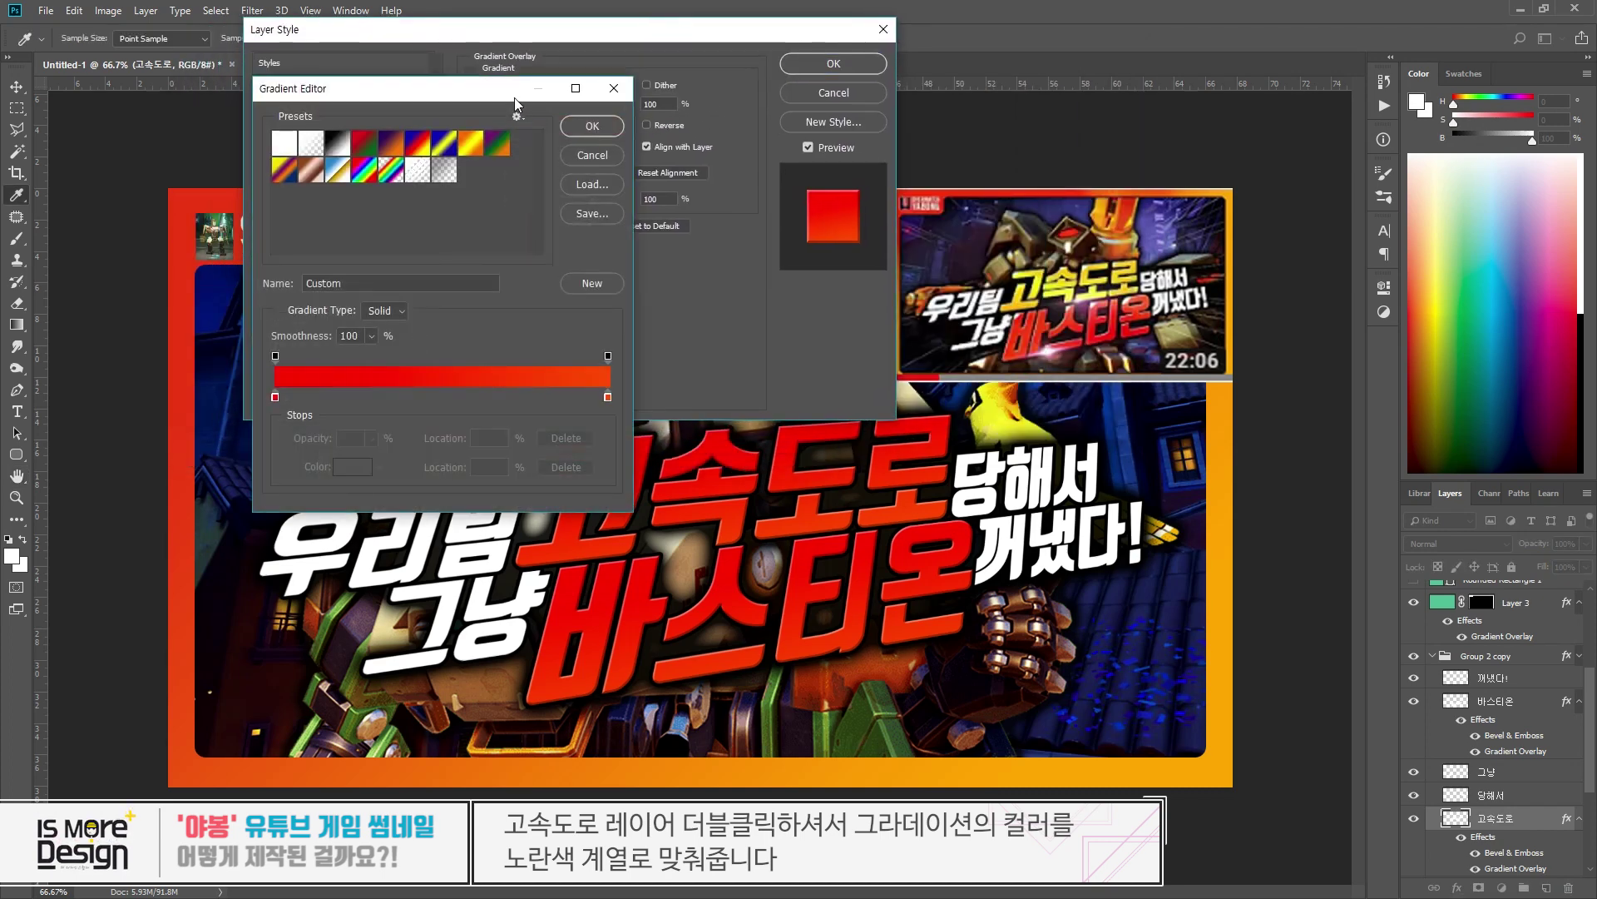
click(626, 85)
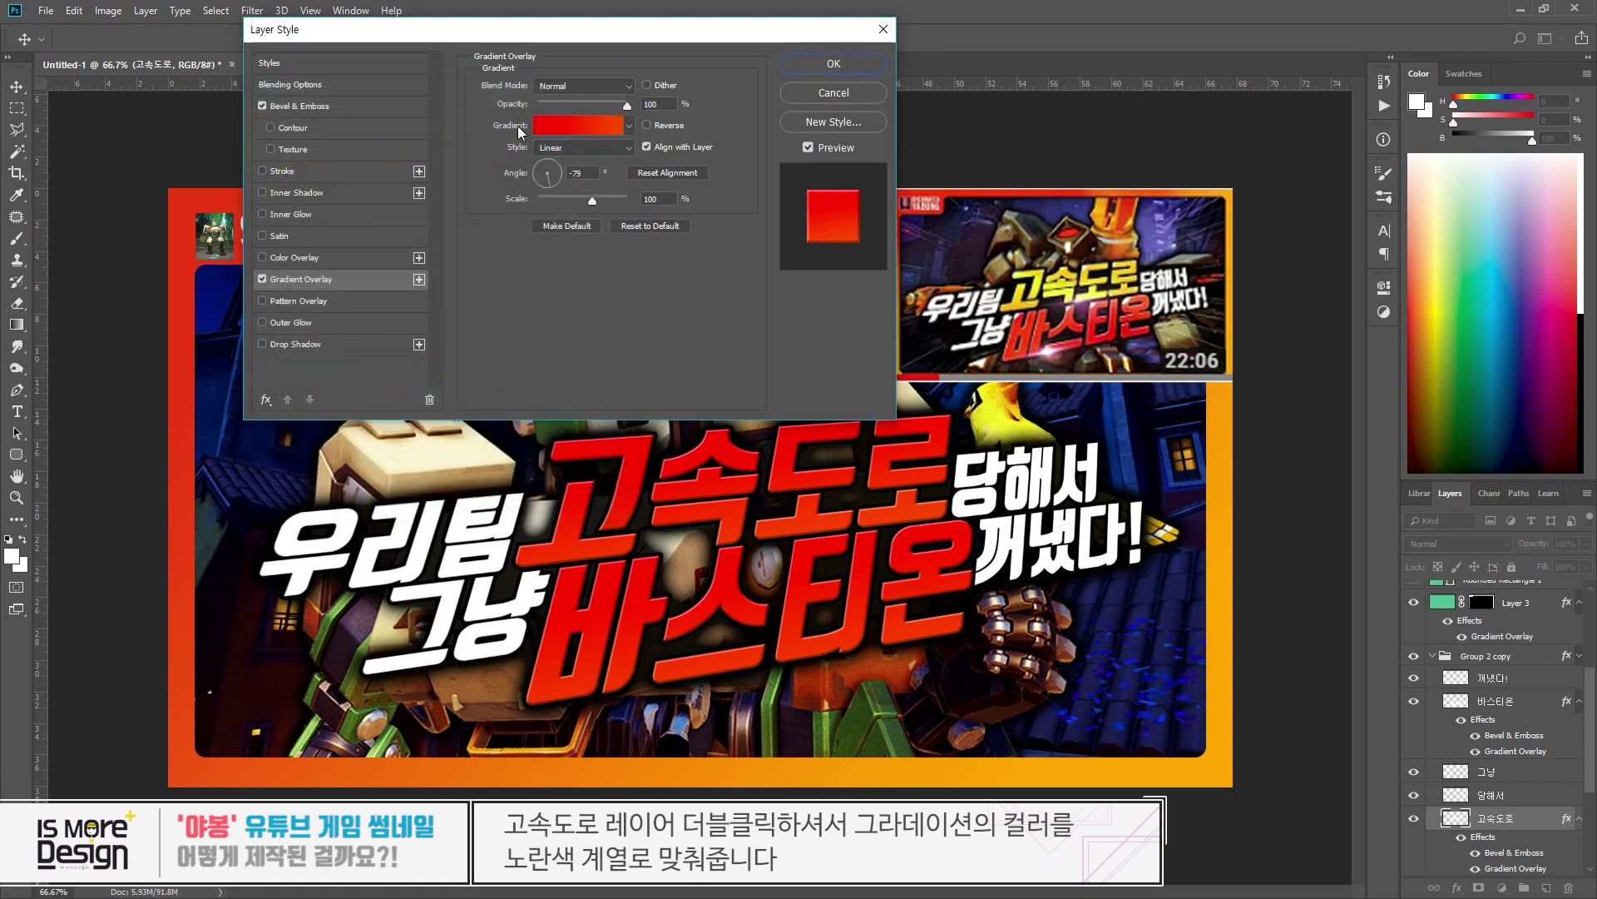
click(571, 128)
drag(532, 28, 430, 50)
click(797, 83)
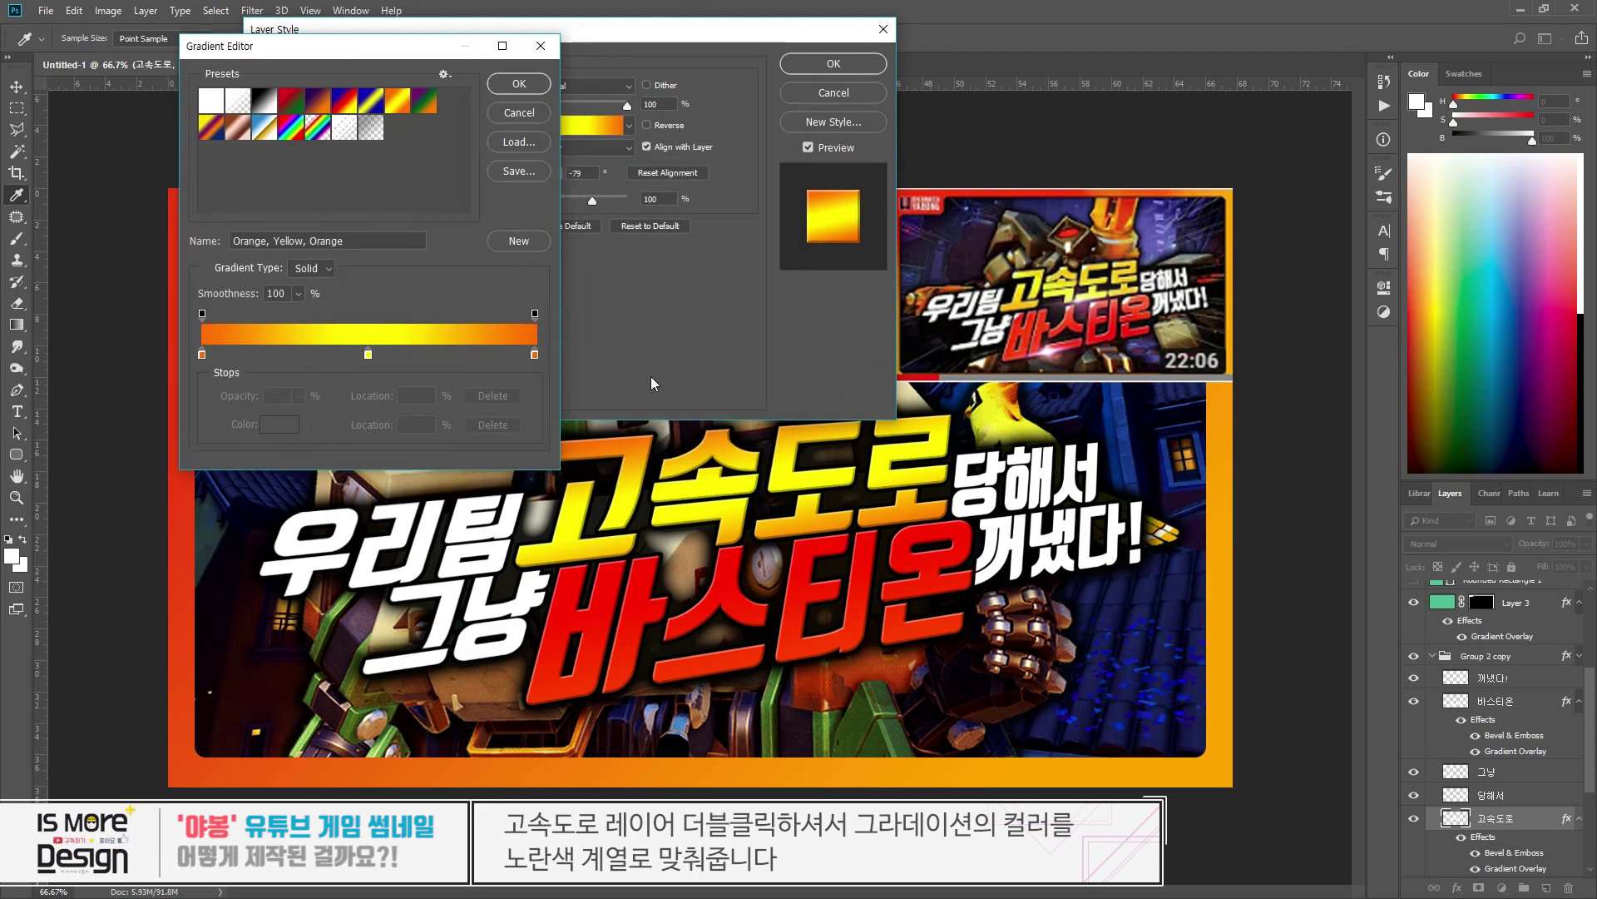
click(835, 64)
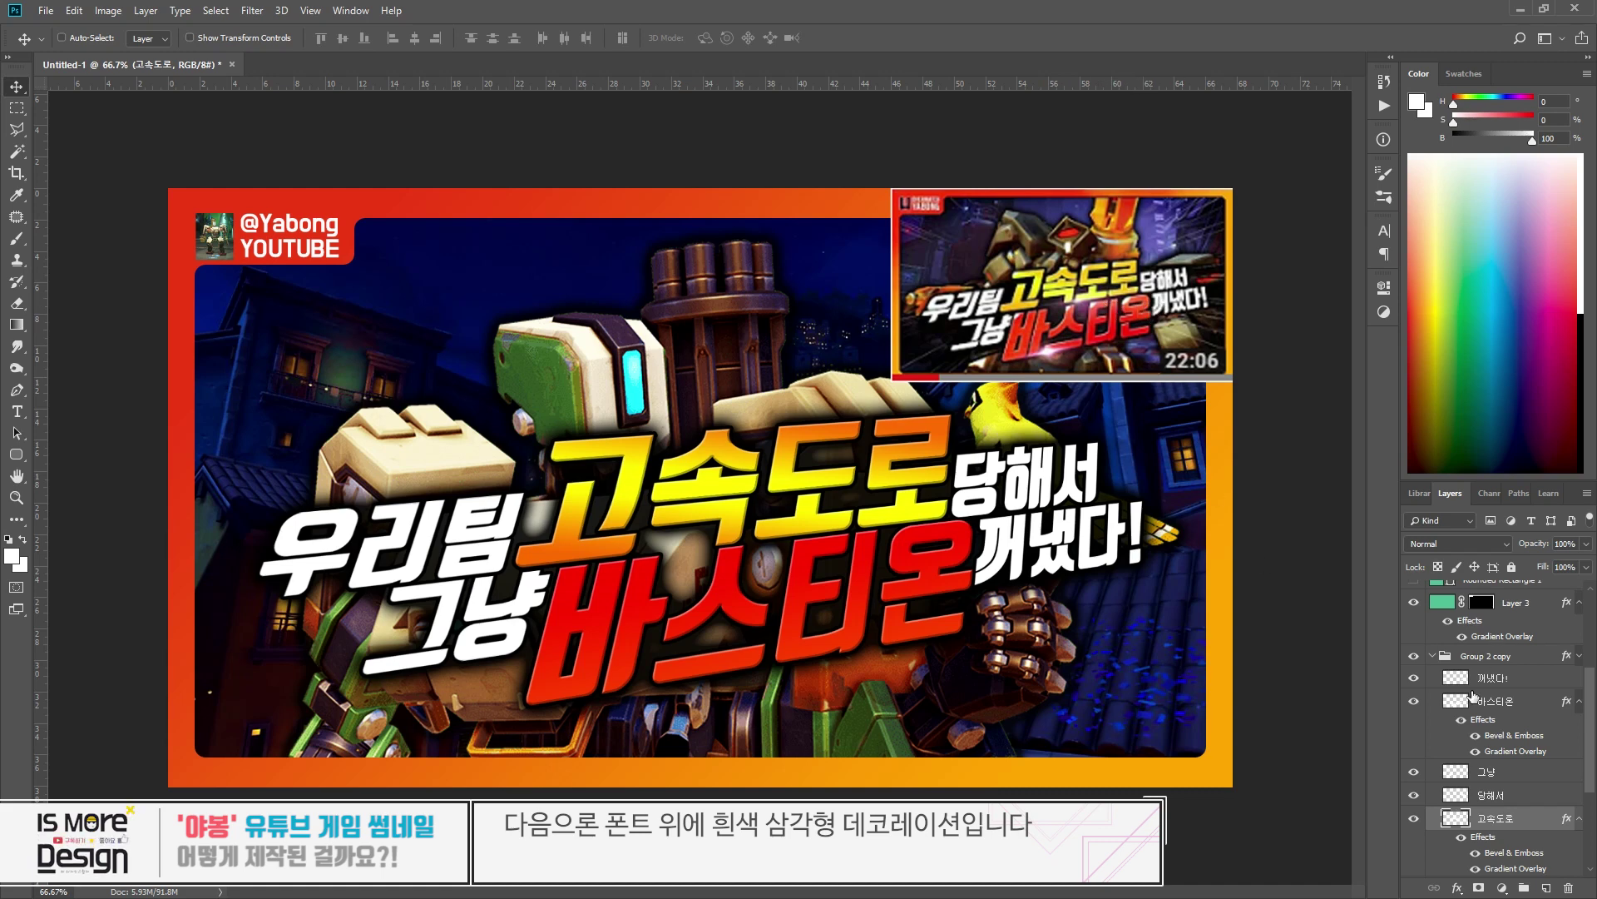
- Fill a small triangular lasso selection over the upper-left corner of 고 with white on a new layer, and move that layer above Group 2 copy
click(1496, 657)
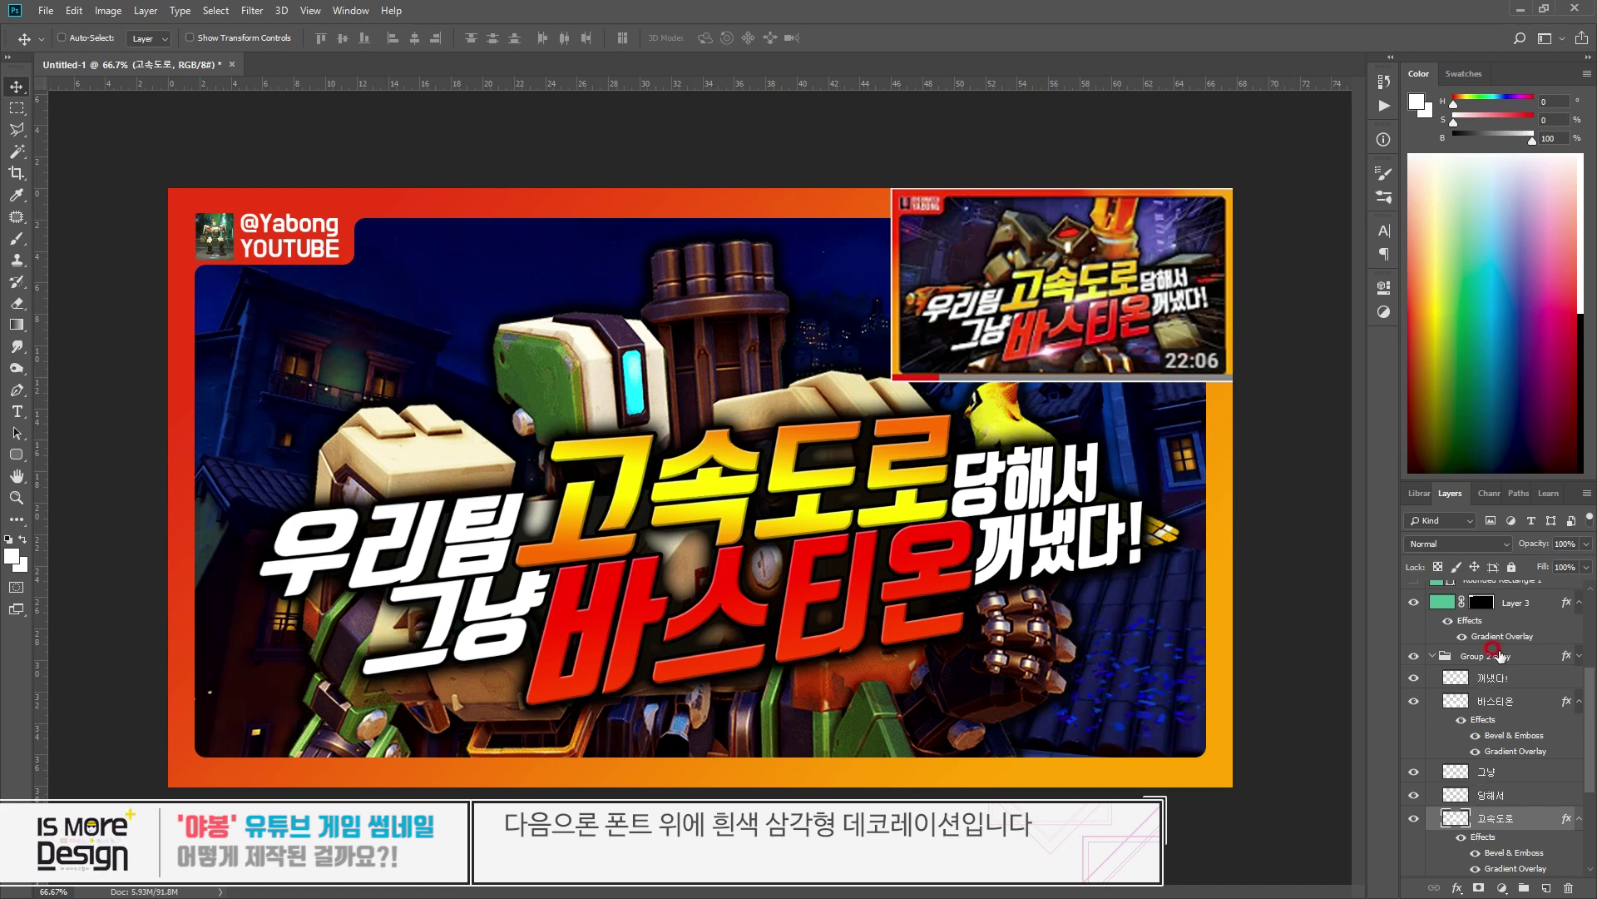
click(18, 133)
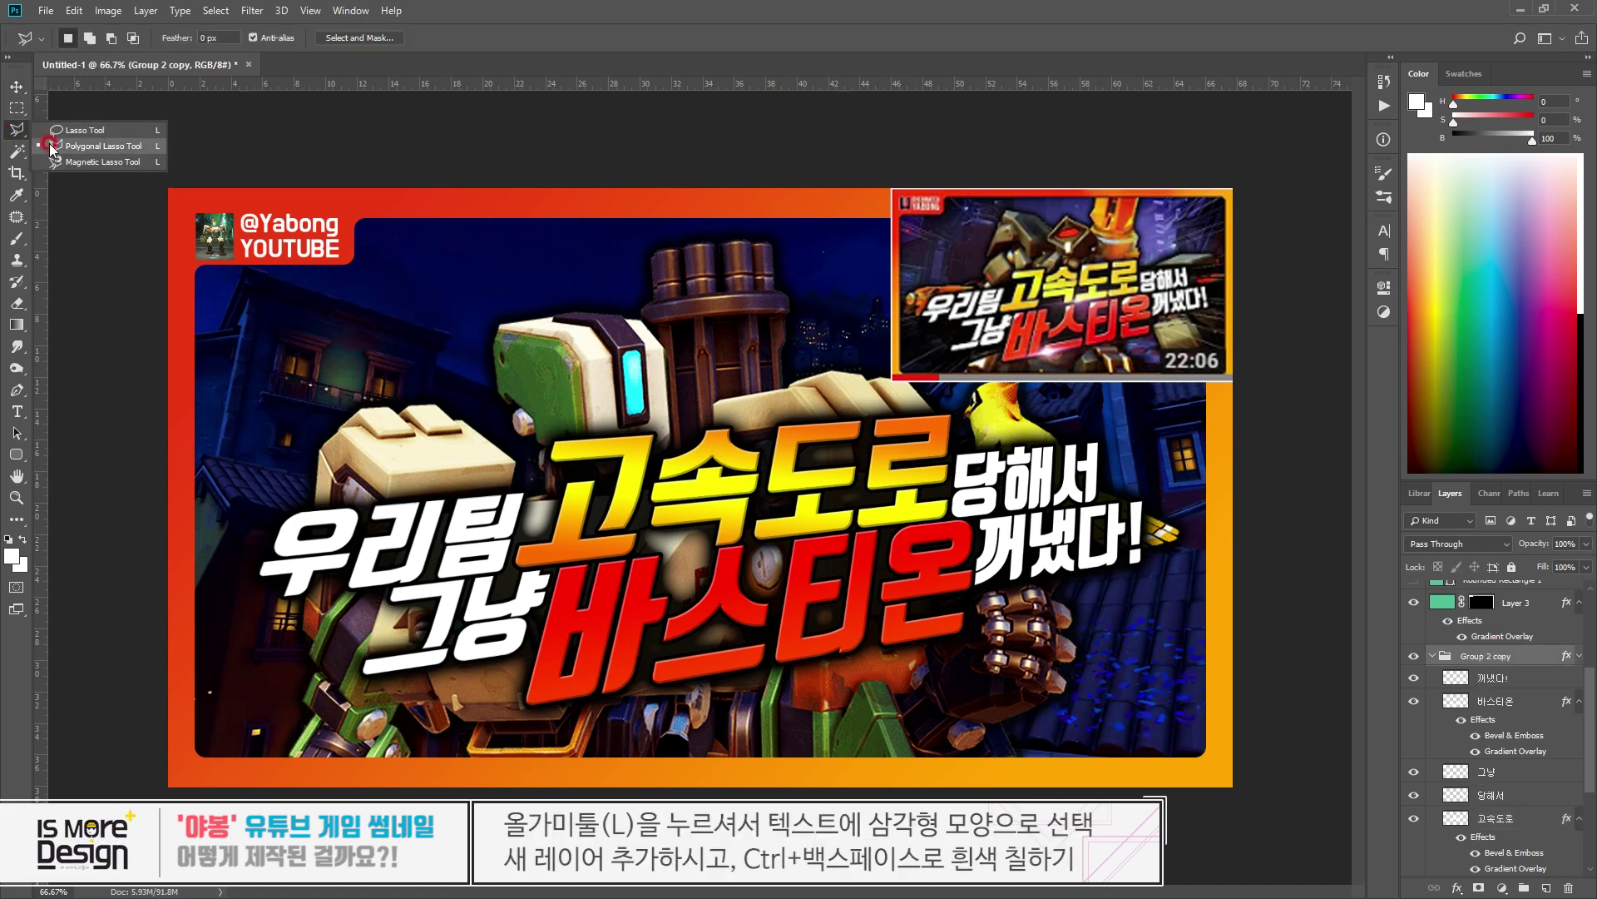
click(256, 365)
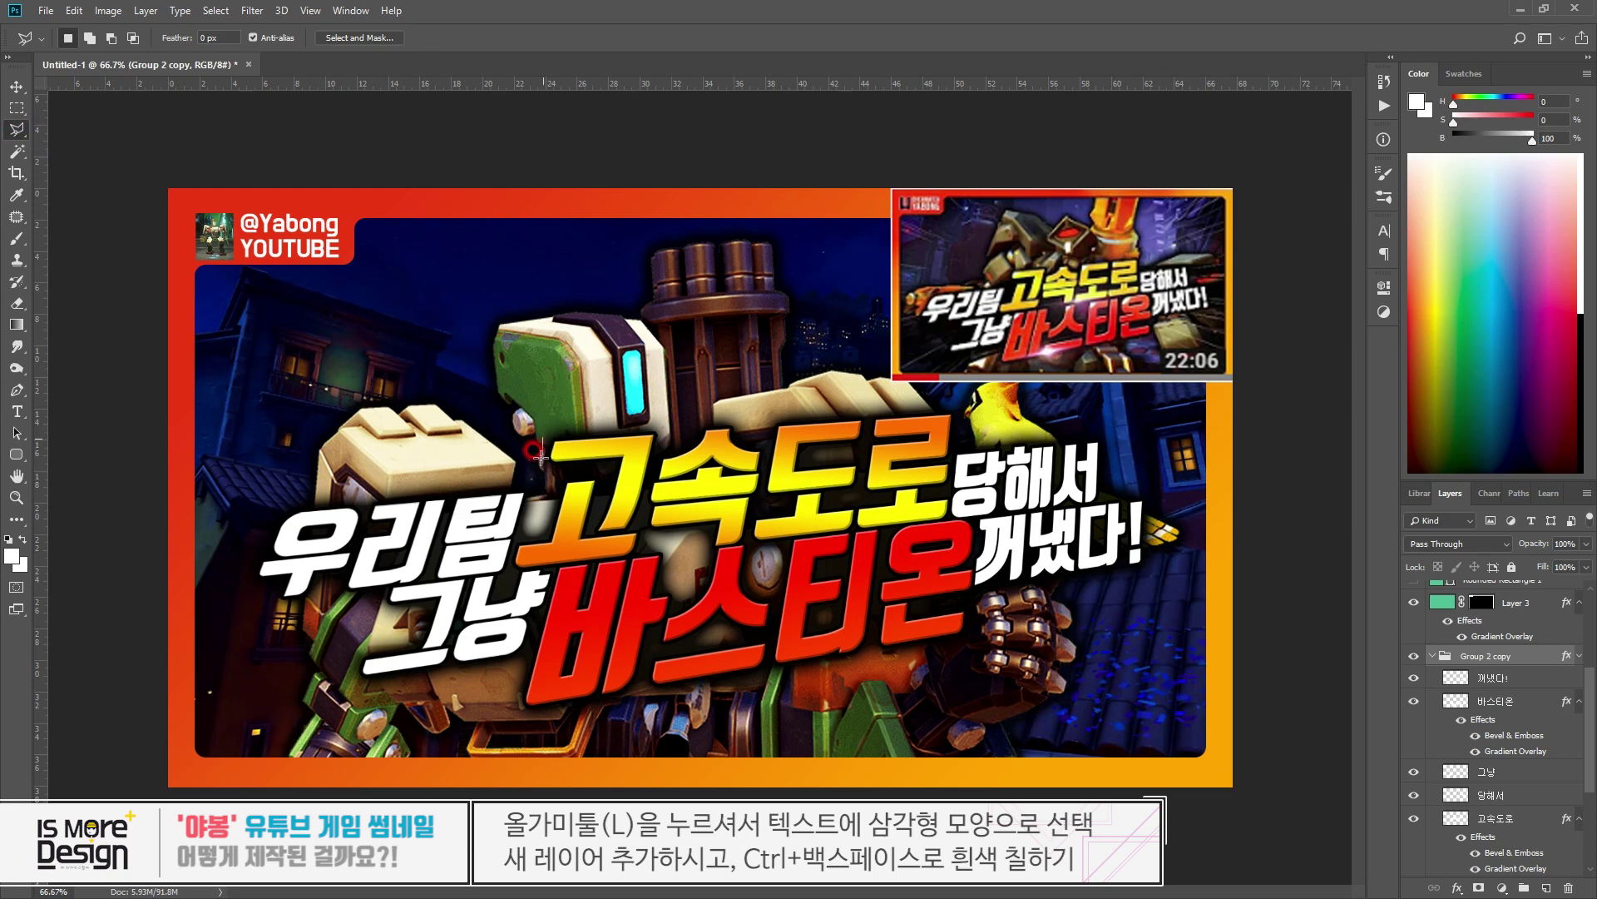
click(540, 459)
click(557, 428)
click(1546, 888)
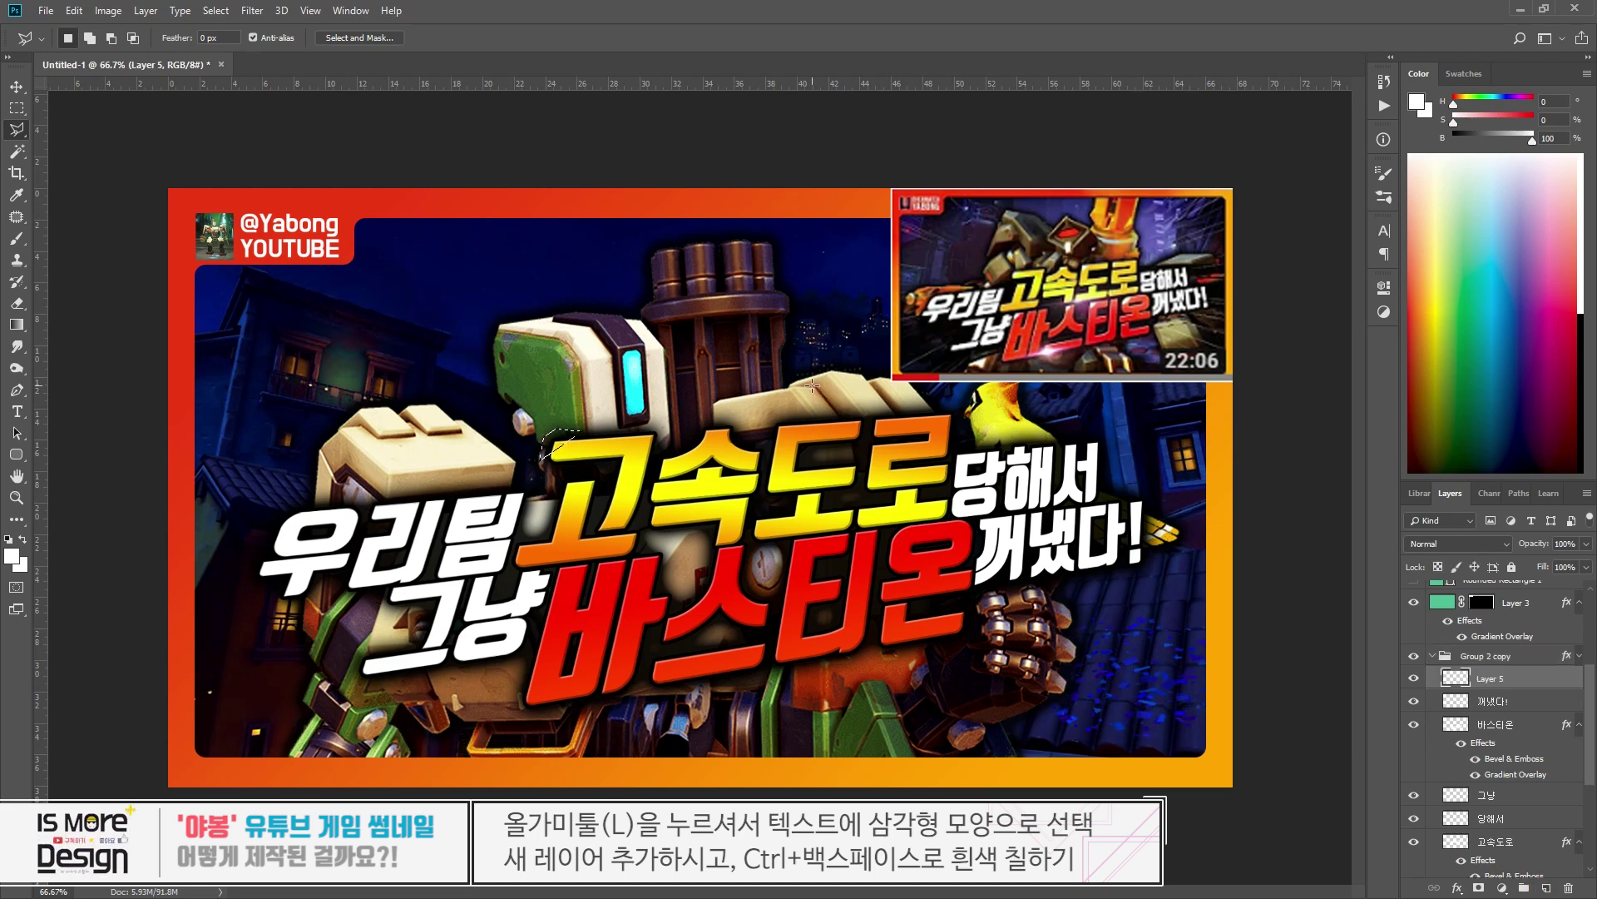
key(ctrl+BackSpace)
drag(1493, 680, 1496, 647)
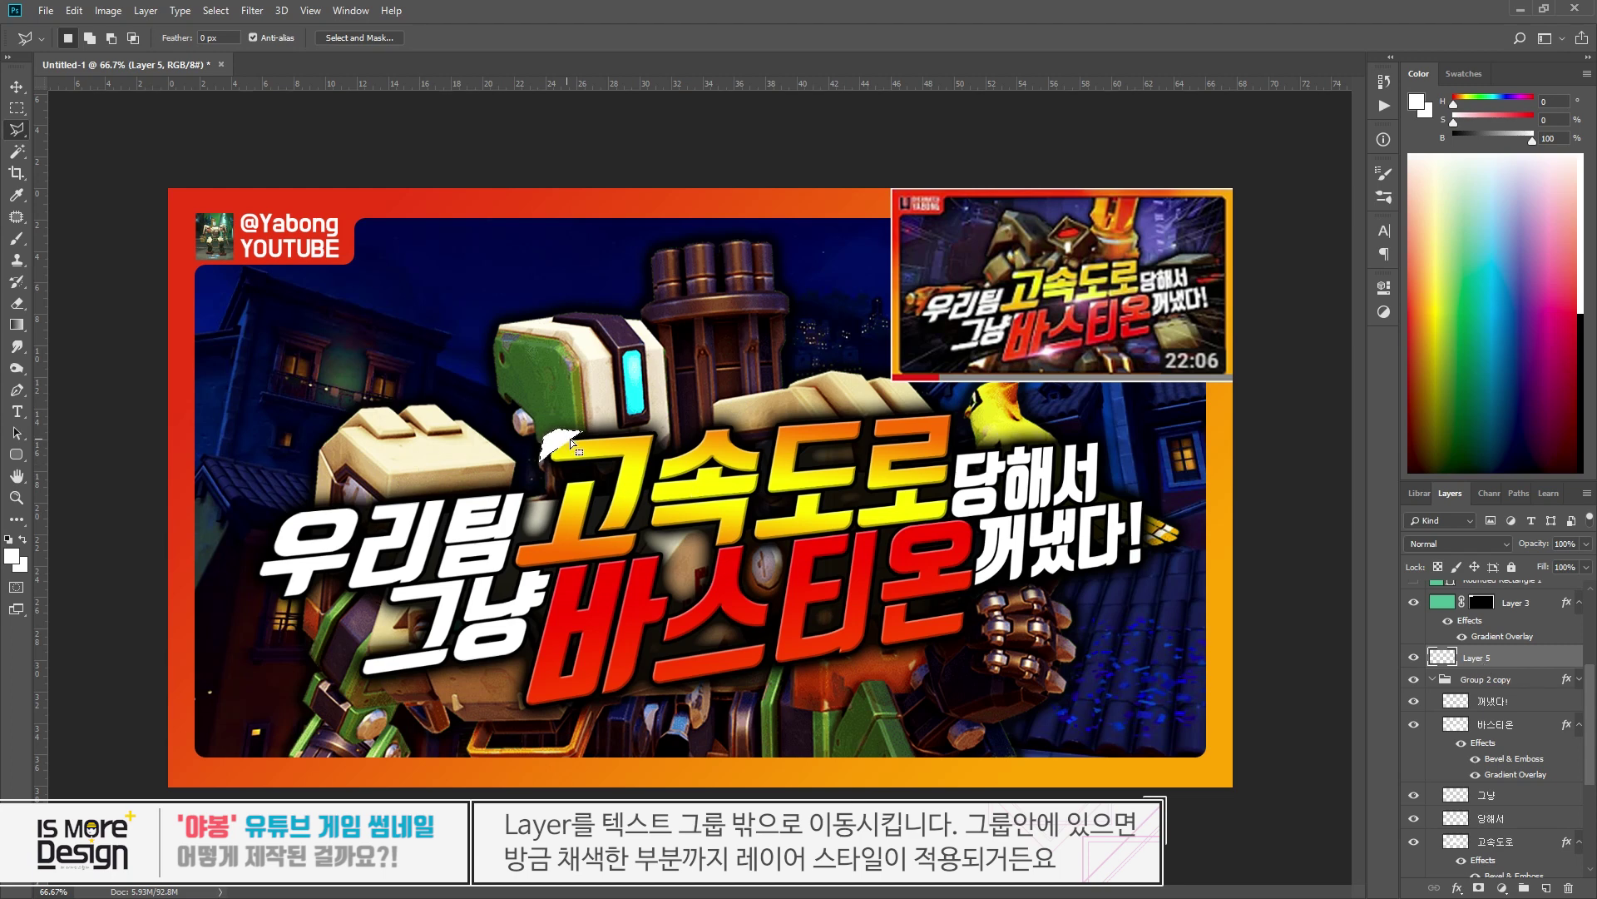
- Copy the selected white triangle within Layer 5 onto the upper-left corners of 속, 도 and 로
key(v)
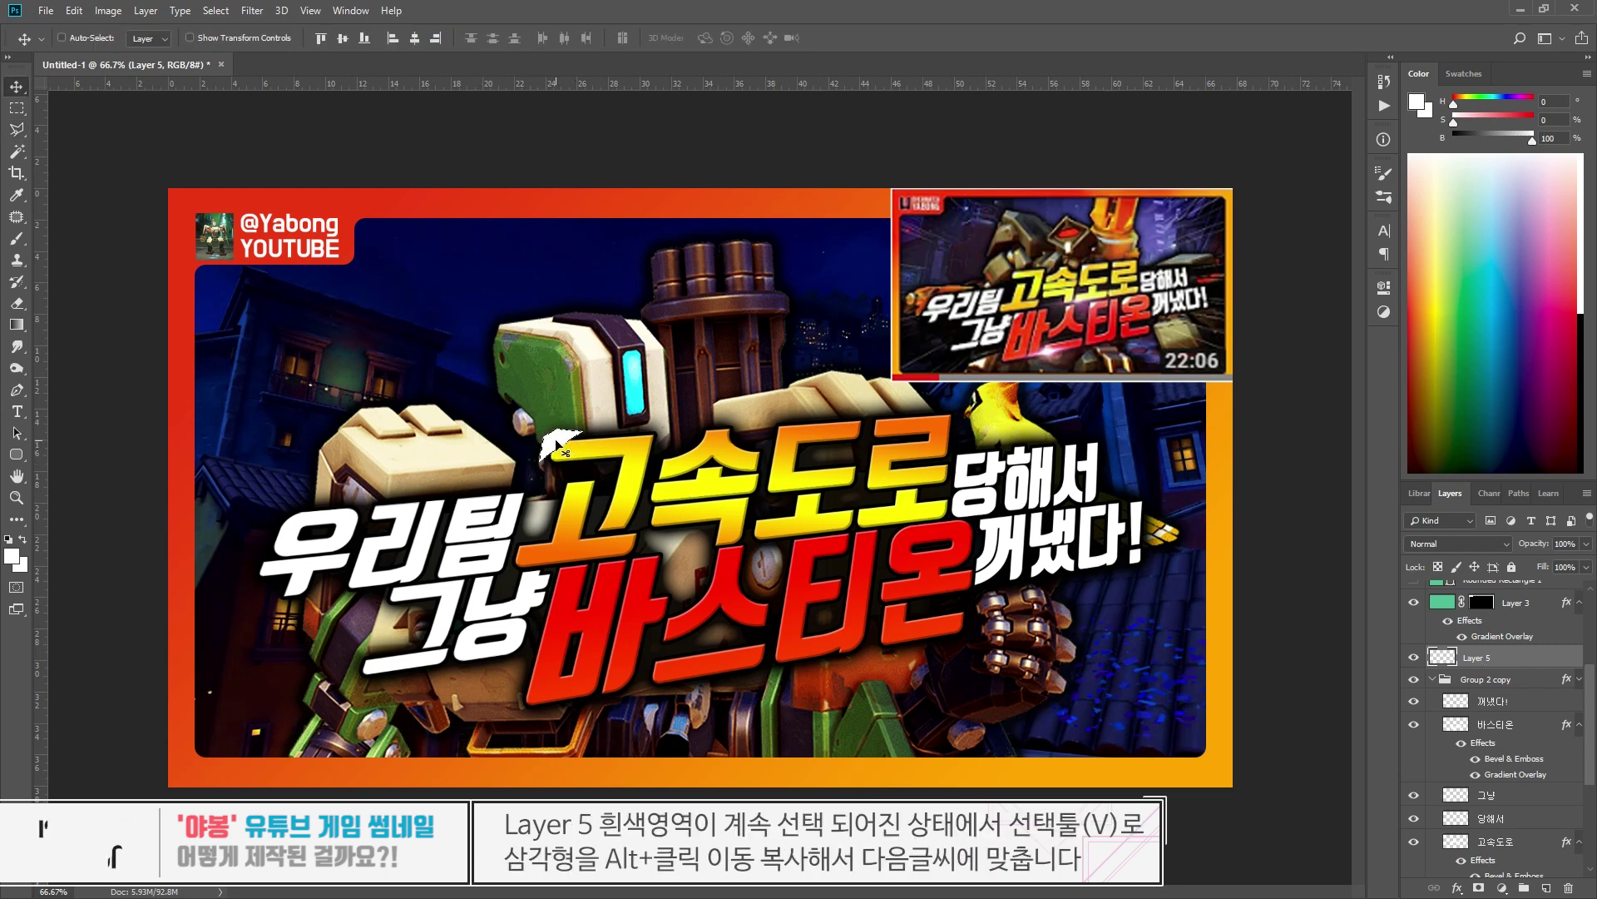
drag(556, 438, 715, 428)
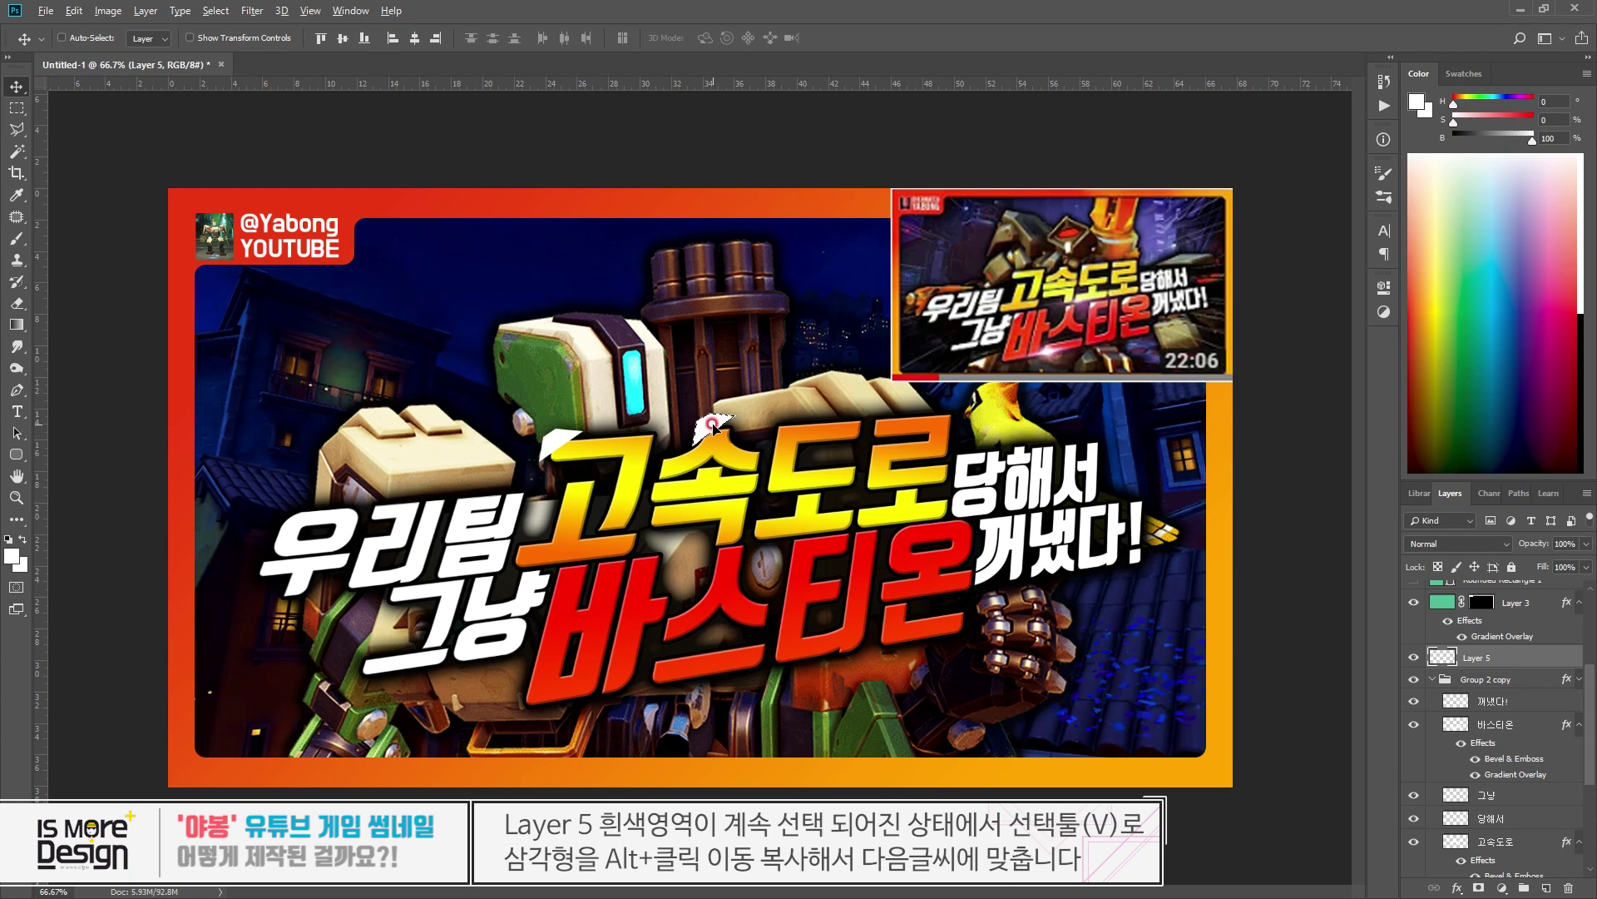
drag(713, 426, 892, 406)
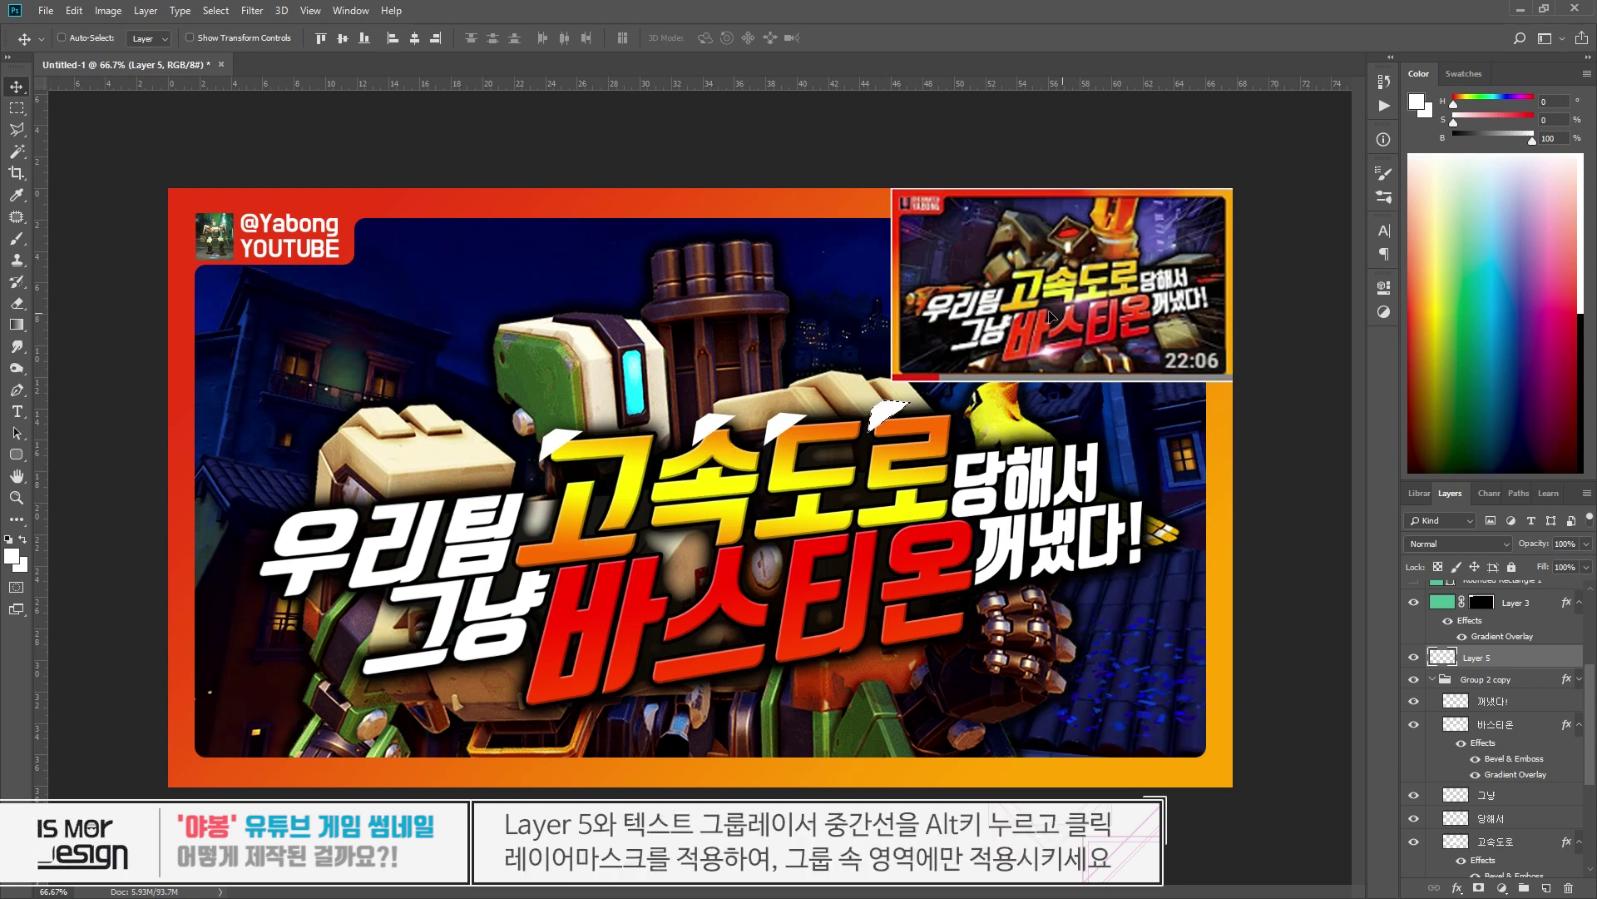
- Clip Layer 5 to the Group 2 copy text group and set its opacity to 90%
alt+click(1477, 666)
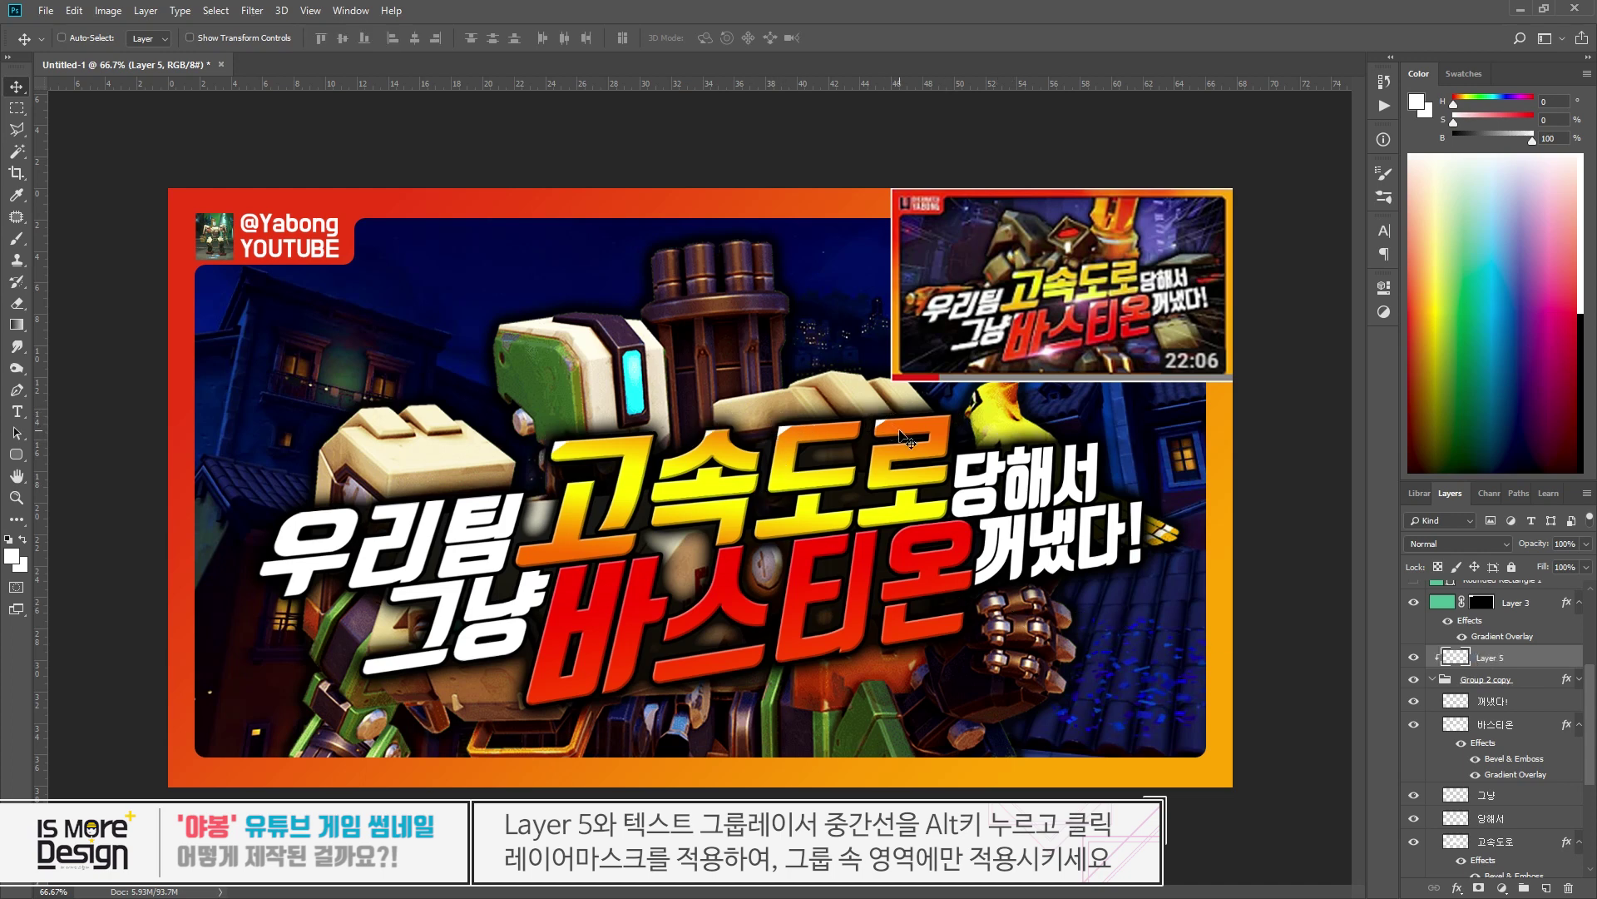
click(1561, 544)
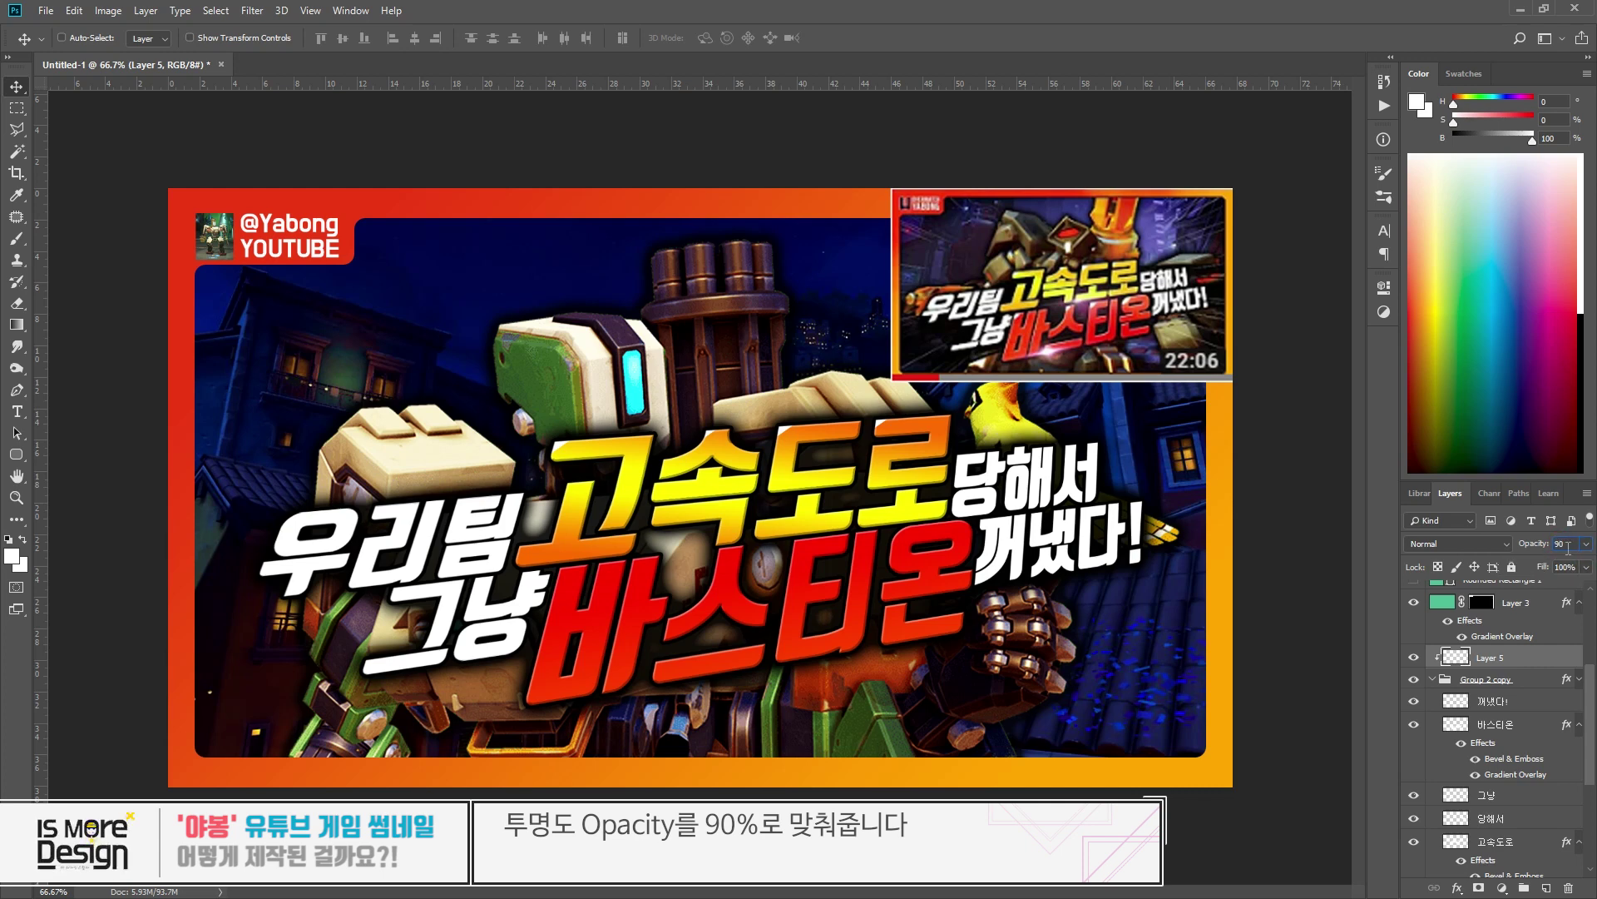
key(Return)
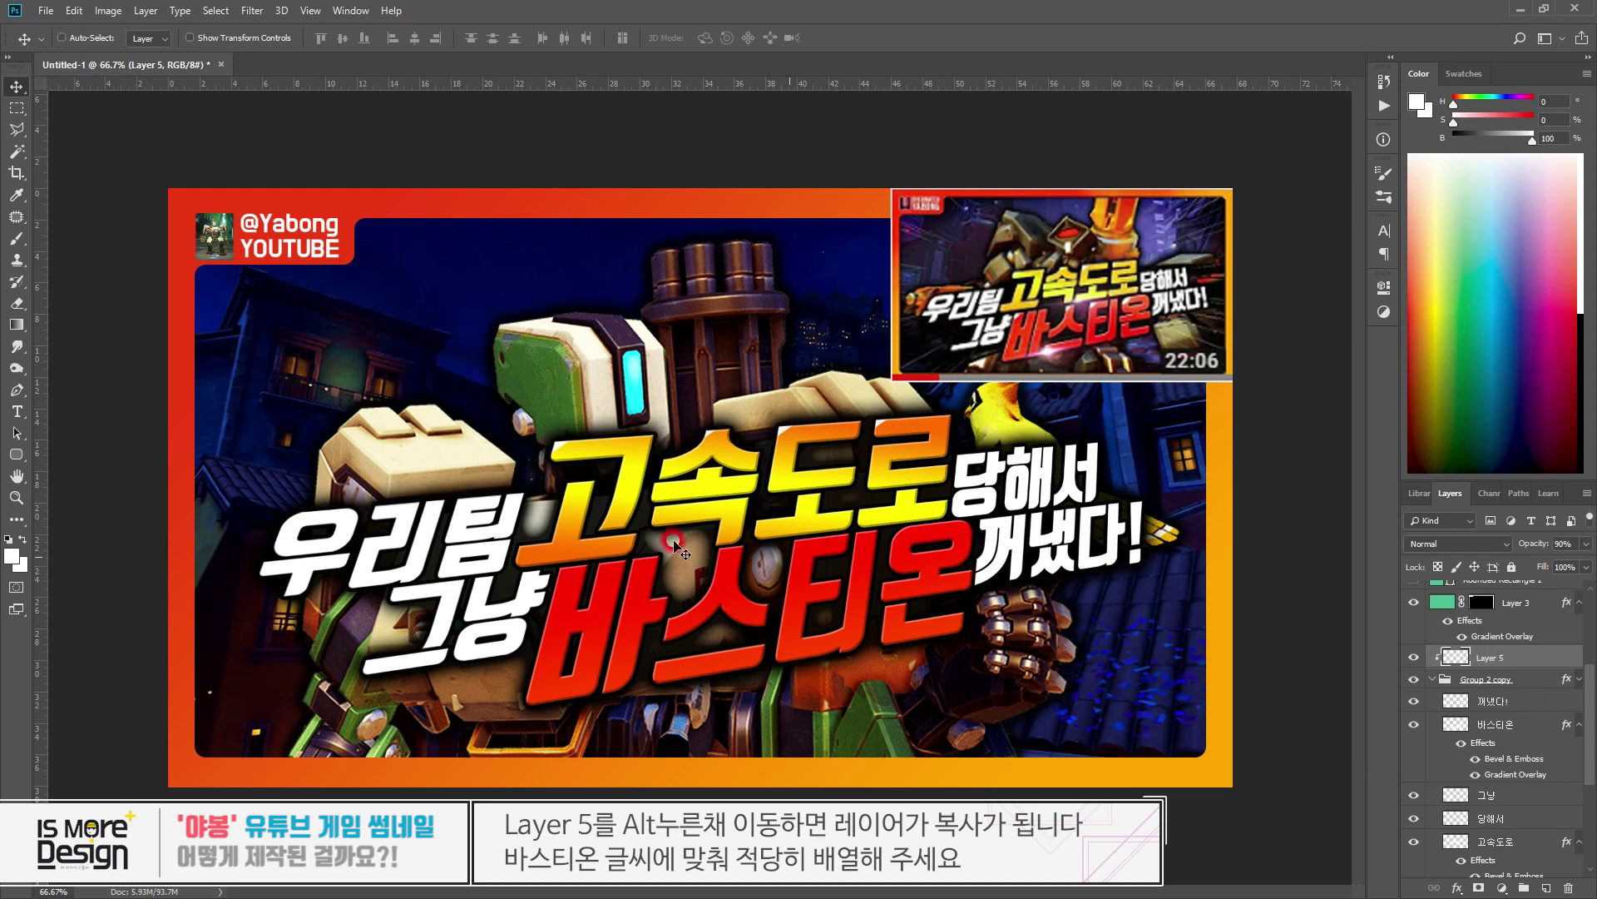
- Duplicate Layer 5 and position the copied white triangles over the upper corners of the 바스티온 letters, clipped to the text group
mouse_move(632, 470)
mouse_down()
mouse_move(646, 577)
mouse_move(640, 487)
mouse_up()
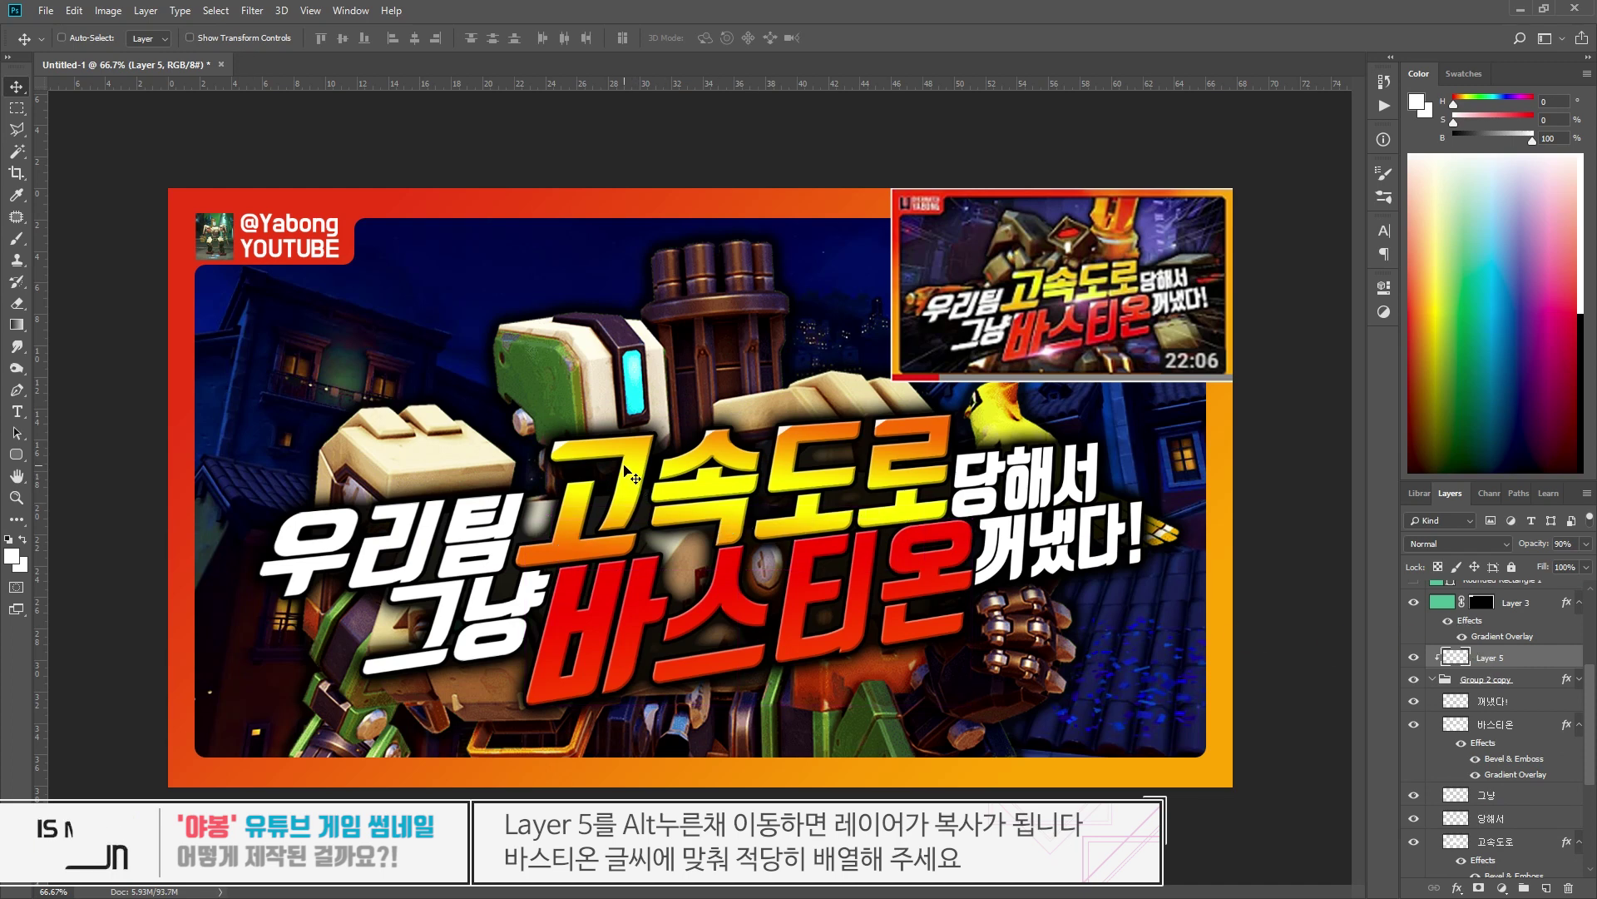
key(alt)
drag(596, 431, 615, 564)
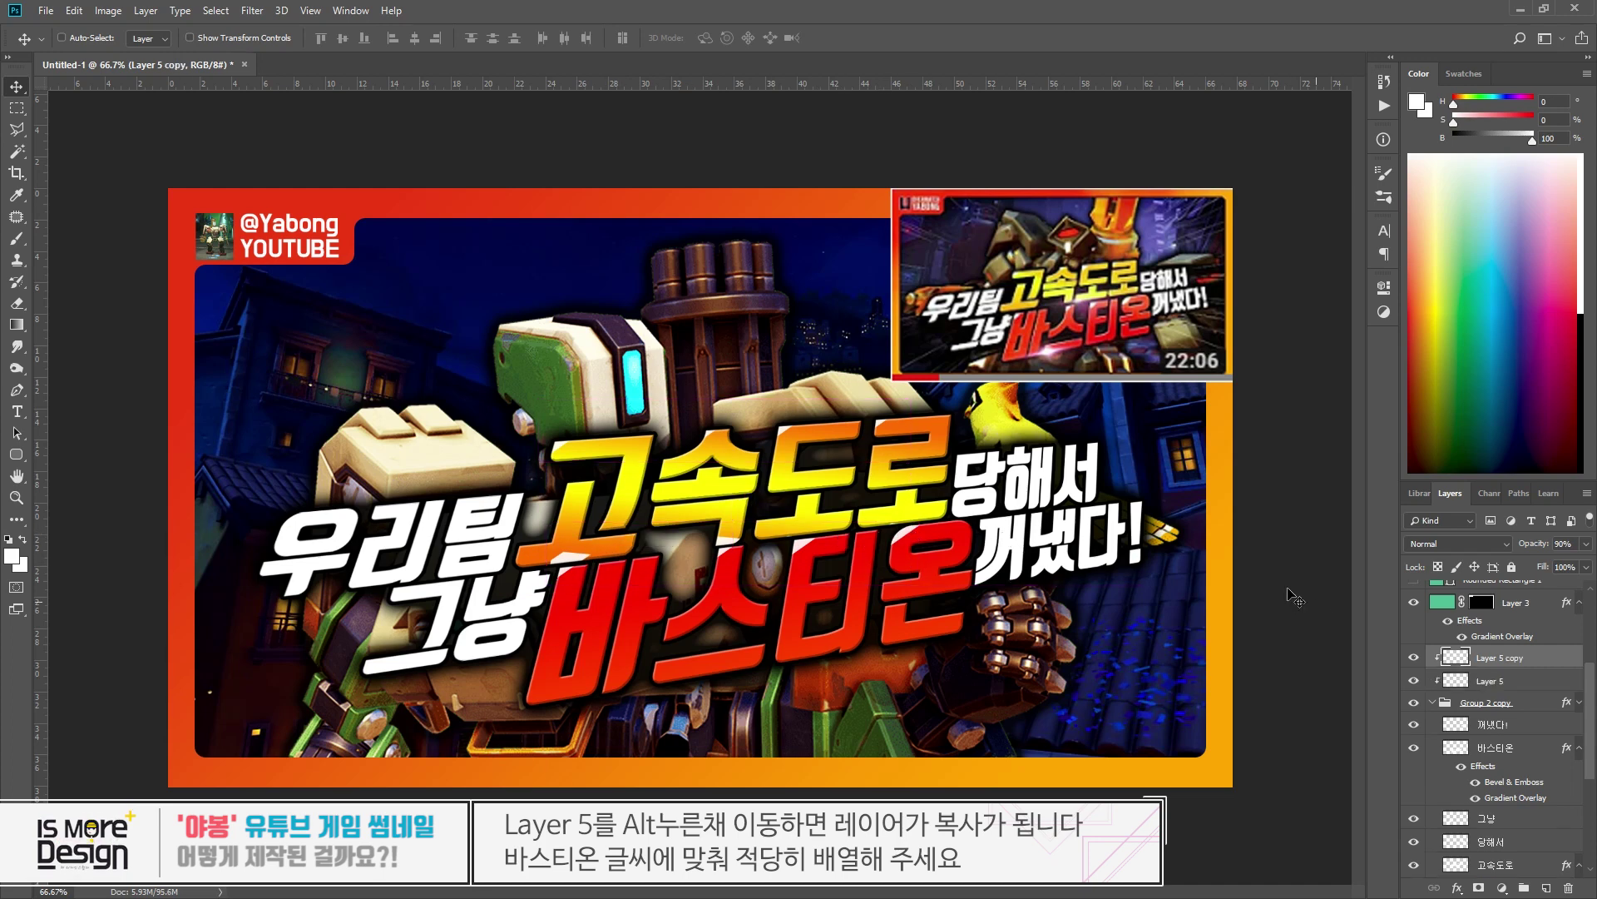
click(500, 534)
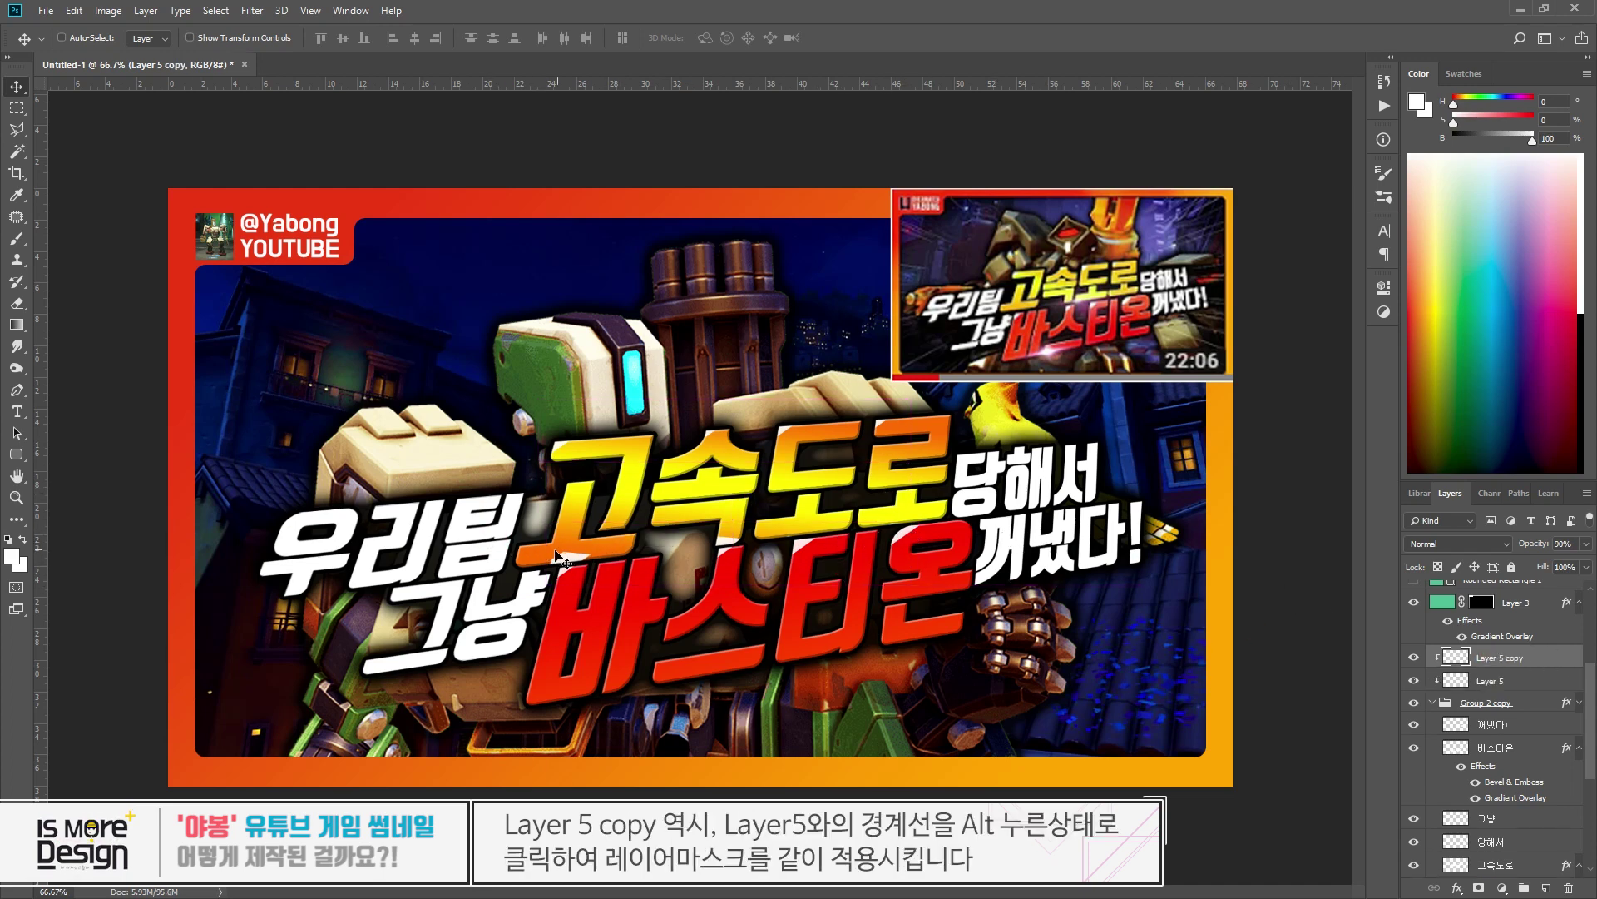
- Lasso the white parts of Layer 5 copy that spill onto the lower edge of 고속도로, delete them and deselect
key(l)
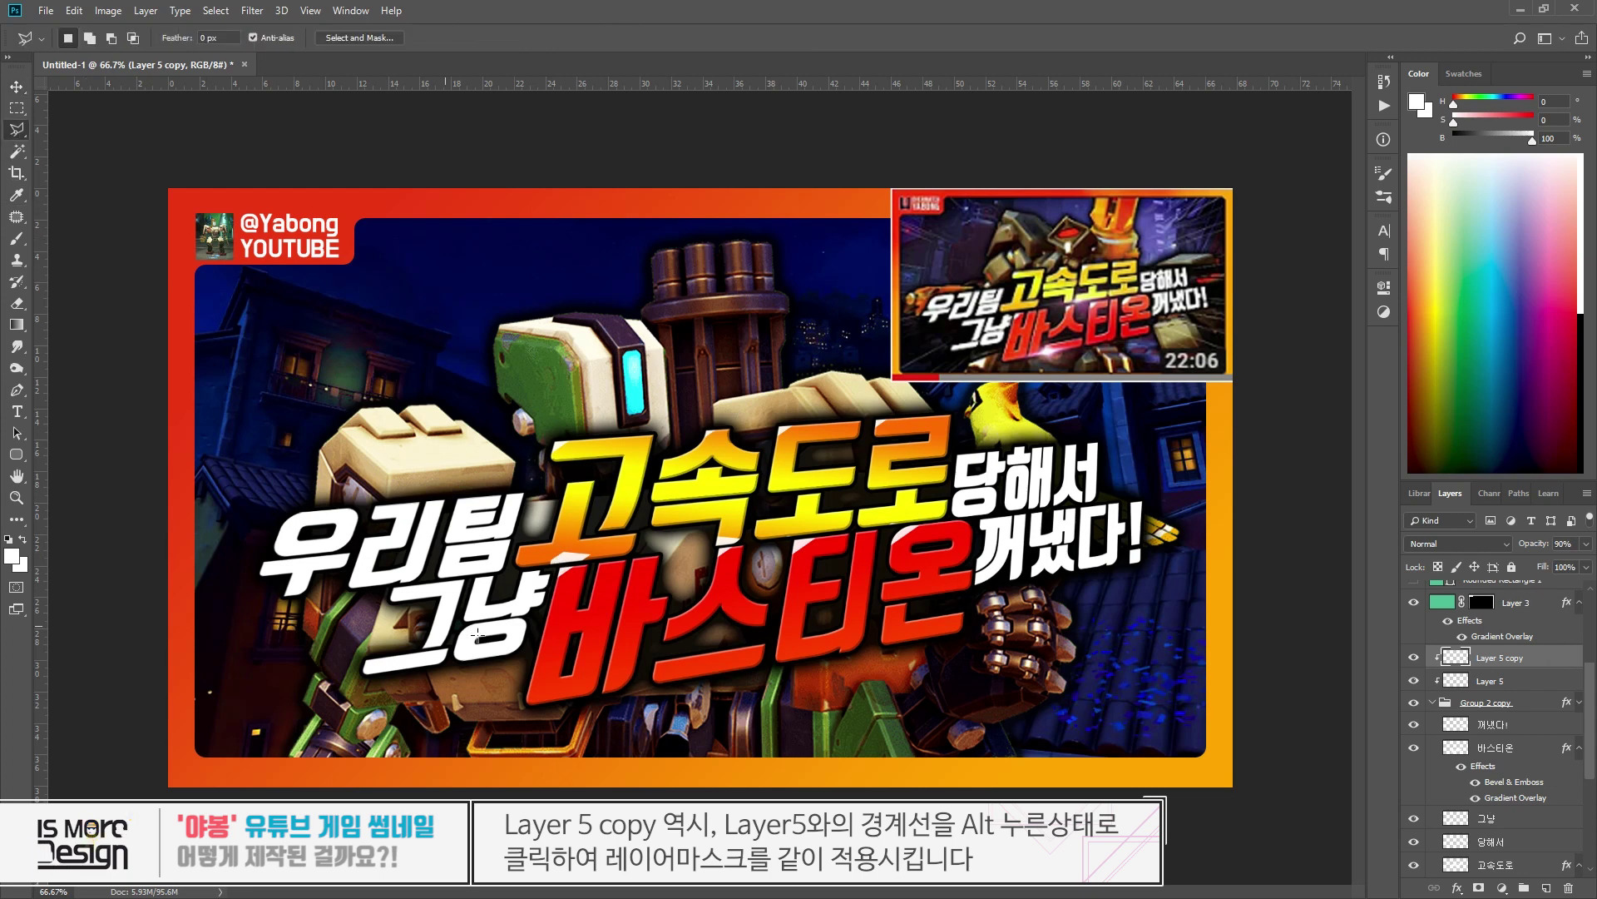
click(538, 571)
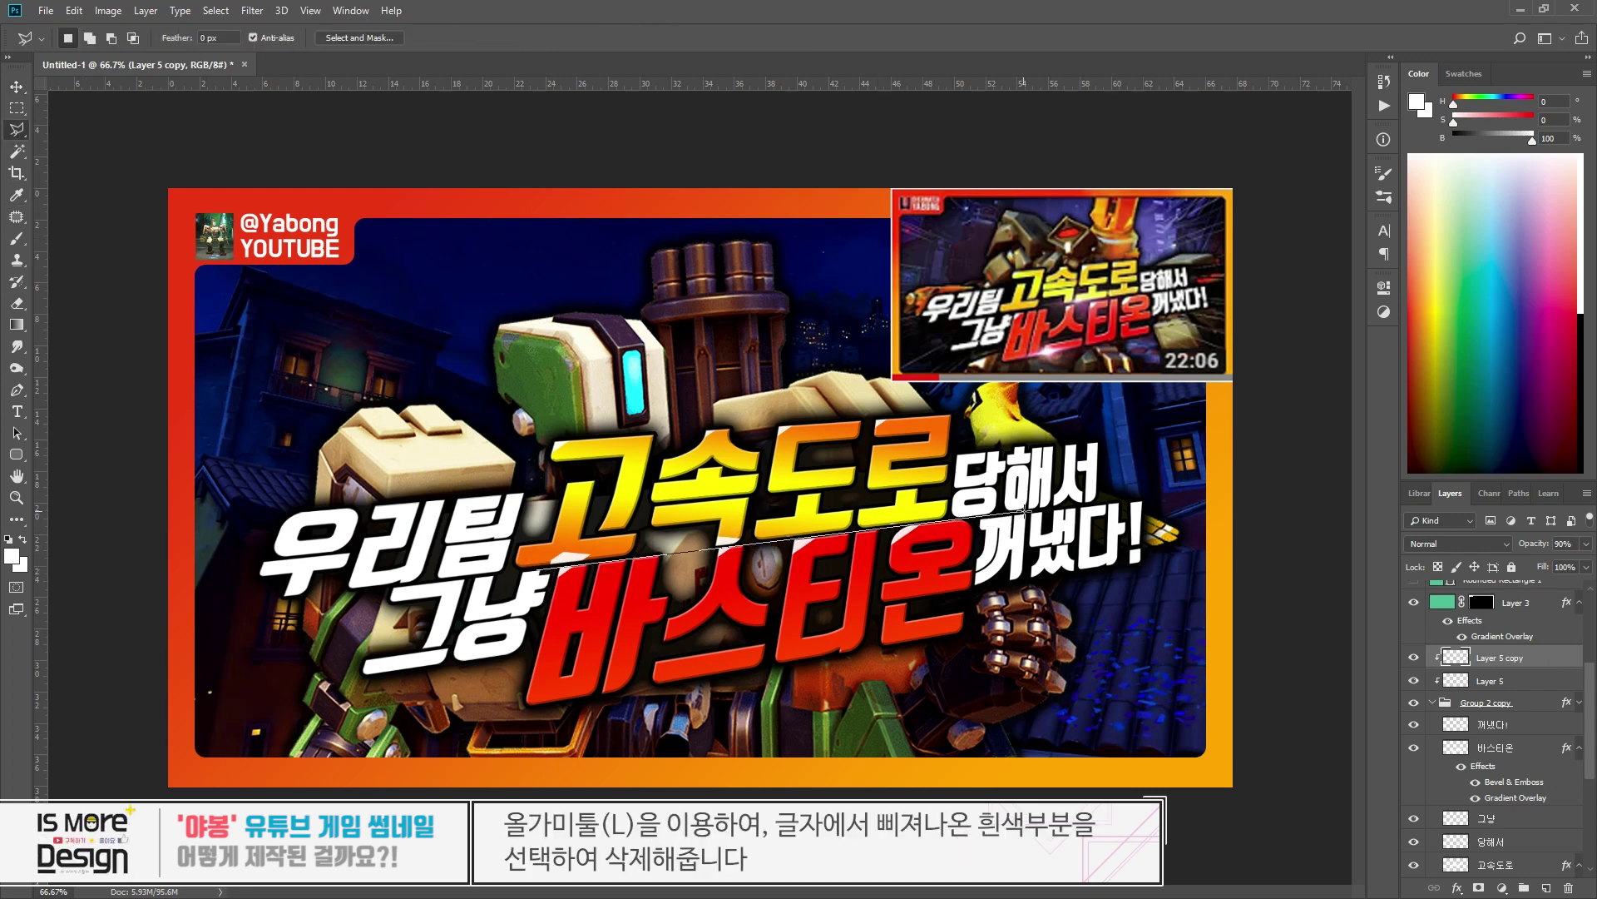
click(1029, 509)
click(699, 480)
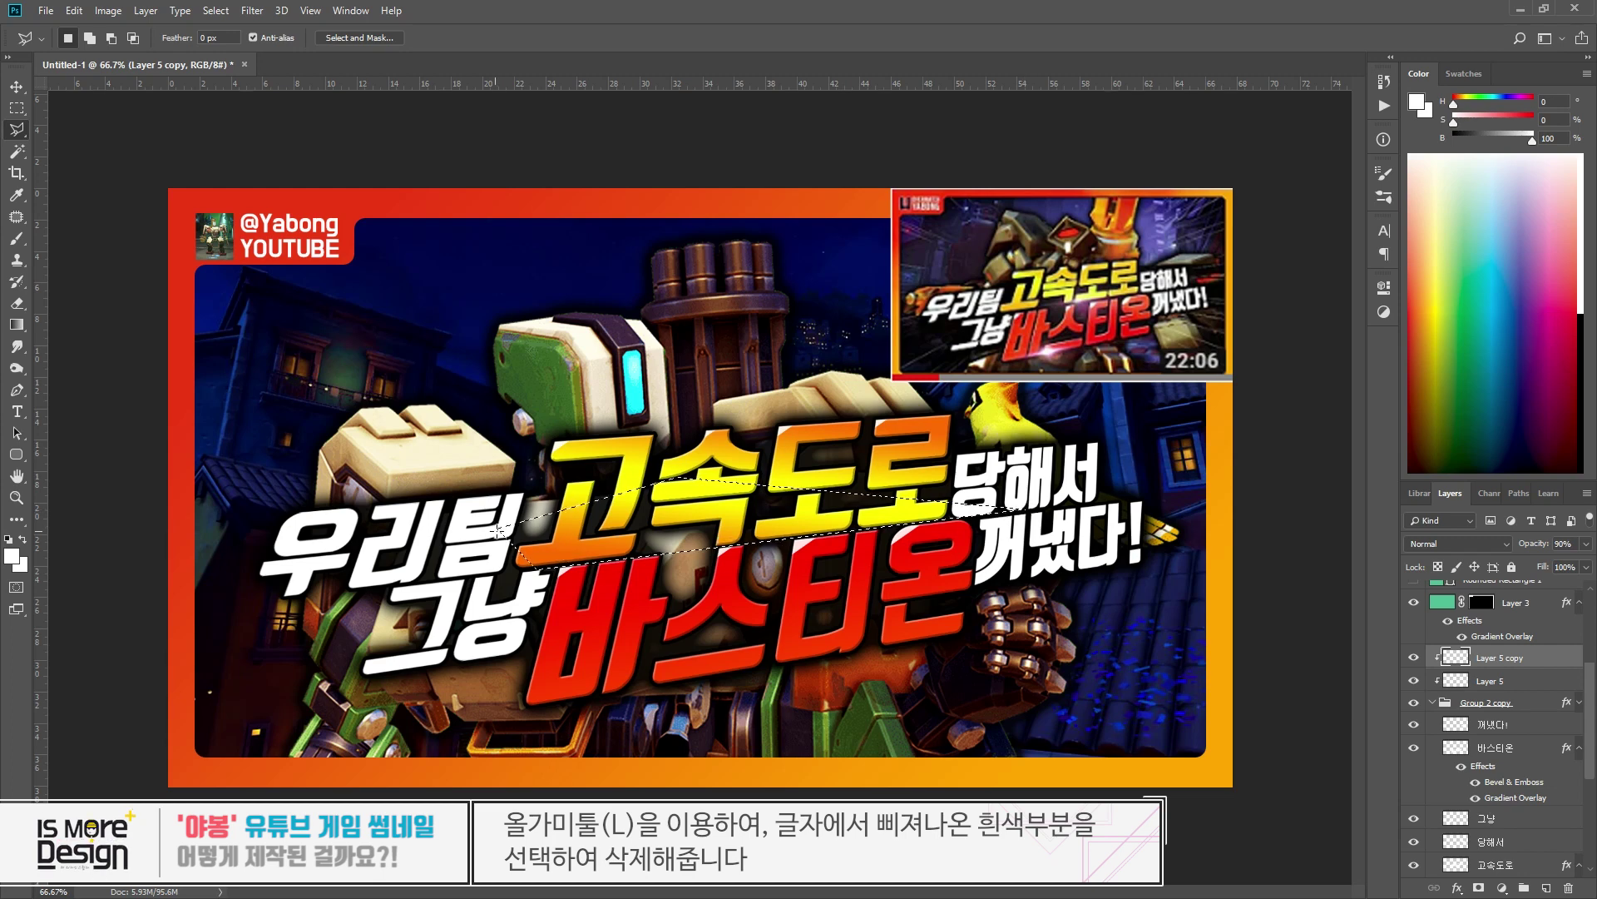
double_click(503, 533)
key(v)
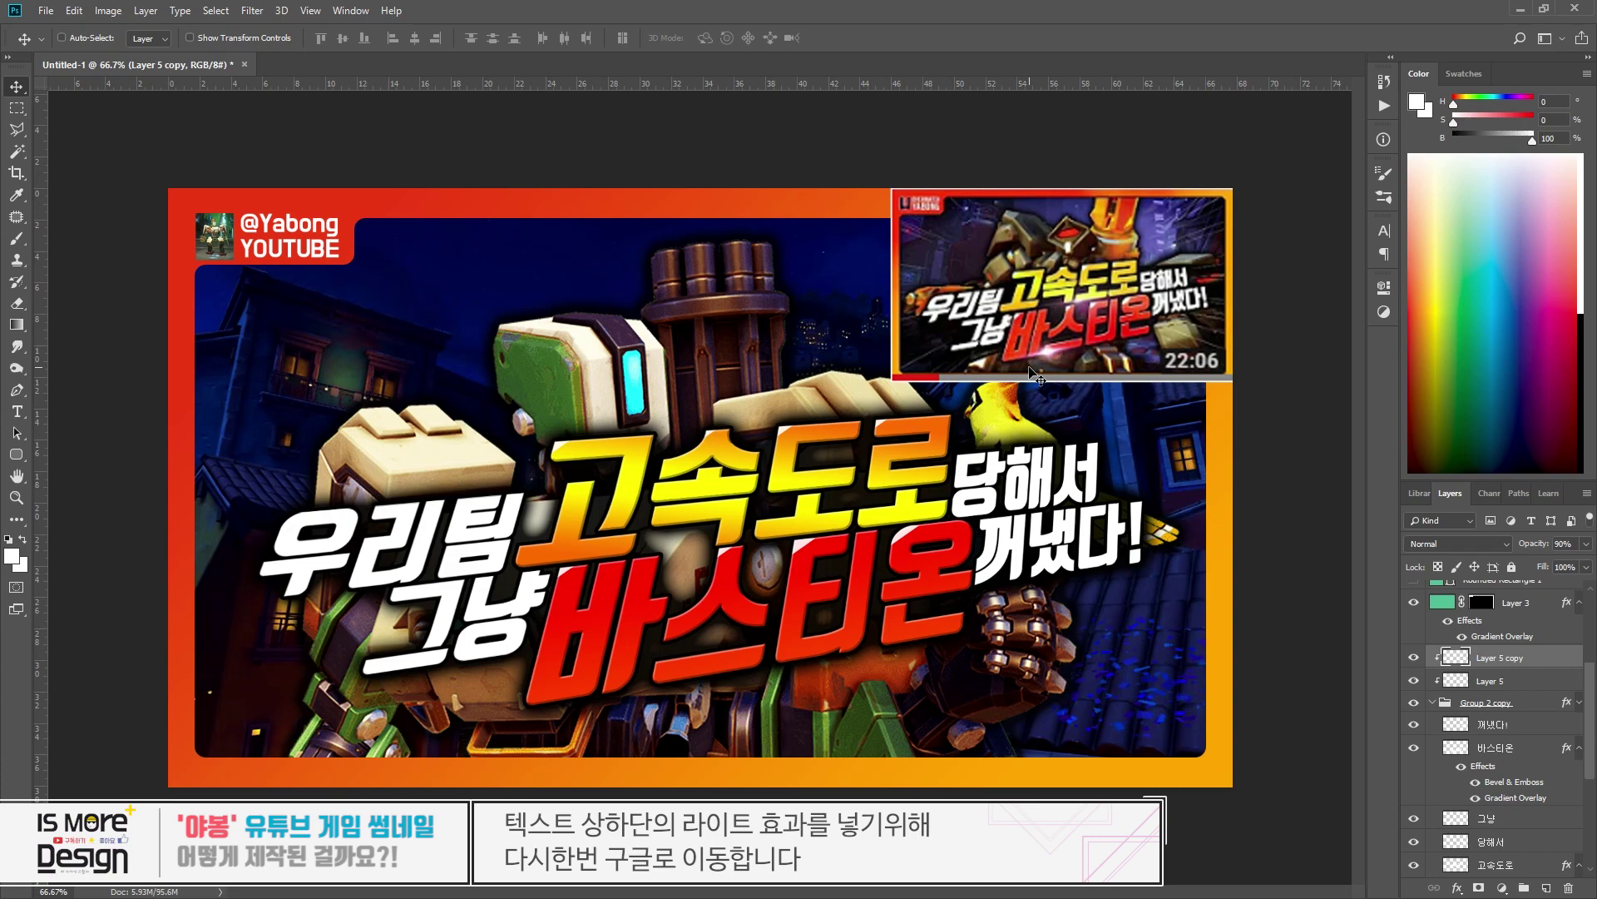
- Switch to the Chrome browser and search Google Images for "light flare png"
key(alt+Tab)
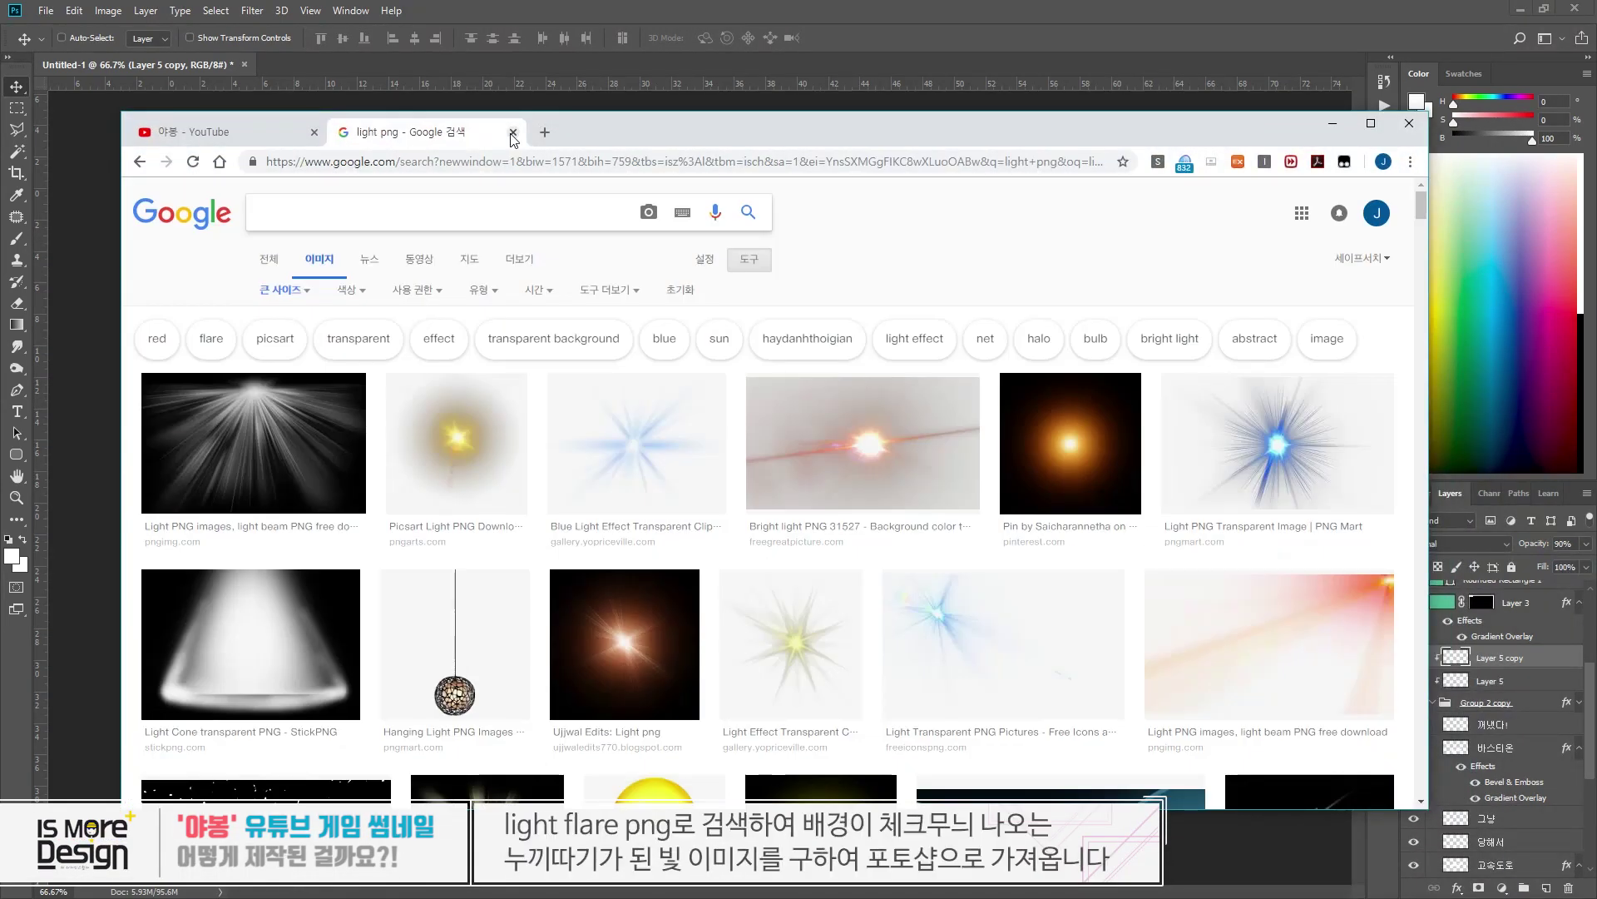
text(li)
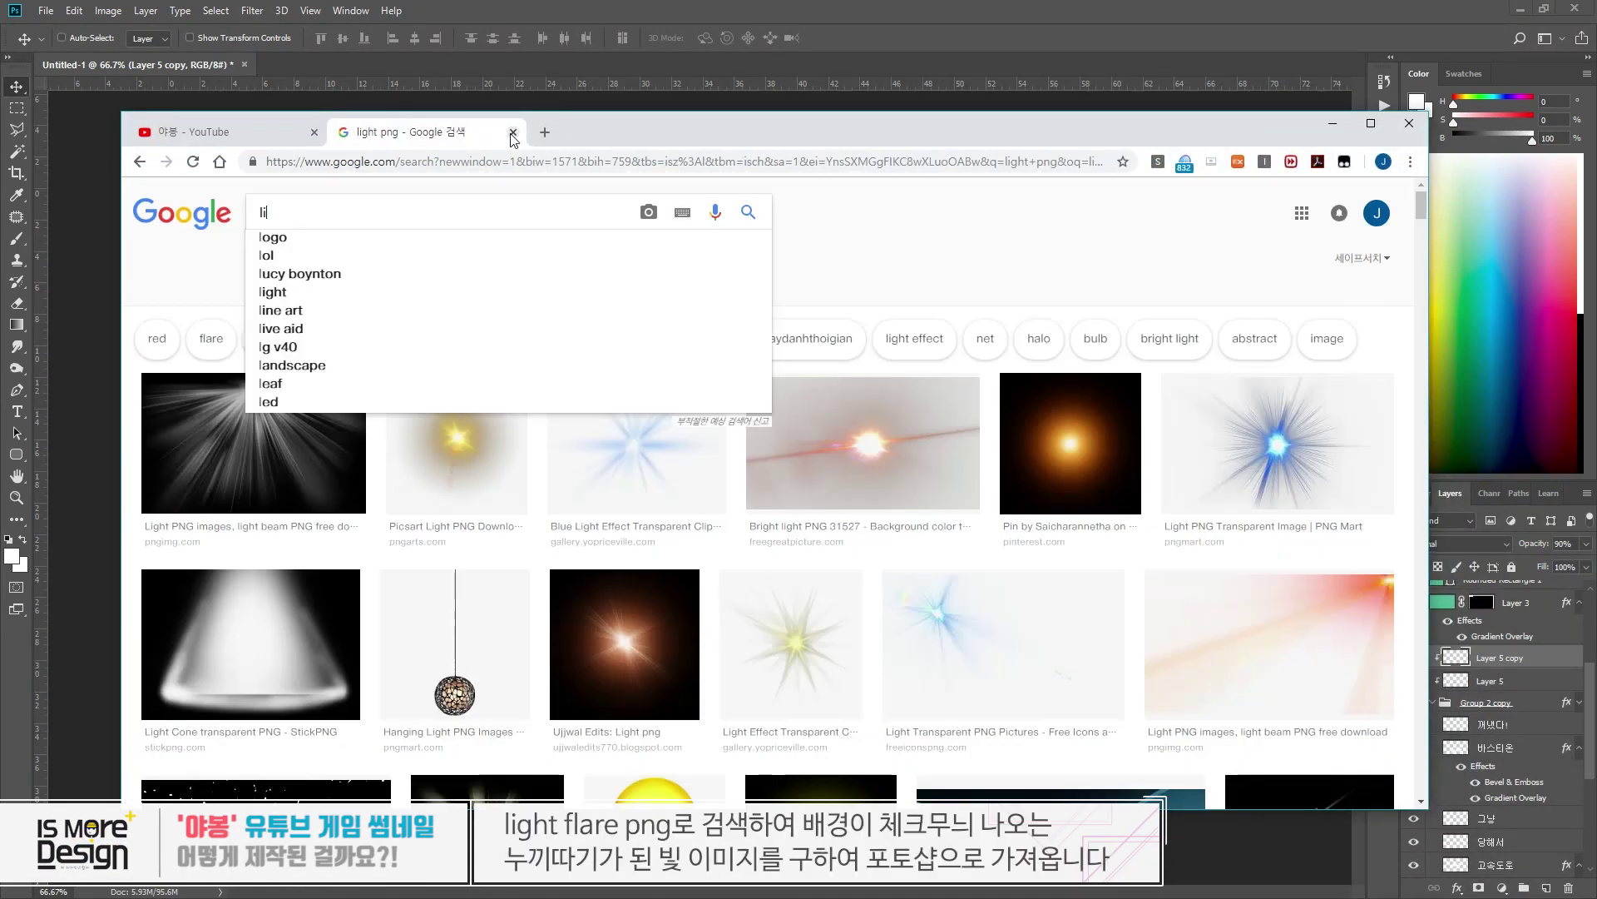
text(ght flare png)
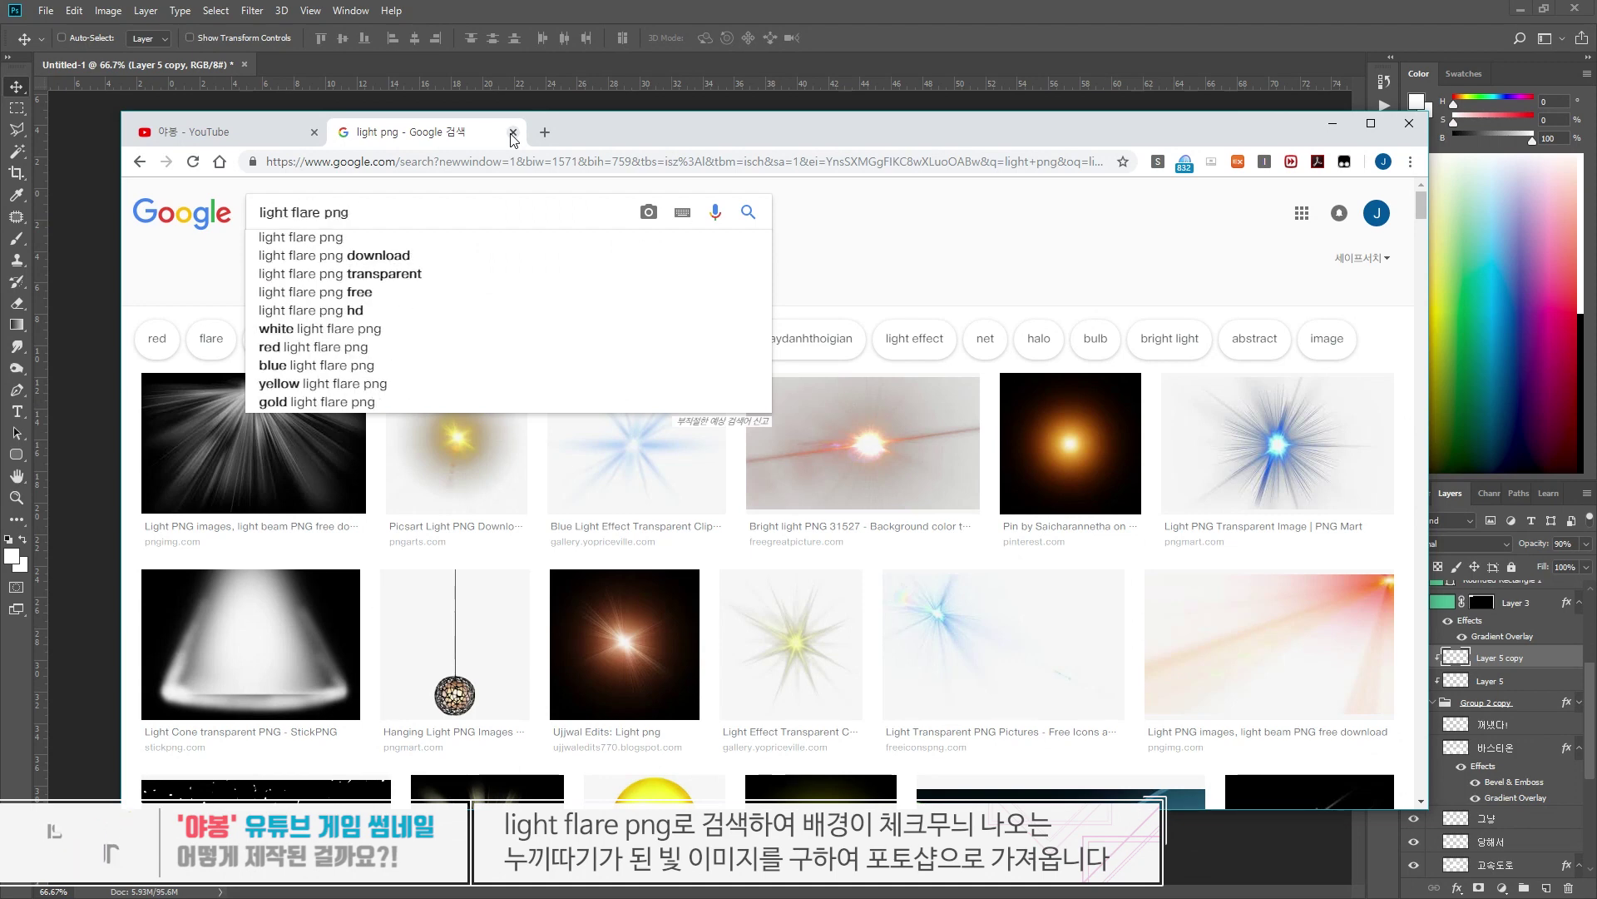
key(Return)
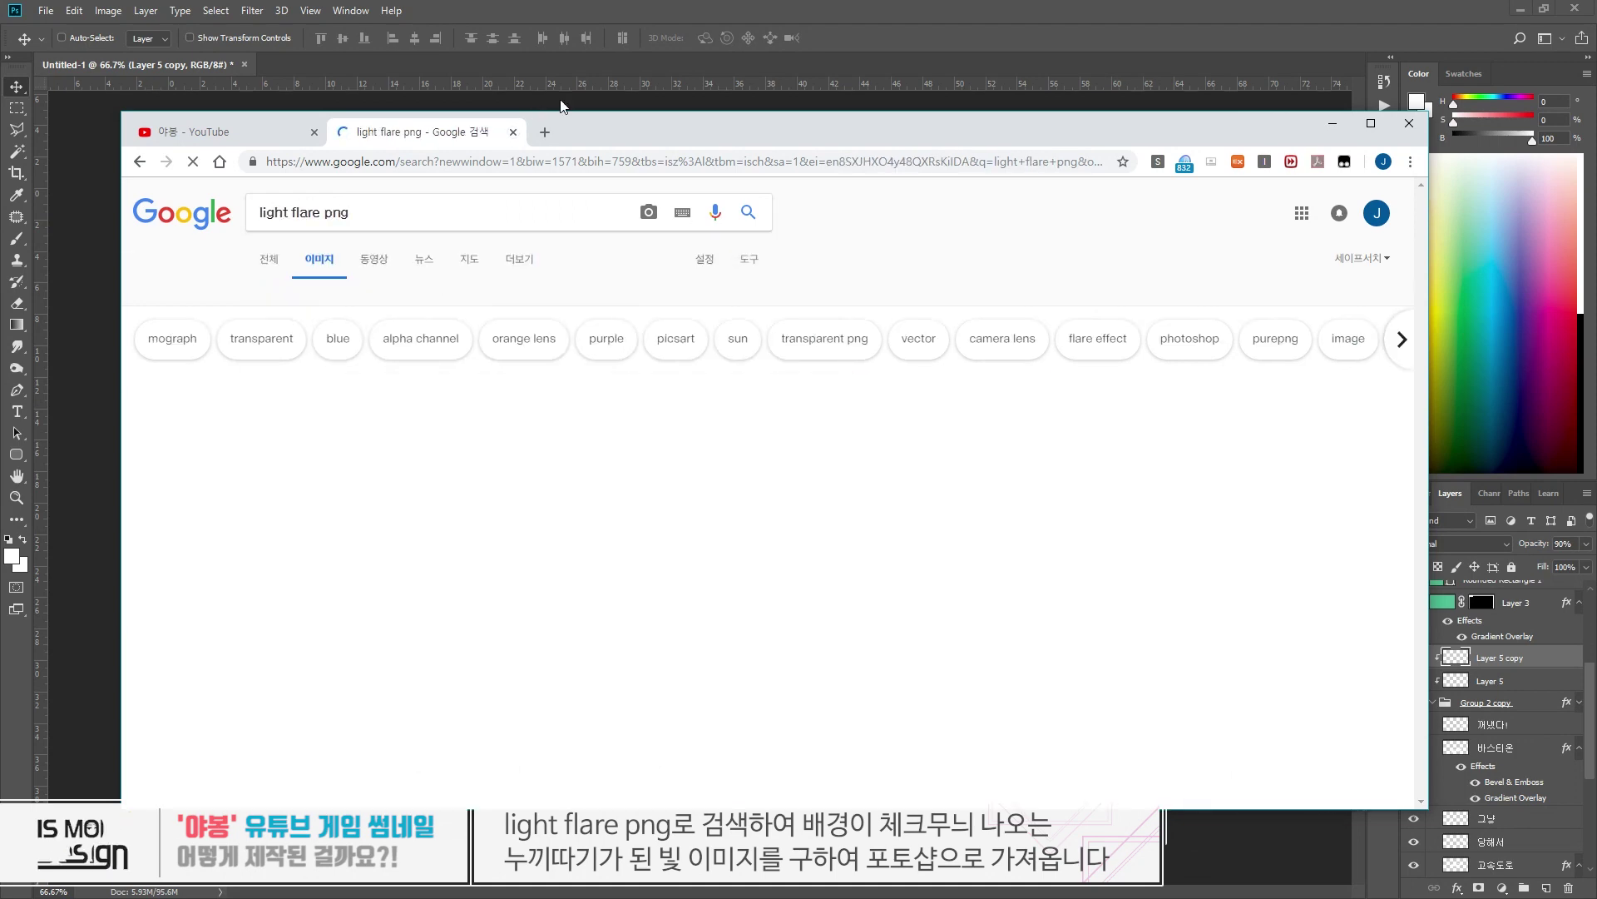
- Find the Front Blue Lens Flare PNG image from PurePNG among the results and open its transparent preview
scroll(1122, 343, down, 3)
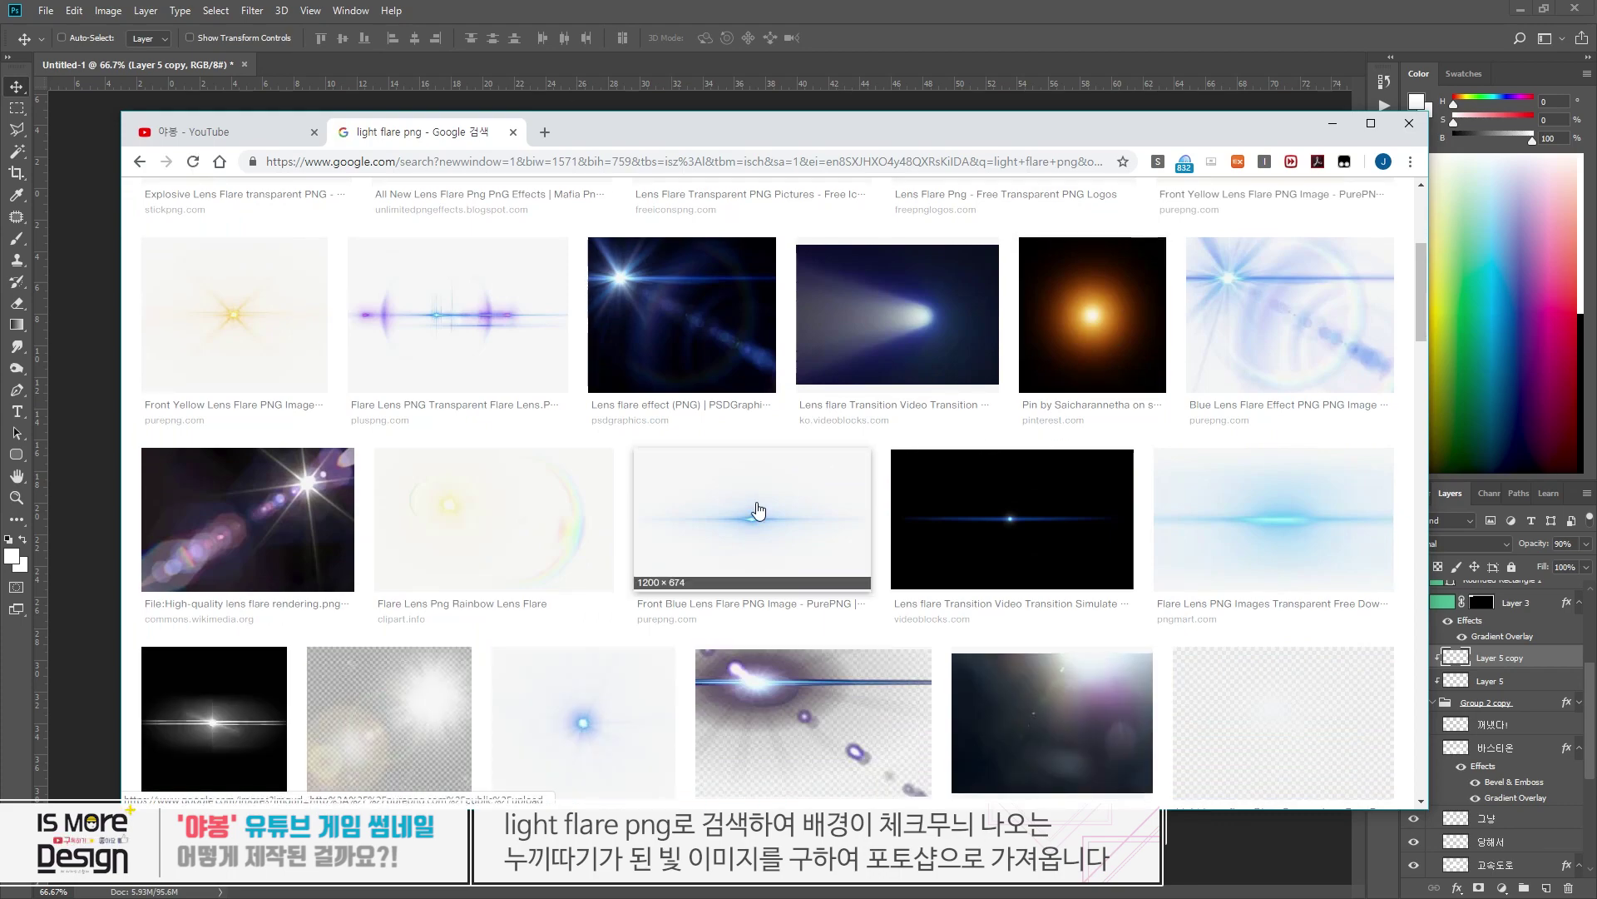
scroll(806, 521, up, 3)
scroll(806, 521, down, 3)
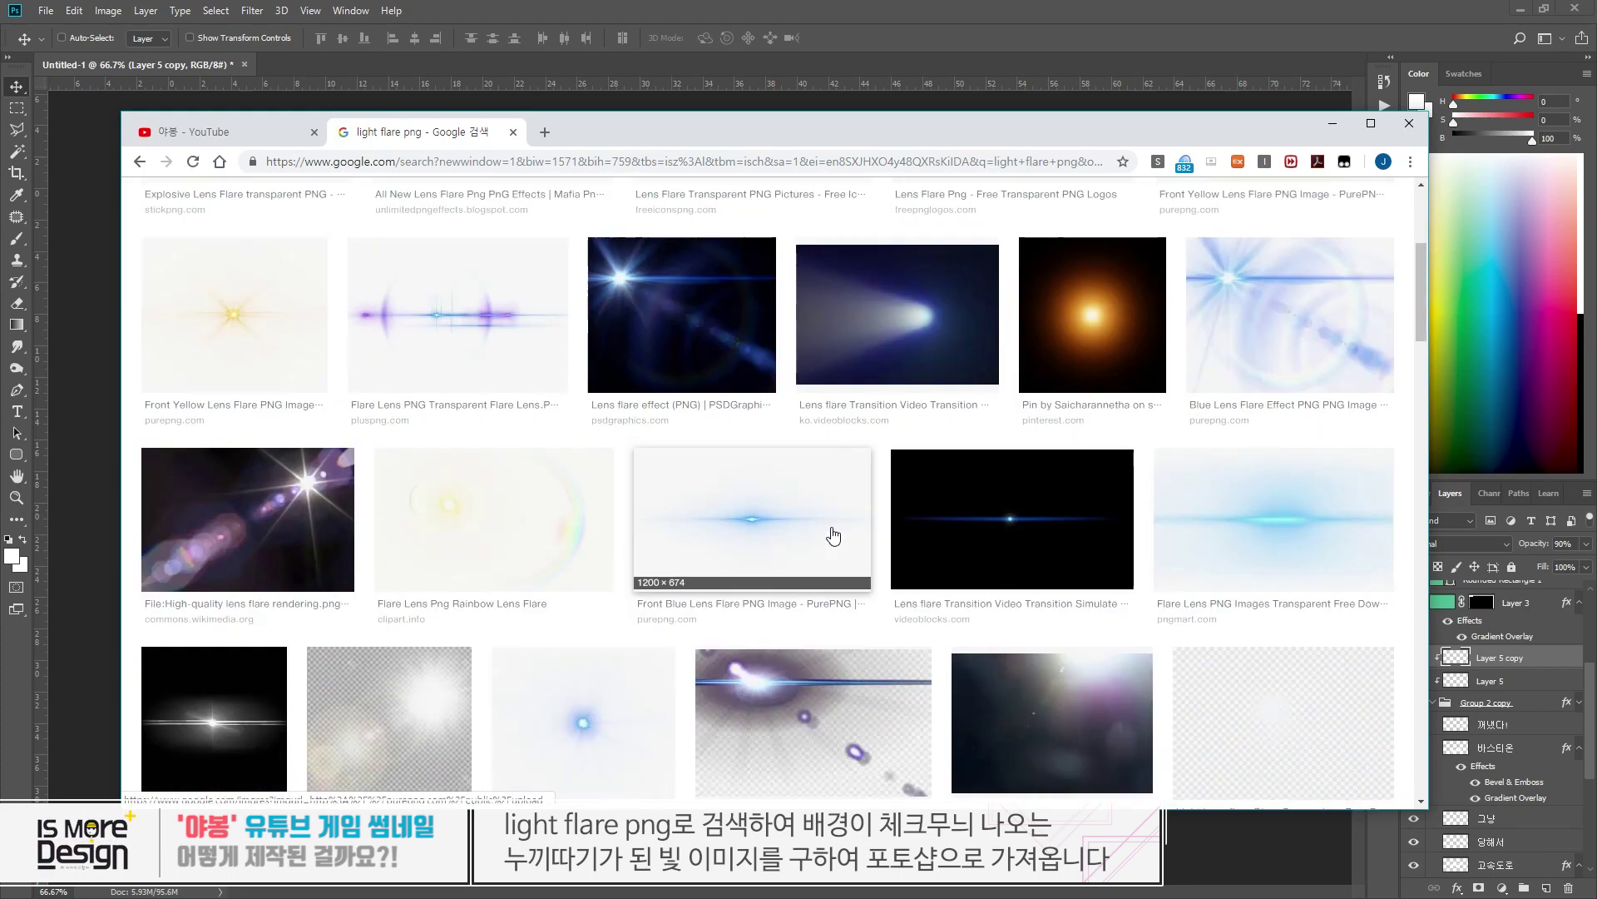
click(747, 526)
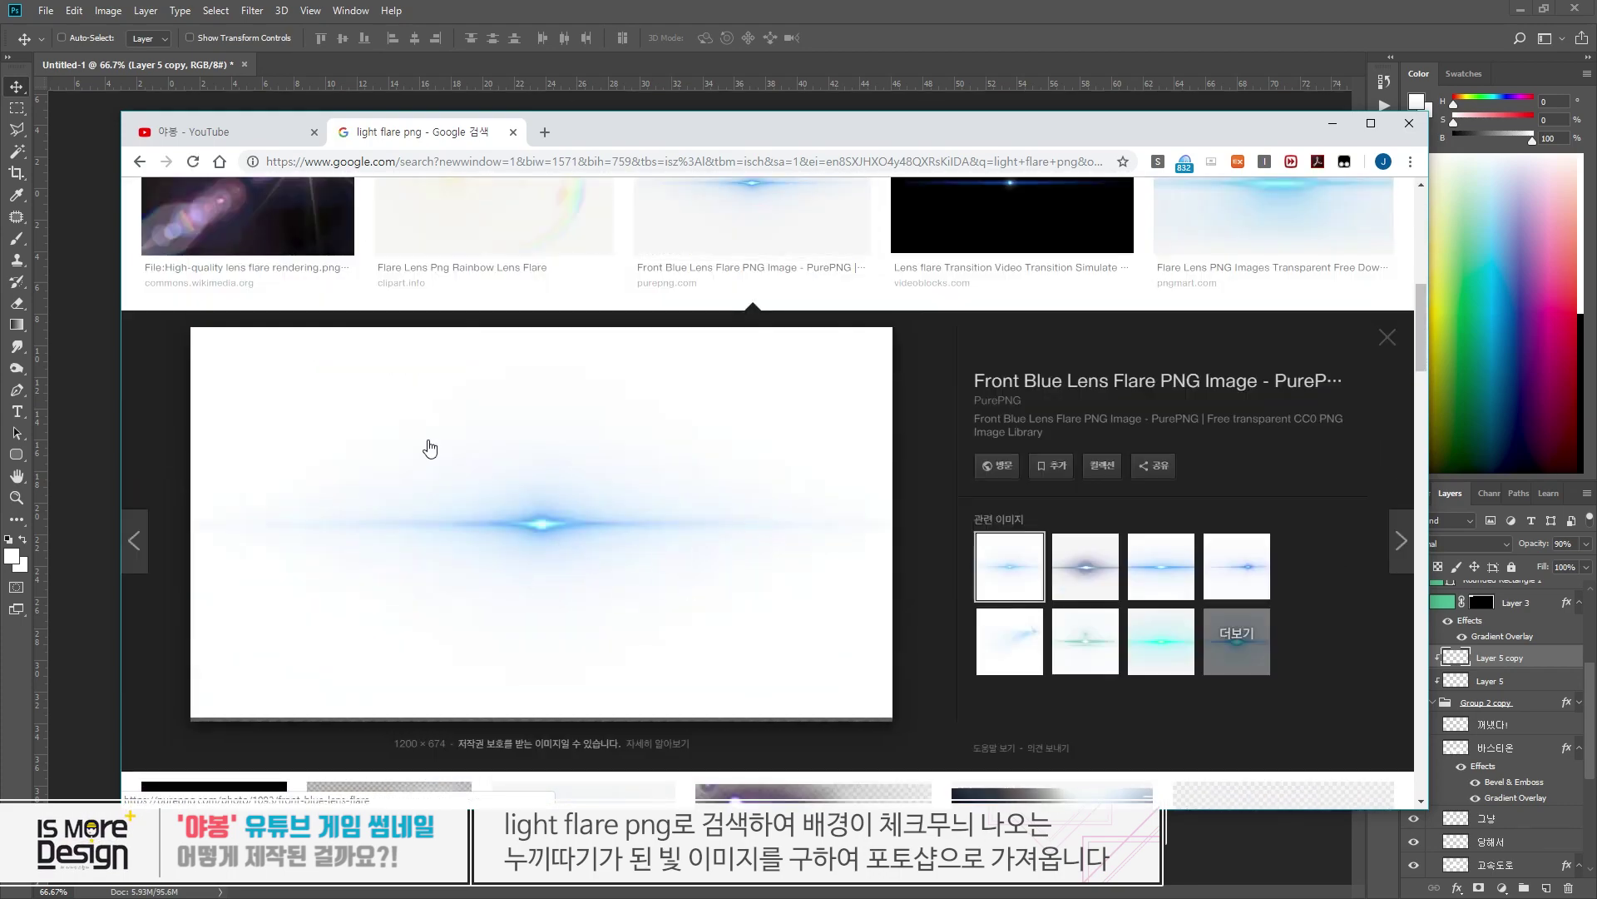
scroll(860, 438, up, 3)
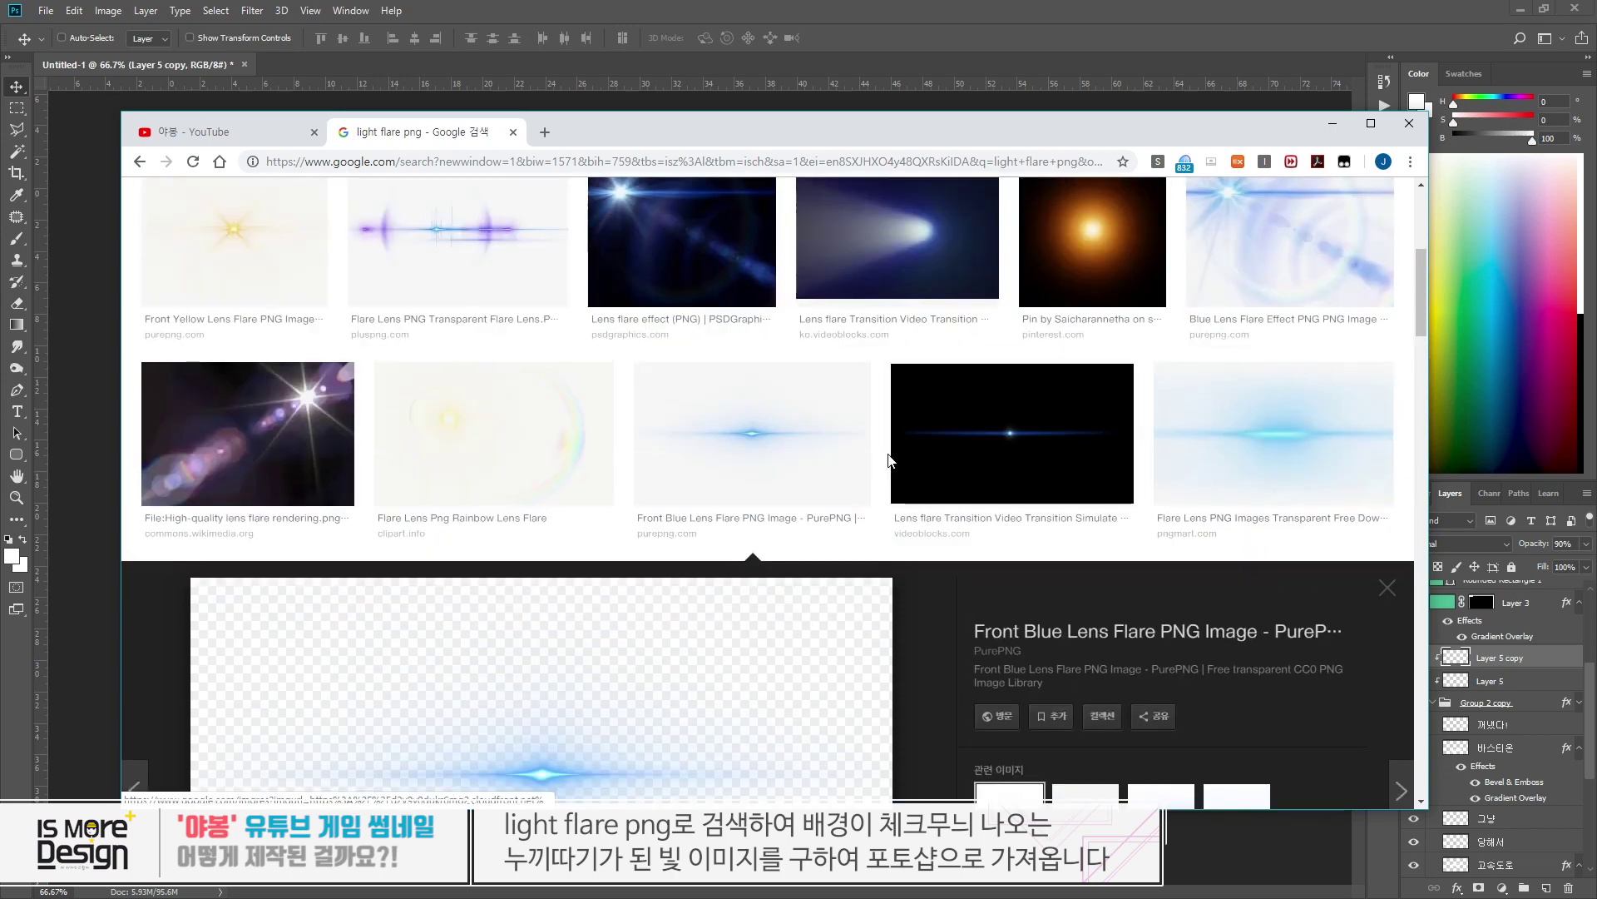
scroll(633, 537, down, 3)
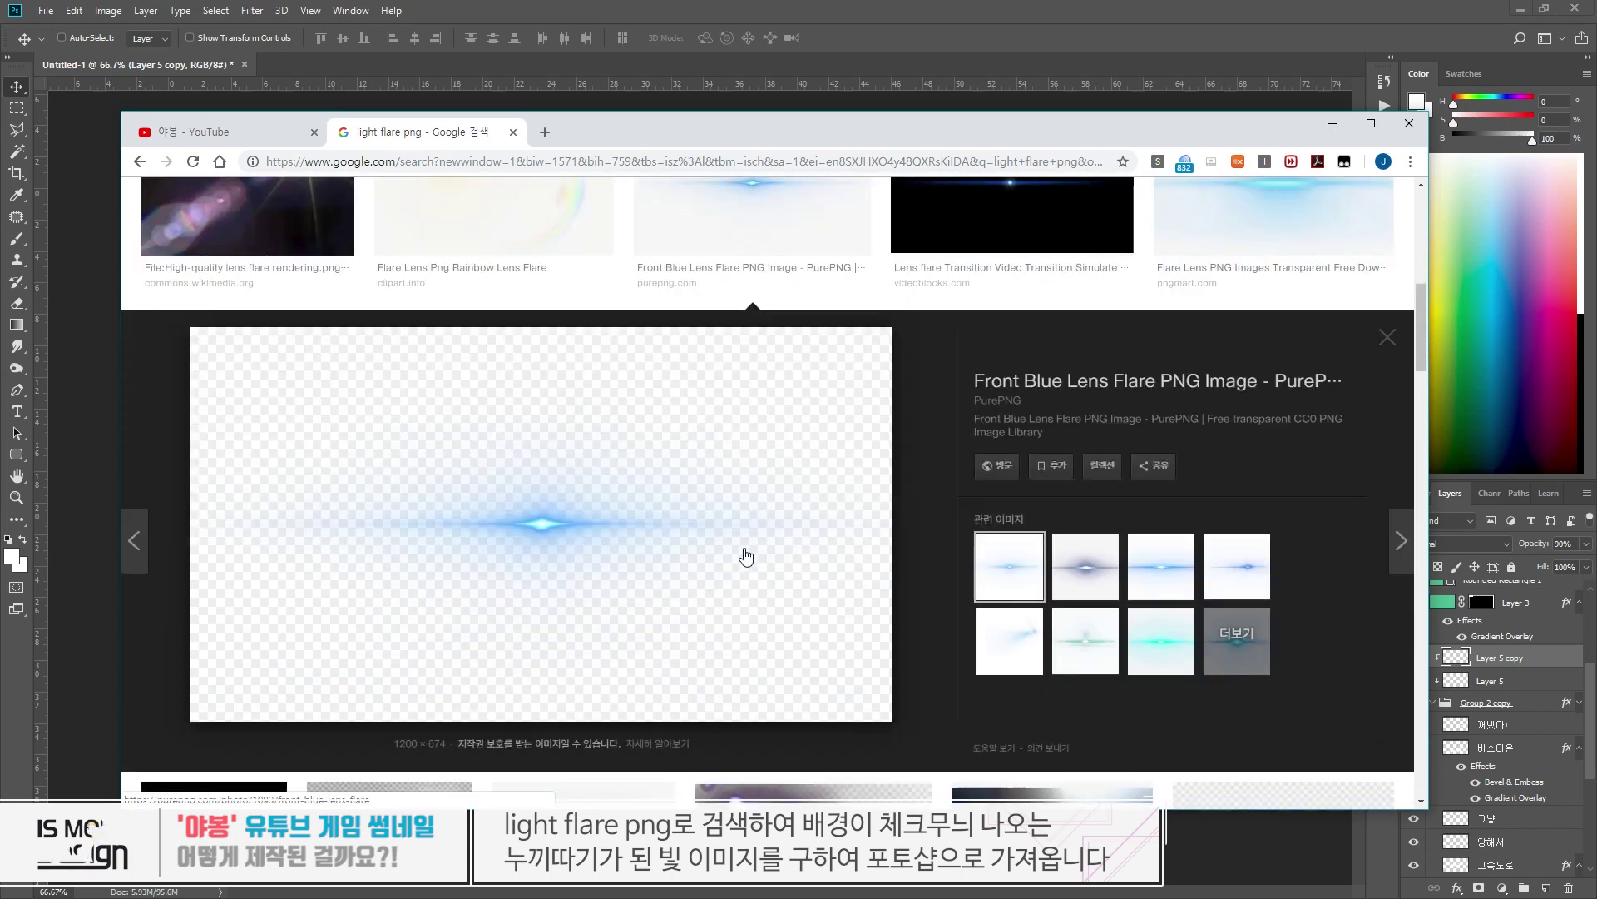
scroll(745, 553, down, 2)
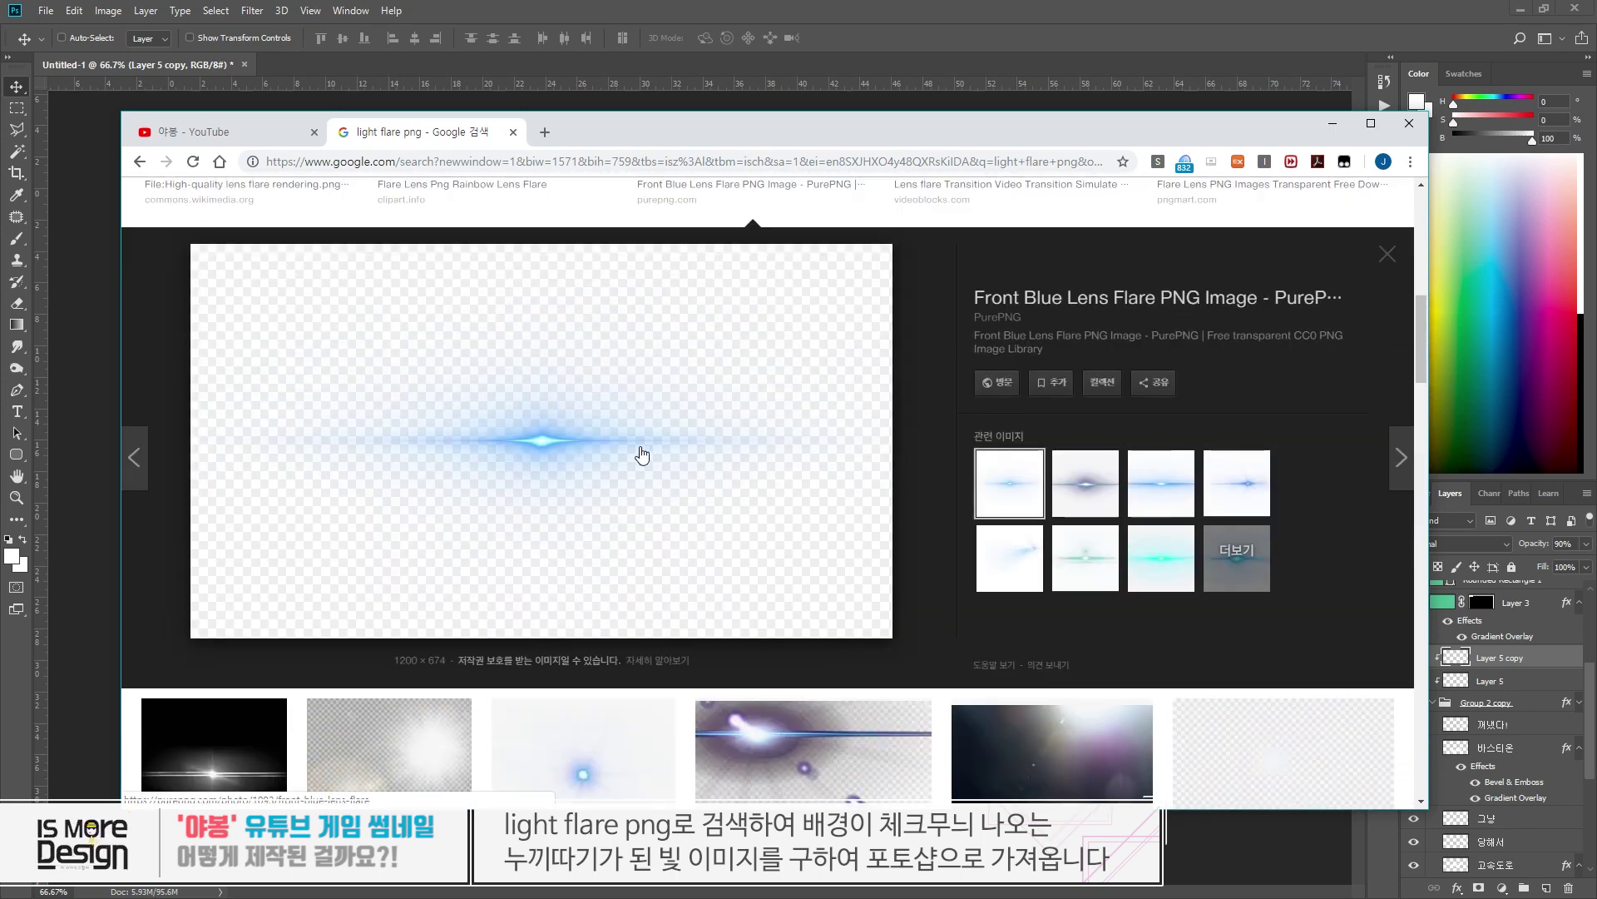
- Bring the blue lens flare image into the Photoshop thumbnail document and place it as a layer above Layer 5 copy
drag(642, 450, 533, 441)
scroll(532, 441, up, 3)
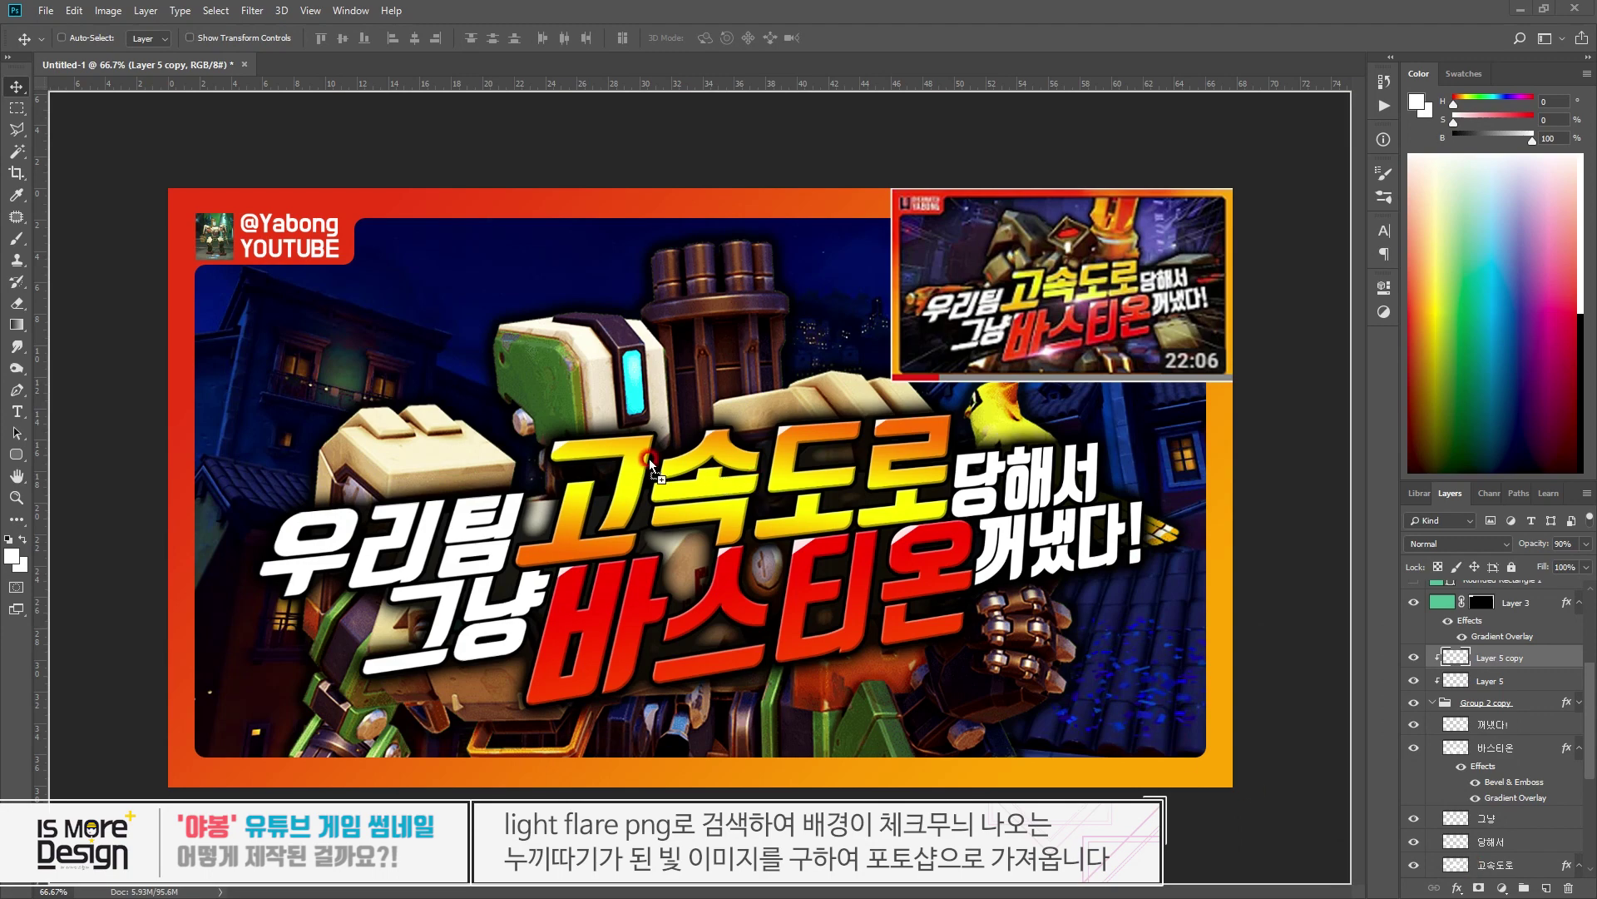
key(Return)
scroll(1522, 620, down, 3)
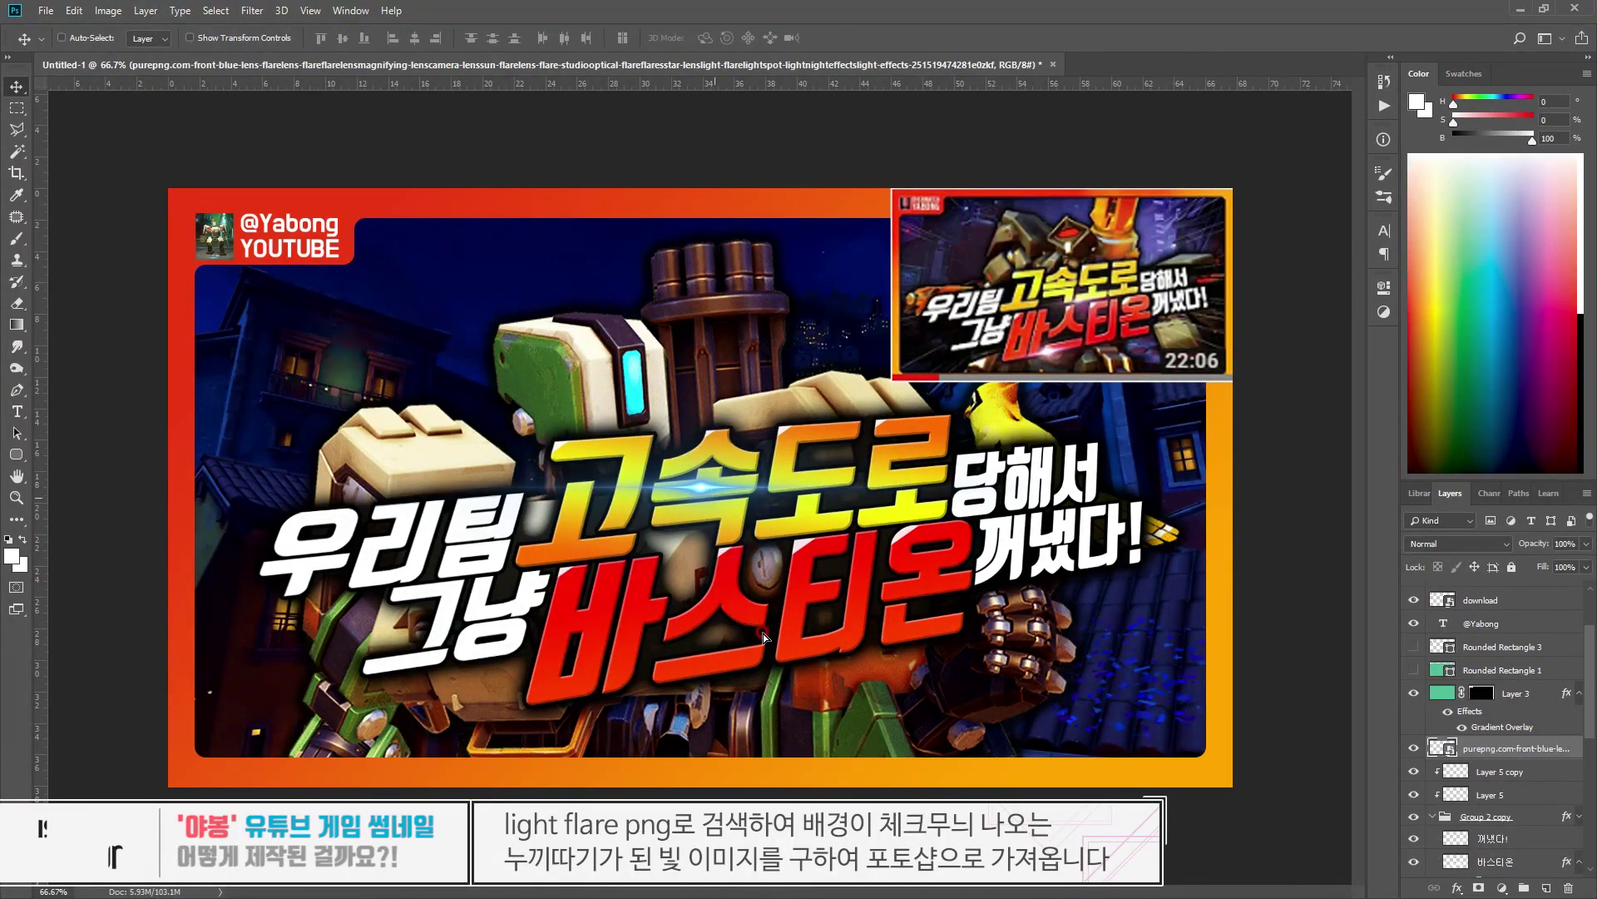
drag(719, 476, 745, 579)
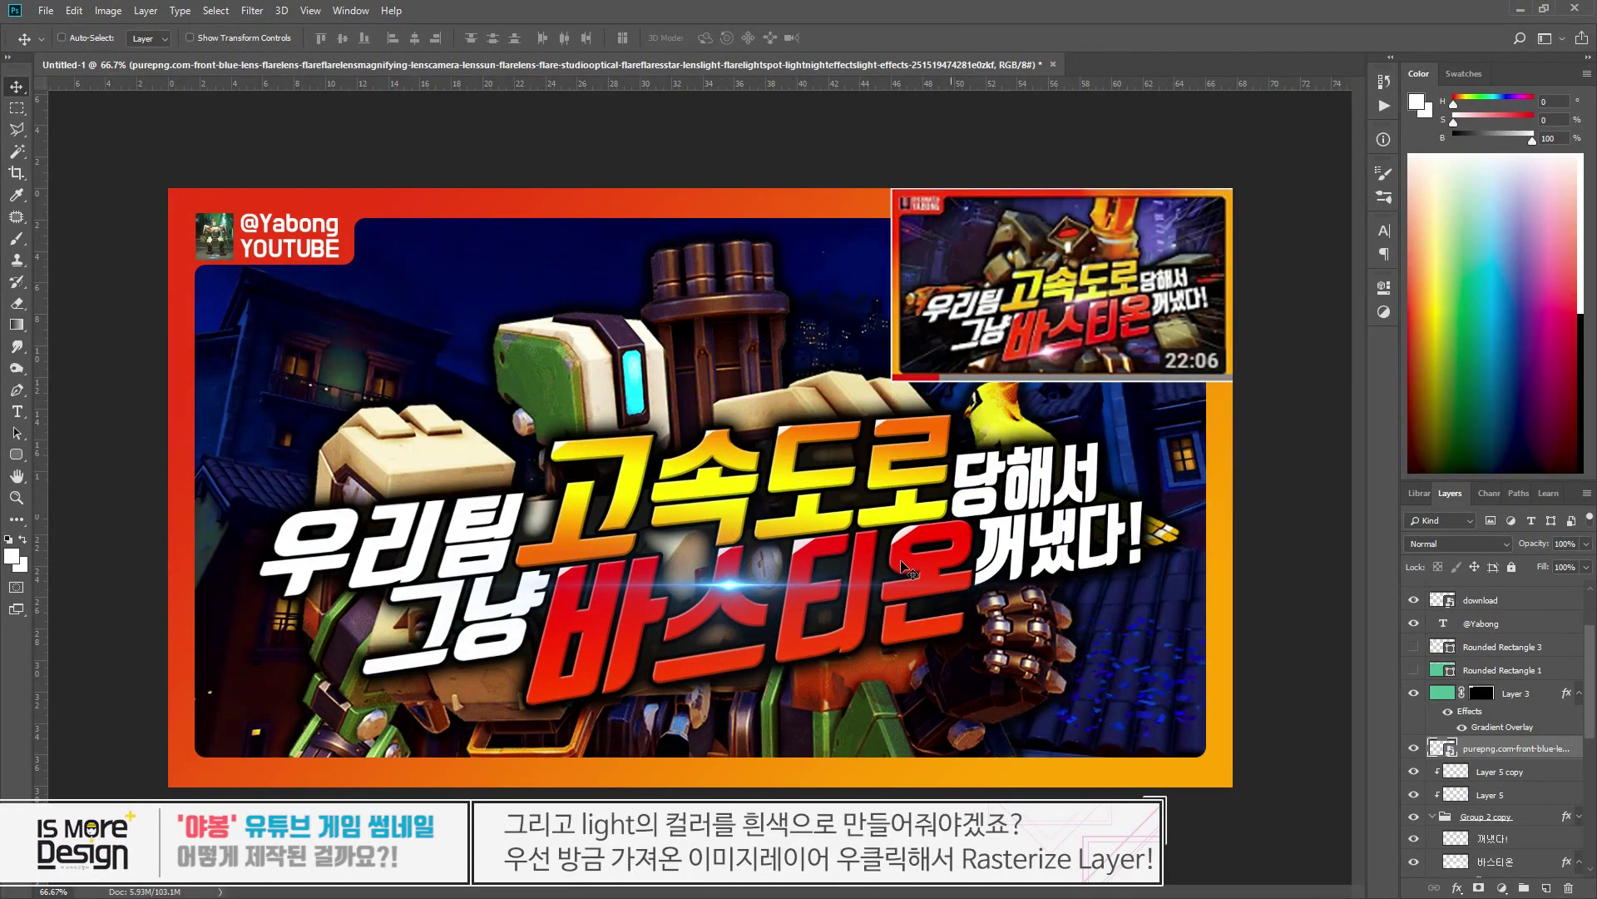
key(ctrl+z)
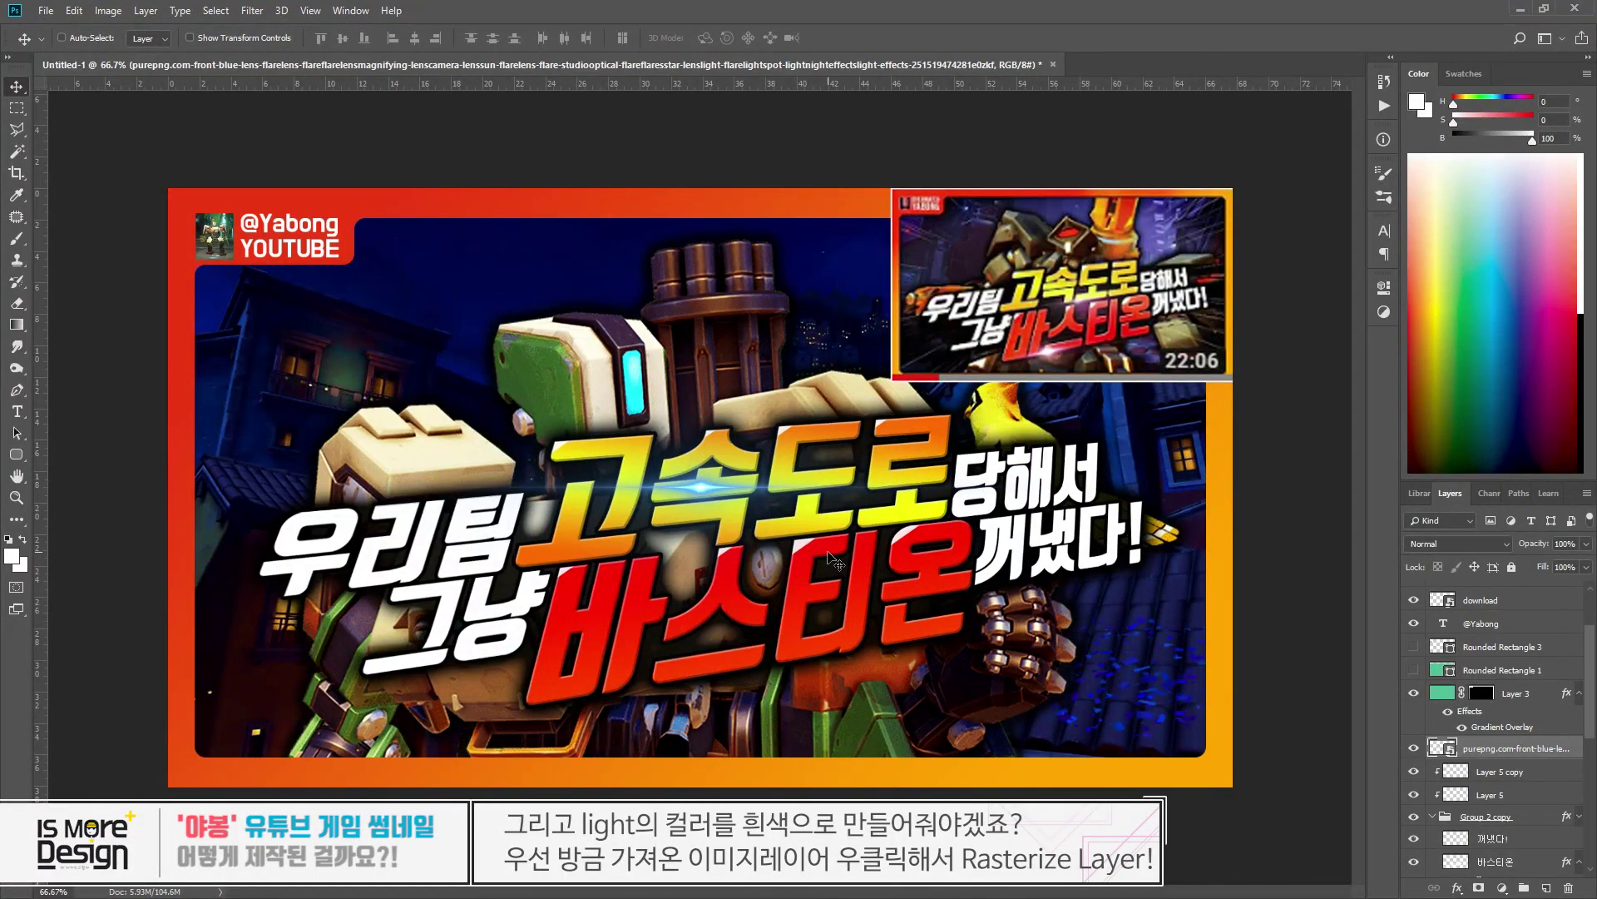
key(ctrl)
- Rasterize the blue lens flare layer, desaturate it and move it down over the middle of 바스티온
right_click(1486, 748)
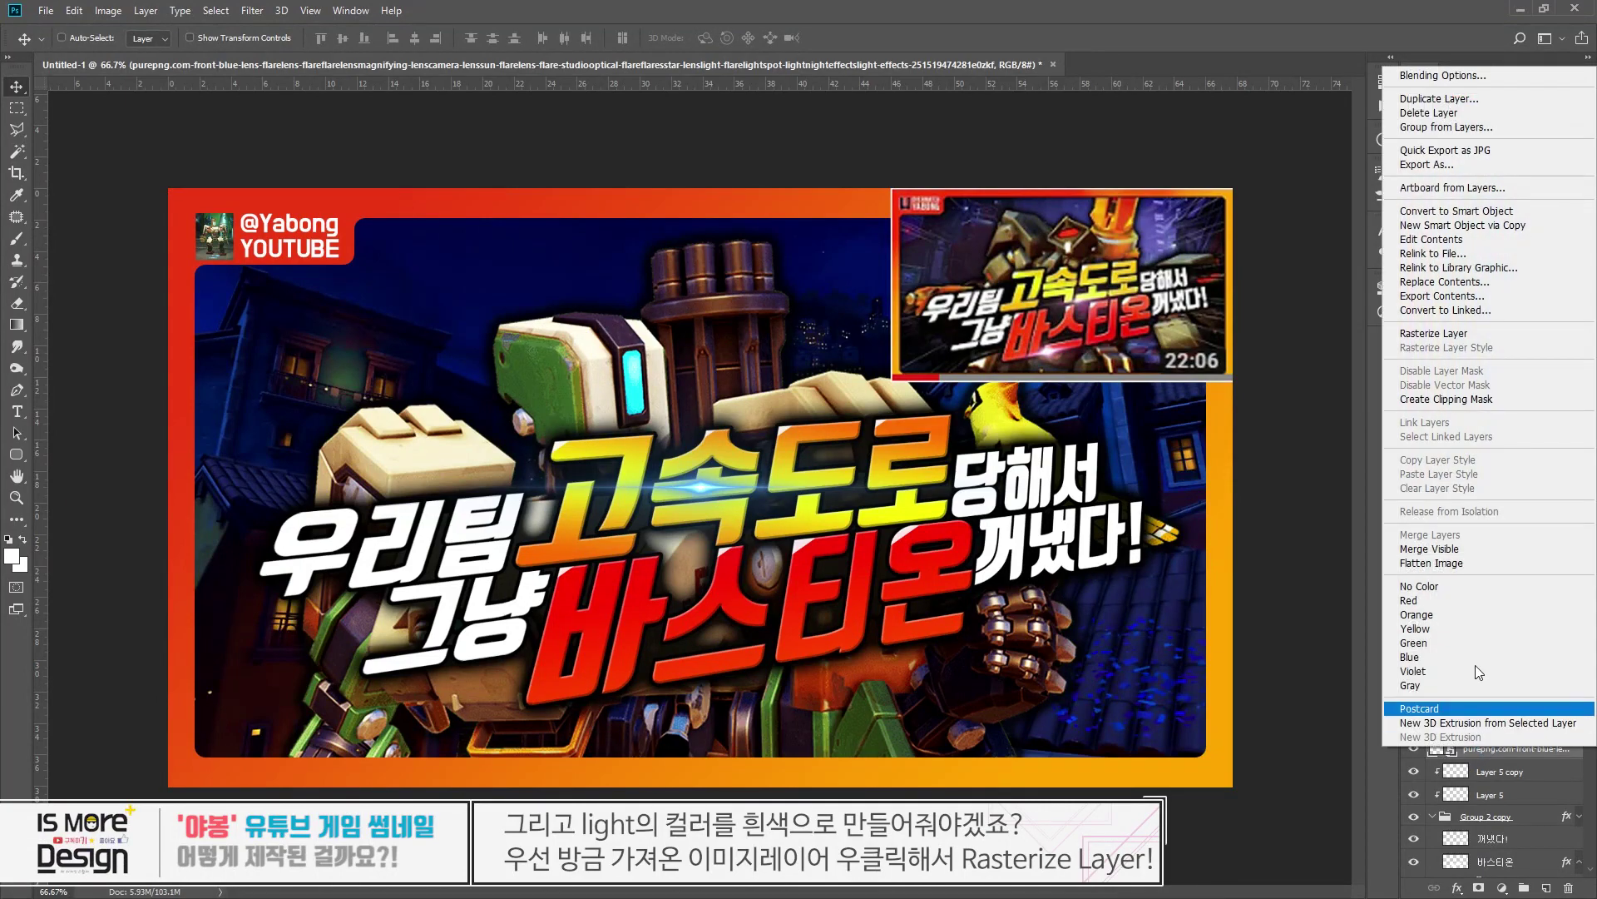
click(1443, 333)
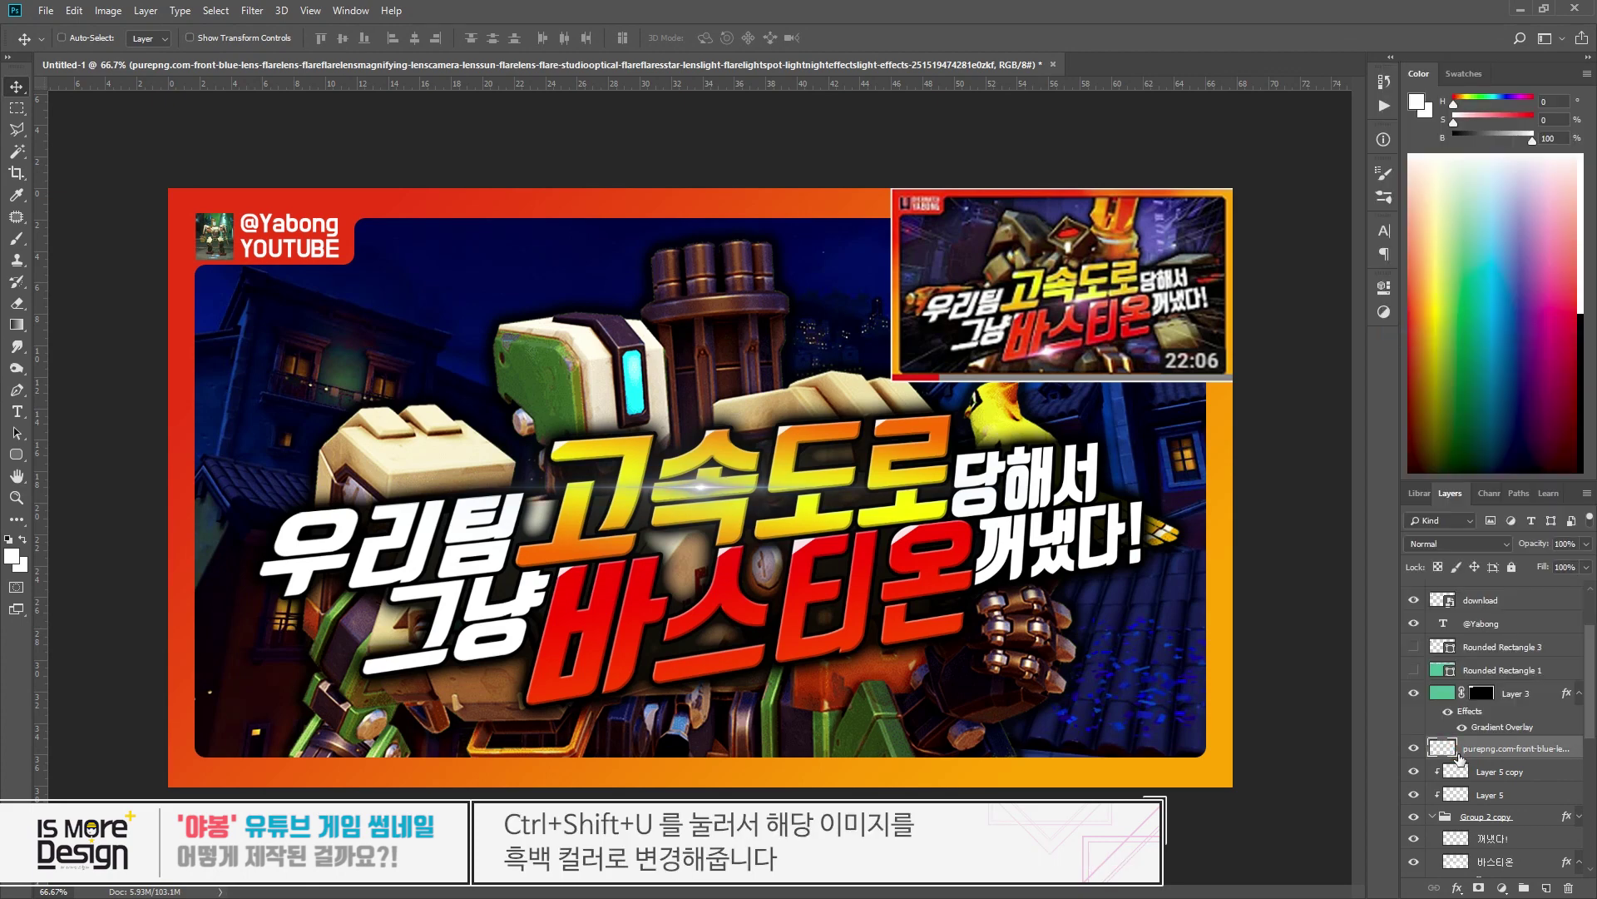
drag(763, 479, 804, 614)
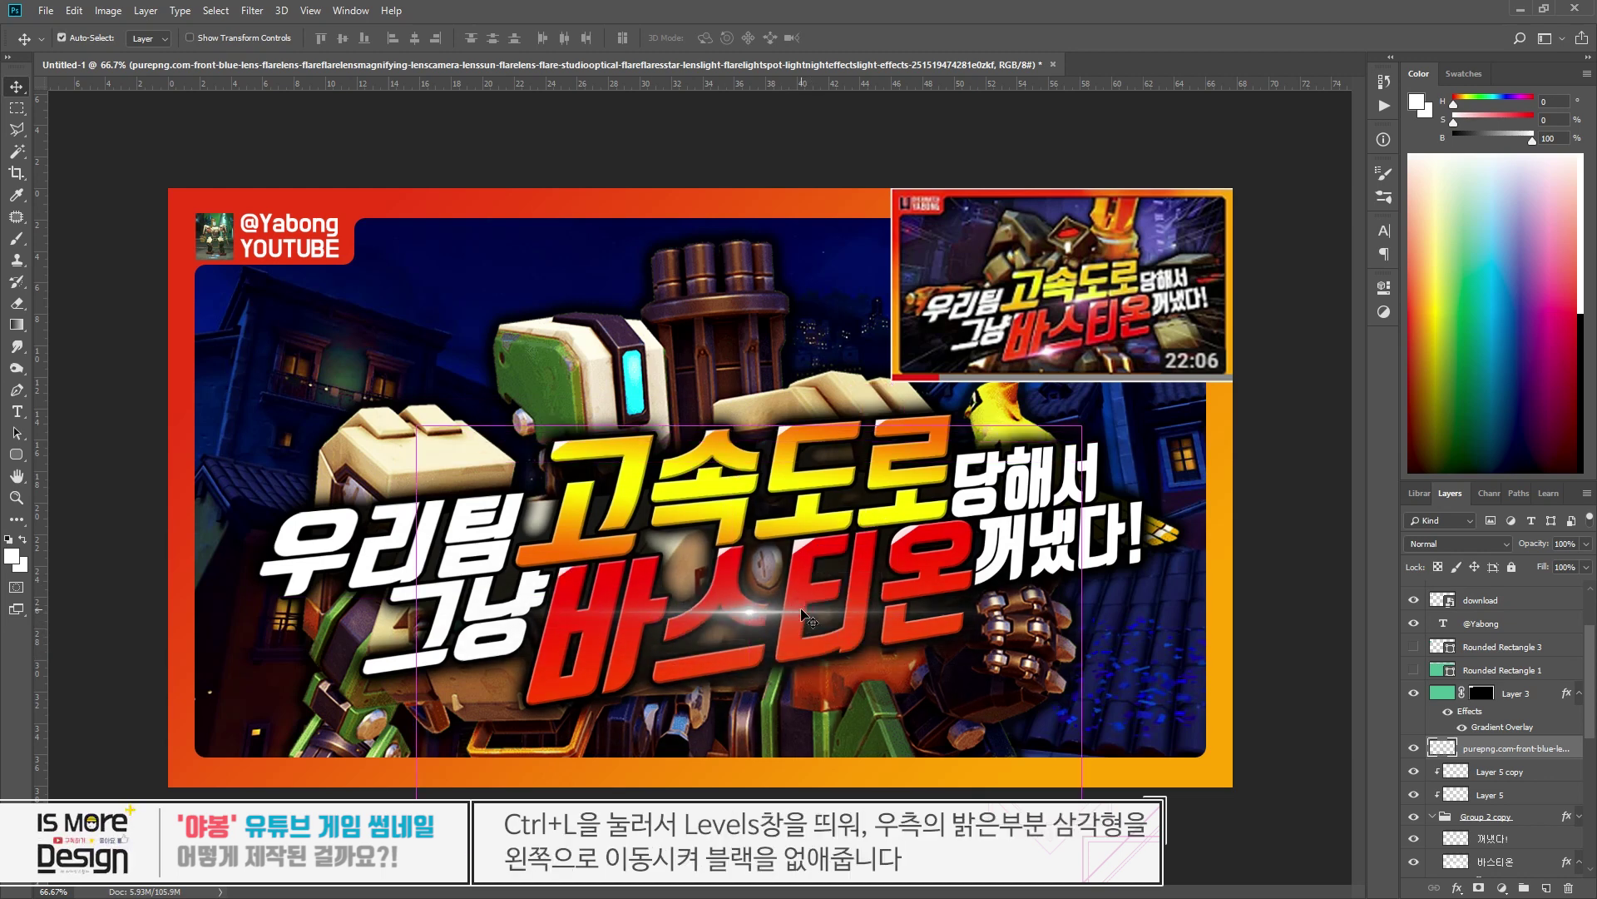
- Brighten the lens flare's highlights with Levels until its dark fringe disappears, and reposition it over 바스티온
key(ctrl+l)
drag(1280, 567, 1200, 572)
key(Return)
key(v)
drag(657, 619, 782, 620)
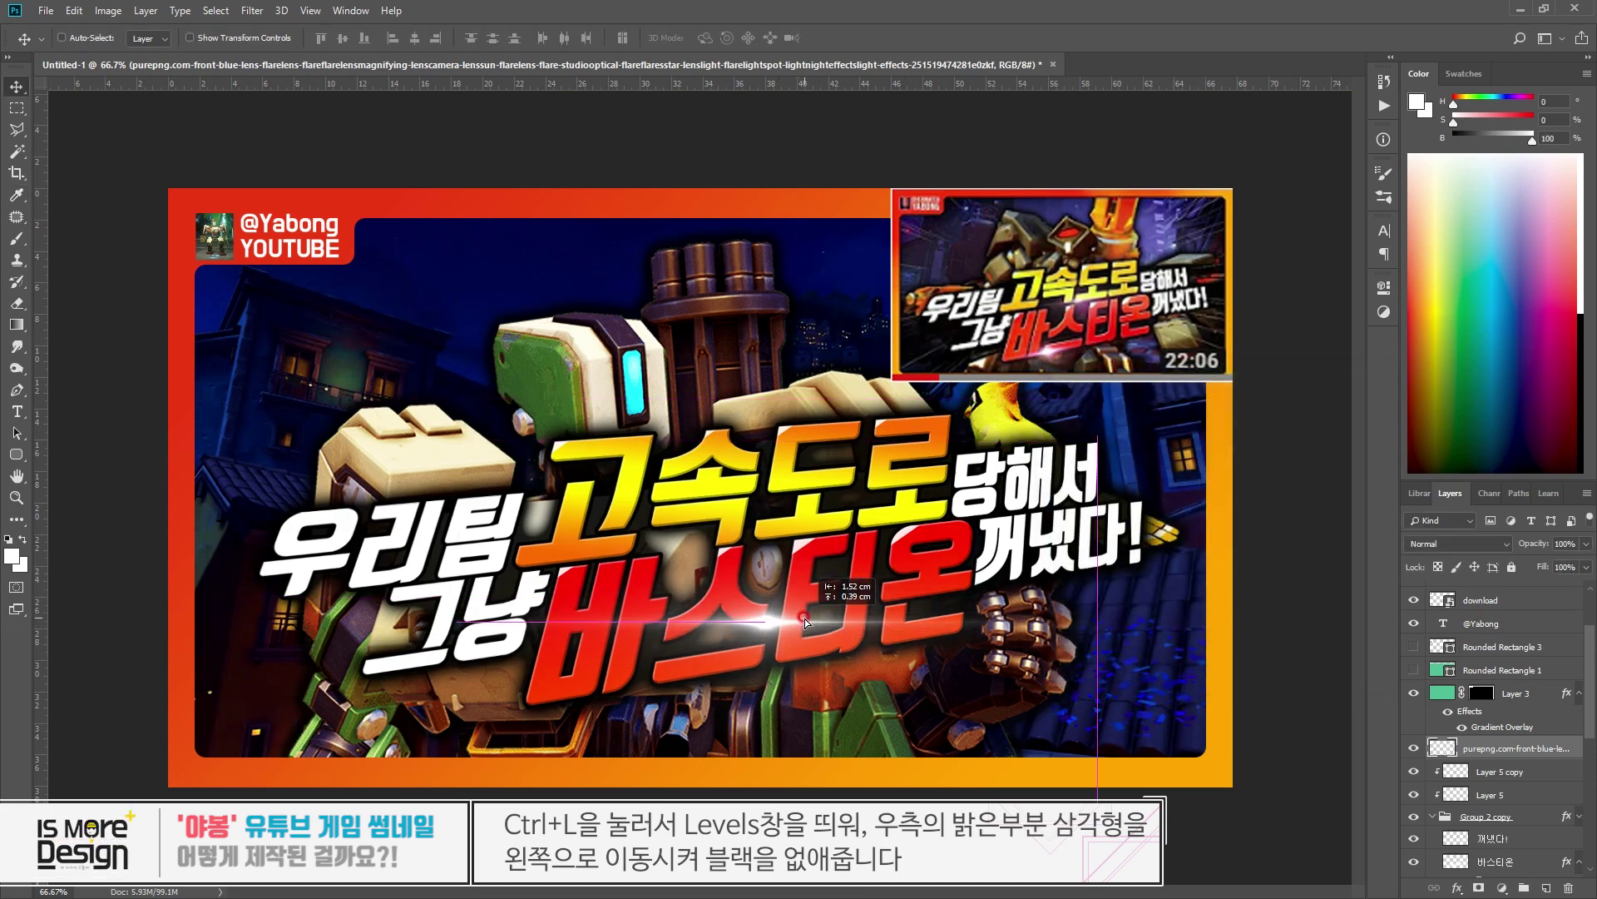
- Rotate the lens flare about -9.84° to follow the slant of the title text
key(ctrl+t)
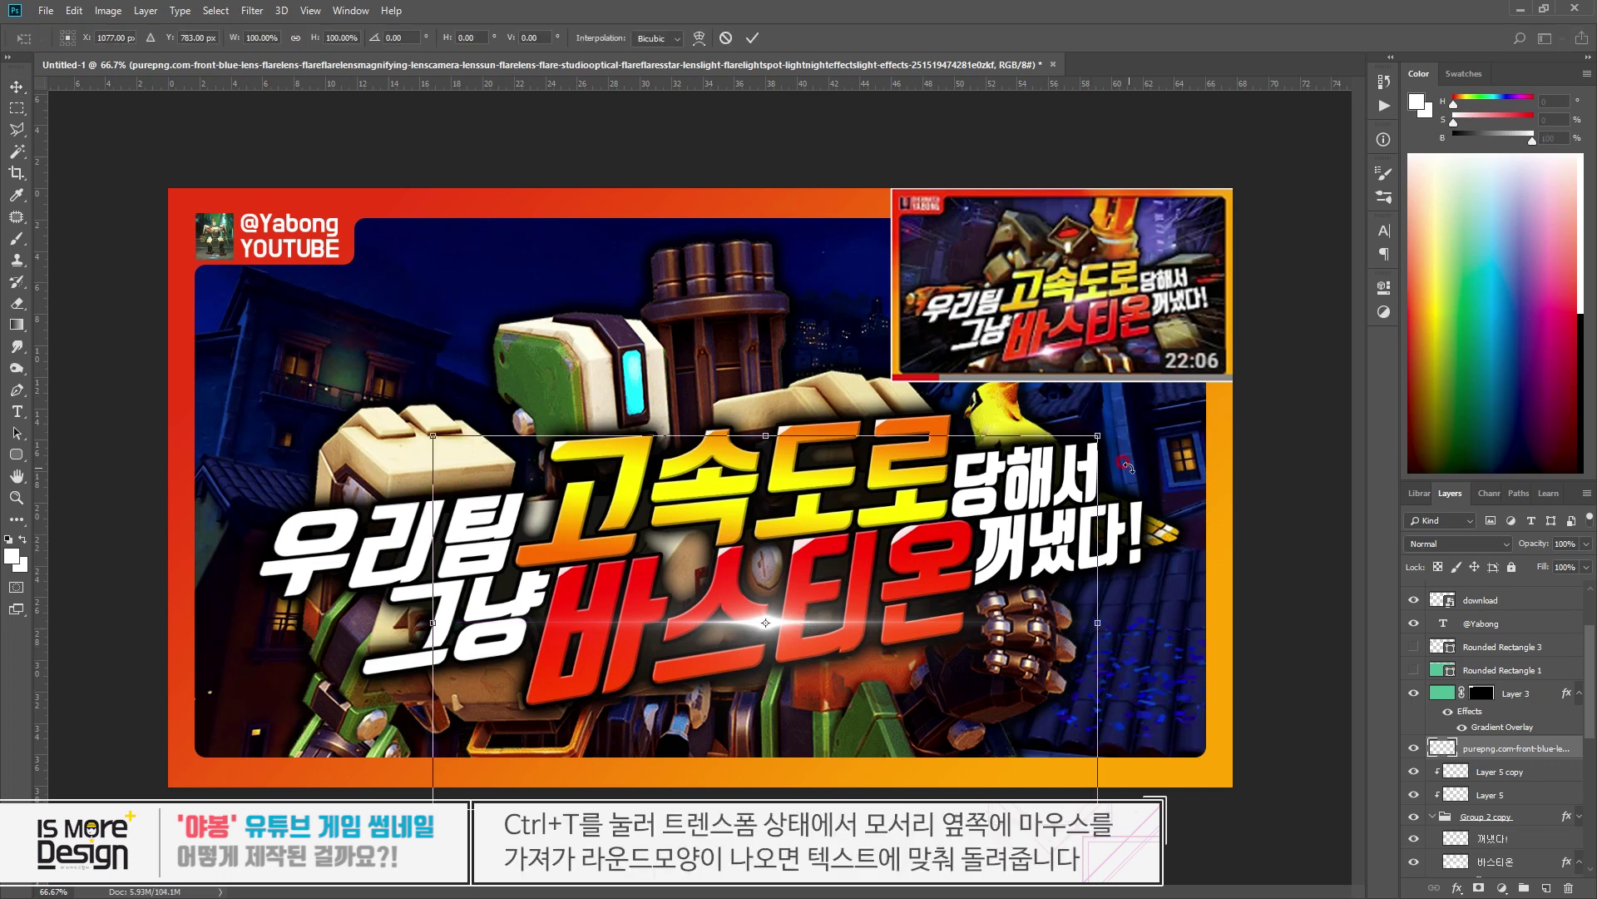
drag(1125, 463, 1153, 379)
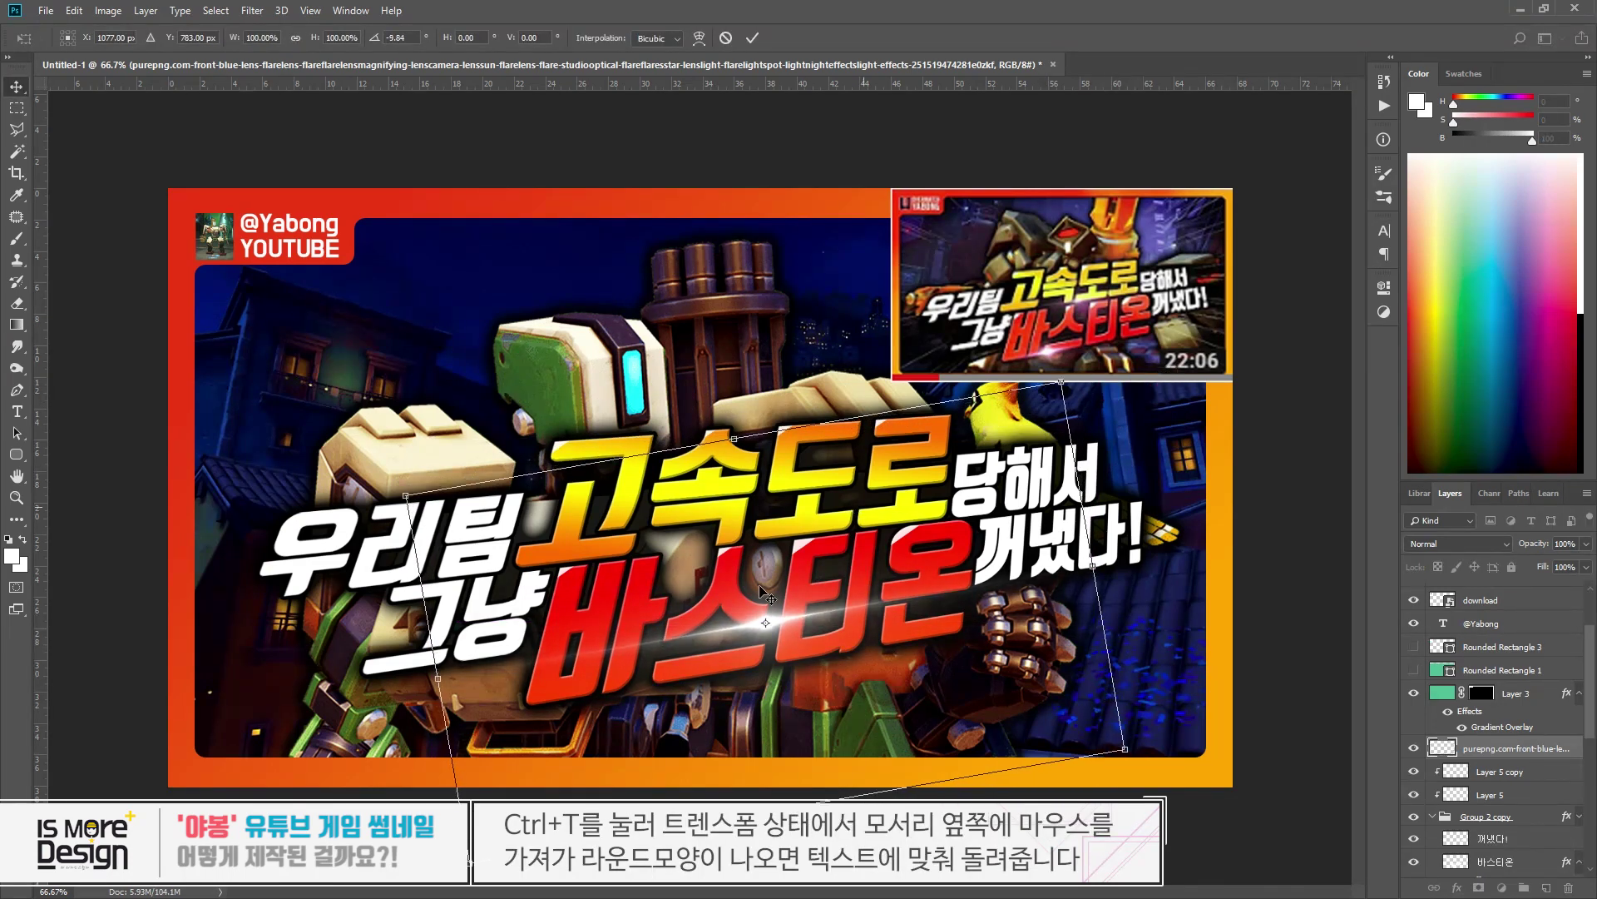
key(Return)
- Duplicate the lens flare into the gap between 고속도로 and 바스티온 and scale the copy down
drag(770, 615, 787, 541)
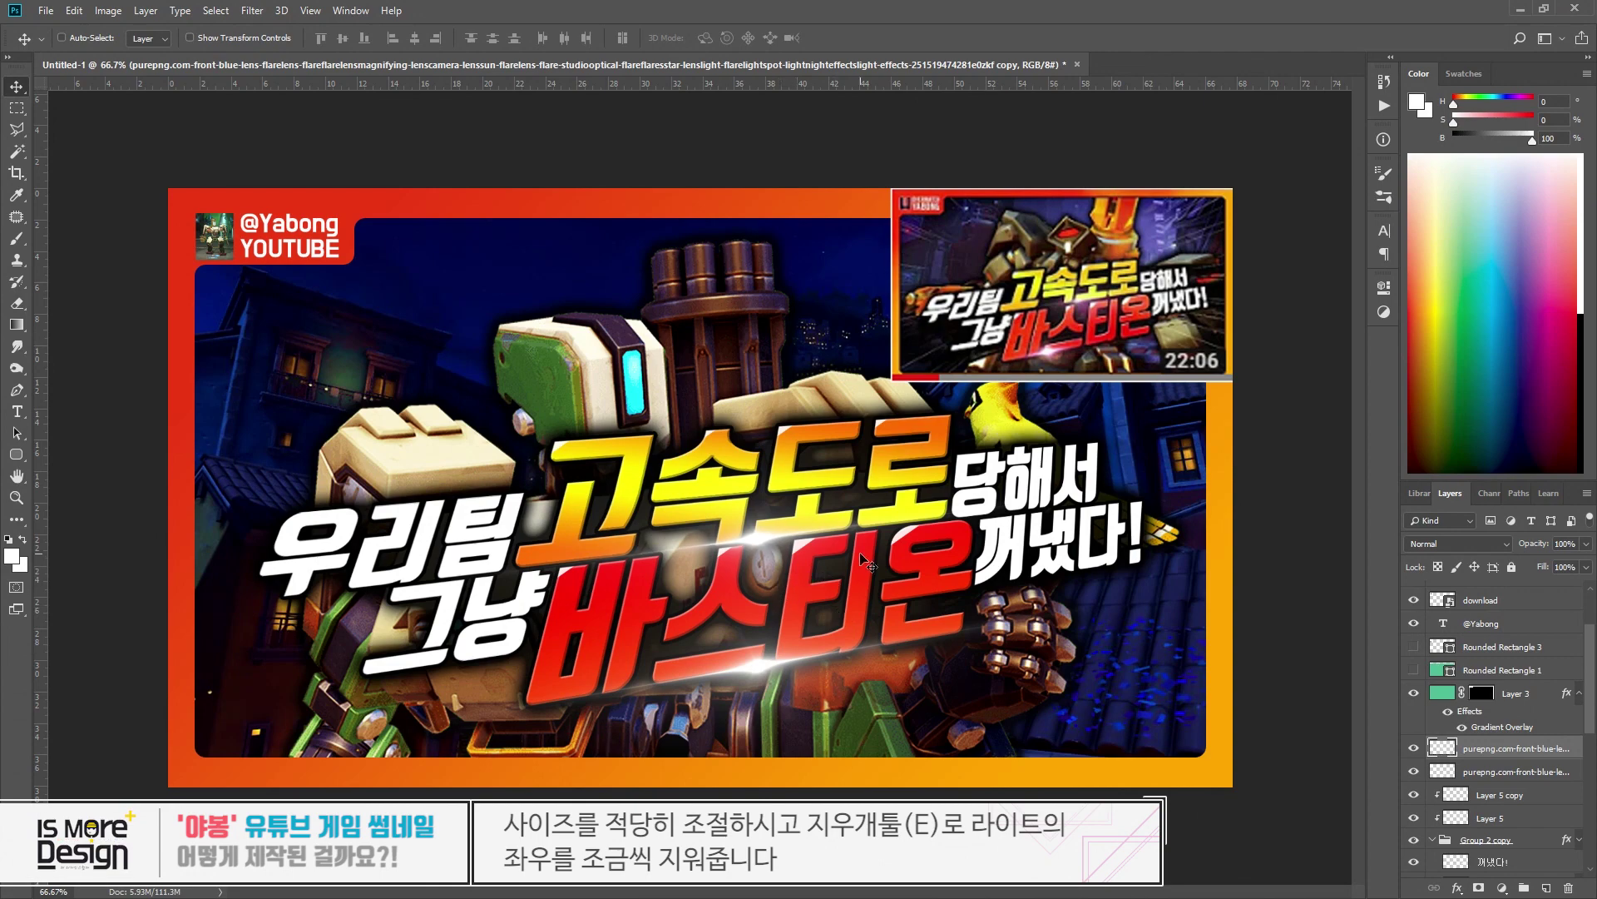
key(ctrl+t)
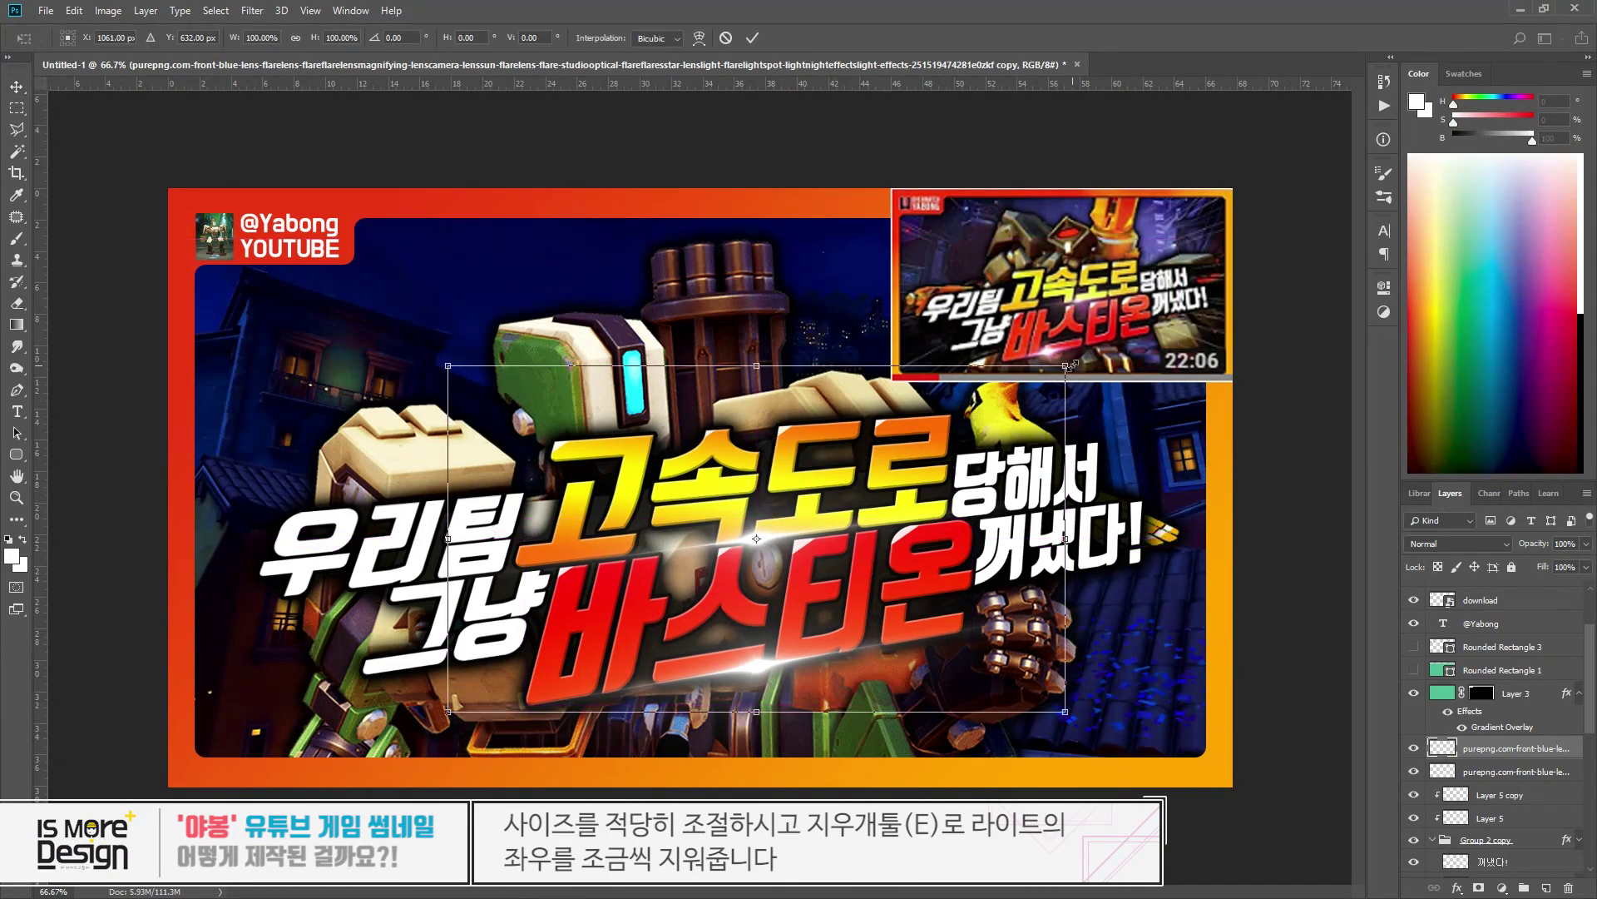
drag(1069, 364, 949, 422)
key(Return)
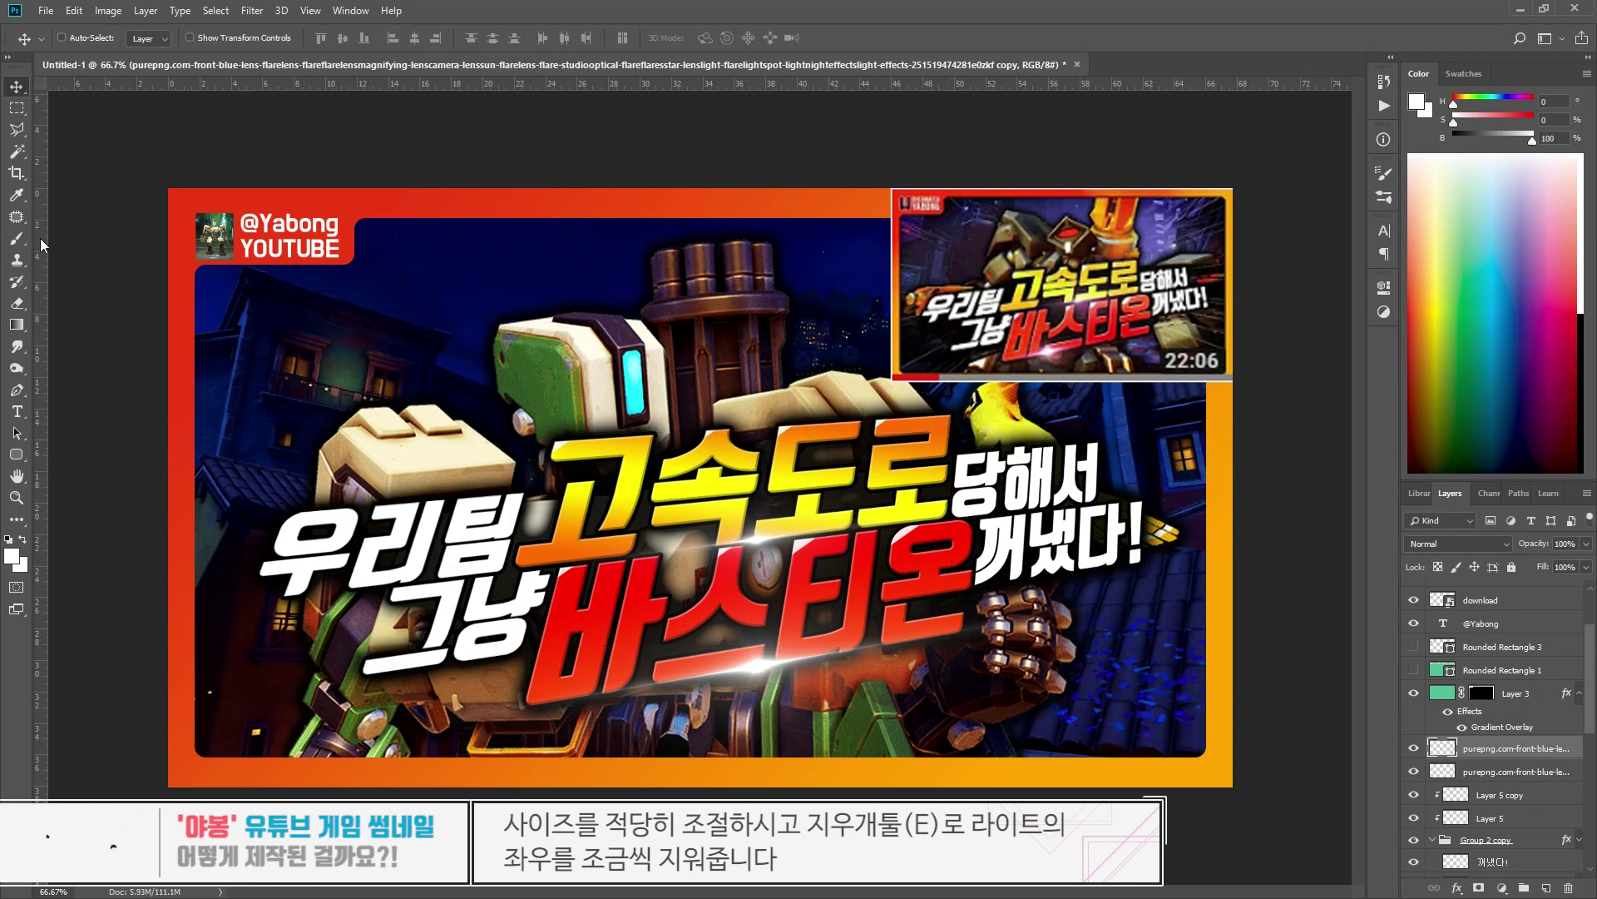
- Fade the outer ends of the lower lens flare with the Eraser at 100% opacity on the flare layer above Layer 5 copy
click(17, 305)
right_click(23, 306)
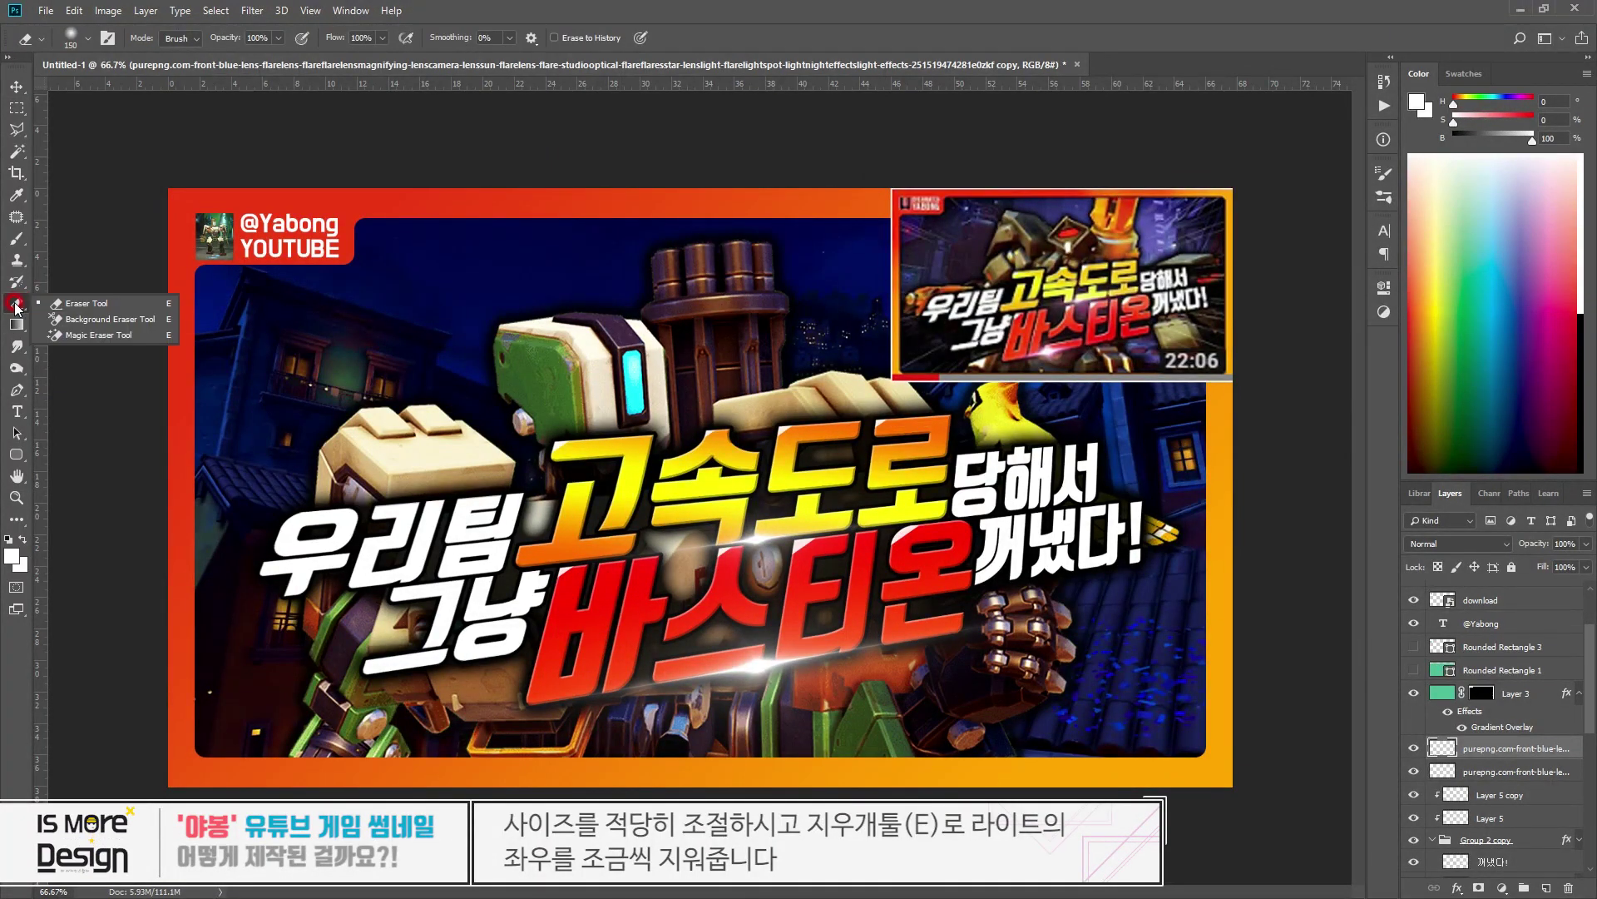
click(71, 301)
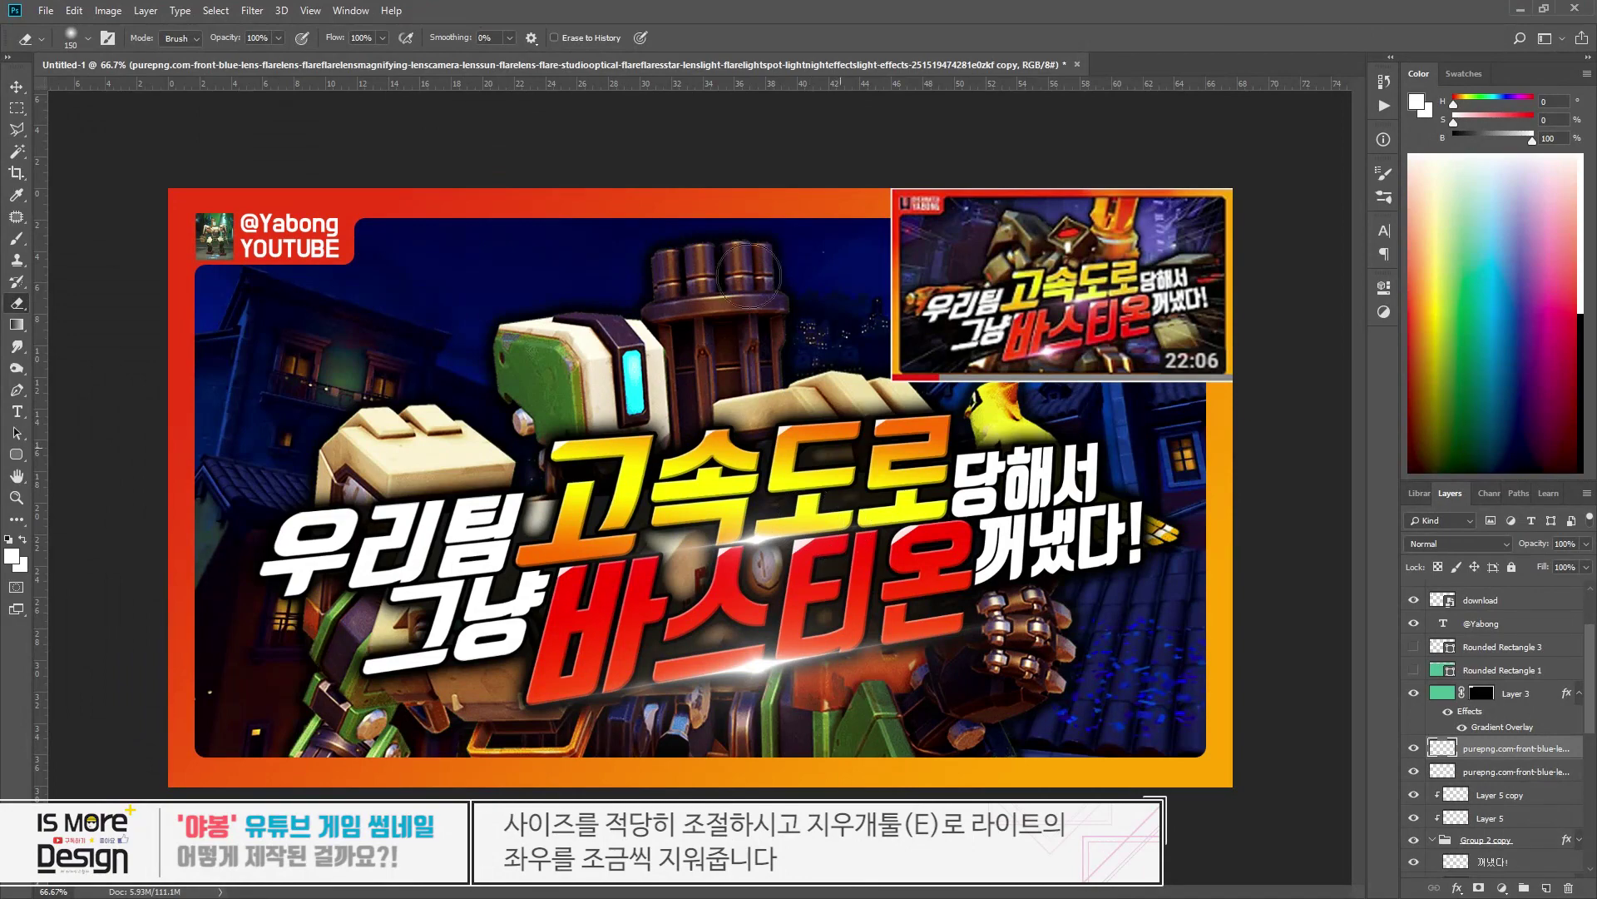
click(277, 39)
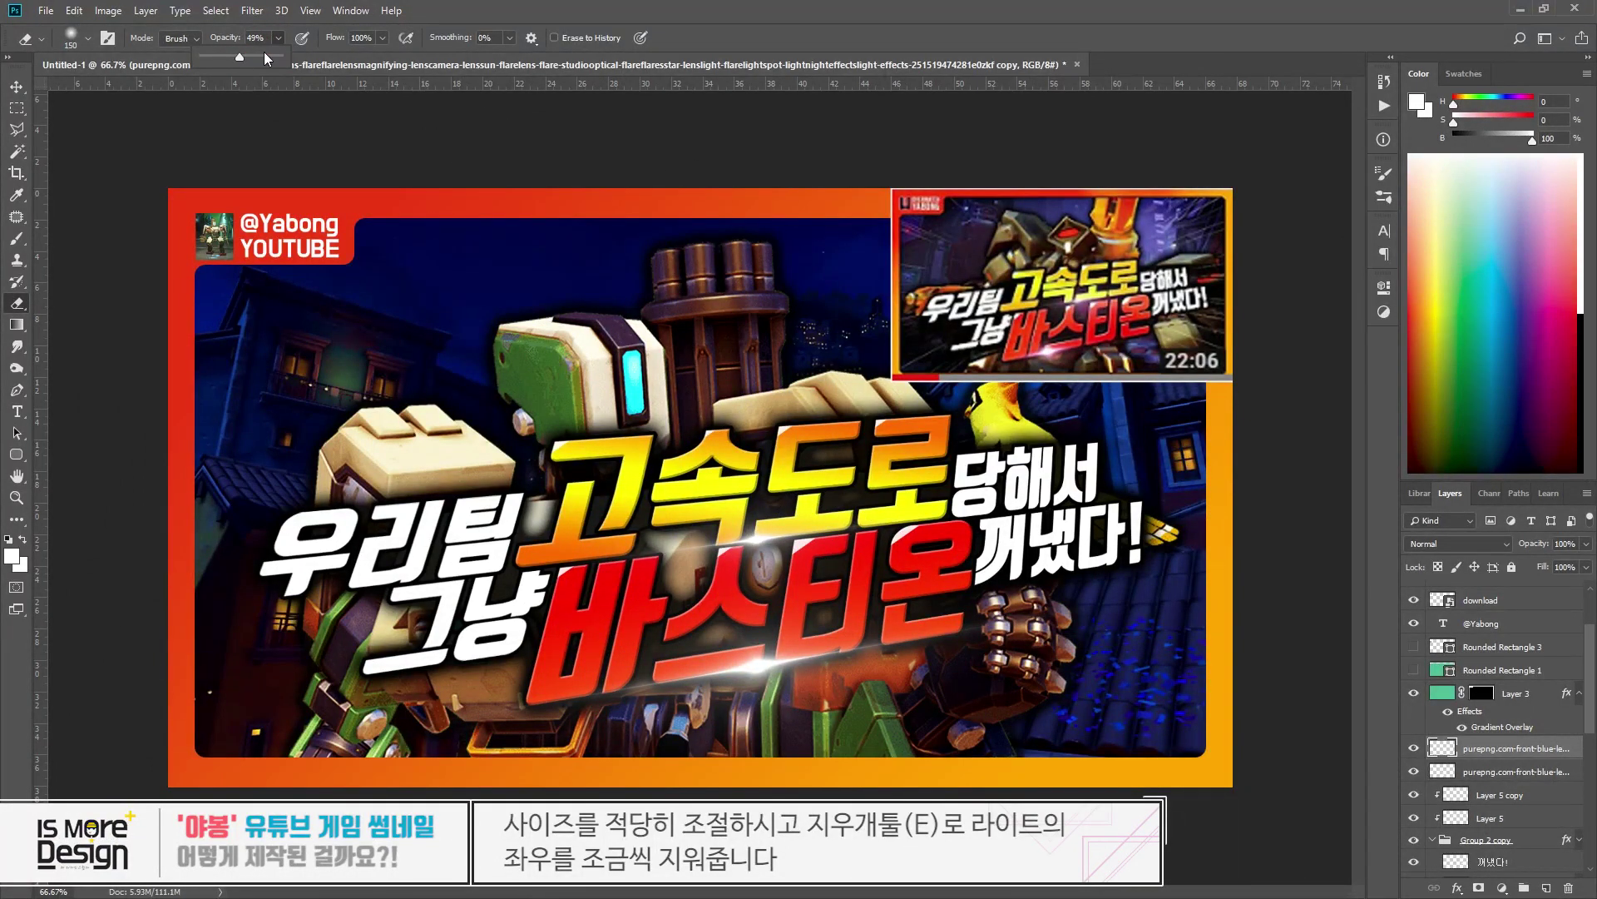
click(822, 27)
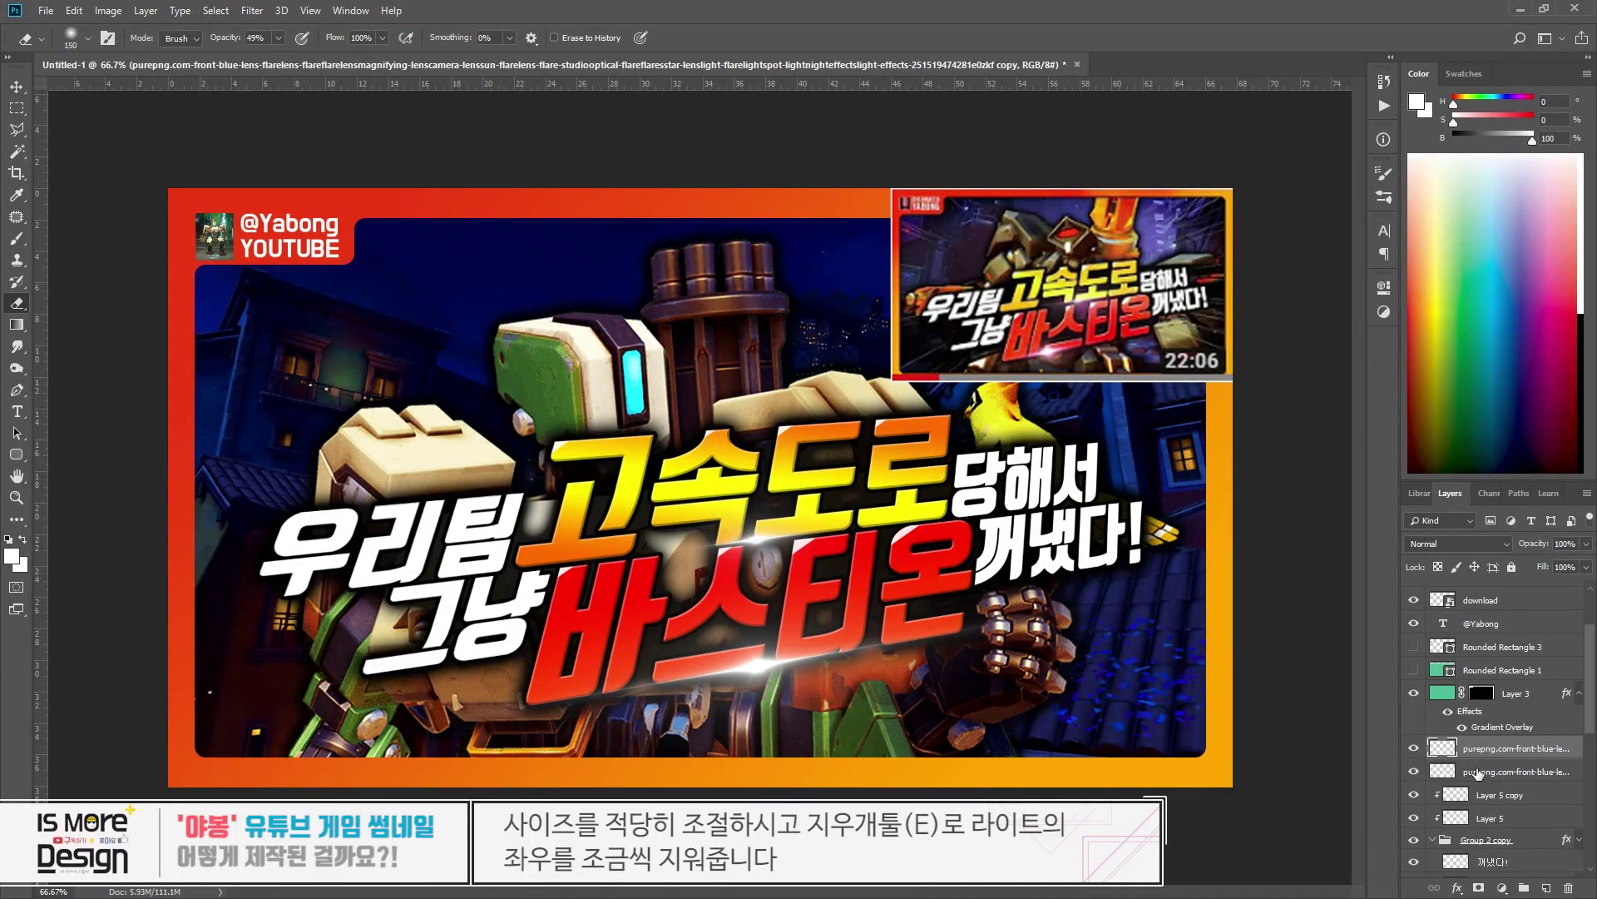
click(1452, 773)
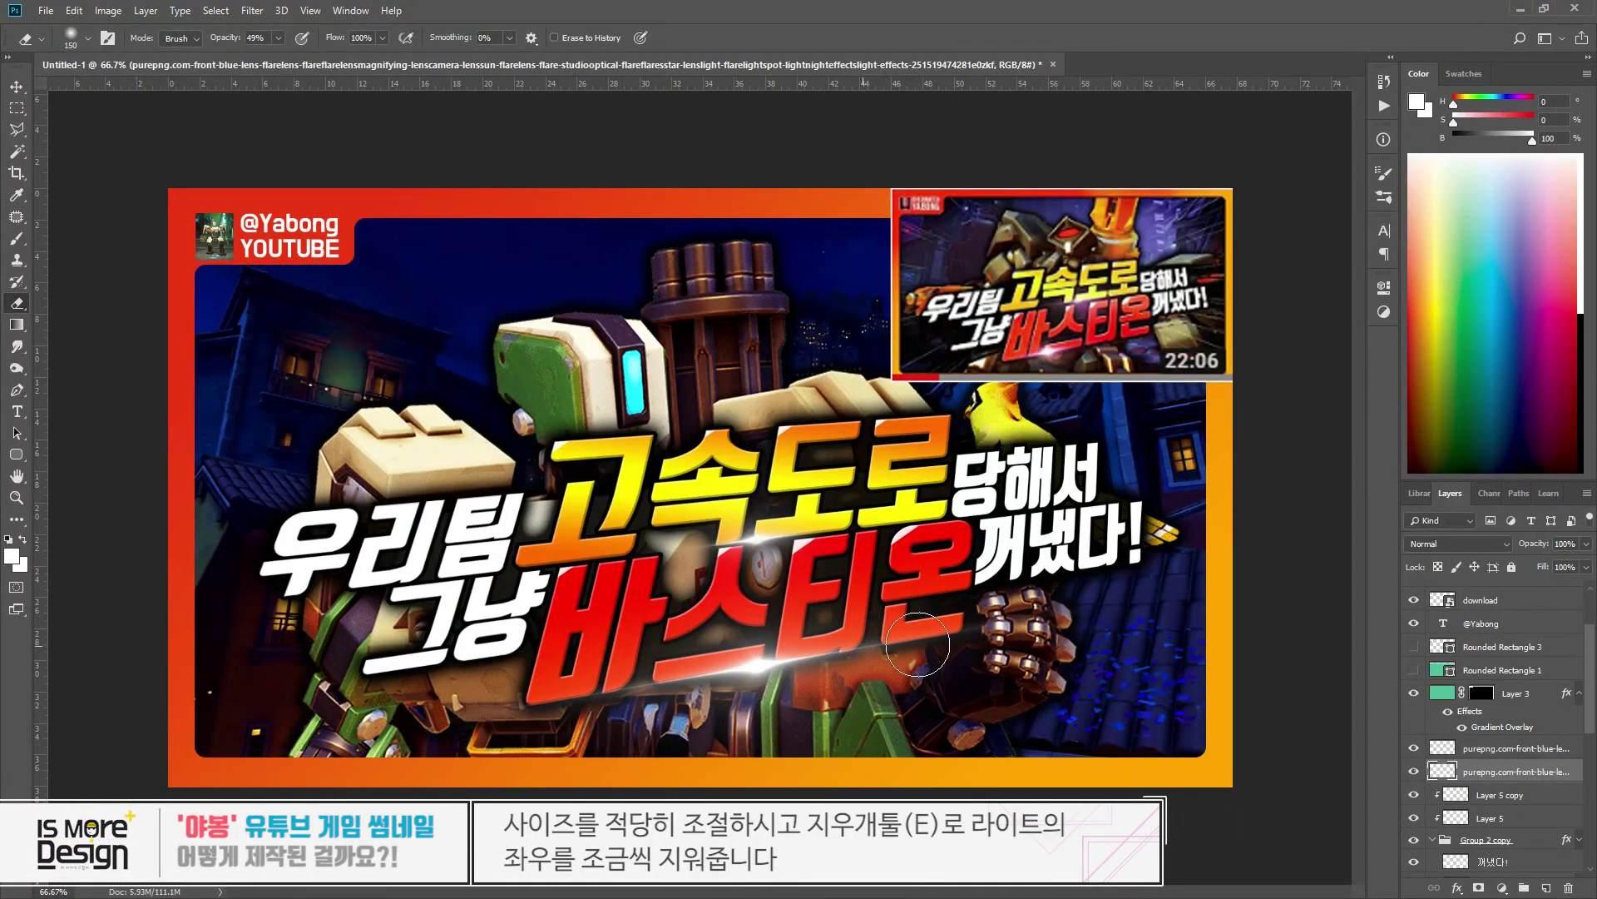
key(0)
click(1007, 586)
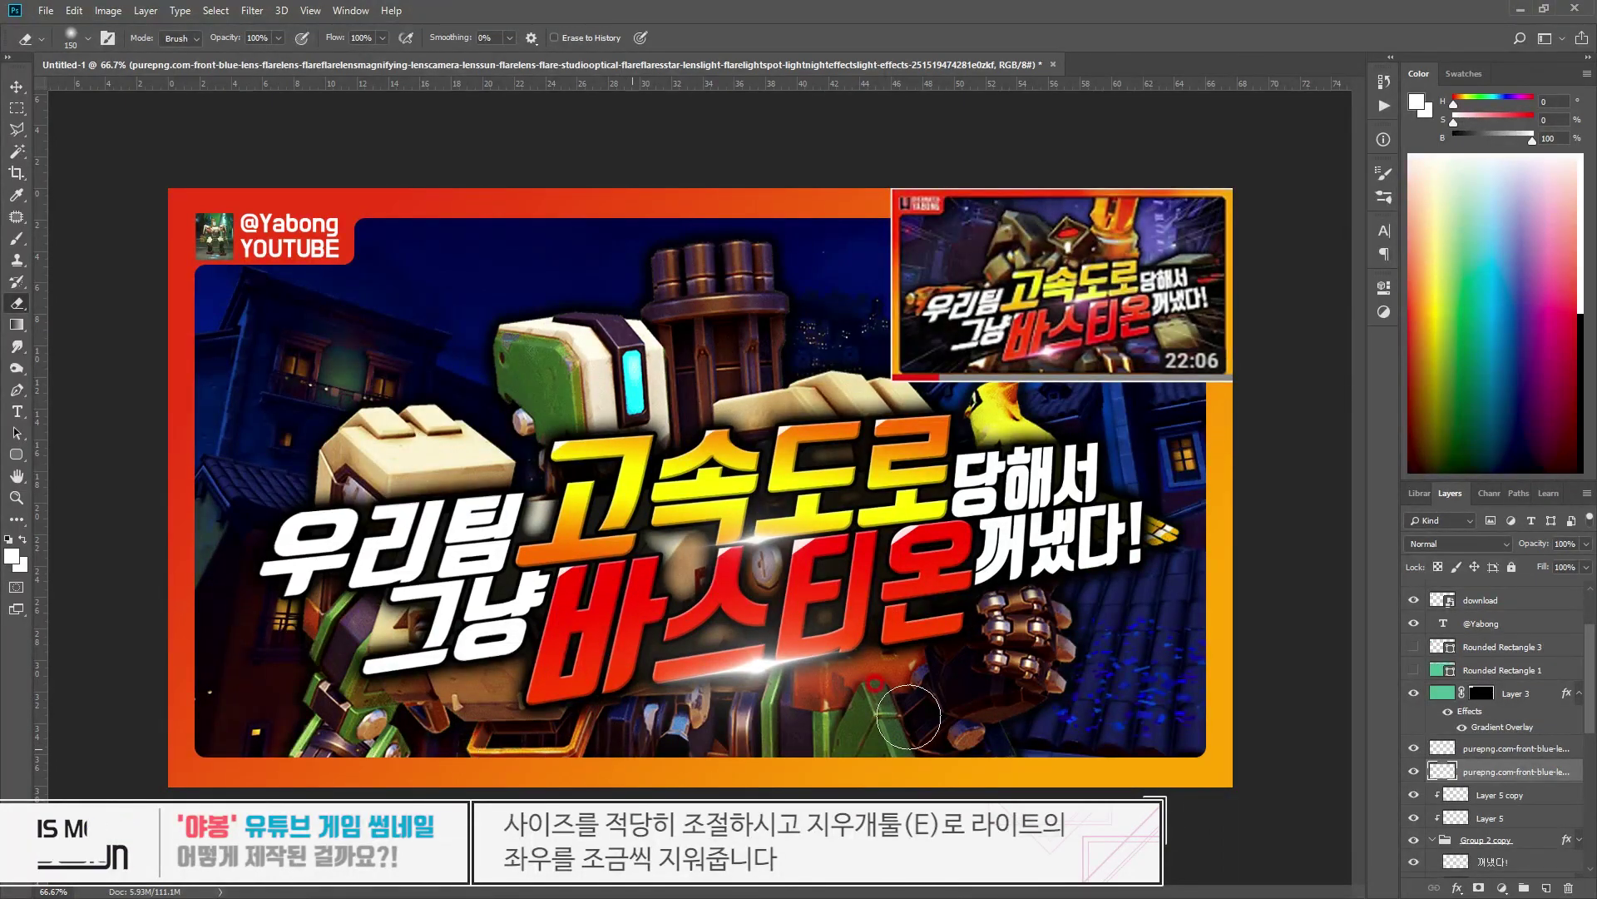
click(505, 754)
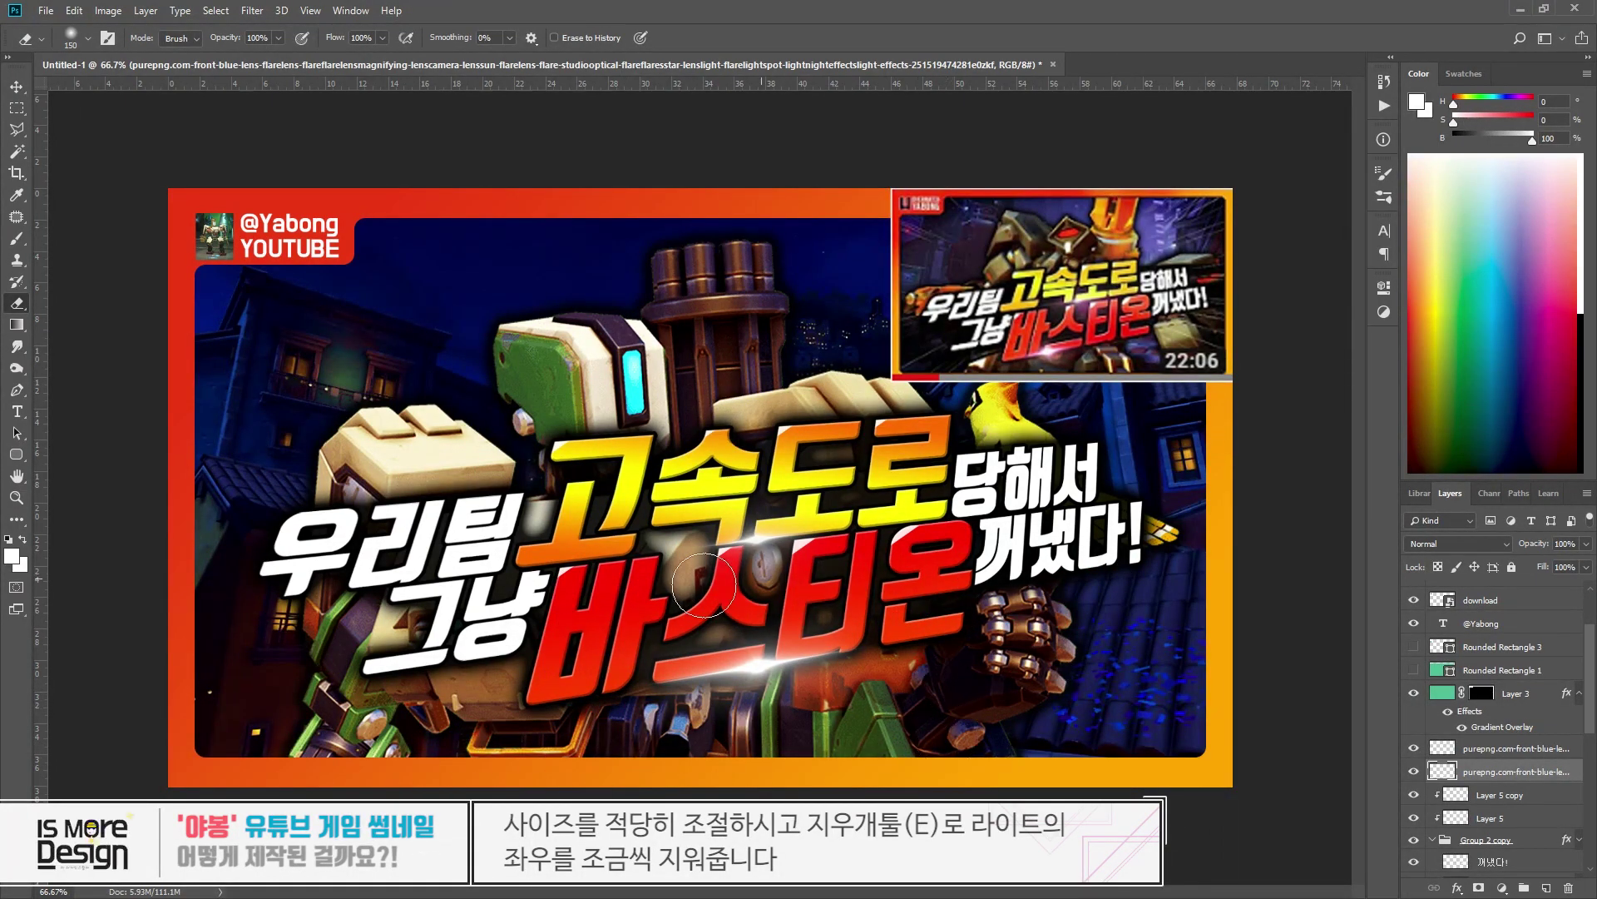
click(1206, 525)
key(v)
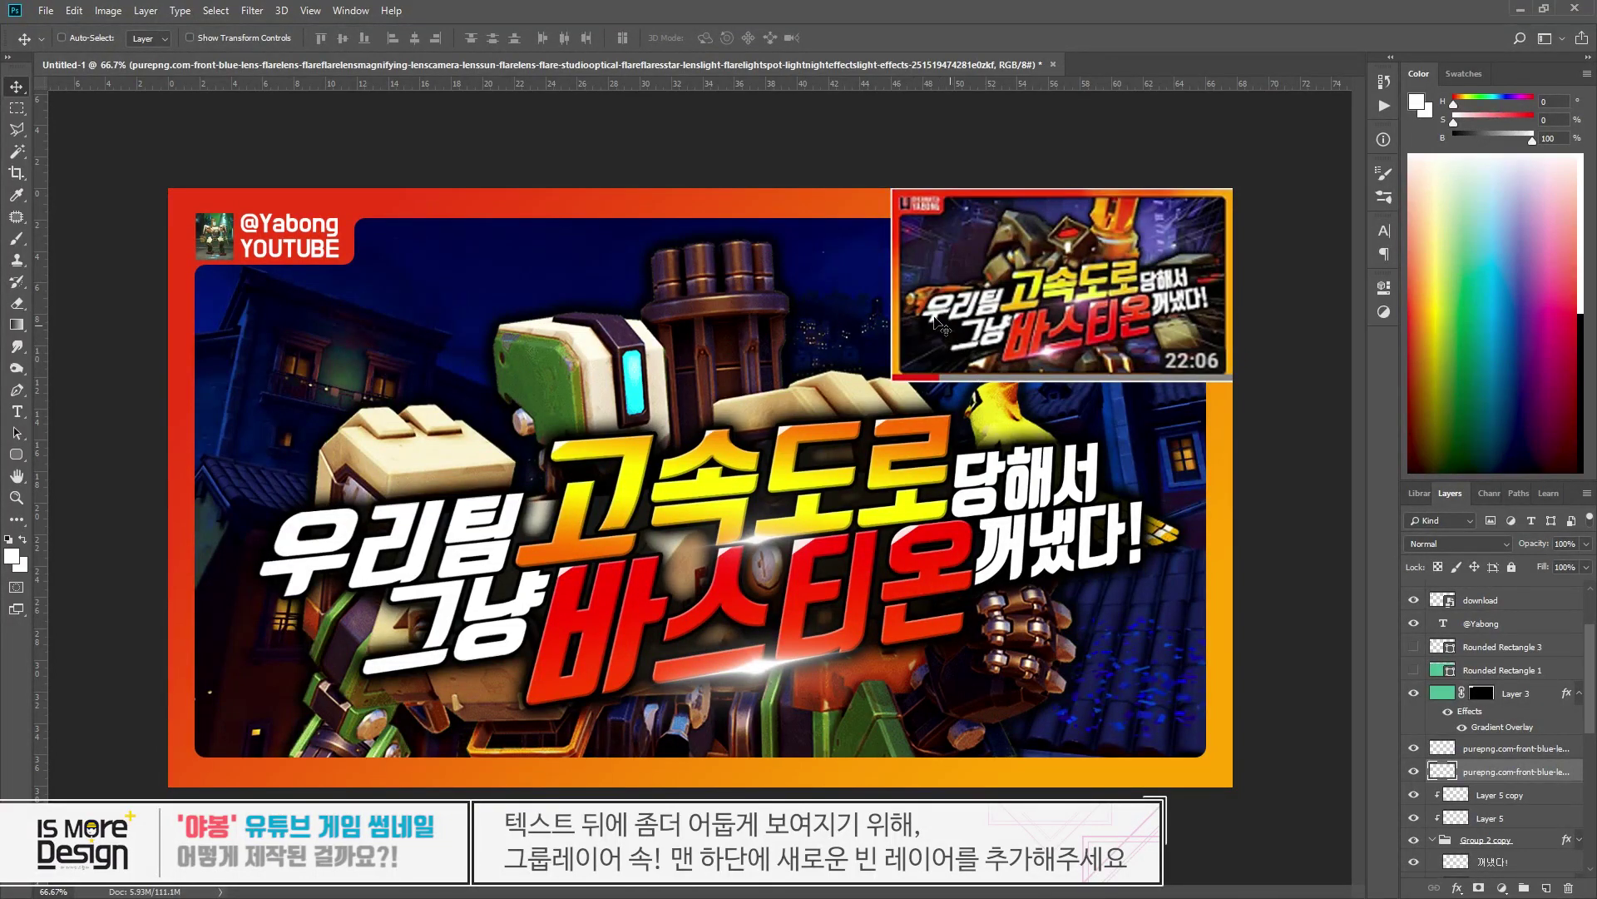
- Add a blank layer at the very bottom of Group 2 copy, directly beneath the 우리팀 layer
scroll(1509, 758, down, 5)
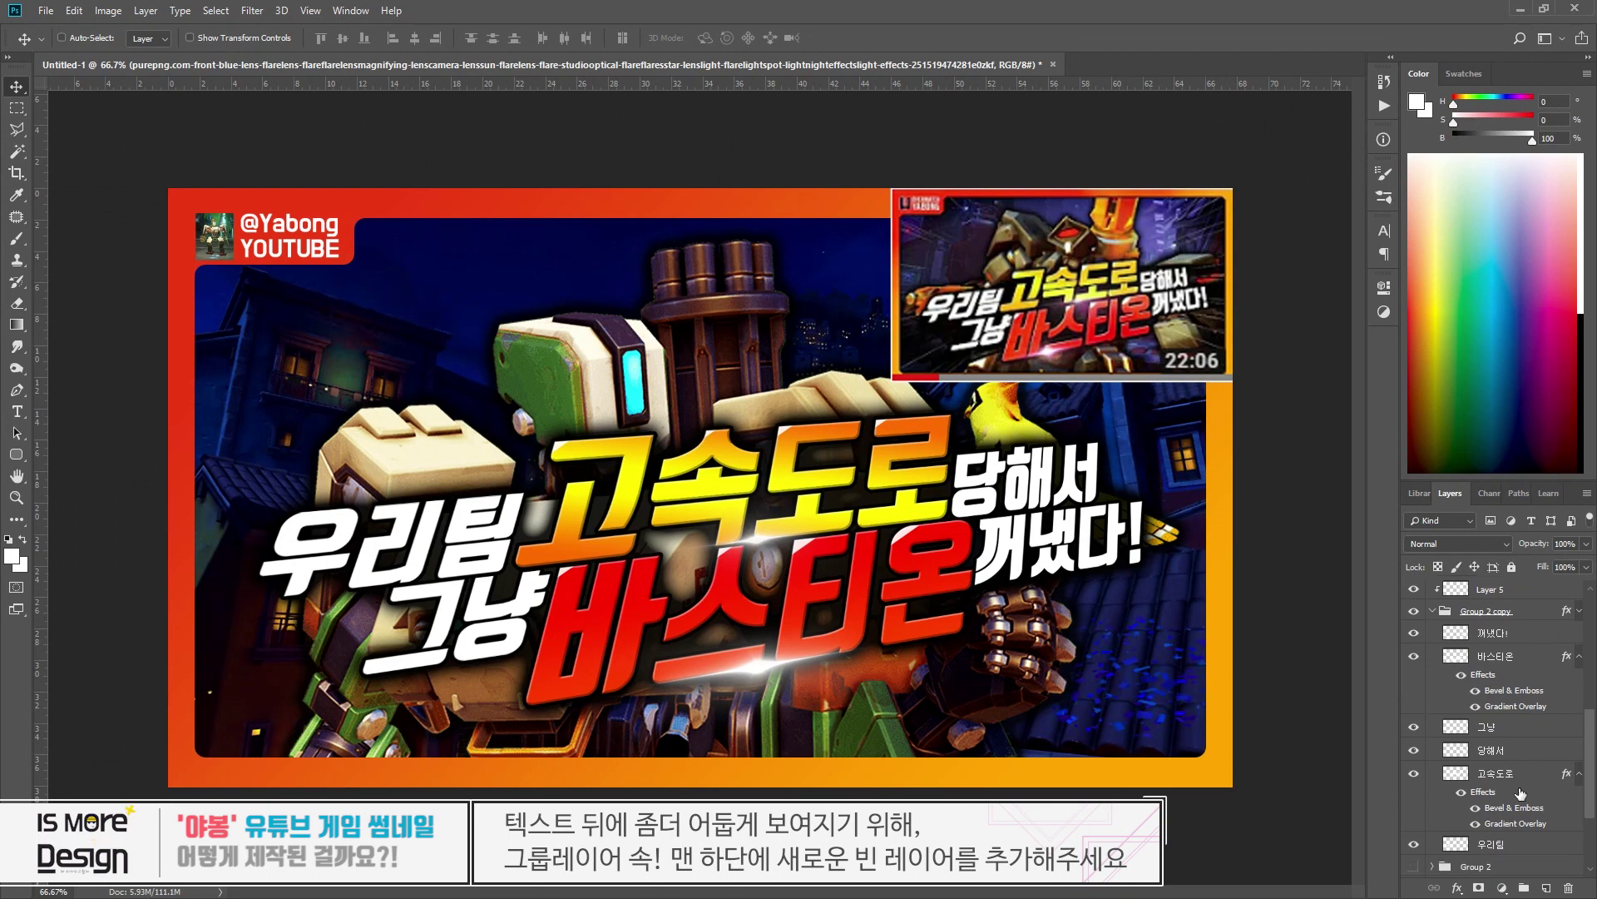
scroll(1502, 699, down, 3)
click(1498, 761)
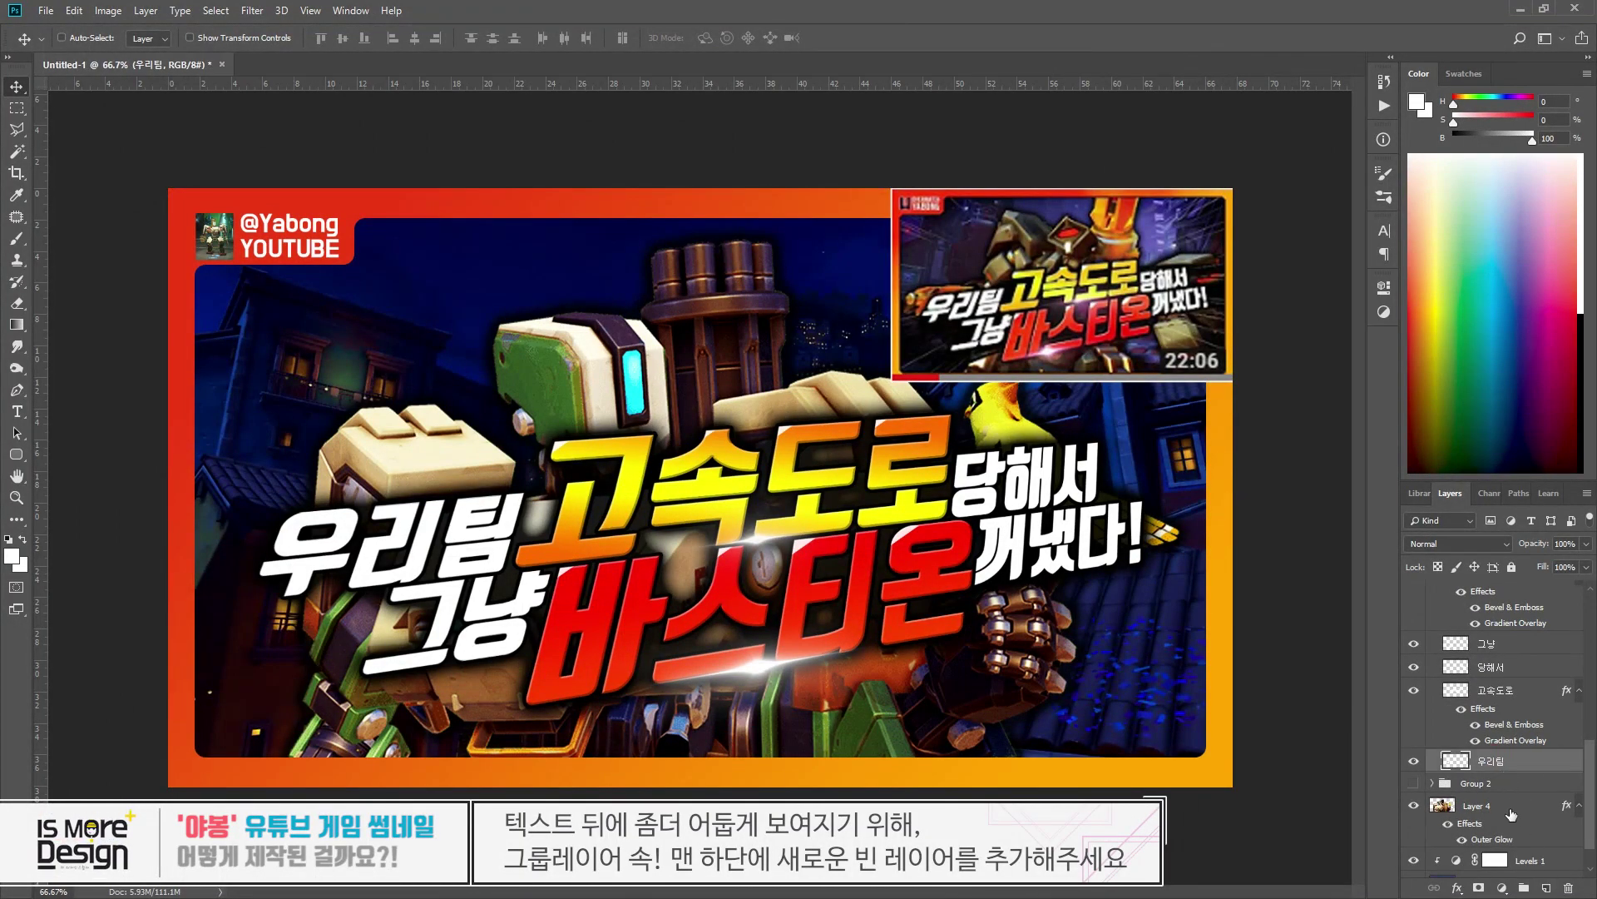
ctrl+click(1546, 887)
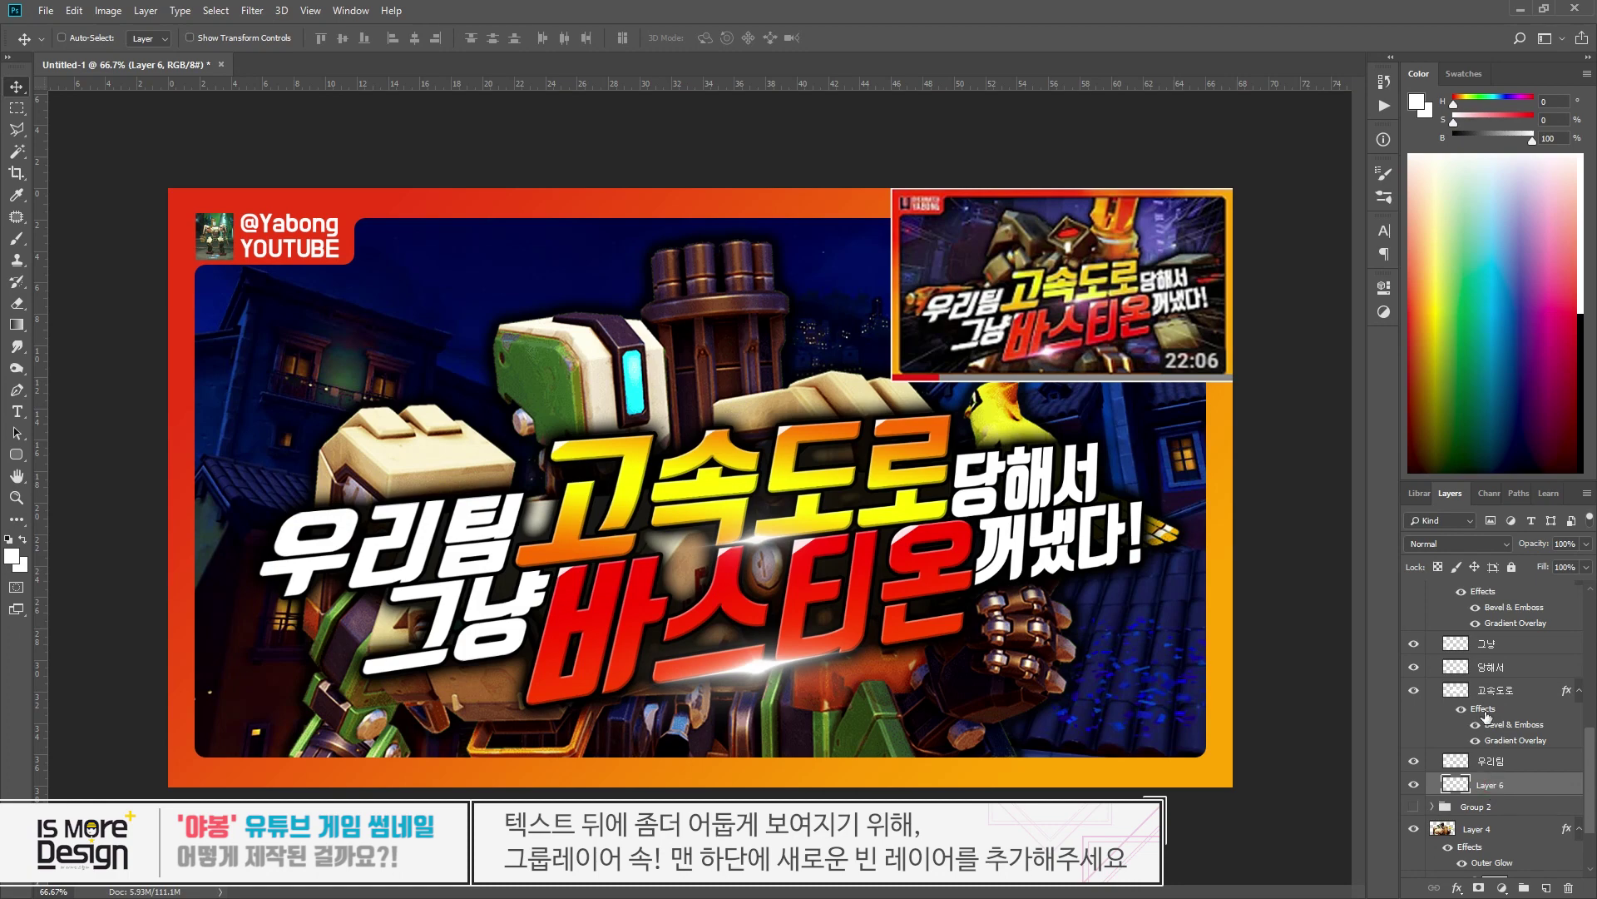
scroll(1493, 690, up, 3)
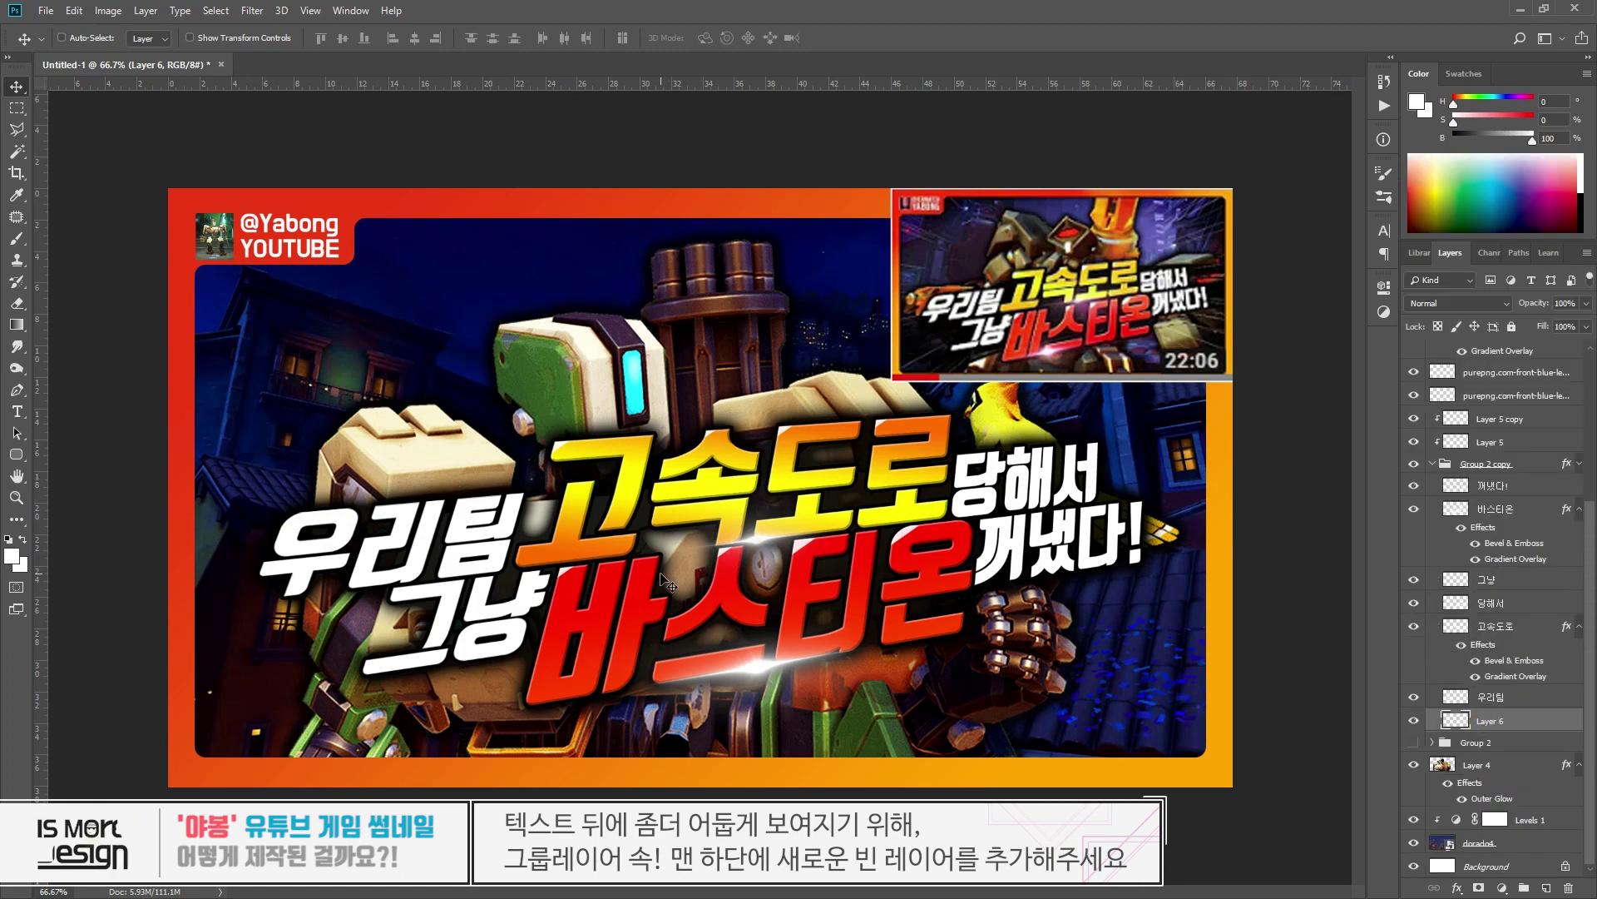
- Lasso the area behind the title text, fill it with black on Layer 6 and deselect
key(l)
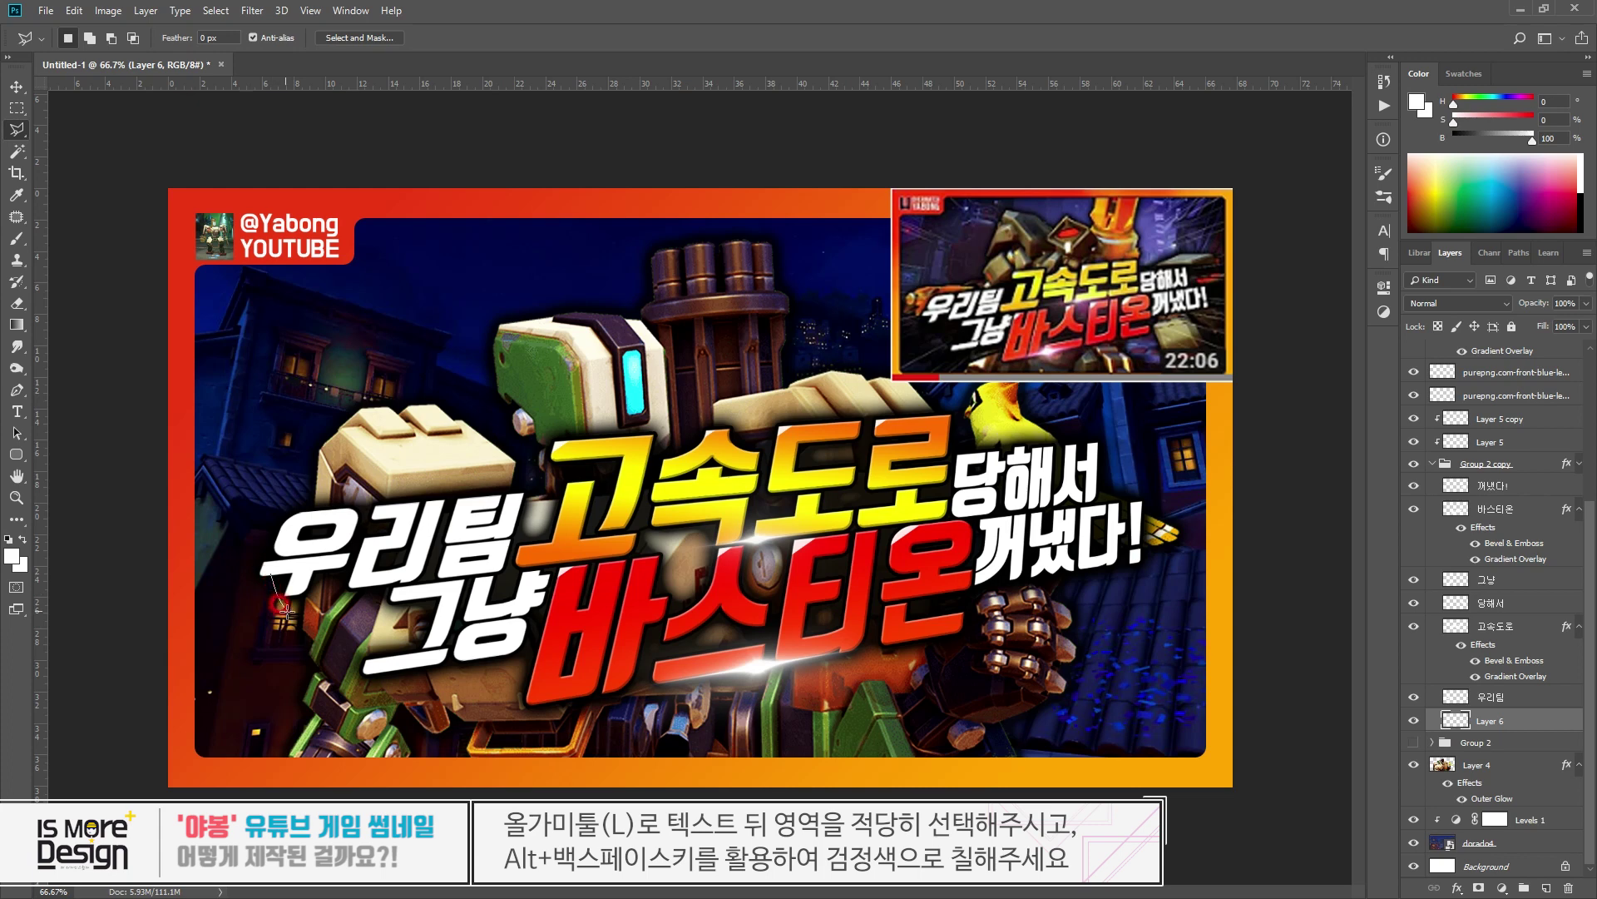
click(366, 670)
click(445, 651)
click(615, 669)
click(832, 654)
click(882, 630)
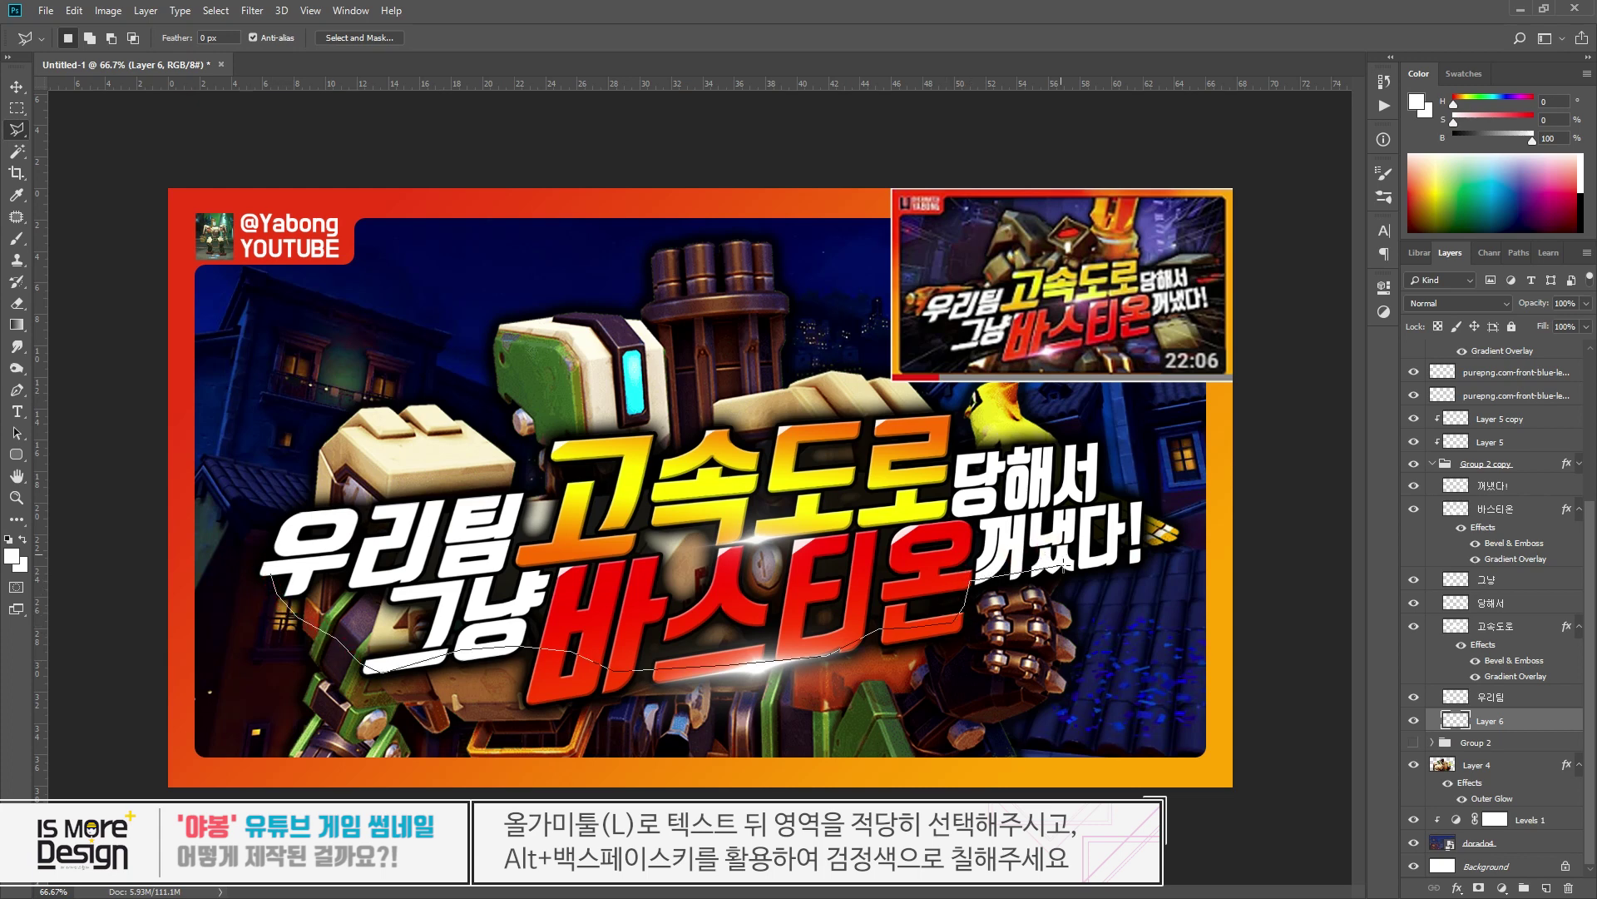
click(1134, 561)
click(1096, 504)
click(1096, 454)
click(954, 457)
click(948, 423)
click(791, 429)
click(641, 462)
click(549, 445)
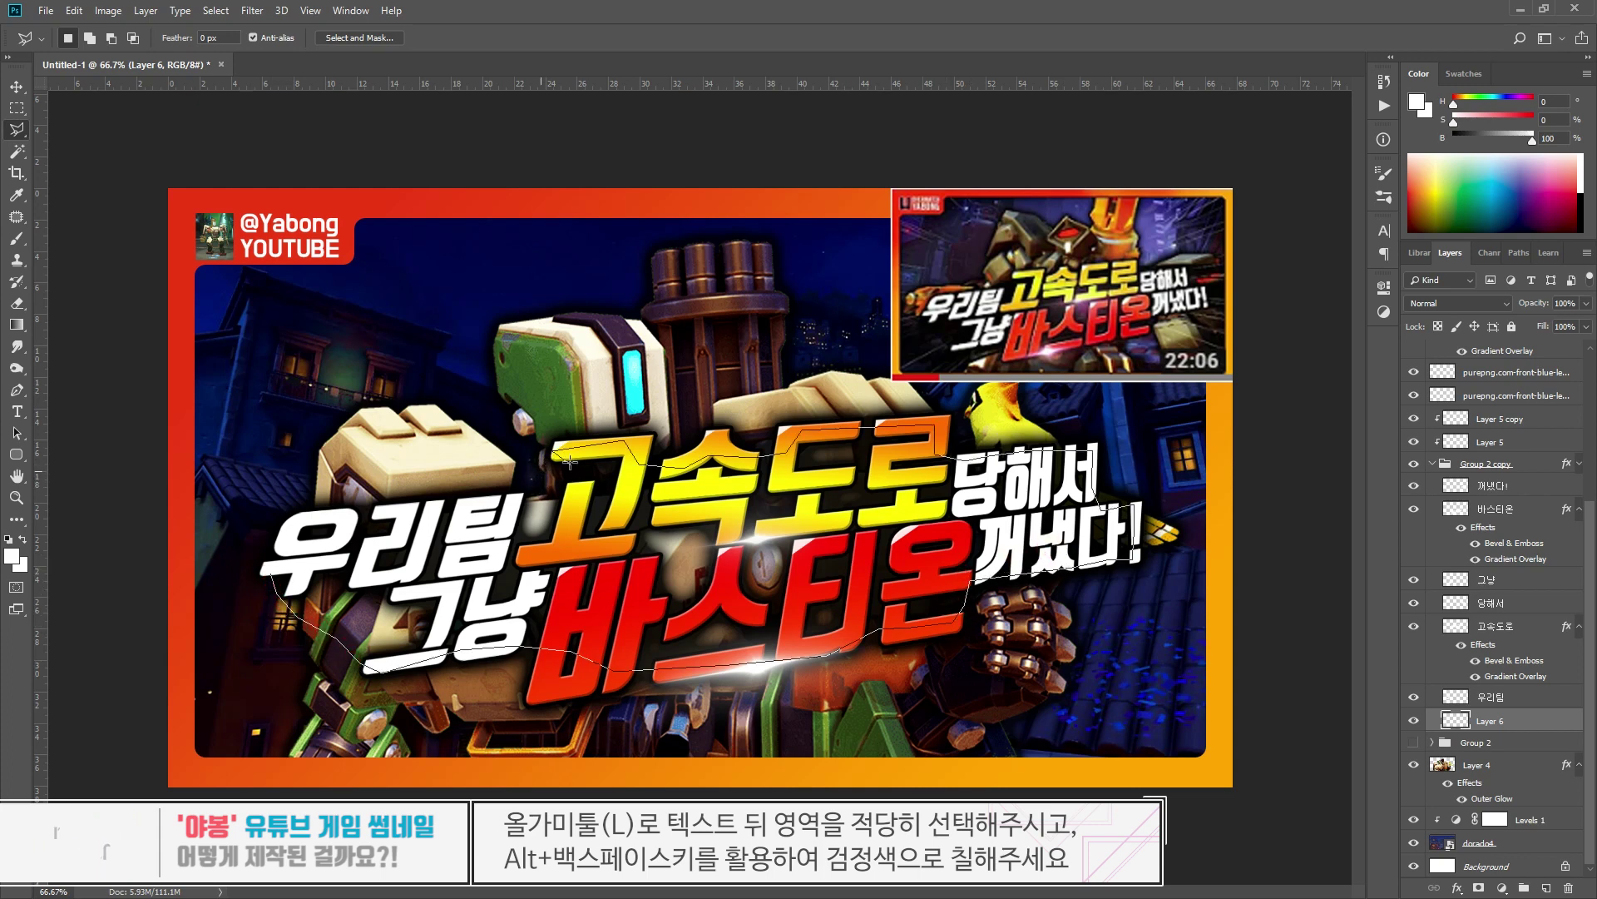
click(546, 489)
click(522, 496)
click(286, 516)
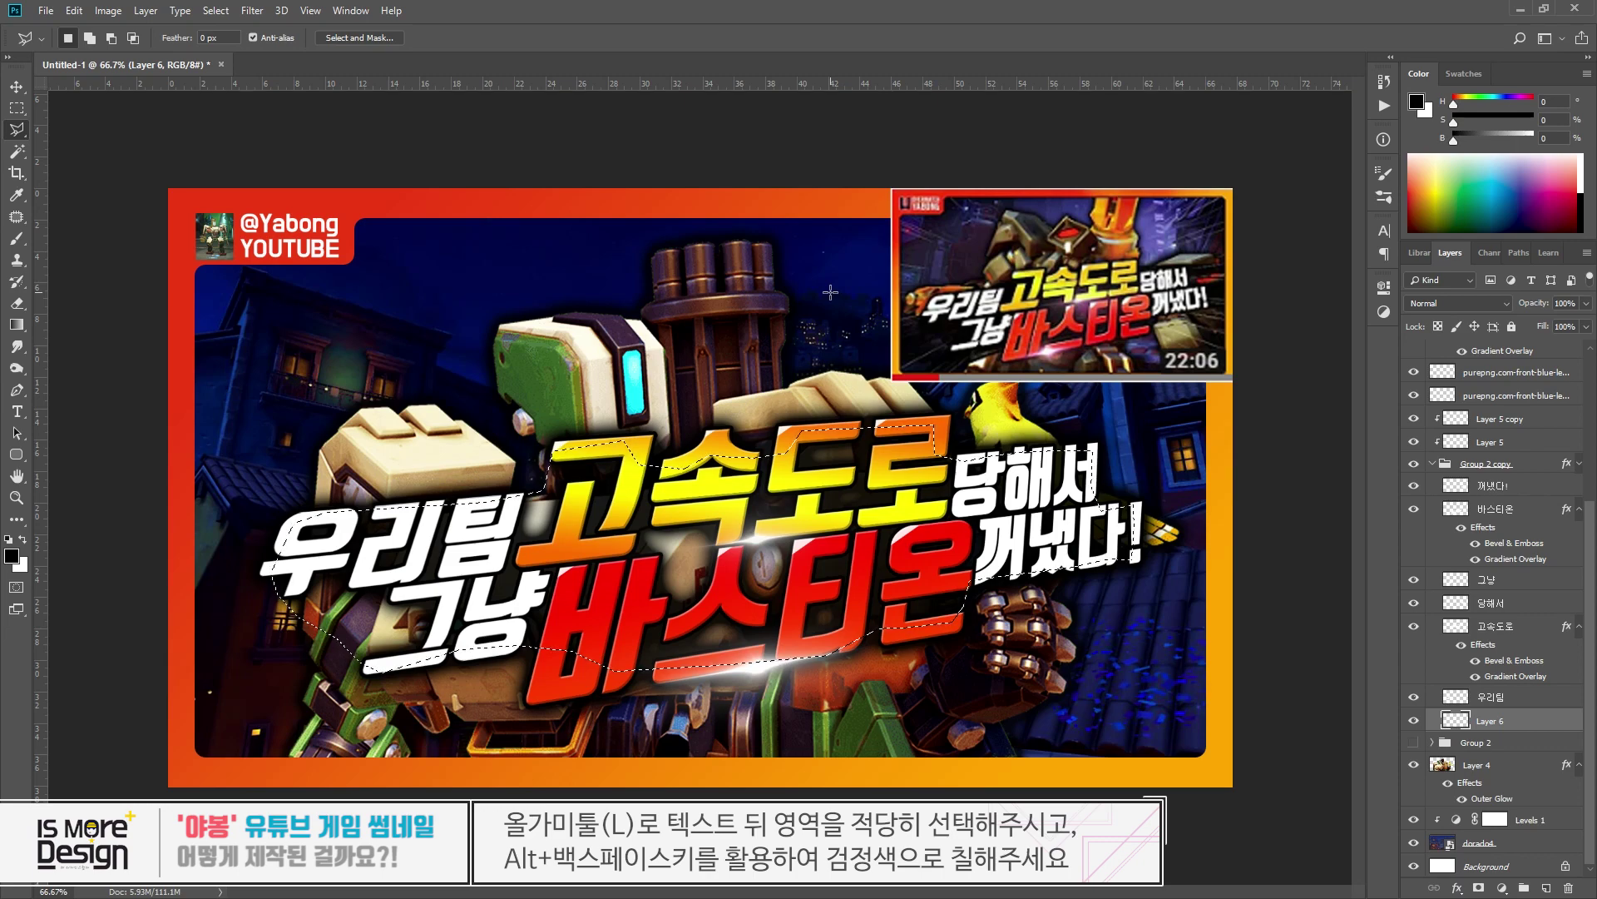
key(alt+BackSpace)
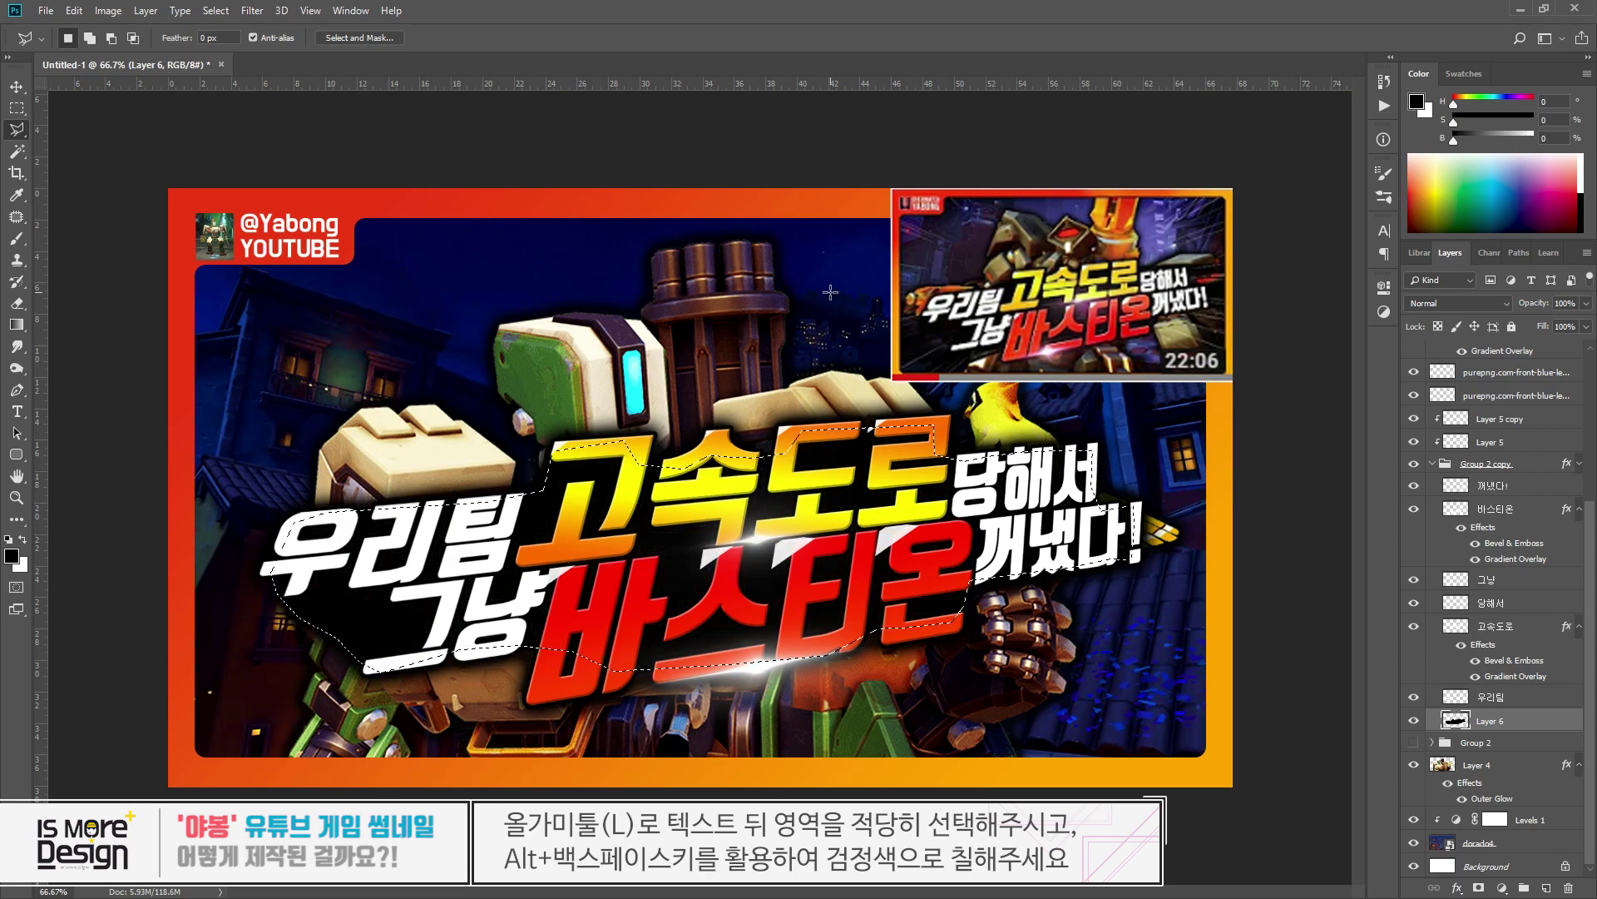
key(ctrl+d)
key(v)
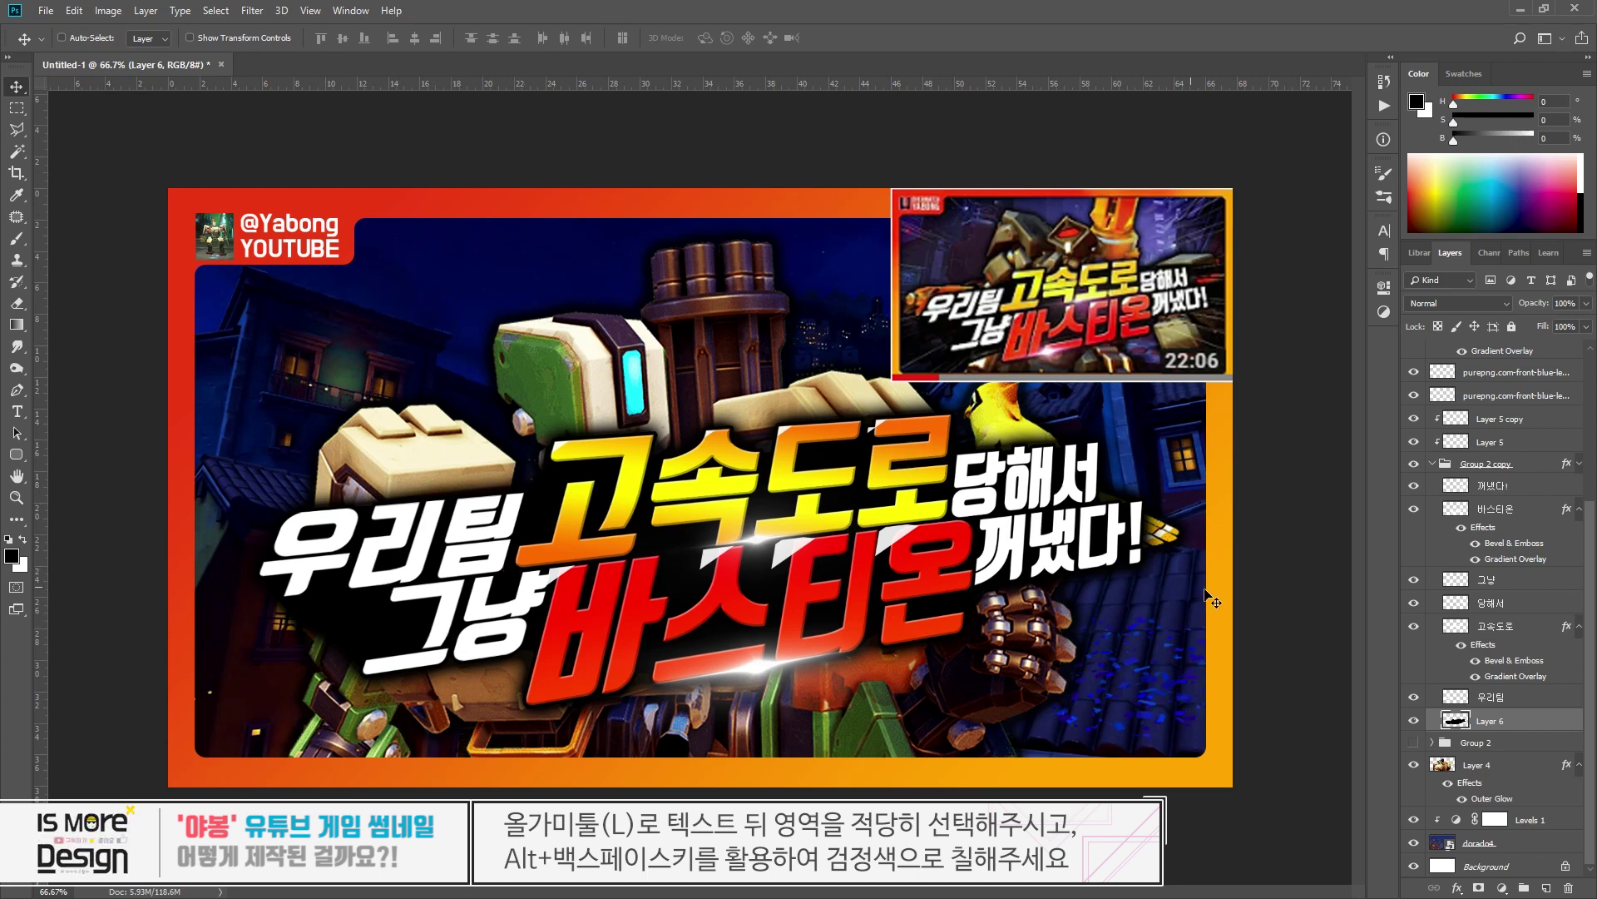
- Bring the transparent black speed-line PNG from the browser's Google image results for 집중선 png into the Photoshop document above the Levels 1 layer
key(ctrl)
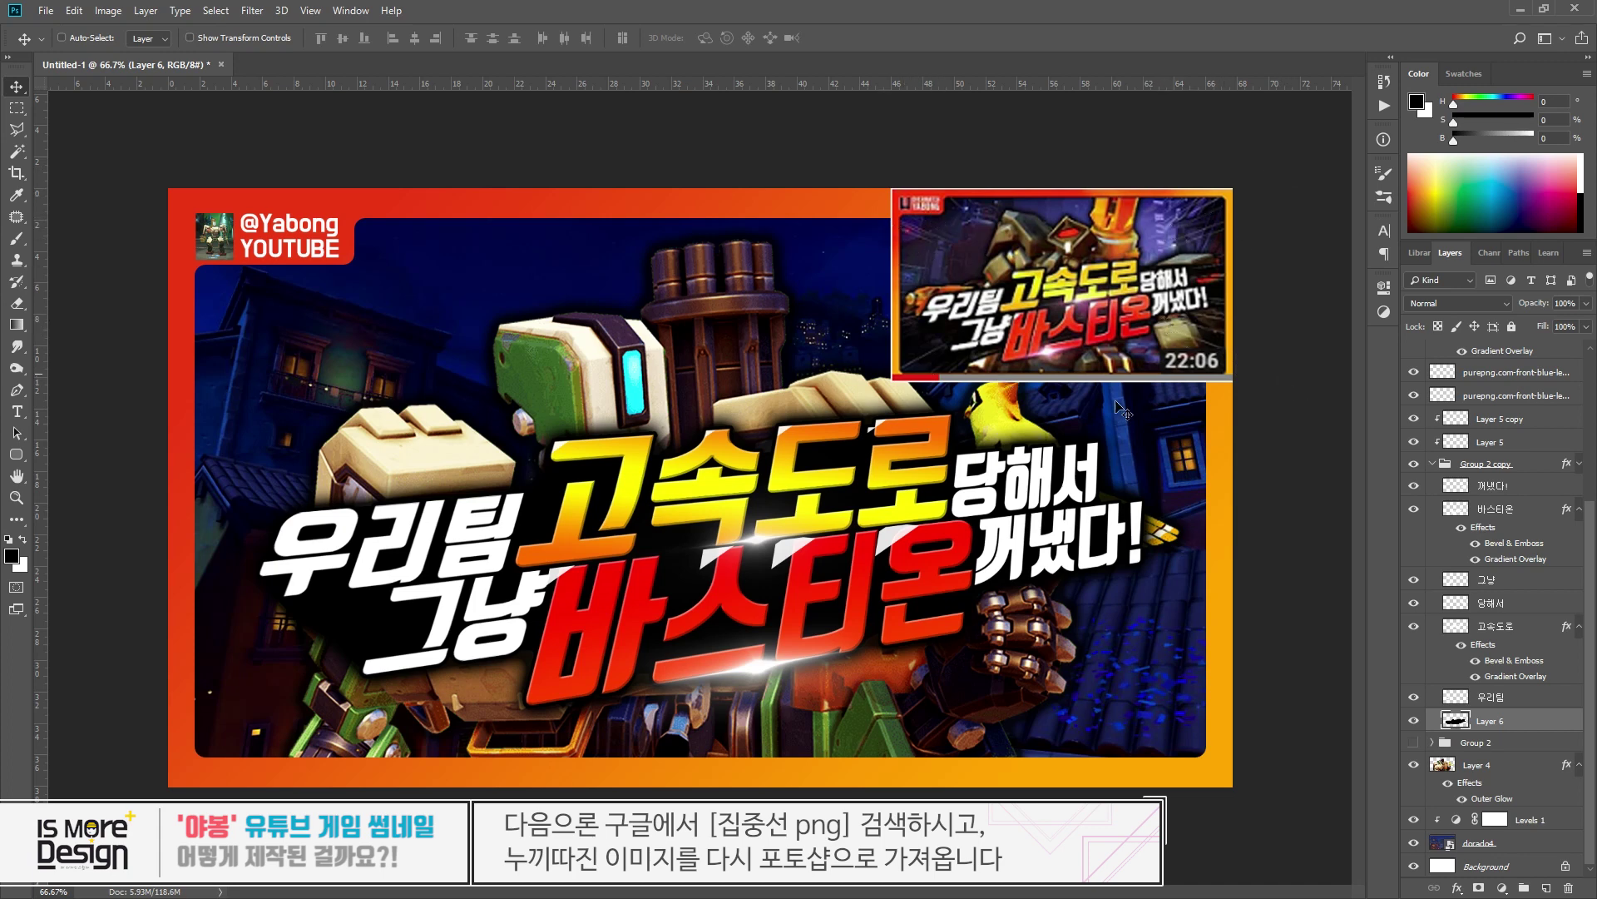
ctrl+click(931, 209)
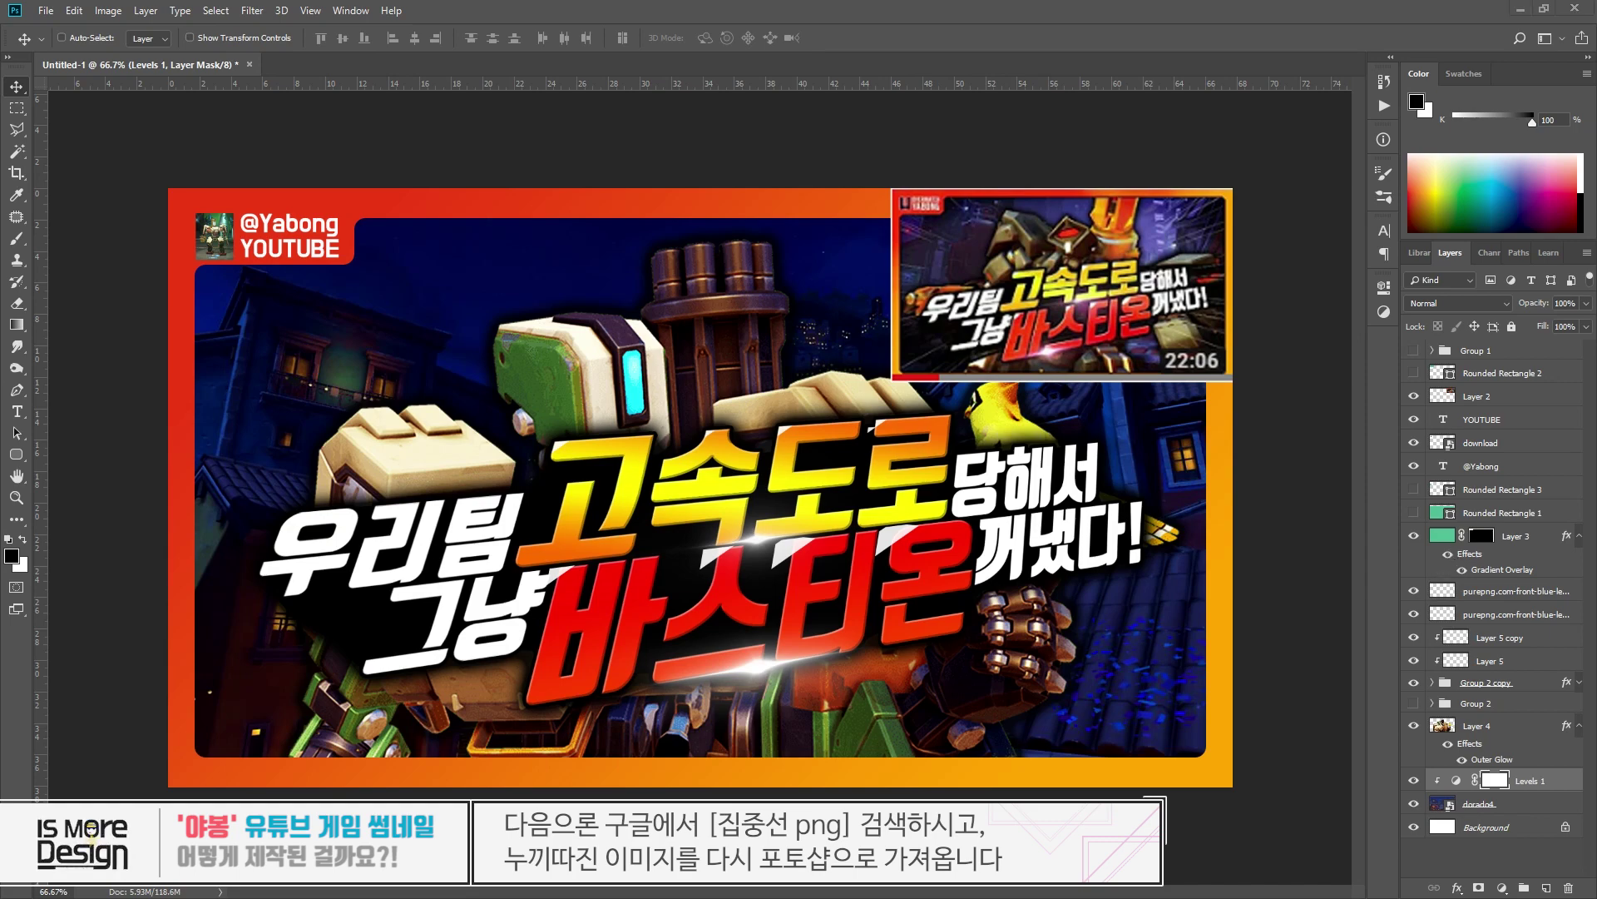
key(alt+Tab)
scroll(798, 500, up, 5)
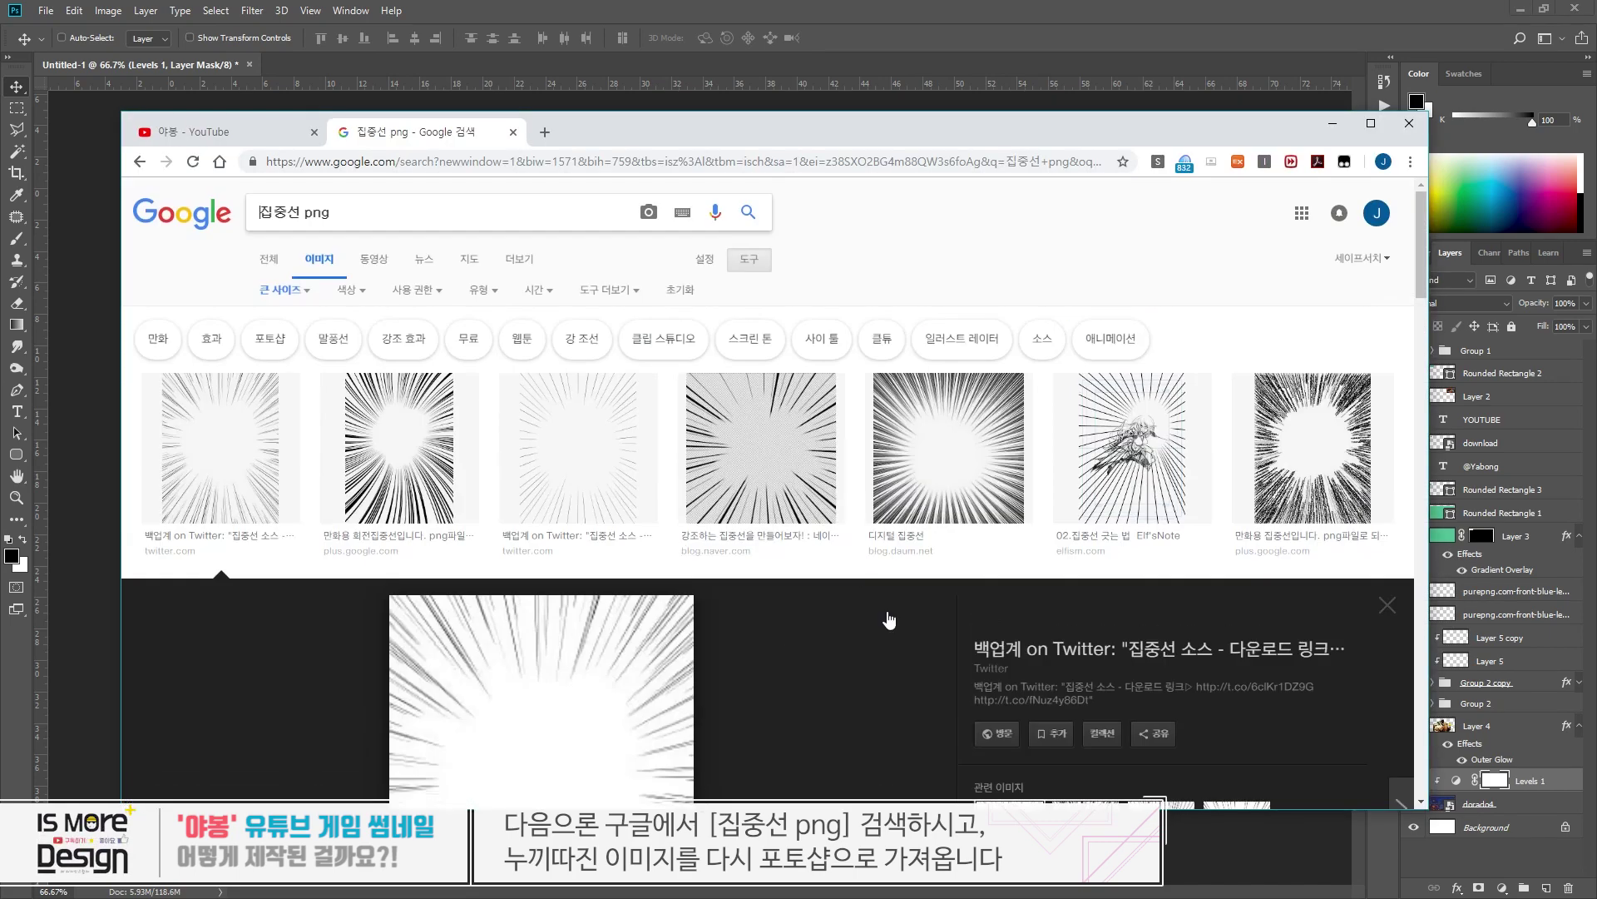
click(535, 454)
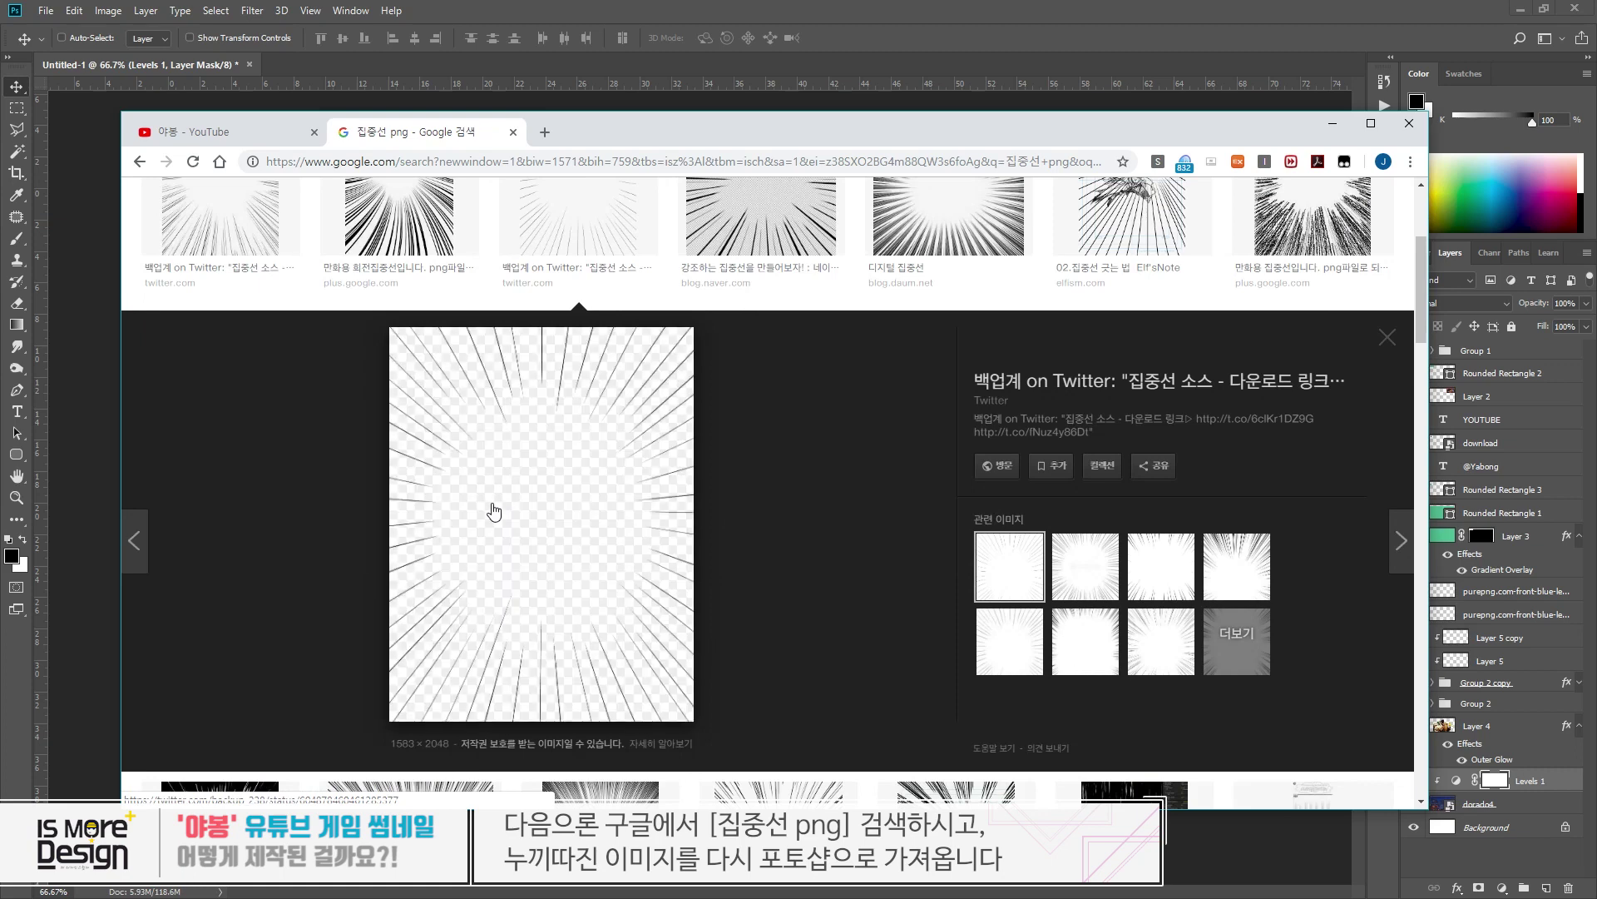
drag(524, 480, 1477, 739)
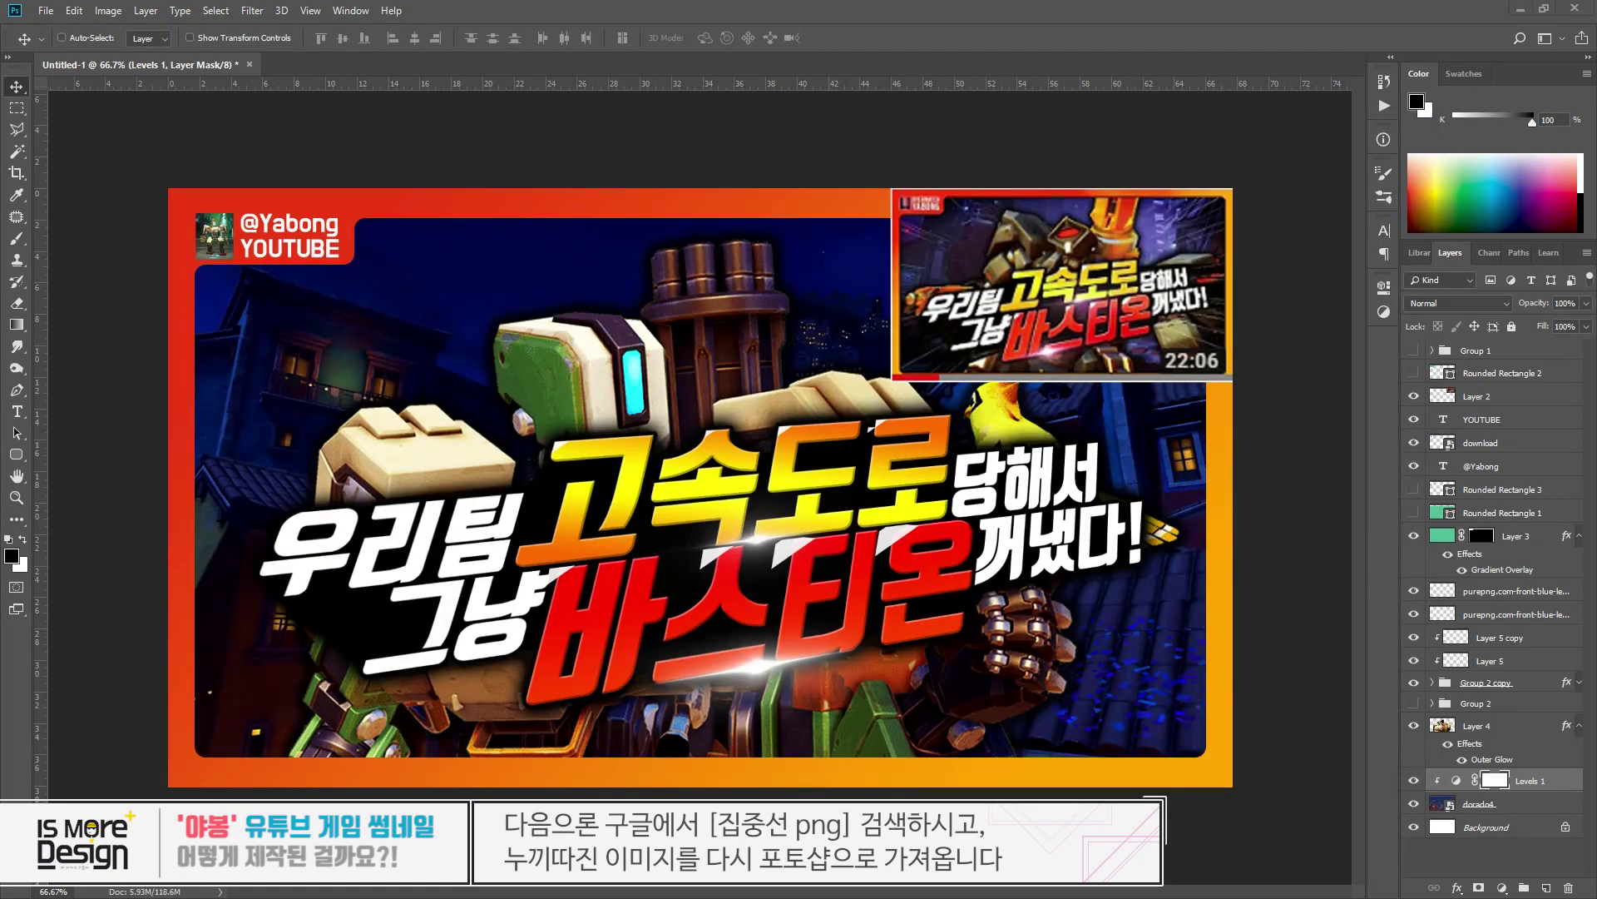
drag(975, 215, 975, 215)
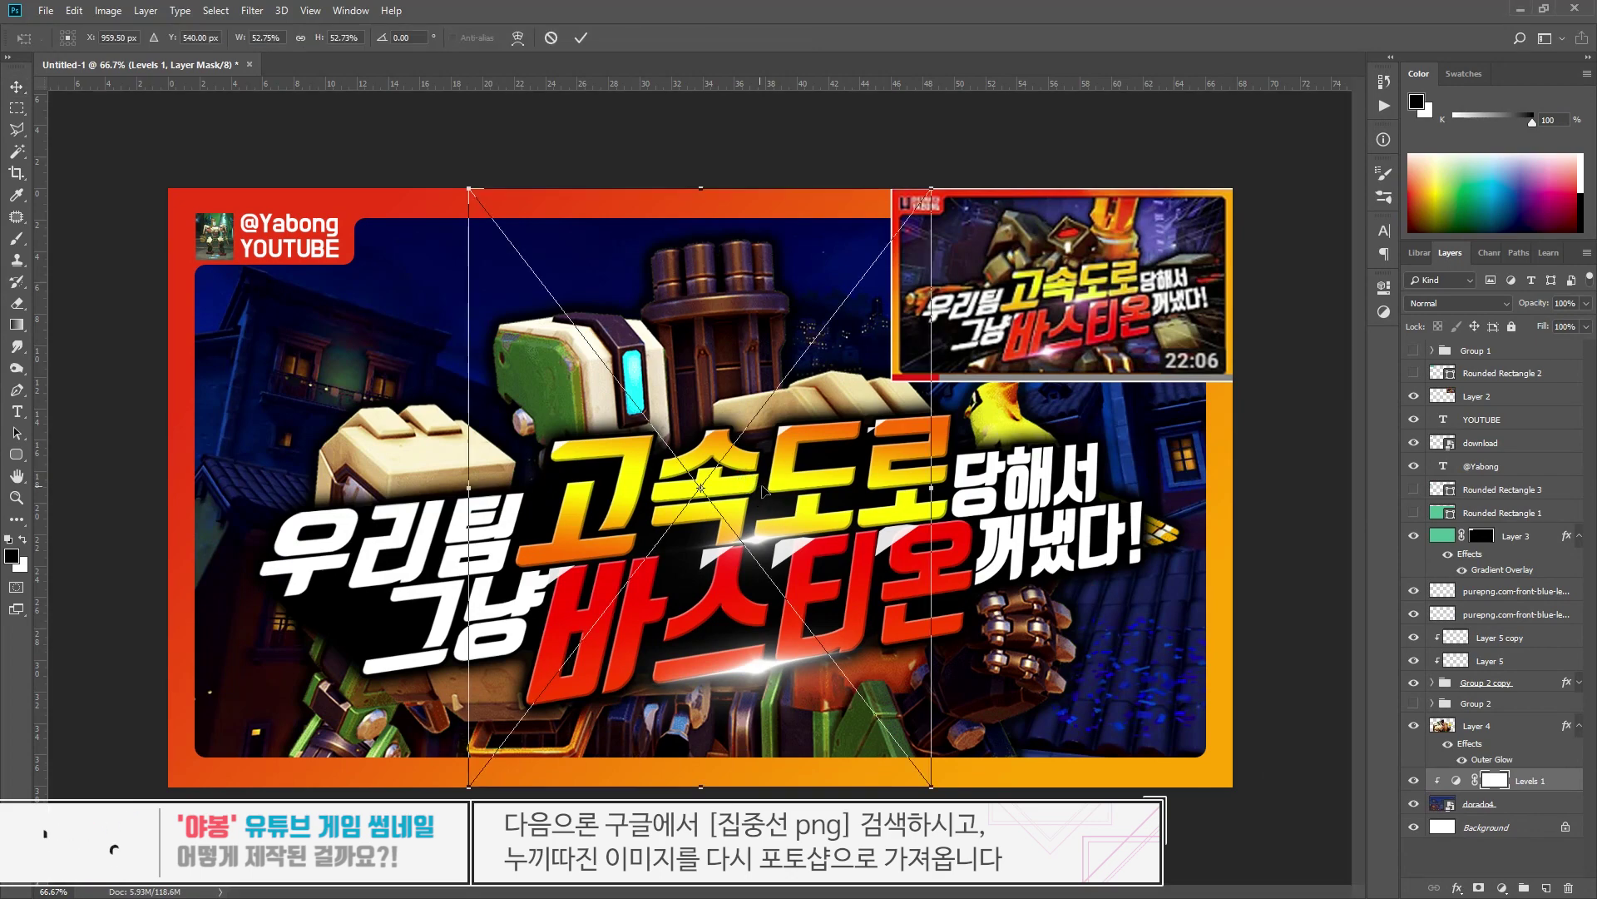
- Rotate the placed speed-line image 90° and scale it to about 94% so it spans the full canvas width
right_click(807, 399)
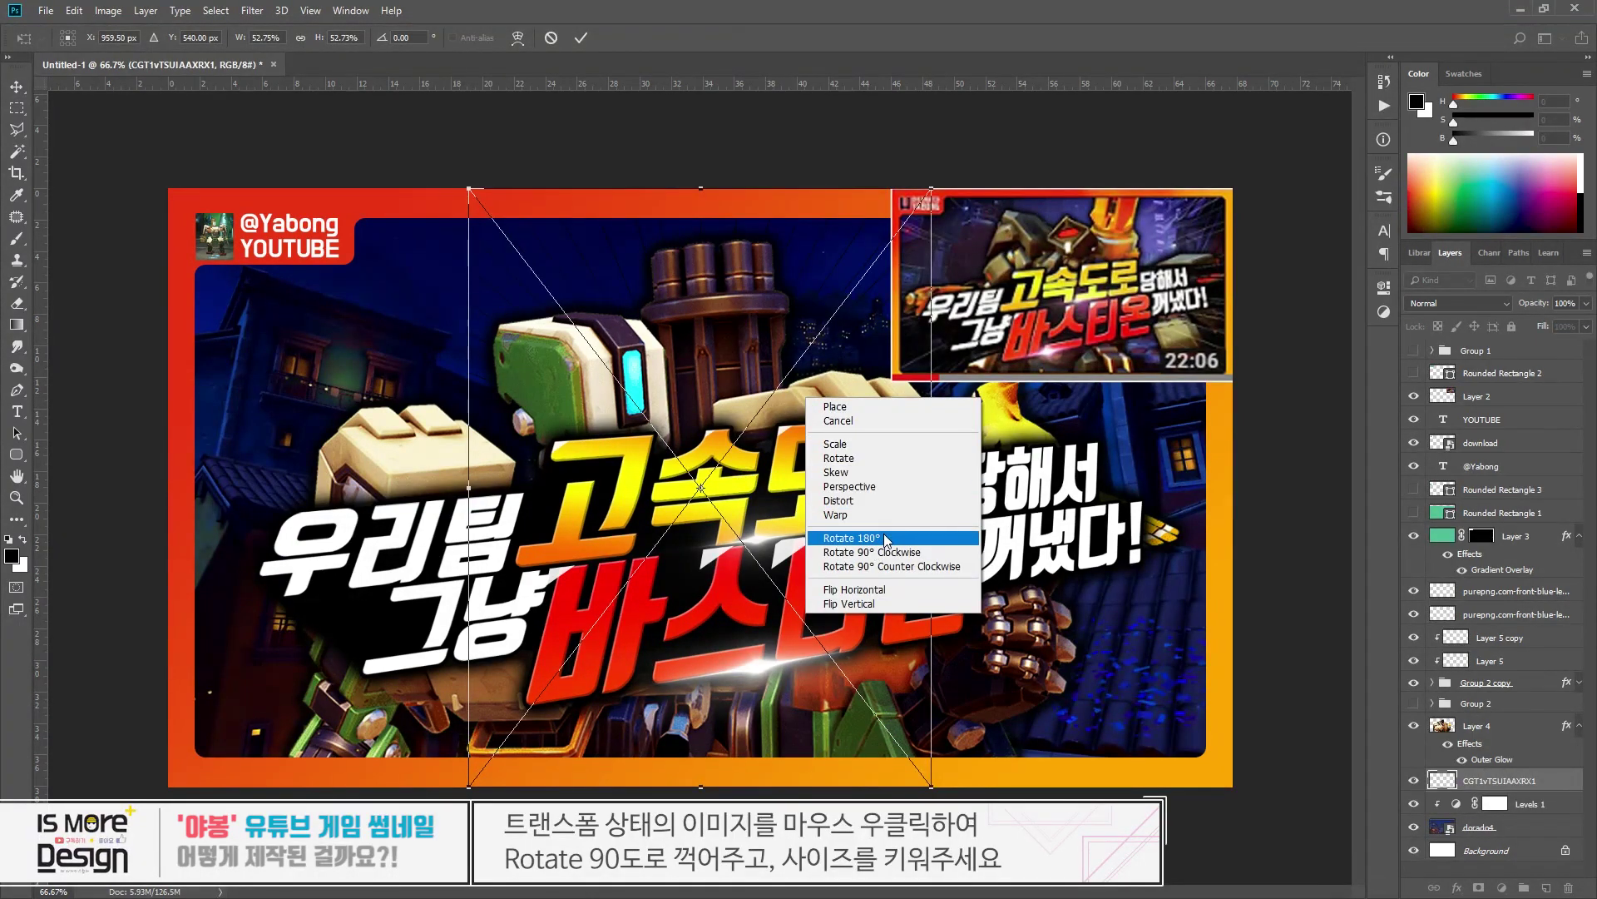
click(891, 563)
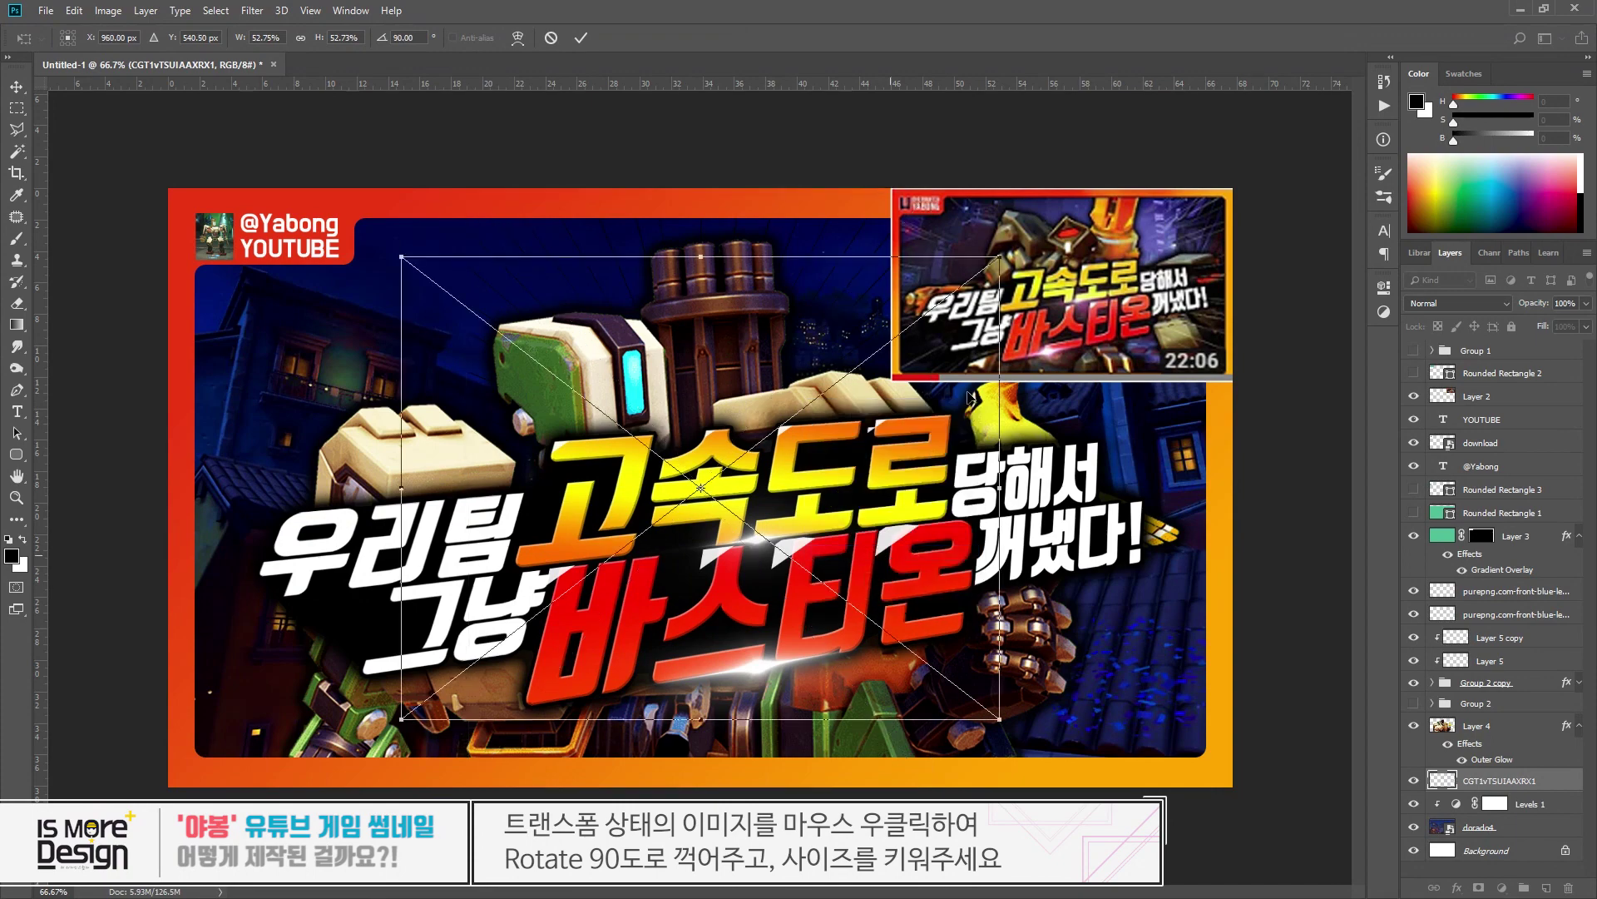
drag(1001, 252, 1281, 136)
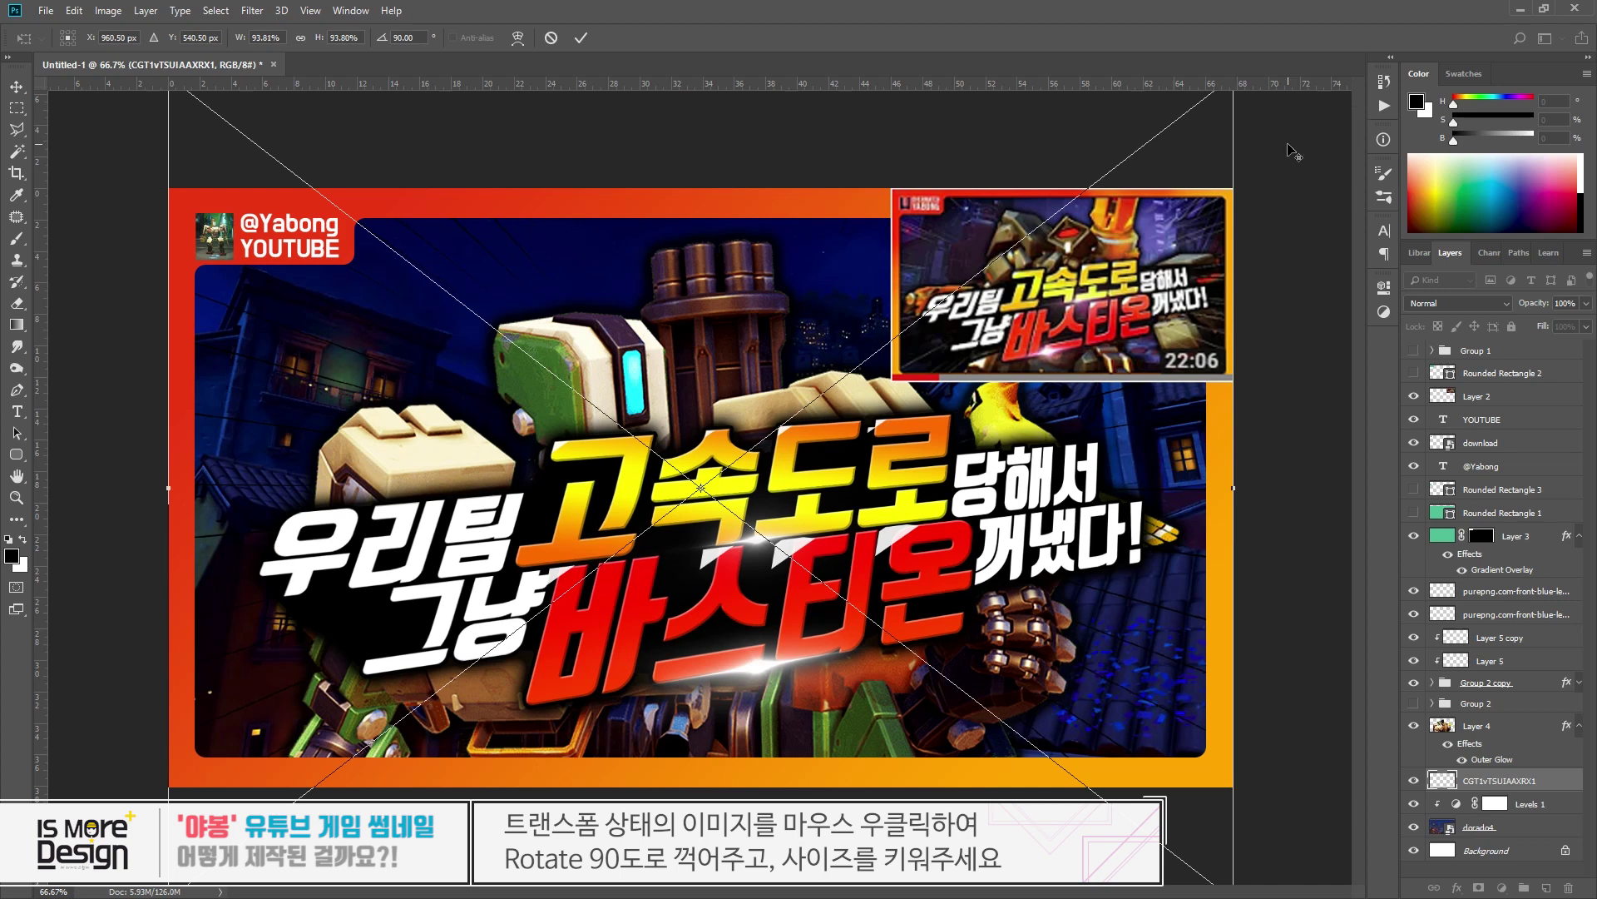
key(Return)
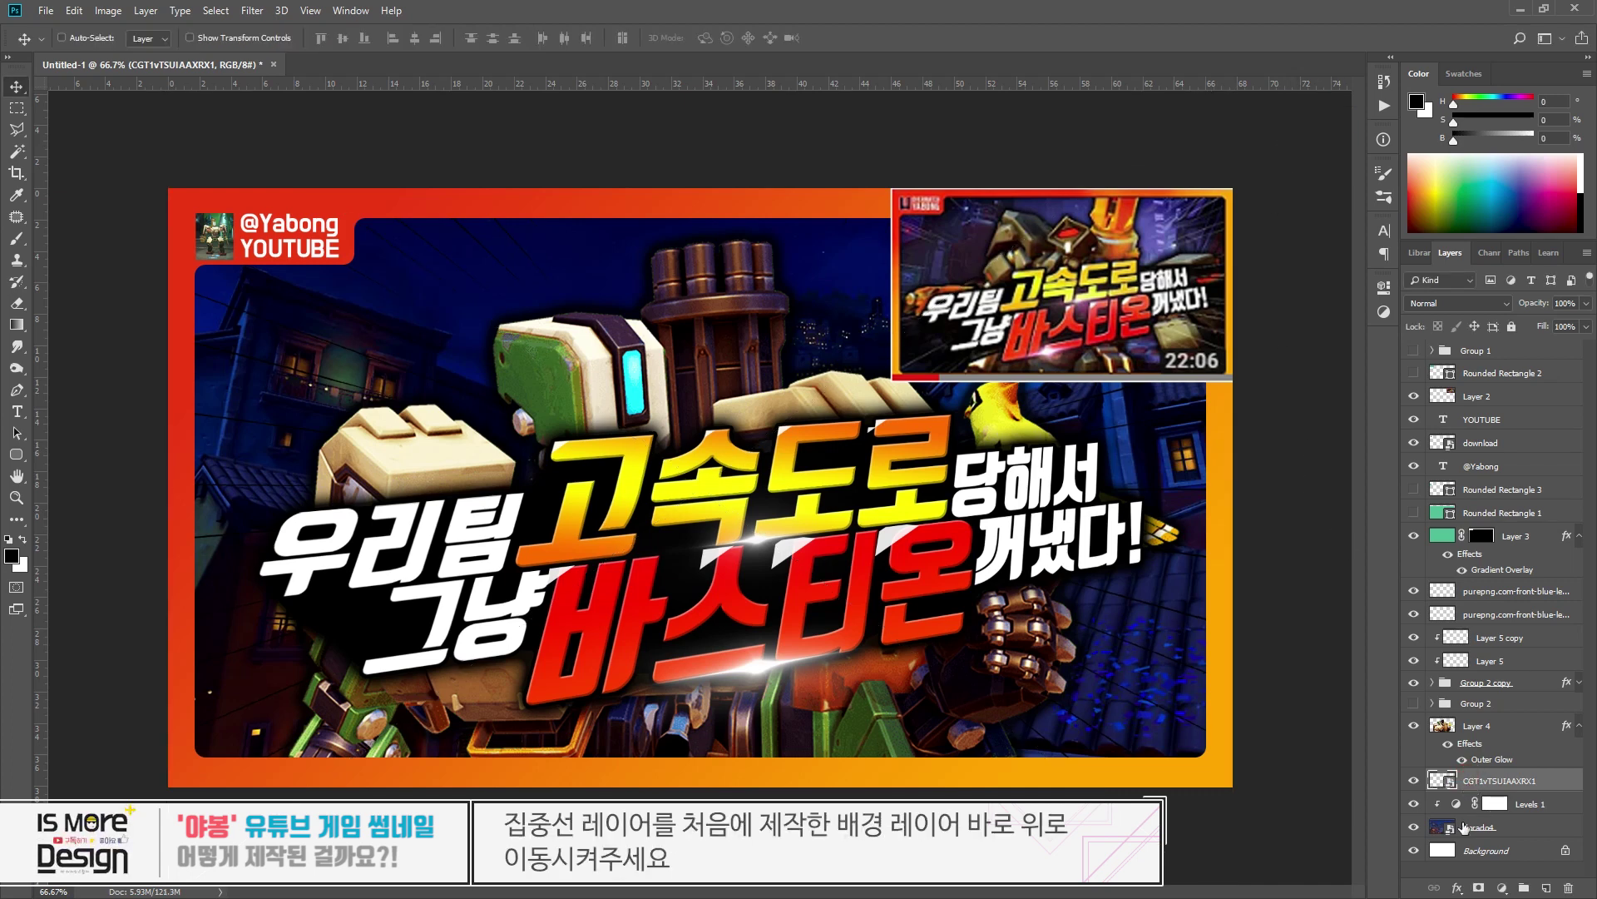
- Turn the speed-line layer white with a Color Overlay layer effect
click(1479, 778)
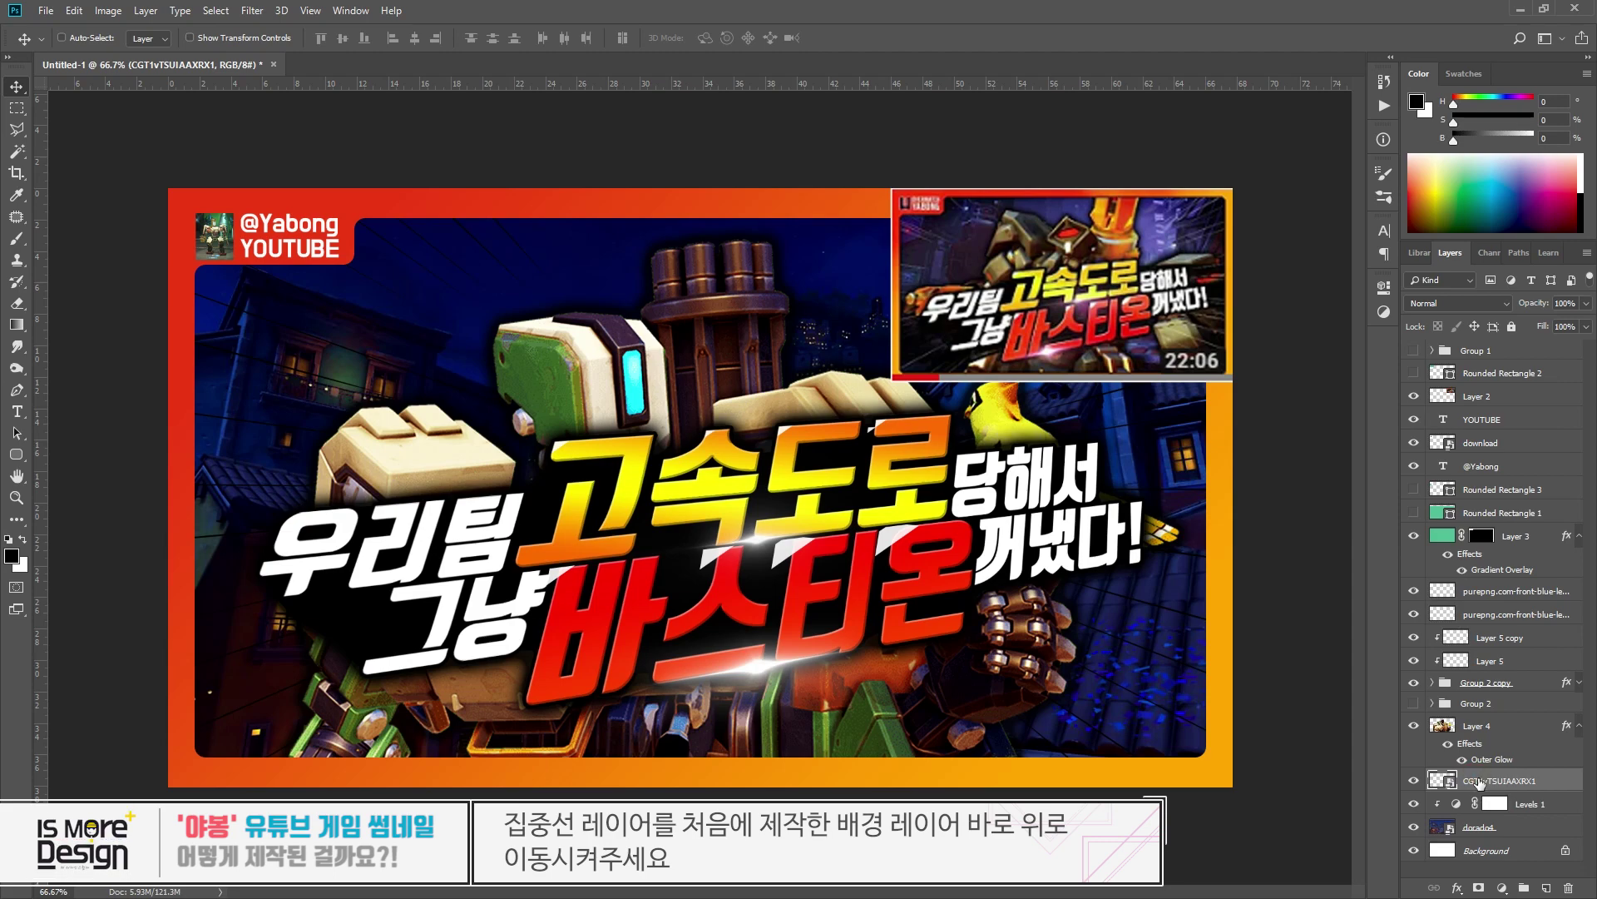
double_click(1568, 777)
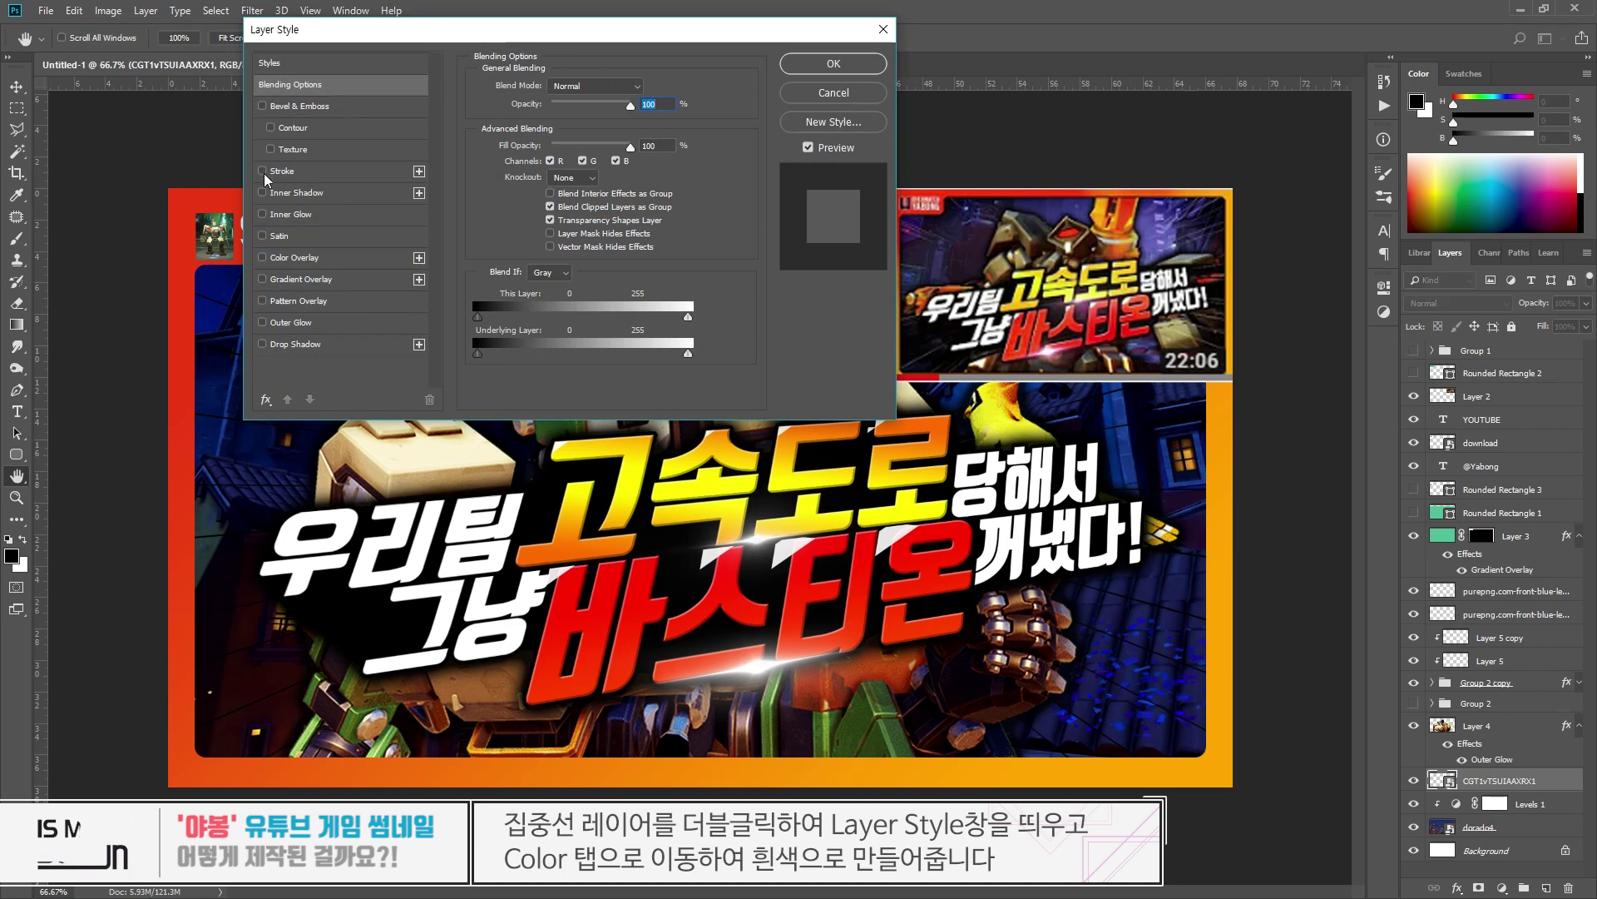
click(262, 258)
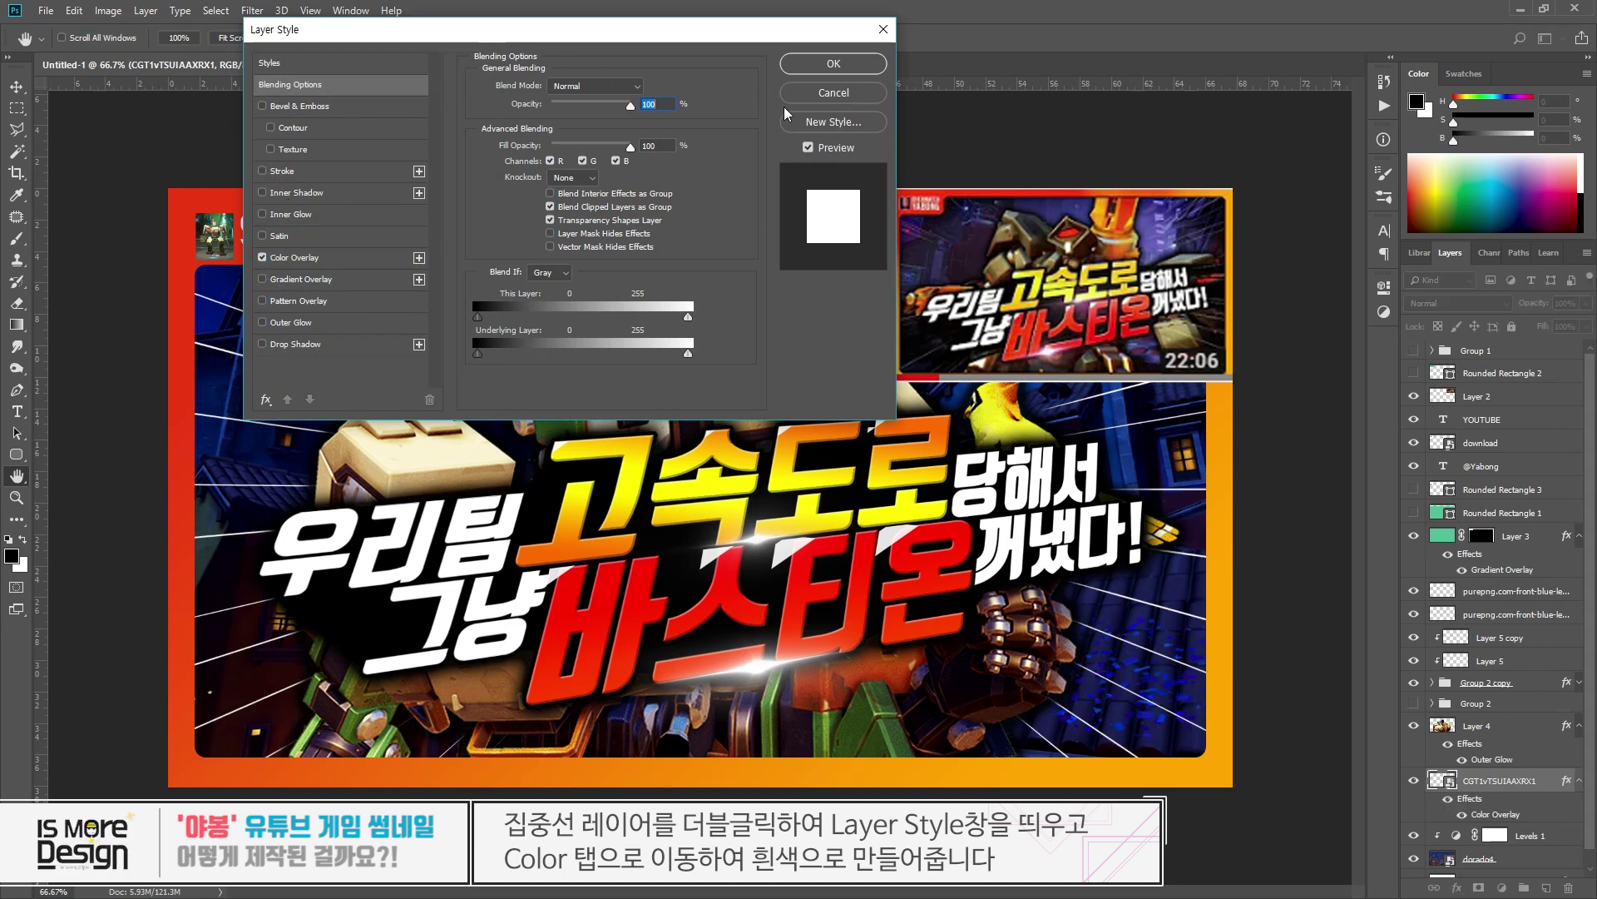
click(832, 64)
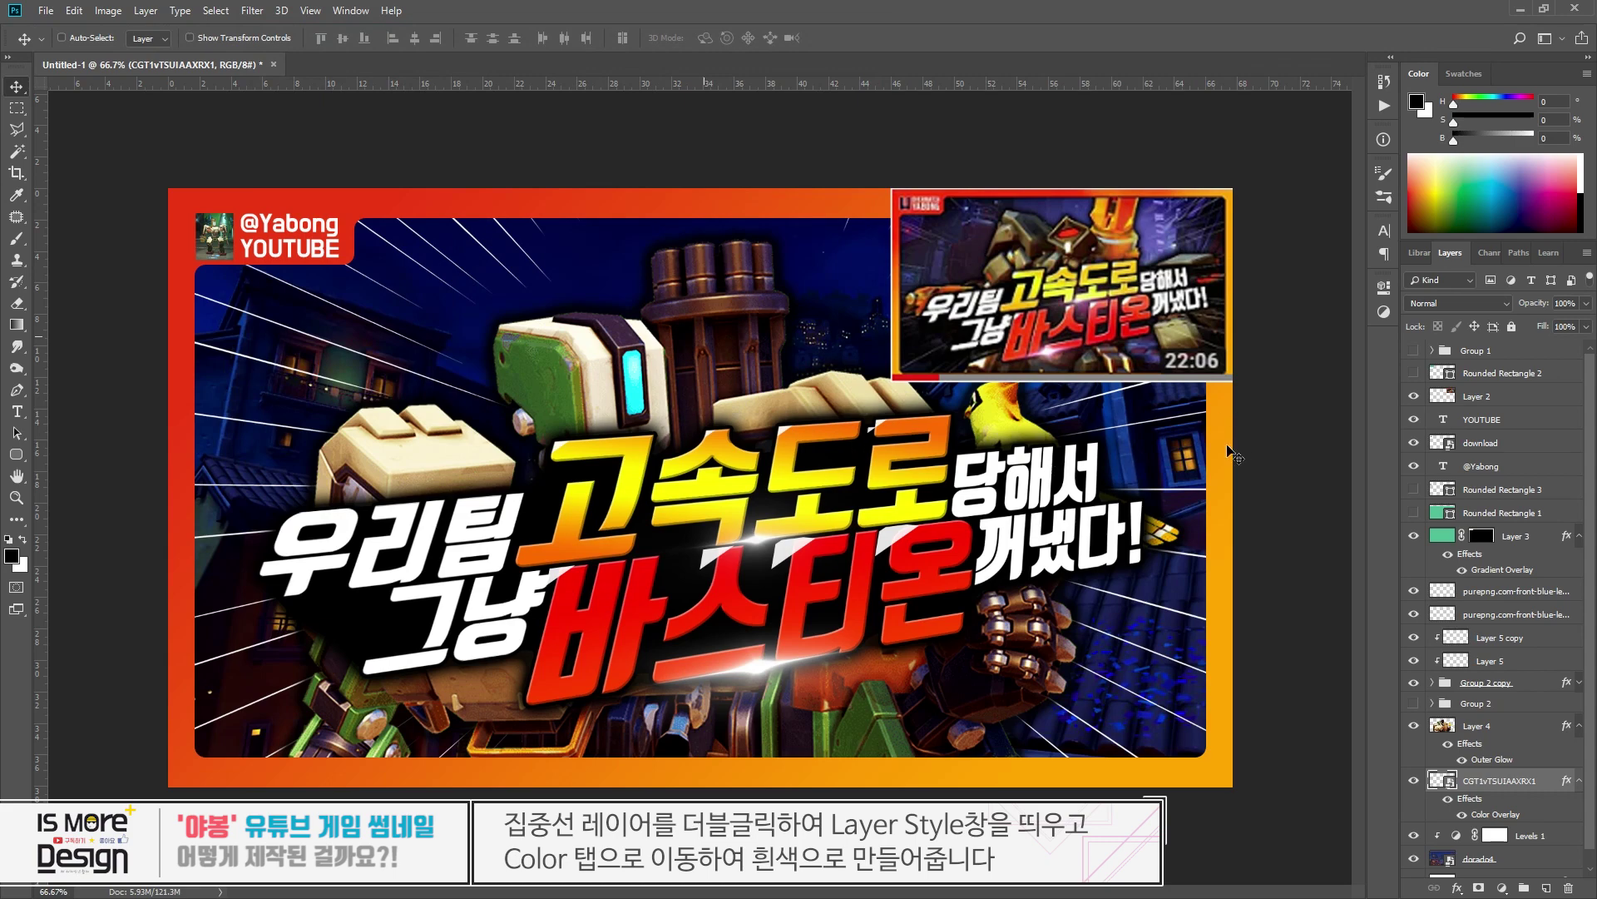
- Move the reference thumbnail on Layer 2 slightly inward from the canvas's upper corner
click(1477, 396)
mouse_move(1045, 285)
mouse_down()
mouse_move(394, 332)
mouse_move(466, 301)
mouse_move(1018, 301)
mouse_up()
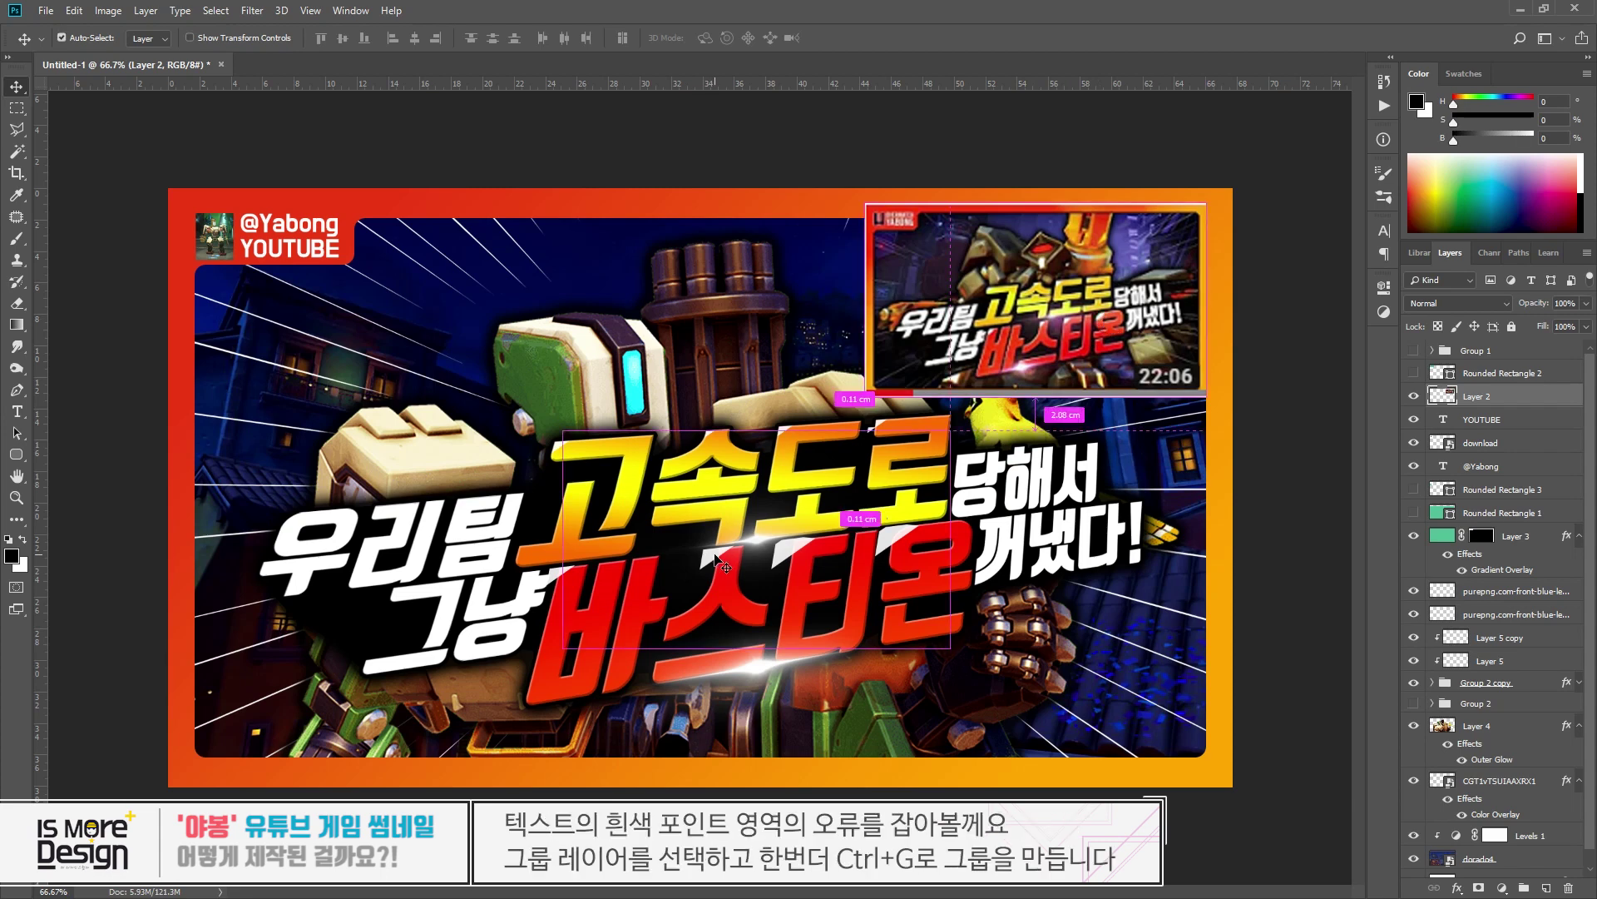
- Group Layer 5 copy, Layer 5 and Group 2 copy together, and move Group 2 copy's Stroke and Outer Glow effects onto the new group
click(1497, 590)
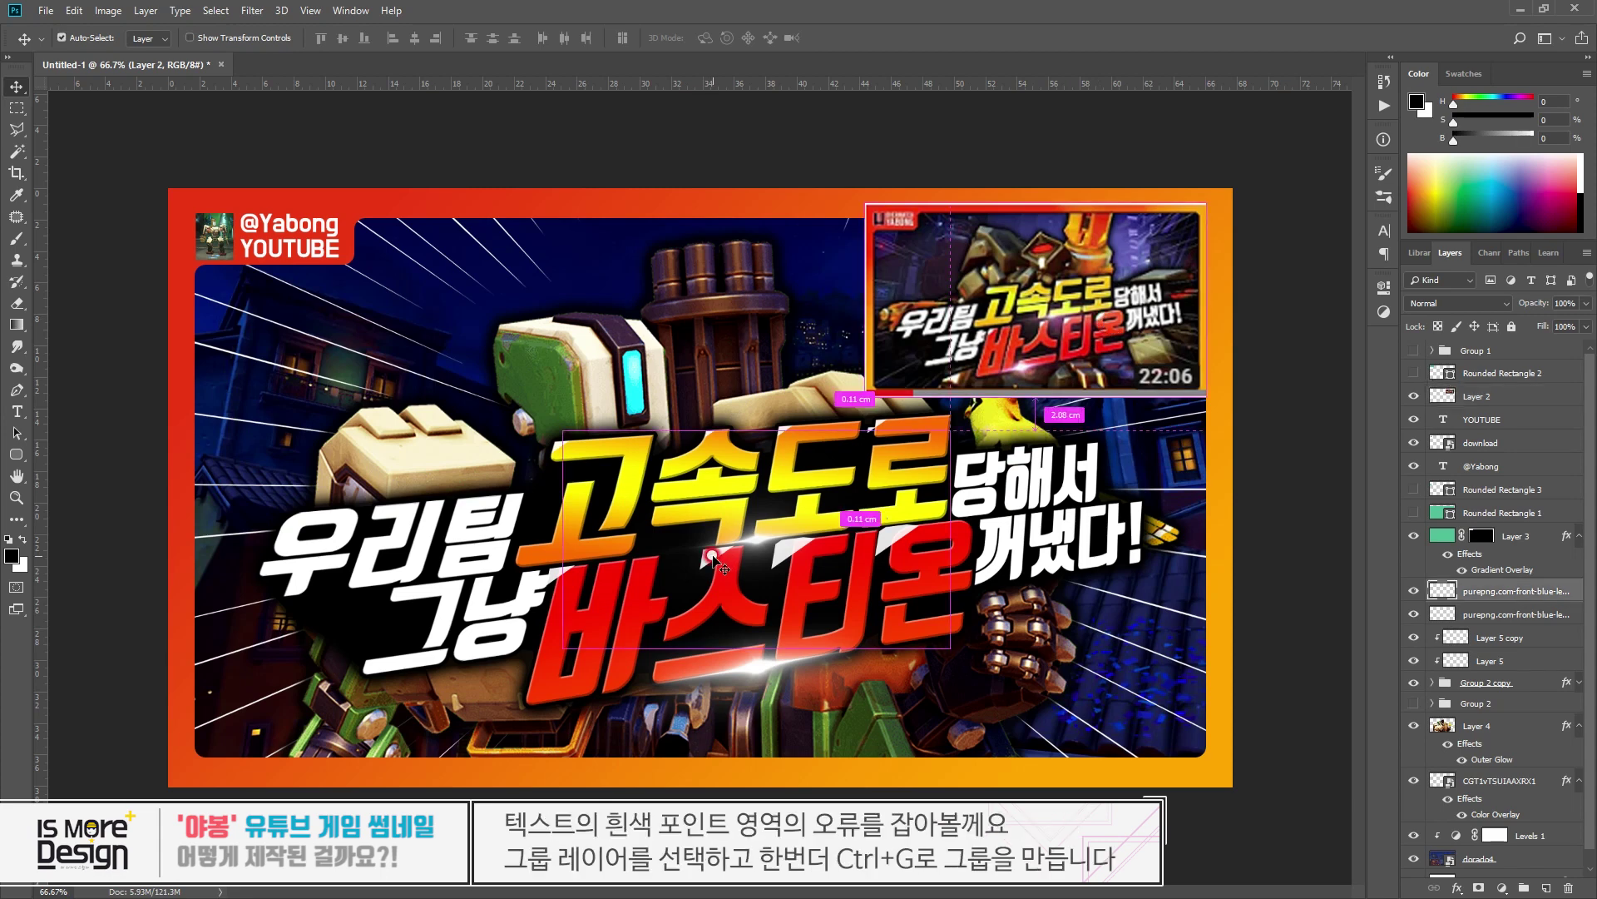
ctrl+click(1485, 616)
click(1452, 638)
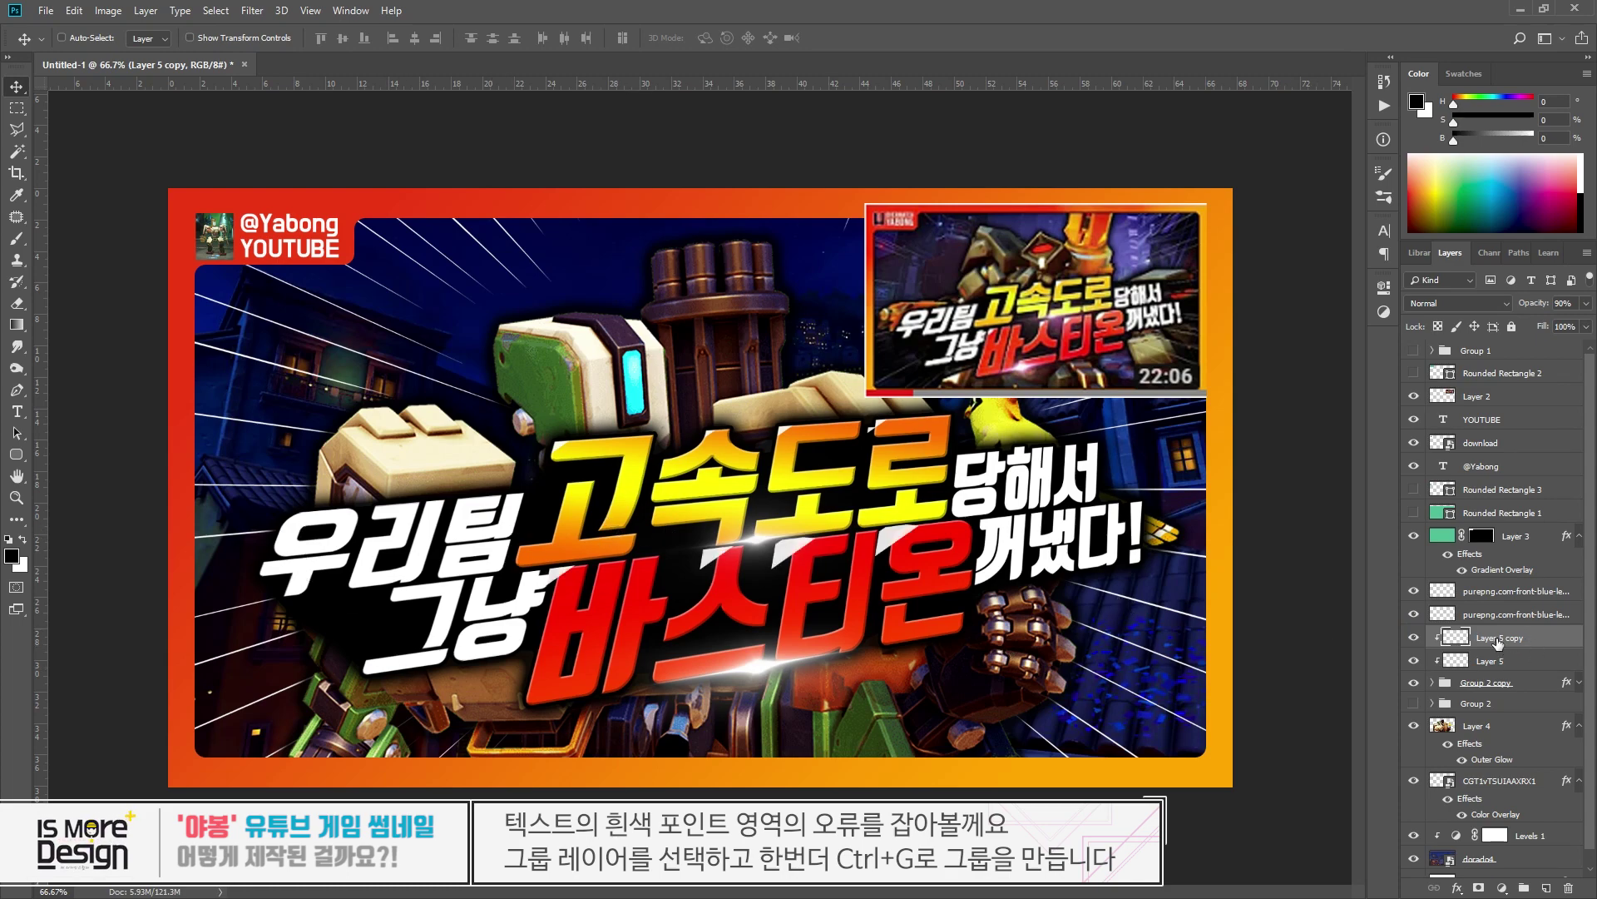
click(1448, 682)
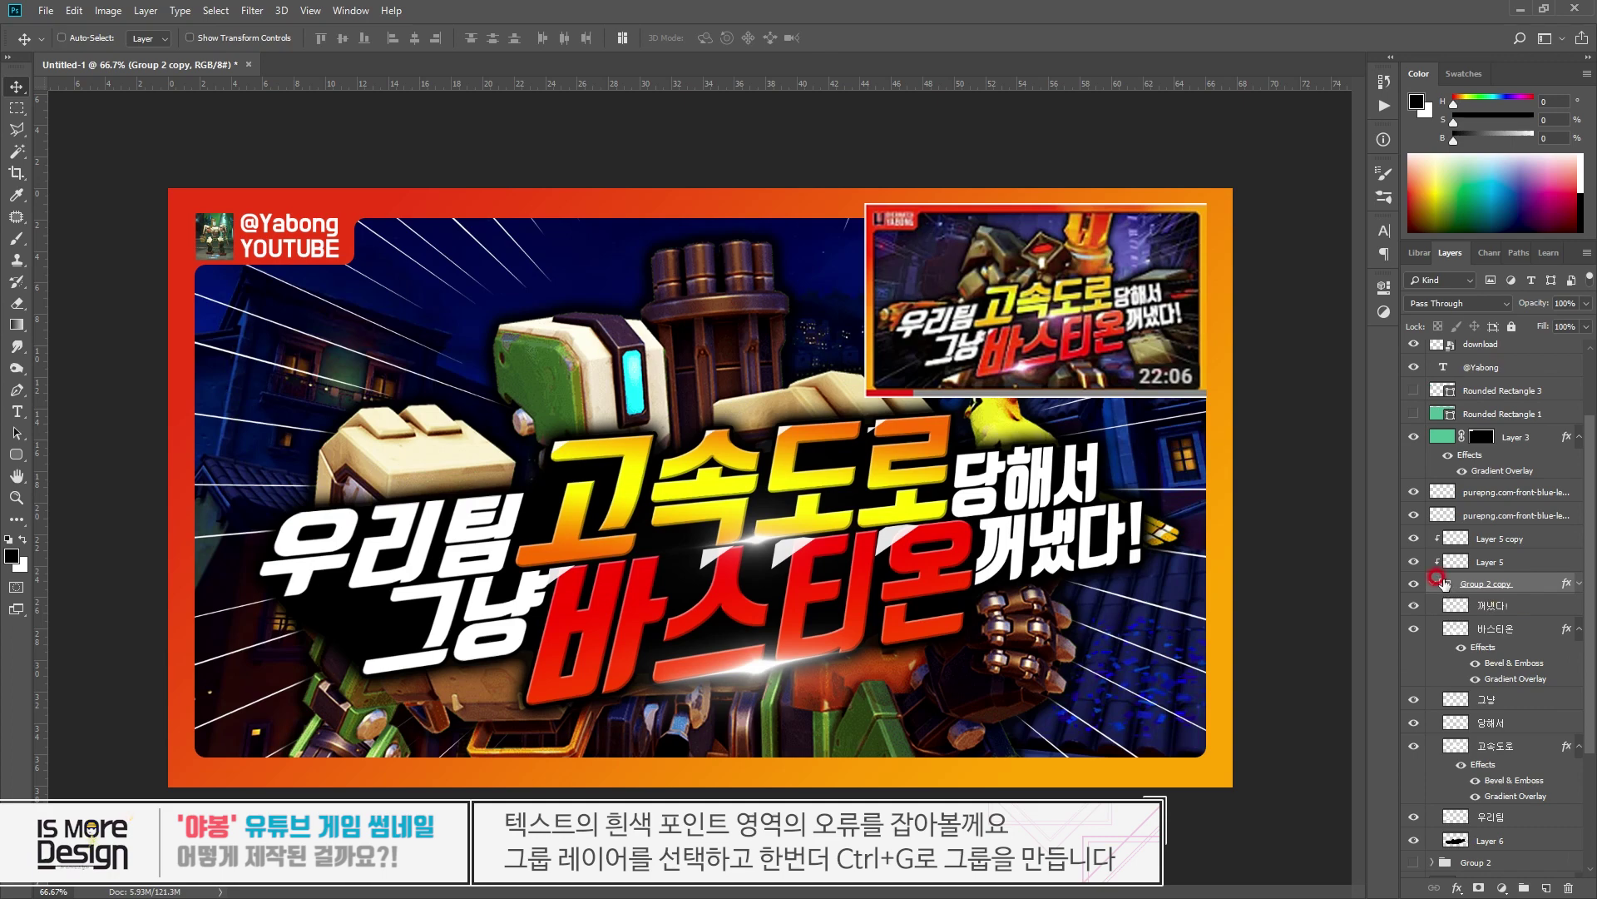
key(ctrl+g)
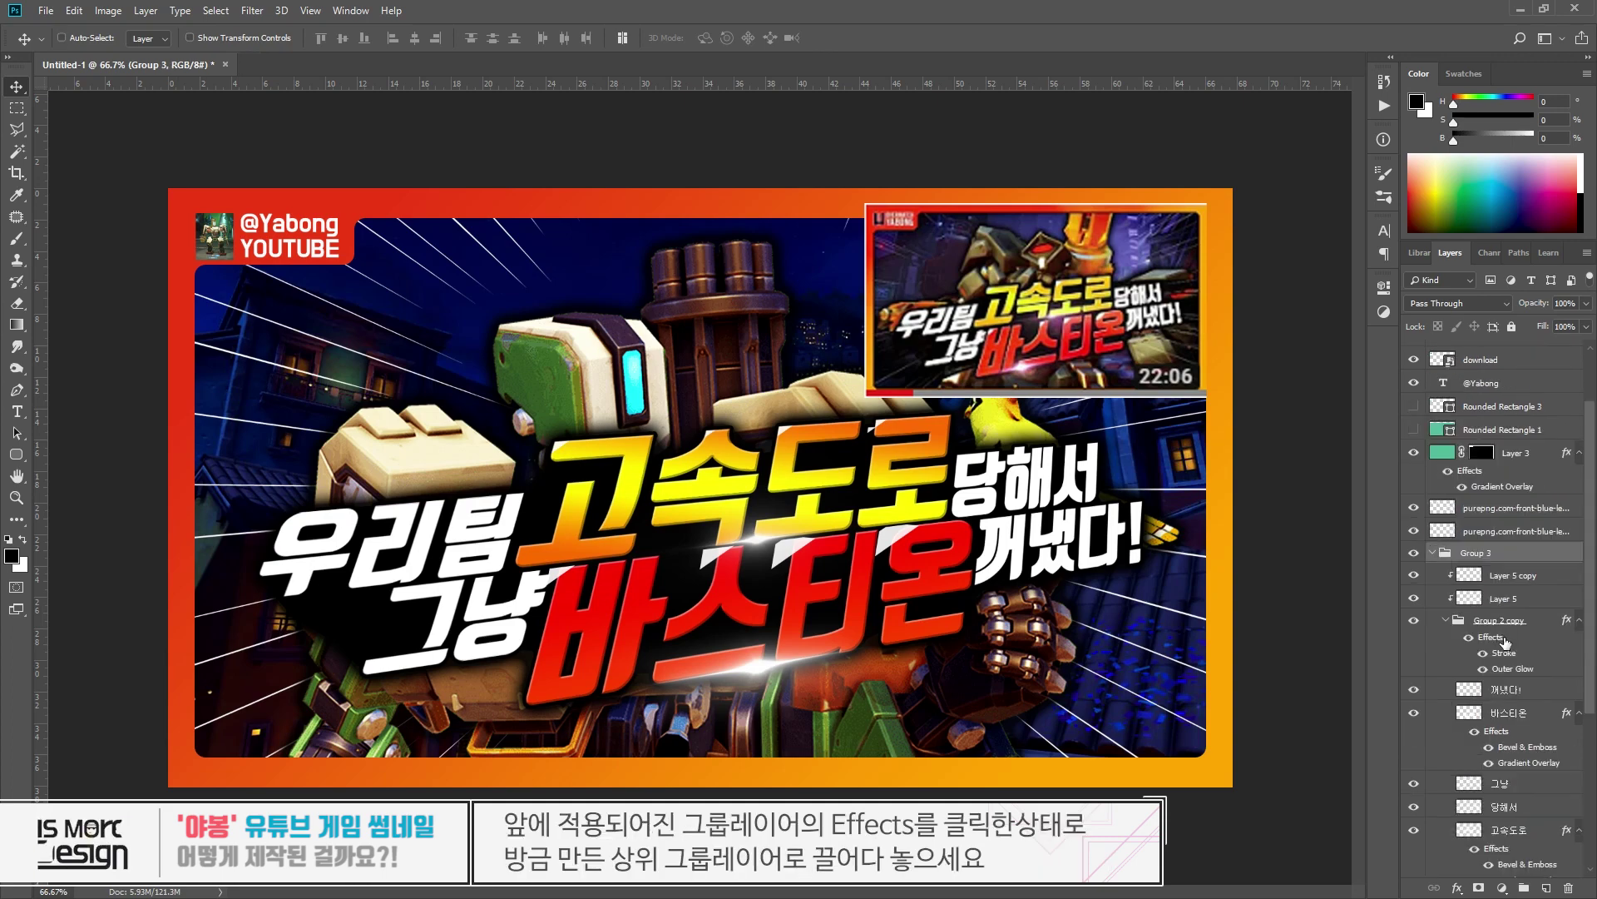
mouse_move(1504, 638)
mouse_down()
mouse_move(1500, 554)
mouse_move(1485, 553)
mouse_up()
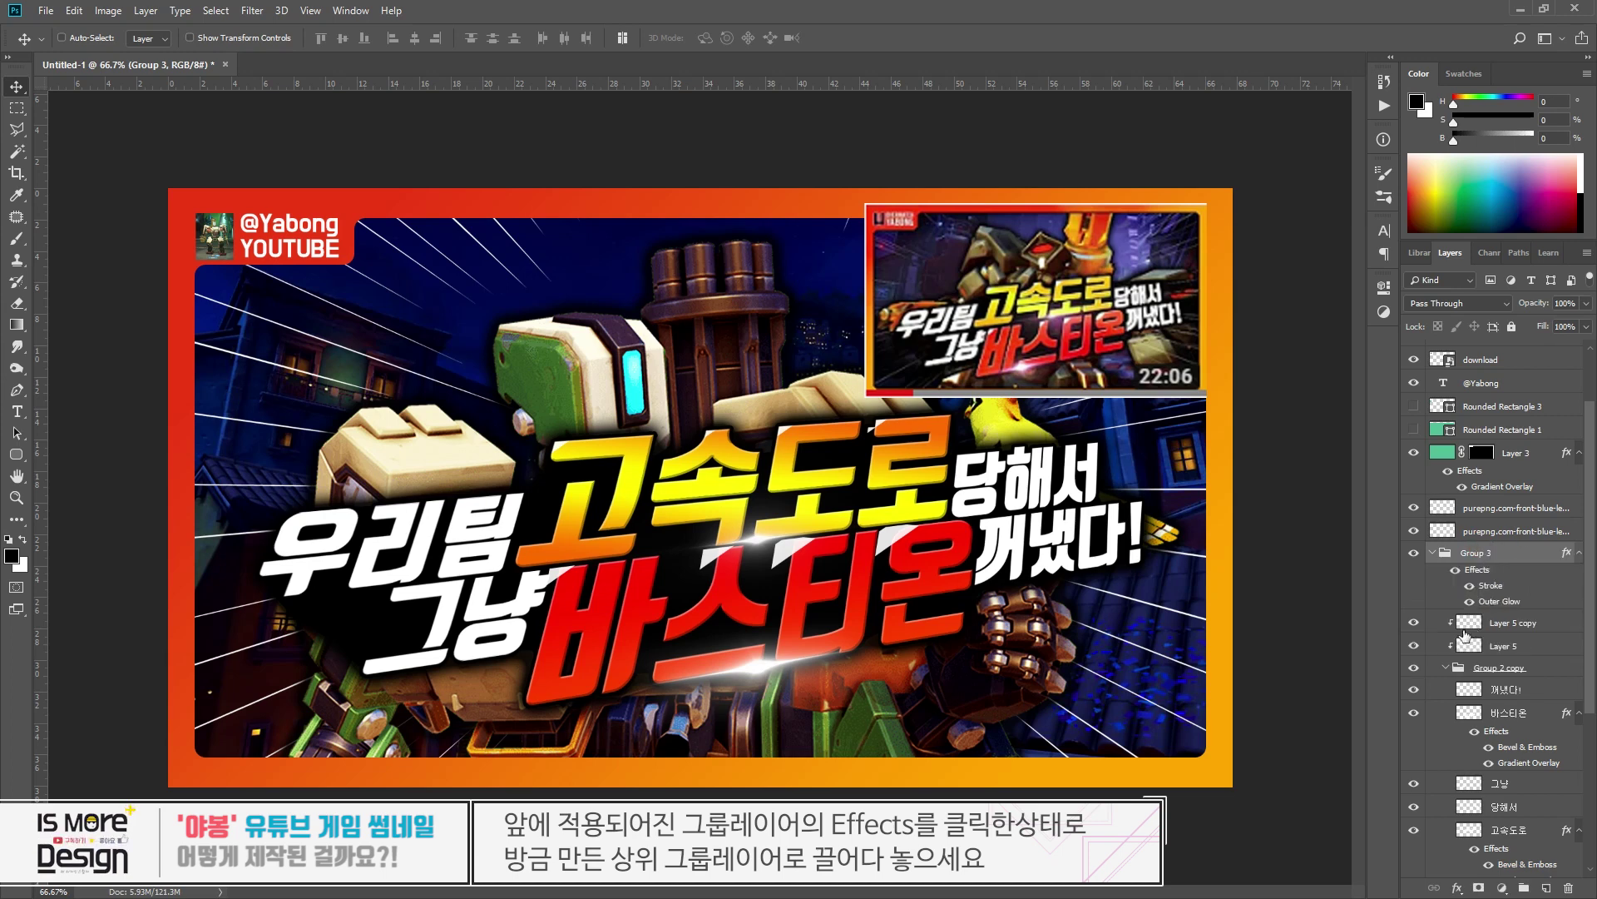
- Move the black Layer 6 out of Group 2 copy to directly beneath it inside Group 3, and collapse the groups
scroll(1464, 685, down, 1)
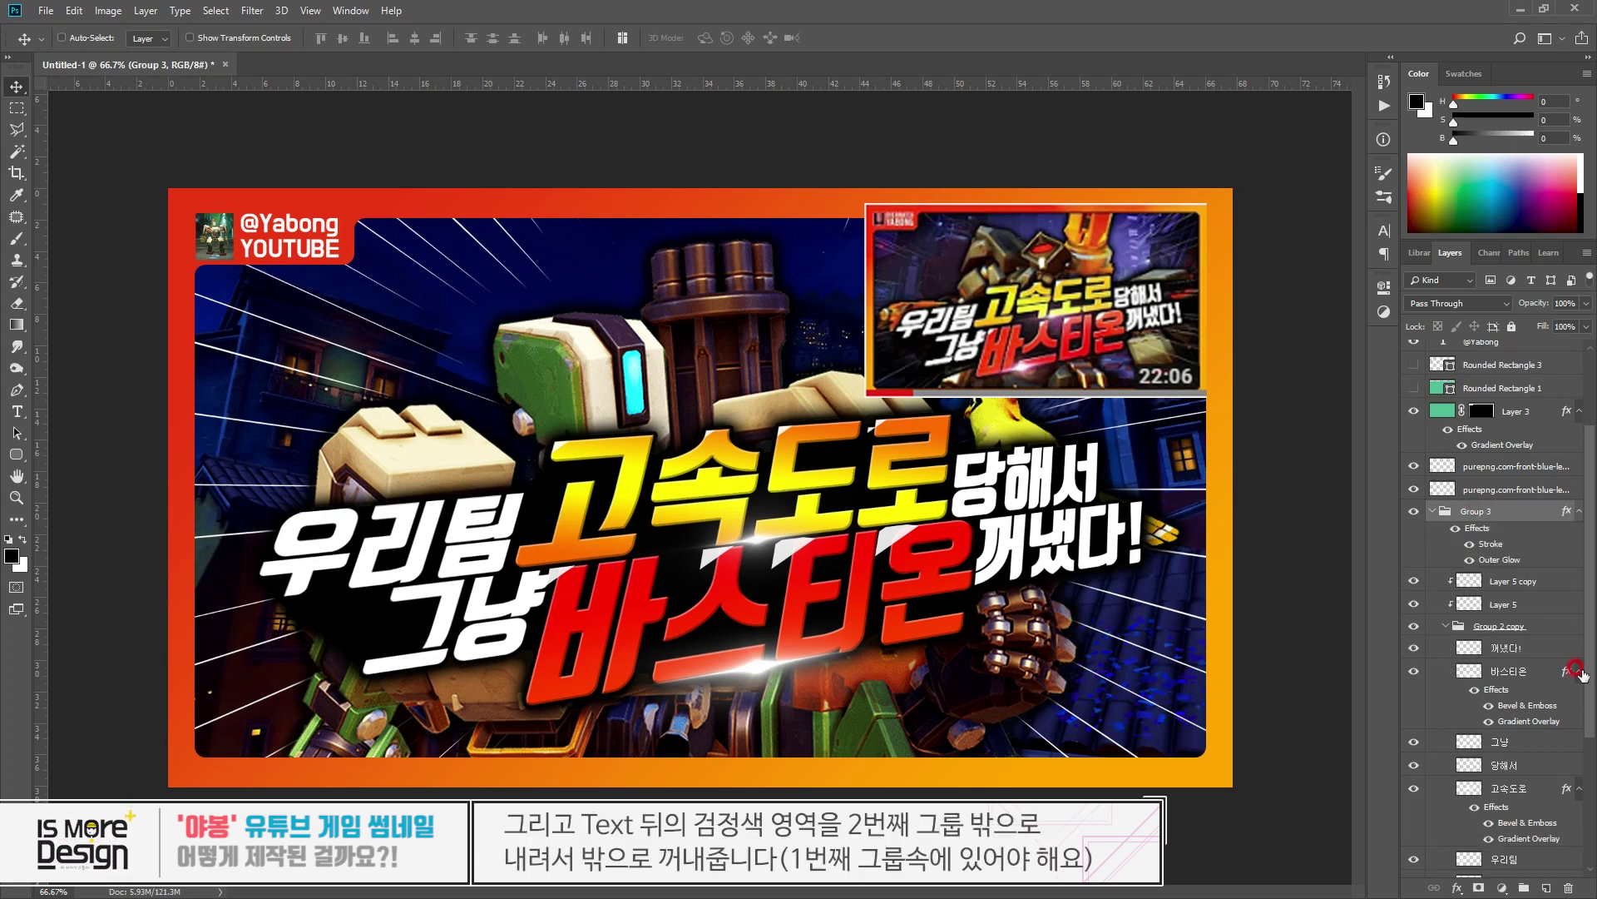
click(1579, 669)
click(1507, 833)
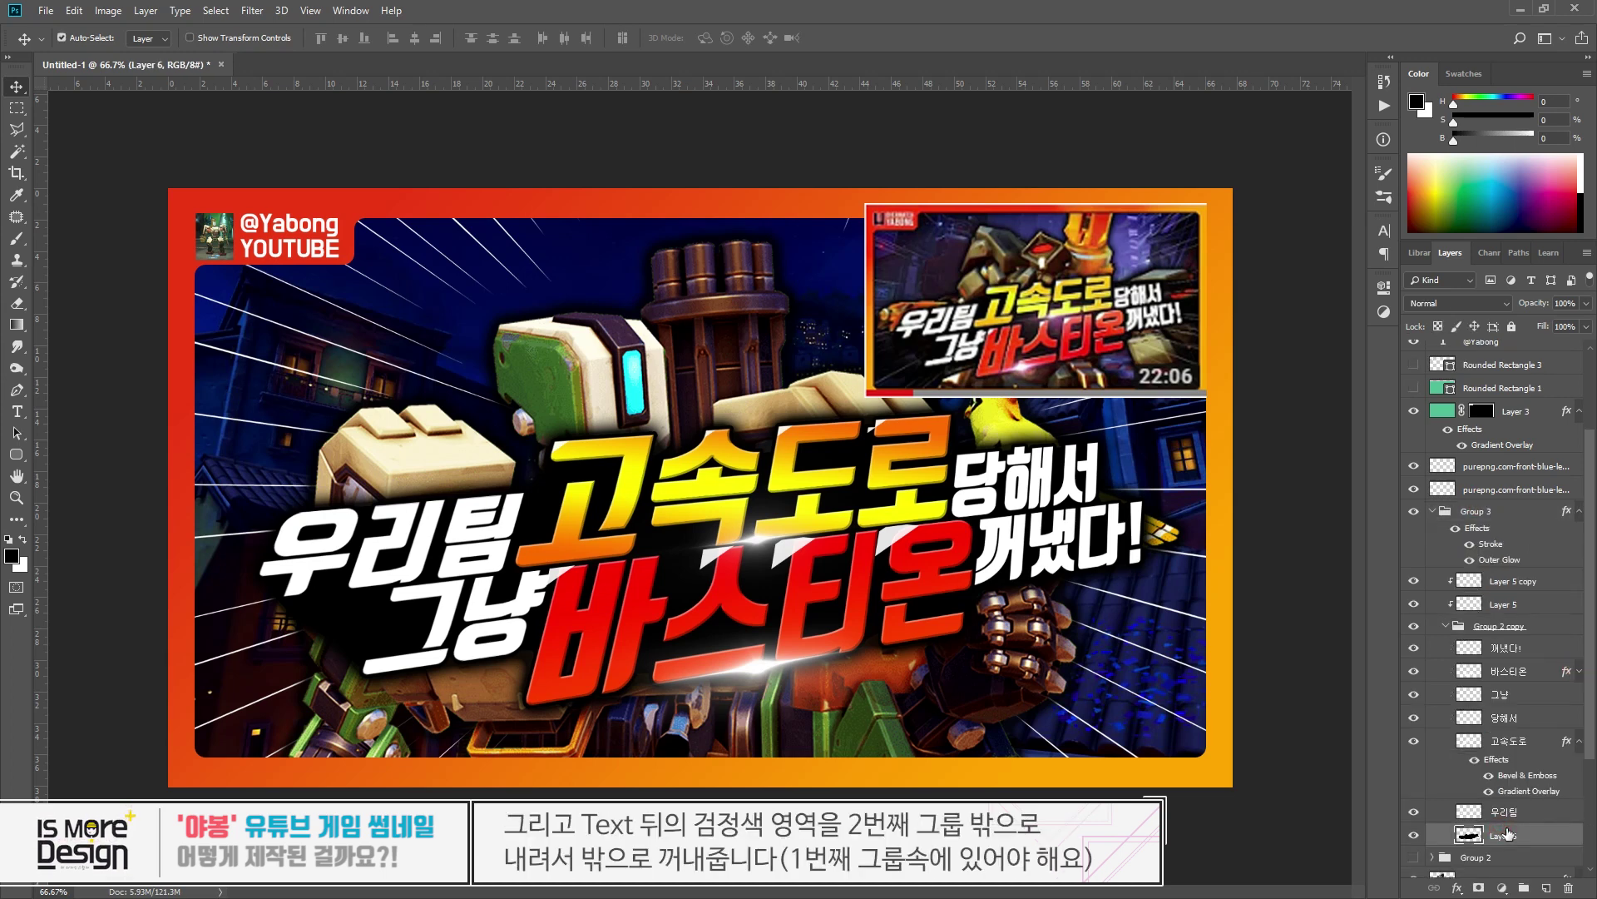
drag(1508, 833, 1461, 647)
click(1440, 624)
click(1510, 598)
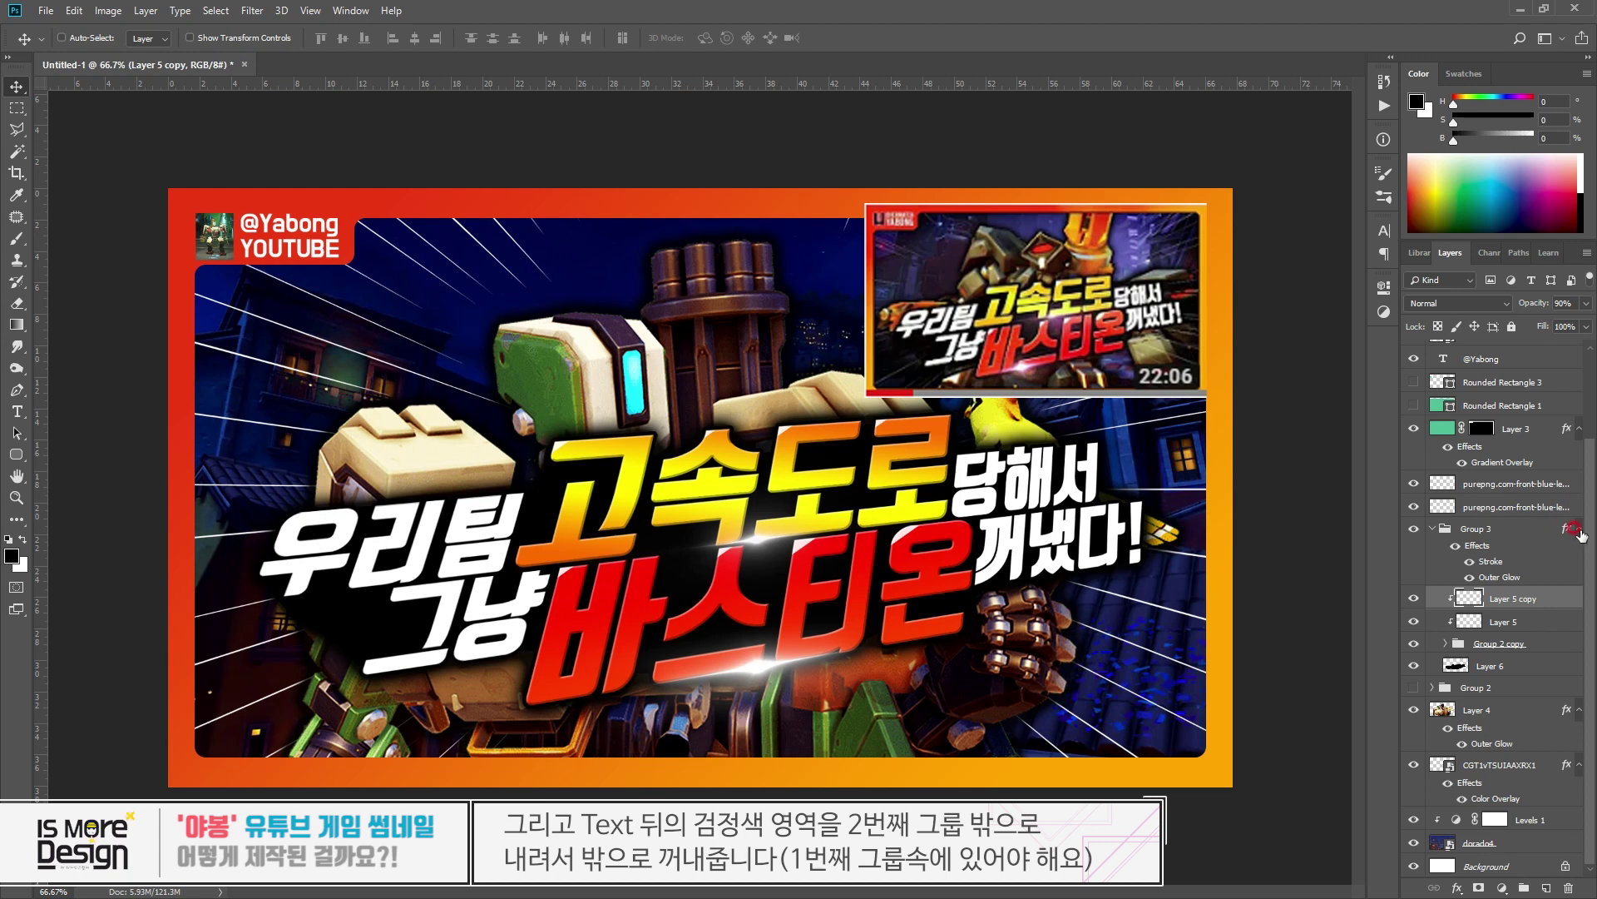
click(1432, 528)
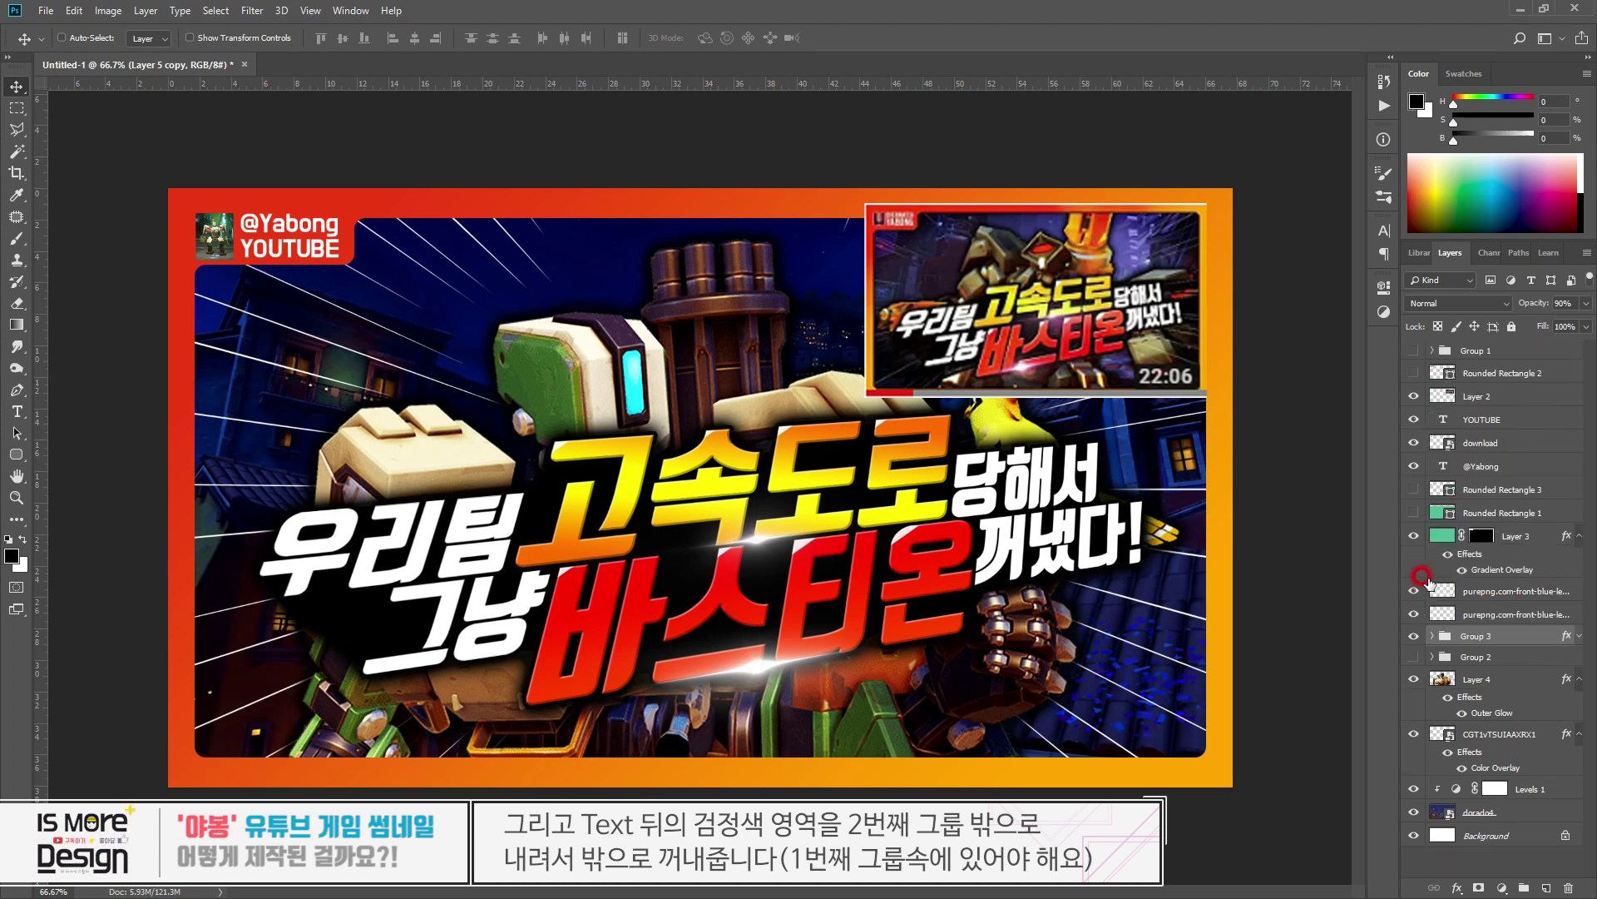
click(1433, 636)
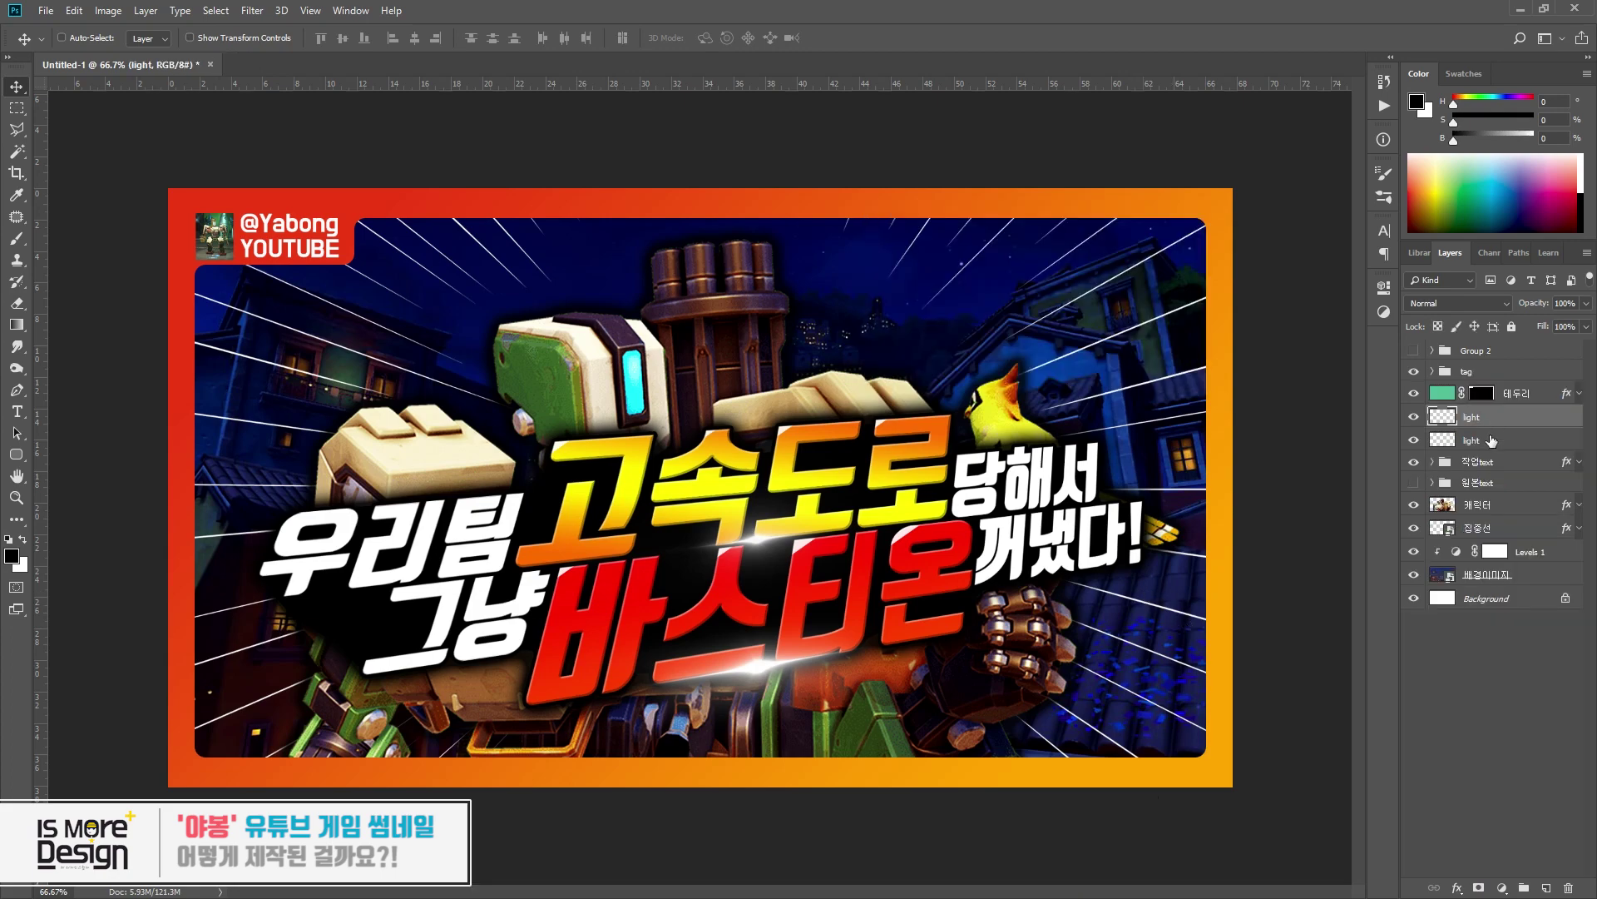
- Show the reference thumbnail group and compare it with the finished design at a reduced view size
click(1414, 350)
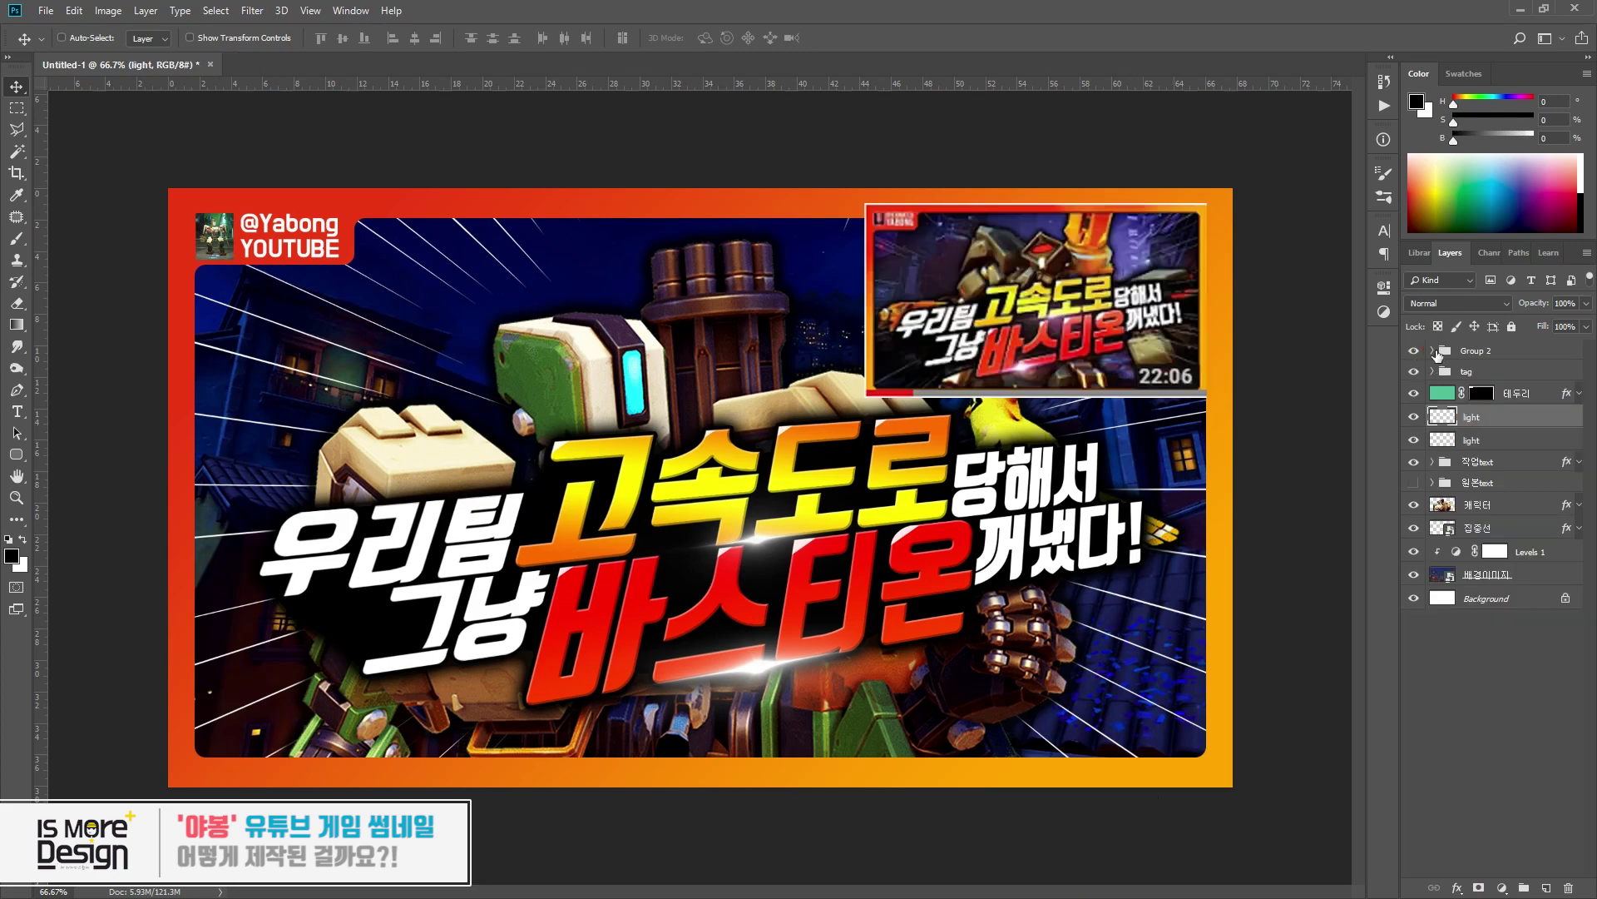
key(ctrl+minus)
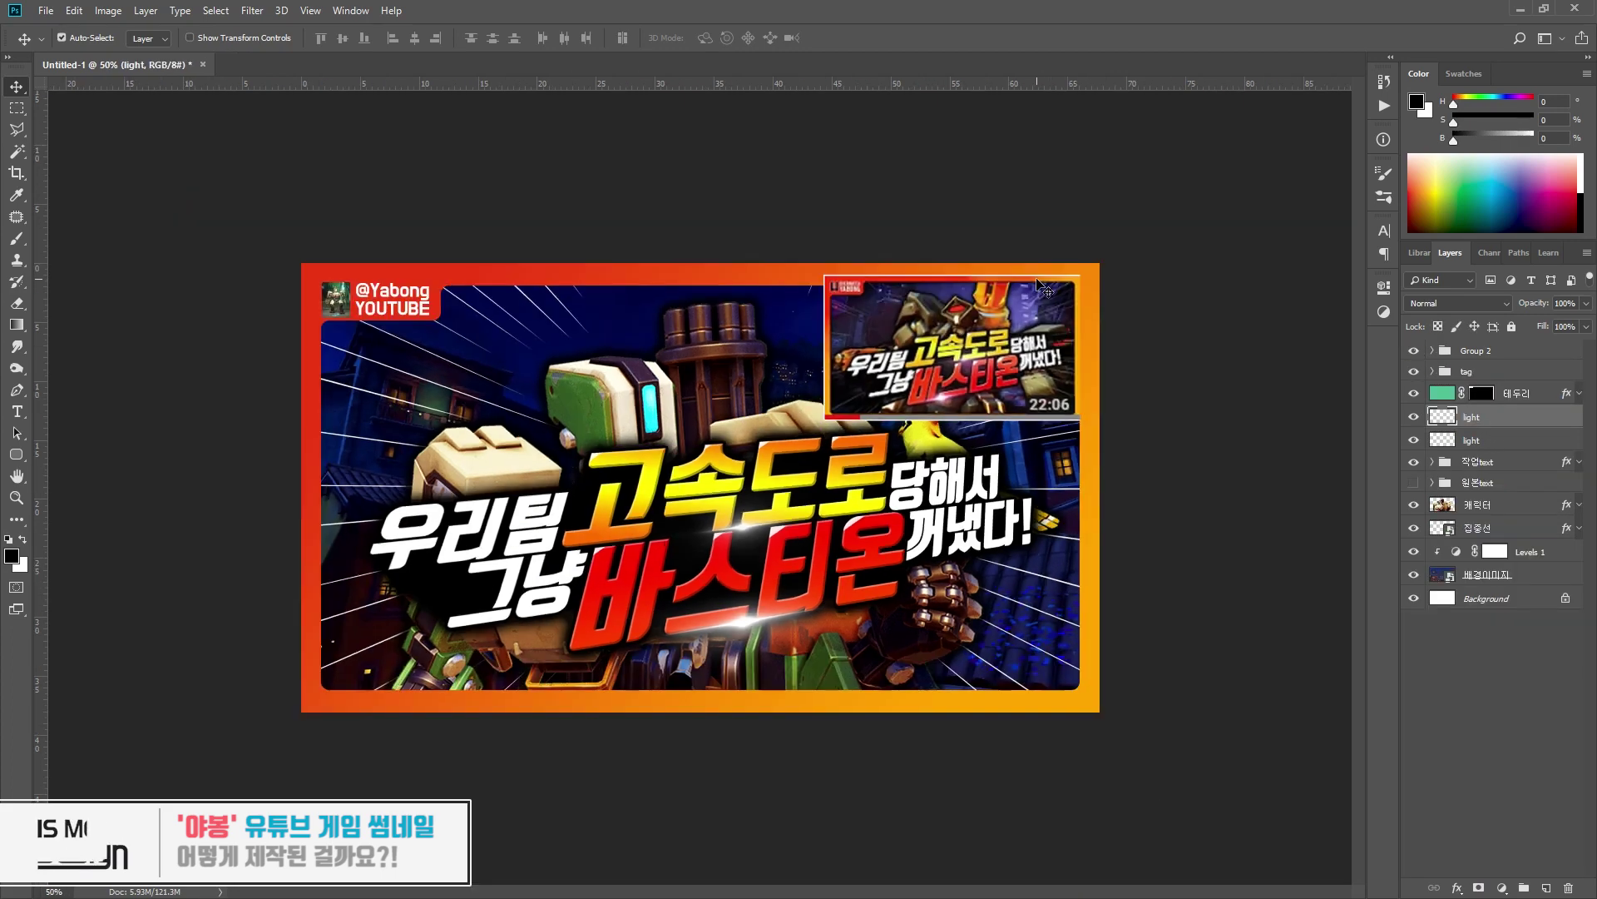
key(ctrl+minus)
key(ctrl+minus)
key(ctrl+minus)
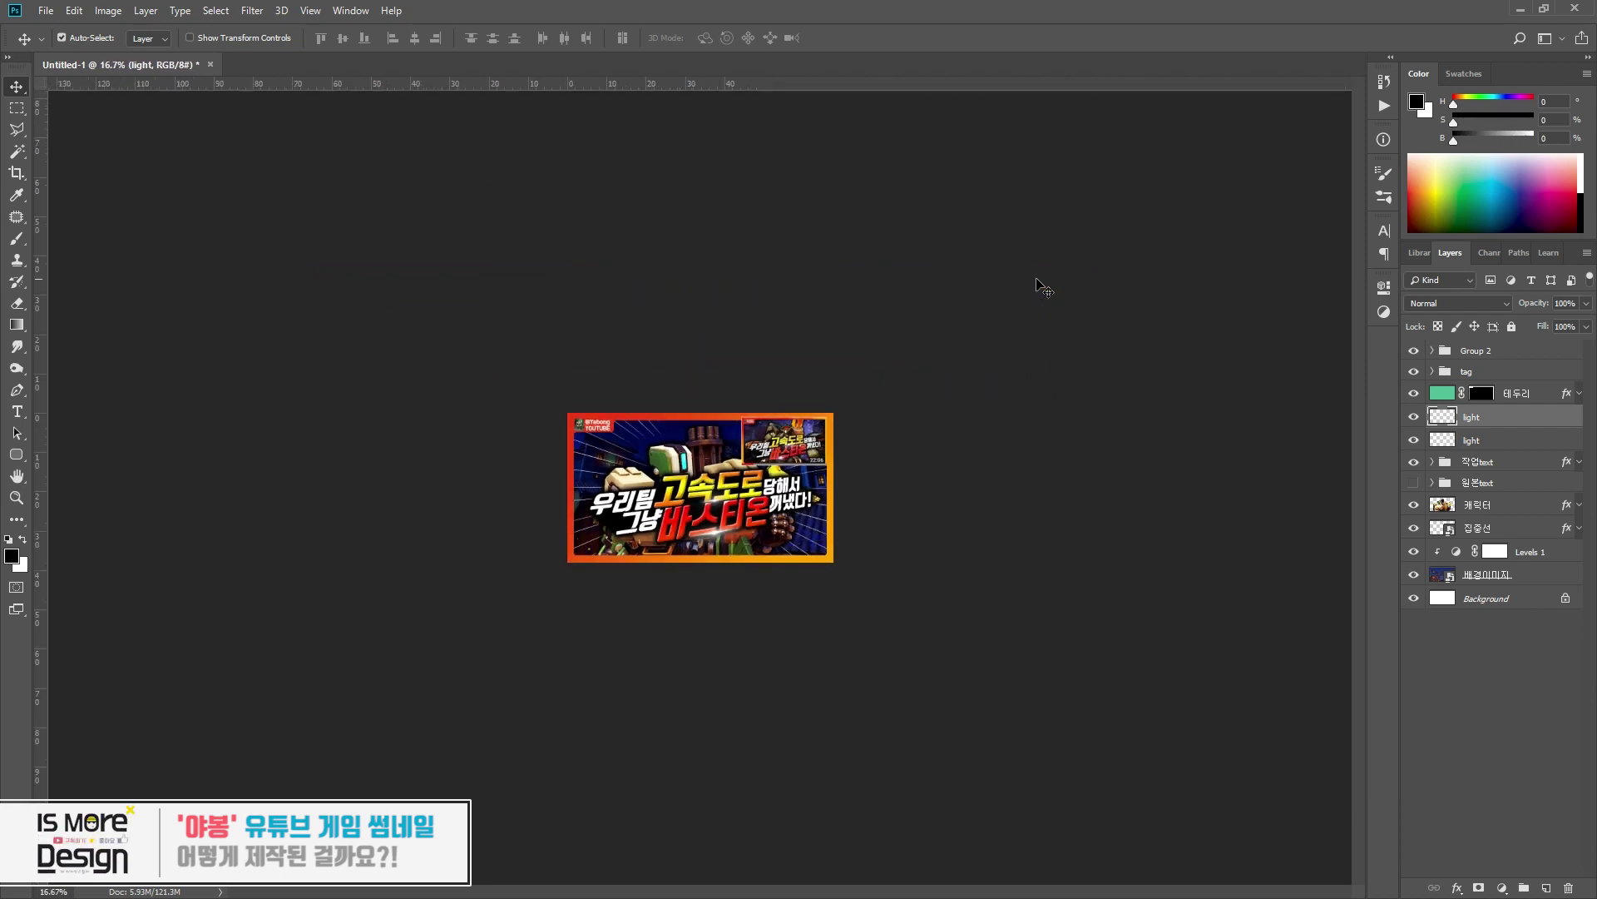
key(ctrl+plus)
key(ctrl+plus)
key(ctrl+plus)
key(ctrl+plus)
- Hide the reference group Group 2 and set the 집중선 speed-line layer's opacity to 30%
click(1471, 373)
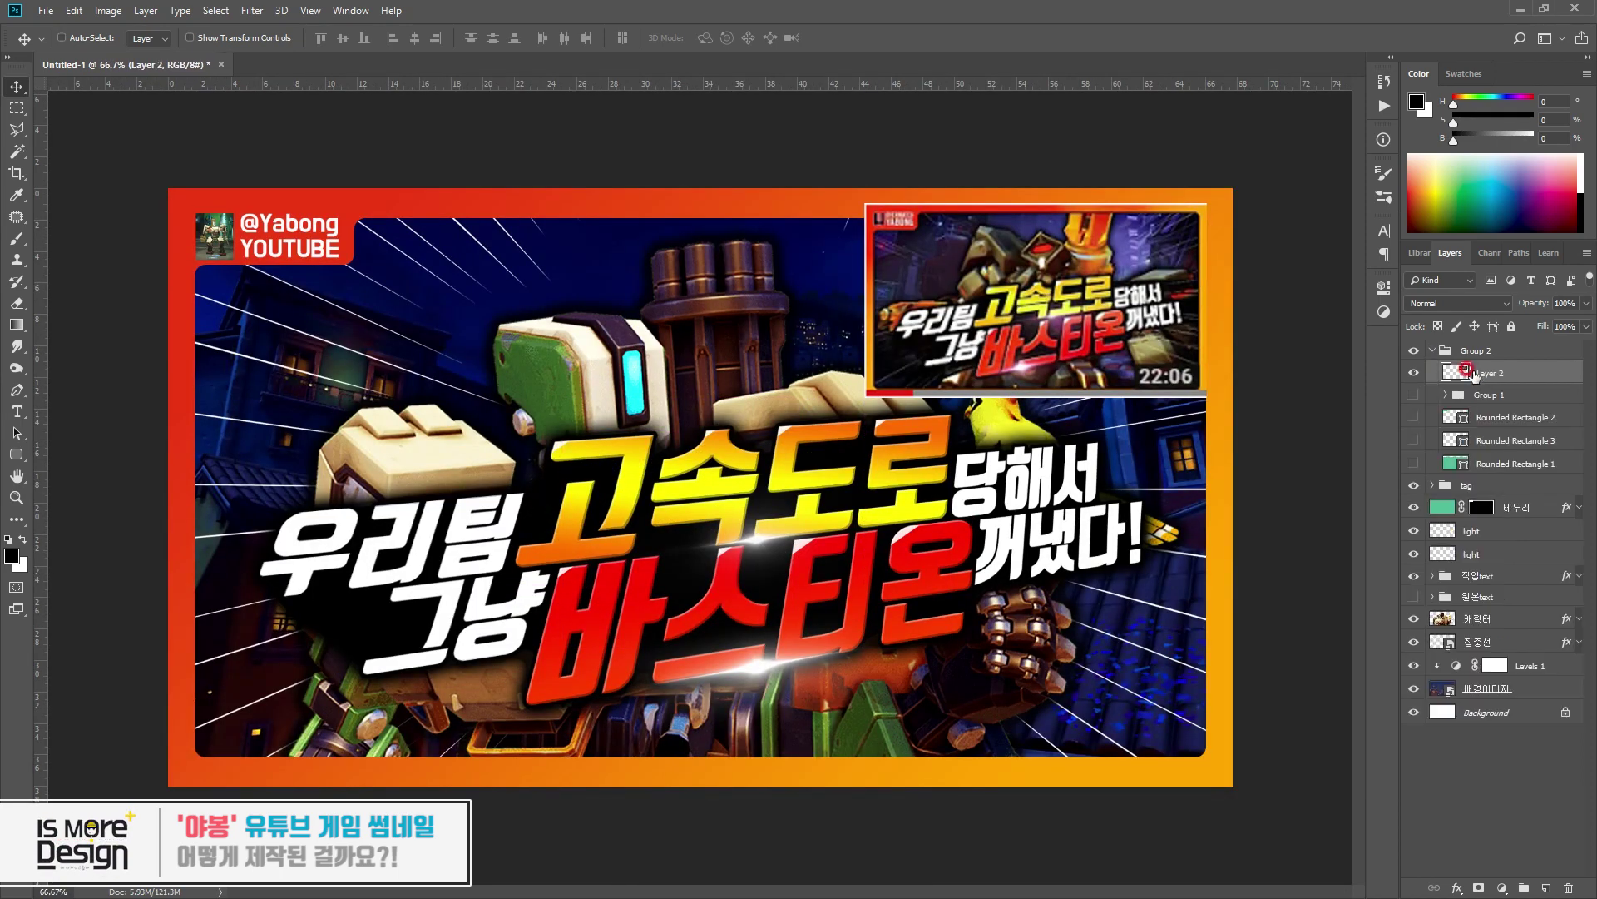
click(1544, 530)
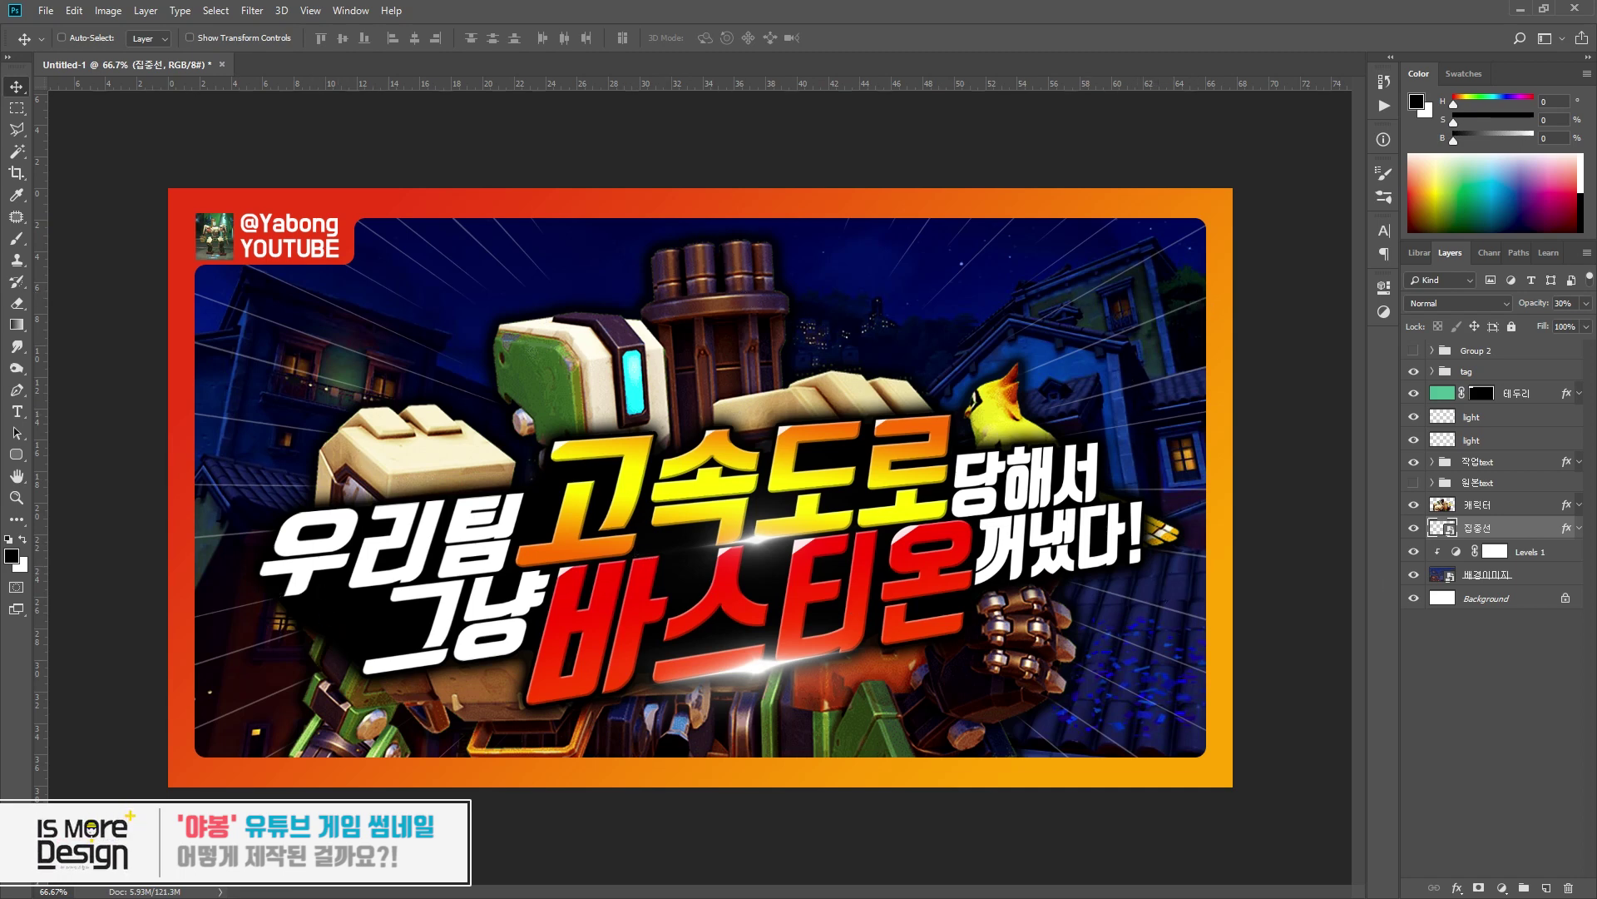
- Examine the other thumbnails on the YouTube channel's videos page in the browser and return to Photoshop
key(alt+Tab)
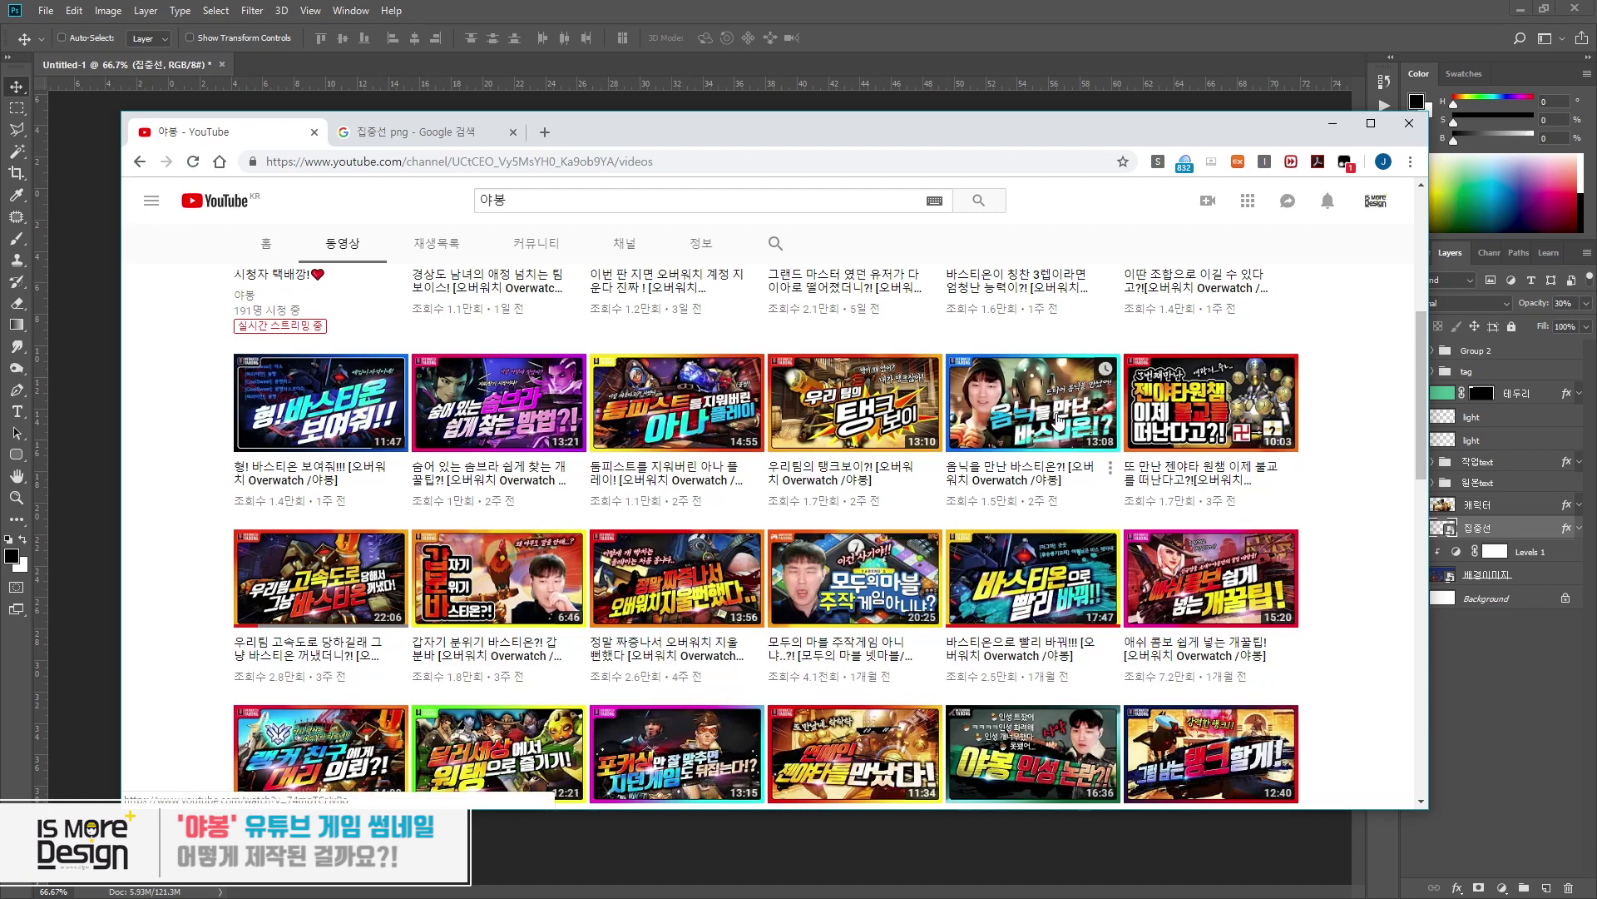
scroll(1206, 399, down, 2)
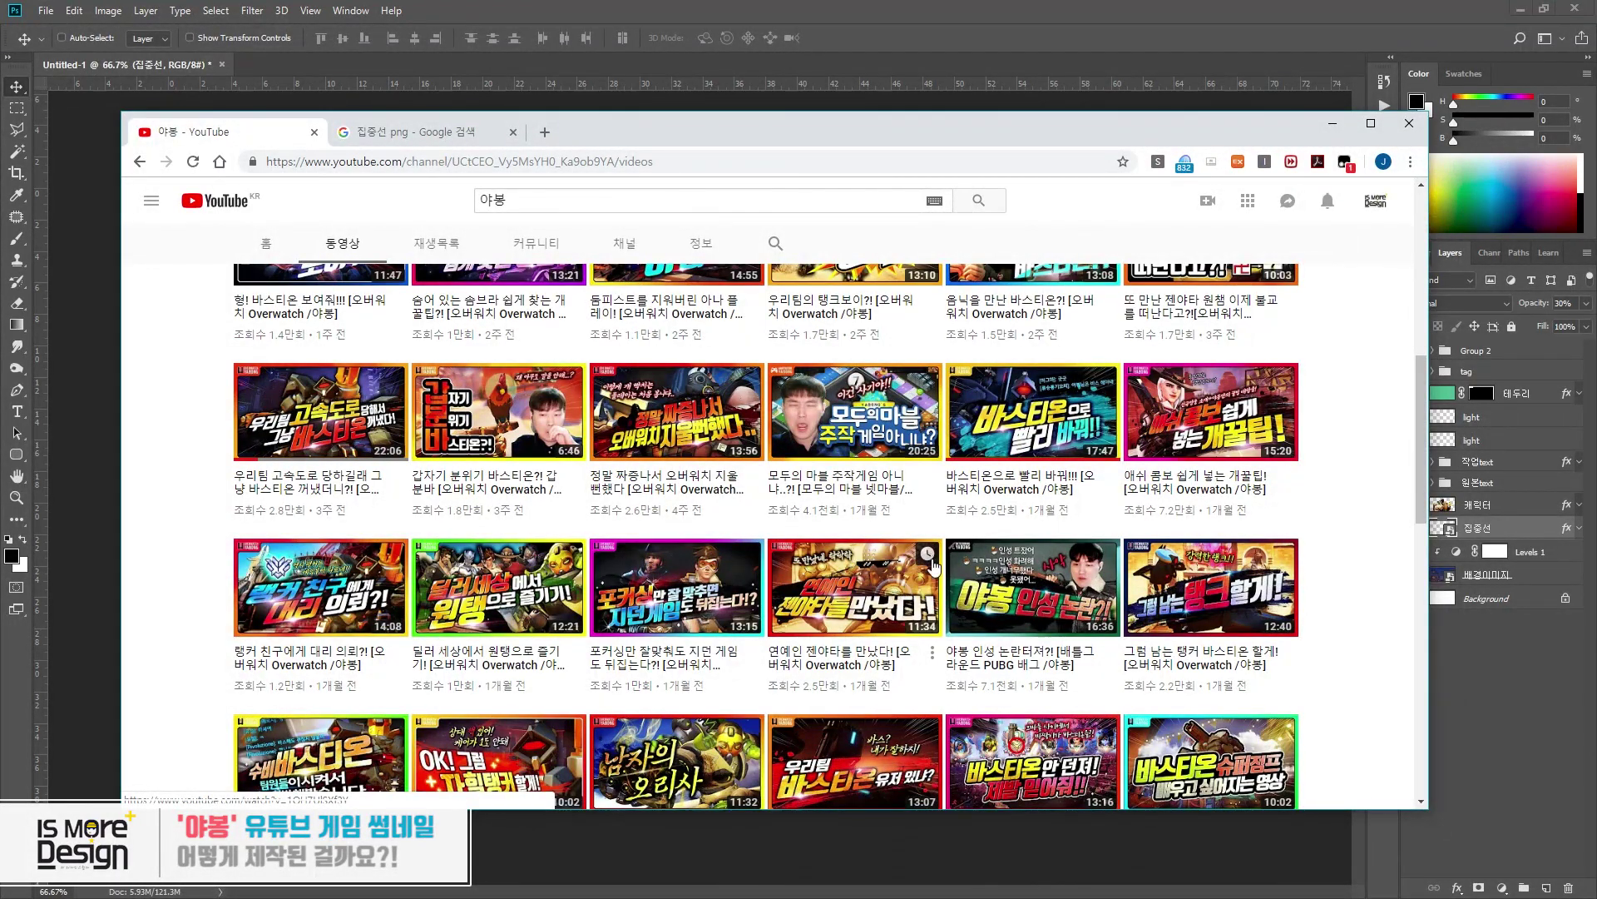
scroll(1197, 599, down, 1)
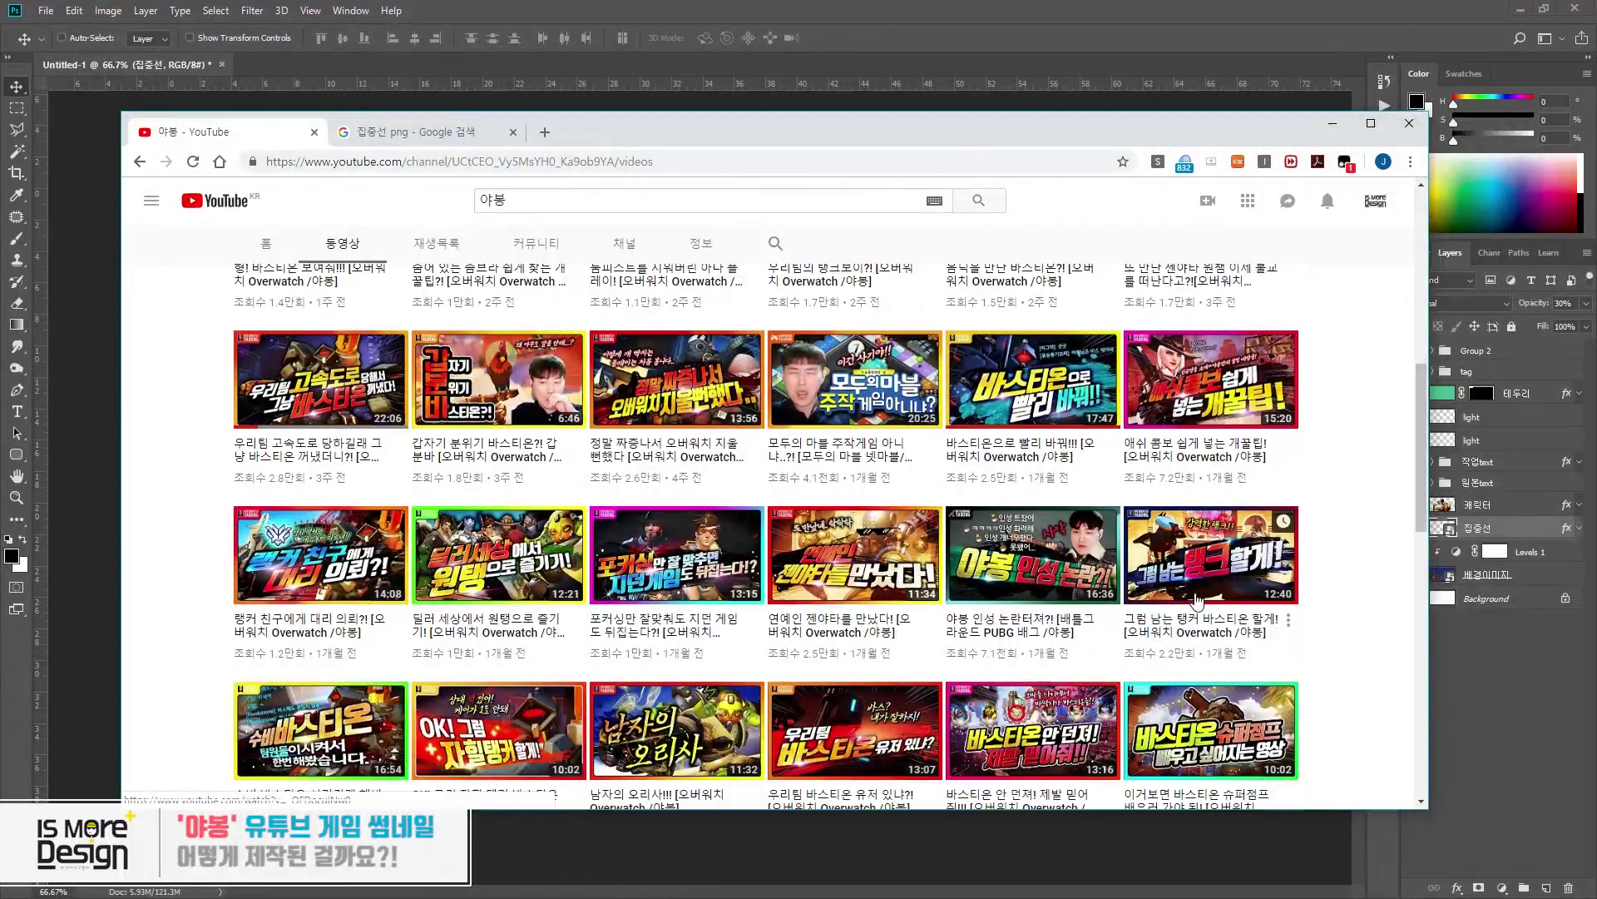
scroll(1196, 599, down, 2)
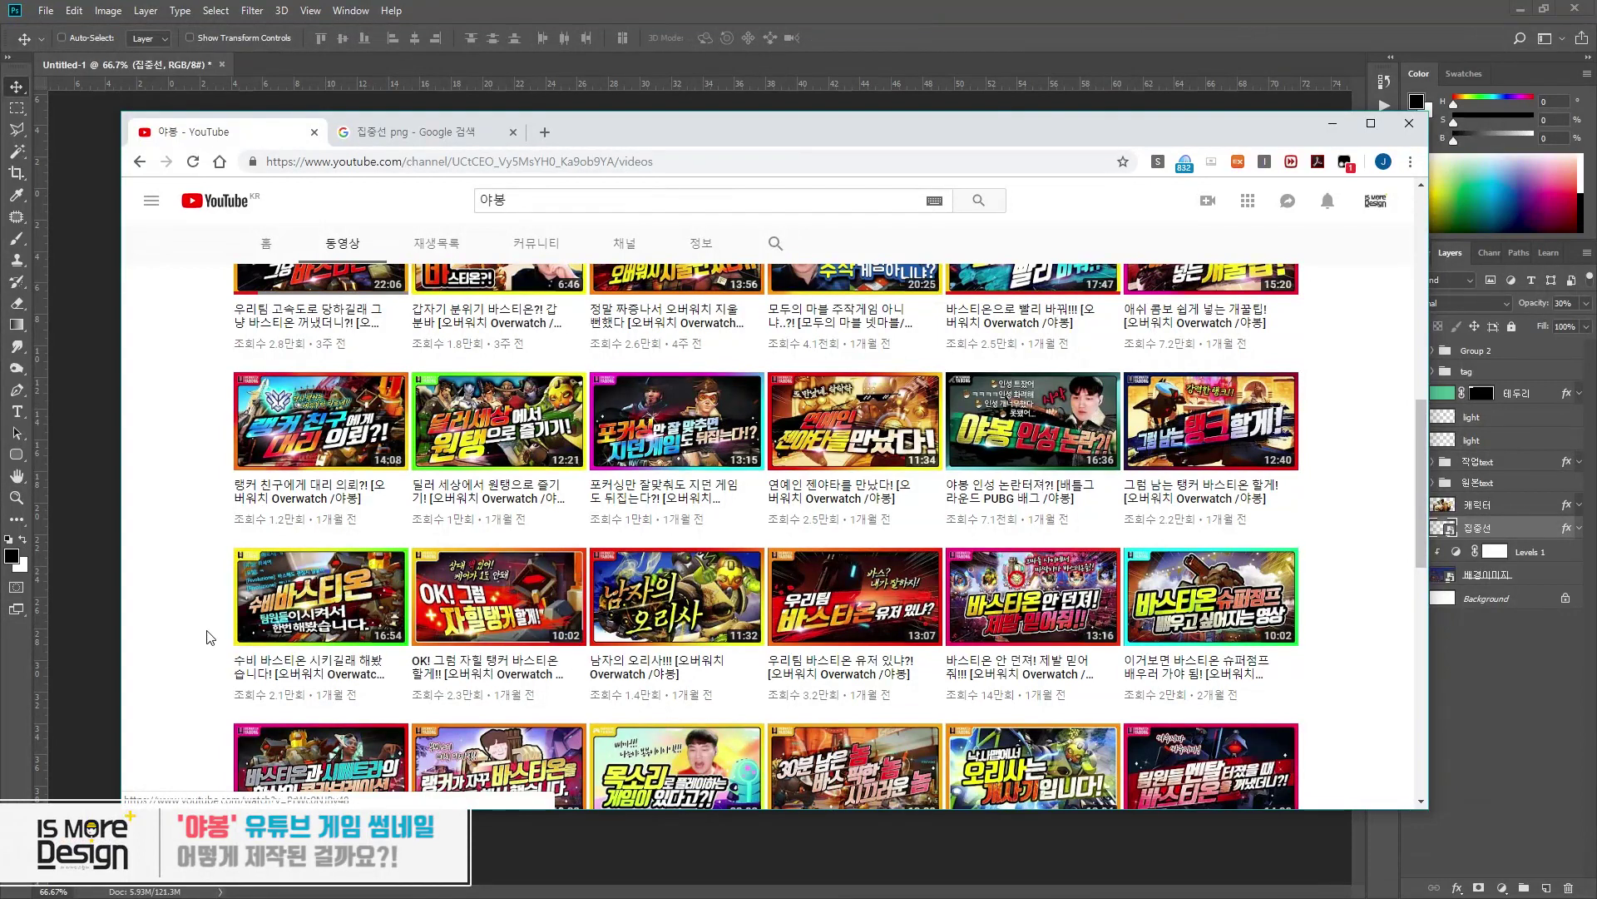
key(alt+Tab)
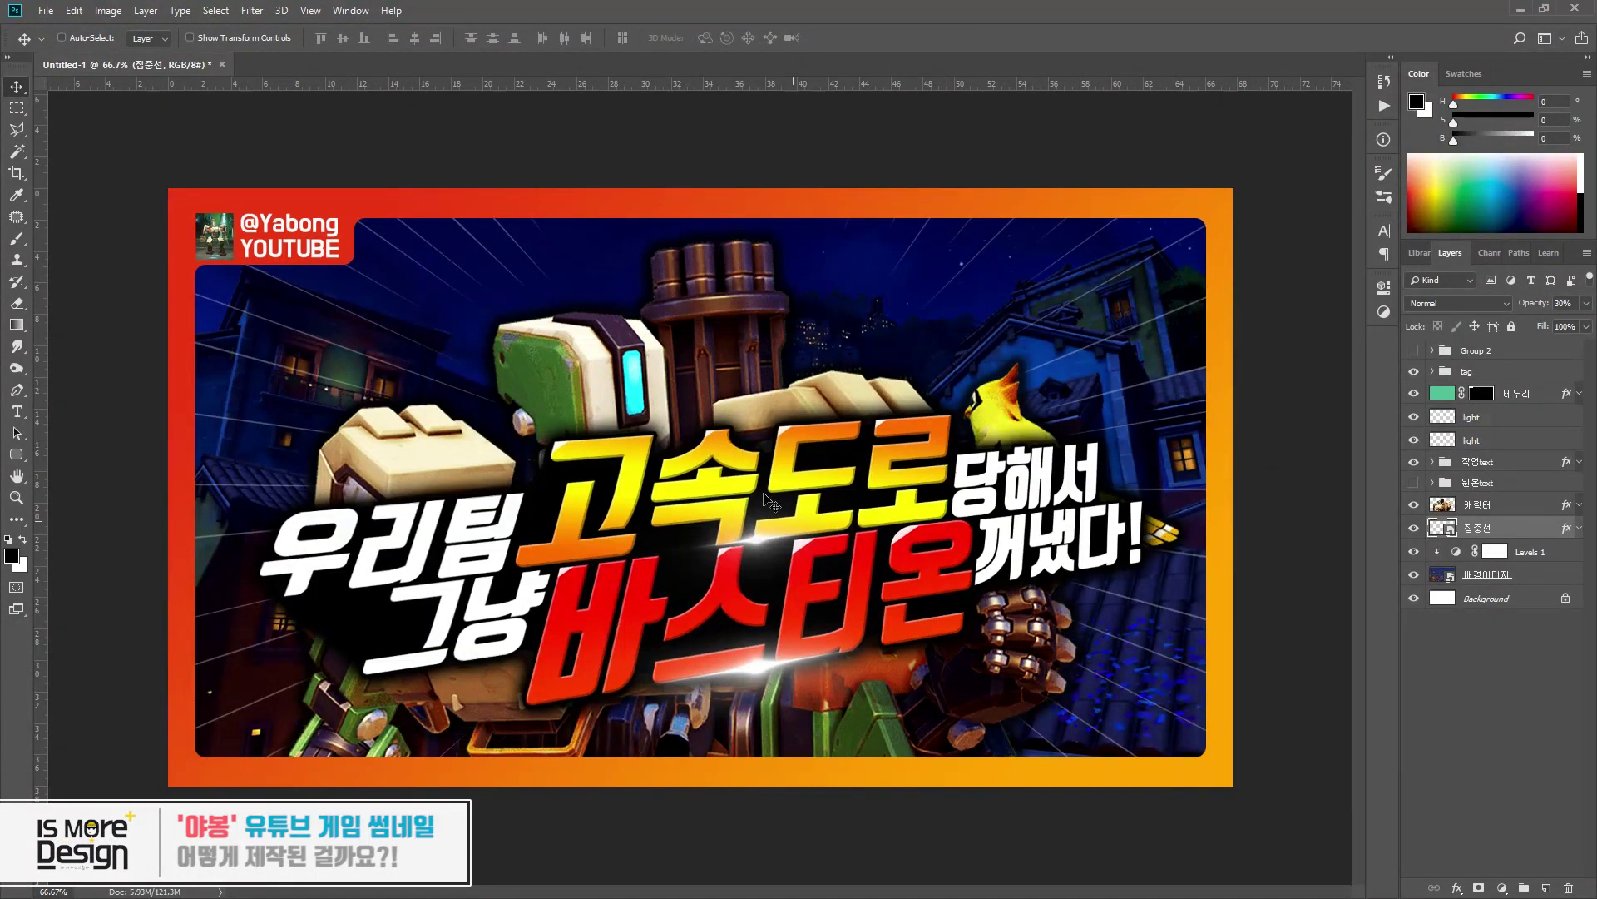